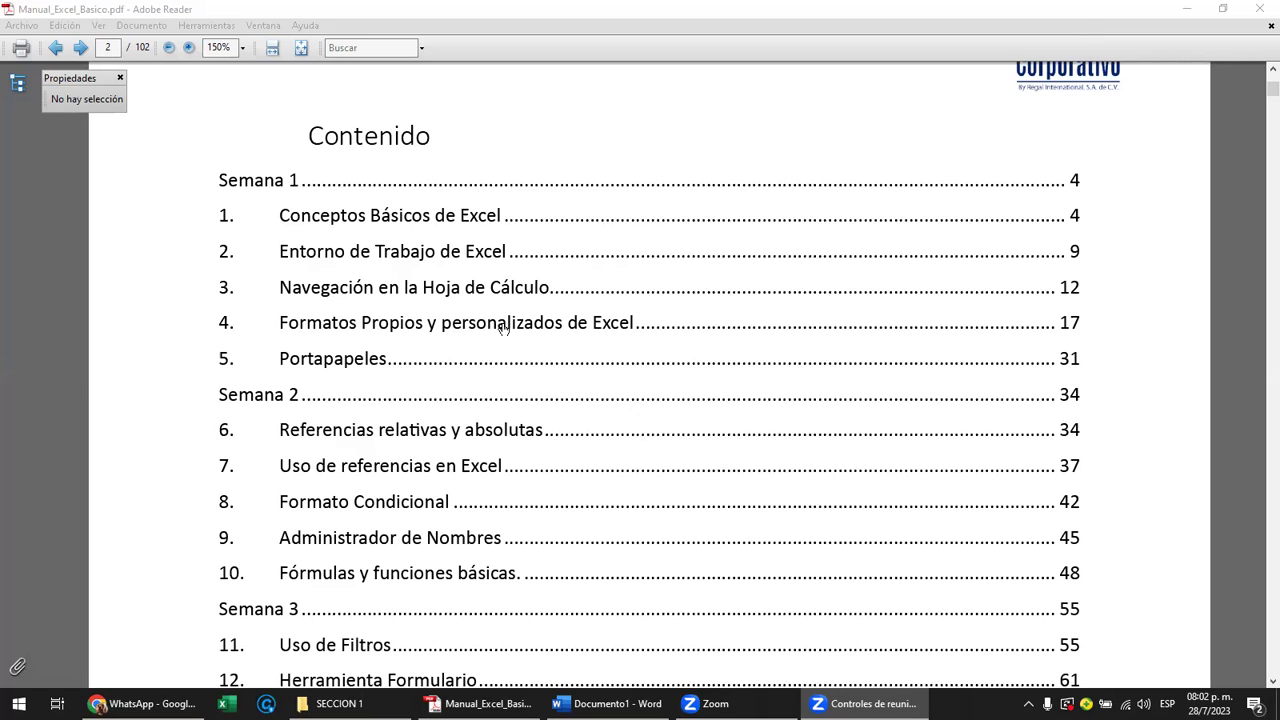
Step: Jump to the 'Formatos Propios y personalizados de Excel' chapter on page 17, then bring the SECCION 1 folder forward
{"action": "left_click", "coordinate": [502, 329]}
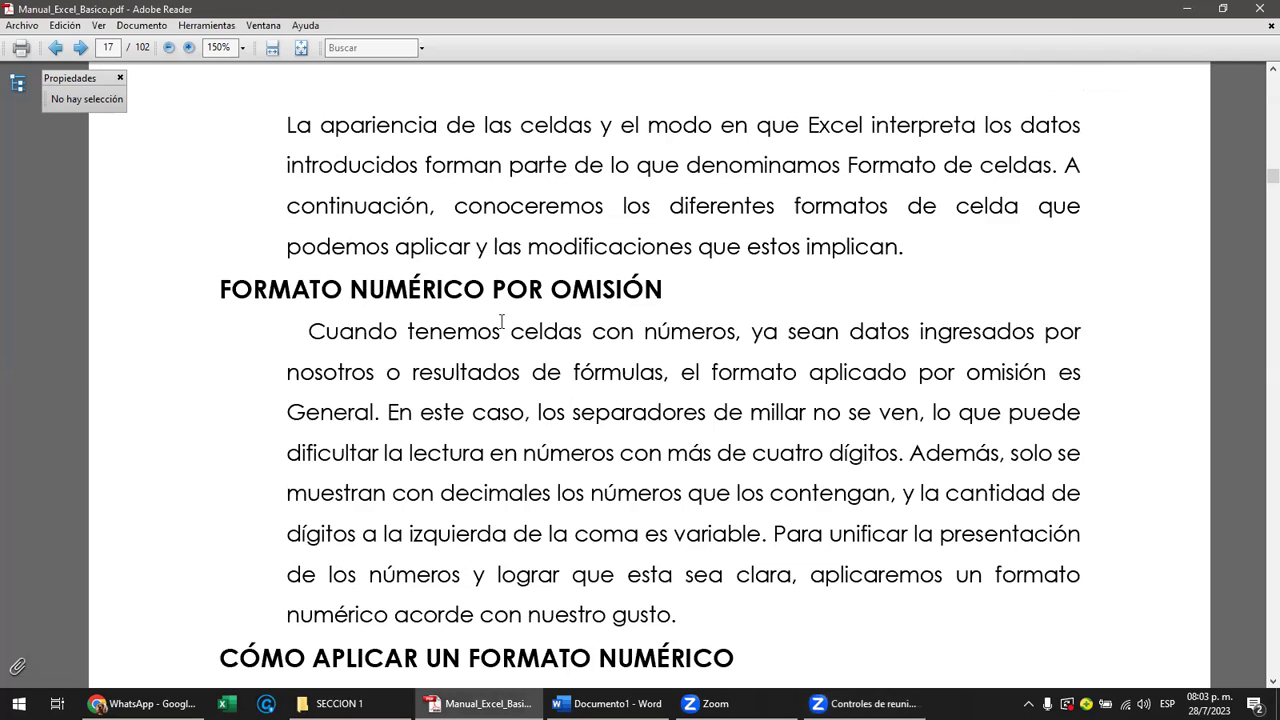
{"action": "scroll", "coordinate": [502, 320], "scroll_direction": "up", "scroll_amount": 1}
{"action": "scroll", "coordinate": [502, 322], "scroll_direction": "down", "scroll_amount": 1, "text": "ctrl"}
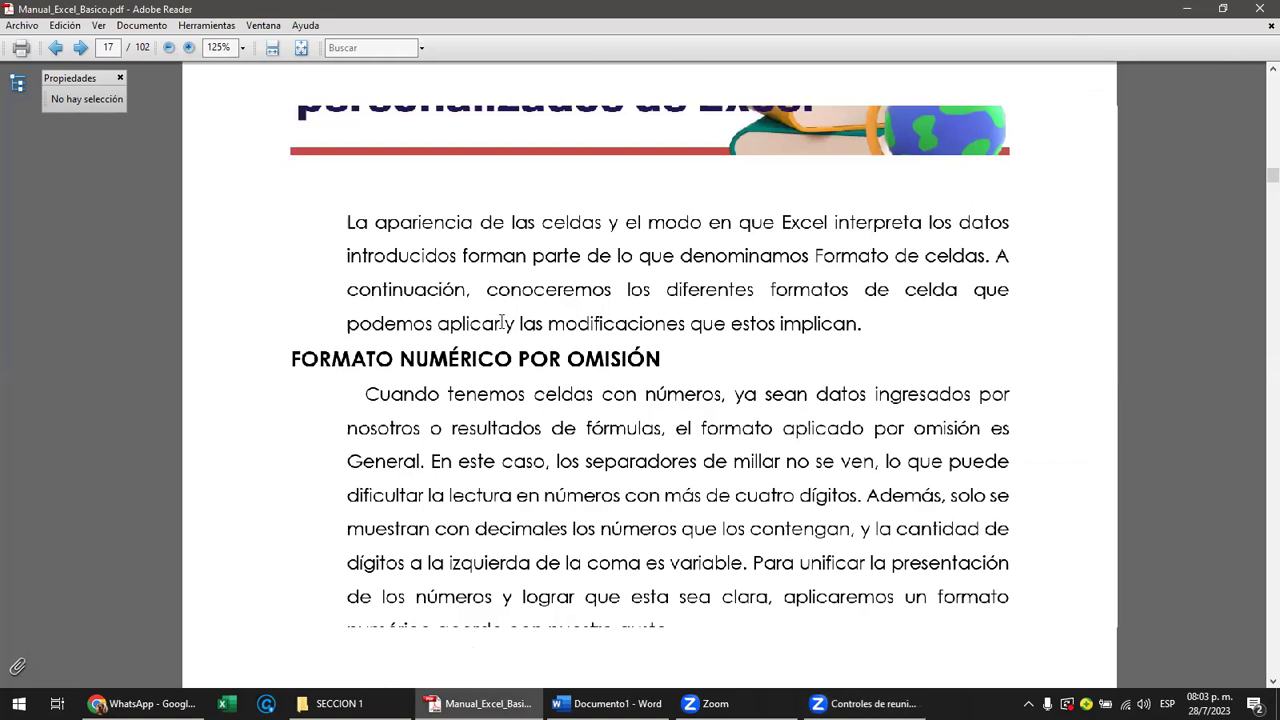
{"action": "scroll", "coordinate": [502, 322], "scroll_direction": "up", "scroll_amount": 1}
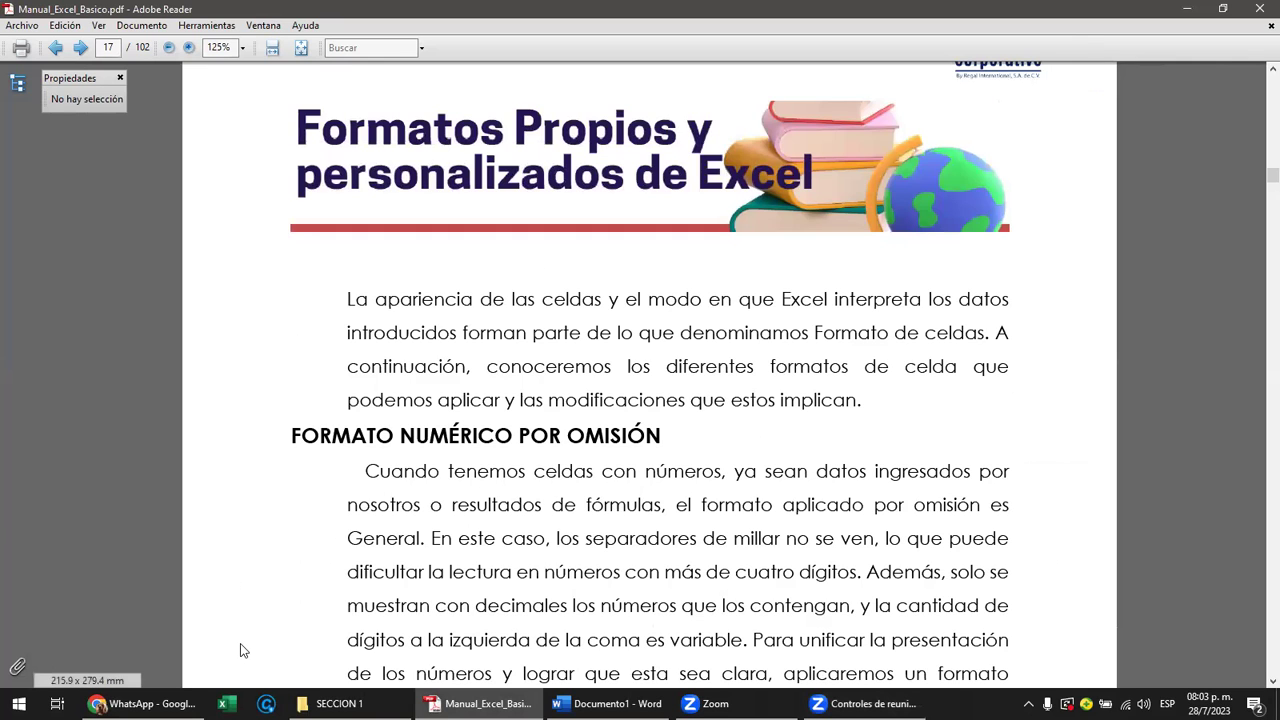
{"action": "left_click", "coordinate": [335, 703]}
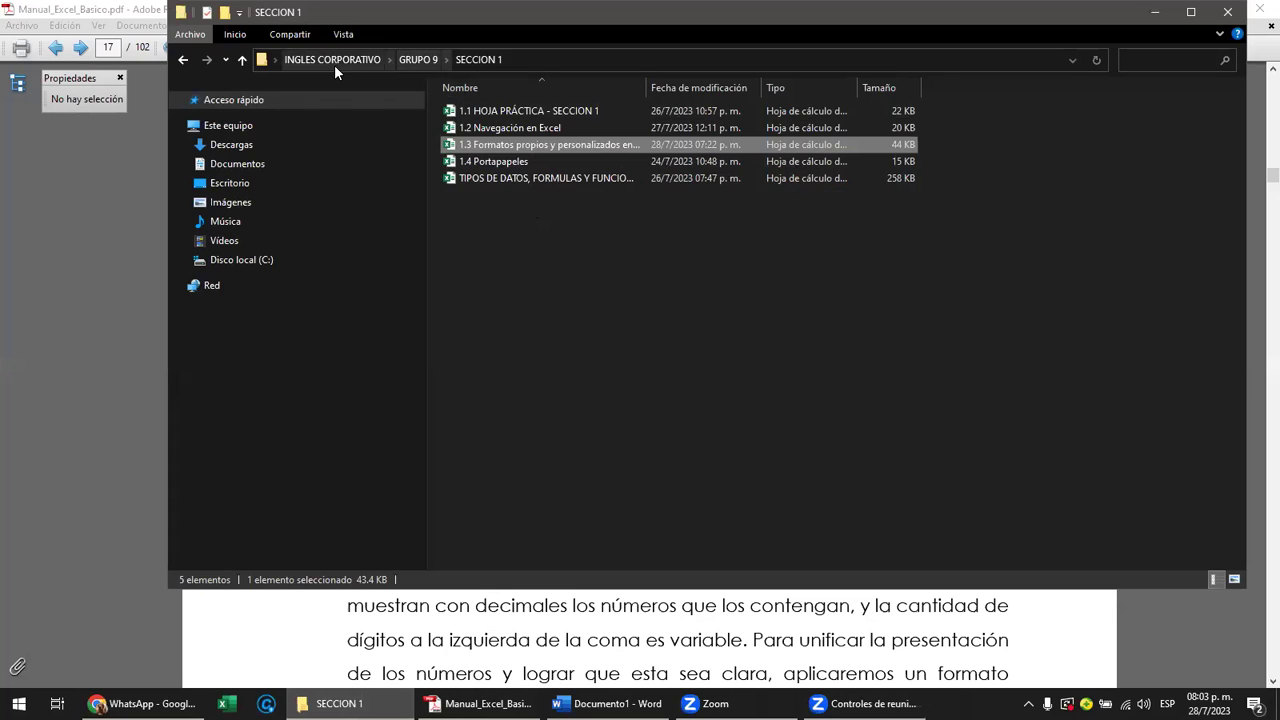
Step: Go up to INGLES CORPORATIVO, open GRUPO 8 > SECCION 1, and open the 1.3 Formatos propios workbook with content enabled
{"action": "left_click", "coordinate": [241, 60]}
{"action": "left_click", "coordinate": [246, 61]}
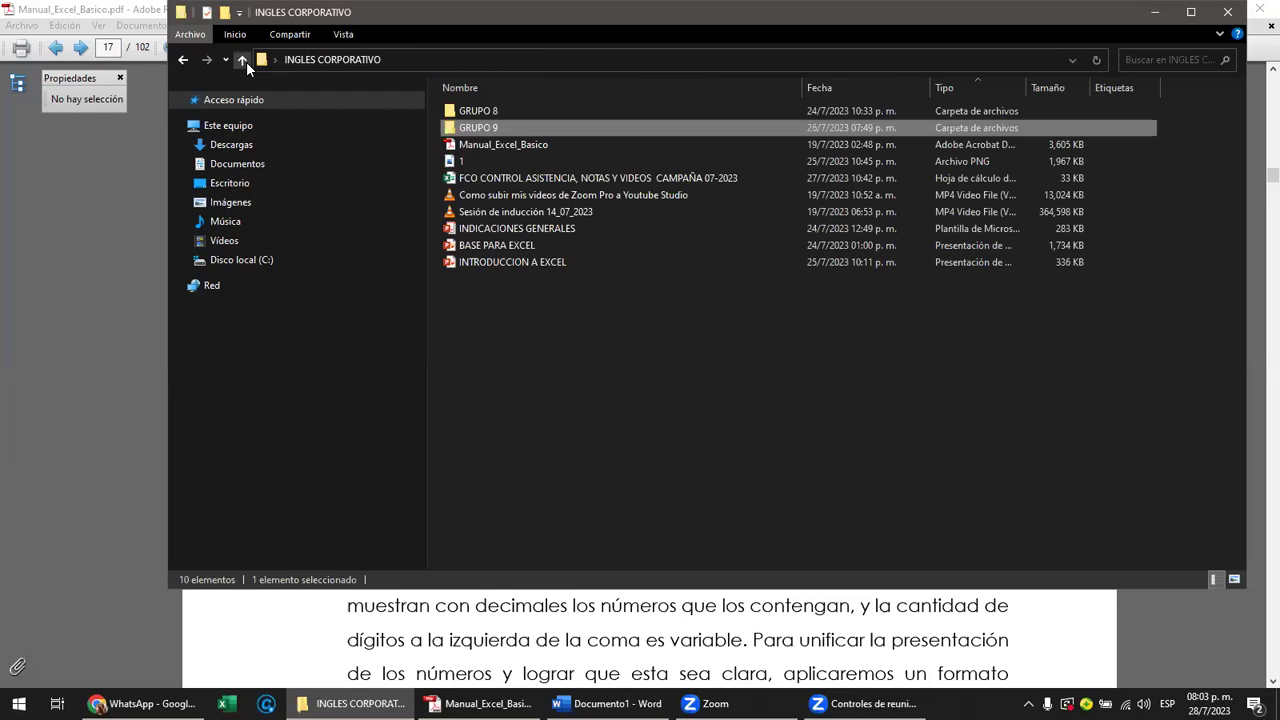
{"action": "double_click", "coordinate": [505, 110]}
{"action": "double_click", "coordinate": [512, 110]}
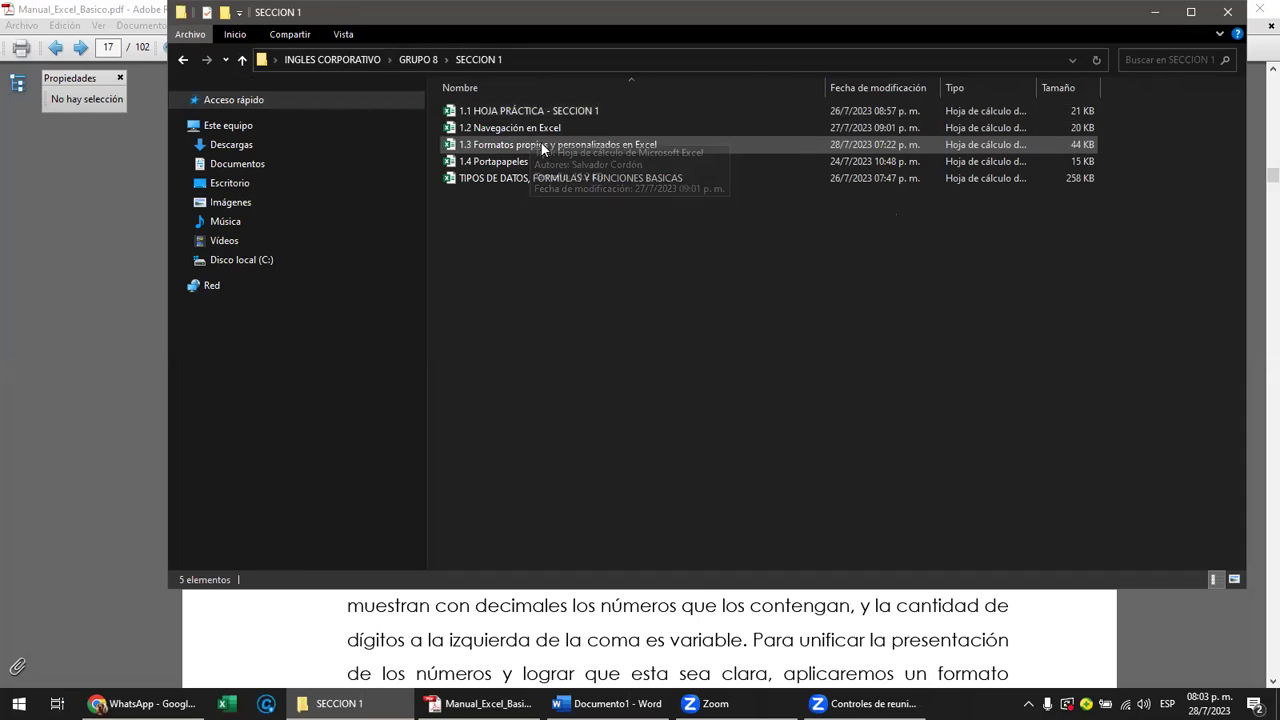
{"action": "left_click", "coordinate": [542, 146]}
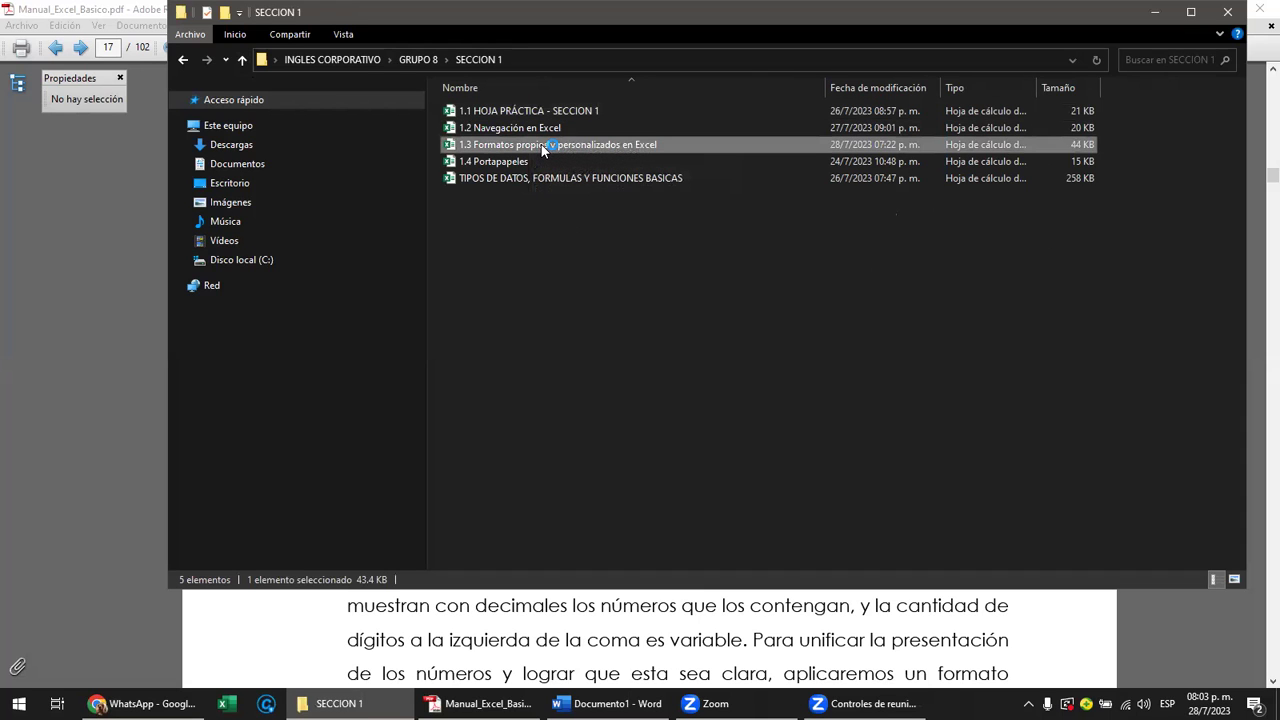
{"action": "double_click", "coordinate": [541, 144]}
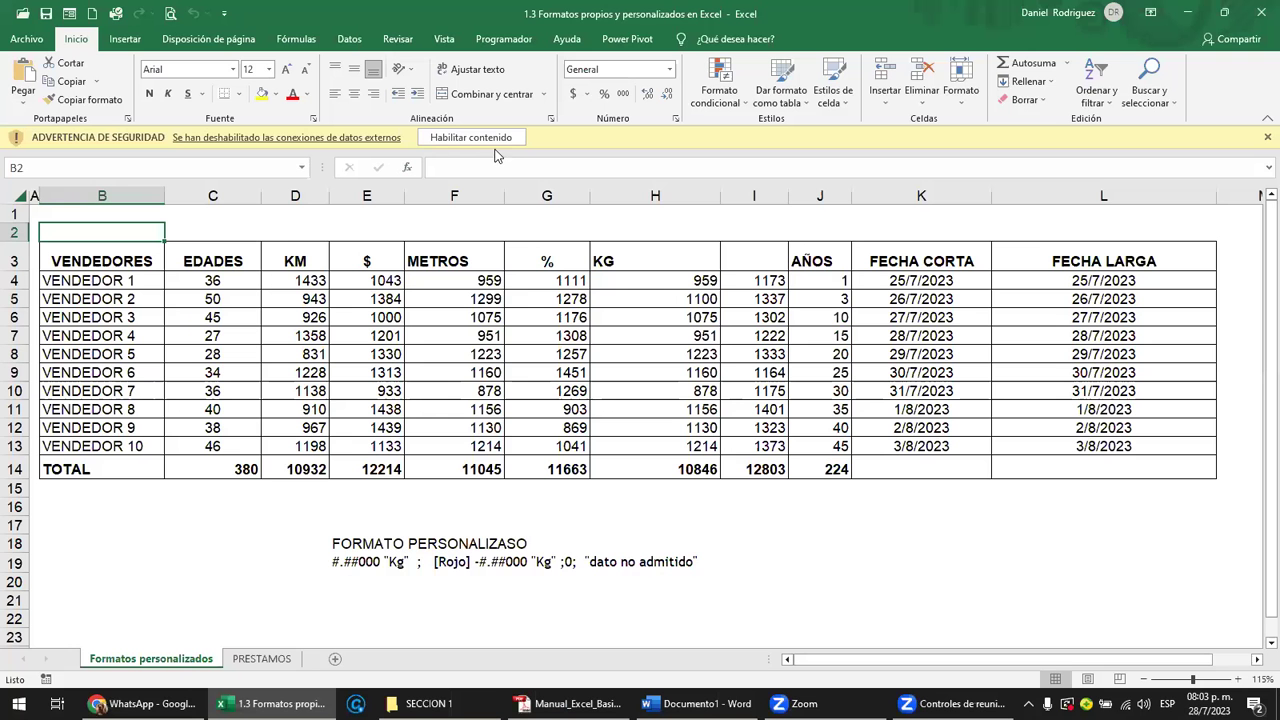
{"action": "left_click", "coordinate": [490, 137]}
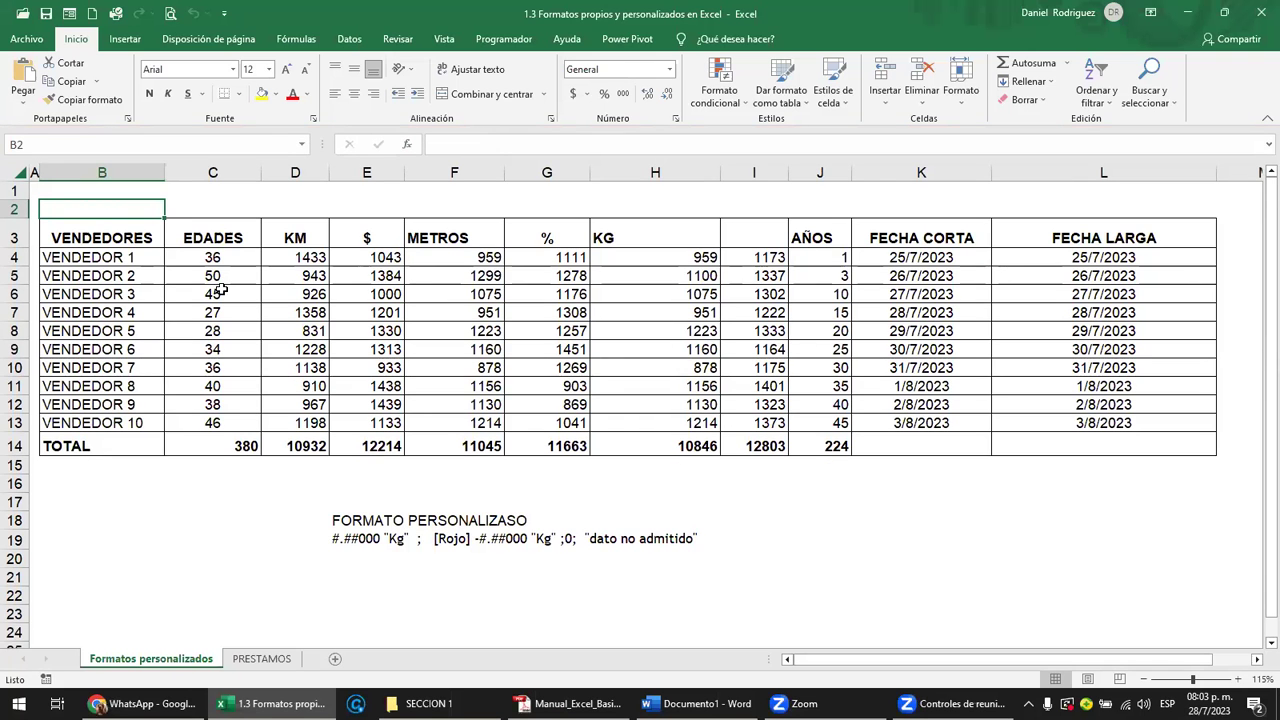
Step: Select the VENDEDORES header in B3, then switch to the PRESTAMOS loans sheet
{"action": "left_click", "coordinate": [102, 228]}
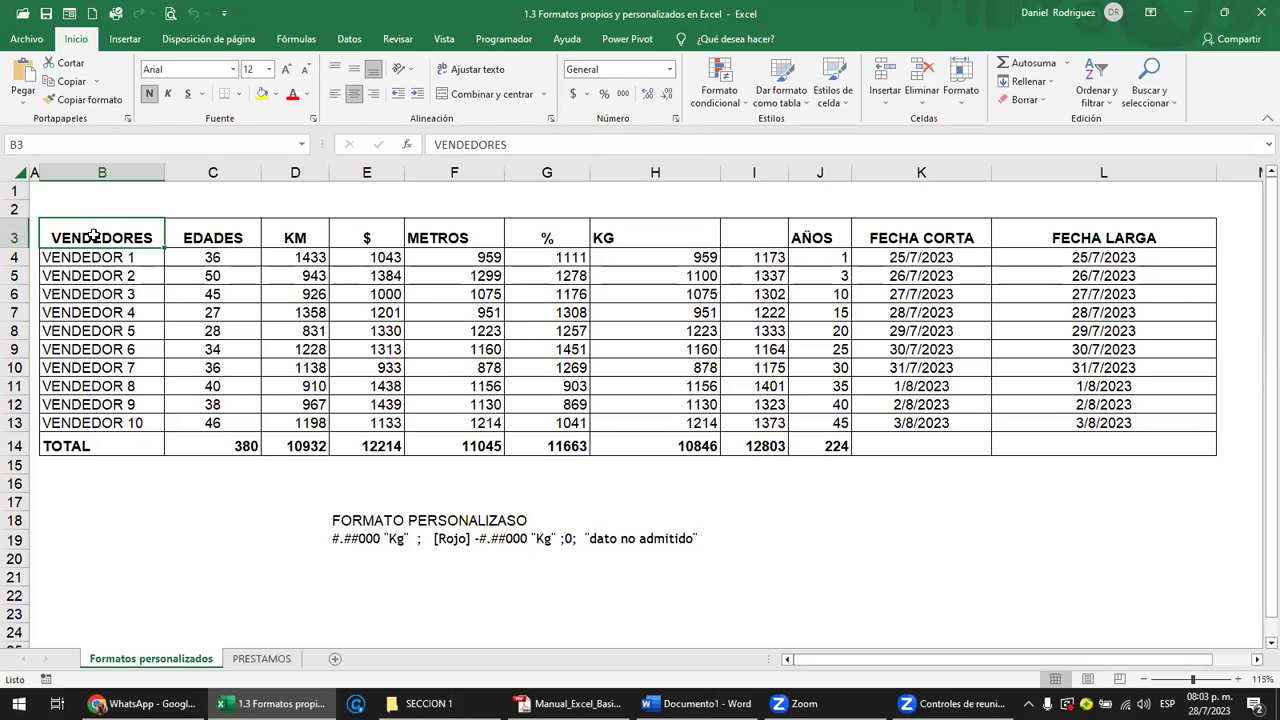
{"action": "left_click", "coordinate": [270, 659]}
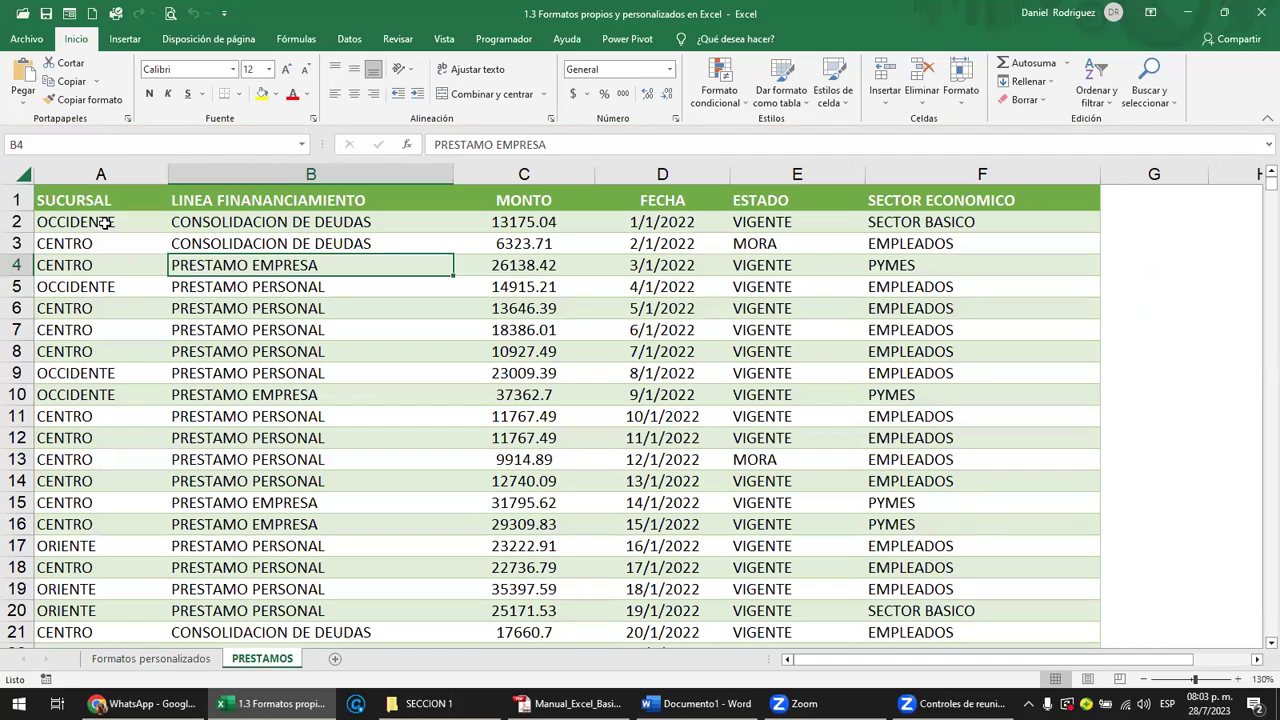
Step: Inspect the PRESTAMOS SUCURSAL, MONTO and FECHA columns, then return to the Formatos personalizados sheet
{"action": "left_click", "coordinate": [106, 223]}
{"action": "scroll", "coordinate": [137, 317], "scroll_direction": "down", "scroll_amount": 1, "text": "ctrl"}
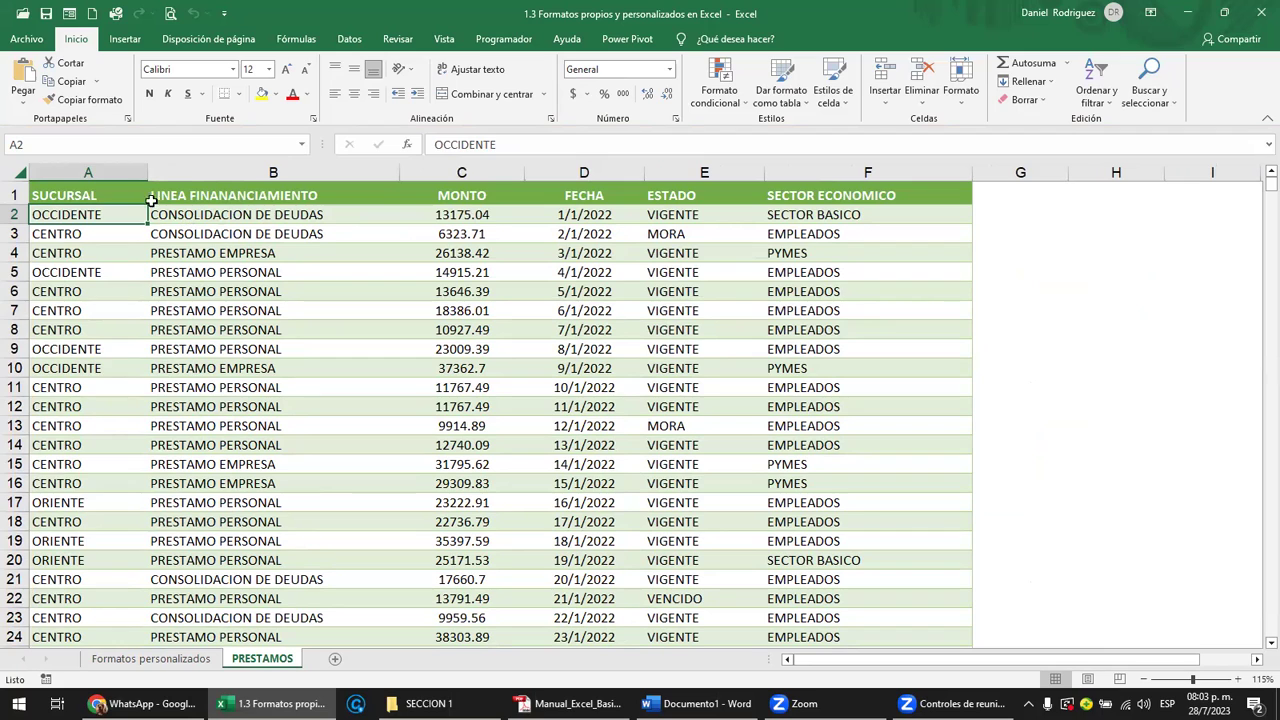
{"action": "left_click", "coordinate": [88, 174]}
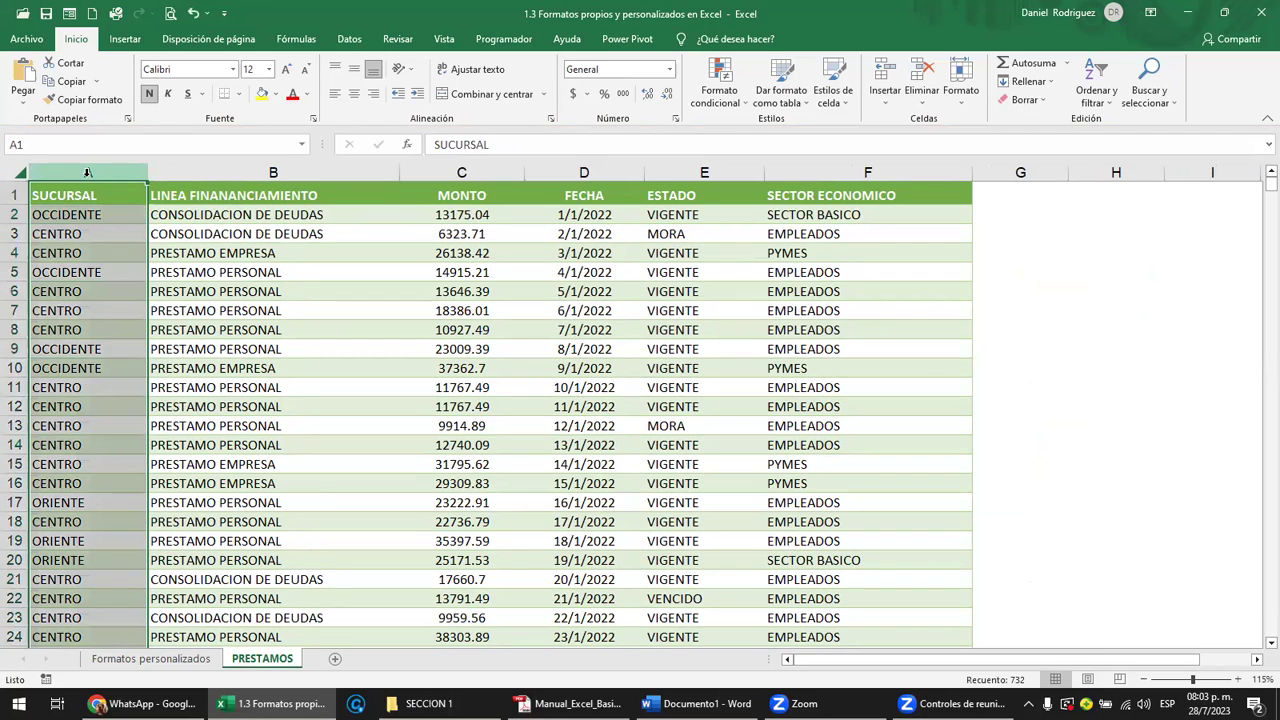
{"action": "left_click", "coordinate": [462, 173]}
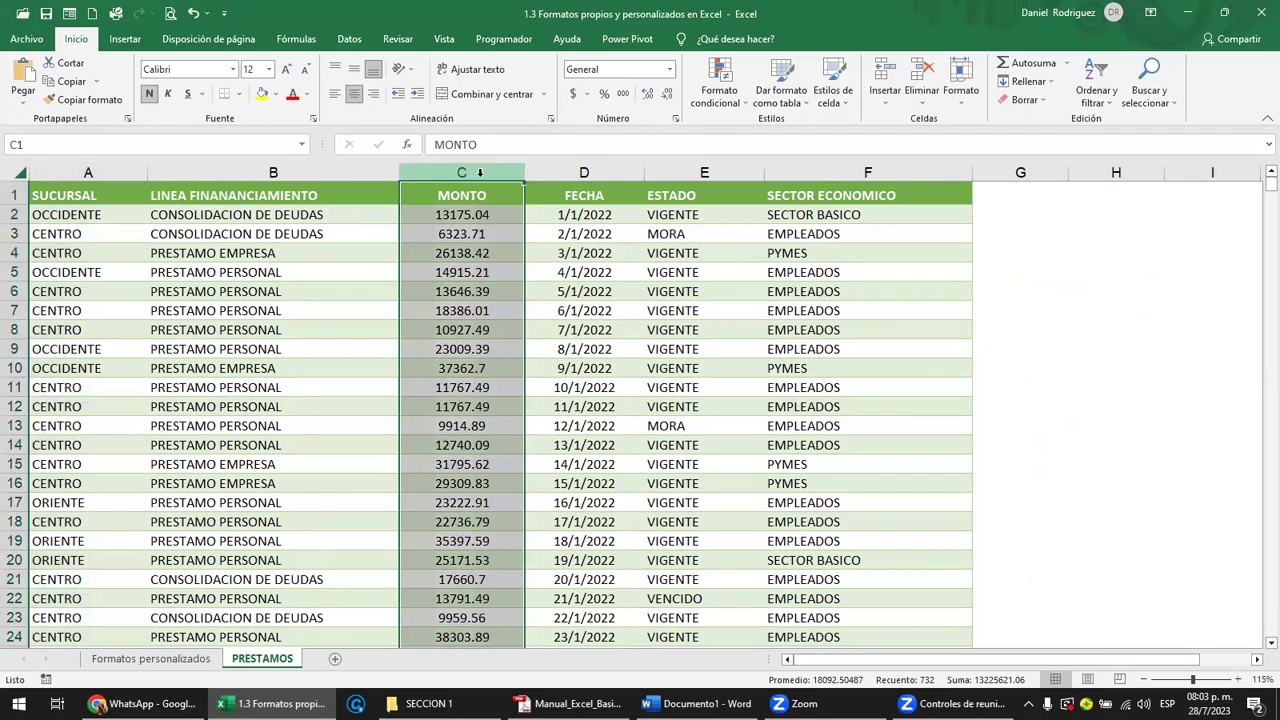
{"action": "left_click", "coordinate": [566, 171]}
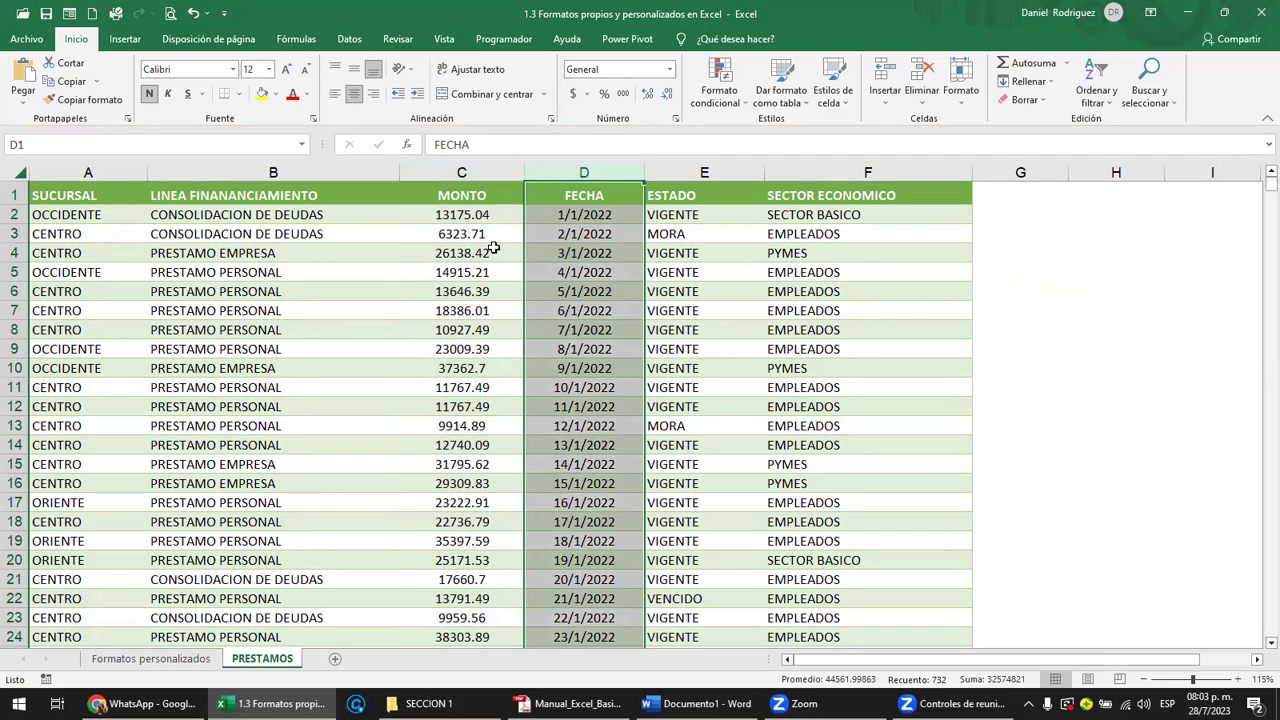
{"action": "left_click", "coordinate": [465, 216]}
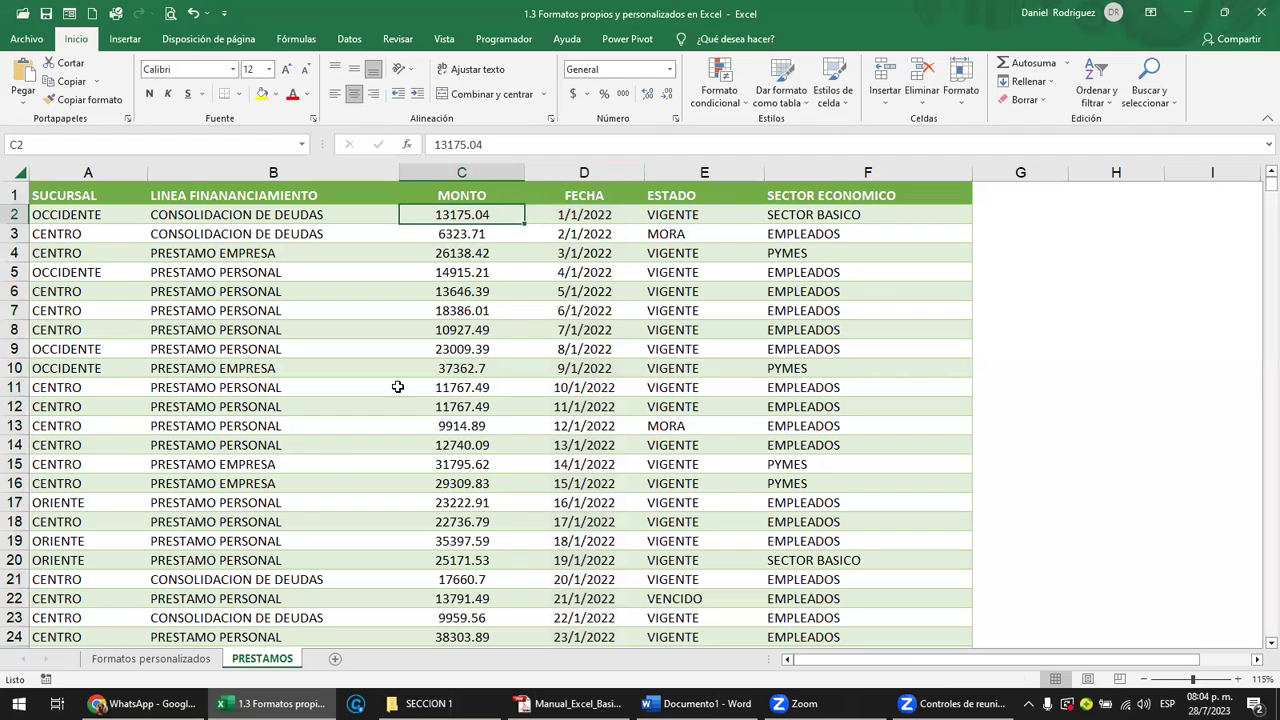
{"action": "left_click", "coordinate": [151, 658]}
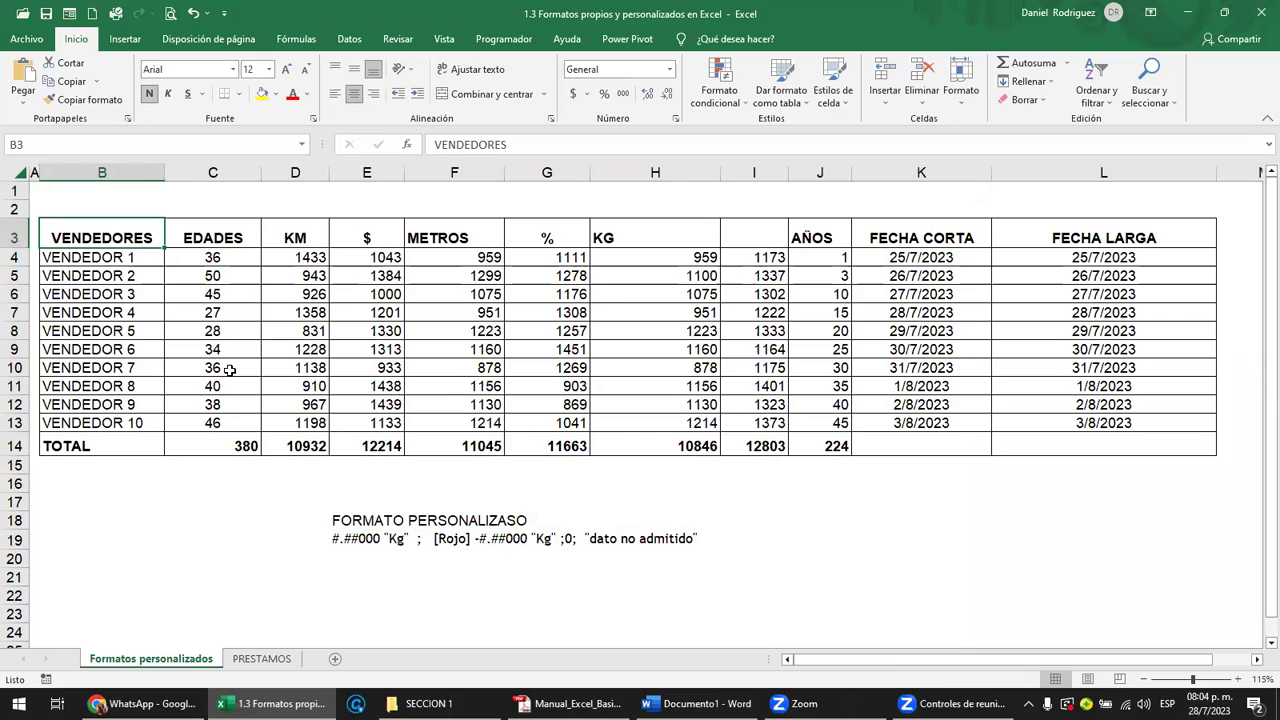
{"action": "scroll", "coordinate": [229, 370], "scroll_direction": "up", "scroll_amount": 1, "text": "ctrl"}
{"action": "scroll", "coordinate": [229, 370], "scroll_direction": "up", "scroll_amount": 1, "text": "ctrl"}
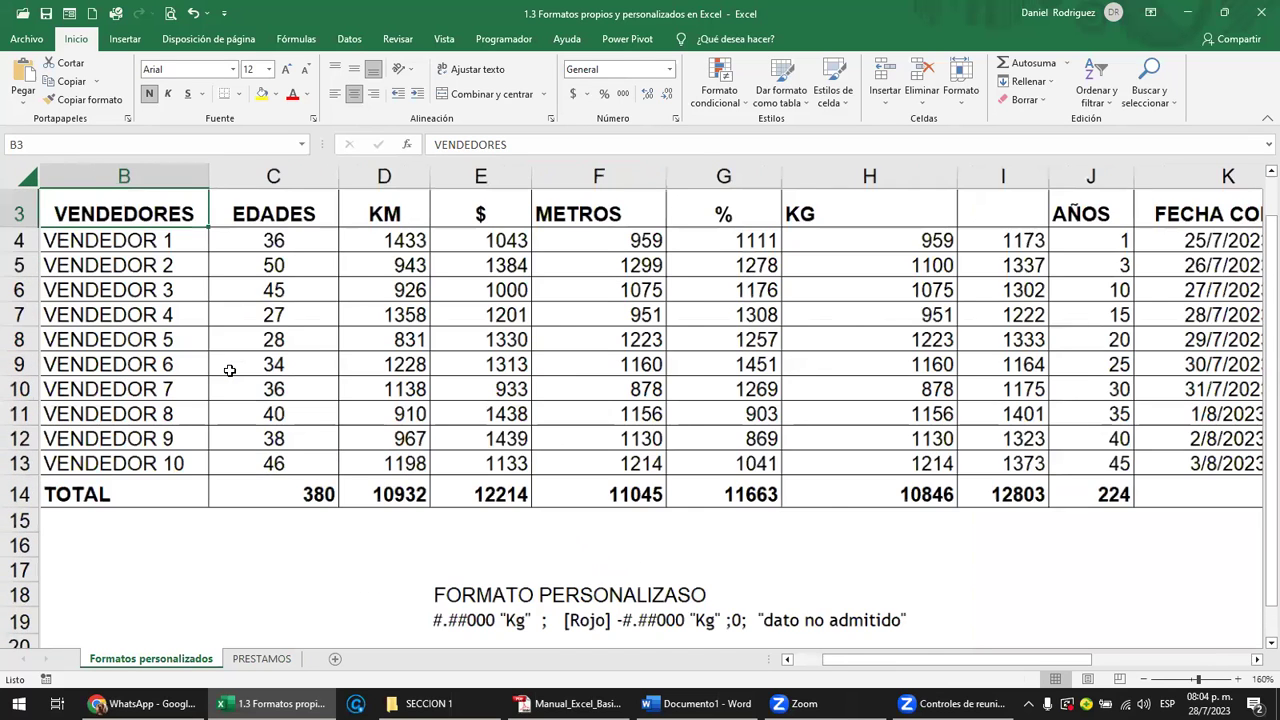
{"action": "scroll", "coordinate": [229, 370], "scroll_direction": "up", "scroll_amount": 1, "text": "ctrl"}
{"action": "scroll", "coordinate": [229, 370], "scroll_direction": "up", "scroll_amount": 1, "text": "ctrl"}
{"action": "scroll", "coordinate": [229, 370], "scroll_direction": "up", "scroll_amount": 1}
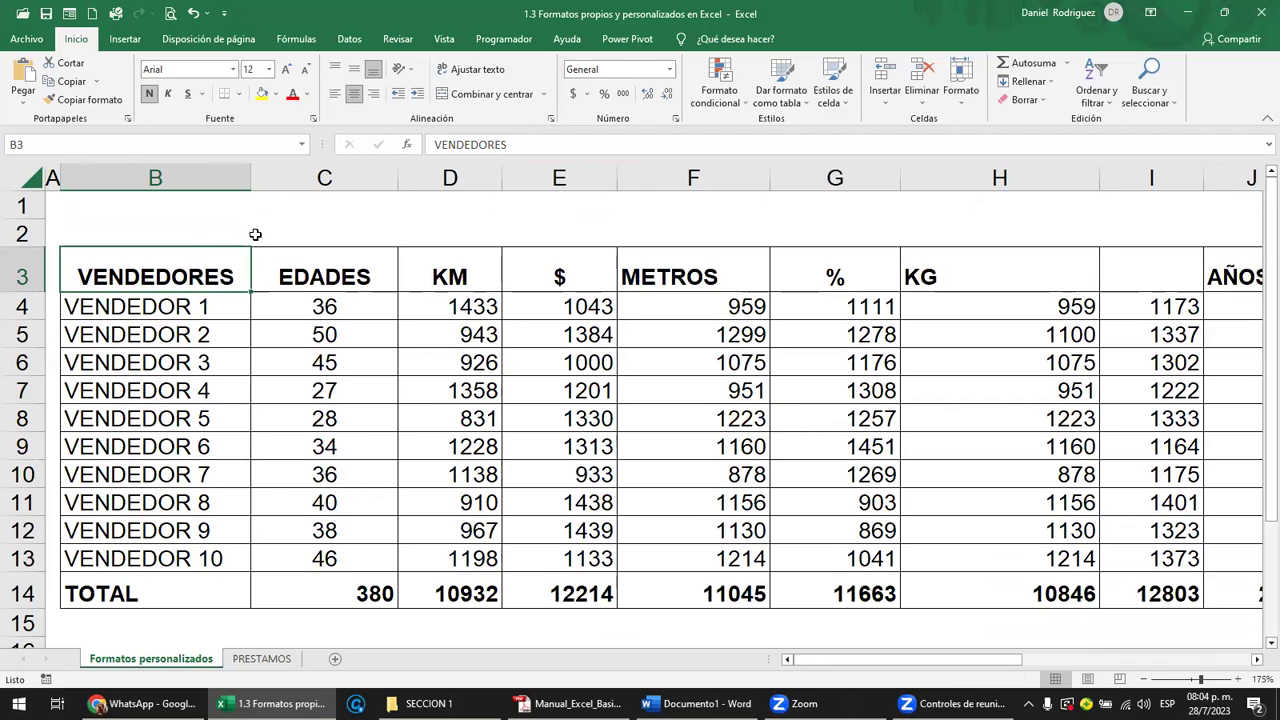
{"action": "left_click", "coordinate": [175, 175]}
{"action": "left_click_drag", "start_coordinate": [205, 175], "coordinate": [397, 185]}
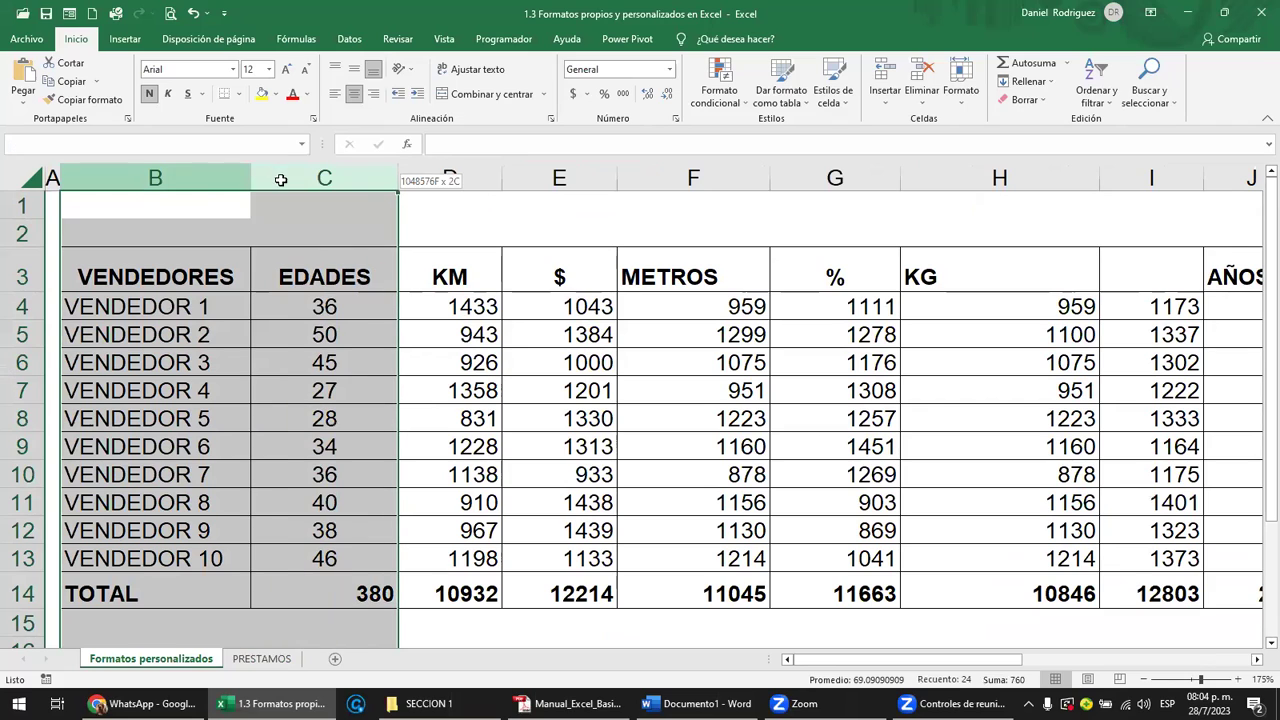
{"action": "left_click", "coordinate": [204, 308]}
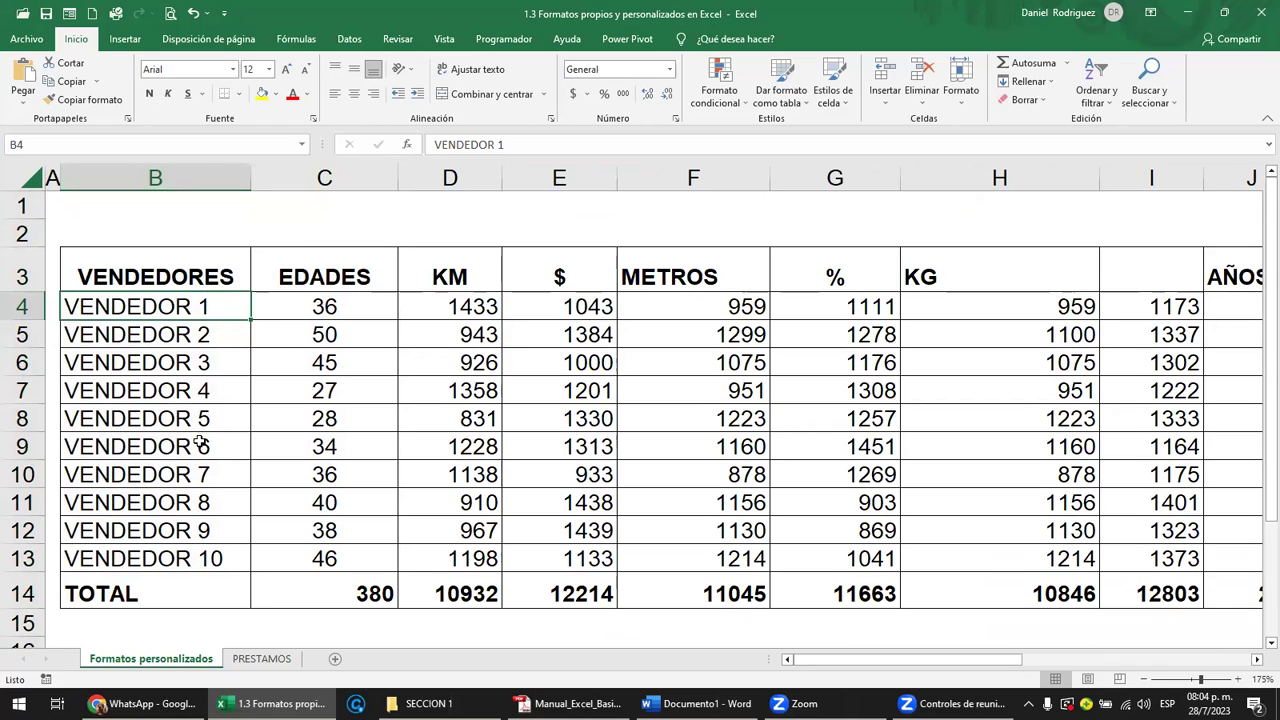
Step: Rename the sellers in B4, B5 and B6 to CARLOS, JOSE and JUAN
{"action": "type", "text": "carlo"}
{"action": "key", "text": "BackSpace"}
{"action": "key", "text": "BackSpace"}
{"action": "key", "text": "BackSpace"}
{"action": "key", "text": "BackSpace"}
{"action": "key", "text": "BackSpace"}
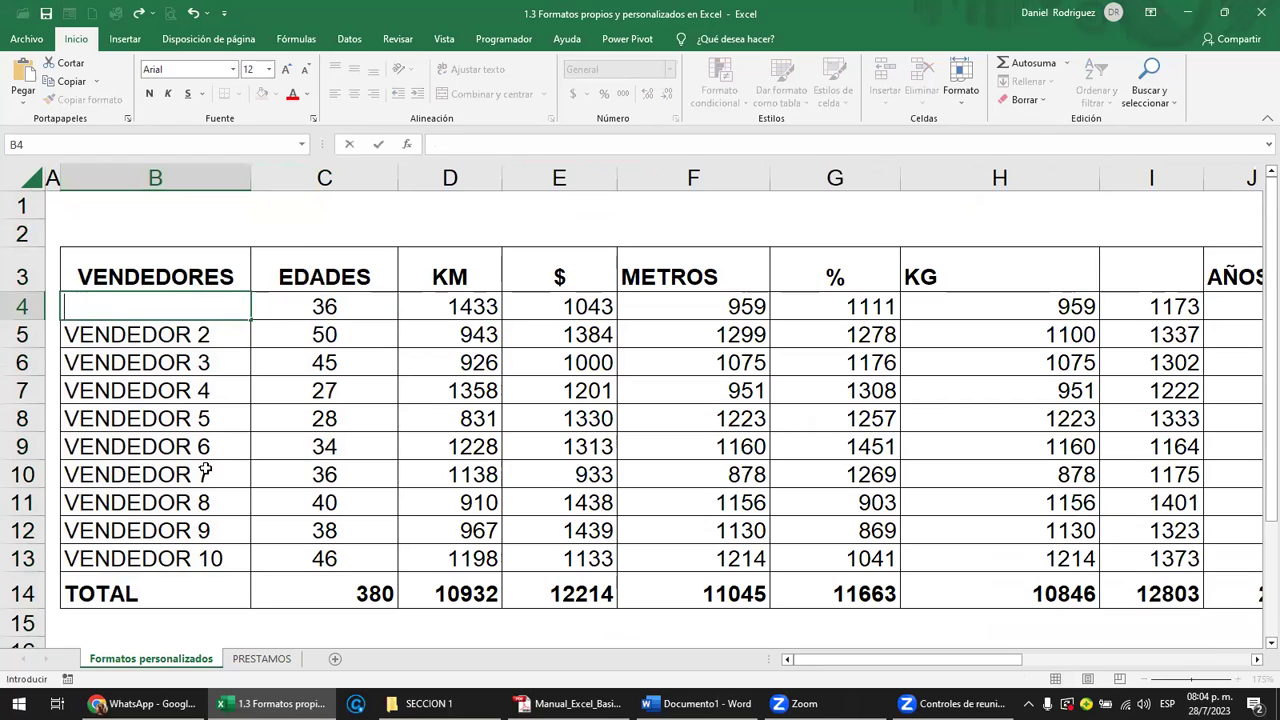
{"action": "type", "text": "CARLOS"}
{"action": "key", "text": "Return"}
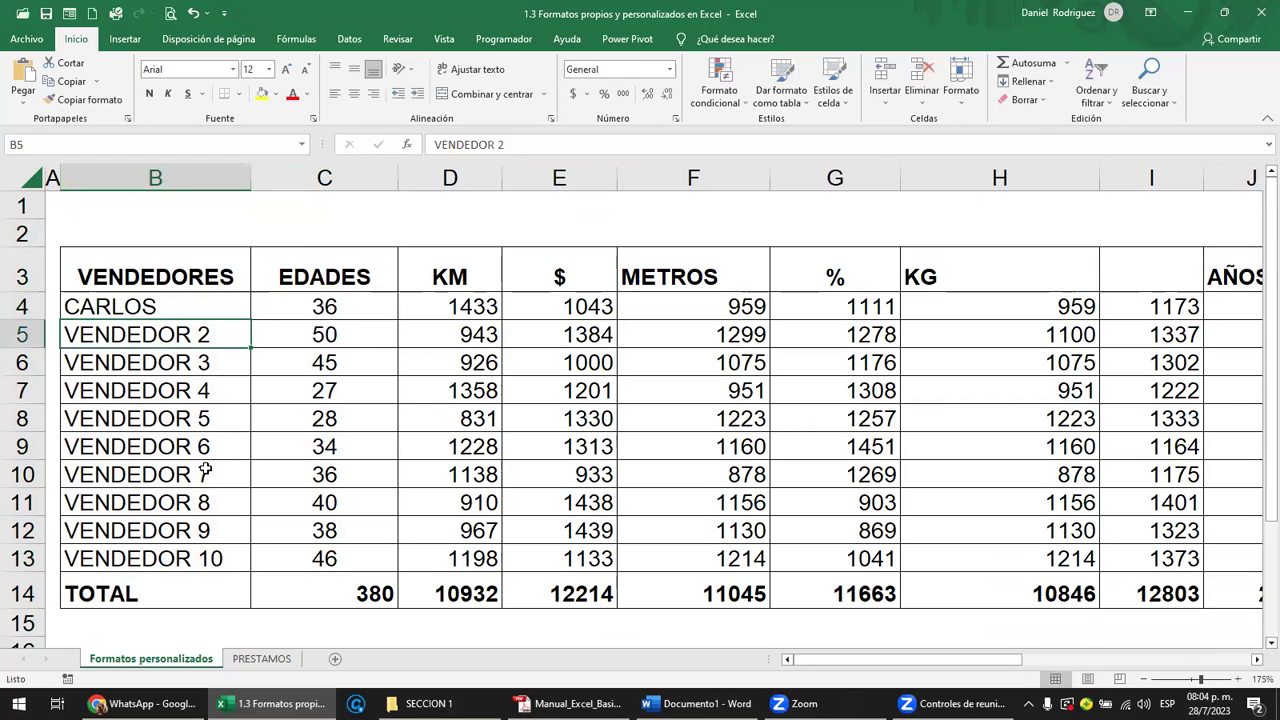
{"action": "type", "text": "JOSE"}
{"action": "key", "text": "Return"}
{"action": "type", "text": "JUAN"}
{"action": "key", "text": "Return"}
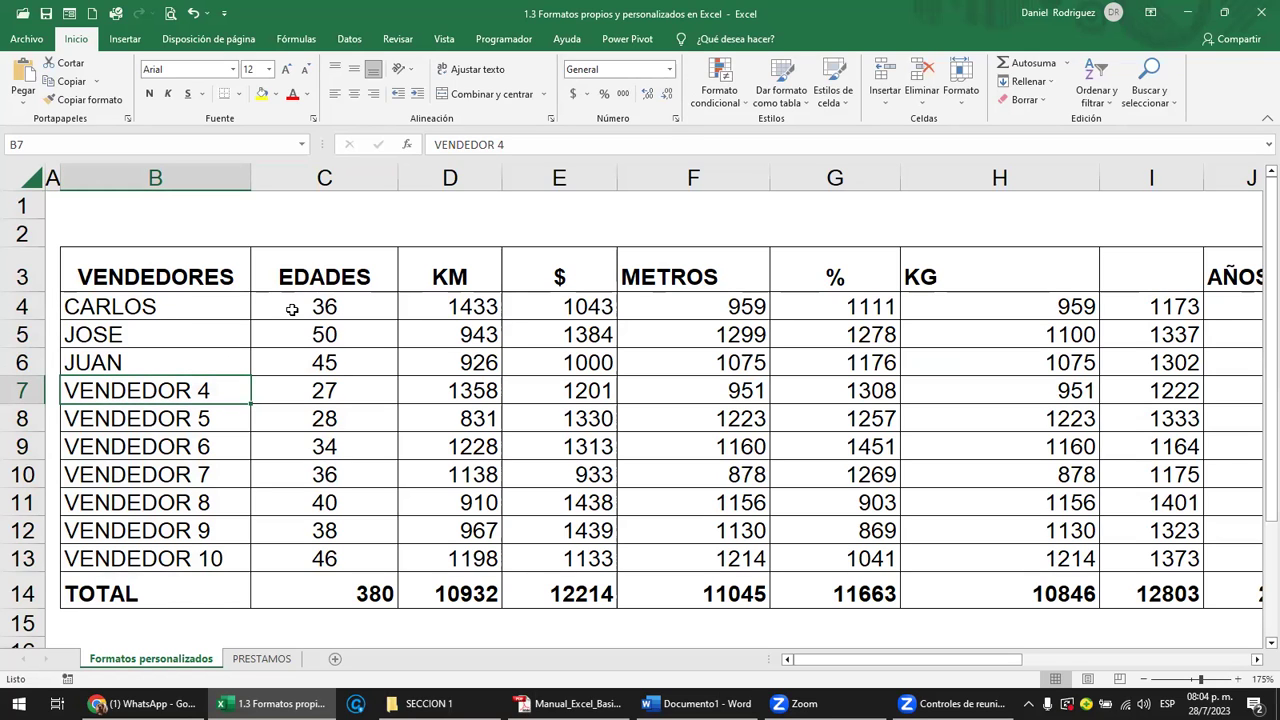
{"action": "left_click", "coordinate": [345, 280]}
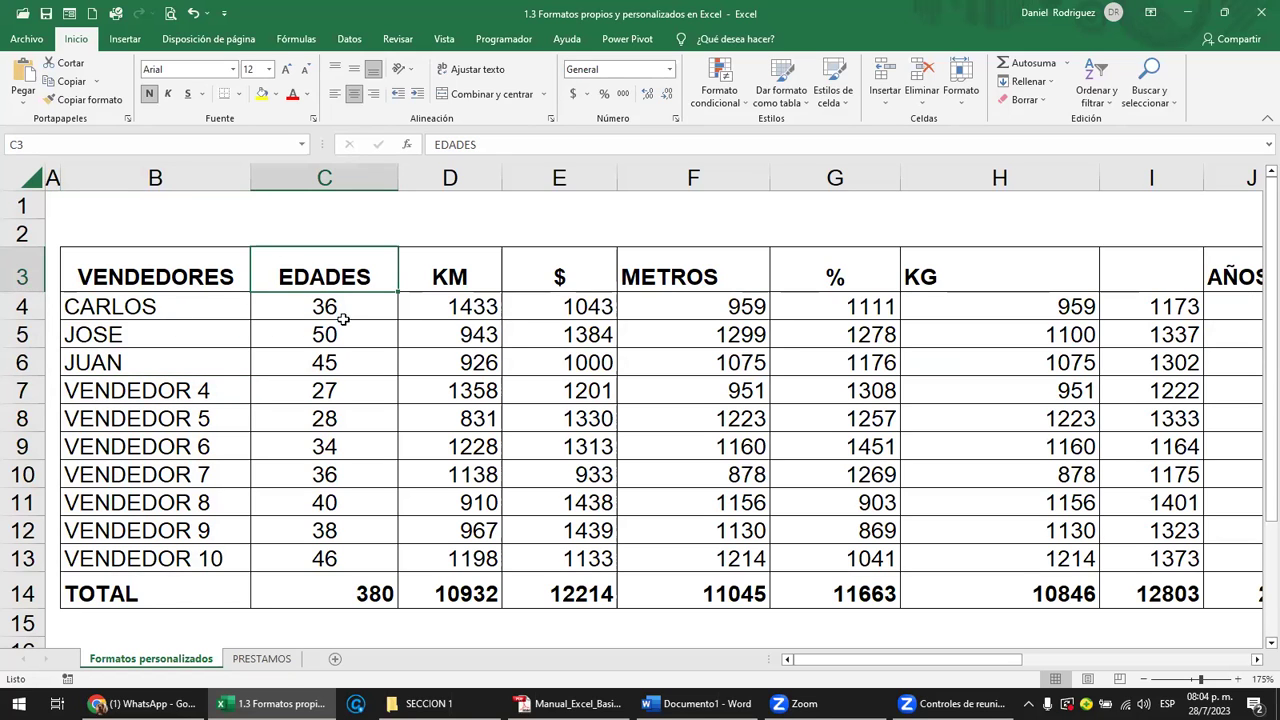
{"action": "left_click", "coordinate": [342, 309]}
{"action": "left_click_drag", "start_coordinate": [340, 316], "coordinate": [325, 560]}
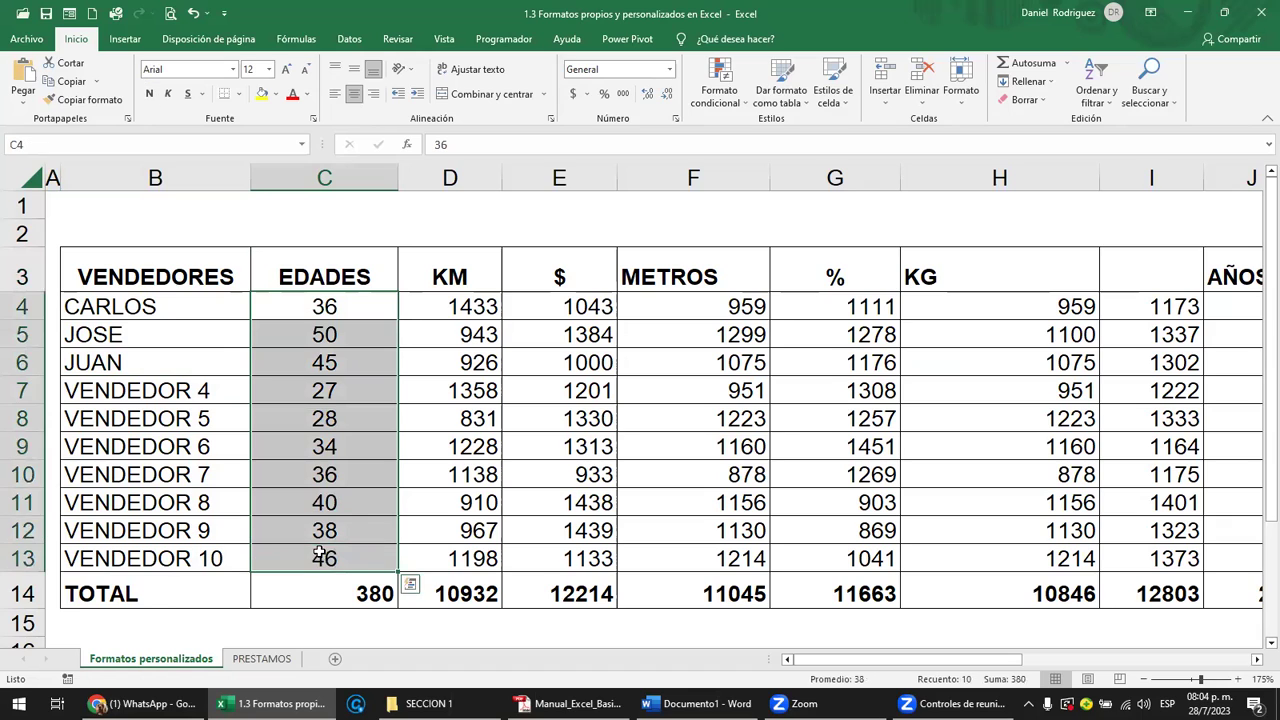
{"action": "left_click", "coordinate": [327, 309]}
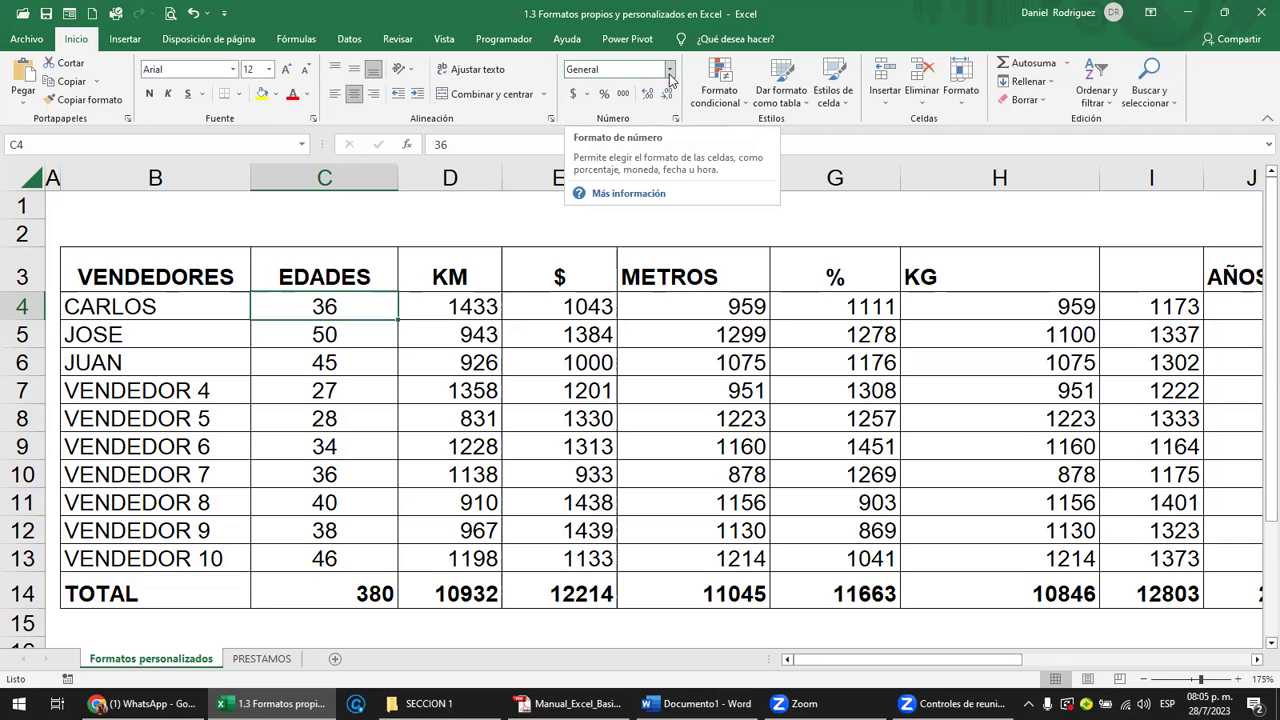
{"action": "left_click", "coordinate": [669, 72]}
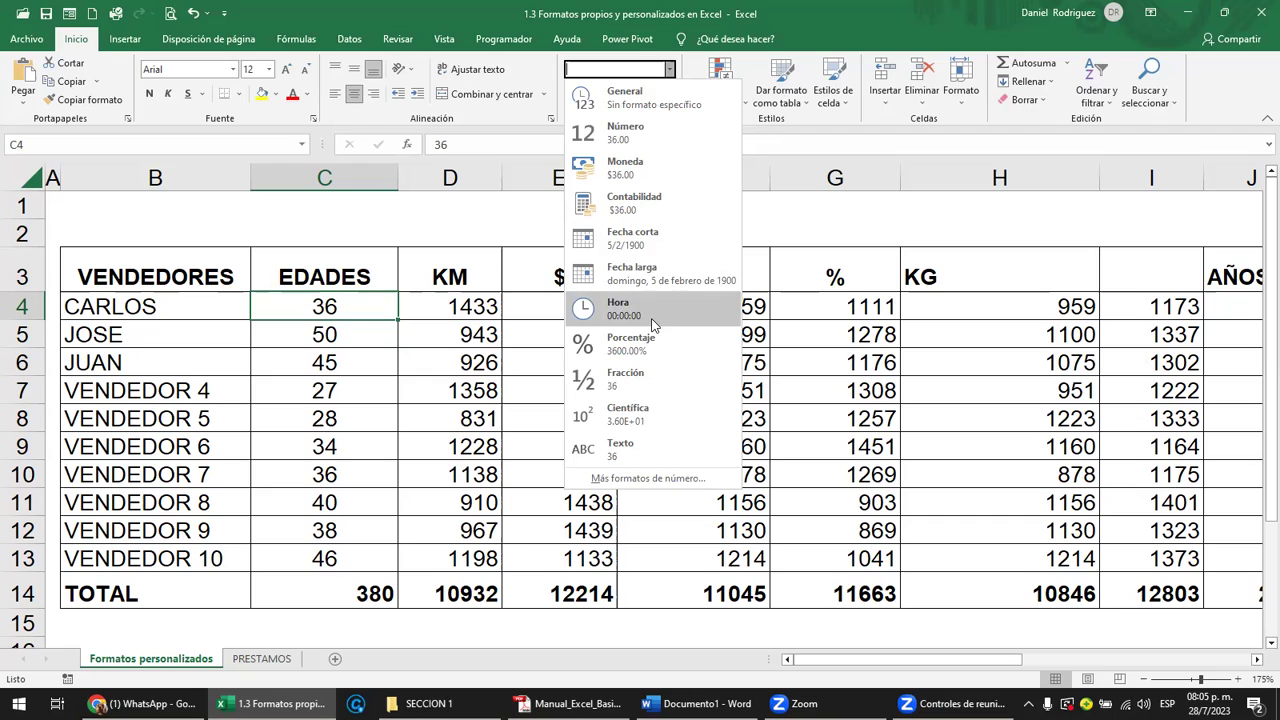
{"action": "left_click", "coordinate": [308, 312]}
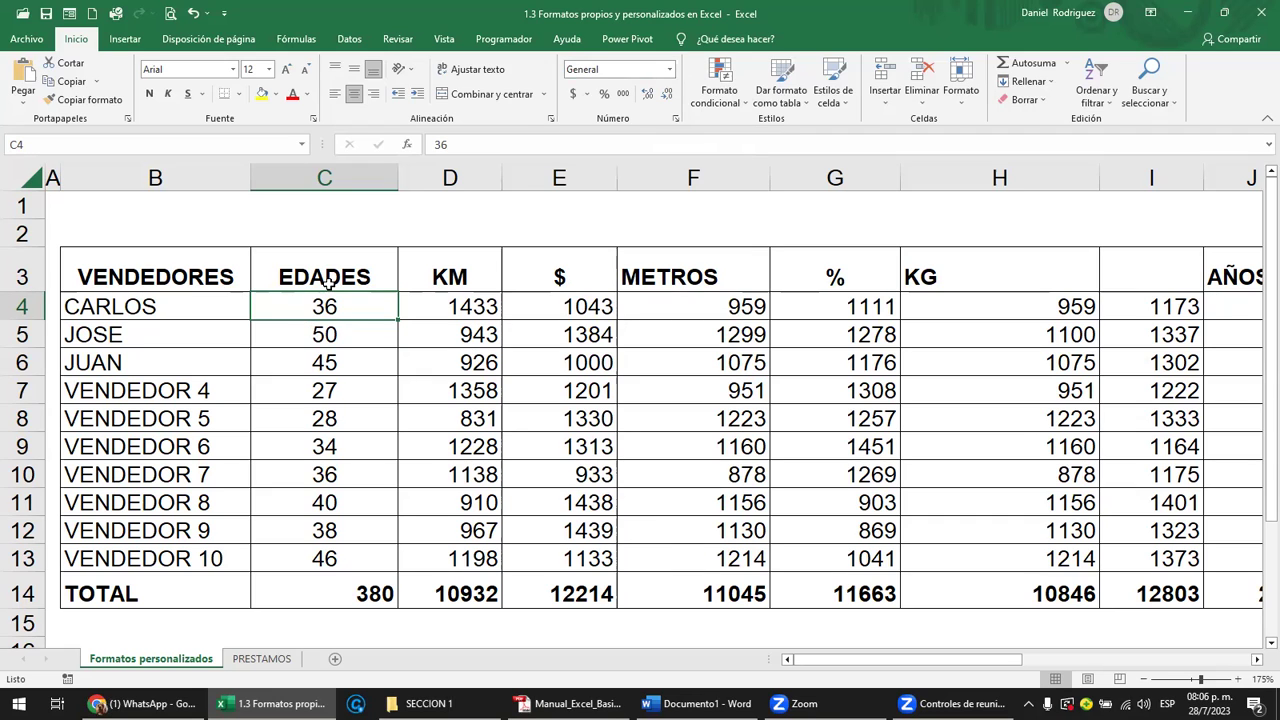
{"action": "left_click", "coordinate": [195, 271]}
{"action": "left_click", "coordinate": [303, 268]}
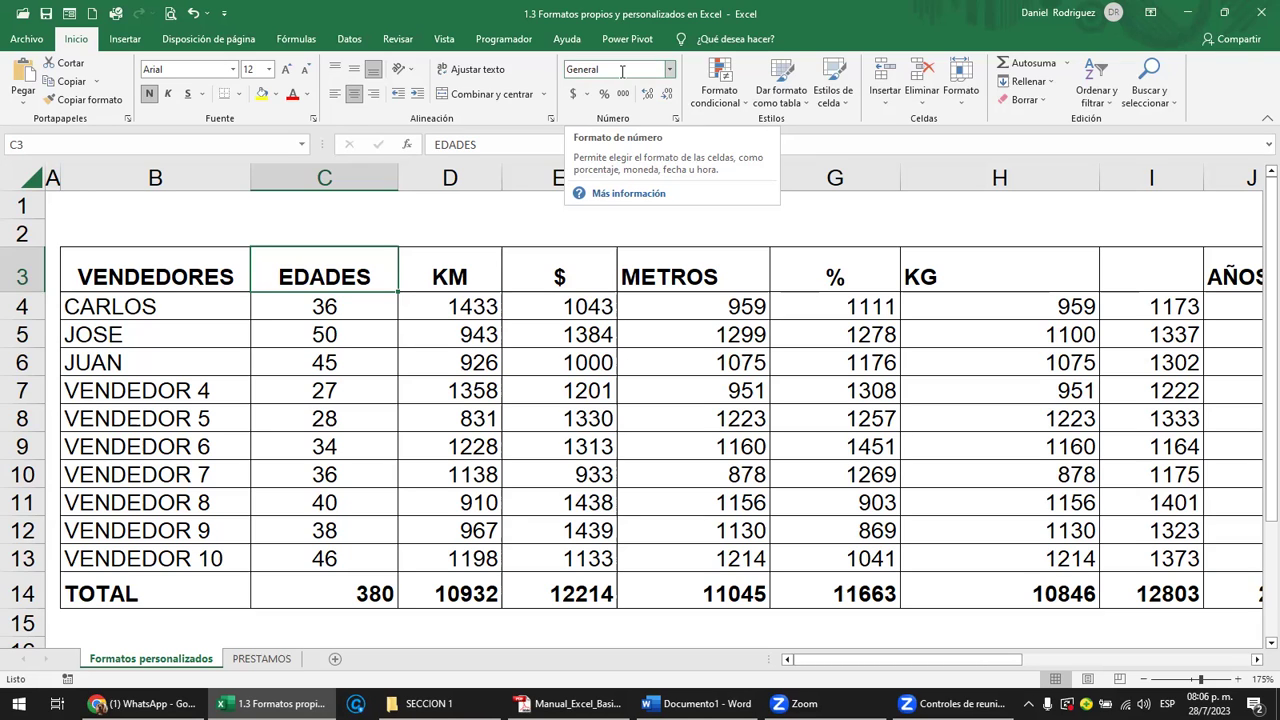
Step: In the Excel Básico course, open lesson 1.5 under CONCEPTOS BÁSICOS, read through it, and return to Excel
{"action": "left_click", "coordinate": [145, 703]}
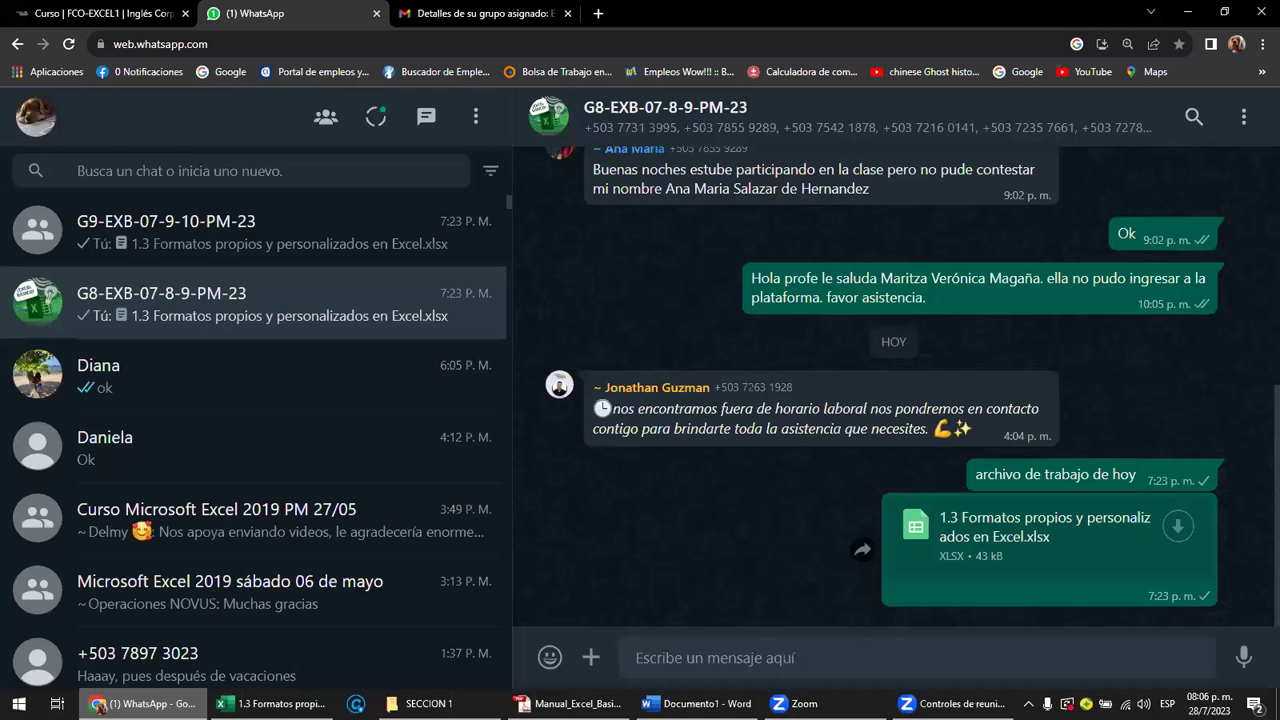
{"action": "left_click", "coordinate": [105, 13]}
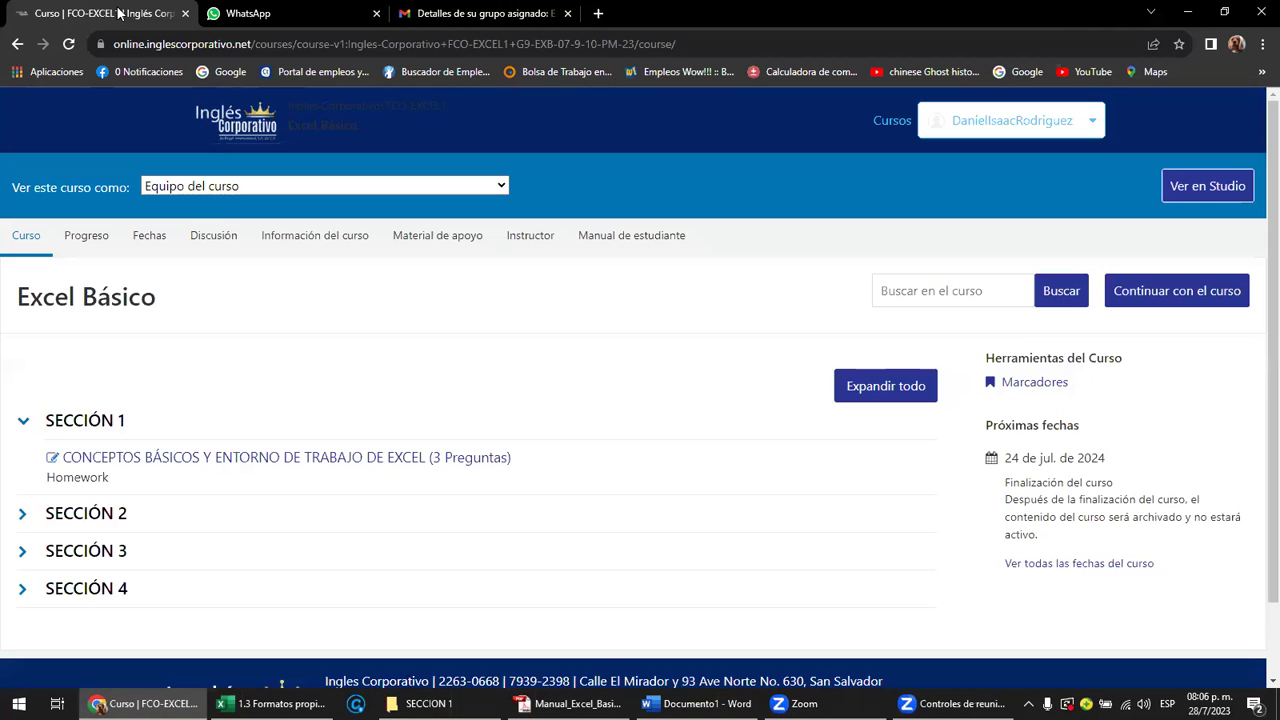
{"action": "left_click", "coordinate": [255, 462]}
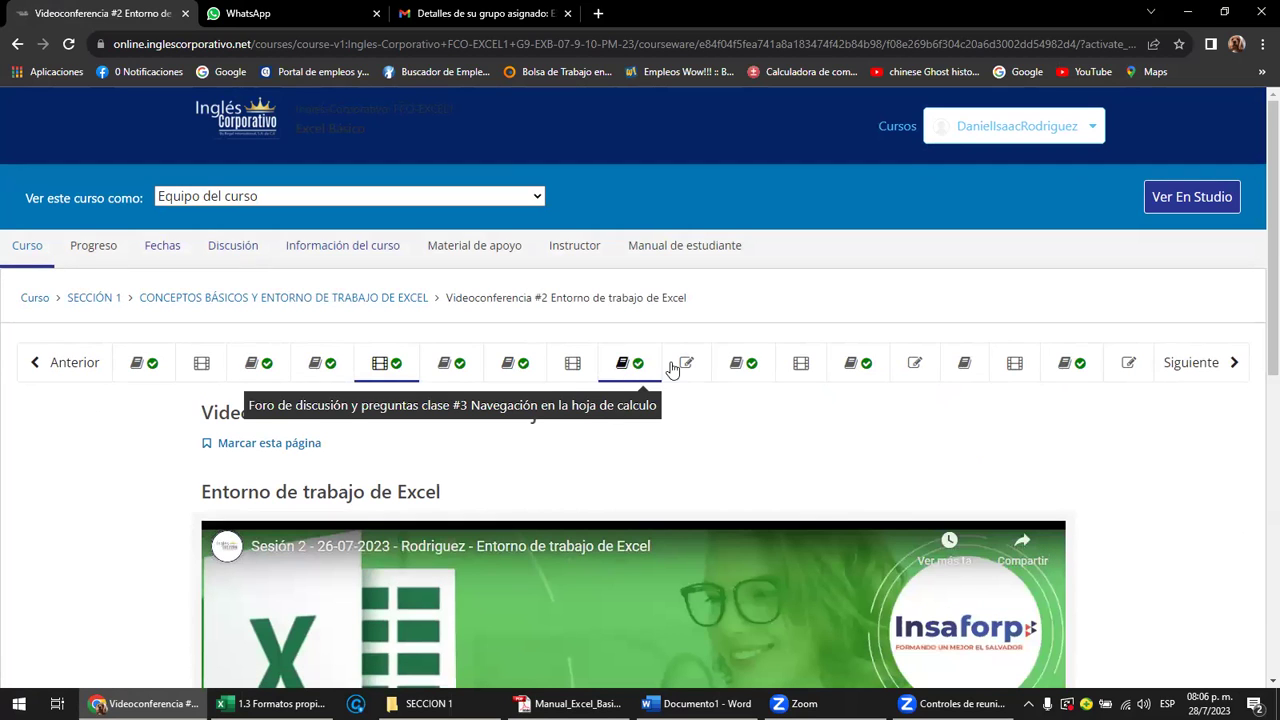
{"action": "left_click", "coordinate": [736, 370]}
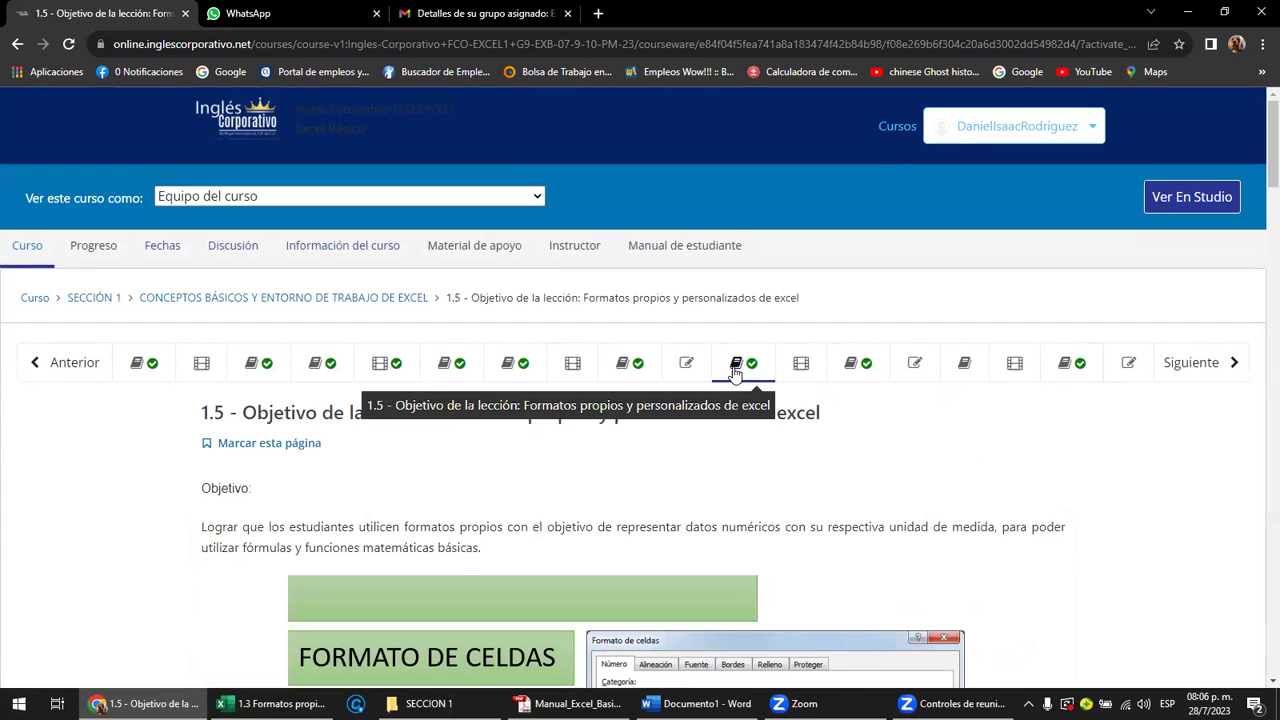
{"action": "scroll", "coordinate": [749, 419], "scroll_direction": "down", "scroll_amount": 2}
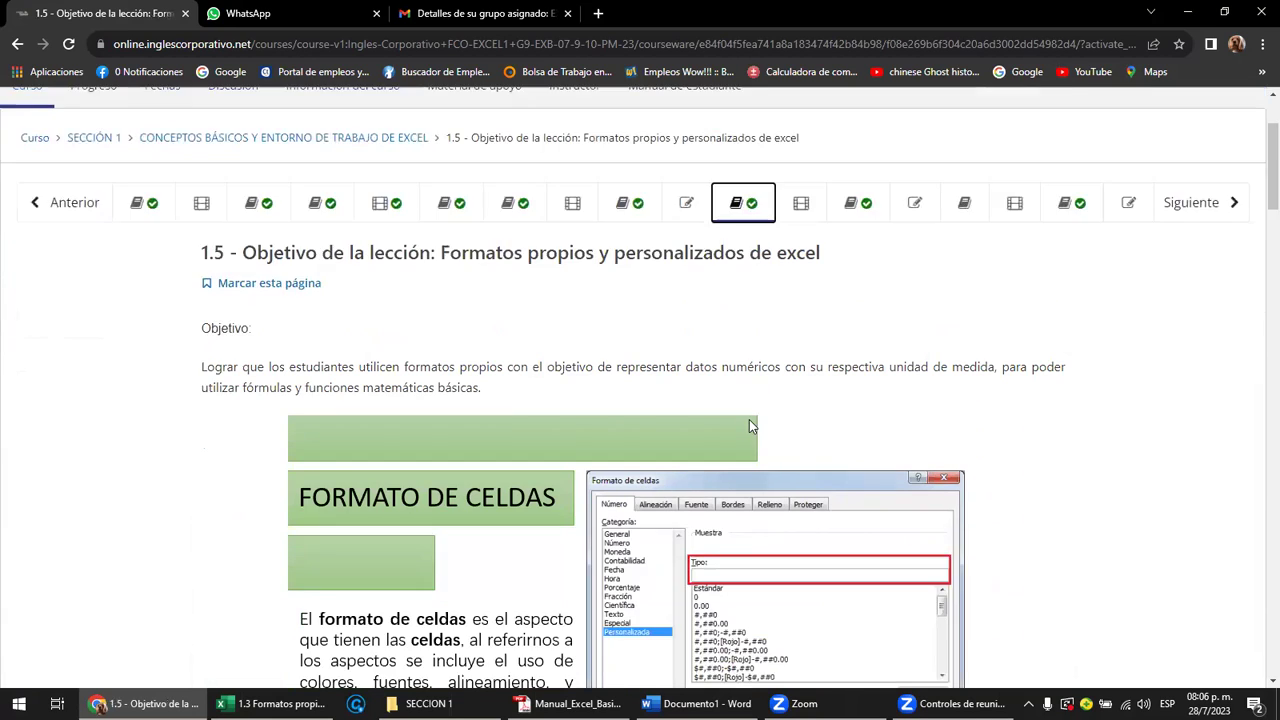
{"action": "scroll", "coordinate": [749, 419], "scroll_direction": "down", "scroll_amount": 1}
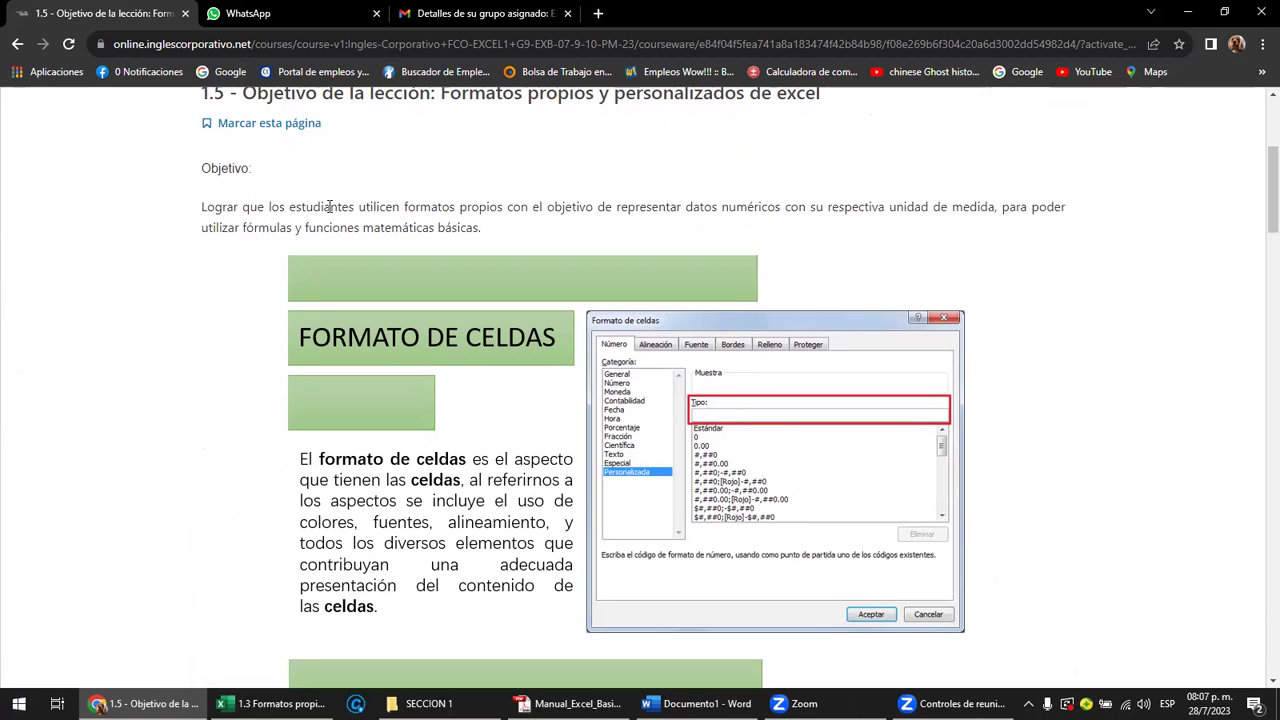
{"action": "scroll", "coordinate": [329, 206], "scroll_direction": "down", "scroll_amount": 1}
{"action": "scroll", "coordinate": [329, 206], "scroll_direction": "down", "scroll_amount": 2}
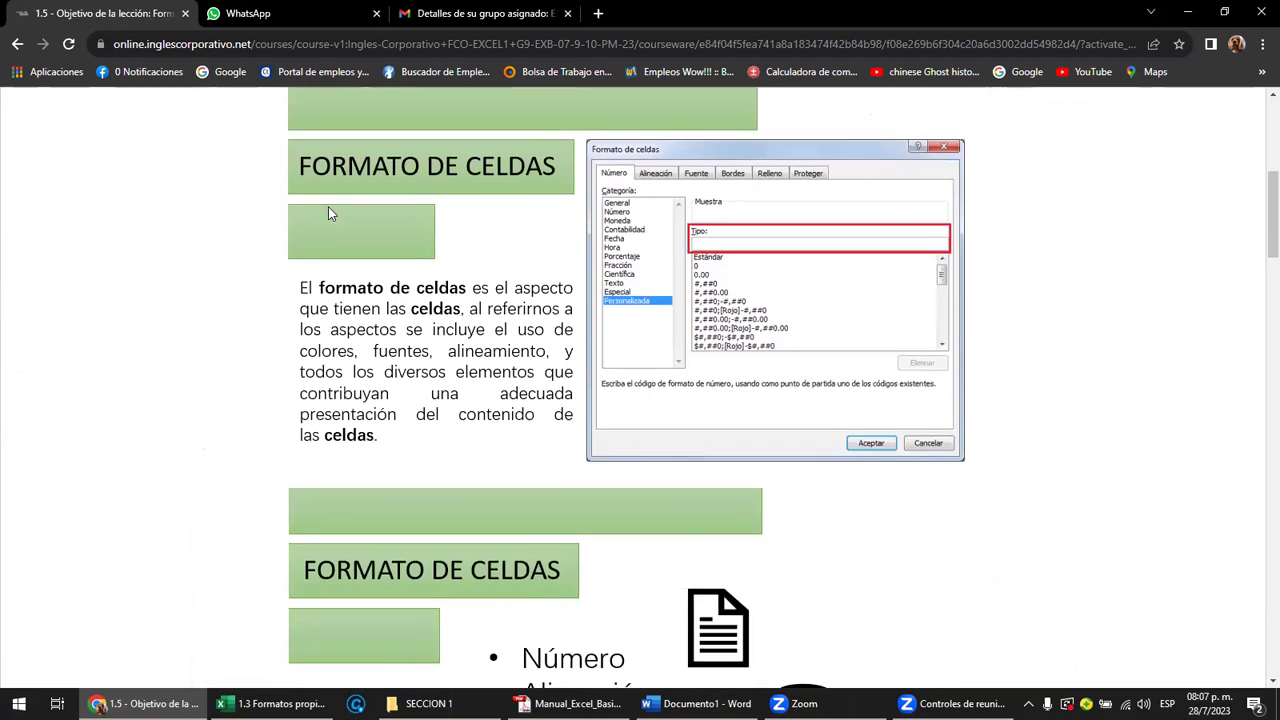
{"action": "scroll", "coordinate": [338, 208], "scroll_direction": "down", "scroll_amount": 2}
{"action": "scroll", "coordinate": [340, 206], "scroll_direction": "down", "scroll_amount": 1}
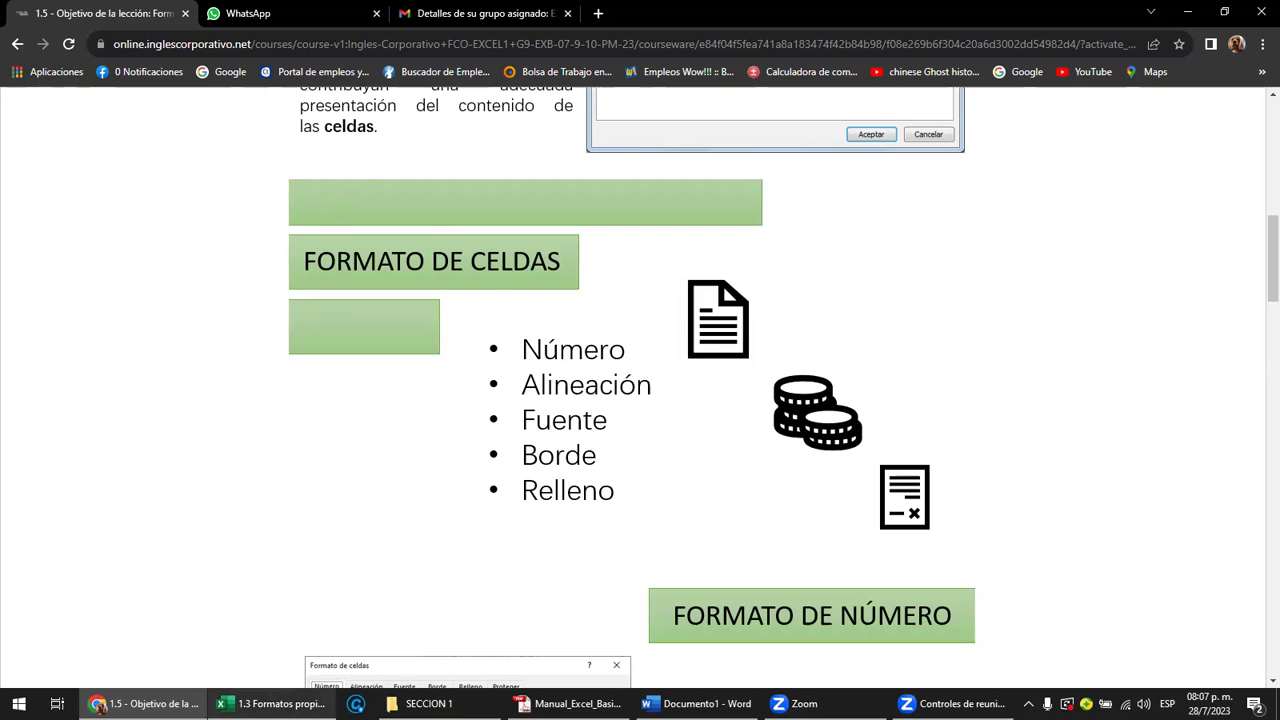
{"action": "left_click", "coordinate": [268, 703]}
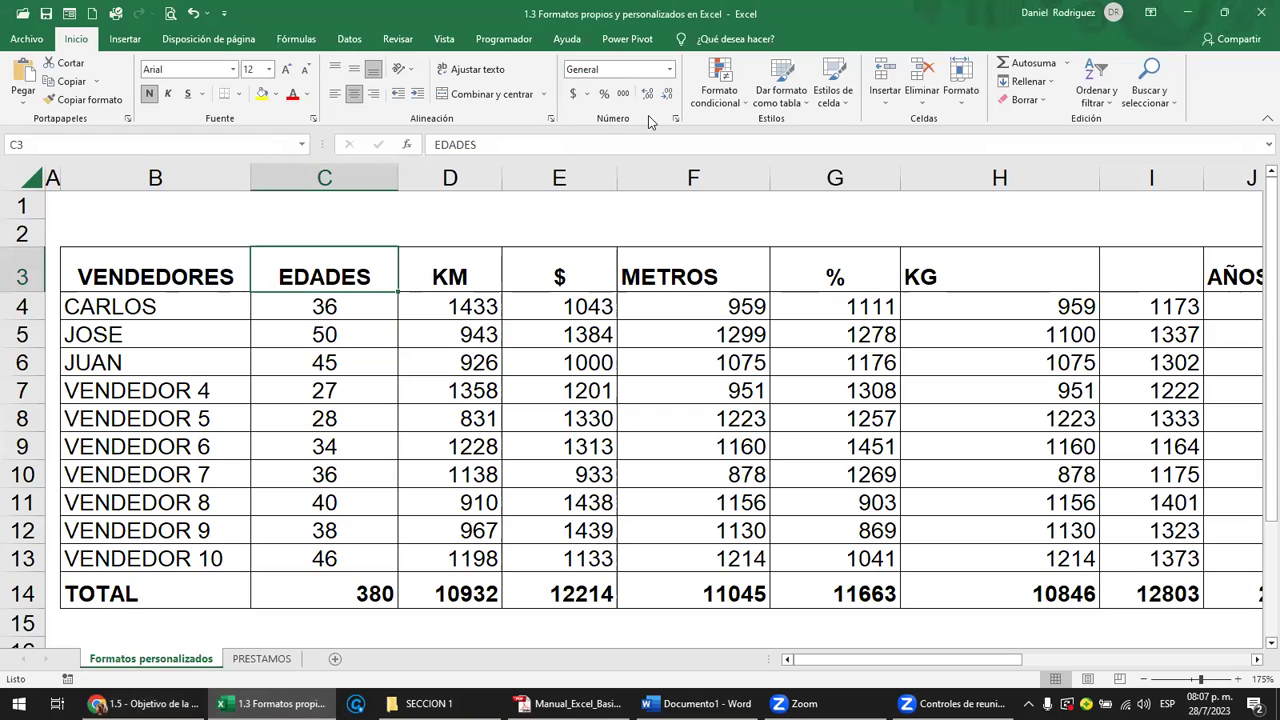
{"action": "left_click", "coordinate": [669, 70]}
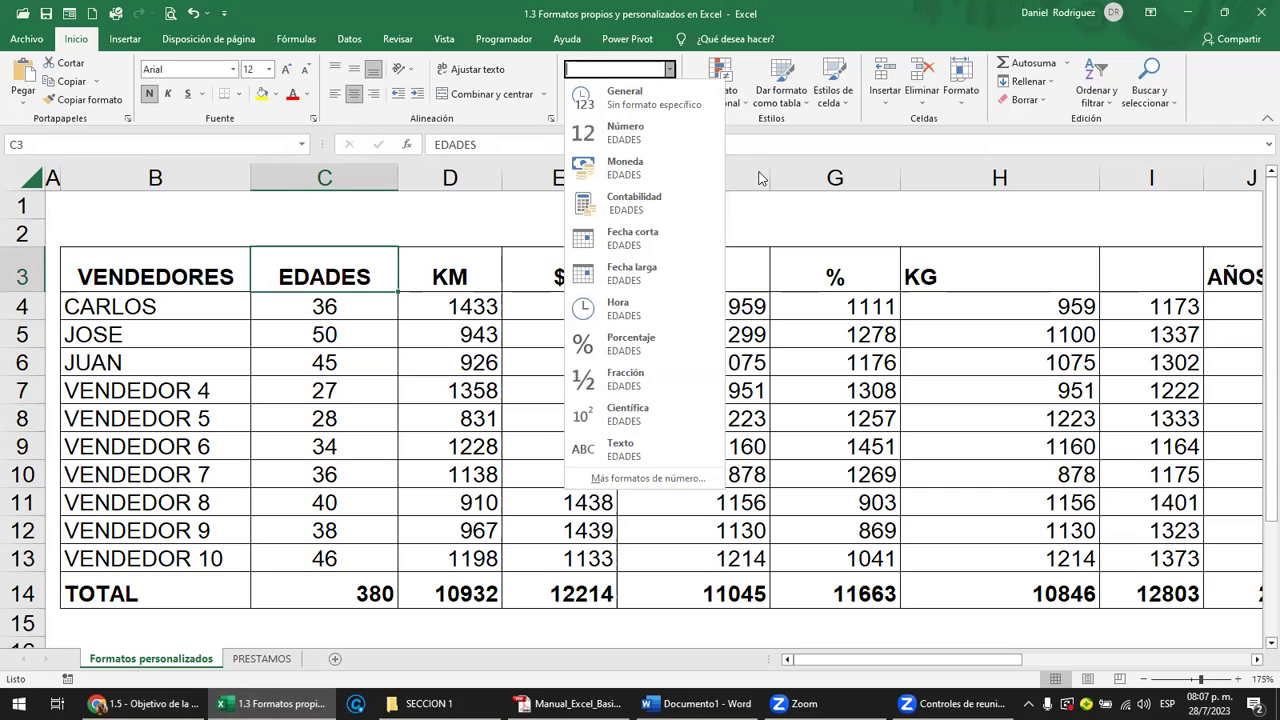
{"action": "key", "text": "Escape"}
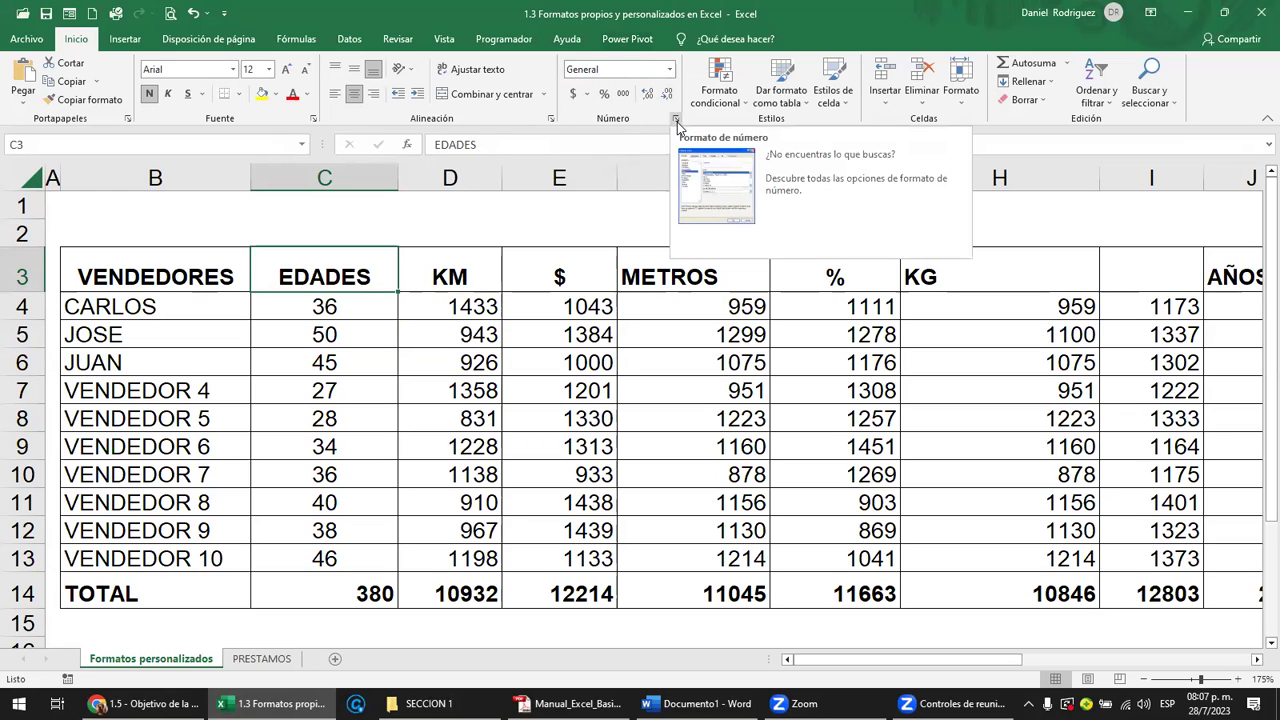
Step: Review the Format Cells dialog and the Number Format list without changing the General format
{"action": "left_click", "coordinate": [677, 123]}
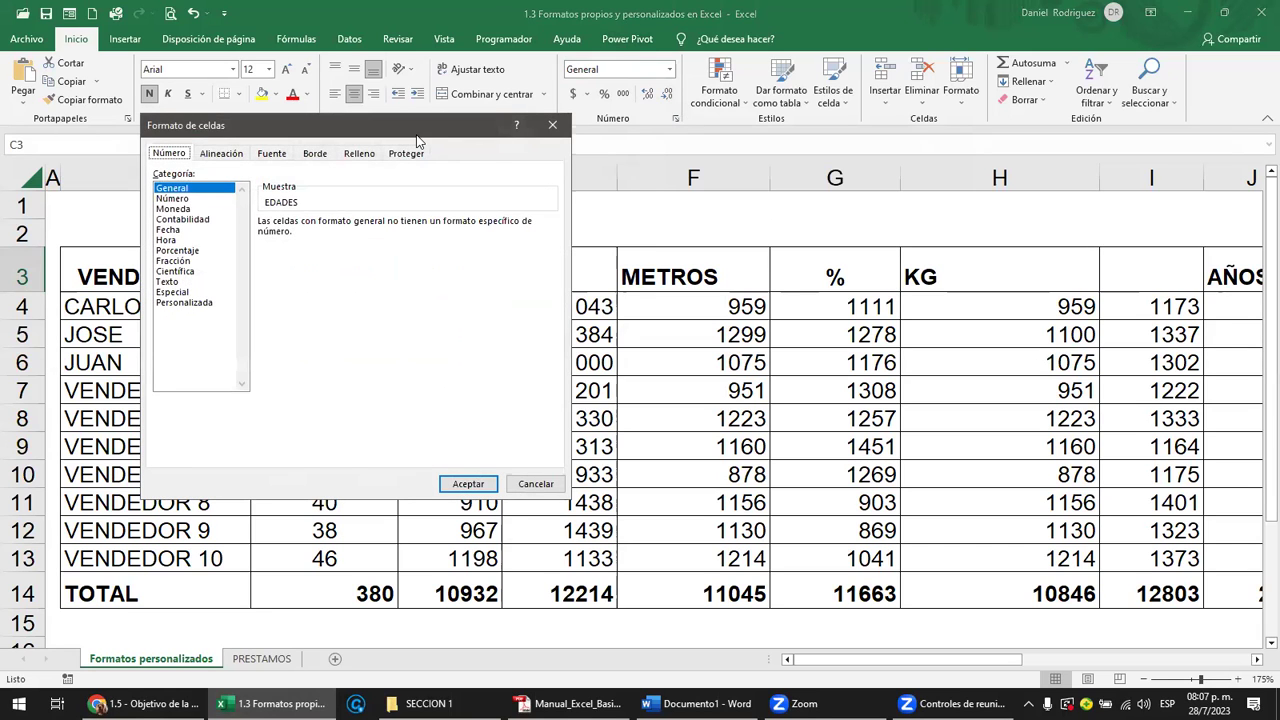
{"action": "left_click_drag", "start_coordinate": [418, 141], "coordinate": [706, 175]}
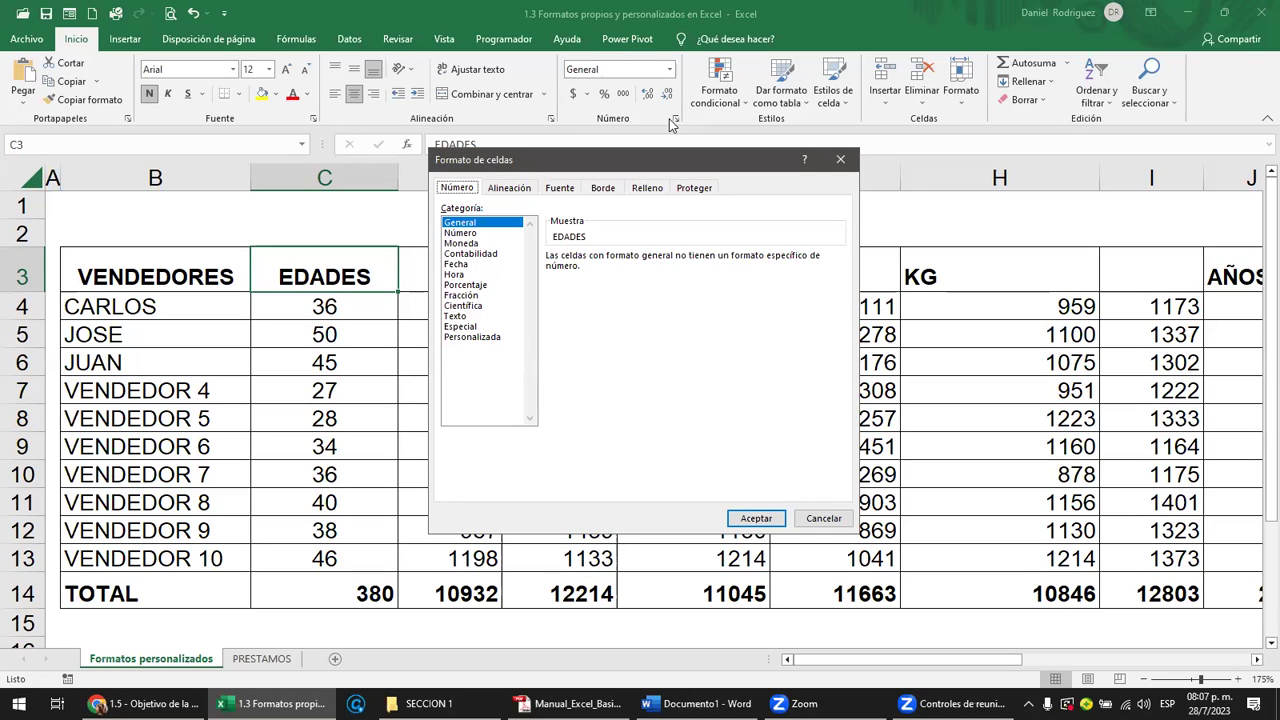
{"action": "left_click", "coordinate": [838, 164]}
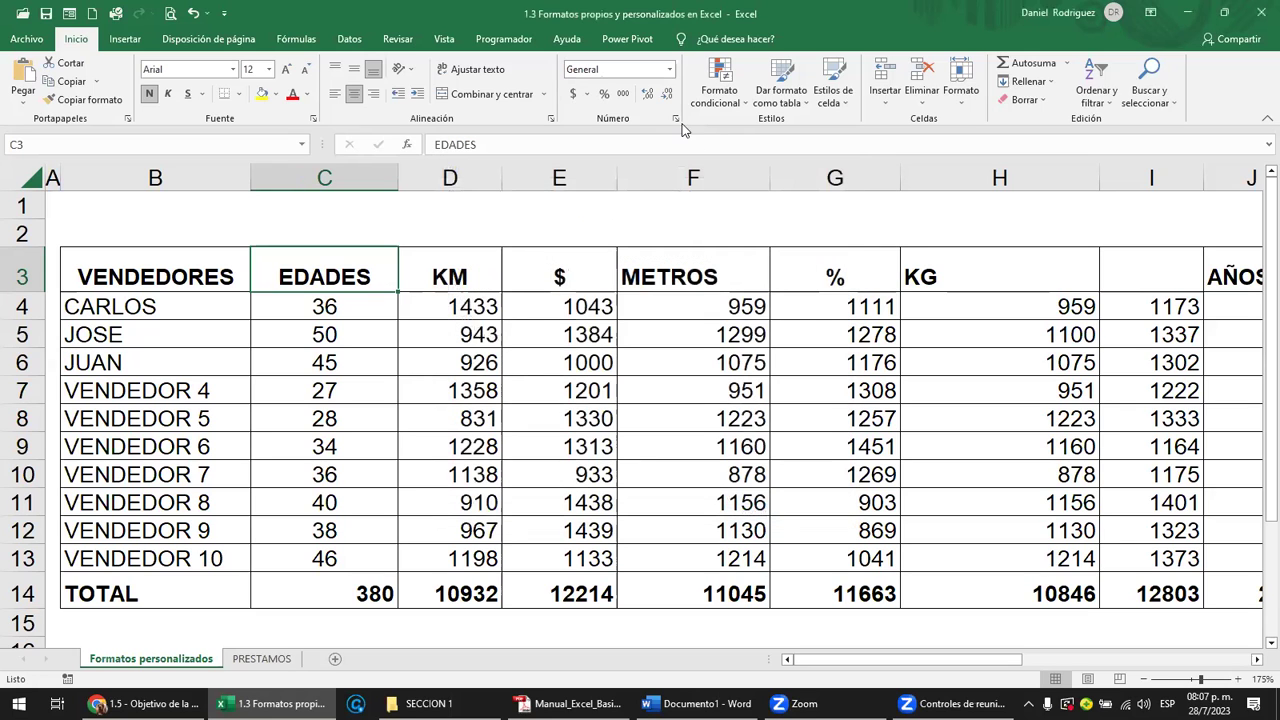
{"action": "left_click", "coordinate": [676, 120]}
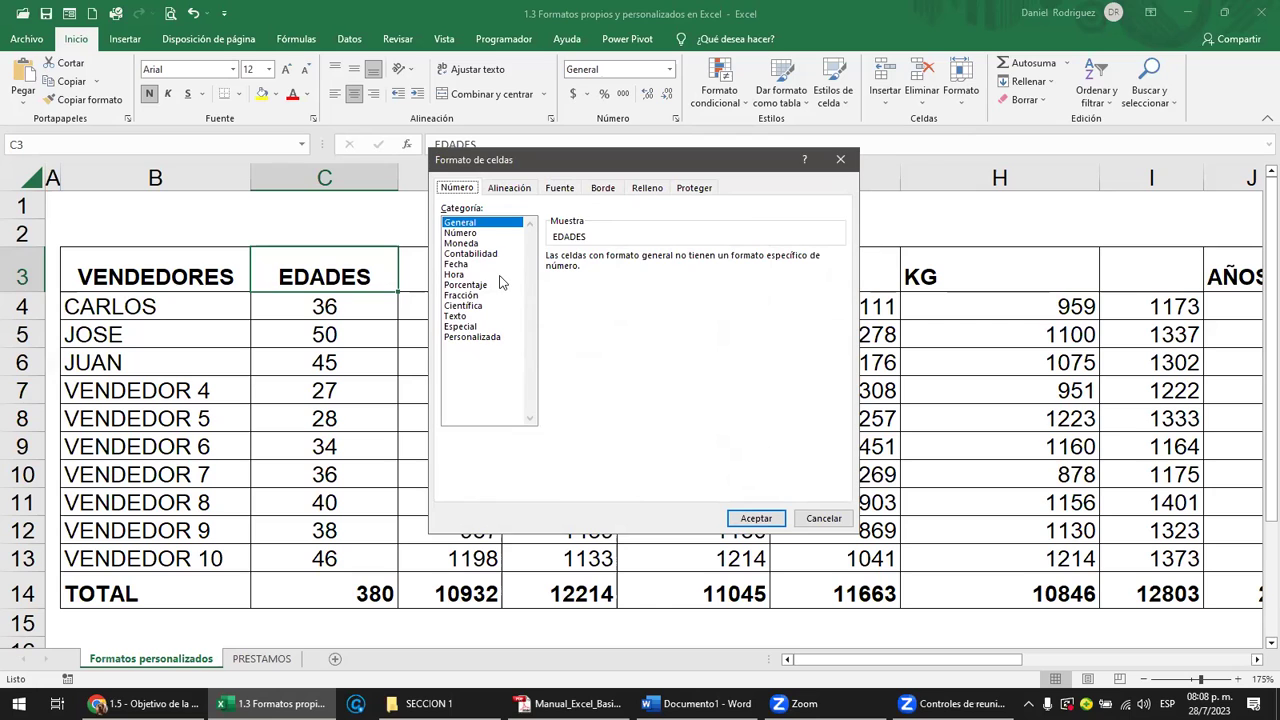
{"action": "left_click", "coordinate": [840, 160]}
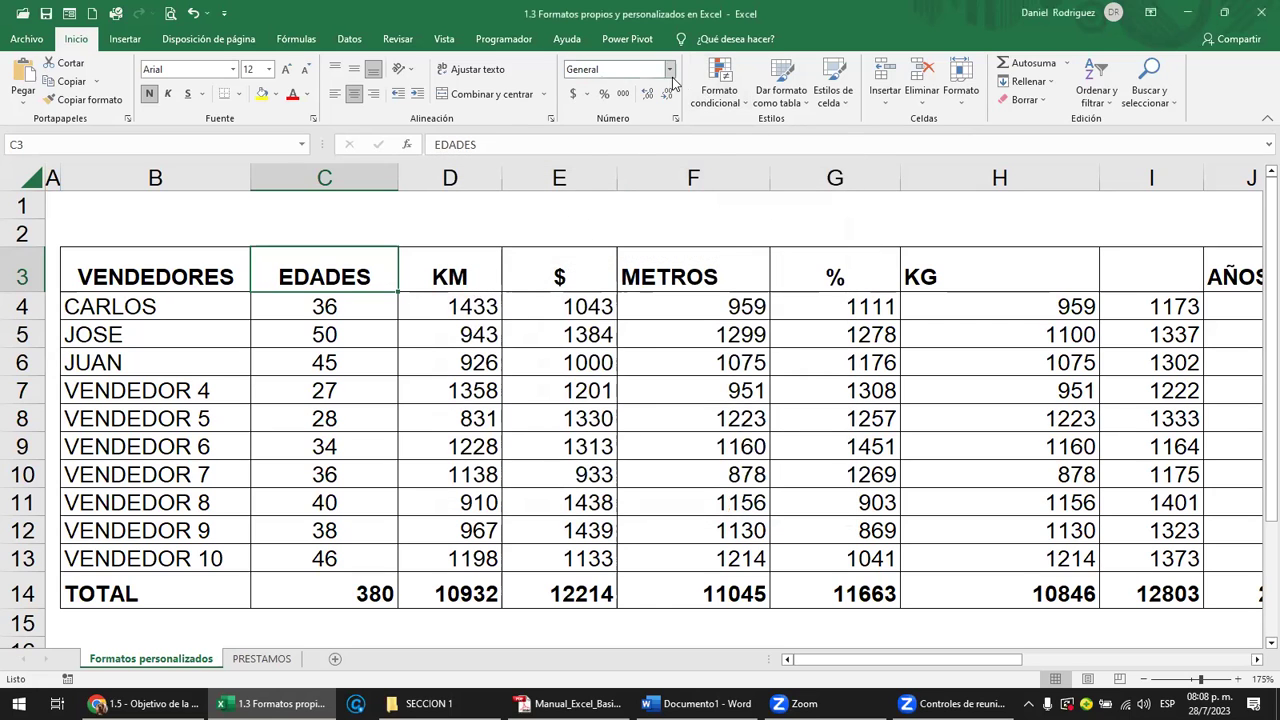
{"action": "left_click", "coordinate": [669, 69]}
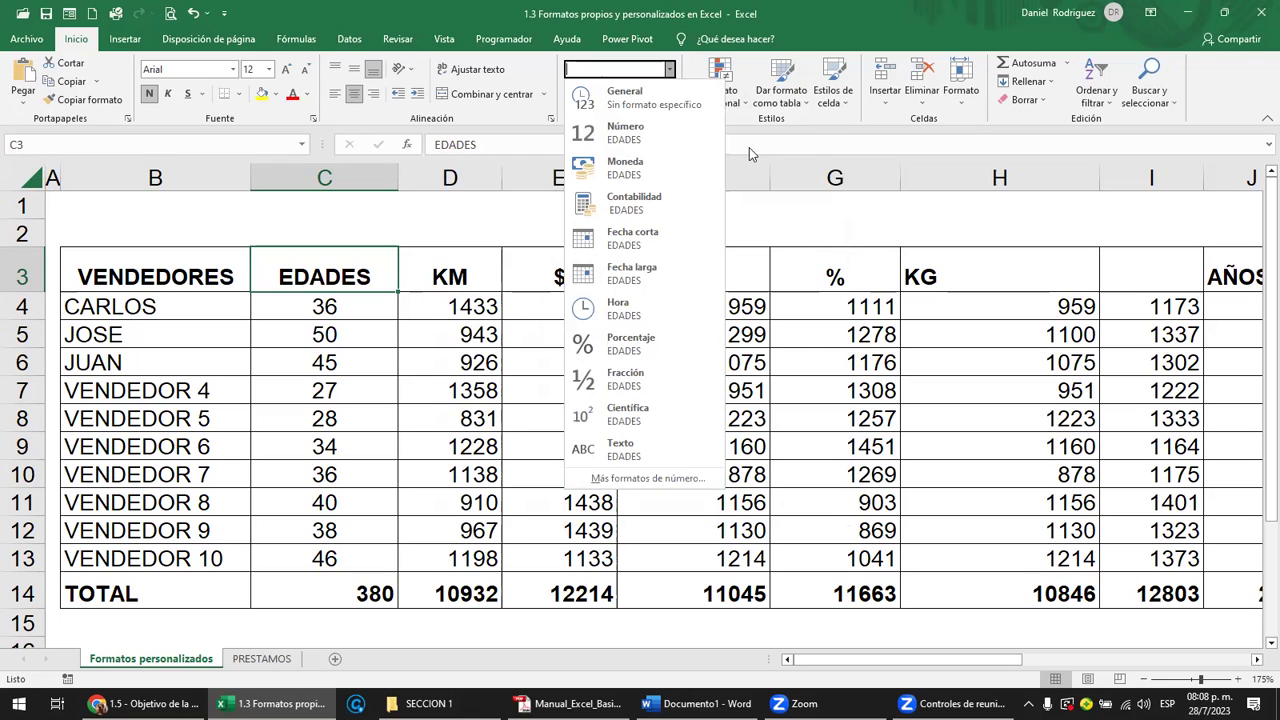
{"action": "left_click", "coordinate": [749, 147]}
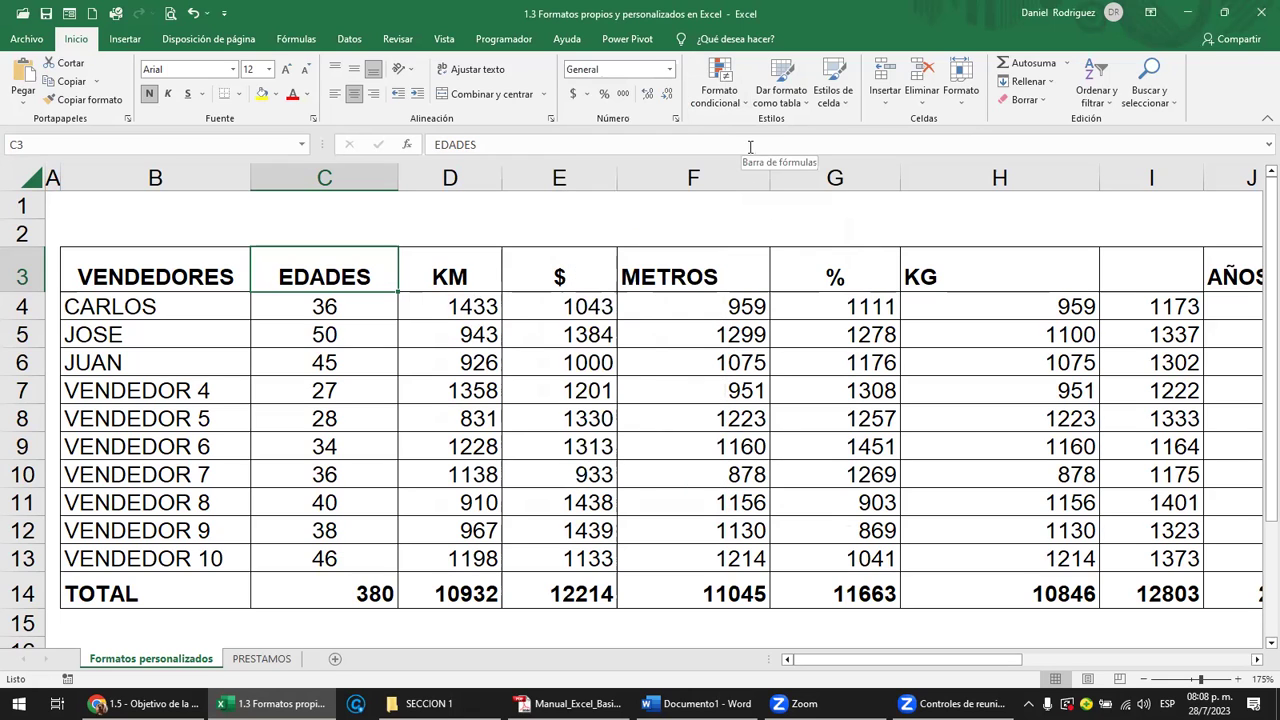
{"action": "left_click", "coordinate": [676, 121]}
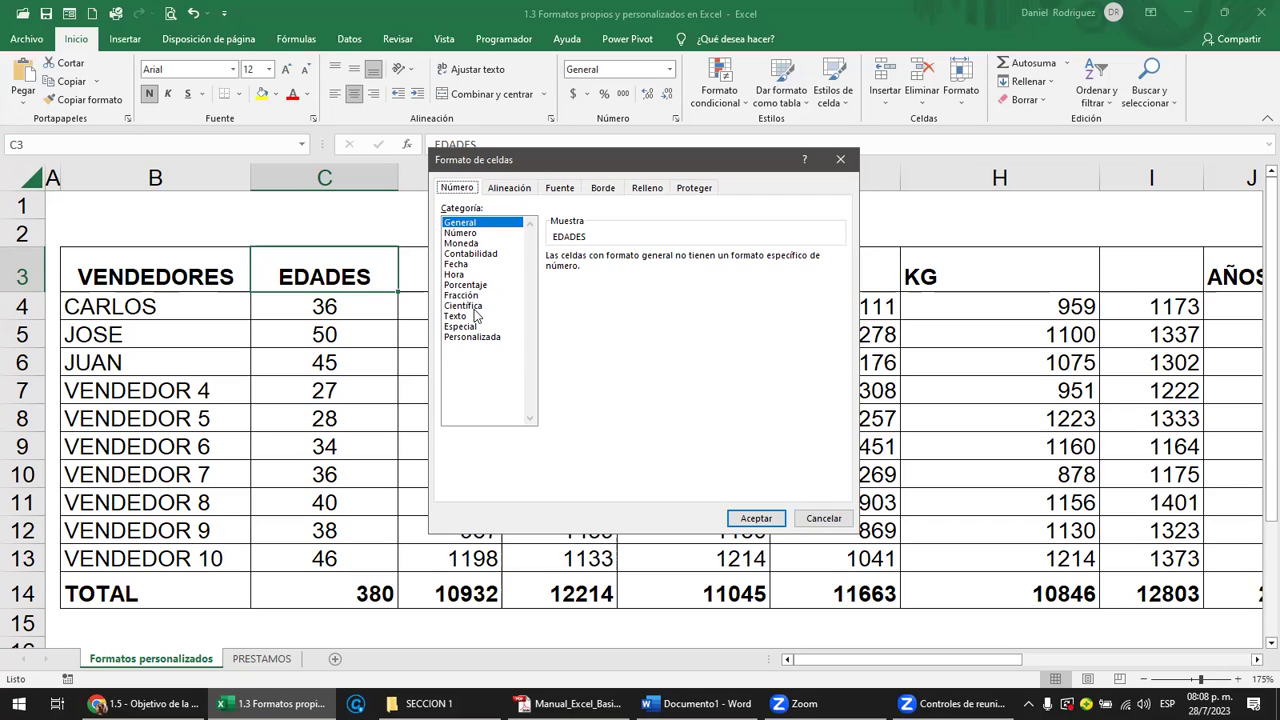
Step: Tilt the EDADES header to 38° in the Alineación orientation settings, then undo it
{"action": "left_click", "coordinate": [525, 197]}
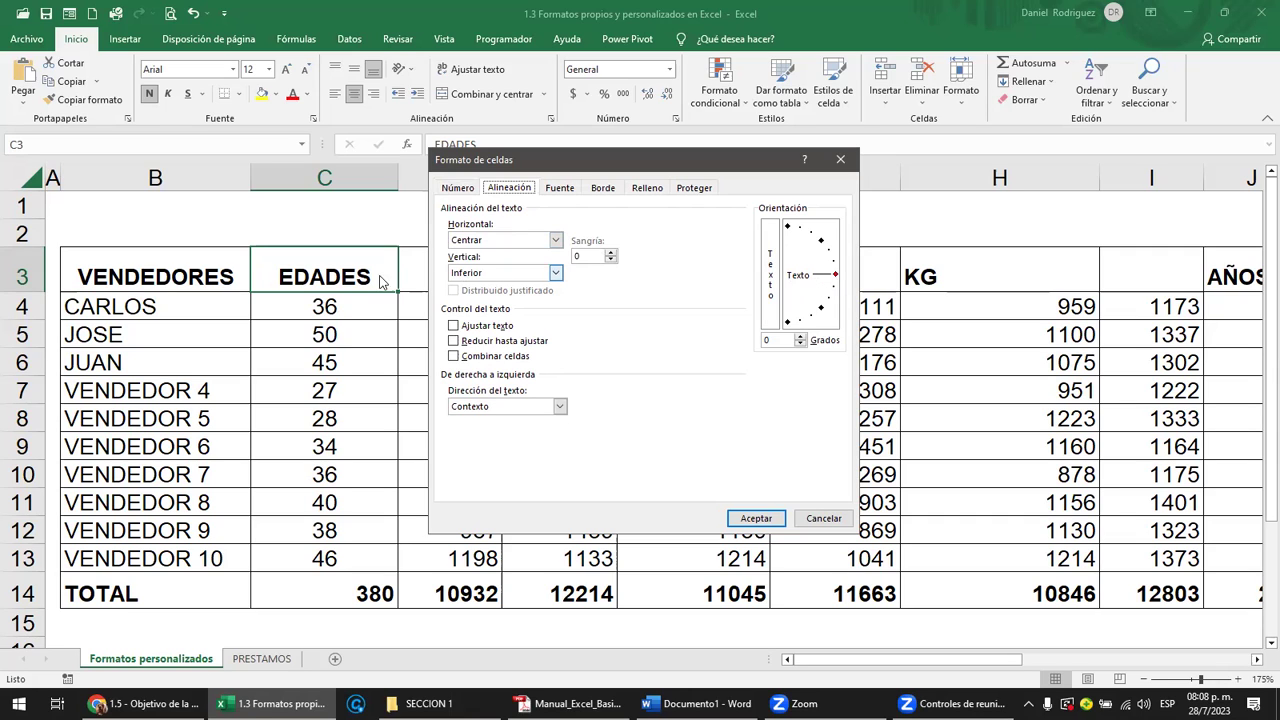
{"action": "left_click_drag", "start_coordinate": [836, 277], "coordinate": [825, 246]}
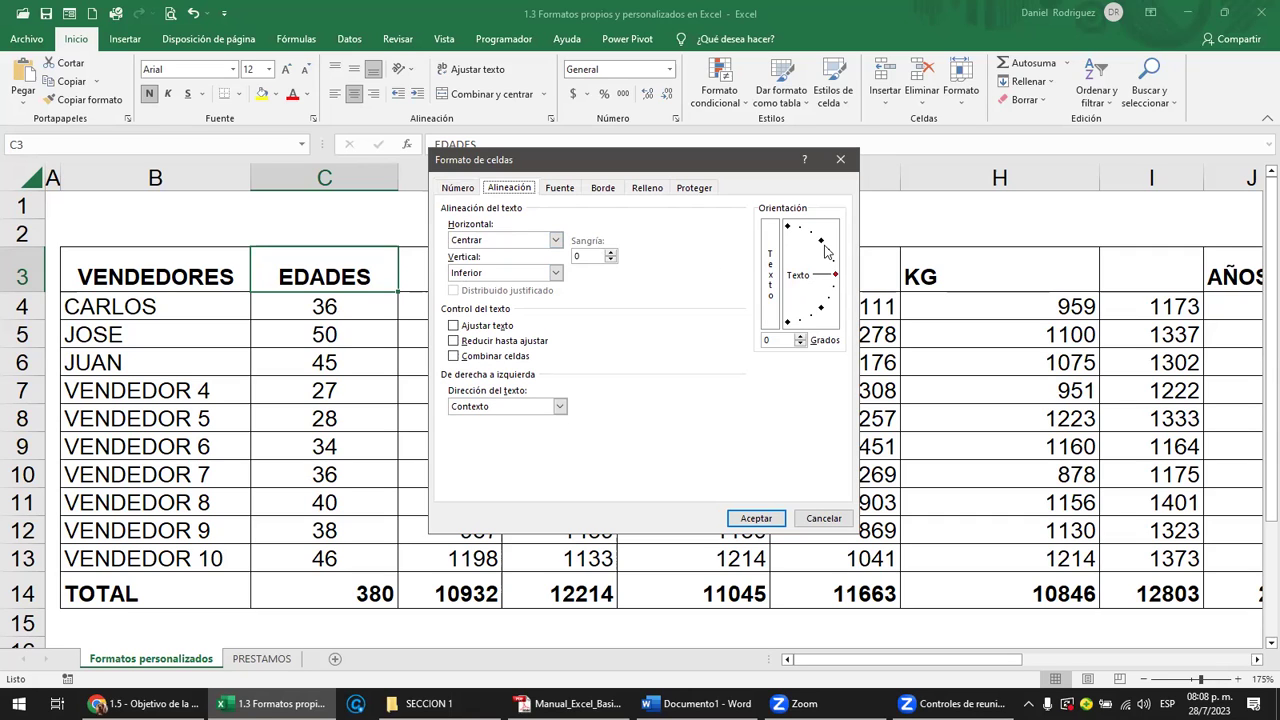
{"action": "left_click", "coordinate": [755, 518]}
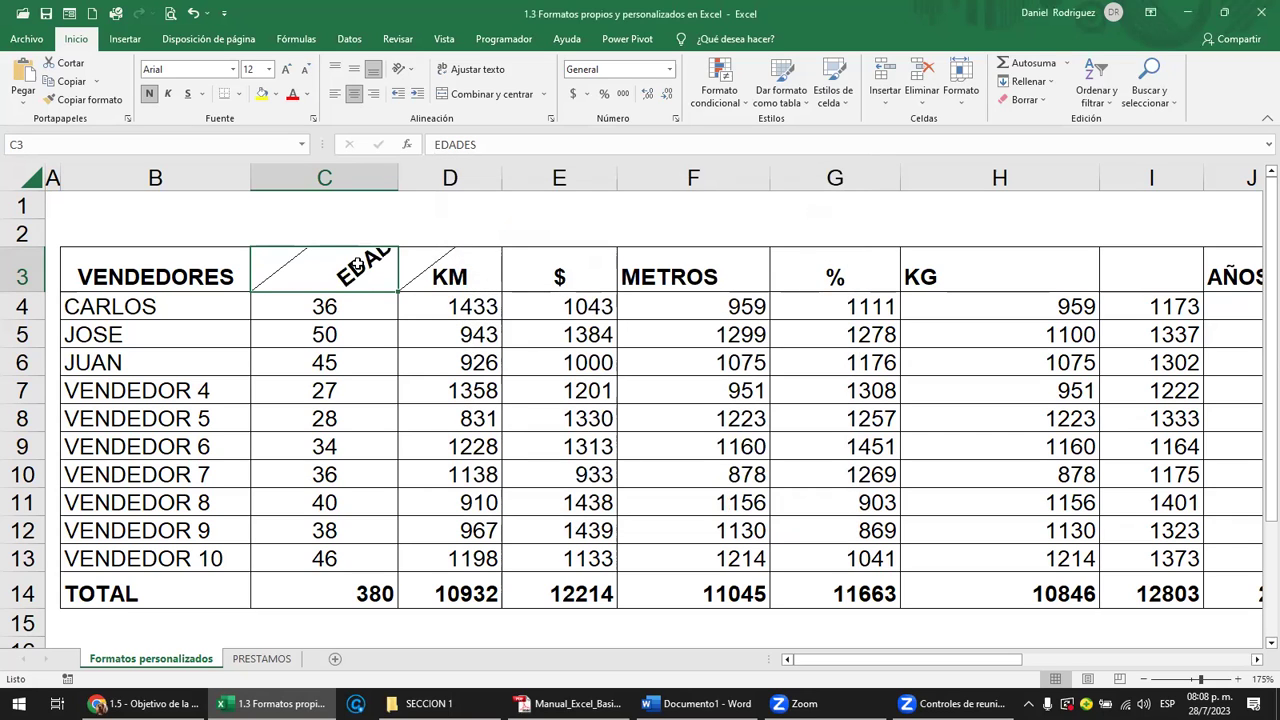
{"action": "key", "text": "ctrl+z"}
Step: Try a 15° text orientation on the EDADES header, then undo it
{"action": "left_click", "coordinate": [676, 118]}
{"action": "left_click", "coordinate": [516, 188]}
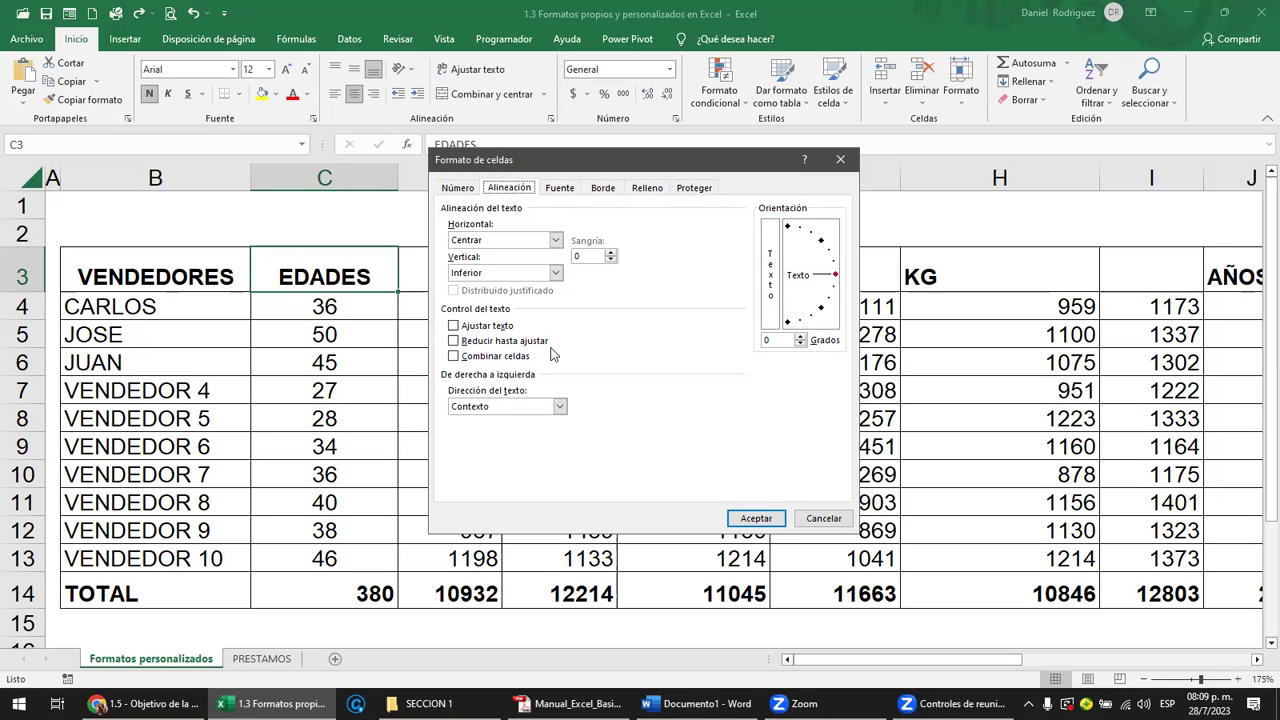
{"action": "double_click", "coordinate": [800, 337]}
{"action": "triple_click", "coordinate": [800, 337]}
{"action": "triple_click", "coordinate": [800, 337]}
{"action": "triple_click", "coordinate": [800, 337]}
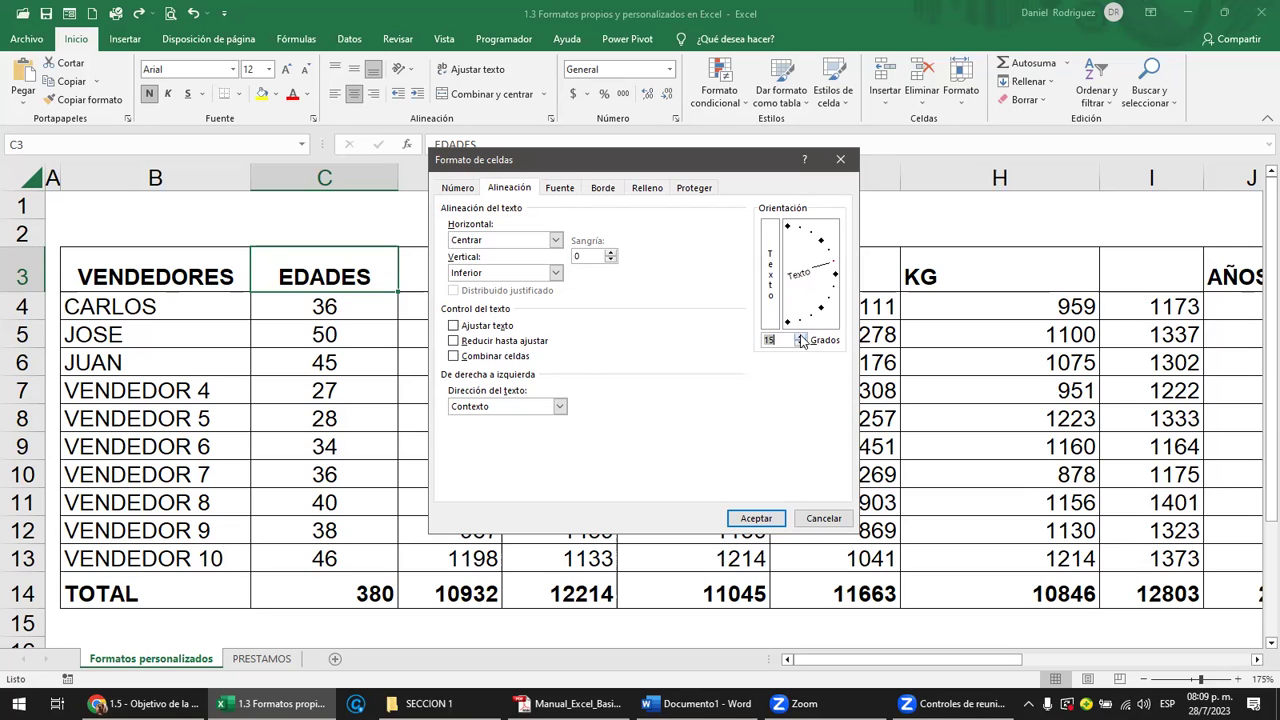
{"action": "left_click", "coordinate": [748, 518]}
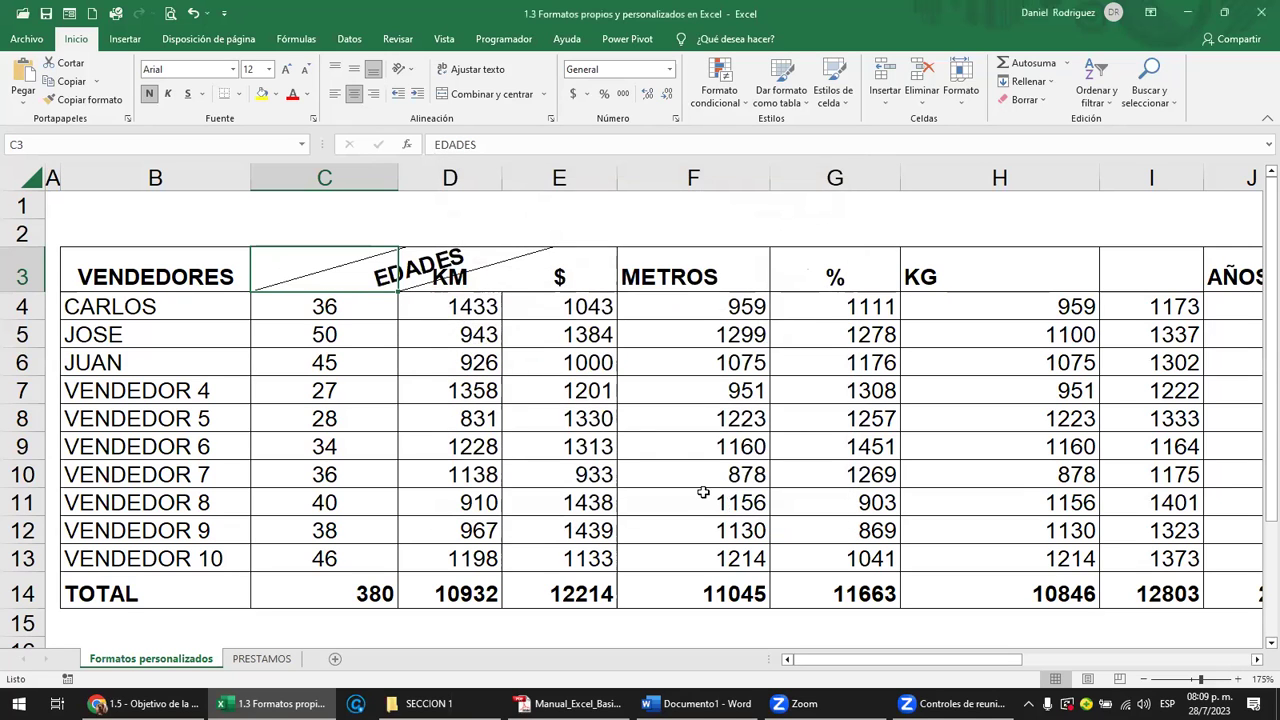
{"action": "key", "text": "ctrl+z"}
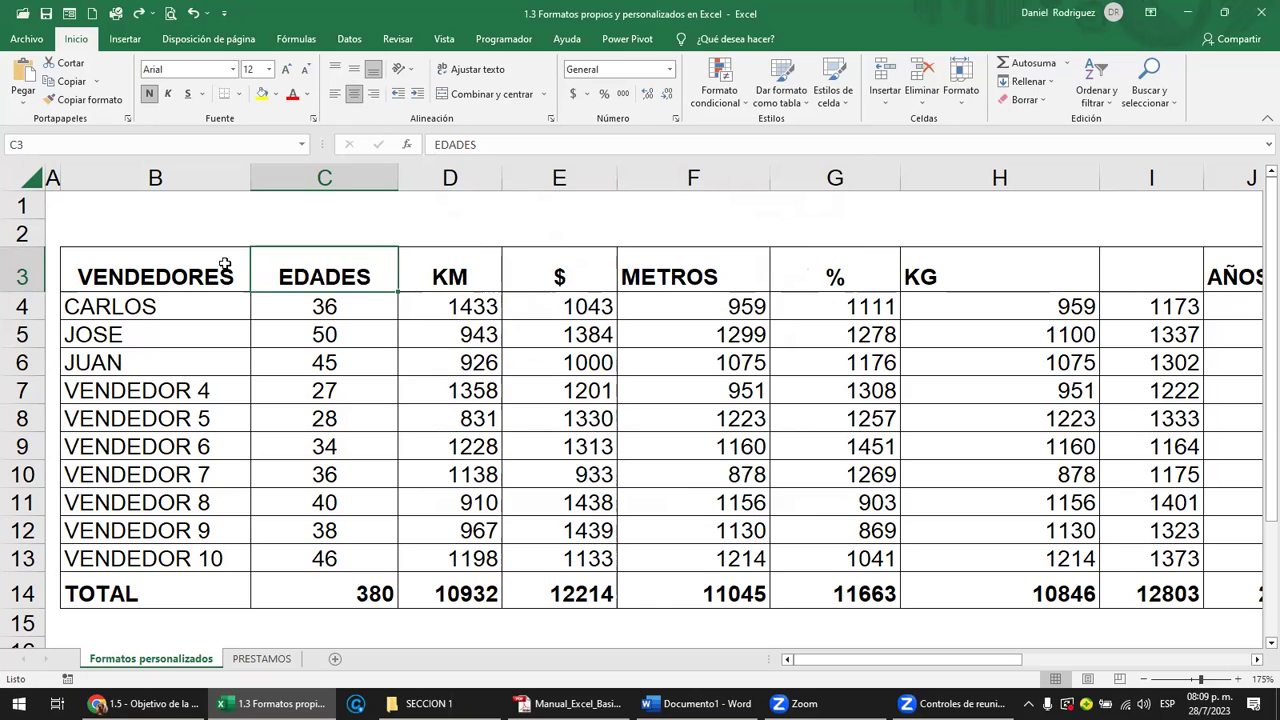
{"action": "left_click", "coordinate": [676, 118]}
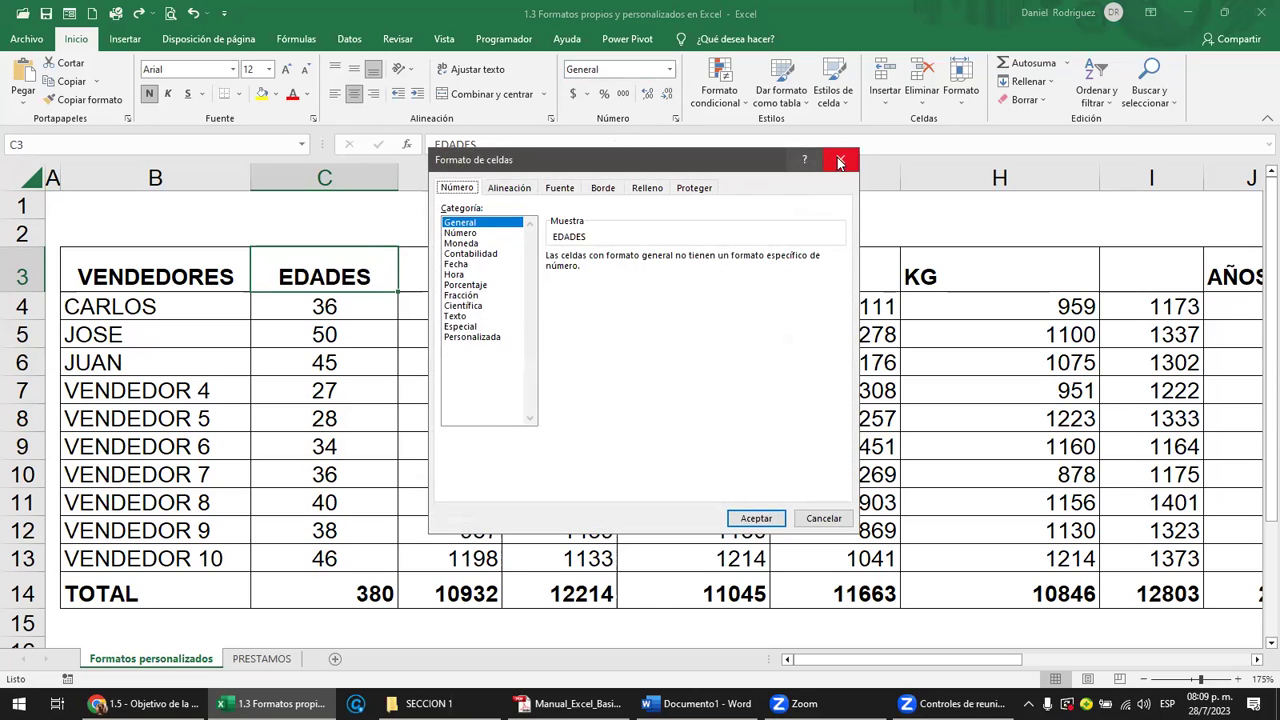
{"action": "left_click", "coordinate": [840, 159]}
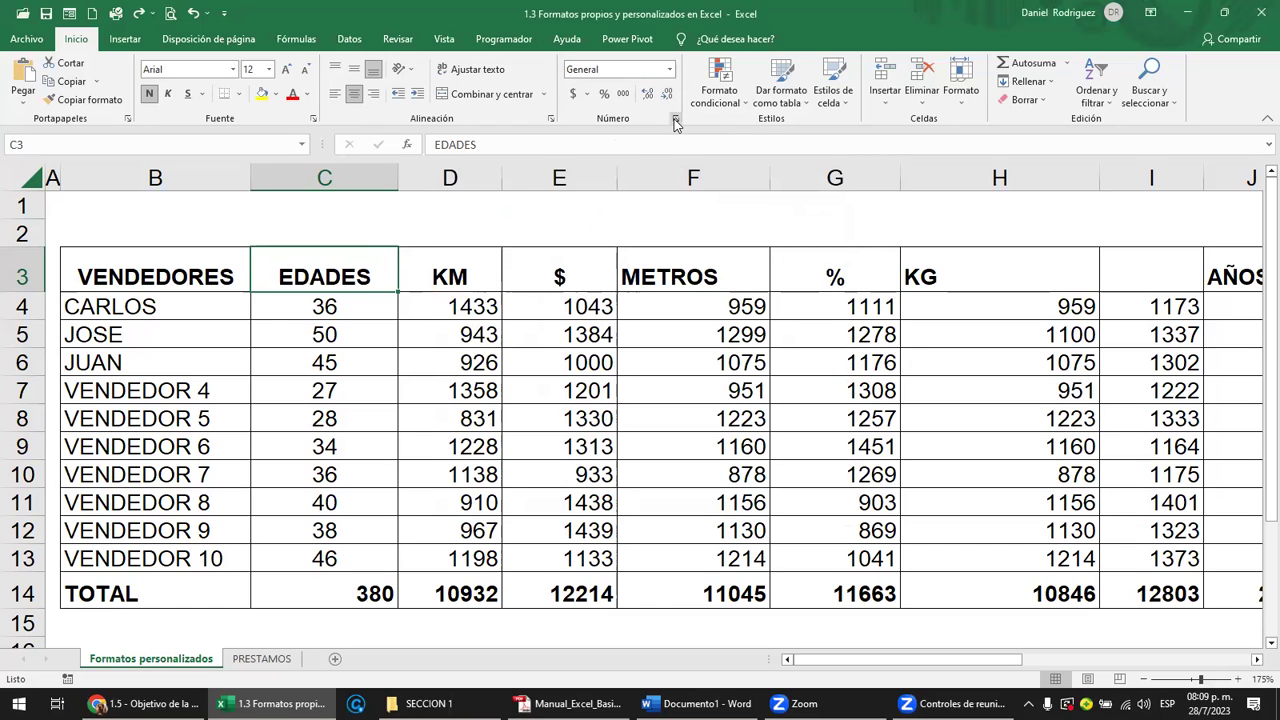
{"action": "left_click", "coordinate": [676, 118]}
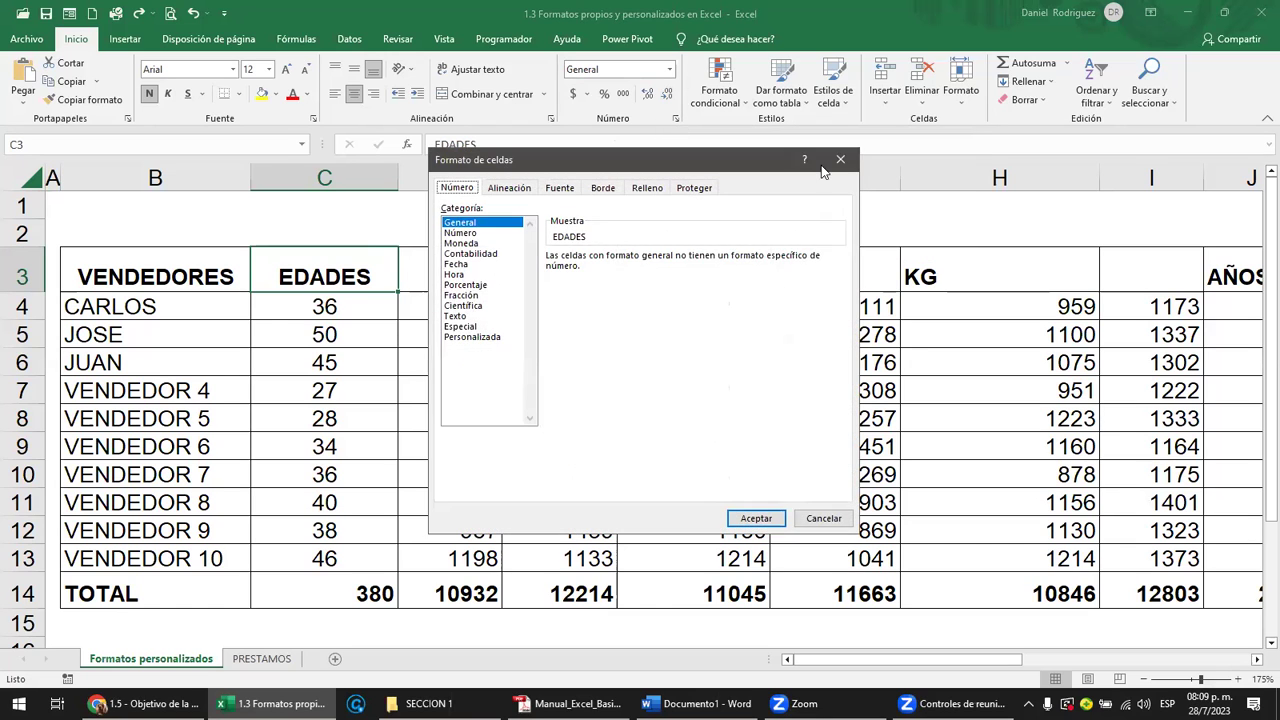
{"action": "left_click", "coordinate": [840, 160]}
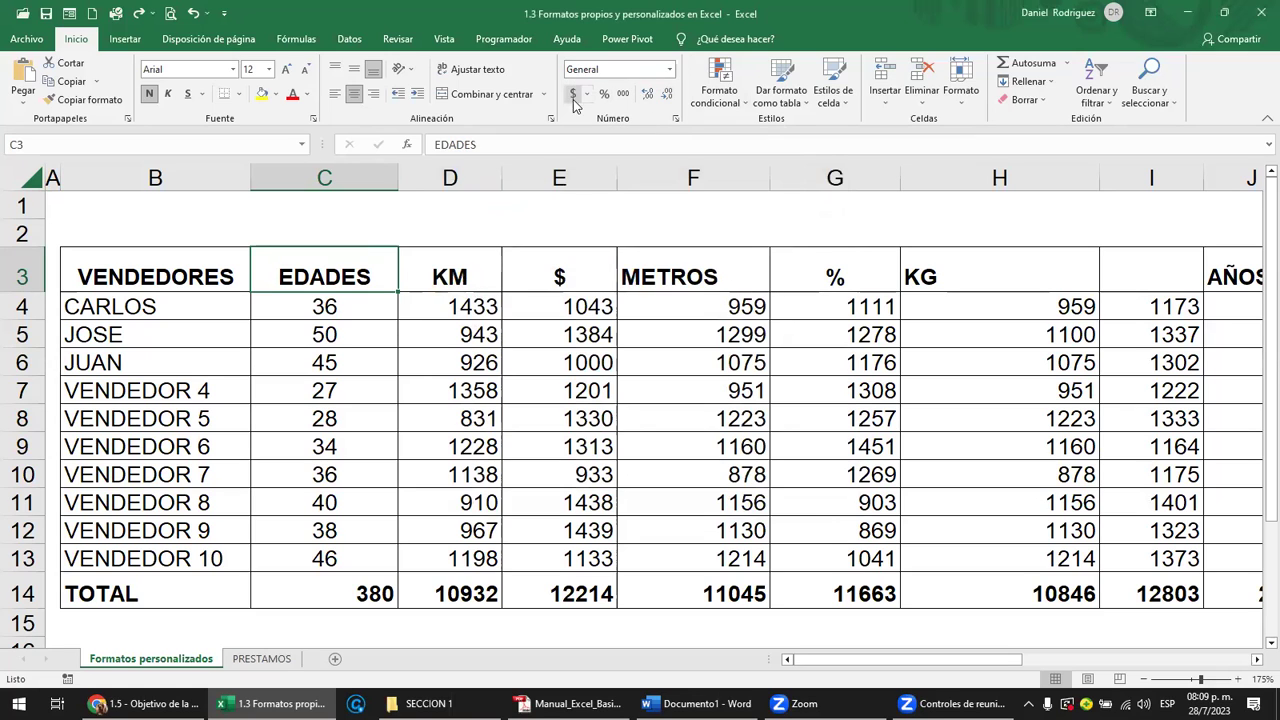
{"action": "left_click", "coordinate": [669, 69]}
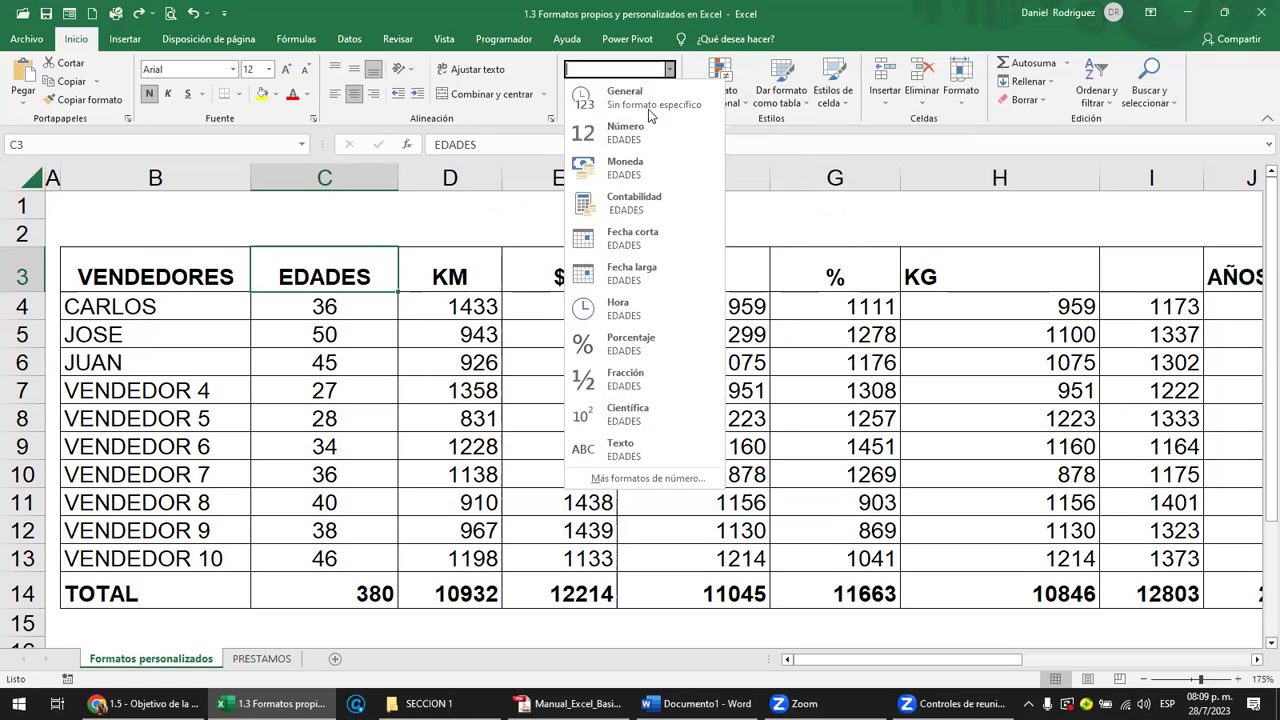
{"action": "key", "text": "Escape"}
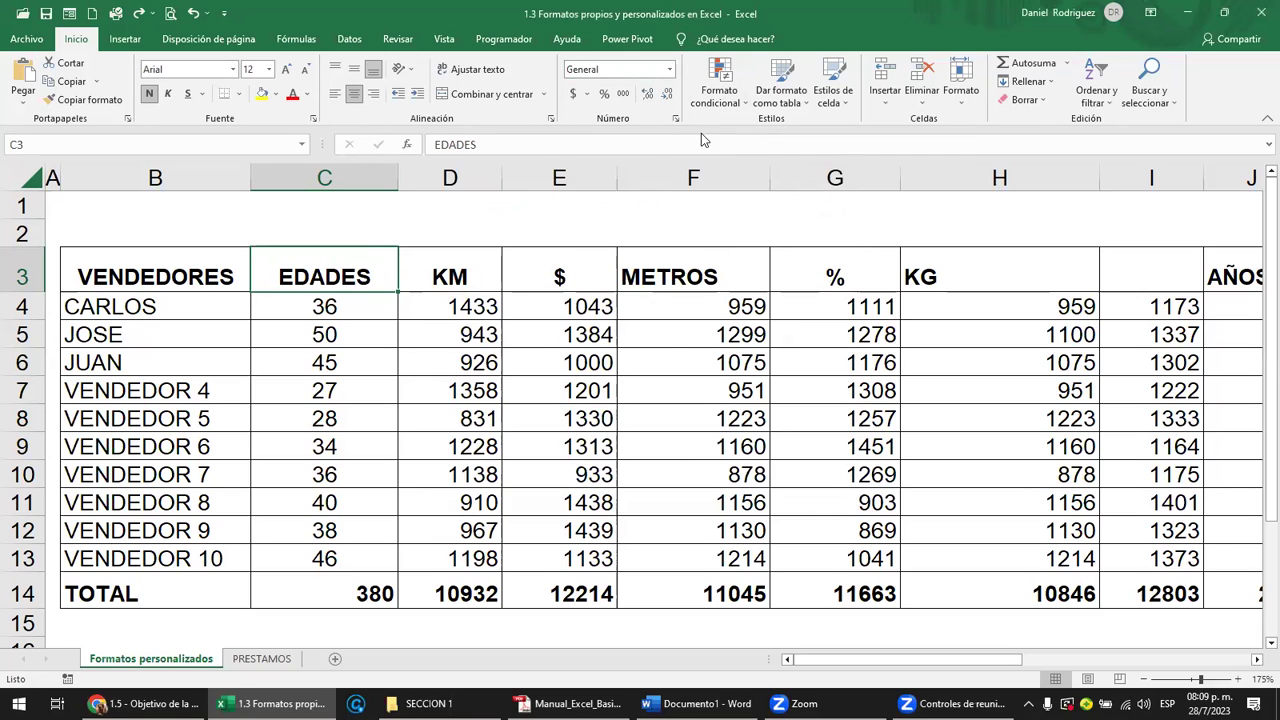
{"action": "left_click", "coordinate": [676, 119]}
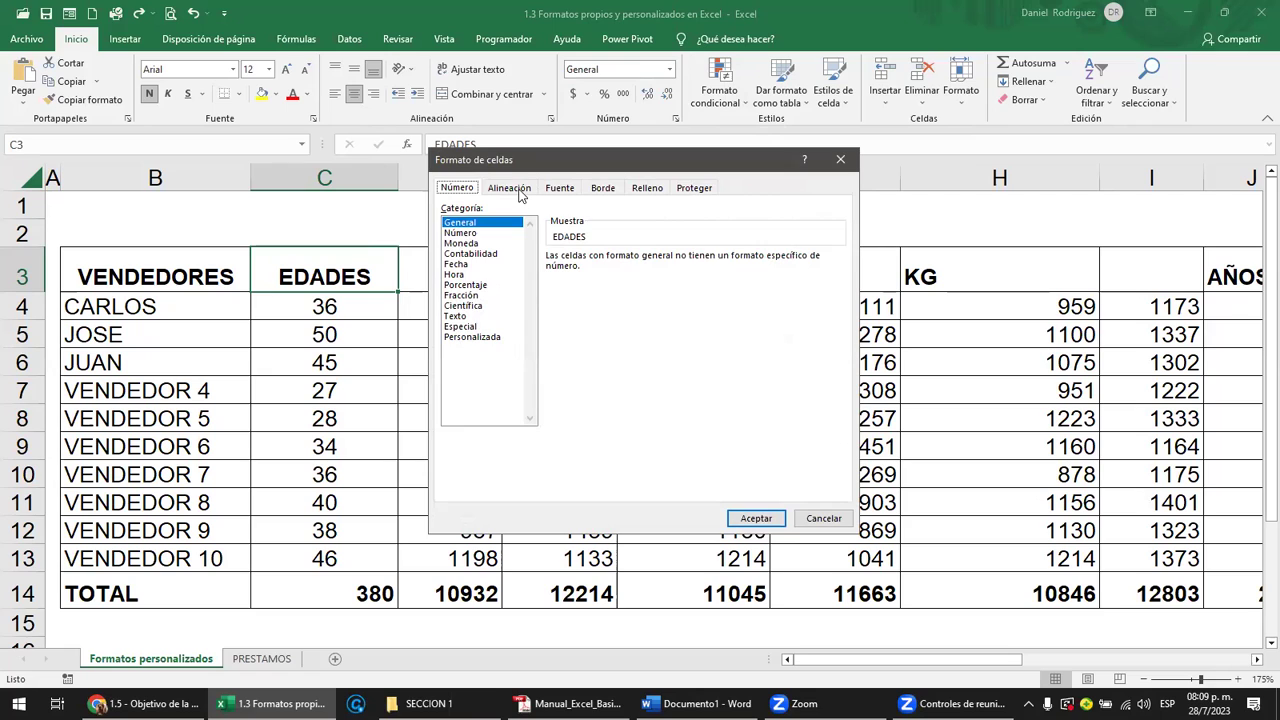
{"action": "left_click", "coordinate": [519, 194]}
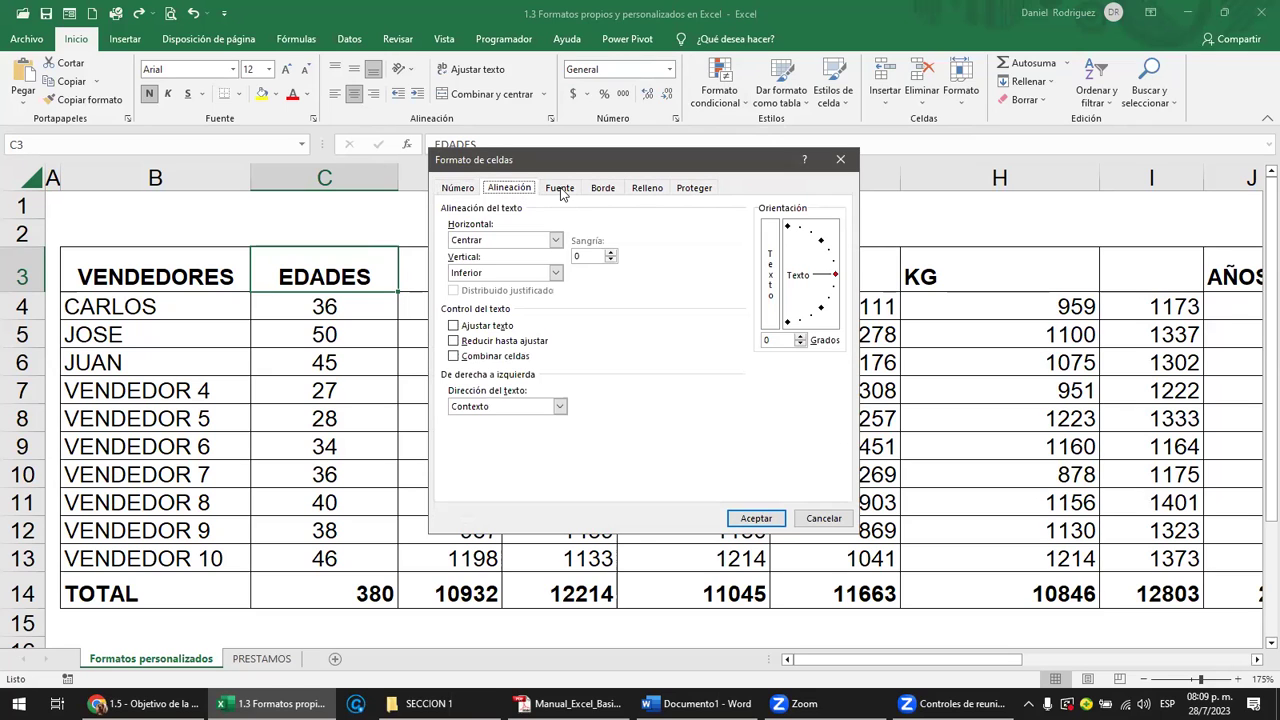
{"action": "left_click", "coordinate": [560, 189]}
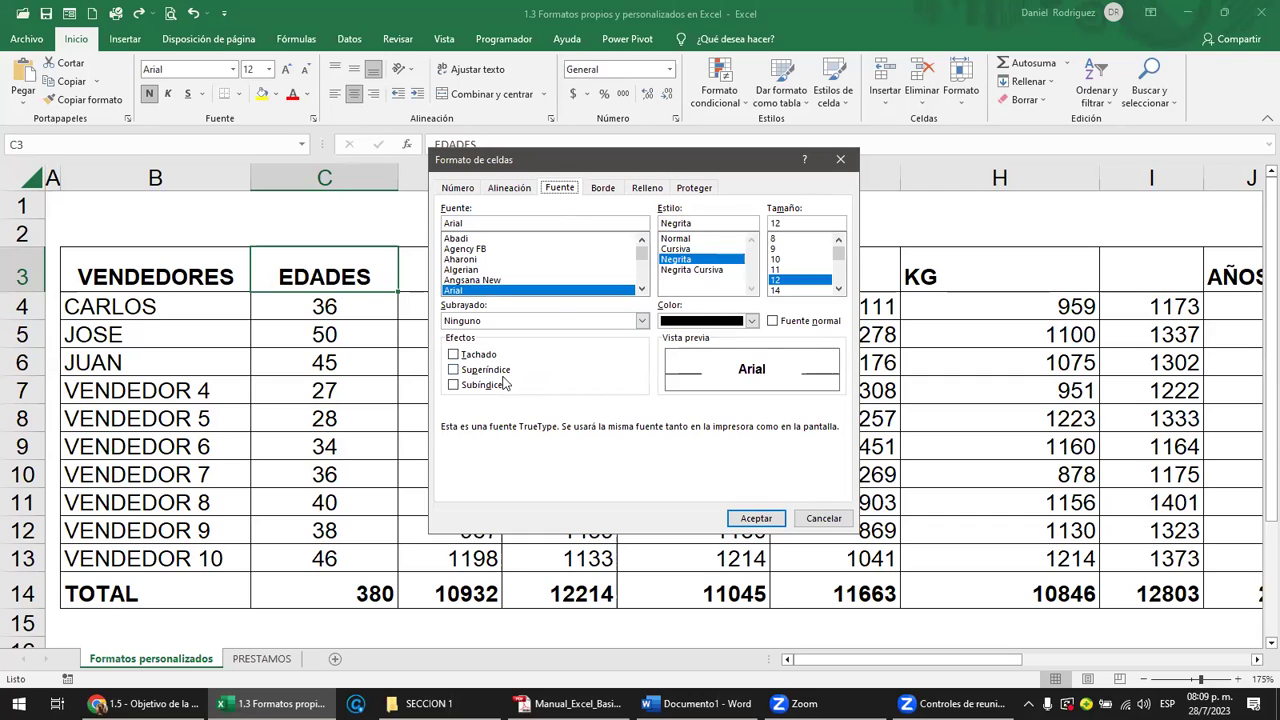
{"action": "left_click", "coordinate": [605, 190]}
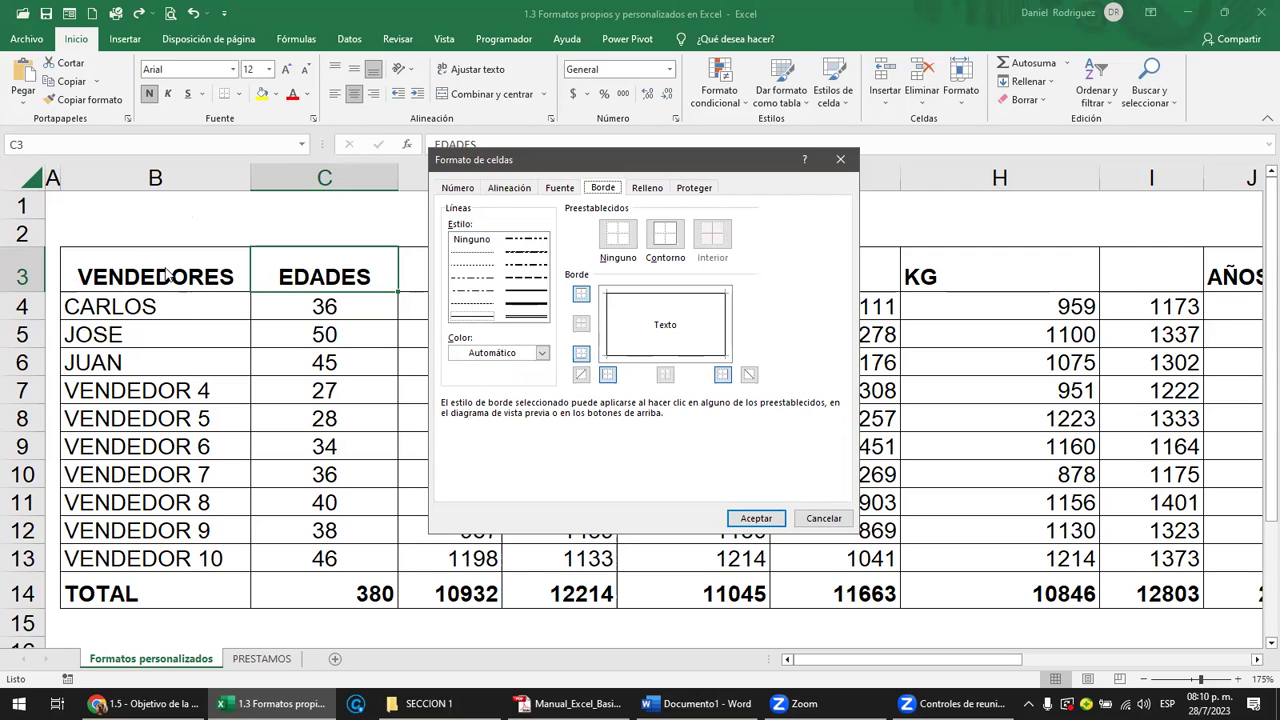
{"action": "left_click", "coordinate": [655, 190]}
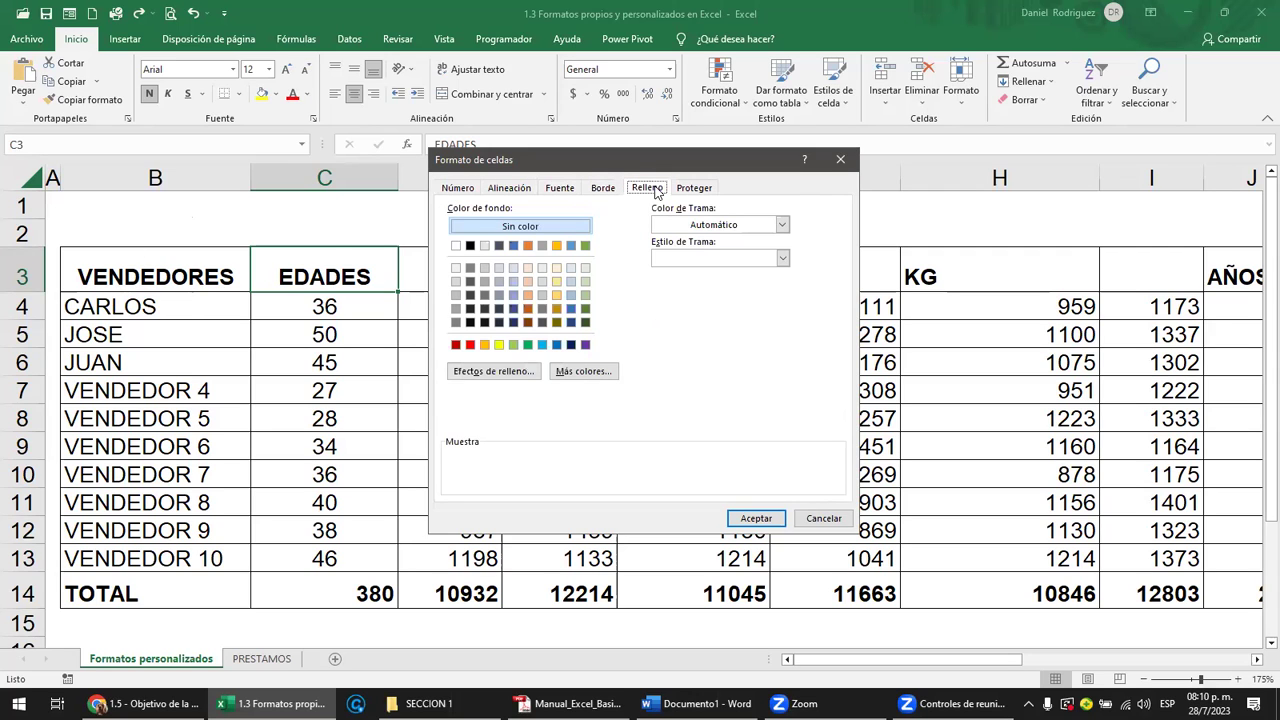
{"action": "left_click", "coordinate": [499, 344]}
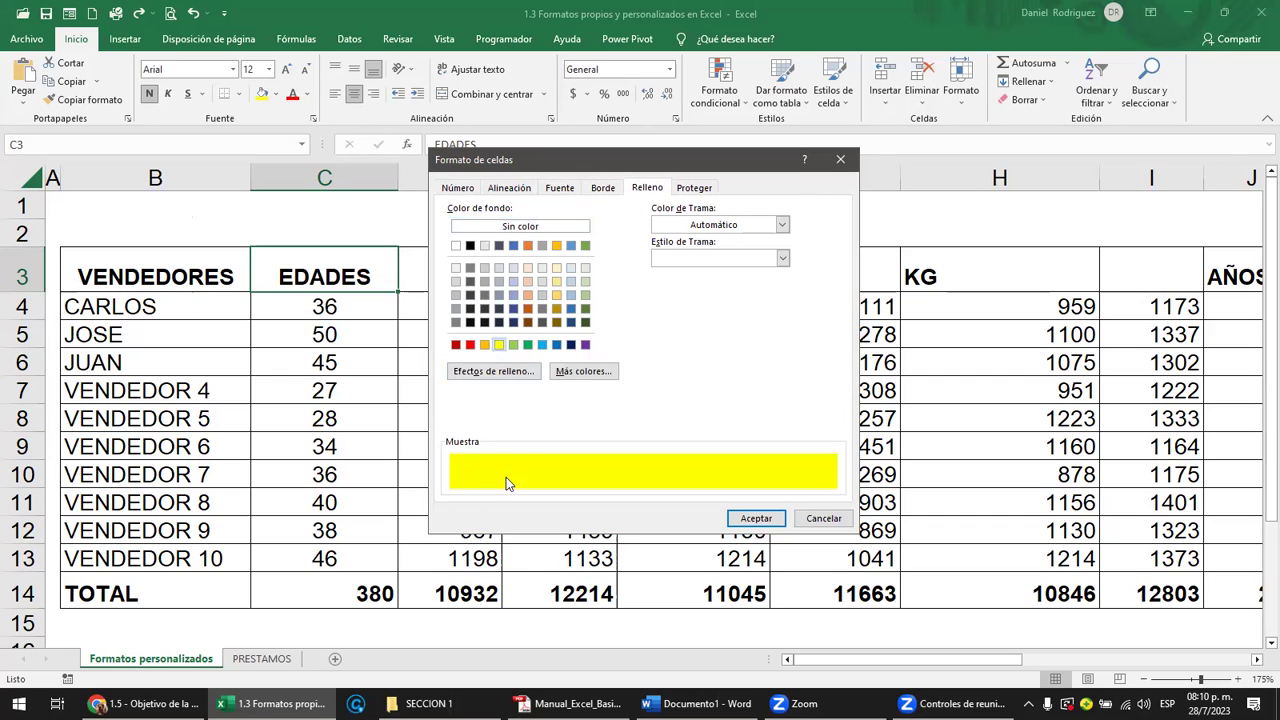
{"action": "left_click", "coordinate": [544, 345]}
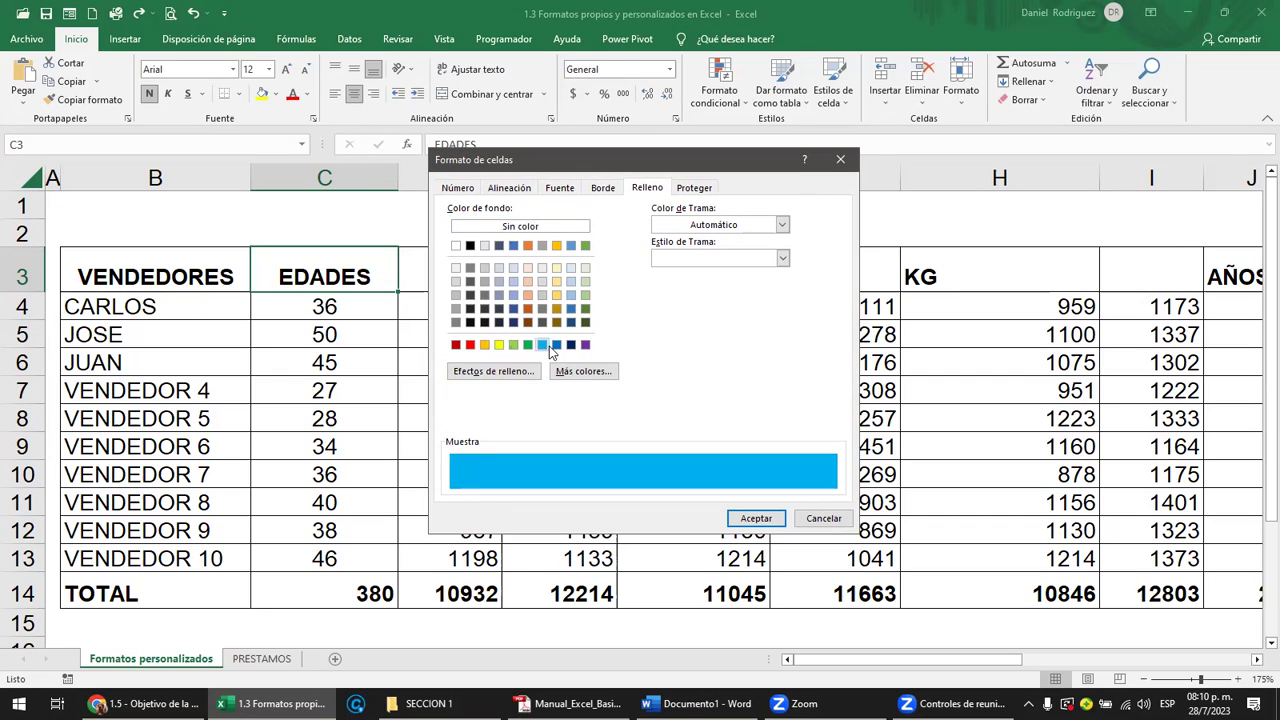
{"action": "left_click", "coordinate": [695, 189]}
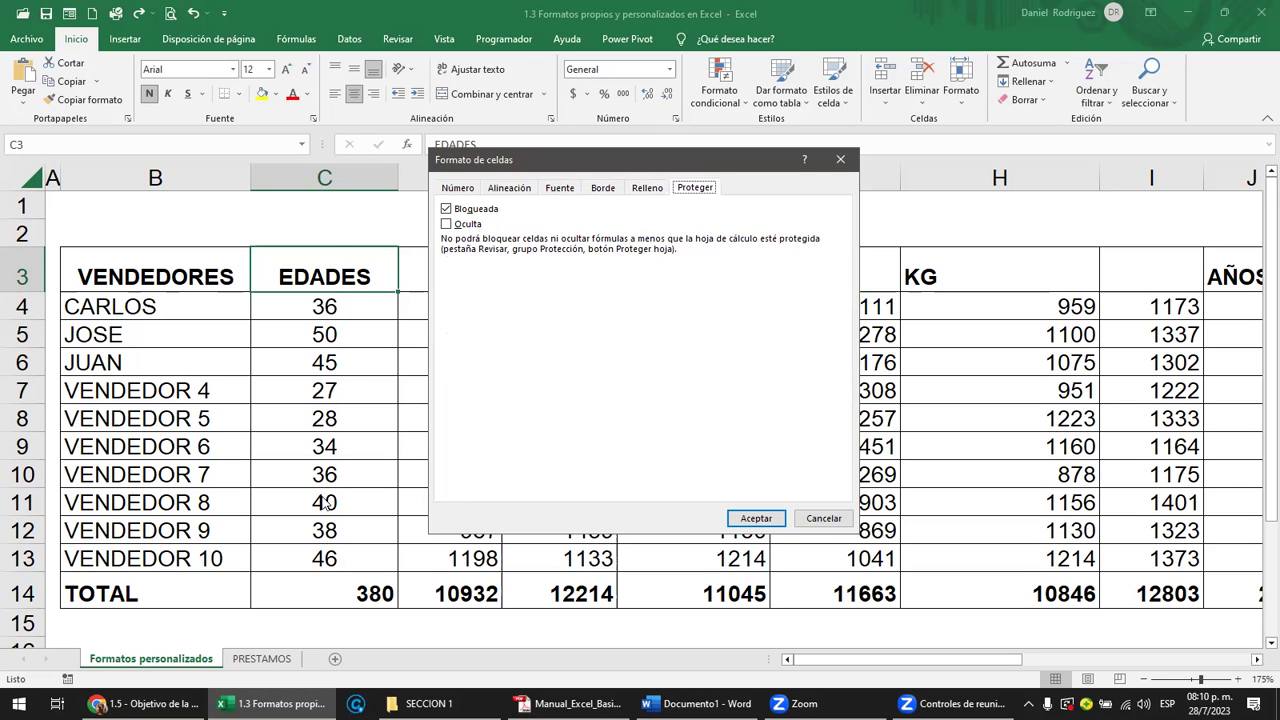
{"action": "left_click", "coordinate": [465, 190]}
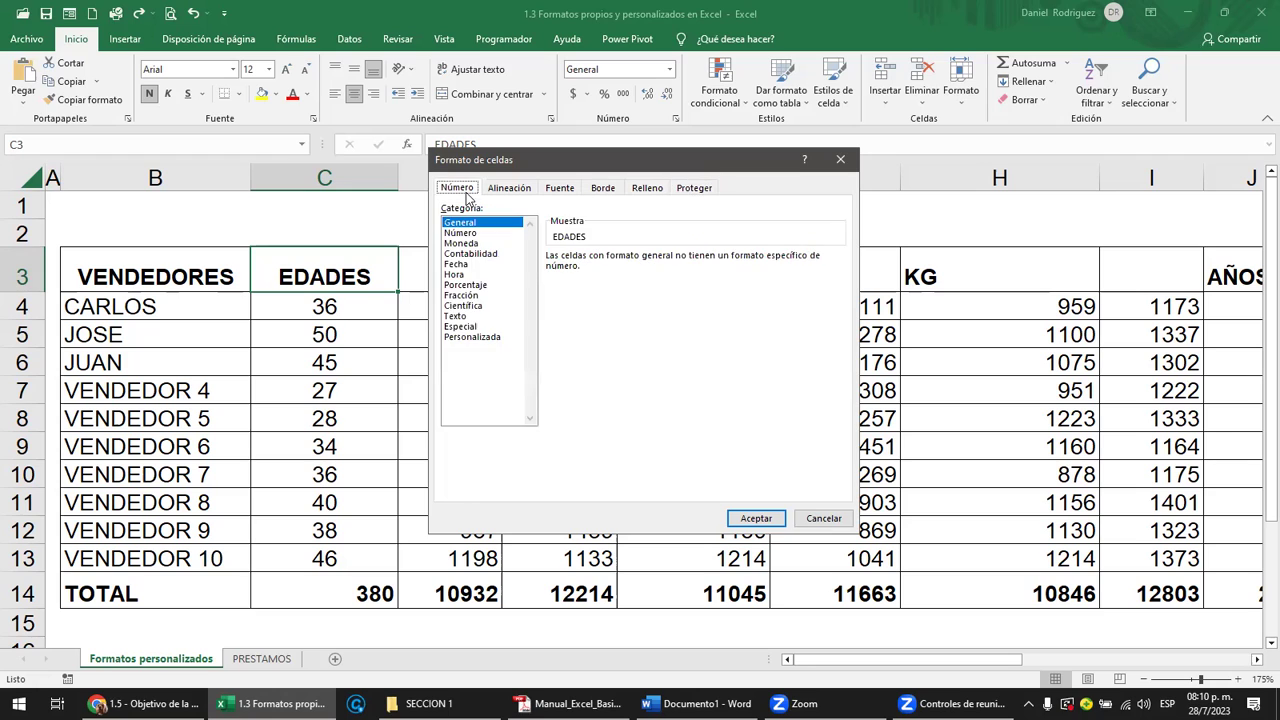
{"action": "left_click", "coordinate": [840, 159]}
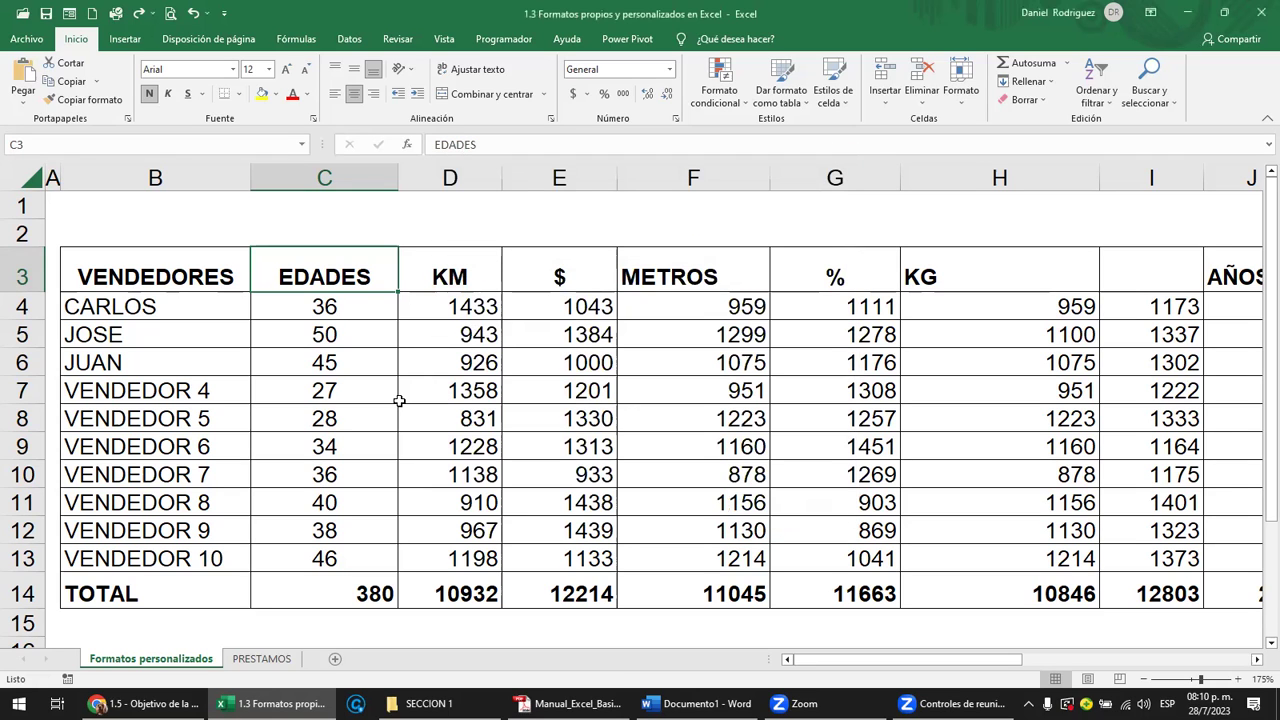
{"action": "left_click", "coordinate": [333, 307]}
{"action": "left_click_drag", "start_coordinate": [333, 307], "coordinate": [338, 545]}
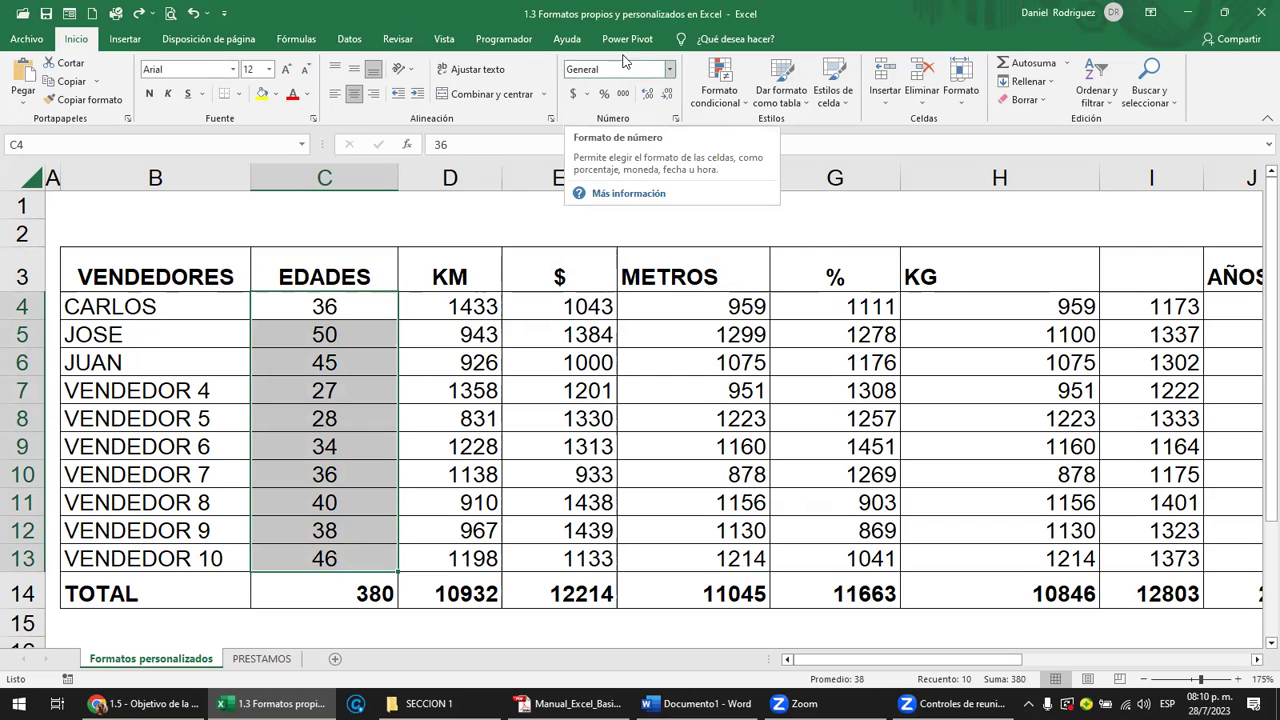
{"action": "left_click", "coordinate": [669, 70]}
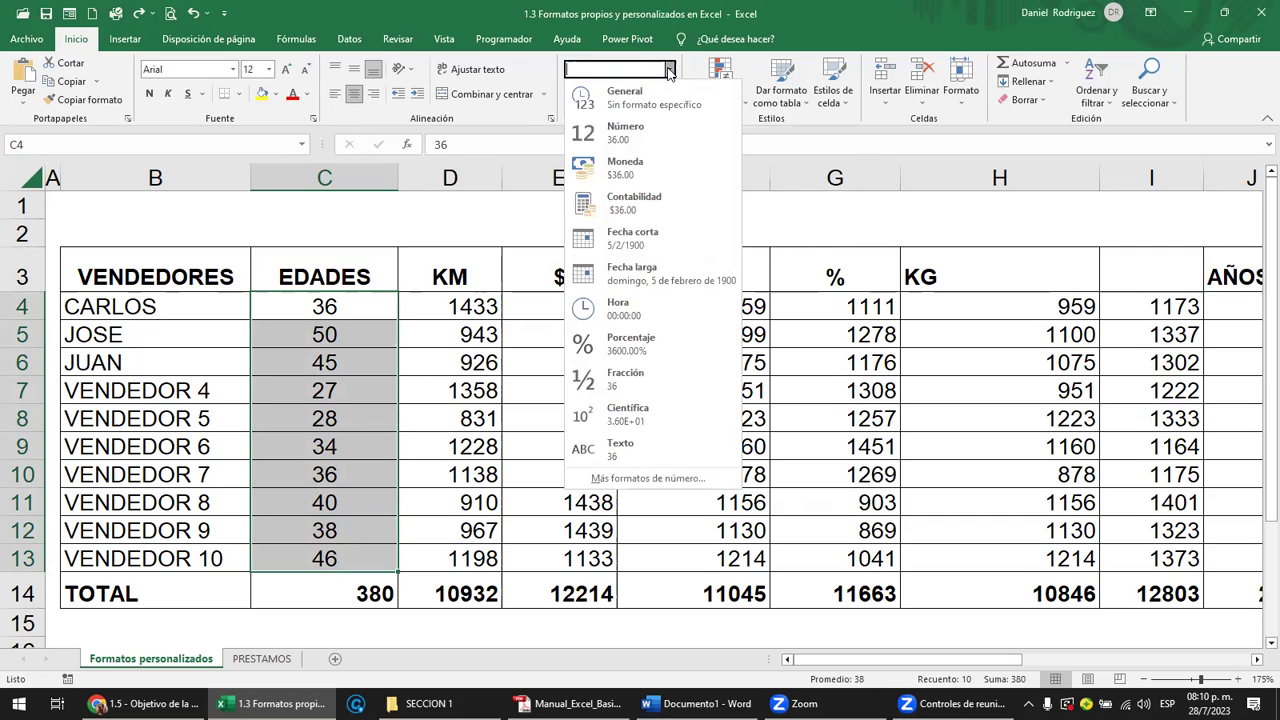
{"action": "left_click", "coordinate": [612, 140]}
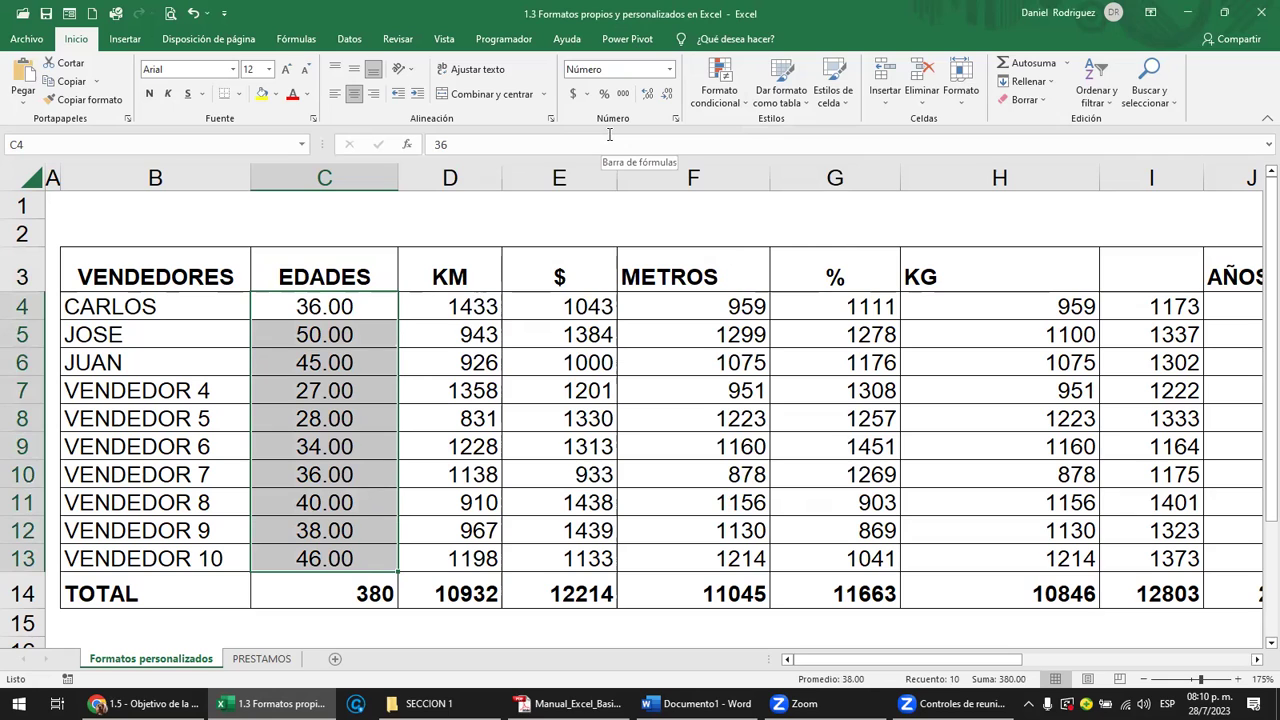
{"action": "left_click", "coordinate": [669, 70]}
{"action": "left_click", "coordinate": [634, 100]}
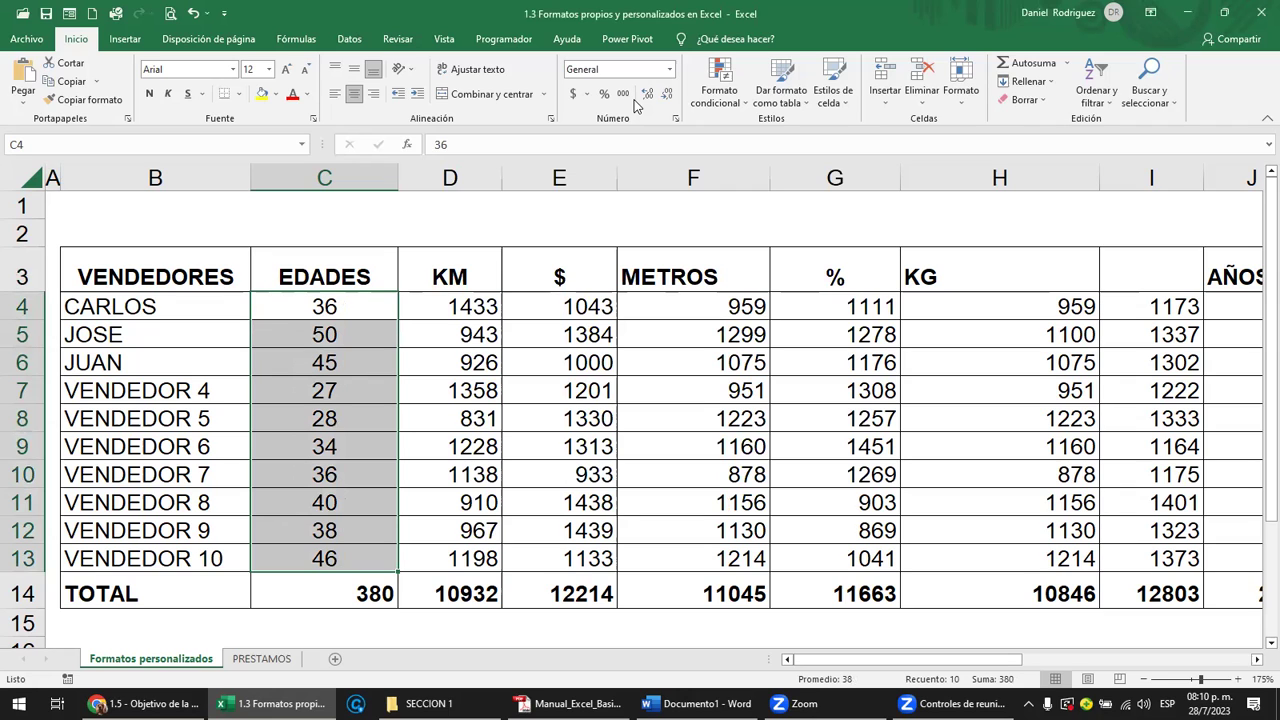
{"action": "left_click", "coordinate": [321, 309]}
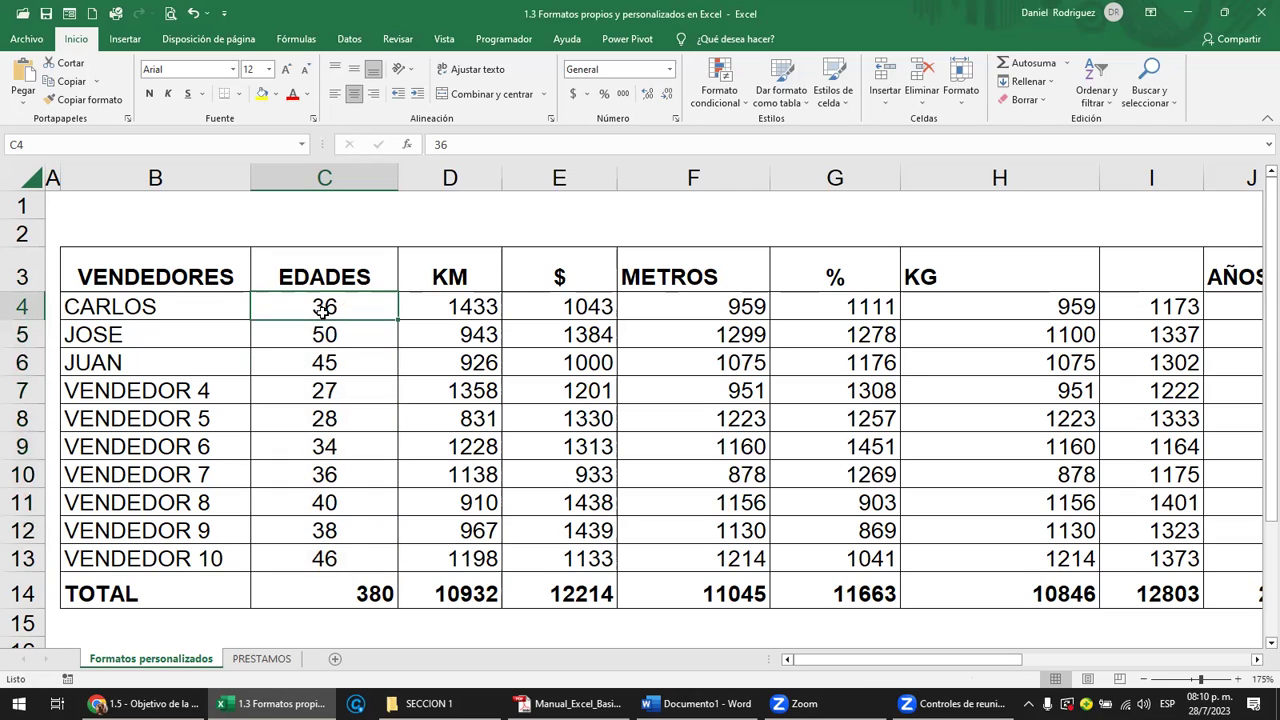
{"action": "left_click_drag", "start_coordinate": [324, 308], "coordinate": [313, 550]}
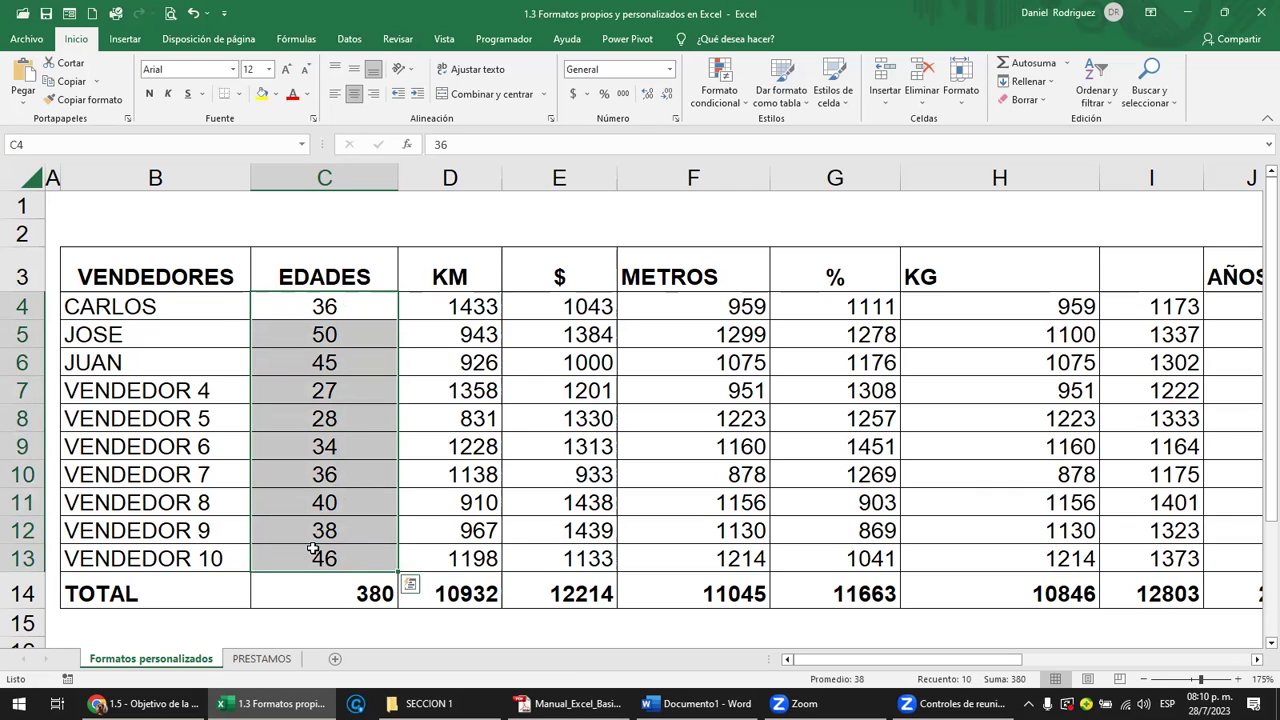
Step: Select VENDEDOR 4 in B7 and drag its fill handle up over B4:B6
{"action": "left_click", "coordinate": [339, 316]}
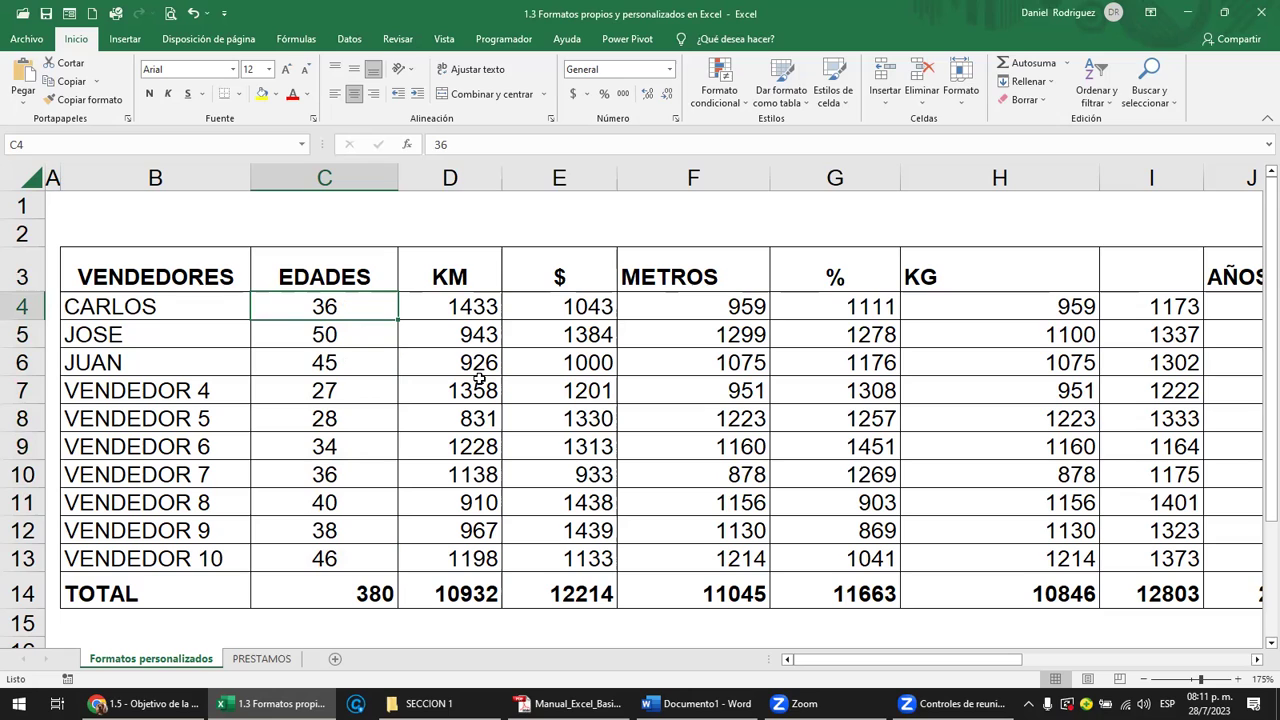
{"action": "left_click", "coordinate": [98, 310]}
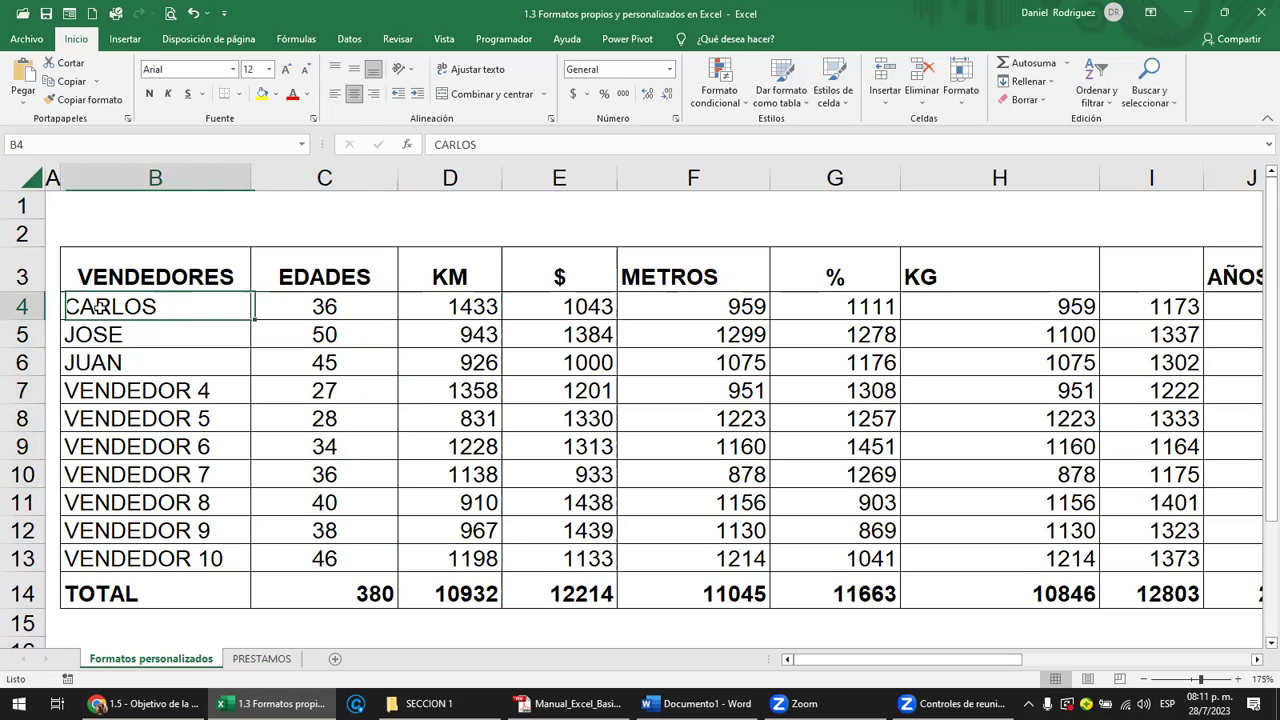
{"action": "left_click", "coordinate": [190, 390]}
{"action": "left_click_drag", "start_coordinate": [250, 401], "coordinate": [233, 303]}
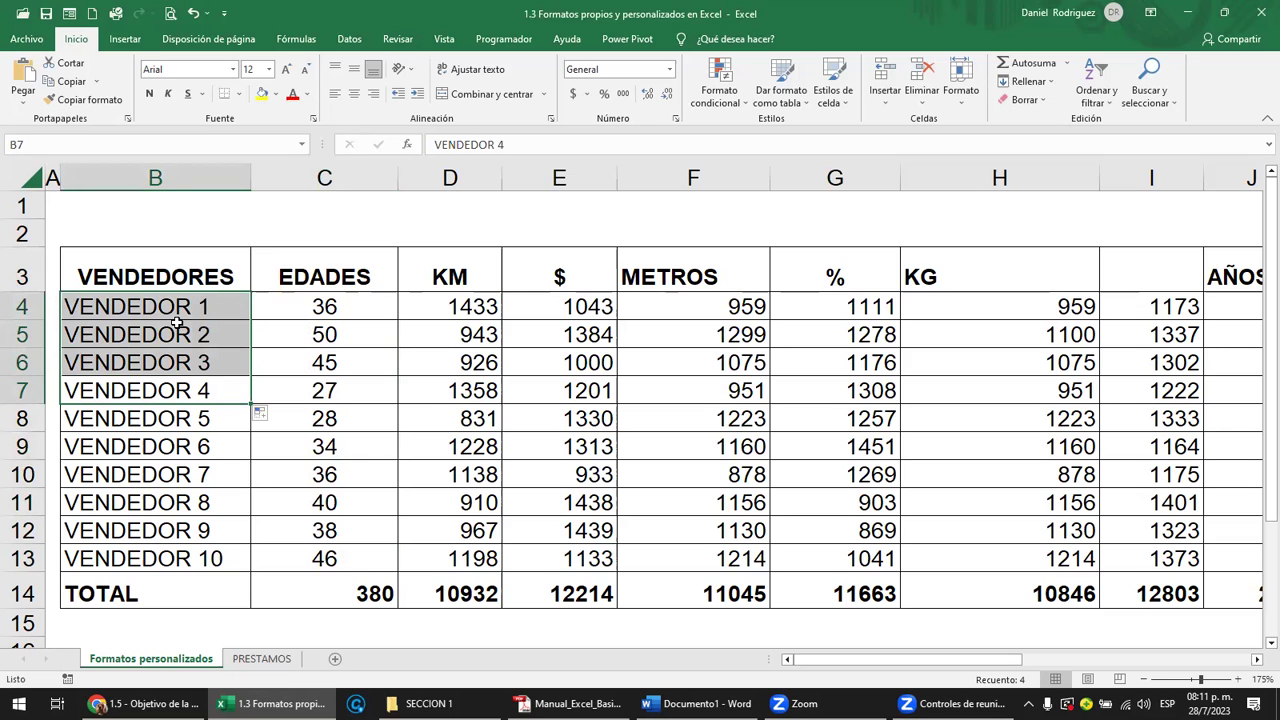
{"action": "left_click", "coordinate": [231, 391]}
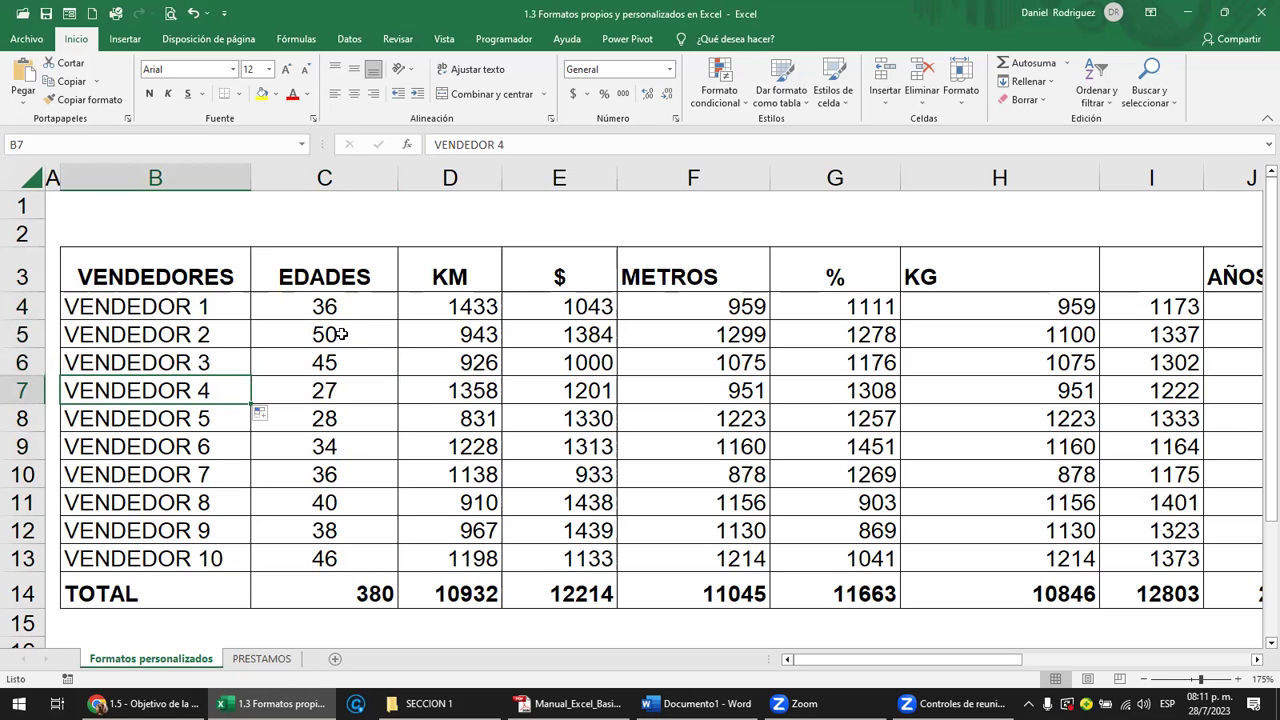
Step: Extend the series upward from B7 so B4:B6 read VENDEDOR 1 to 3, then select C4
{"action": "scroll", "coordinate": [234, 412], "scroll_direction": "up", "scroll_amount": 1, "text": "ctrl"}
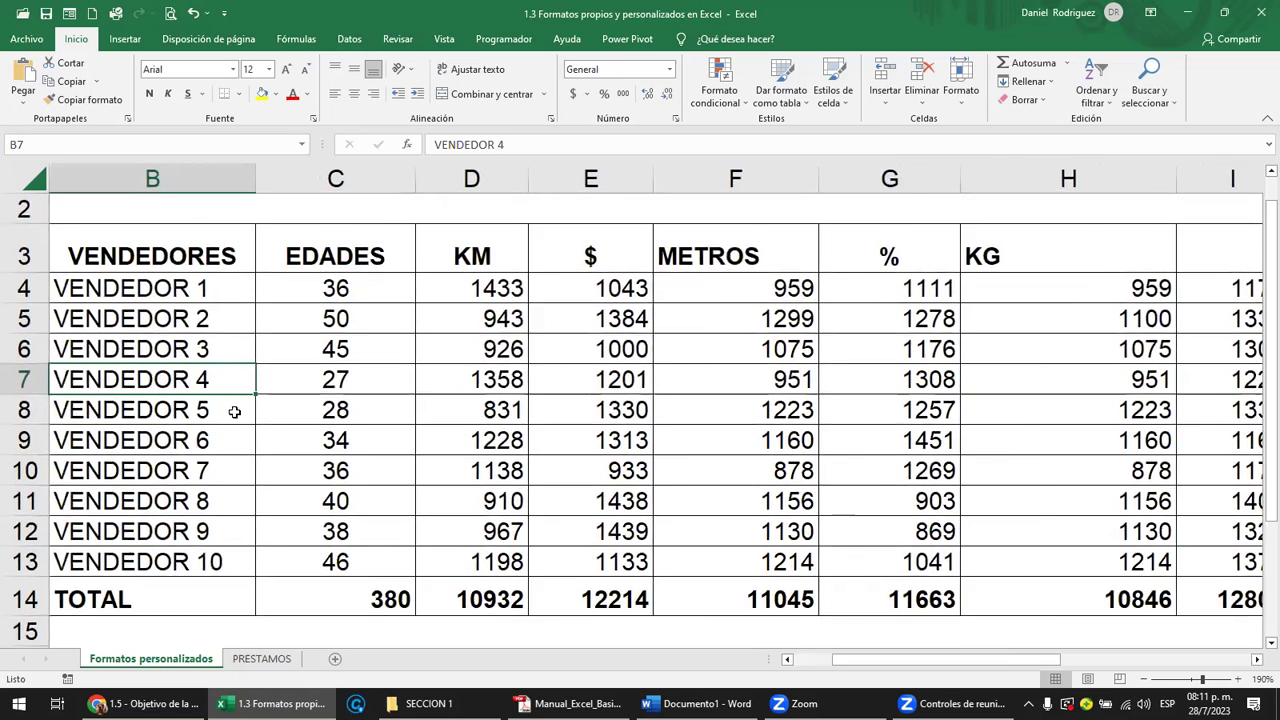
{"action": "scroll", "coordinate": [234, 412], "scroll_direction": "up", "scroll_amount": 2, "text": "ctrl"}
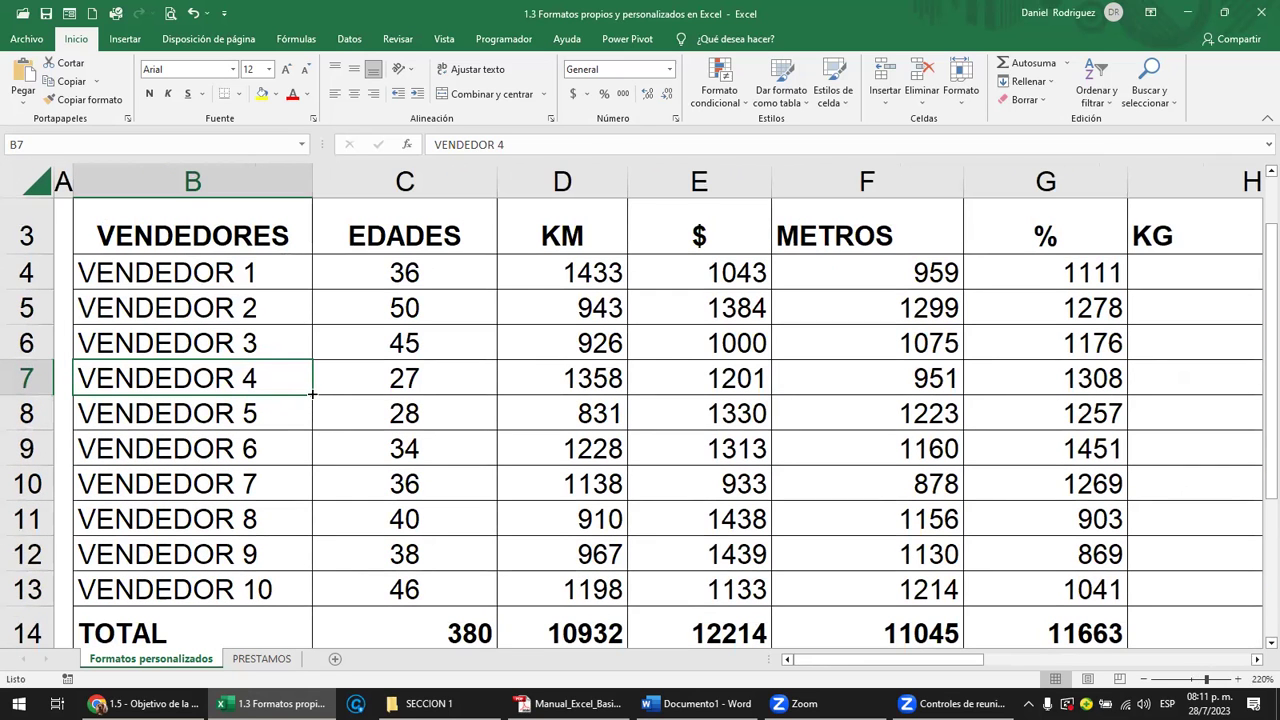
{"action": "scroll", "coordinate": [295, 395], "scroll_direction": "down", "scroll_amount": 1, "text": "ctrl"}
{"action": "scroll", "coordinate": [287, 399], "scroll_direction": "down", "scroll_amount": 1, "text": "ctrl"}
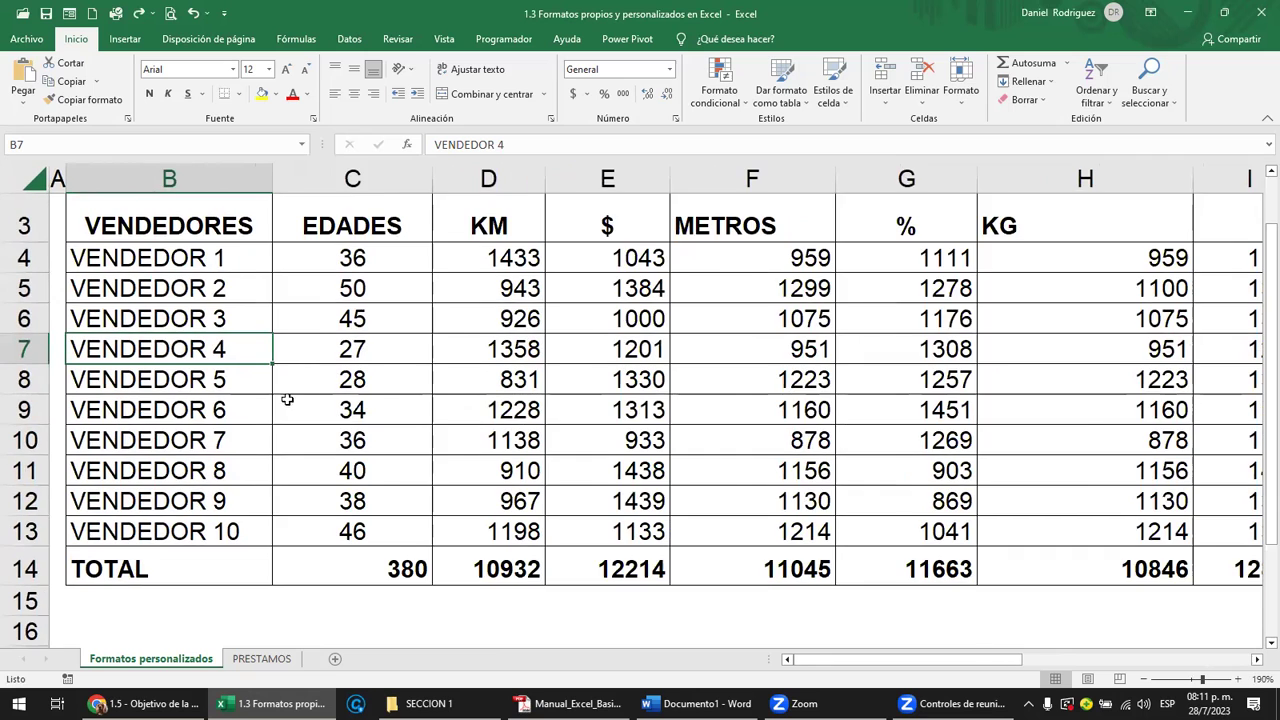
{"action": "scroll", "coordinate": [258, 378], "scroll_direction": "down", "scroll_amount": 1, "text": "ctrl"}
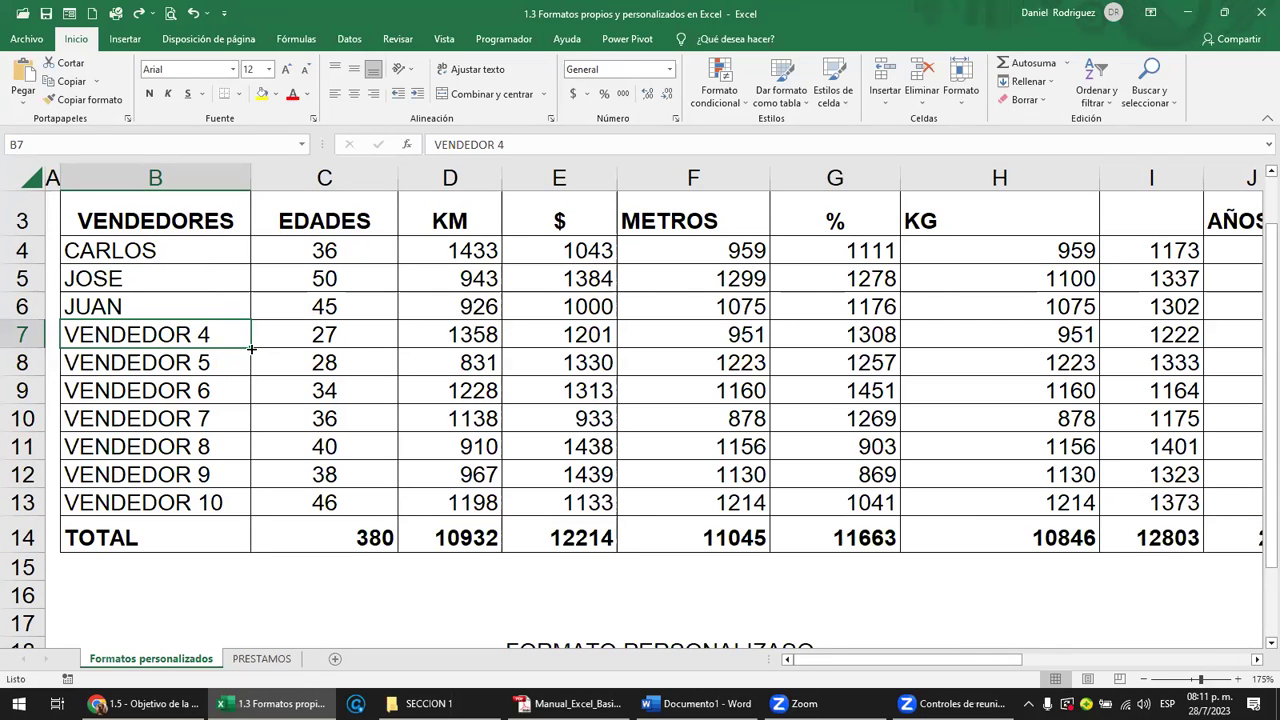
{"action": "left_click_drag", "start_coordinate": [250, 348], "coordinate": [250, 348]}
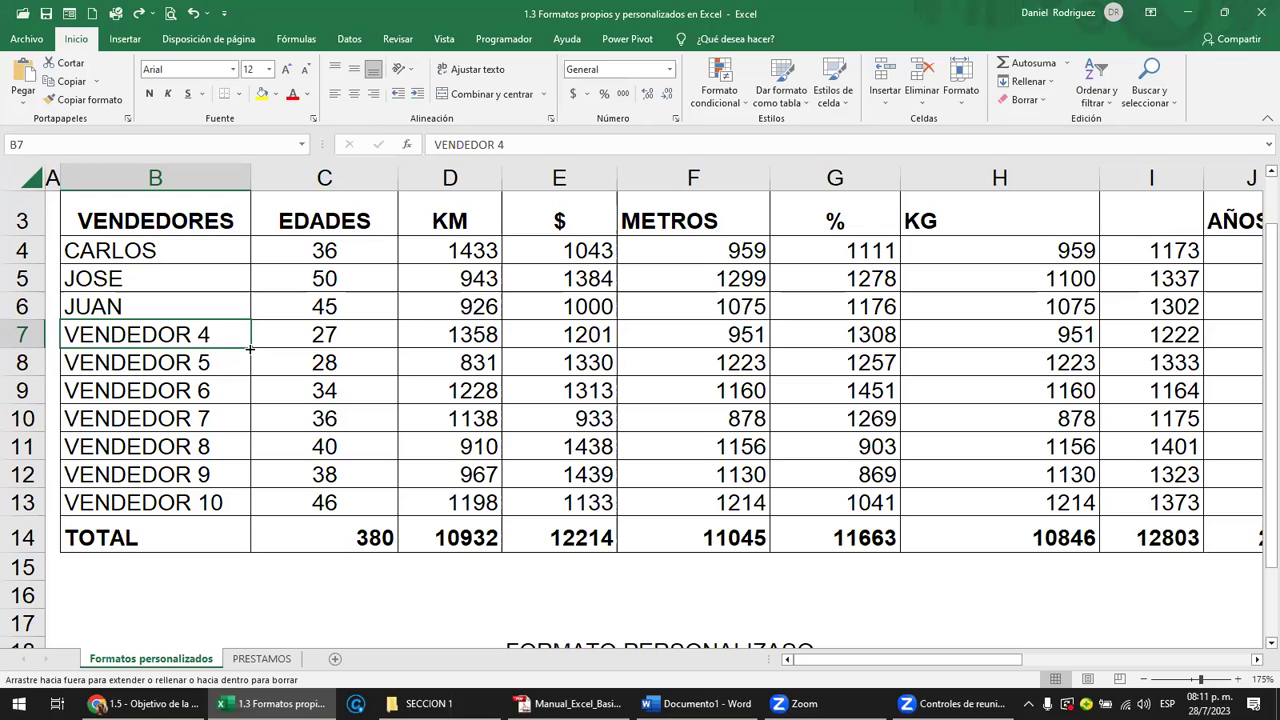
{"action": "left_click_drag", "start_coordinate": [251, 348], "coordinate": [244, 246]}
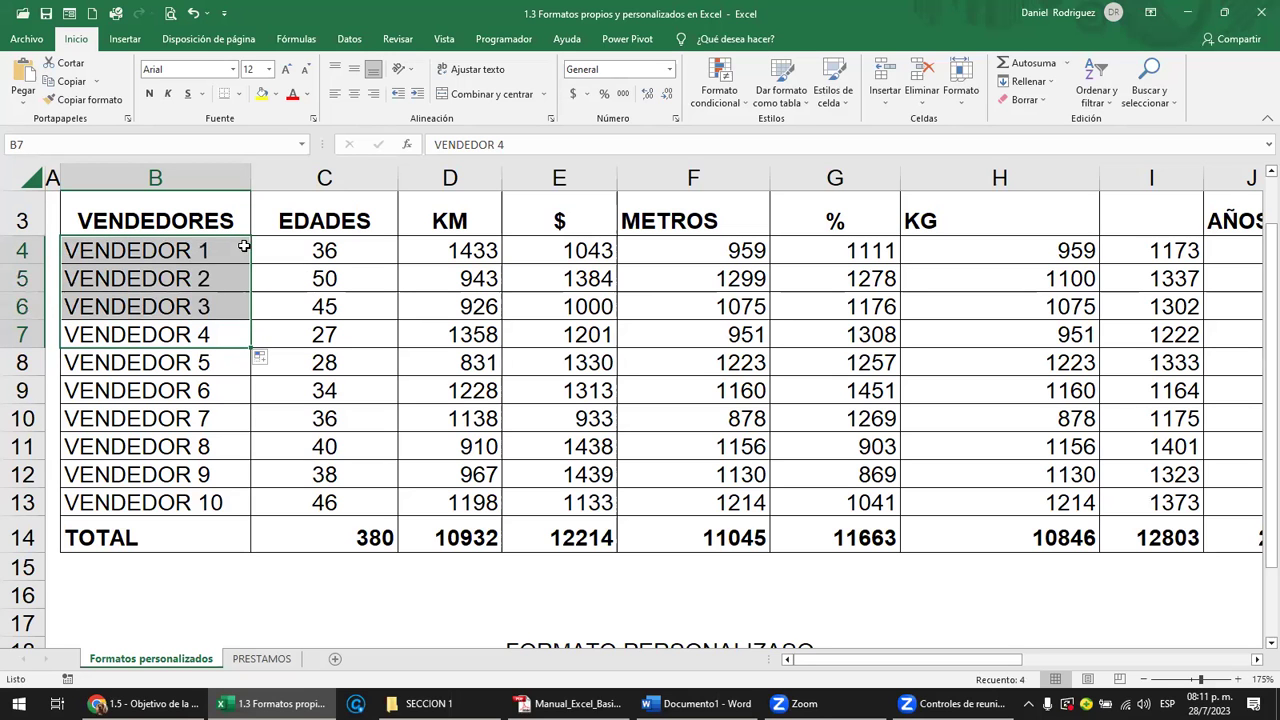
{"action": "scroll", "coordinate": [257, 290], "scroll_direction": "up", "scroll_amount": 3}
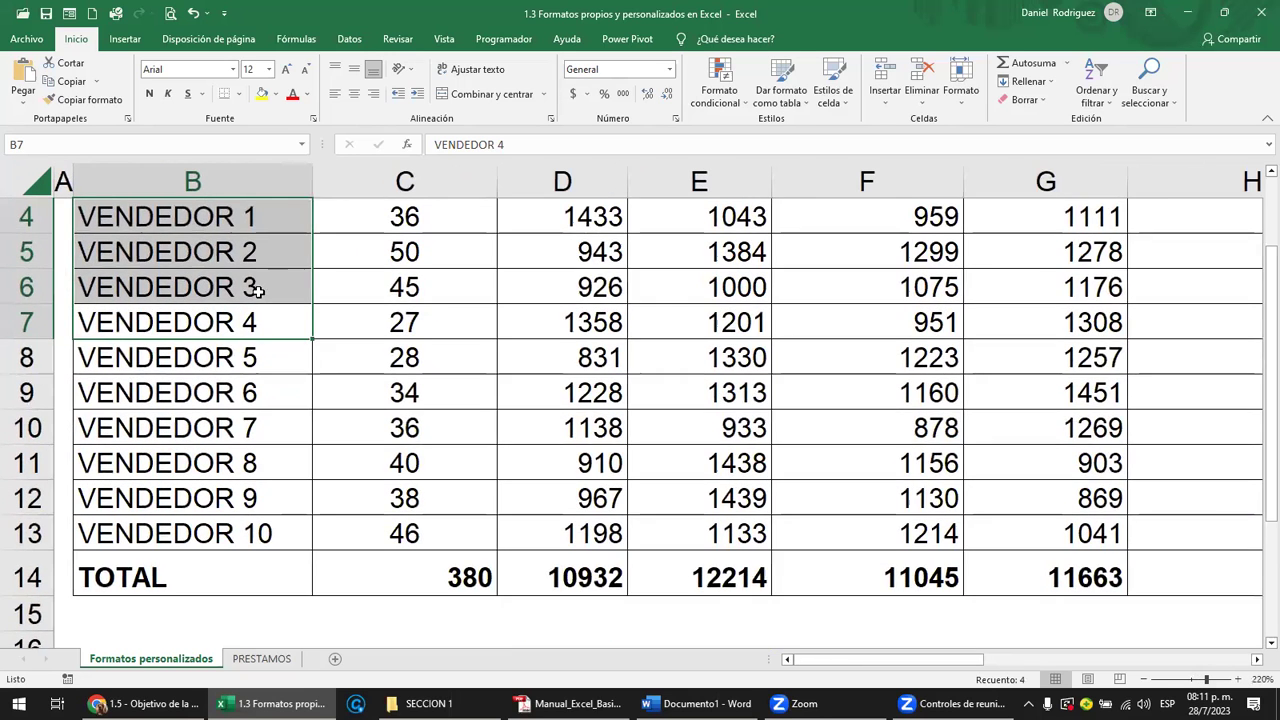
{"action": "scroll", "coordinate": [257, 290], "scroll_direction": "up", "scroll_amount": 1}
{"action": "left_click", "coordinate": [405, 345]}
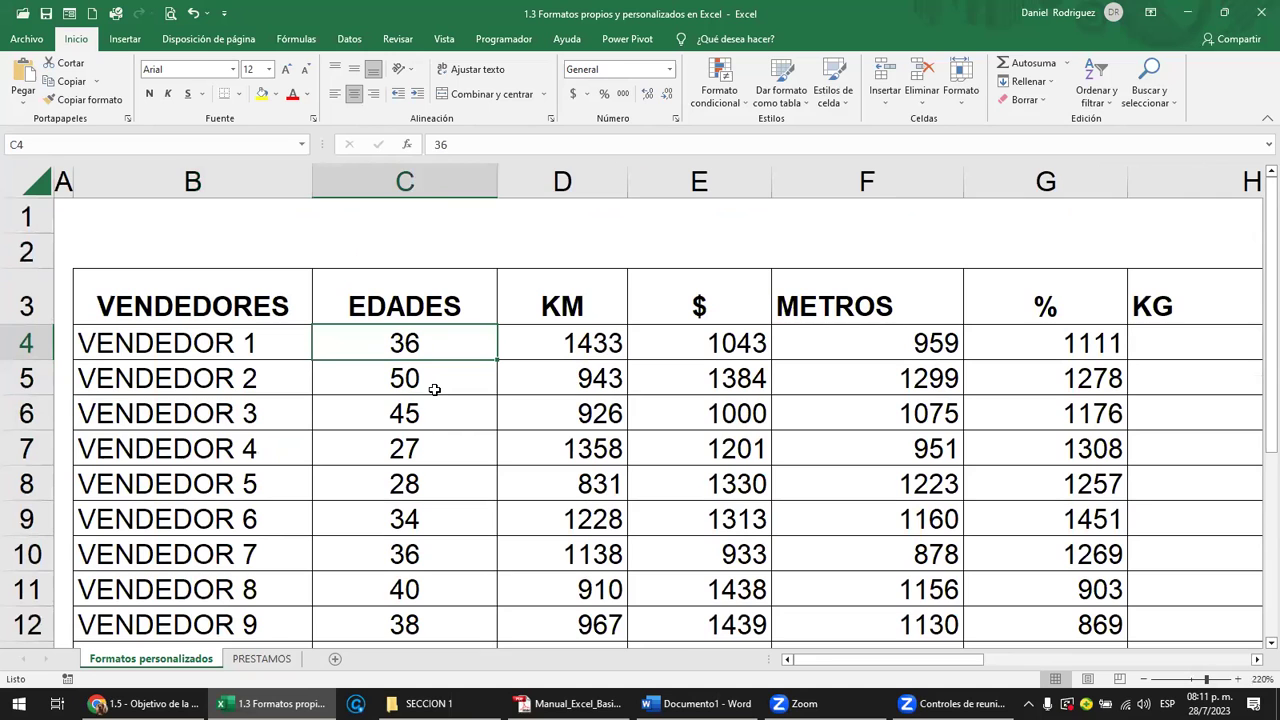
{"action": "scroll", "coordinate": [434, 389], "scroll_direction": "down", "scroll_amount": 2}
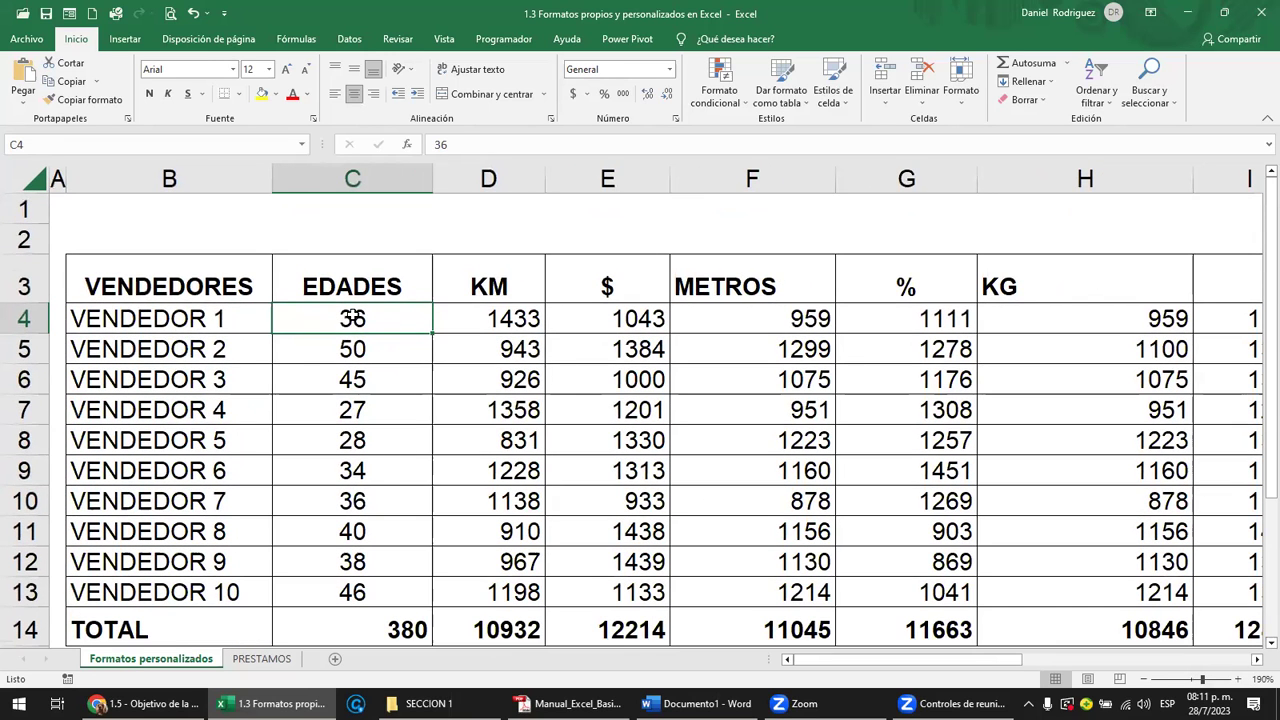
{"action": "left_click_drag", "start_coordinate": [353, 317], "coordinate": [373, 587]}
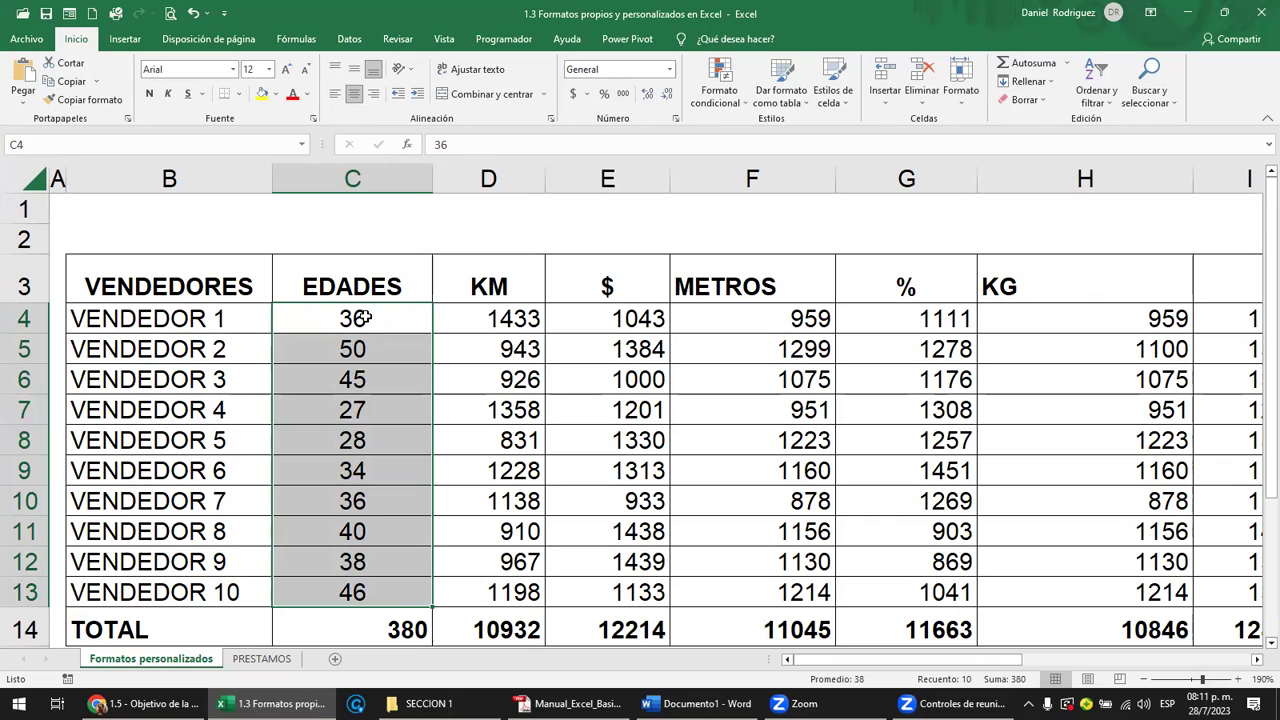
{"action": "left_click", "coordinate": [365, 318]}
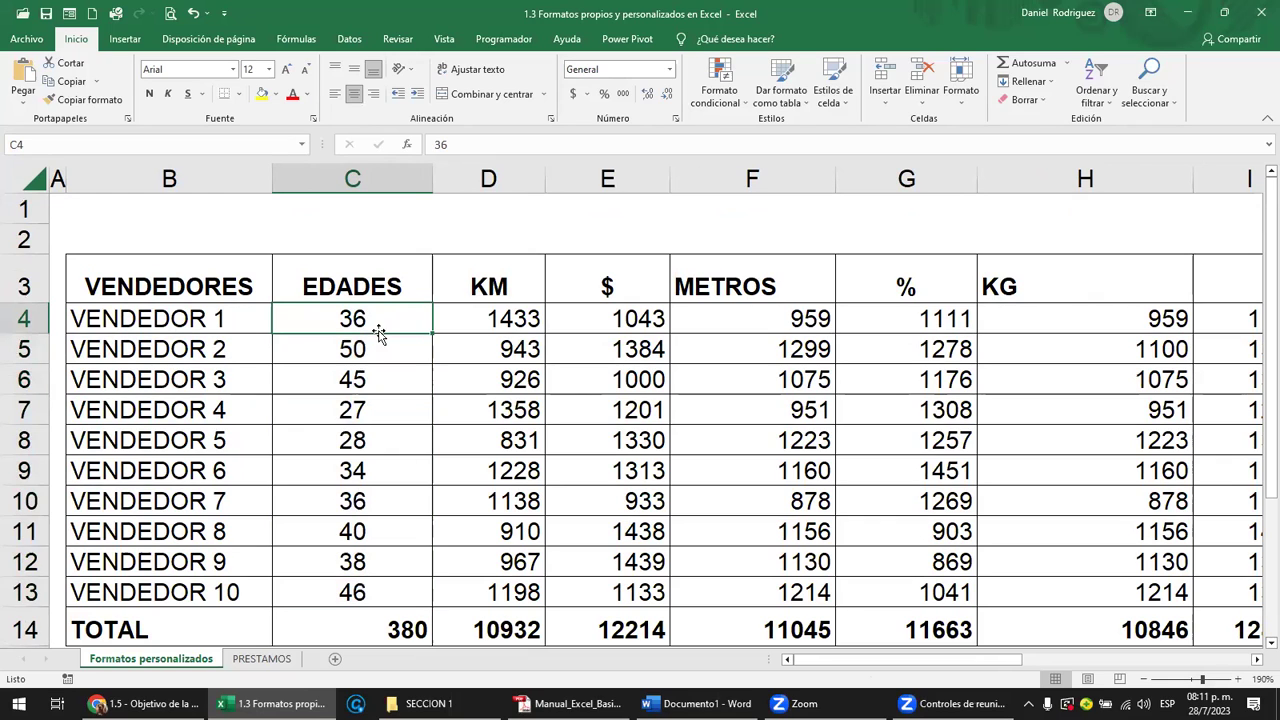
{"action": "left_click", "coordinate": [380, 346]}
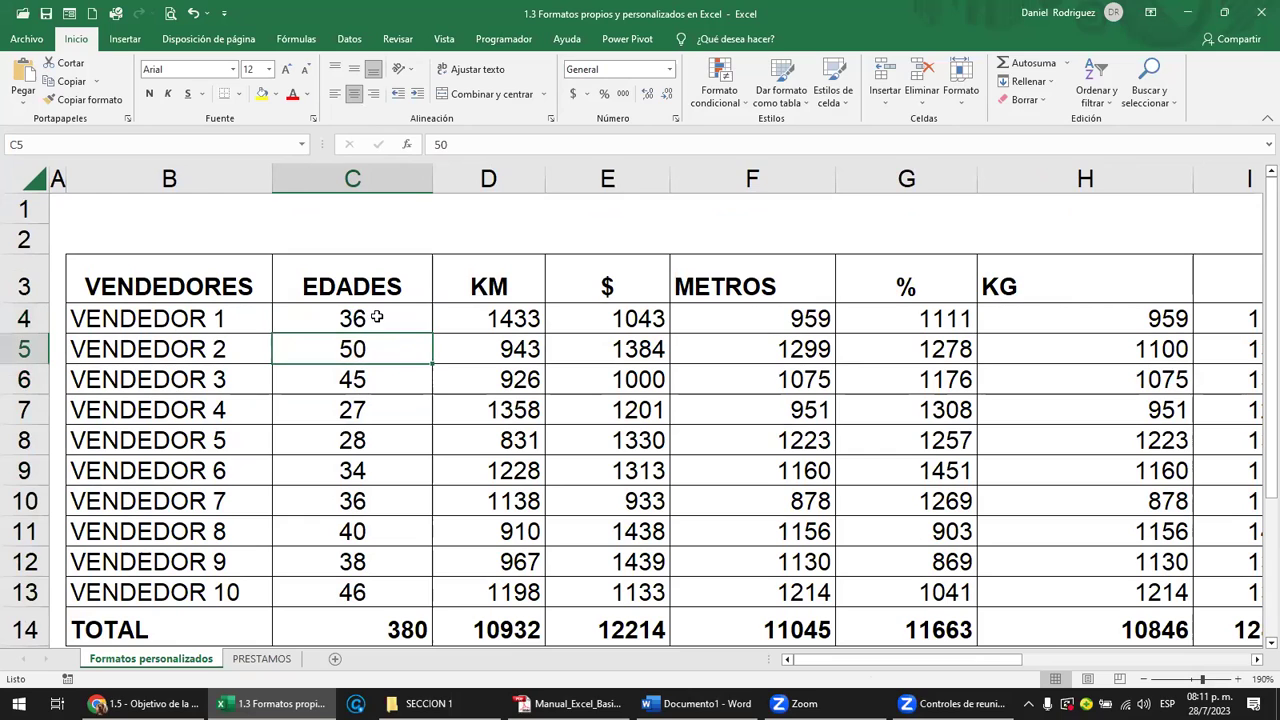
{"action": "left_click", "coordinate": [390, 322]}
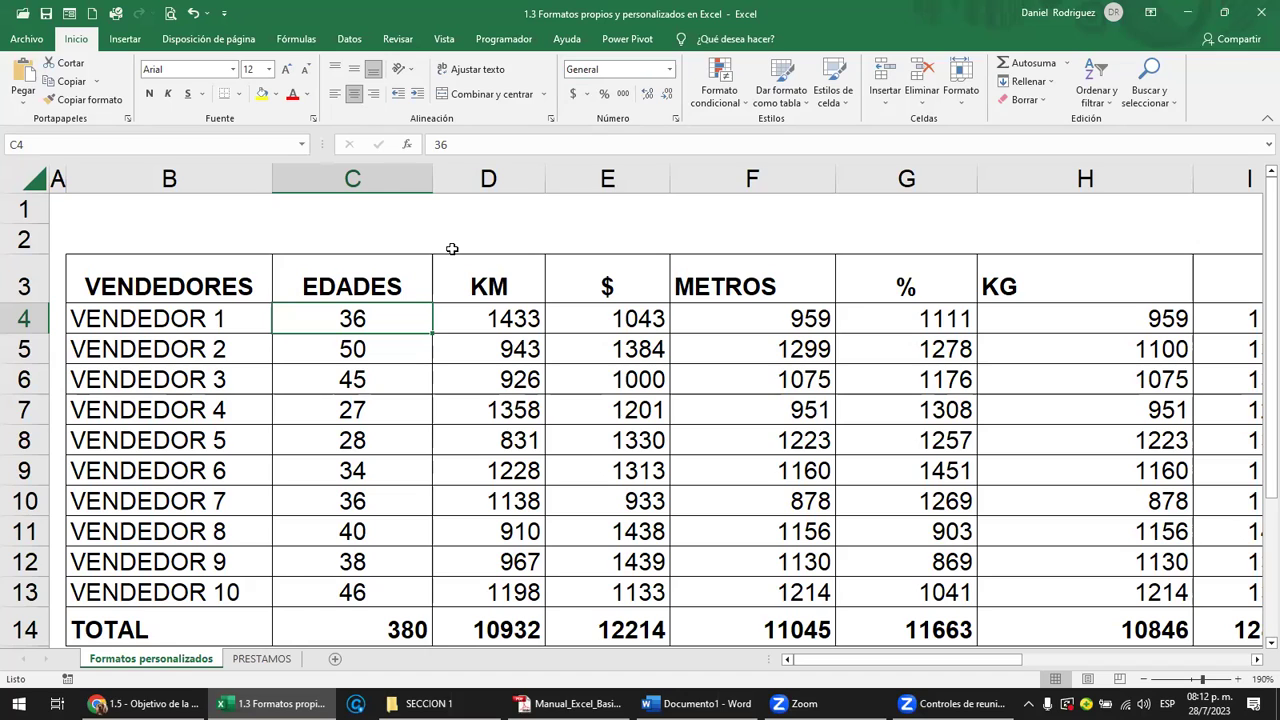
{"action": "key", "text": "Up"}
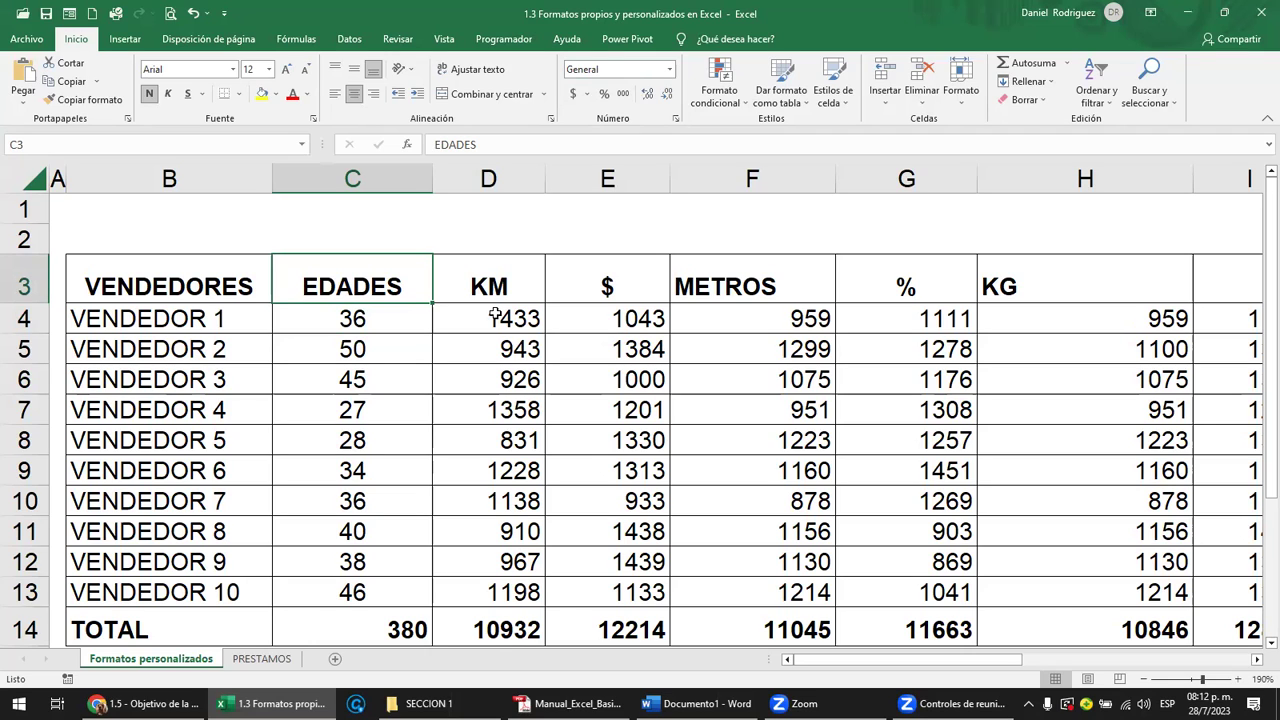
Step: Change the C3 header from EDADES to UNIDADES, cancelling a stray edit
{"action": "type", "text": "UNIDADES"}
{"action": "key", "text": "Return"}
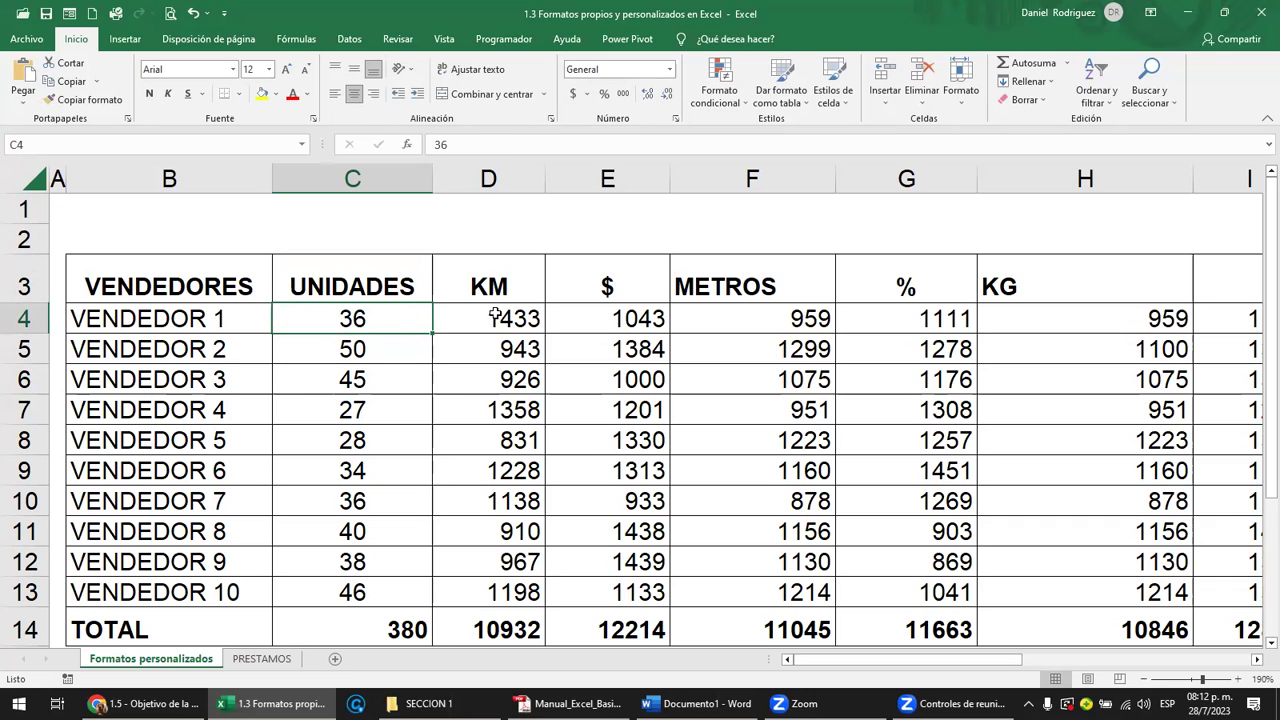
{"action": "left_click", "coordinate": [379, 296]}
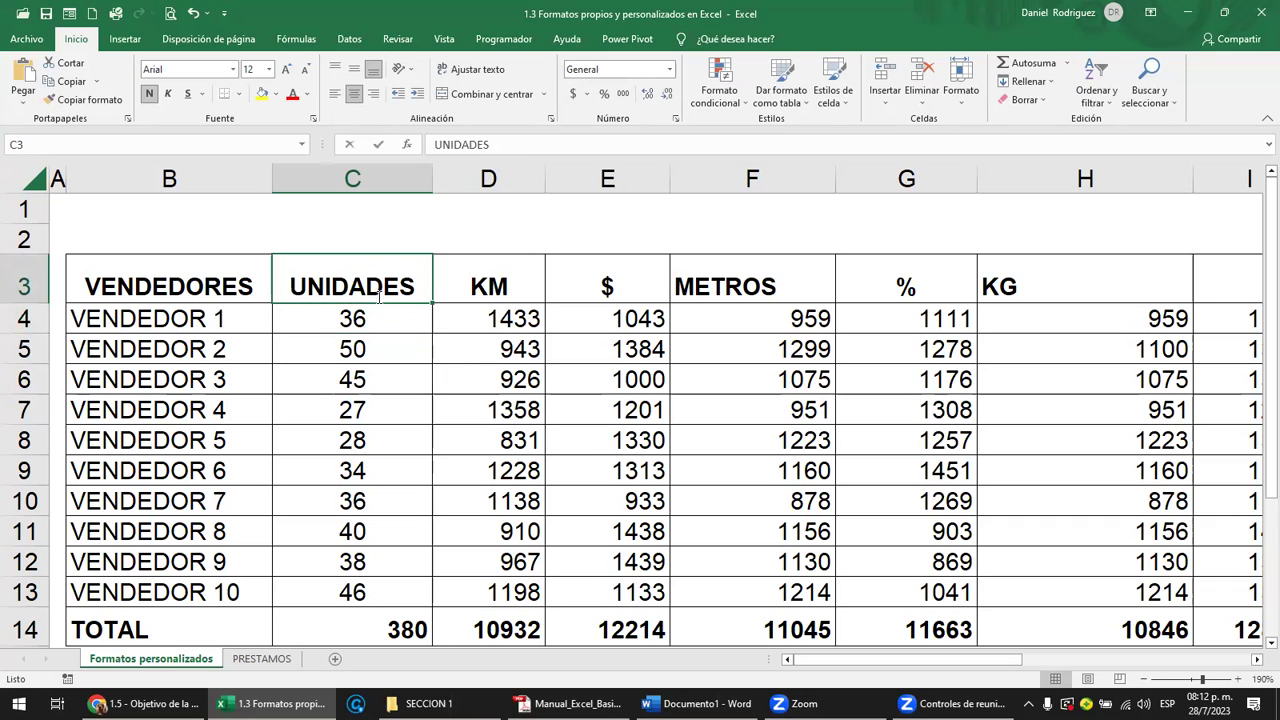
{"action": "type", "text": "SALI"}
{"action": "key", "text": "Escape"}
{"action": "key", "text": "Return"}
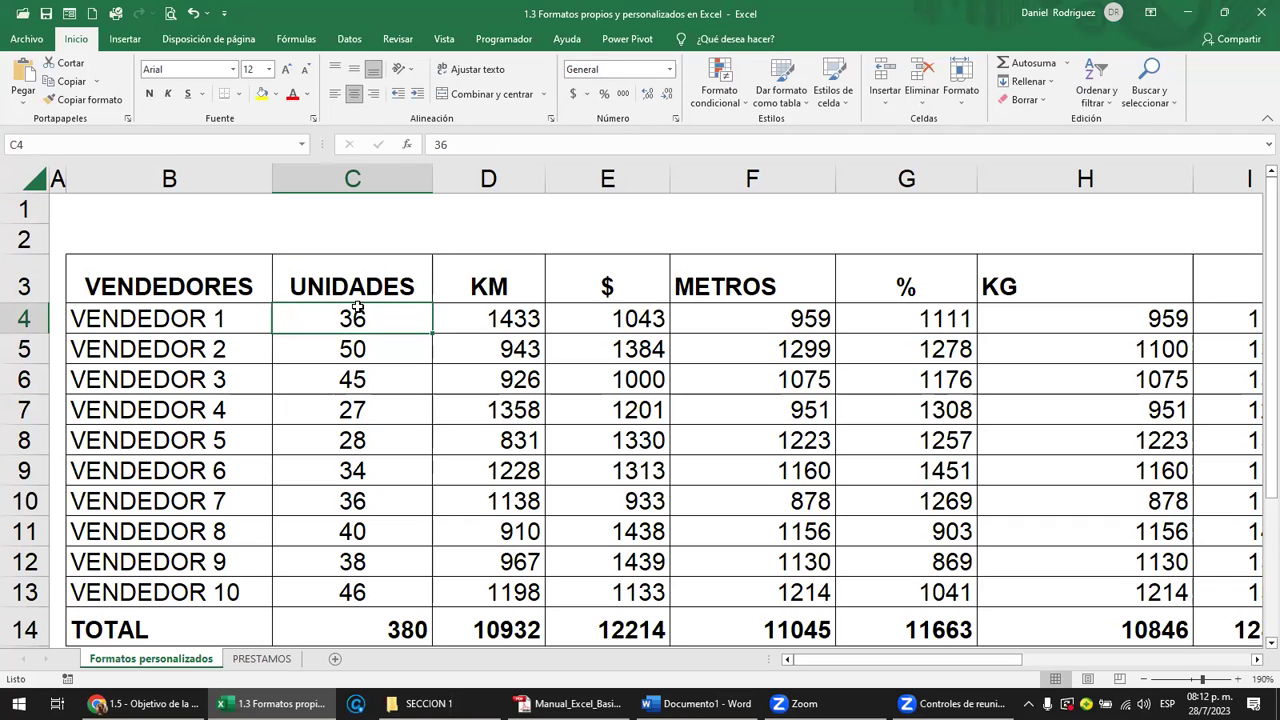
Step: Select the UNIDADES values from C4 through C13
{"action": "key", "text": "shift+Down"}
{"action": "key", "text": "shift+Down"}
{"action": "key", "text": "shift+Down"}
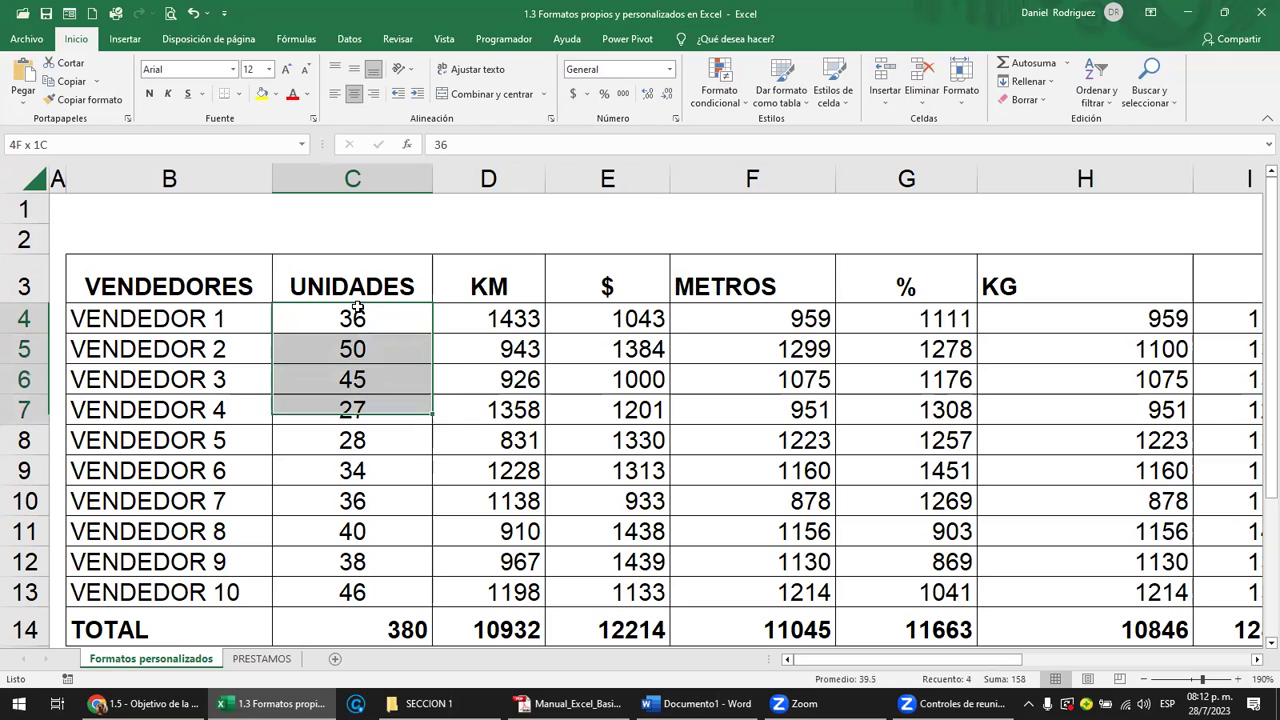
{"action": "key", "text": "shift+Down"}
{"action": "key", "text": "shift+Down"}
{"action": "key", "text": "shift+Down"}
{"action": "key", "text": "shift+Down"}
{"action": "key", "text": "shift+Down"}
{"action": "key", "text": "shift+Down"}
{"action": "left_click", "coordinate": [357, 309]}
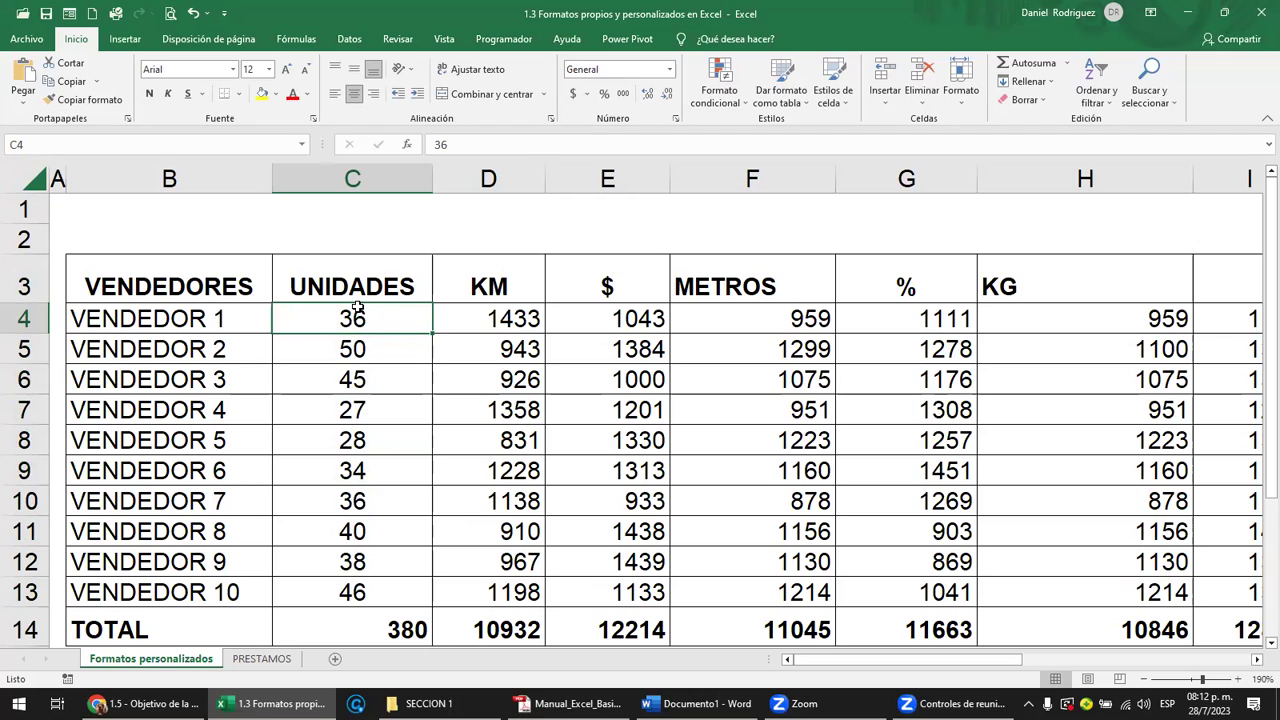
{"action": "key", "text": "ctrl+shift+Down"}
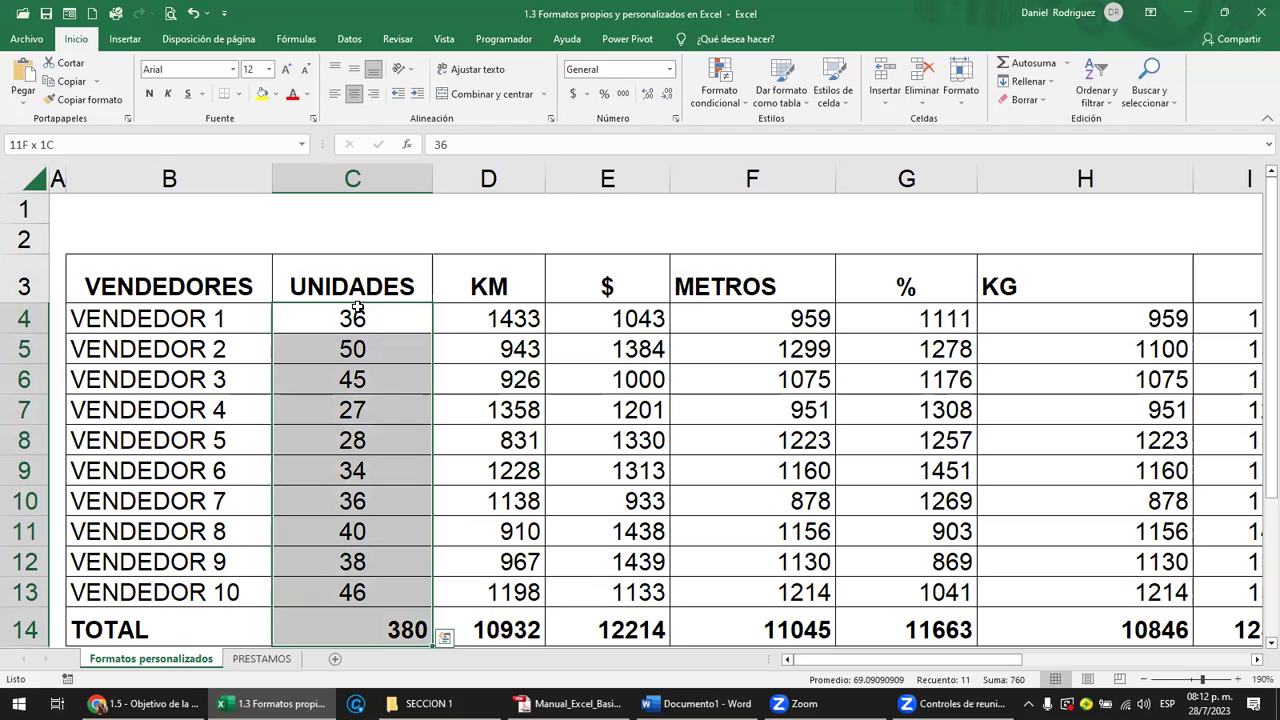
{"action": "left_click", "coordinate": [357, 309]}
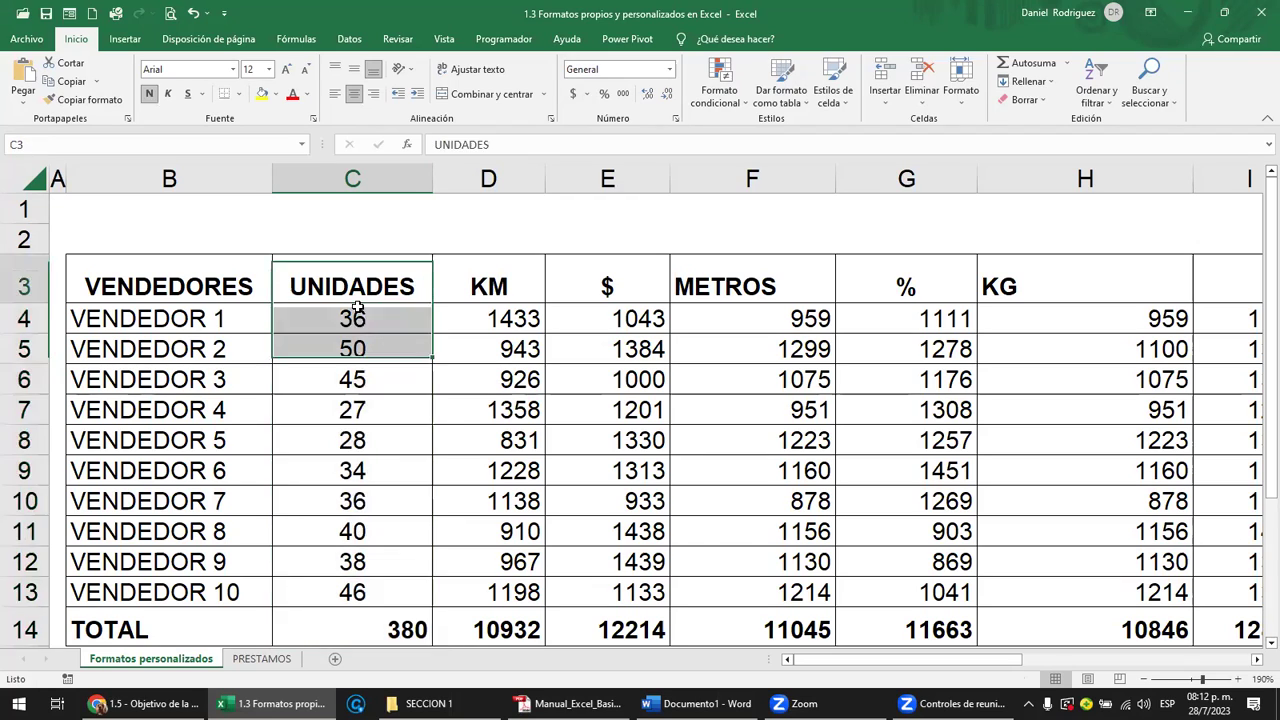
{"action": "left_click_drag", "start_coordinate": [388, 316], "coordinate": [388, 582]}
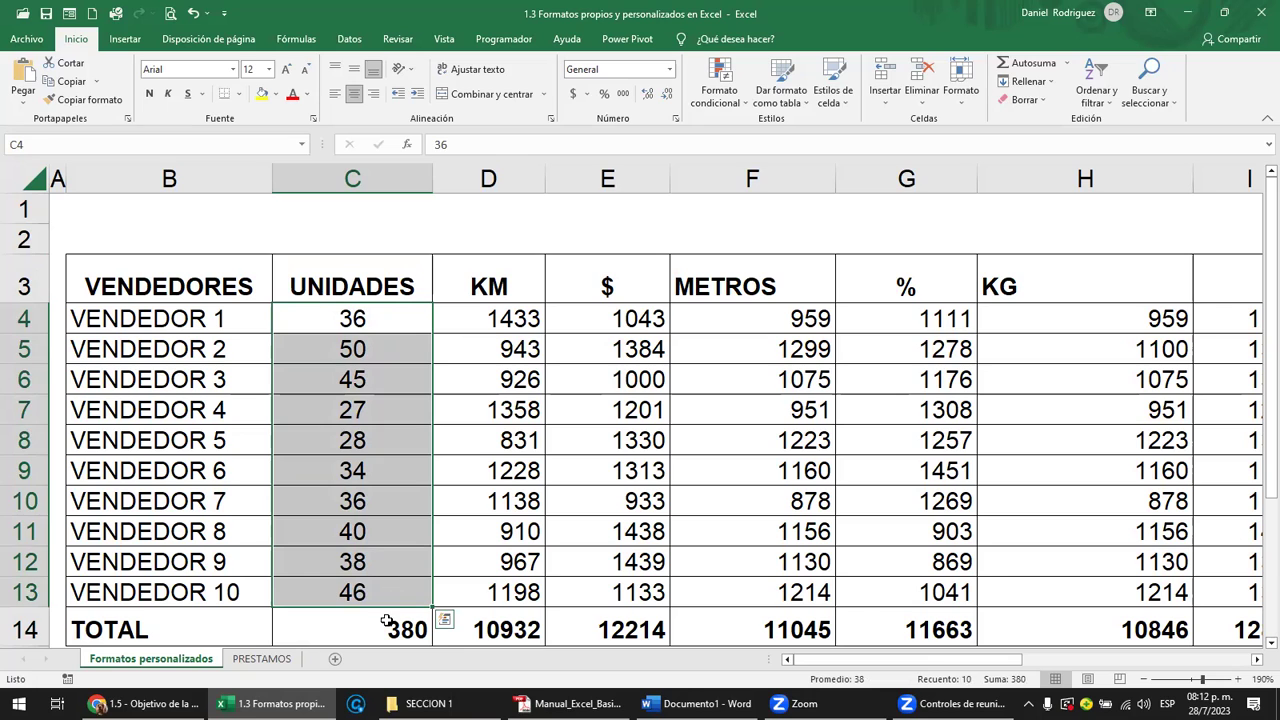
{"action": "left_click", "coordinate": [379, 620]}
{"action": "double_click", "coordinate": [379, 620]}
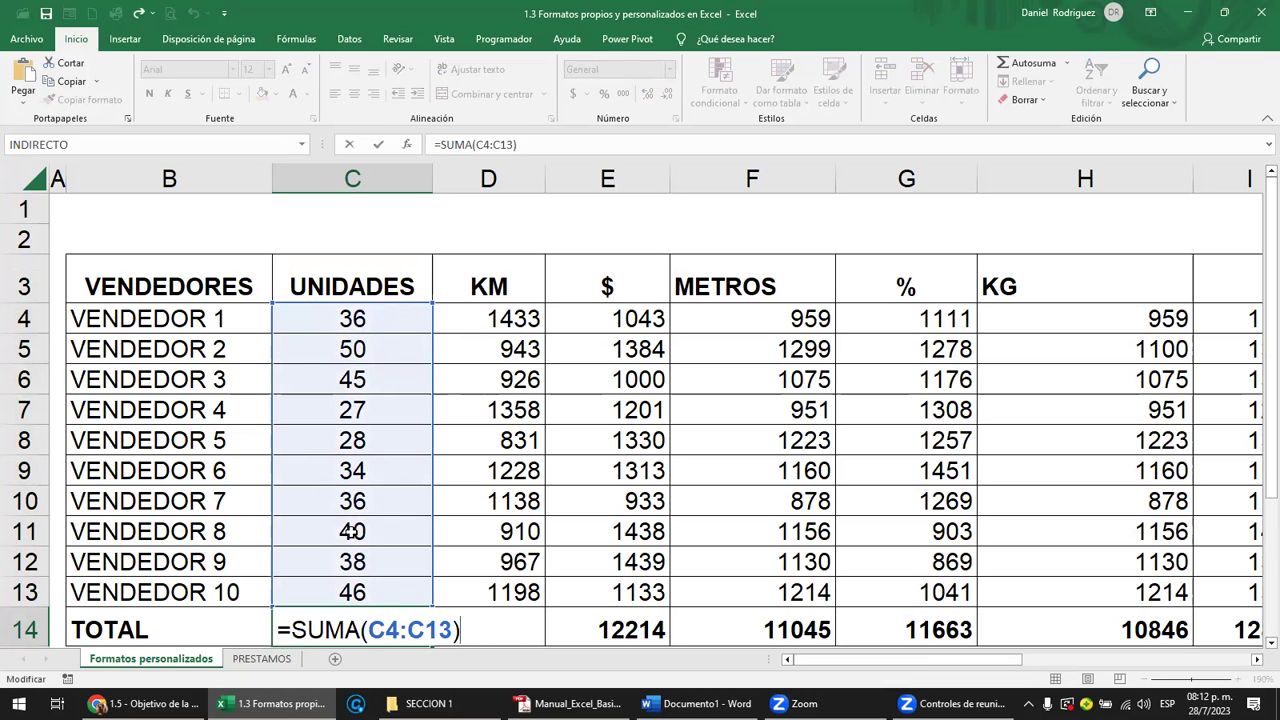
{"action": "key", "text": "ctrl+Return"}
{"action": "scroll", "coordinate": [371, 566], "scroll_direction": "down", "scroll_amount": 1}
{"action": "scroll", "coordinate": [371, 566], "scroll_direction": "down", "scroll_amount": 1}
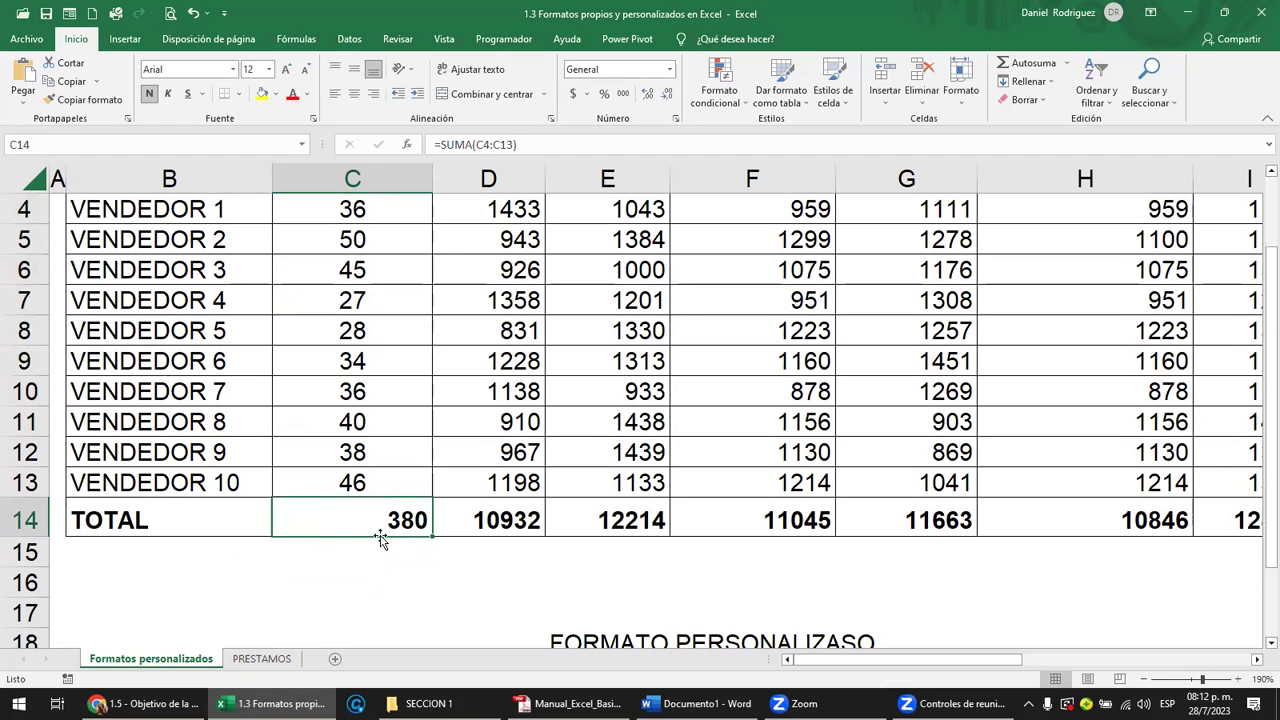
{"action": "scroll", "coordinate": [380, 519], "scroll_direction": "up", "scroll_amount": 2}
{"action": "mouse_move", "coordinate": [359, 317]}
{"action": "left_mouse_down"}
{"action": "mouse_move", "coordinate": [365, 510]}
{"action": "mouse_move", "coordinate": [386, 590]}
{"action": "left_mouse_up"}
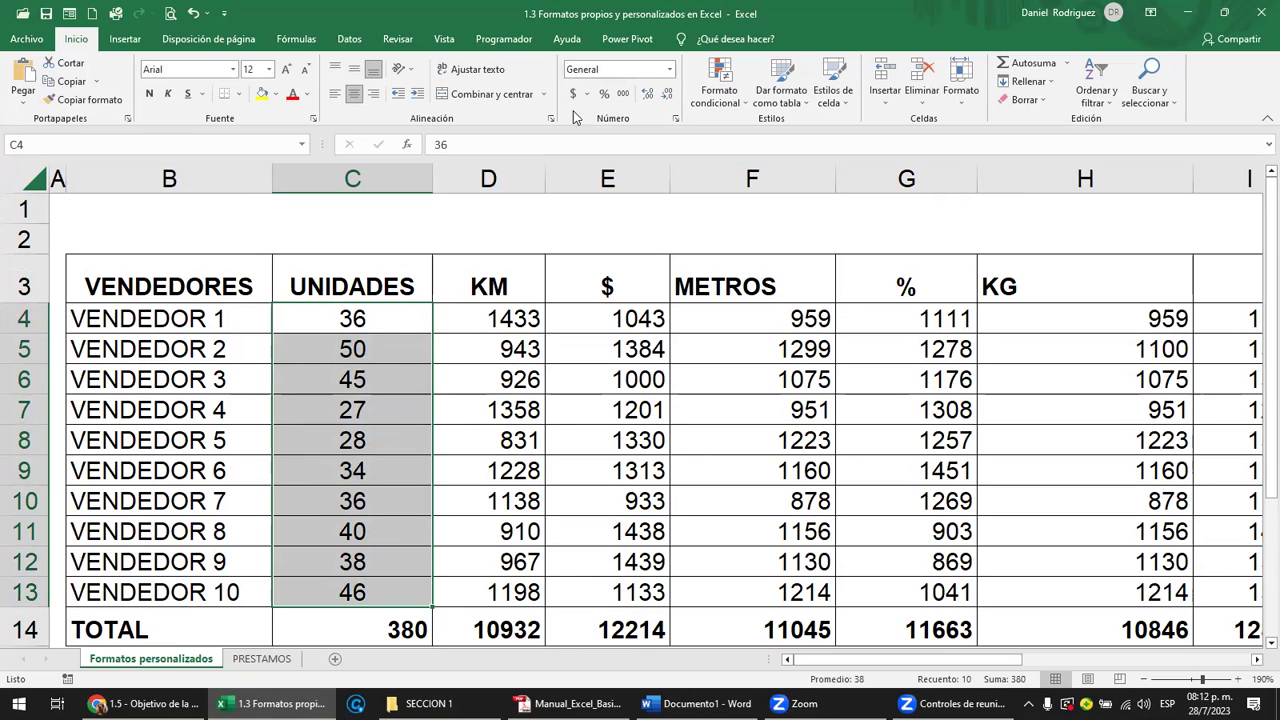
Step: Try the Número format on the UNIDADES values C4:C13, then switch them back to General
{"action": "left_click", "coordinate": [670, 75]}
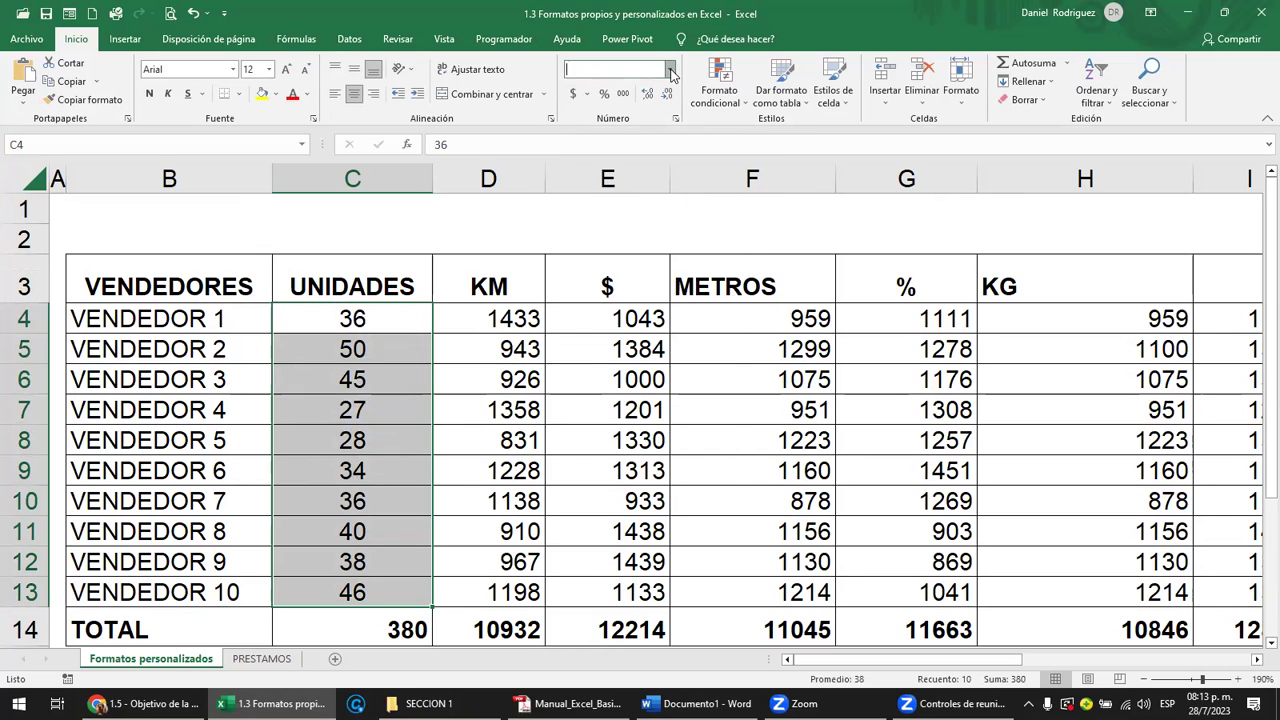
{"action": "left_click", "coordinate": [634, 136]}
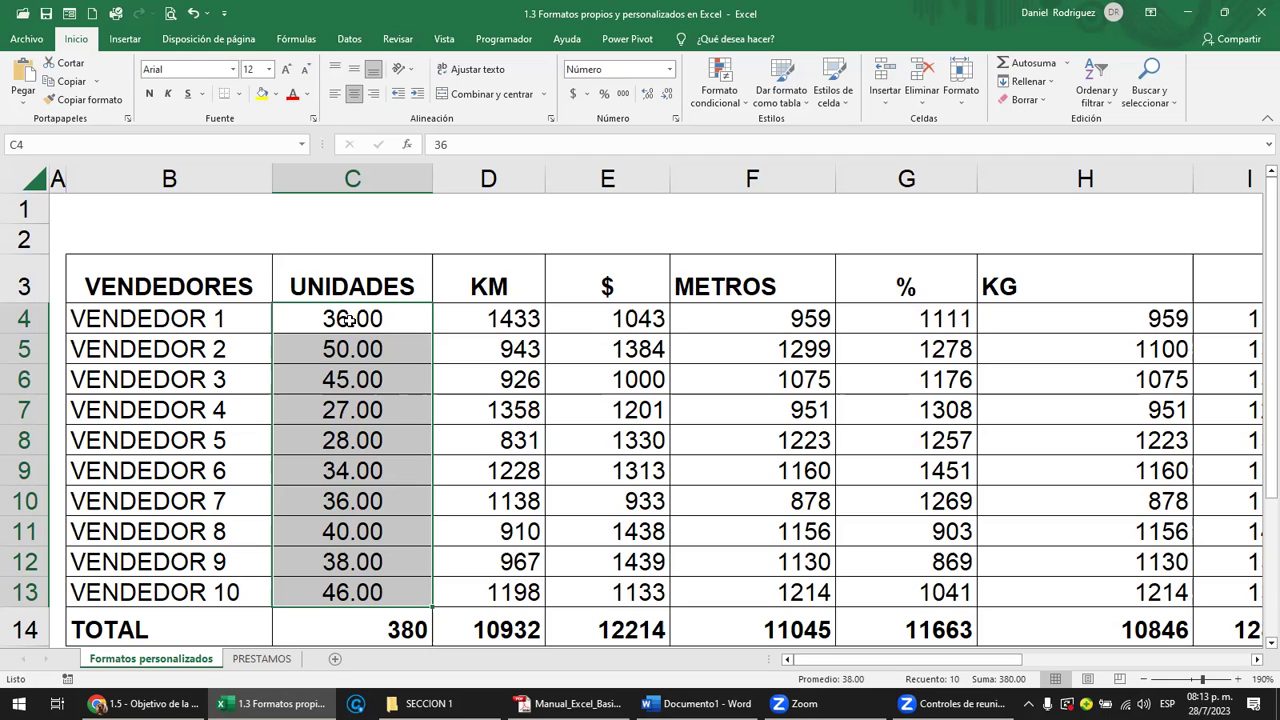
{"action": "left_click", "coordinate": [669, 69]}
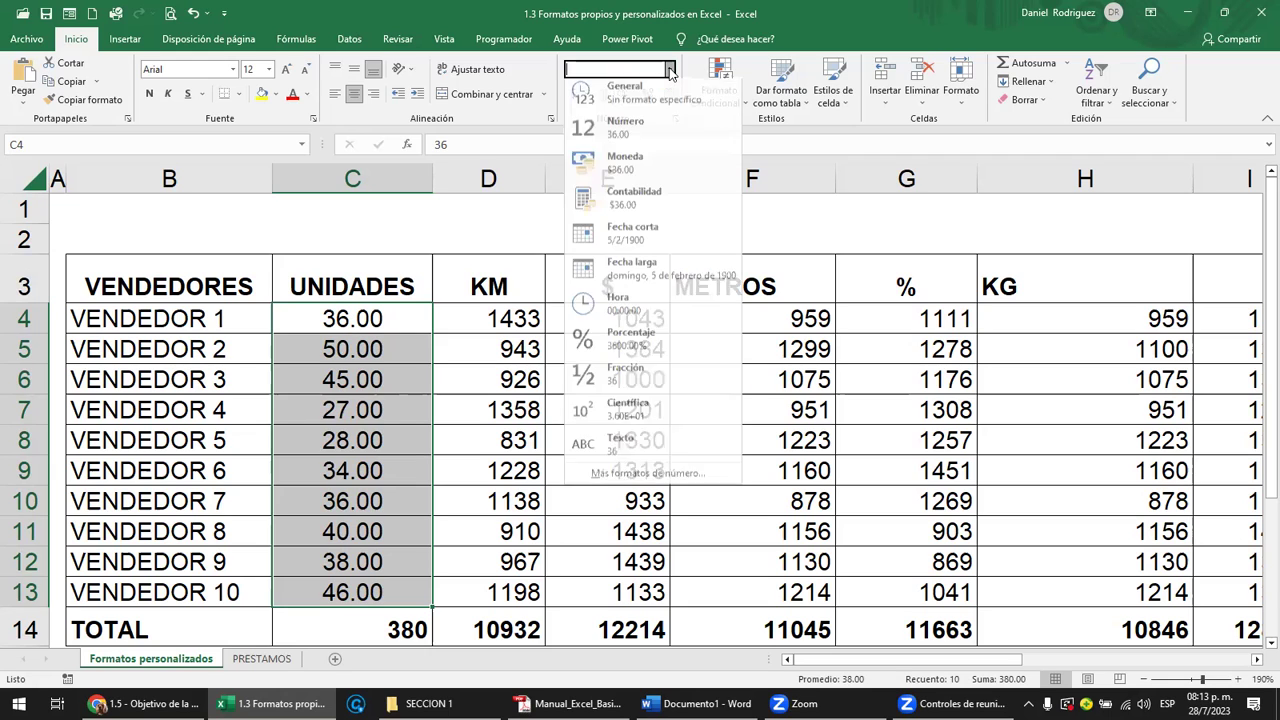
{"action": "left_click", "coordinate": [625, 92]}
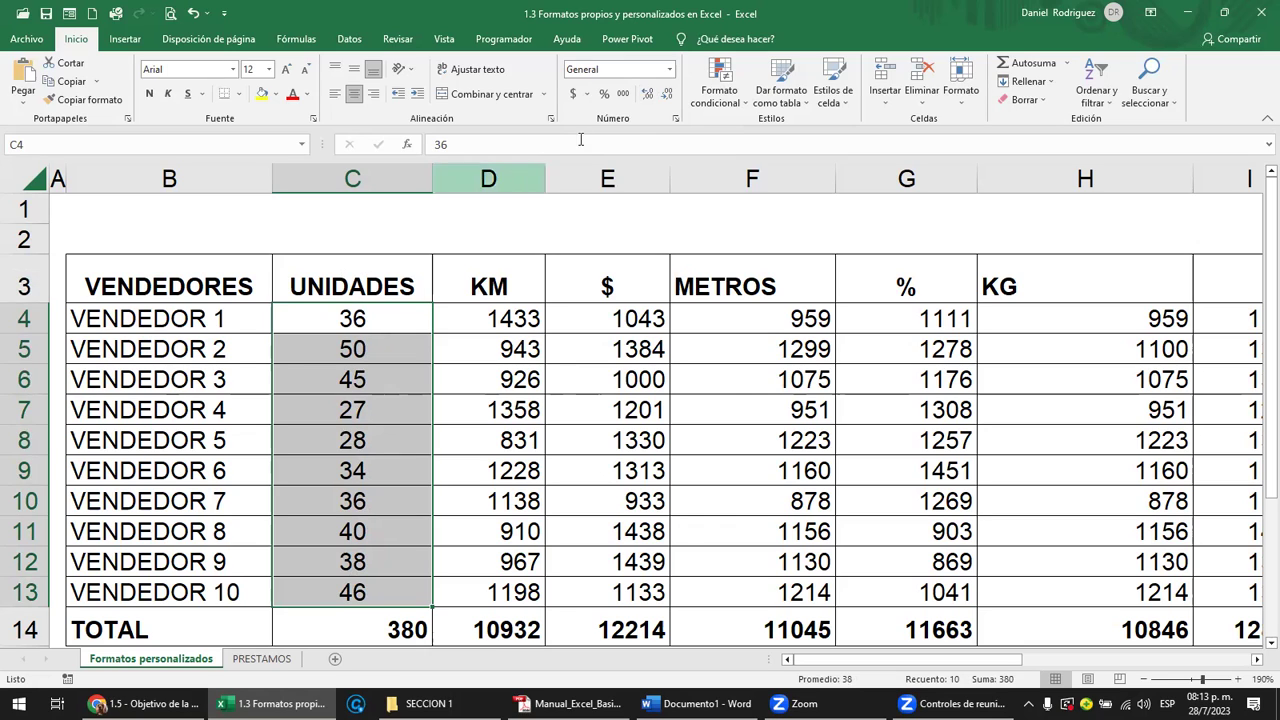
Step: Add two decimal places to the UNIDADES values, then remove both again
{"action": "left_click", "coordinate": [646, 94]}
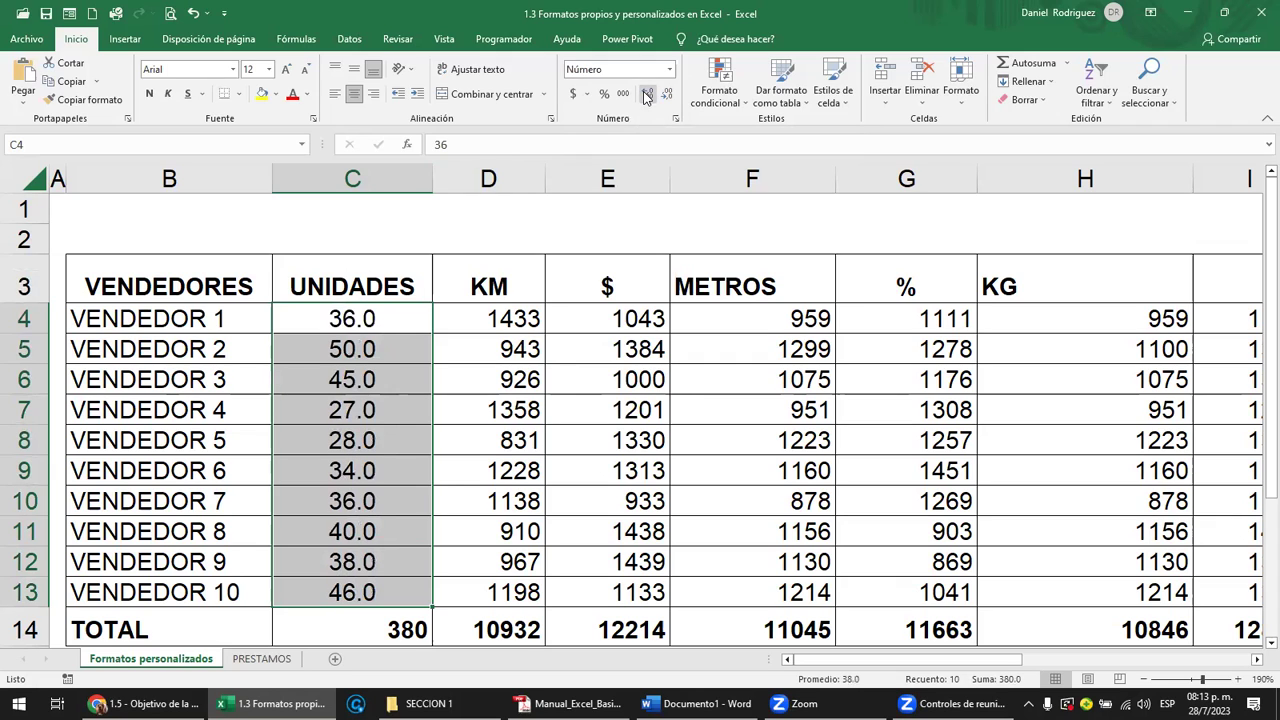
{"action": "left_click", "coordinate": [646, 94]}
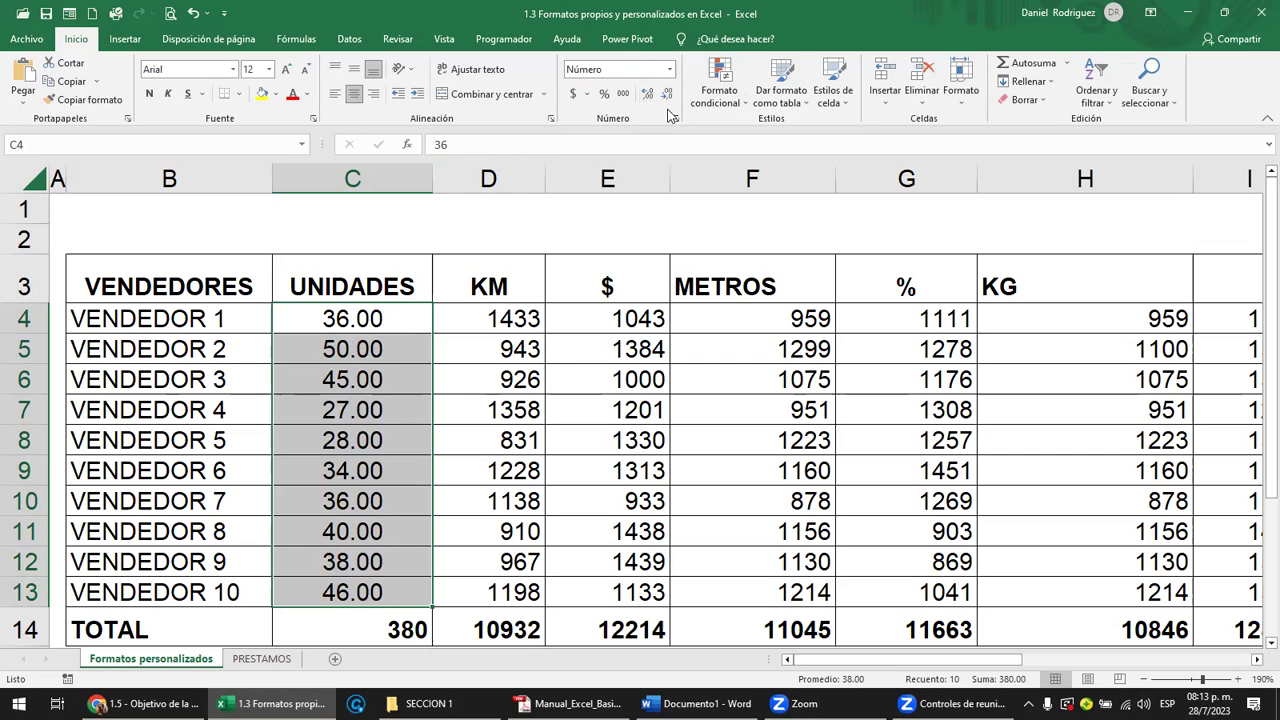
{"action": "left_click", "coordinate": [667, 94]}
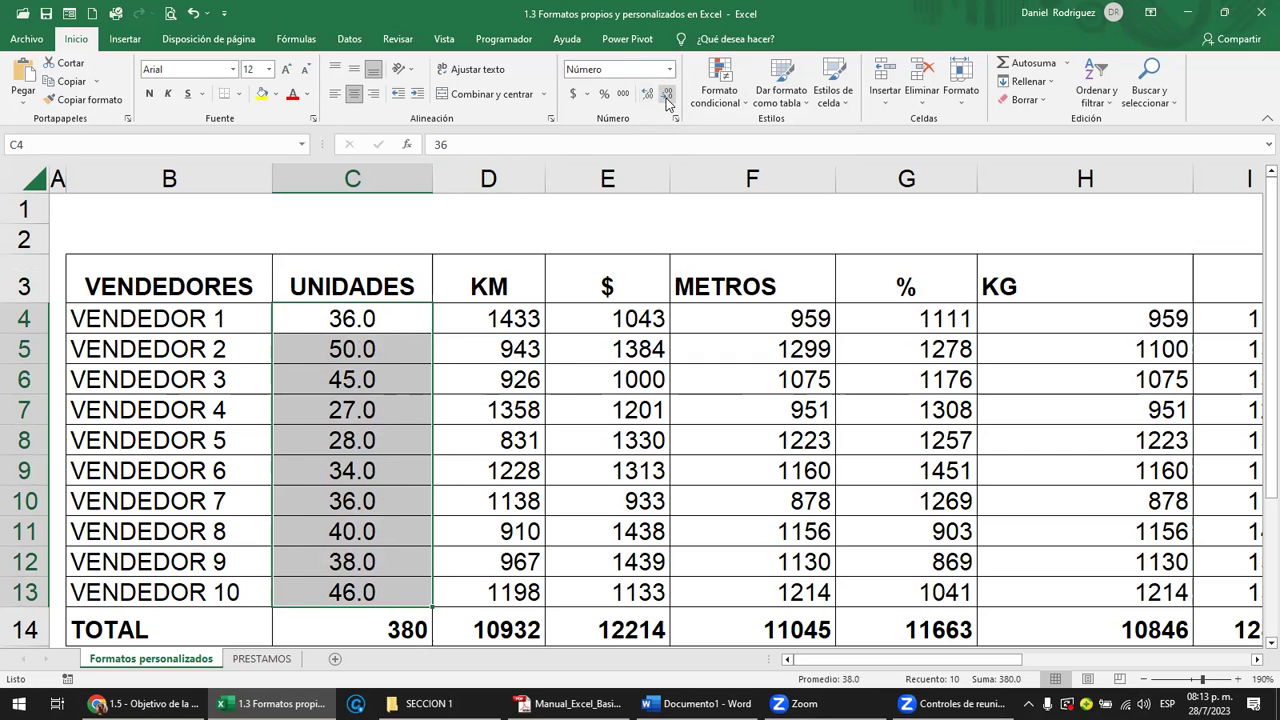
{"action": "left_click", "coordinate": [667, 94]}
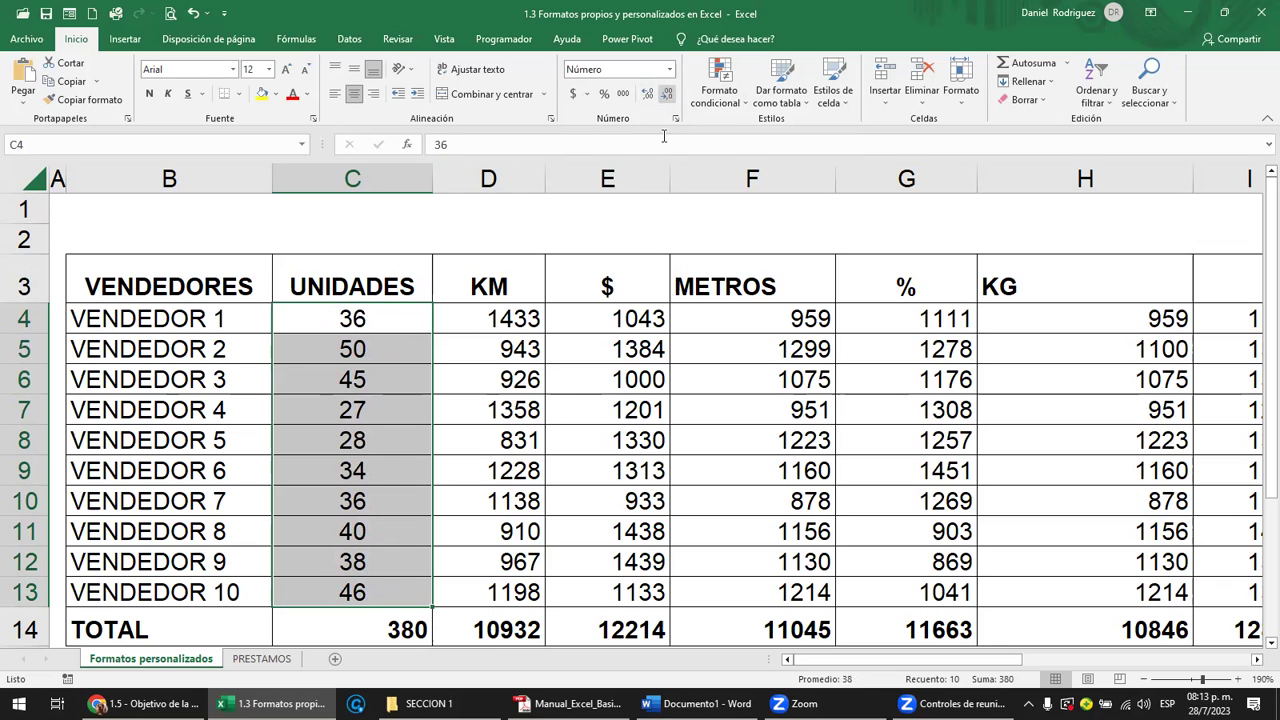
Step: Open and dismiss the number format list, leaving the values as whole numbers like 36
{"action": "left_click", "coordinate": [668, 70]}
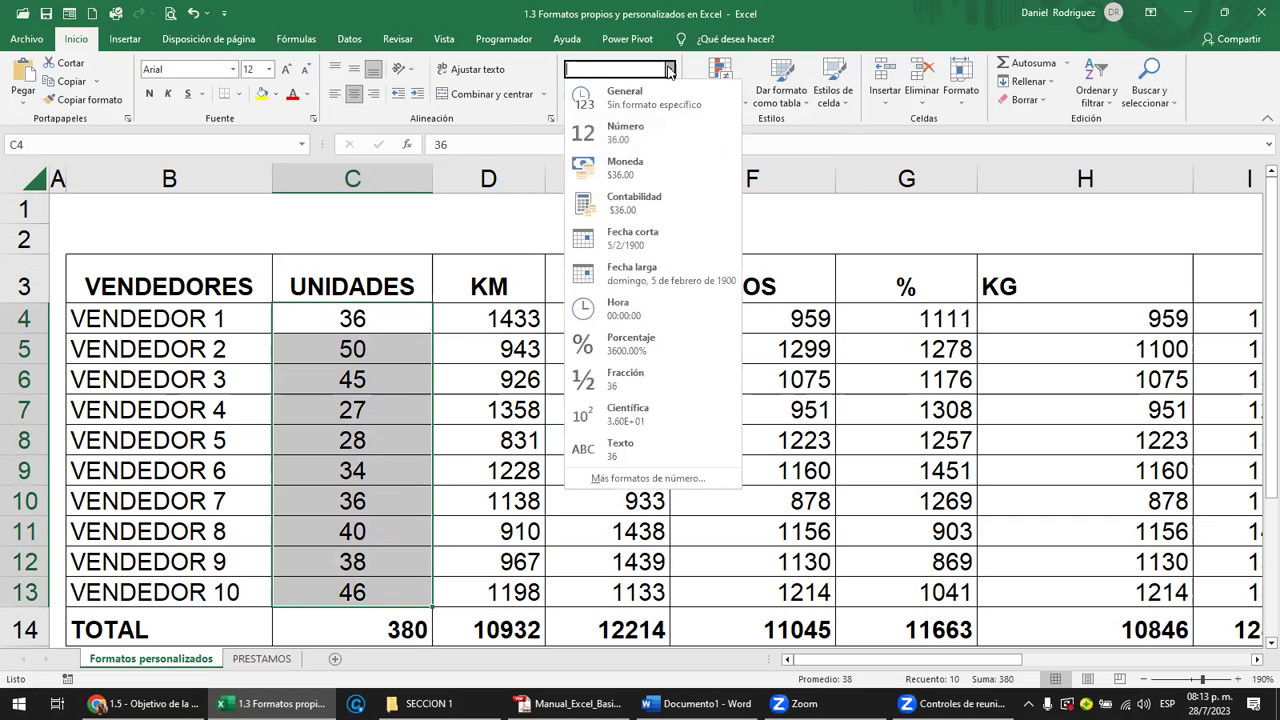
{"action": "left_click", "coordinate": [668, 71]}
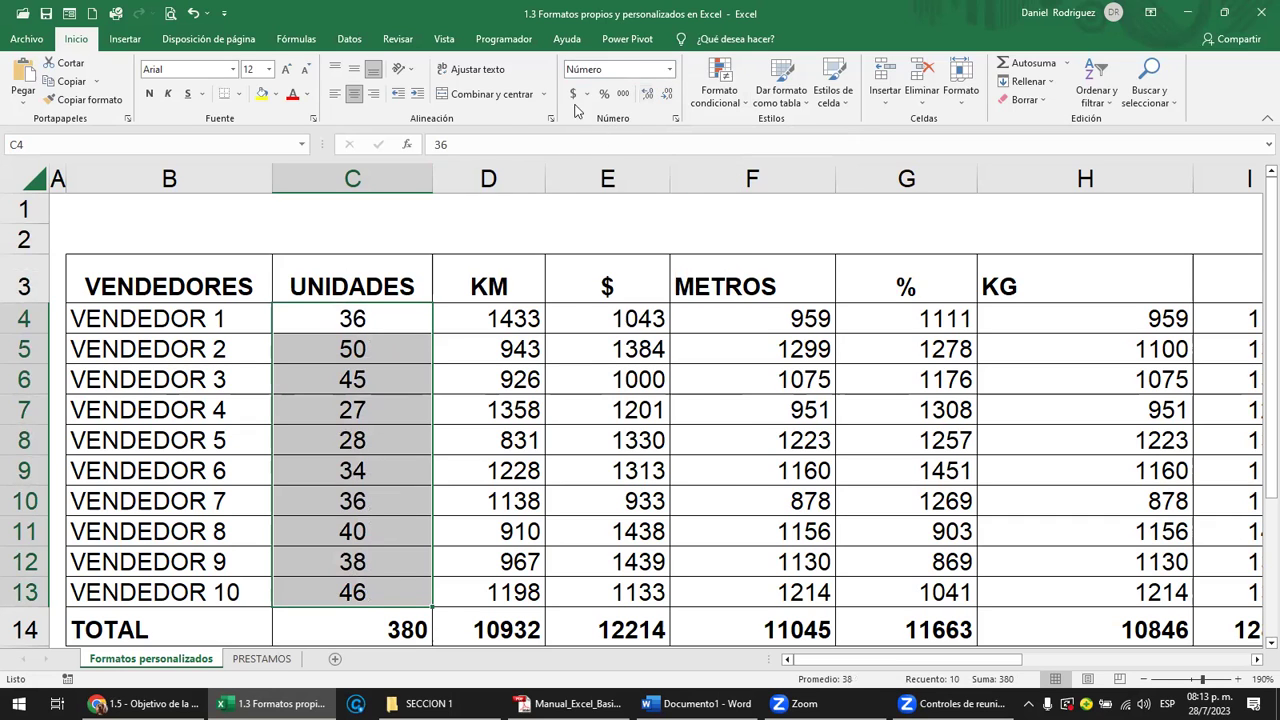
{"action": "left_click", "coordinate": [670, 68]}
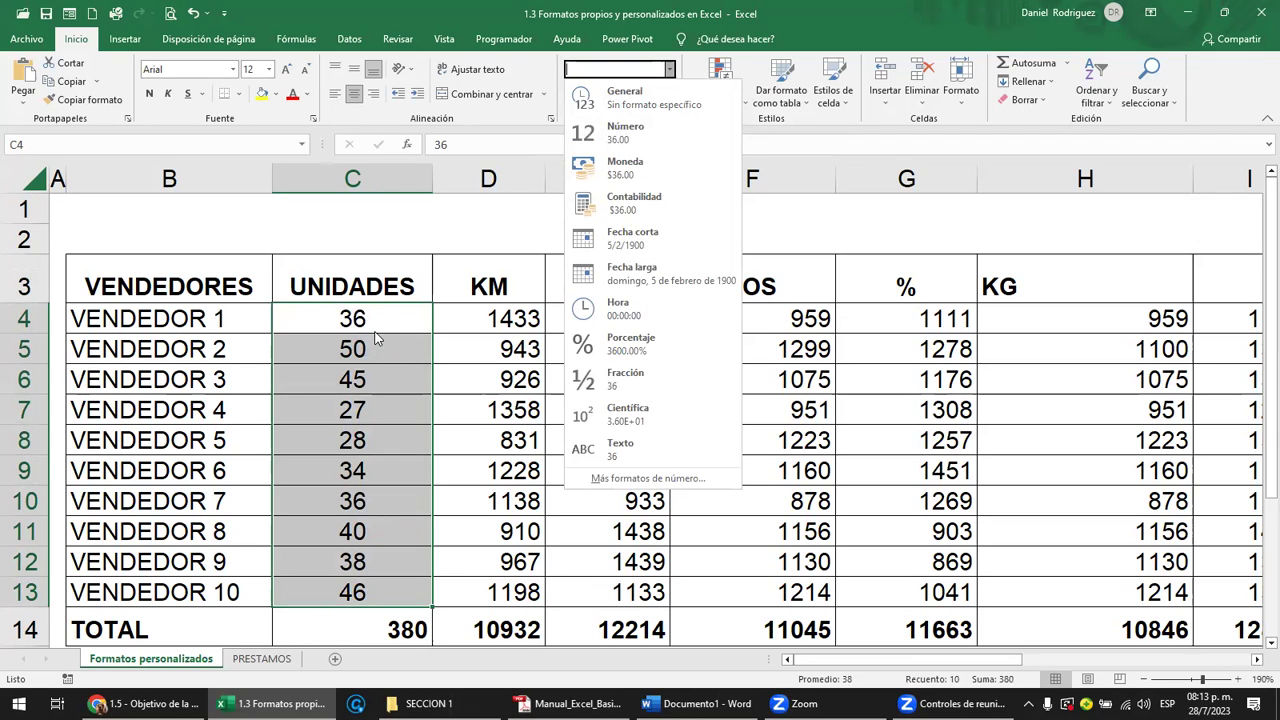
{"action": "left_click", "coordinate": [351, 237]}
{"action": "left_click", "coordinate": [353, 237]}
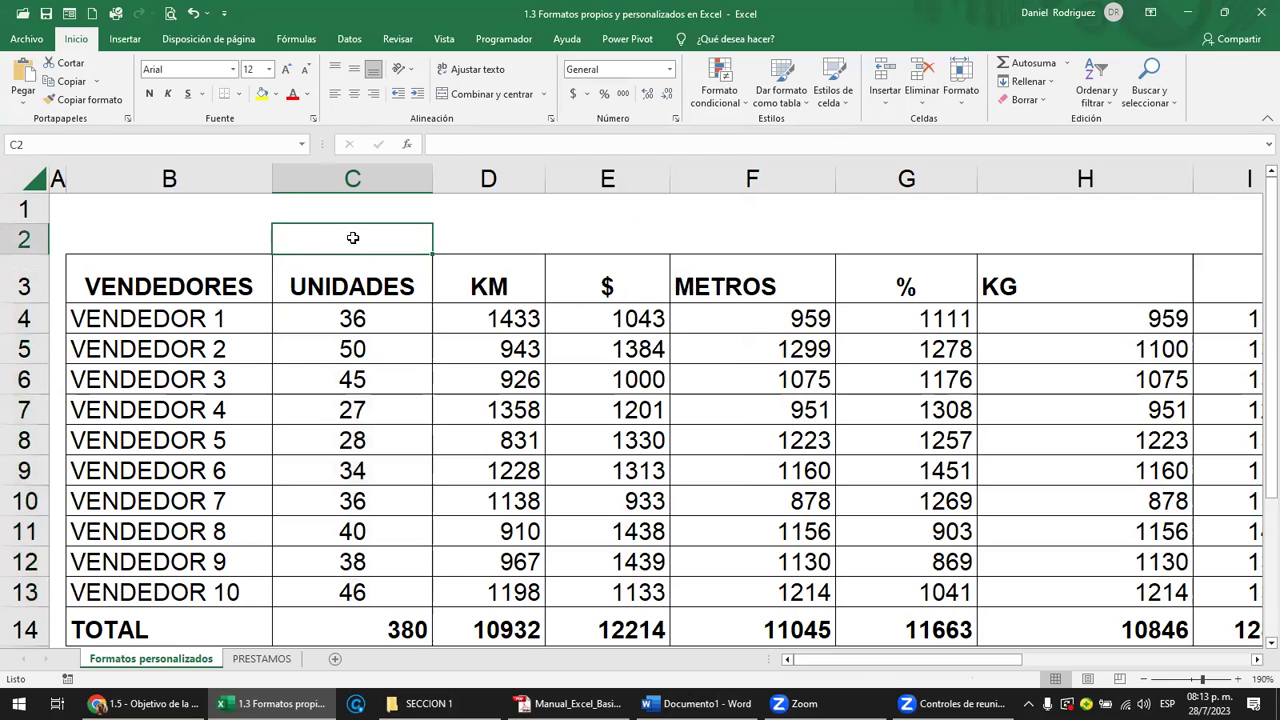
{"action": "left_click", "coordinate": [373, 316]}
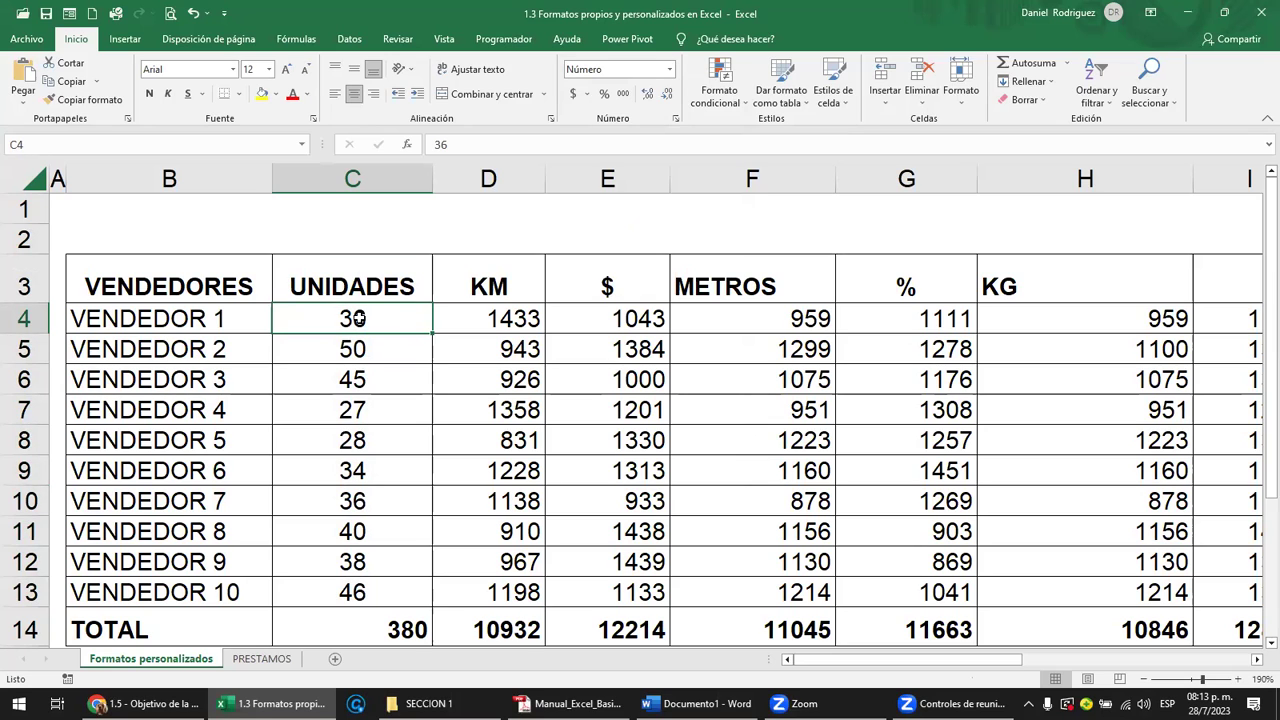
{"action": "left_click", "coordinate": [647, 93]}
{"action": "left_click", "coordinate": [647, 93]}
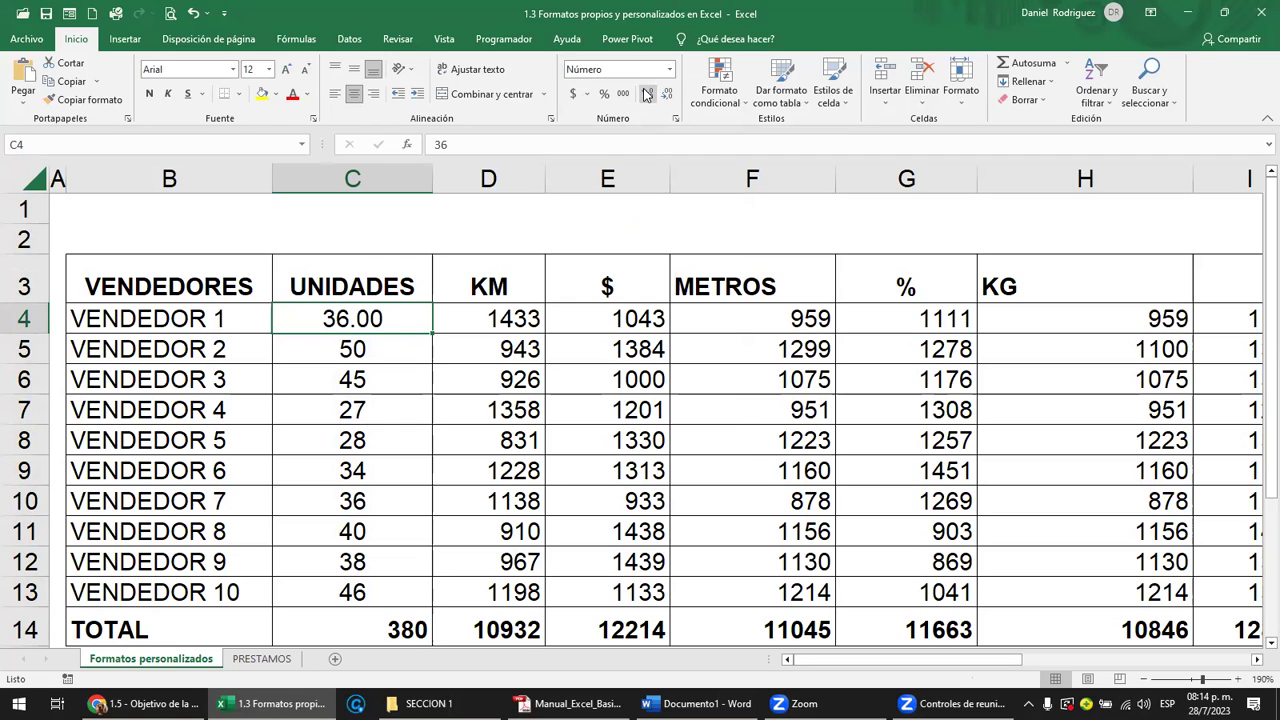
{"action": "left_click", "coordinate": [667, 94]}
{"action": "left_click", "coordinate": [667, 94]}
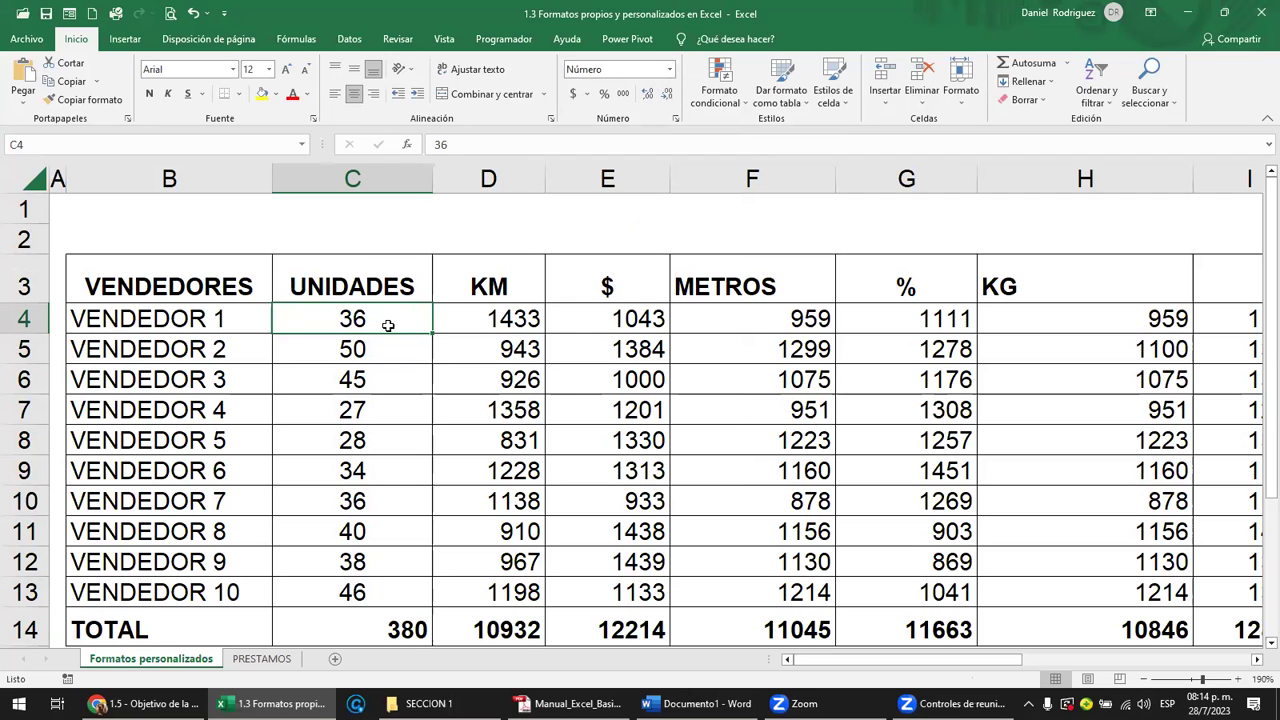
{"action": "left_click", "coordinate": [343, 280]}
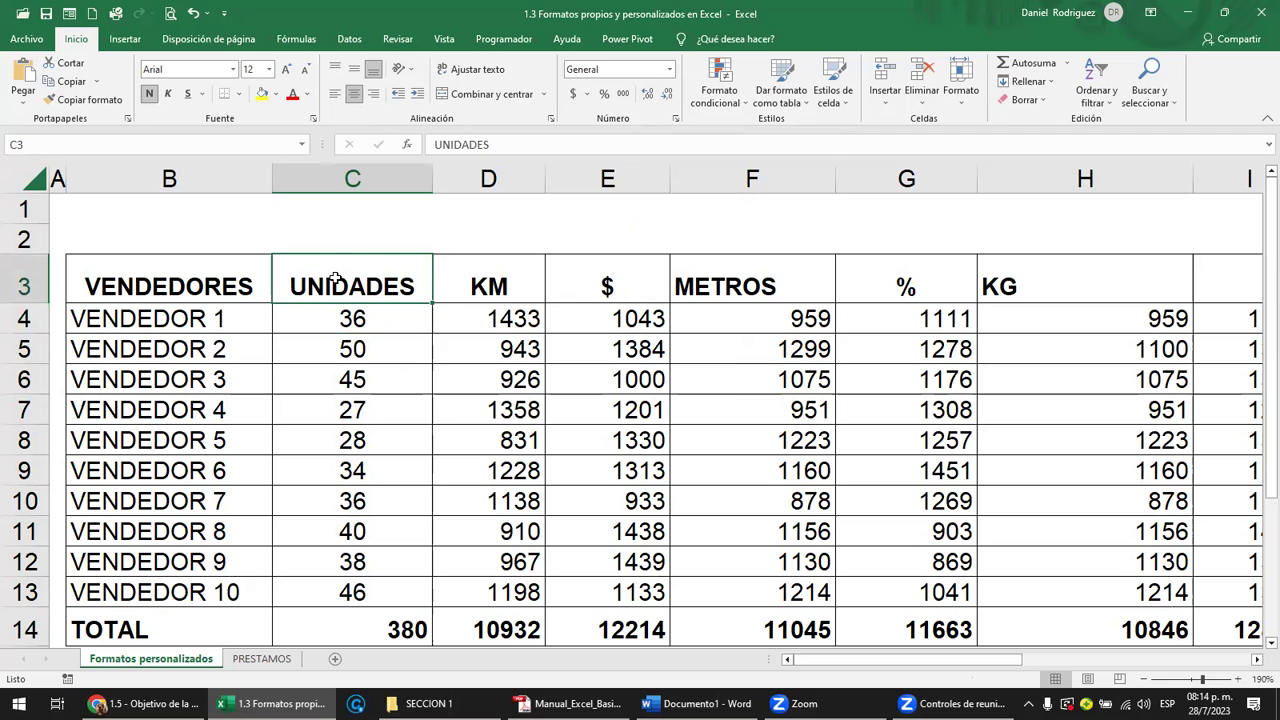
Step: Change VENDEDOR 1's units in C4 from 36 to 36.50, shown as 37 with total 380.5
{"action": "left_click", "coordinate": [375, 320]}
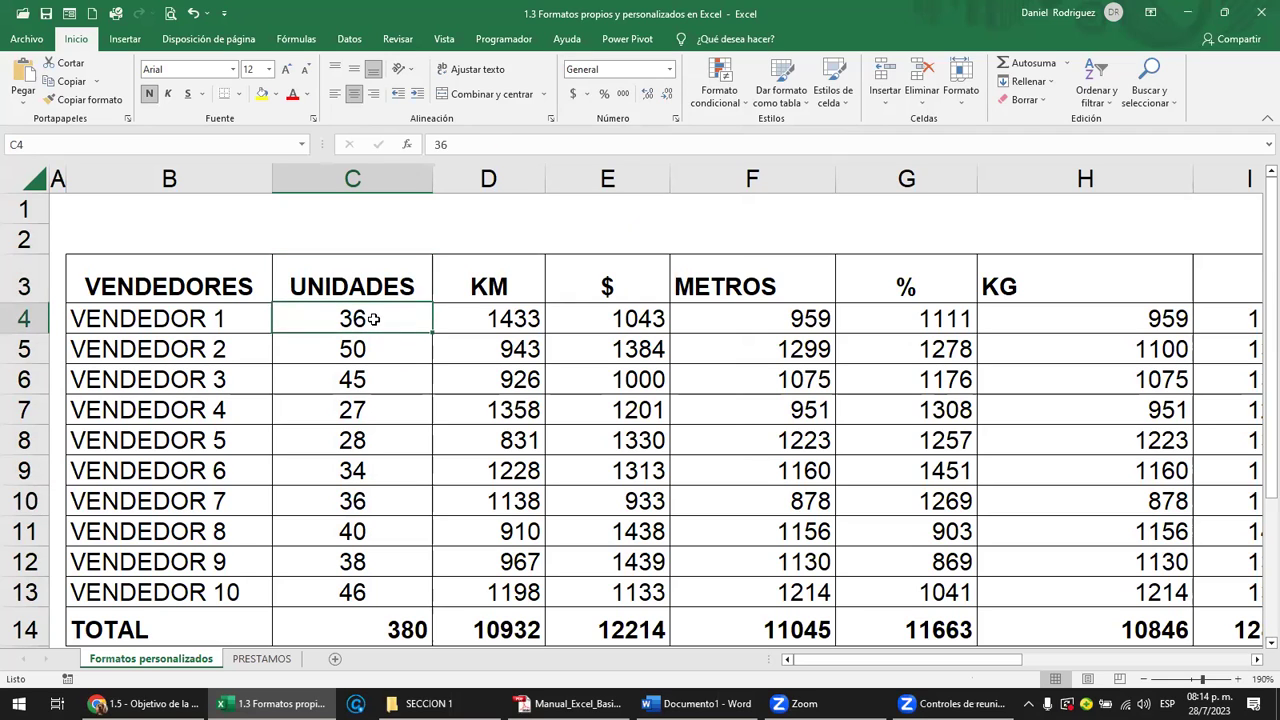
{"action": "double_click", "coordinate": [375, 320]}
{"action": "type", "text": ".50"}
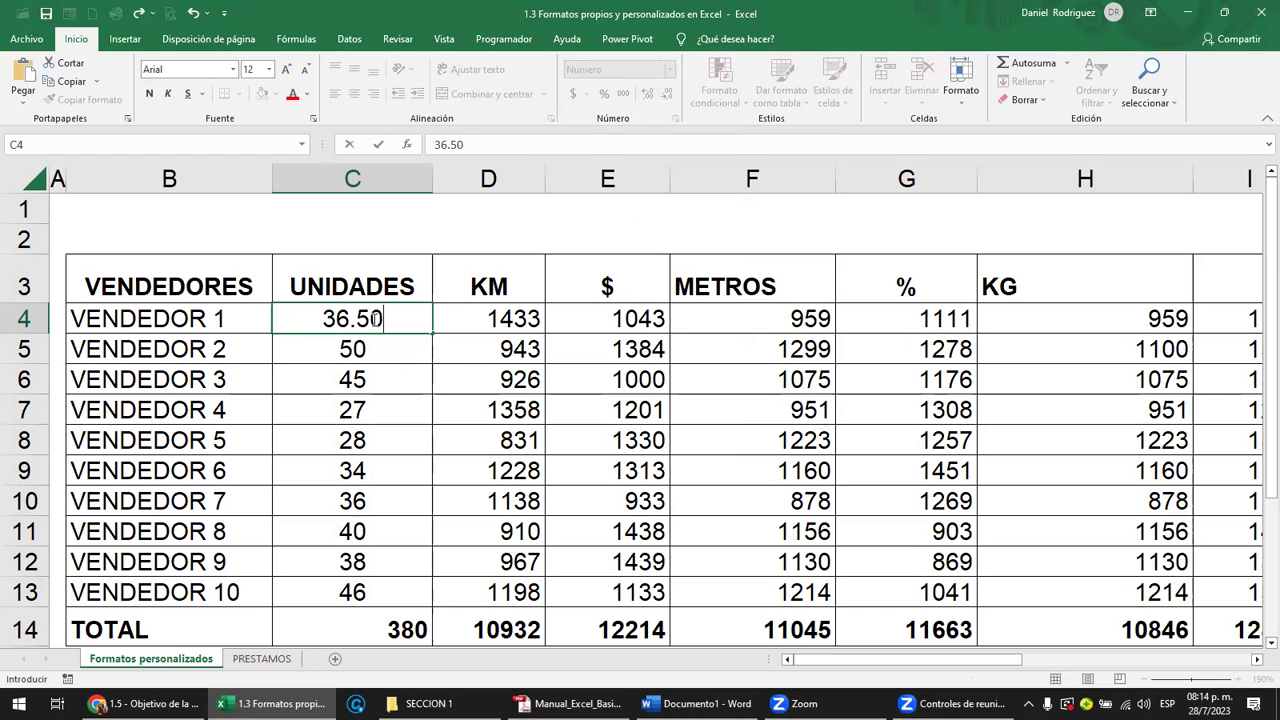
{"action": "key", "text": "Return"}
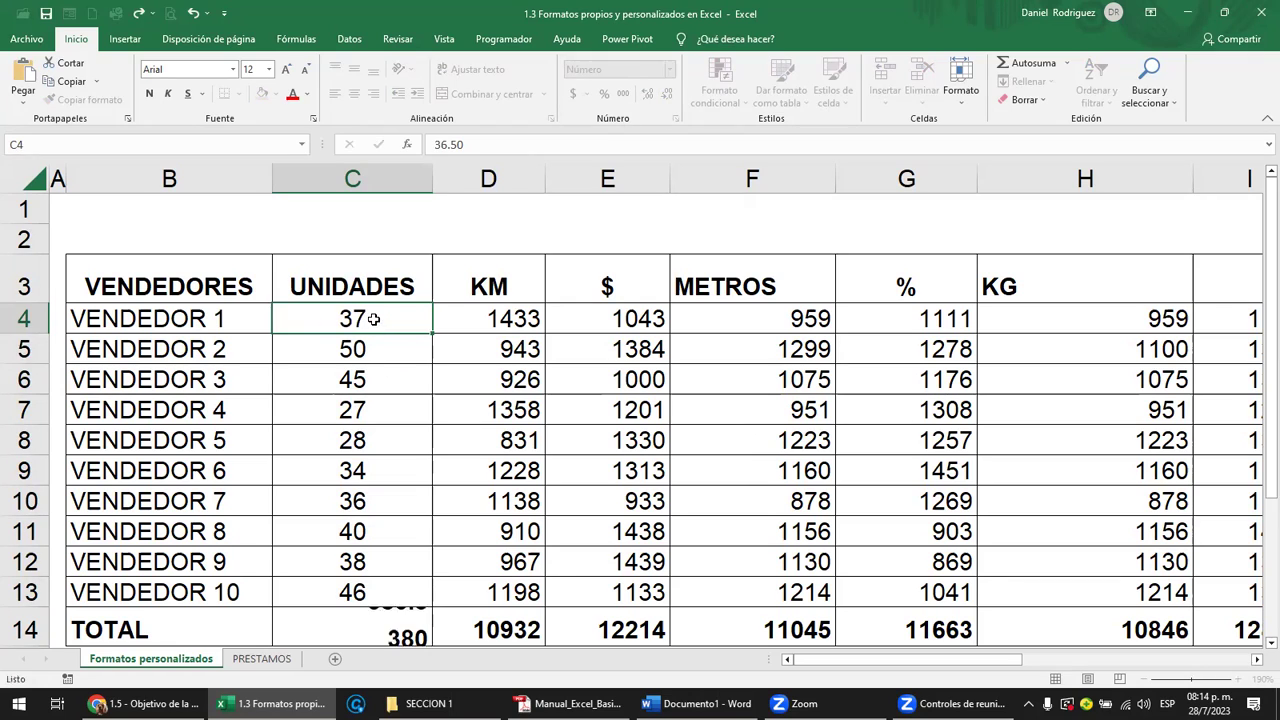
{"action": "left_click", "coordinate": [373, 318]}
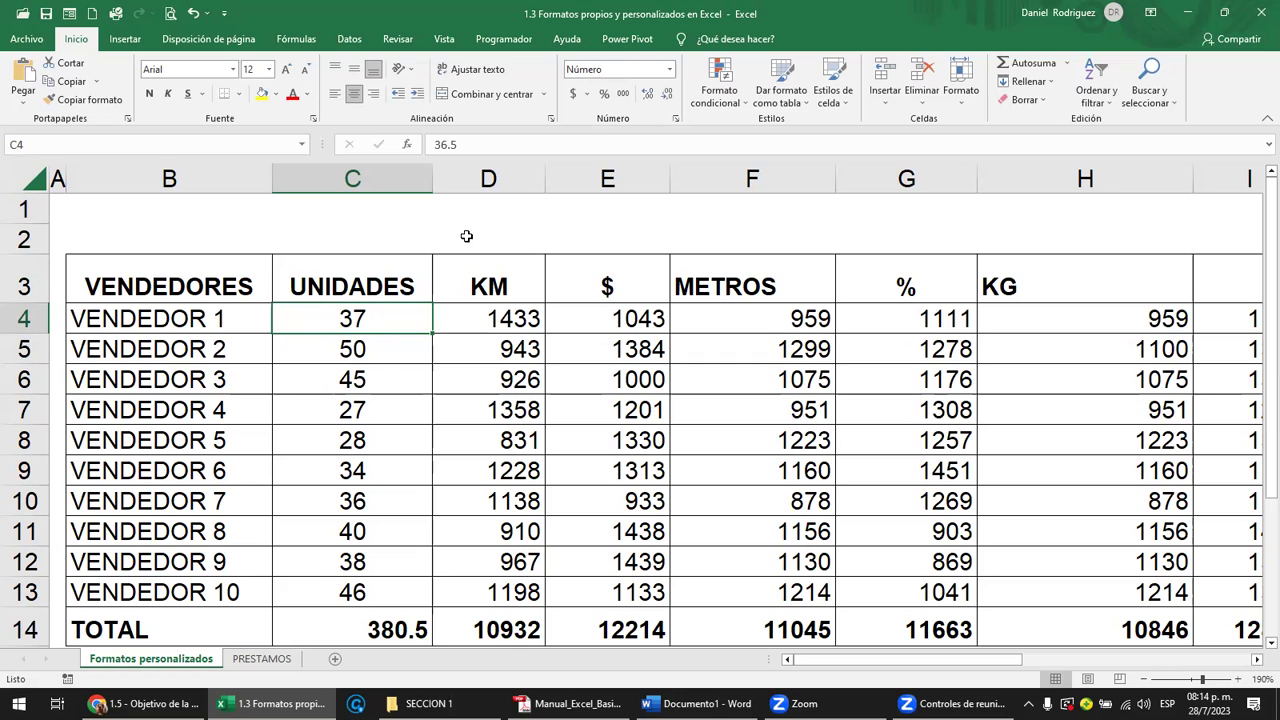
{"action": "left_click", "coordinate": [466, 145]}
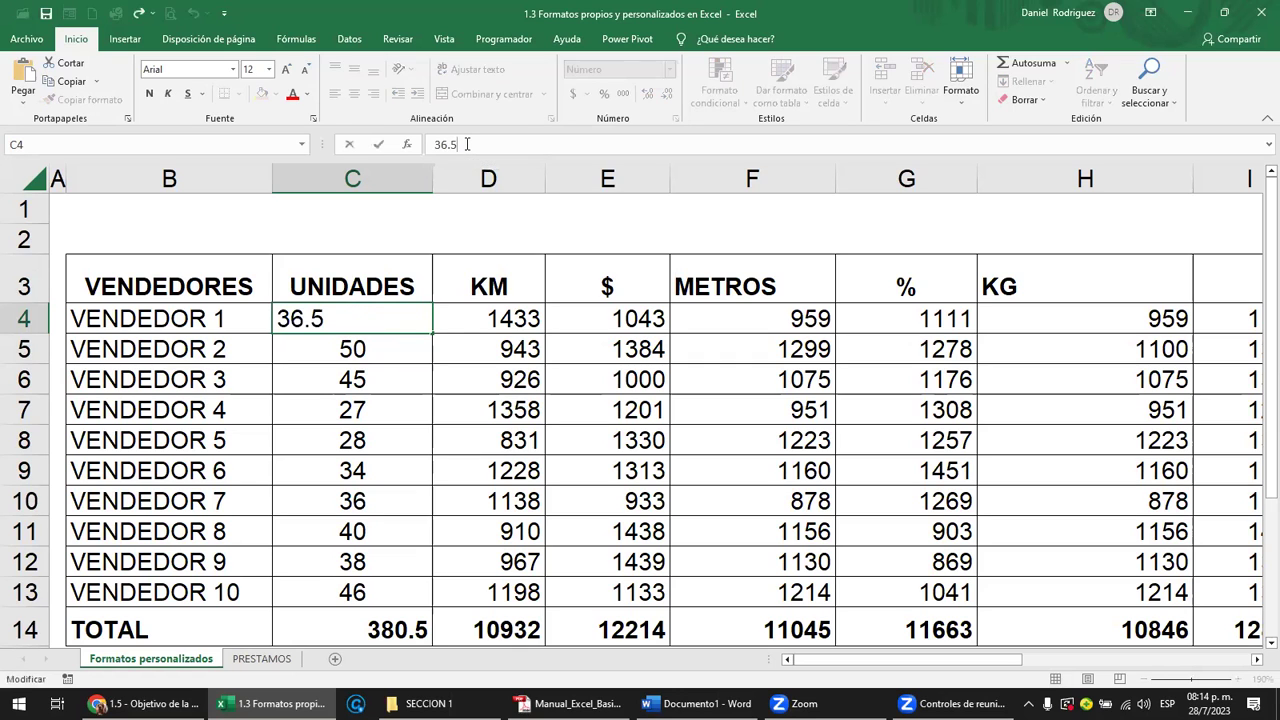
{"action": "left_click", "coordinate": [366, 322]}
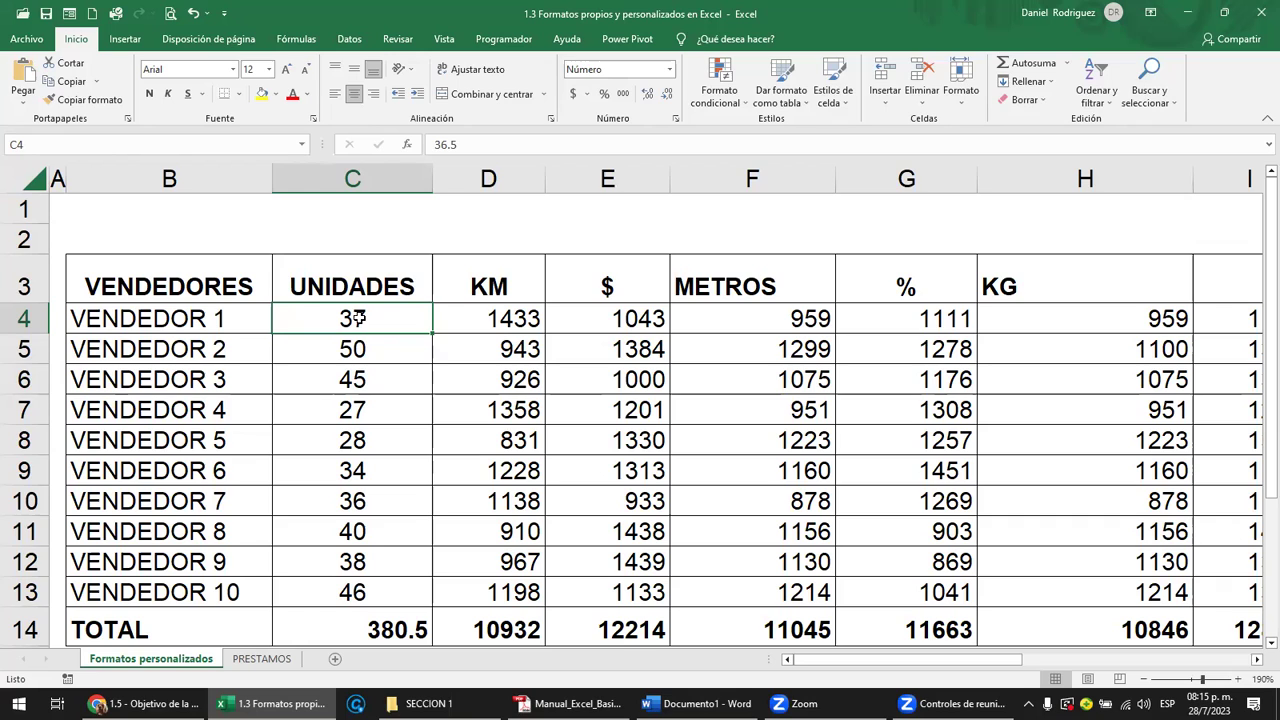
Step: Add two decimal places to the UNIDADES values C4:C13
{"action": "left_click_drag", "start_coordinate": [358, 318], "coordinate": [400, 592]}
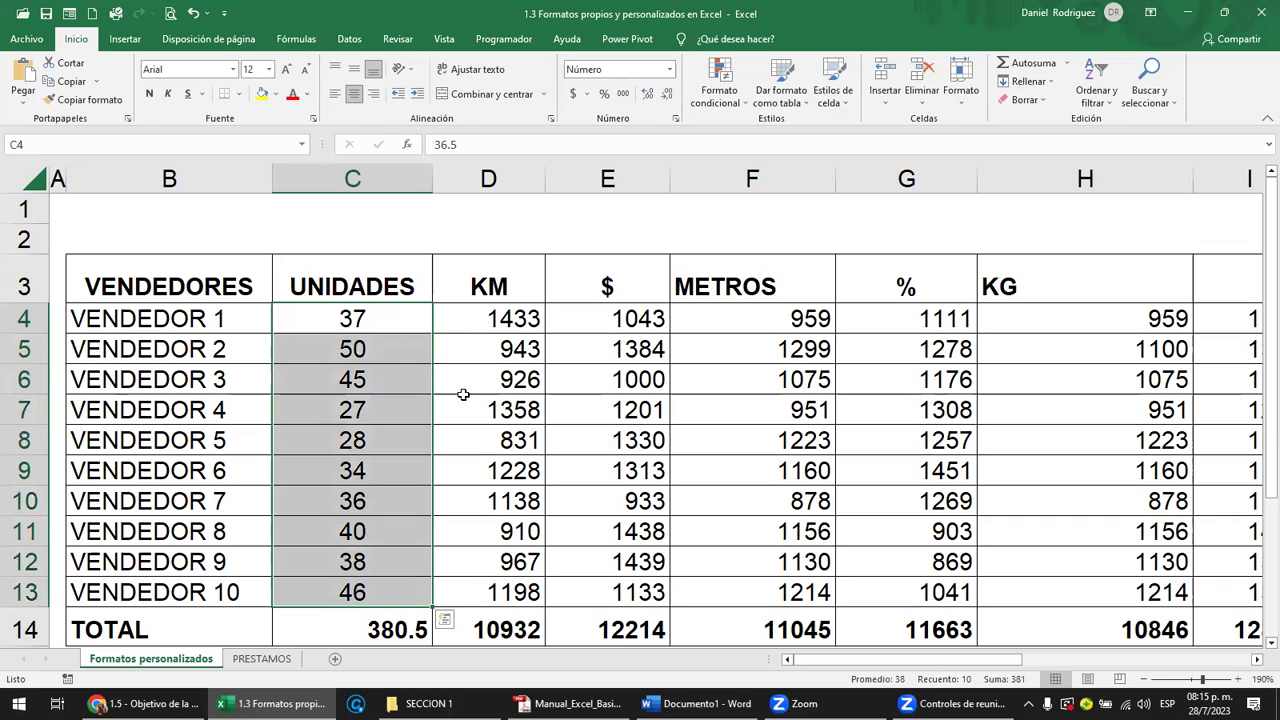
{"action": "left_click", "coordinate": [646, 94]}
{"action": "left_click", "coordinate": [646, 94]}
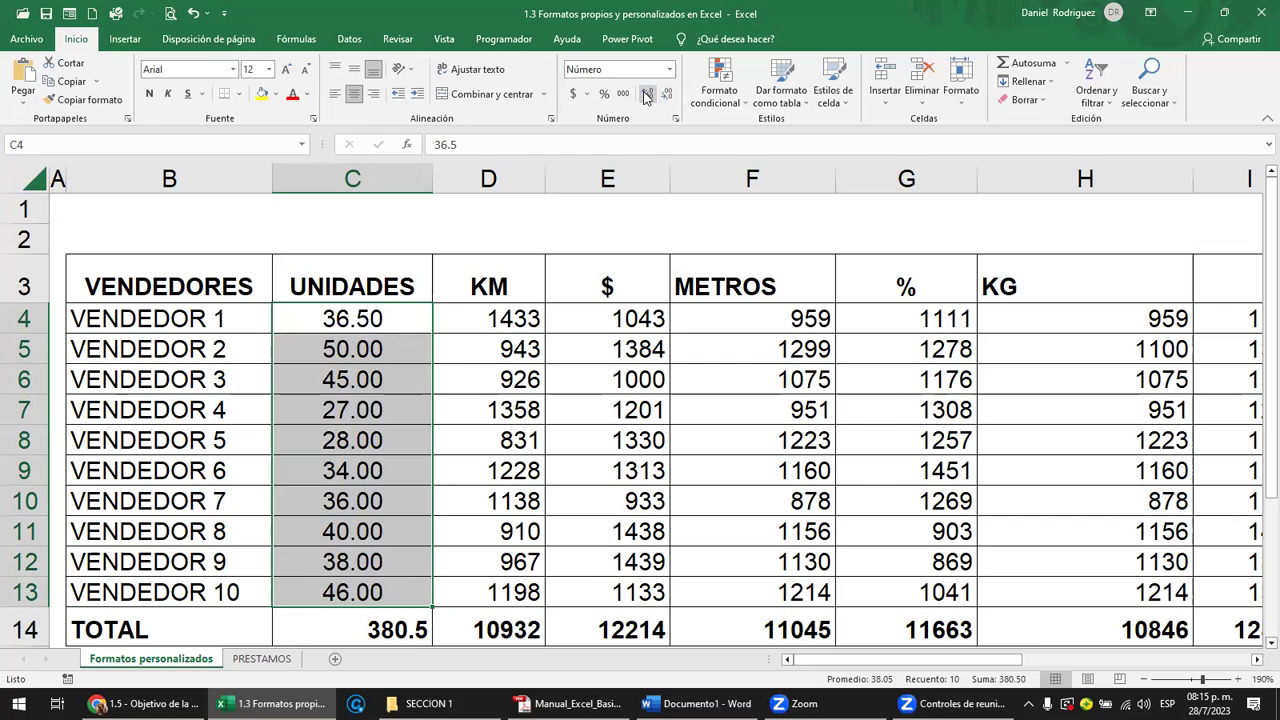
Step: Undo both added decimals and check that C4 still stores 36.5
{"action": "left_click", "coordinate": [374, 318]}
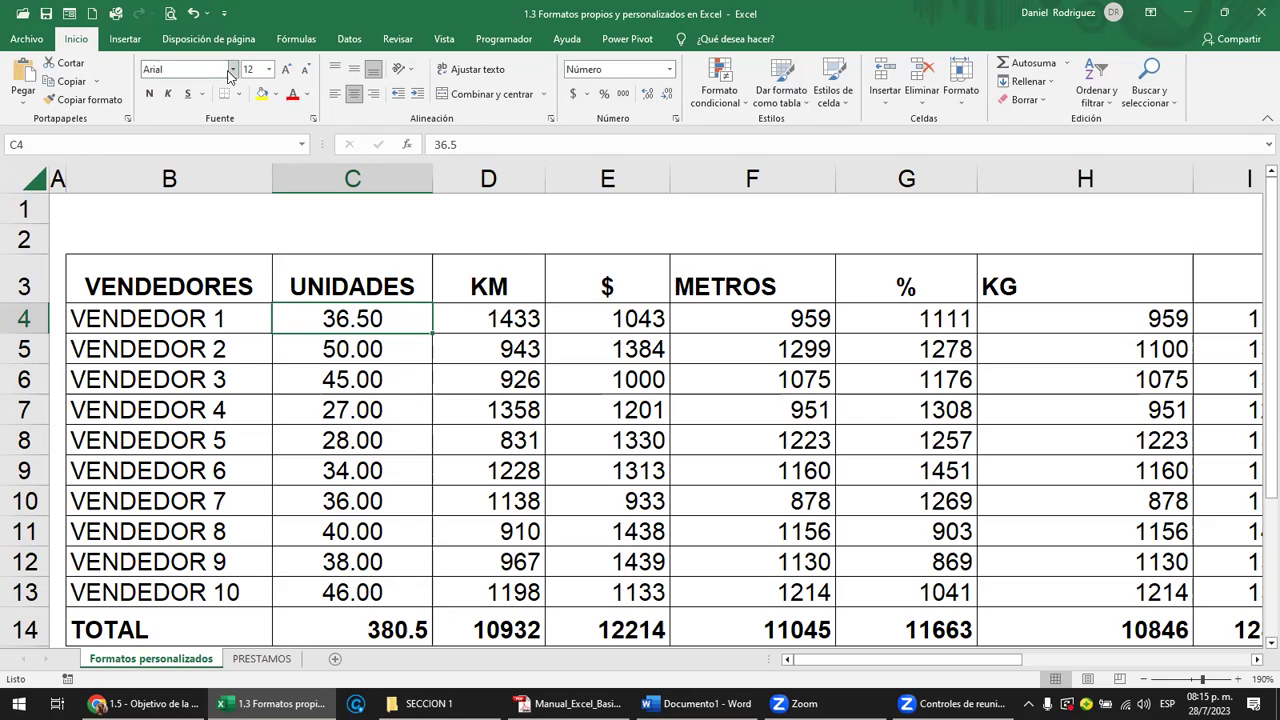
{"action": "left_click", "coordinate": [192, 14]}
{"action": "left_click", "coordinate": [192, 15]}
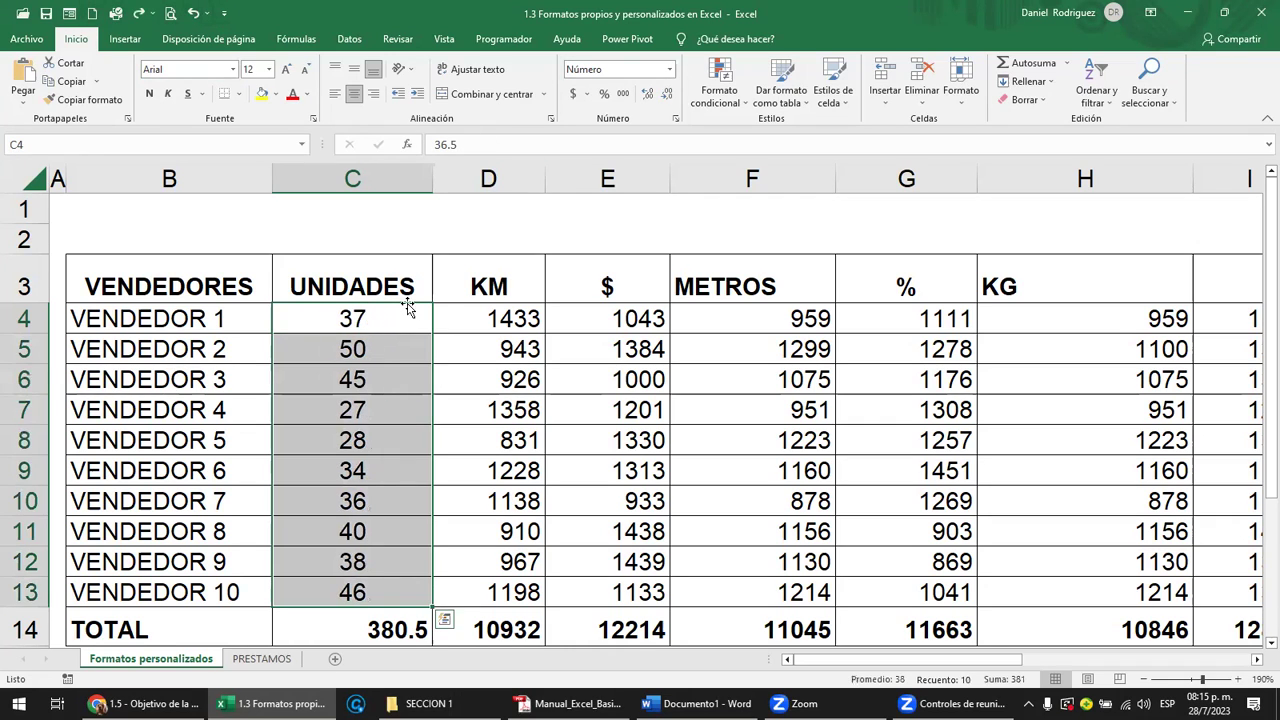
{"action": "left_click", "coordinate": [369, 321]}
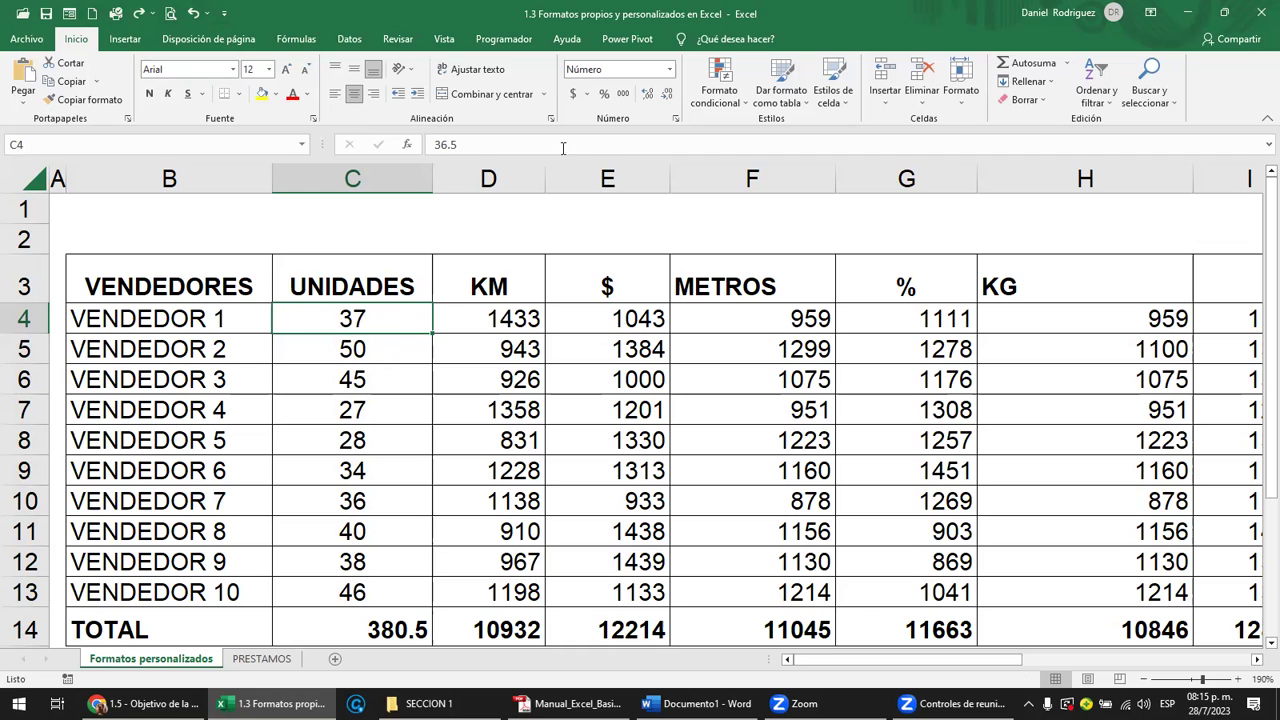
{"action": "double_click", "coordinate": [486, 145]}
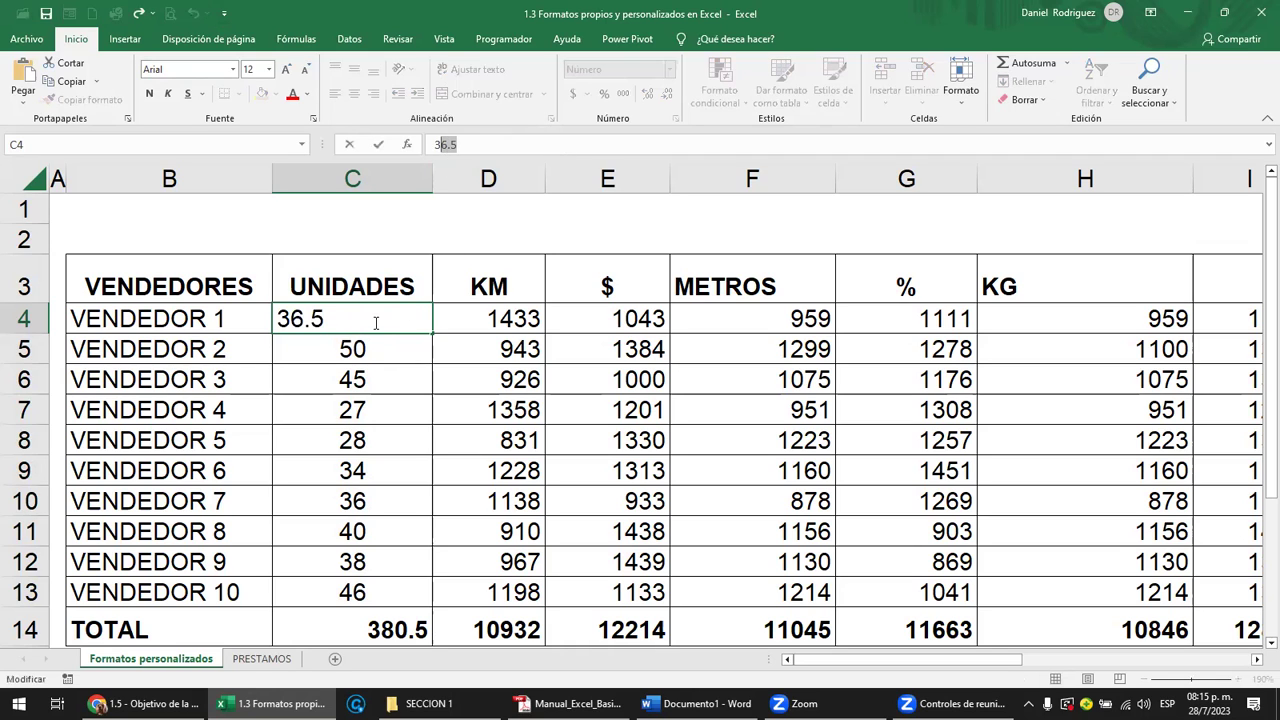
{"action": "key", "text": "Escape"}
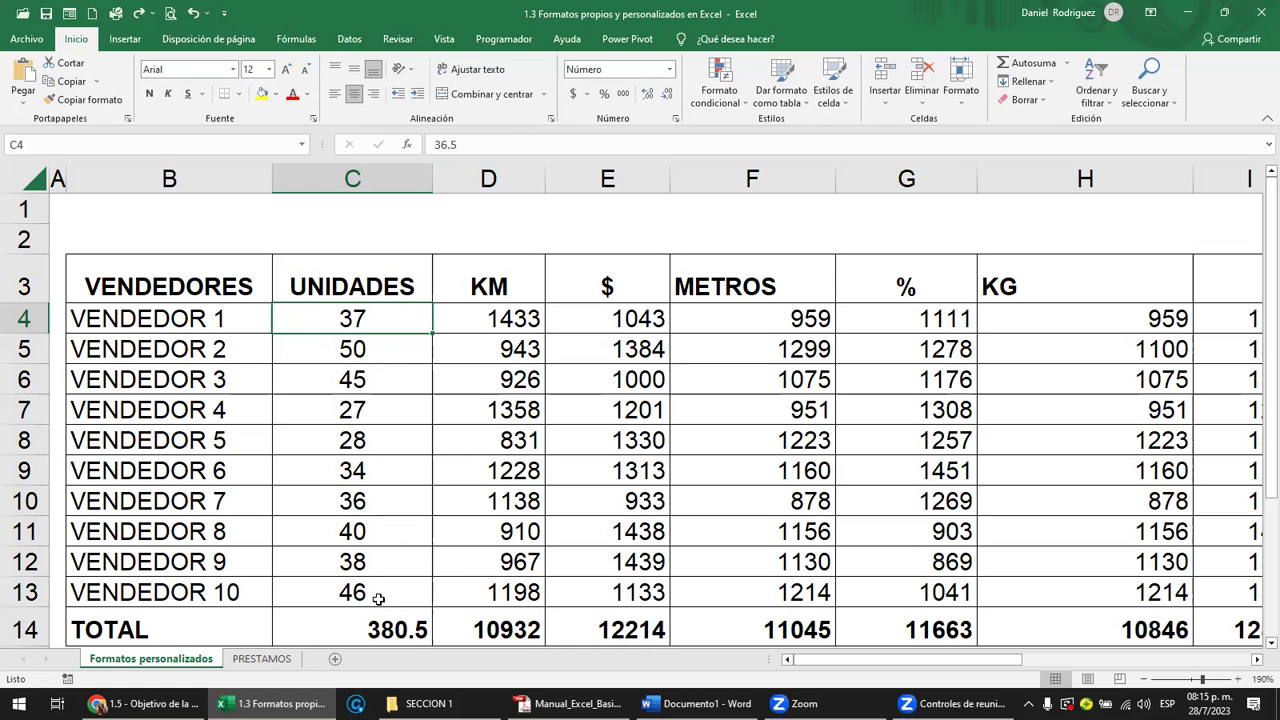
Step: Reapply two decimal places to C4:C13 so VENDEDOR 1 reads 36.50
{"action": "left_click_drag", "start_coordinate": [347, 319], "coordinate": [360, 590]}
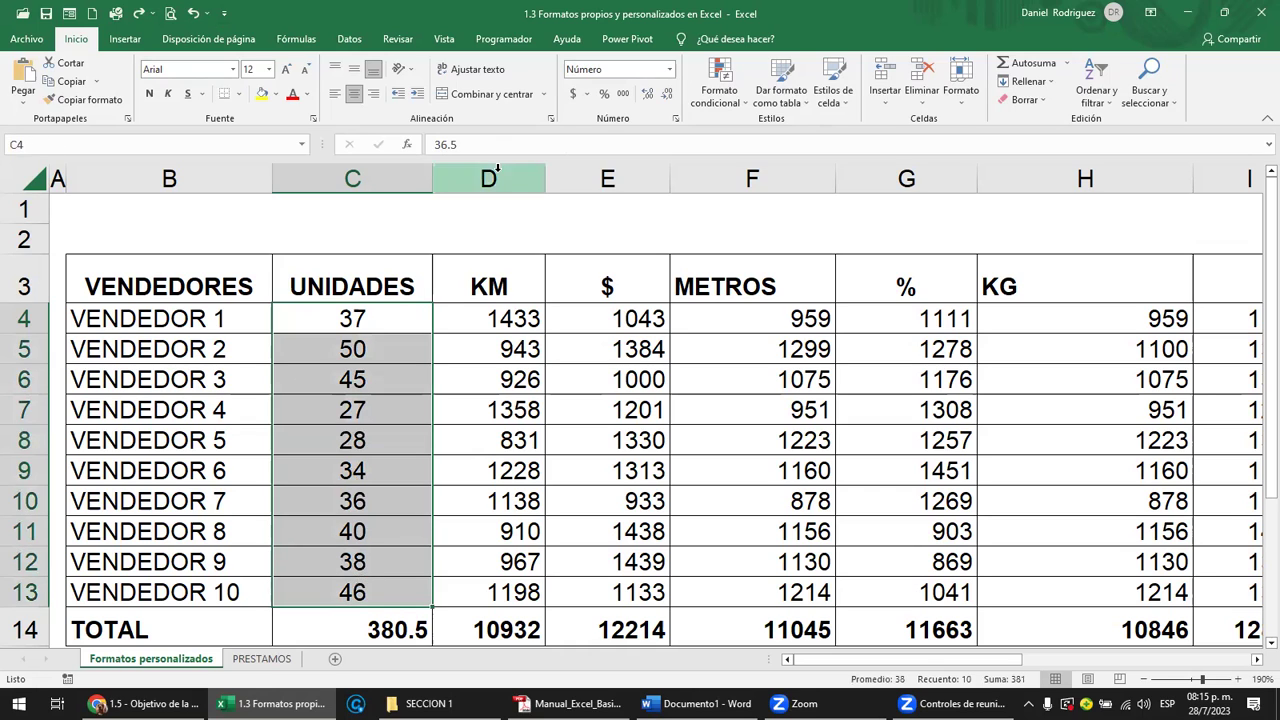
{"action": "left_click", "coordinate": [645, 96]}
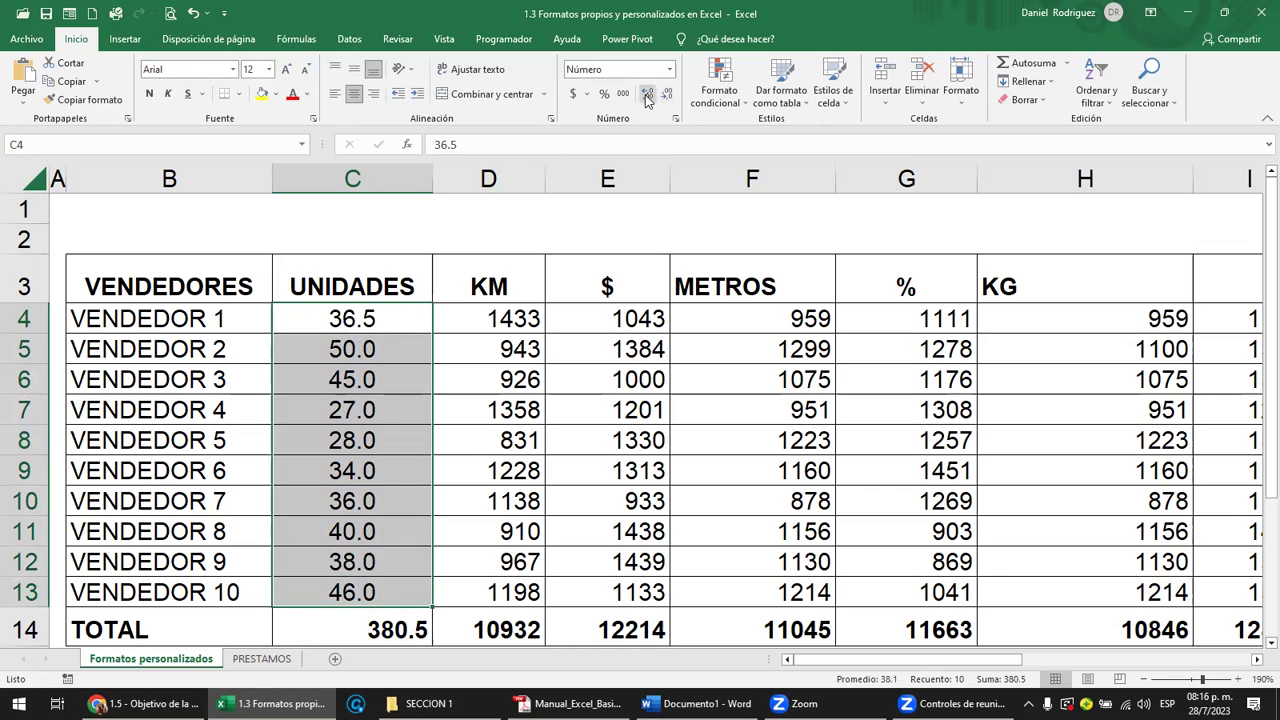
{"action": "left_click", "coordinate": [649, 96]}
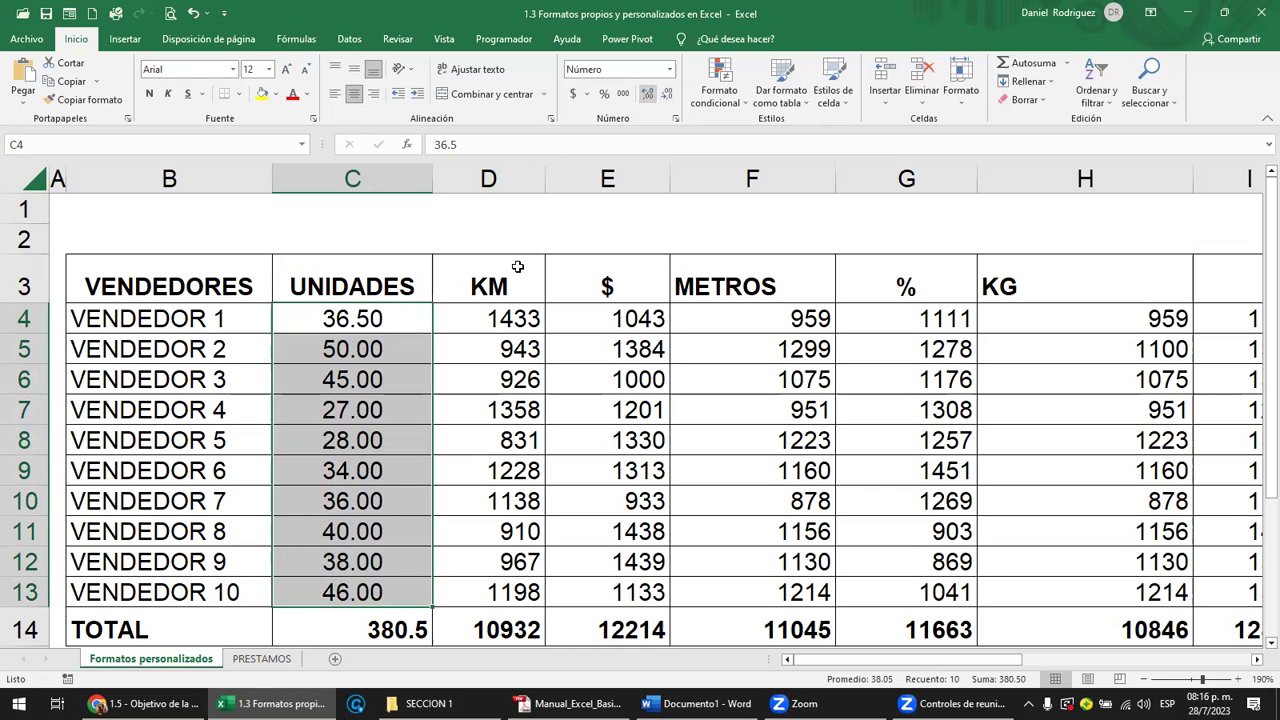
{"action": "left_click", "coordinate": [326, 318]}
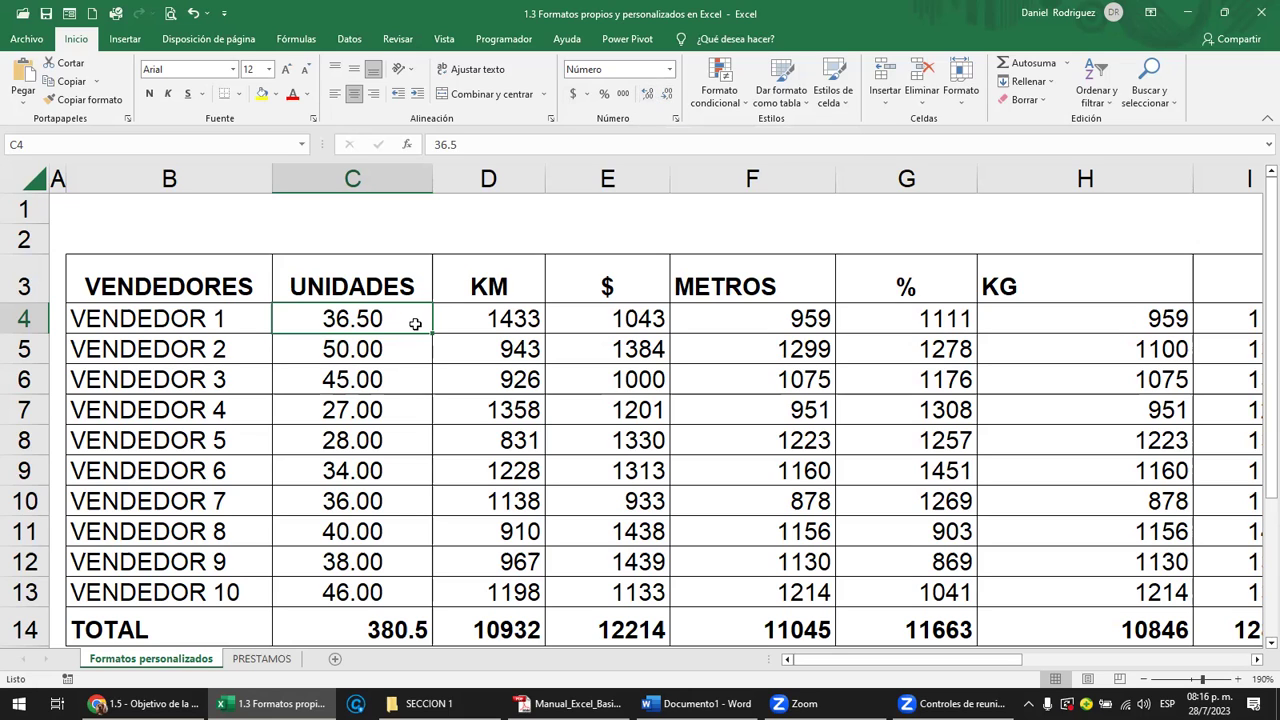
{"action": "type", "text": "36.5555555"}
{"action": "key", "text": "Return"}
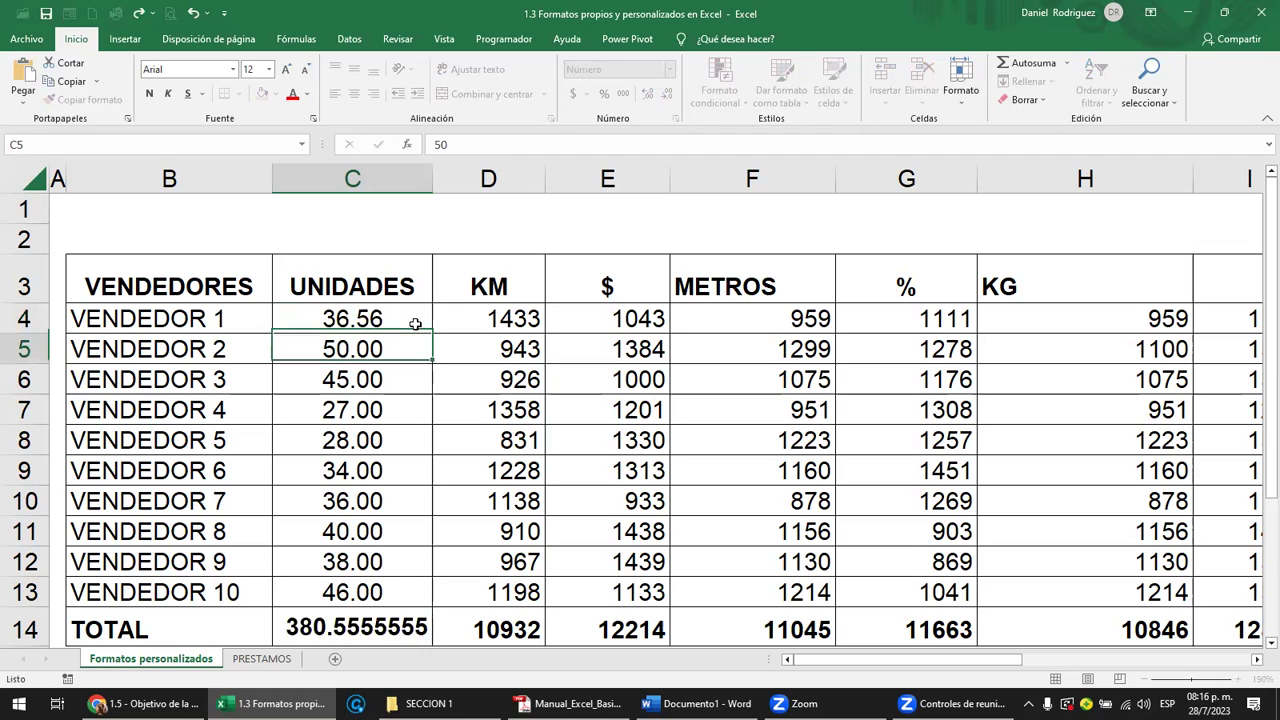
{"action": "left_click", "coordinate": [395, 318]}
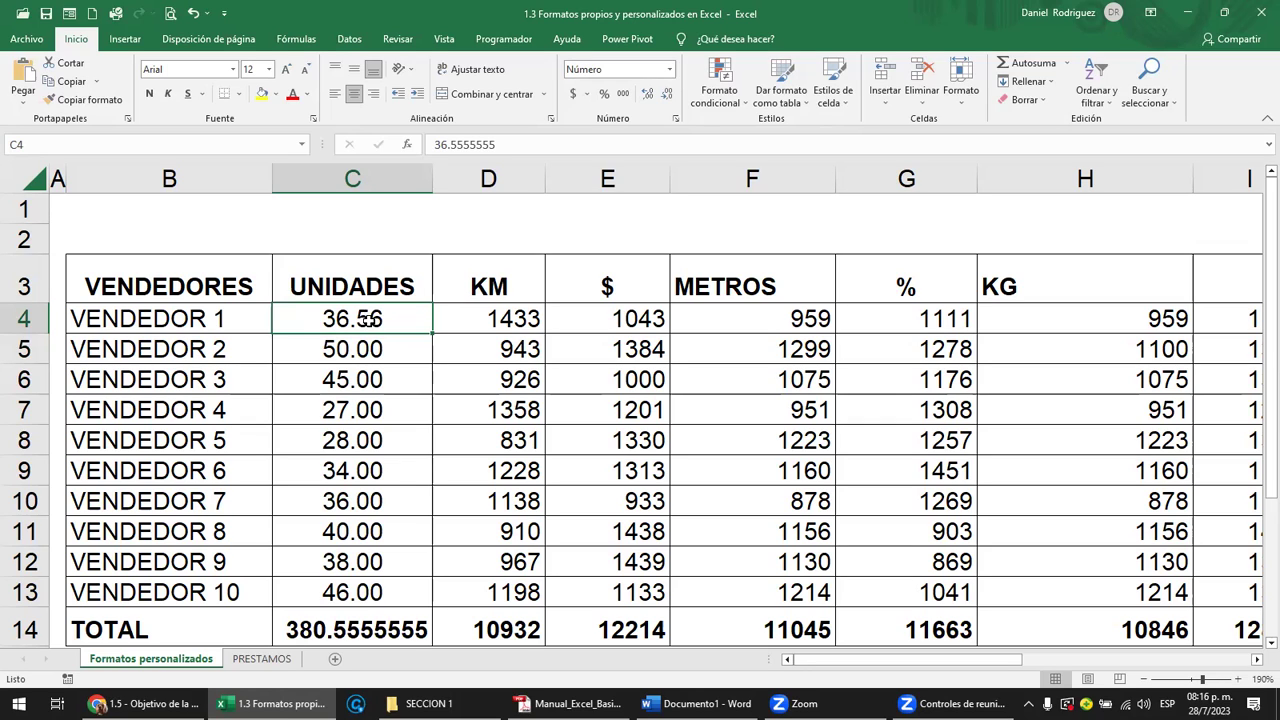
{"action": "left_click", "coordinate": [648, 94]}
{"action": "left_click", "coordinate": [648, 94]}
{"action": "left_click", "coordinate": [648, 94]}
{"action": "left_click", "coordinate": [648, 94]}
{"action": "left_click", "coordinate": [648, 94]}
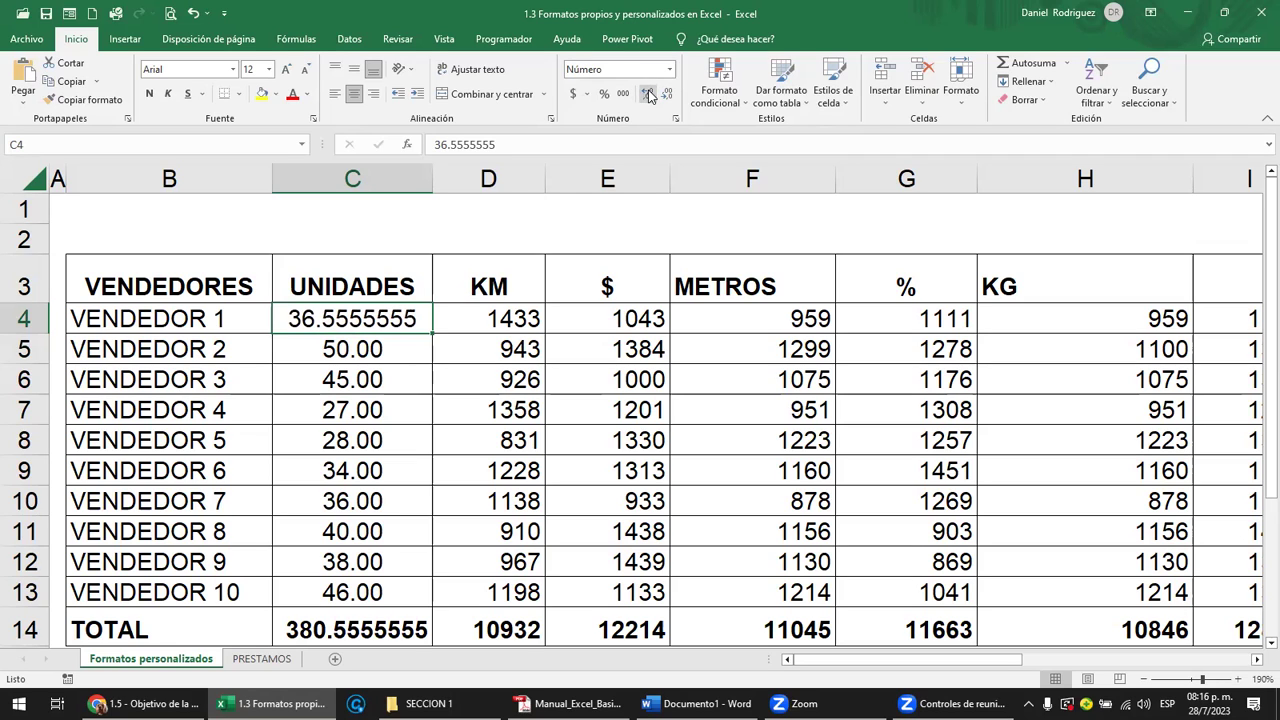
{"action": "left_click", "coordinate": [667, 95]}
{"action": "left_click", "coordinate": [667, 95]}
{"action": "left_click", "coordinate": [667, 95]}
{"action": "left_click", "coordinate": [667, 95]}
{"action": "left_click", "coordinate": [668, 95]}
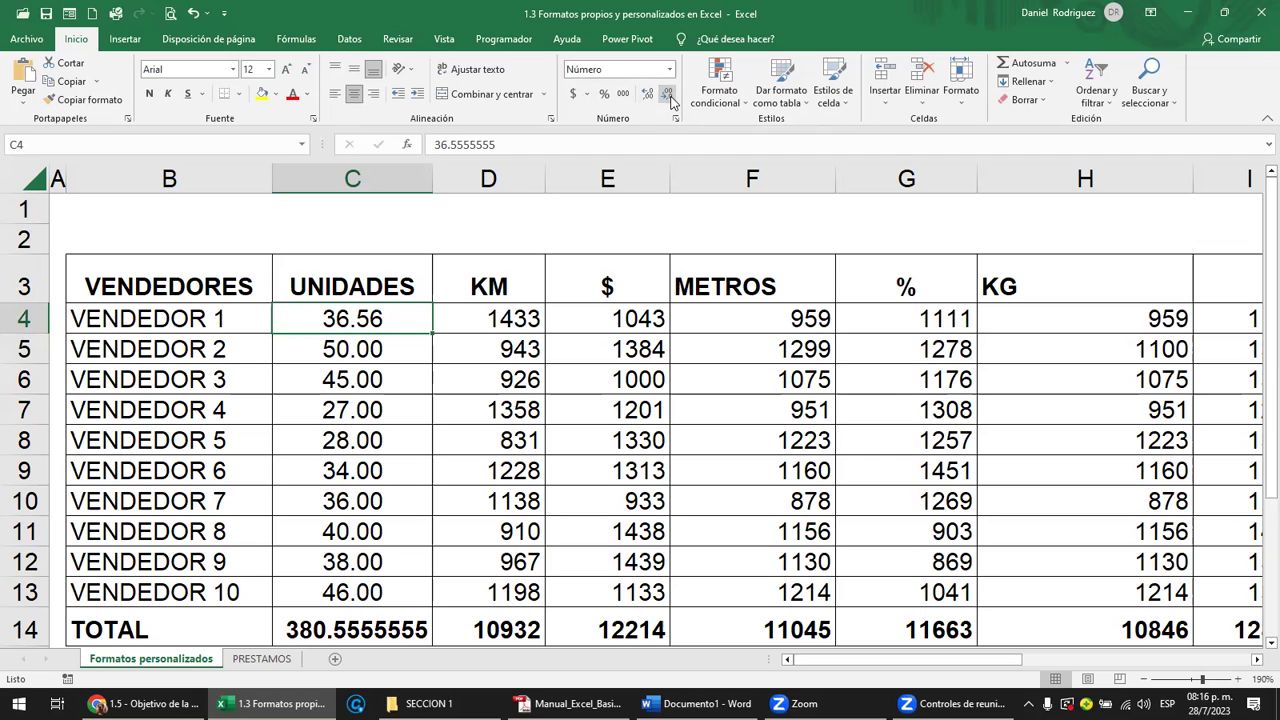
{"action": "double_click", "coordinate": [357, 322]}
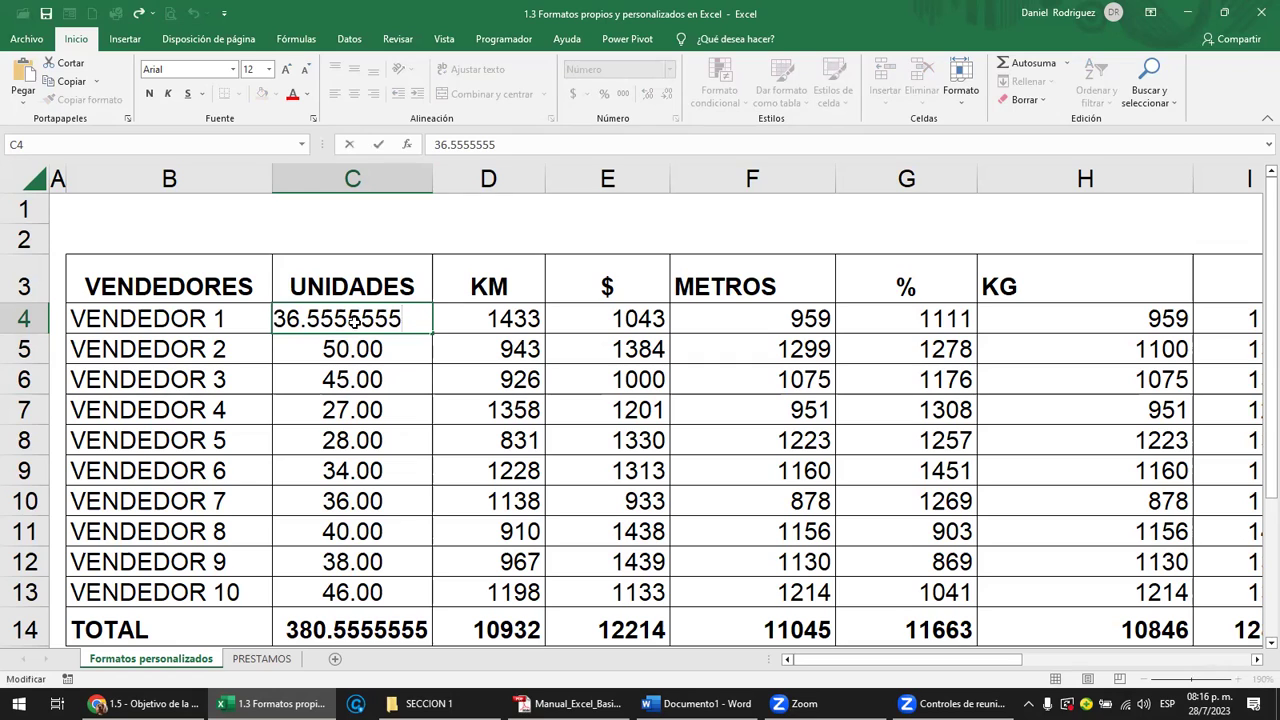
{"action": "key", "text": "Escape"}
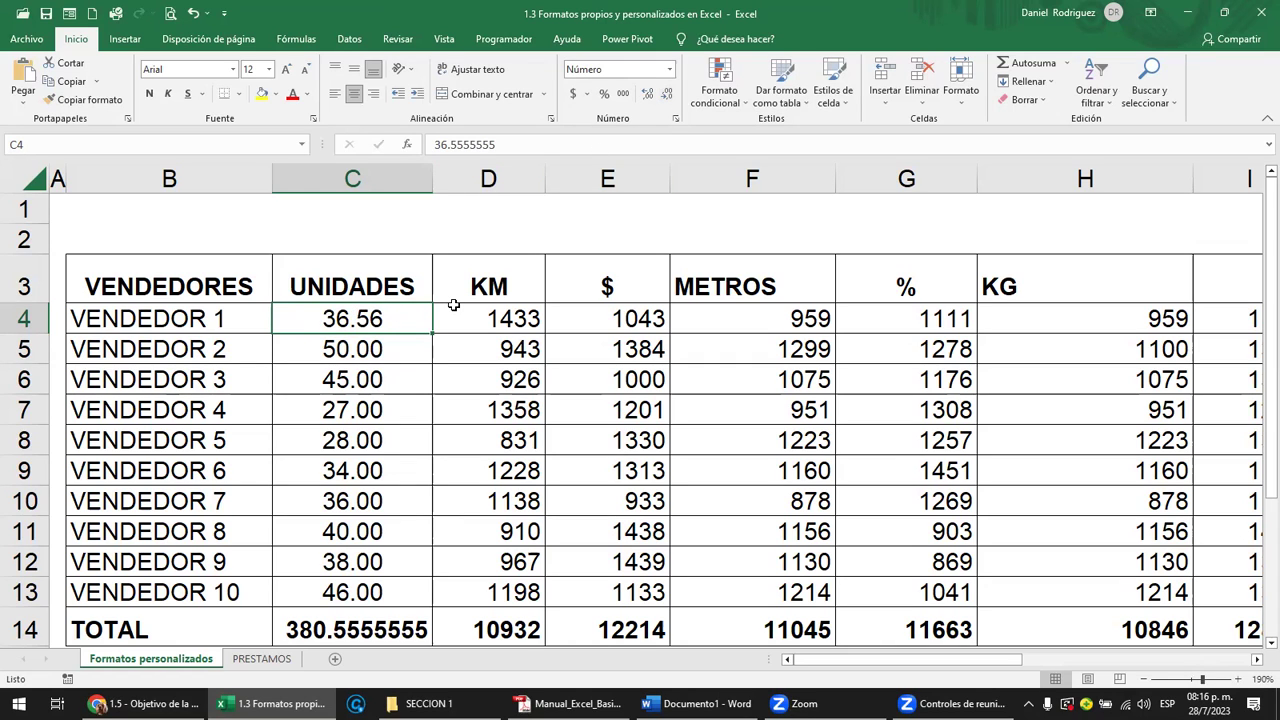
{"action": "type", "text": "36.5"}
{"action": "key", "text": "Return"}
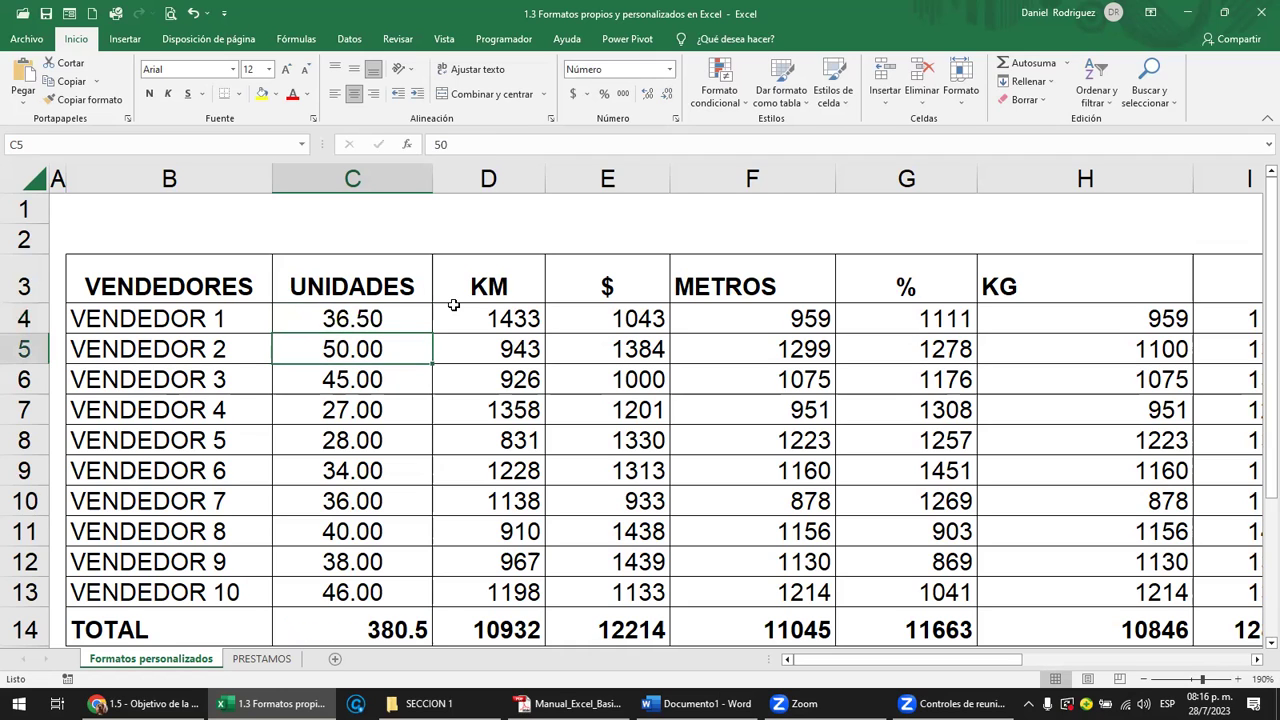
{"action": "left_click", "coordinate": [391, 330]}
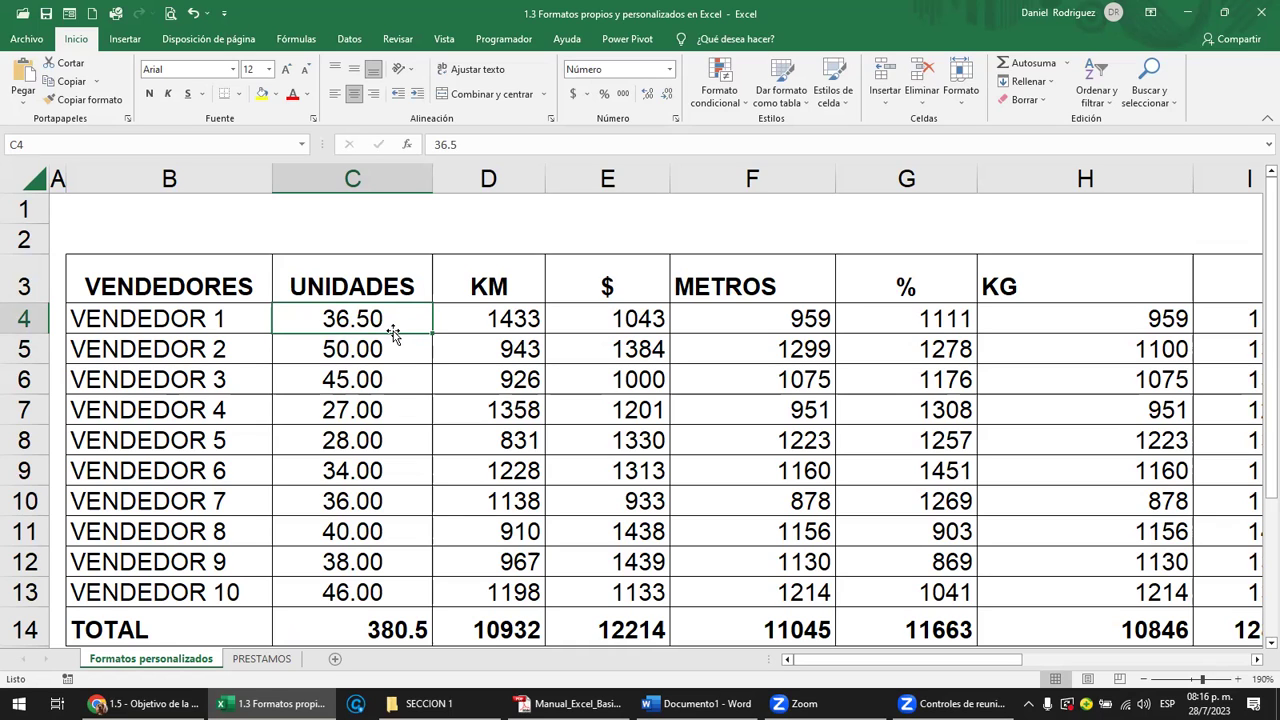
{"action": "left_click", "coordinate": [499, 320]}
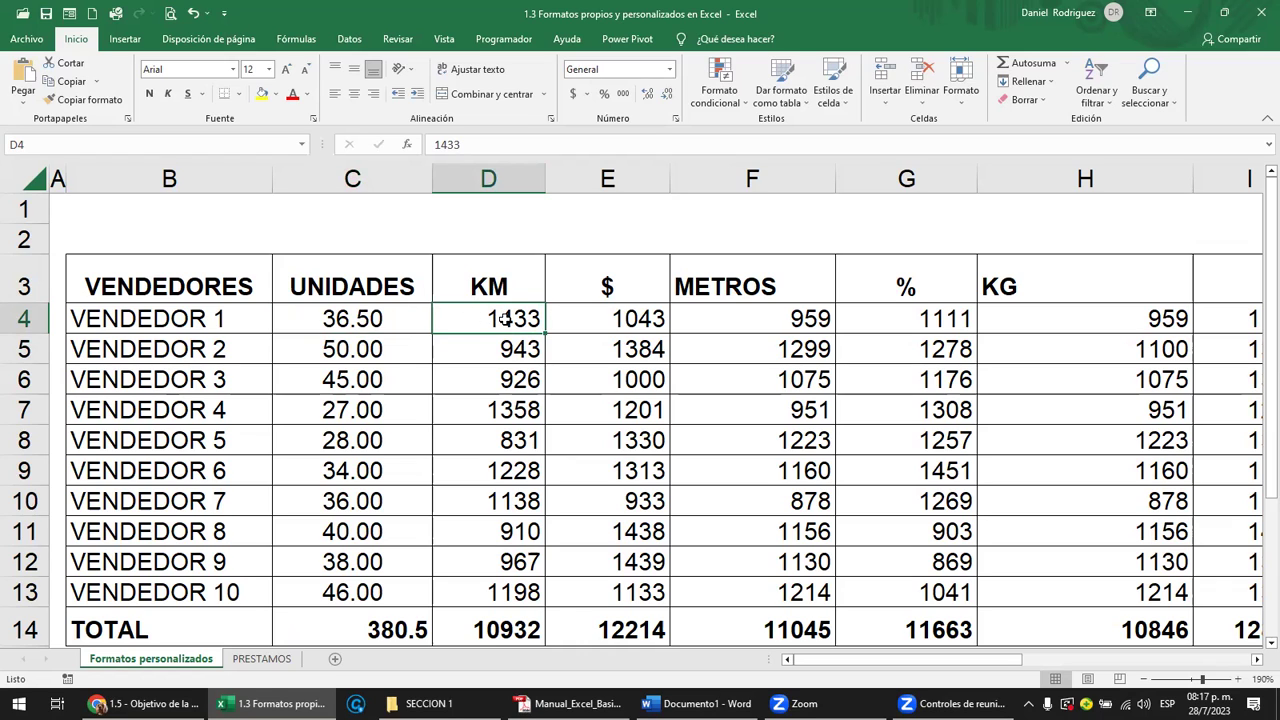
{"action": "left_click", "coordinate": [510, 350]}
{"action": "left_click", "coordinate": [502, 381]}
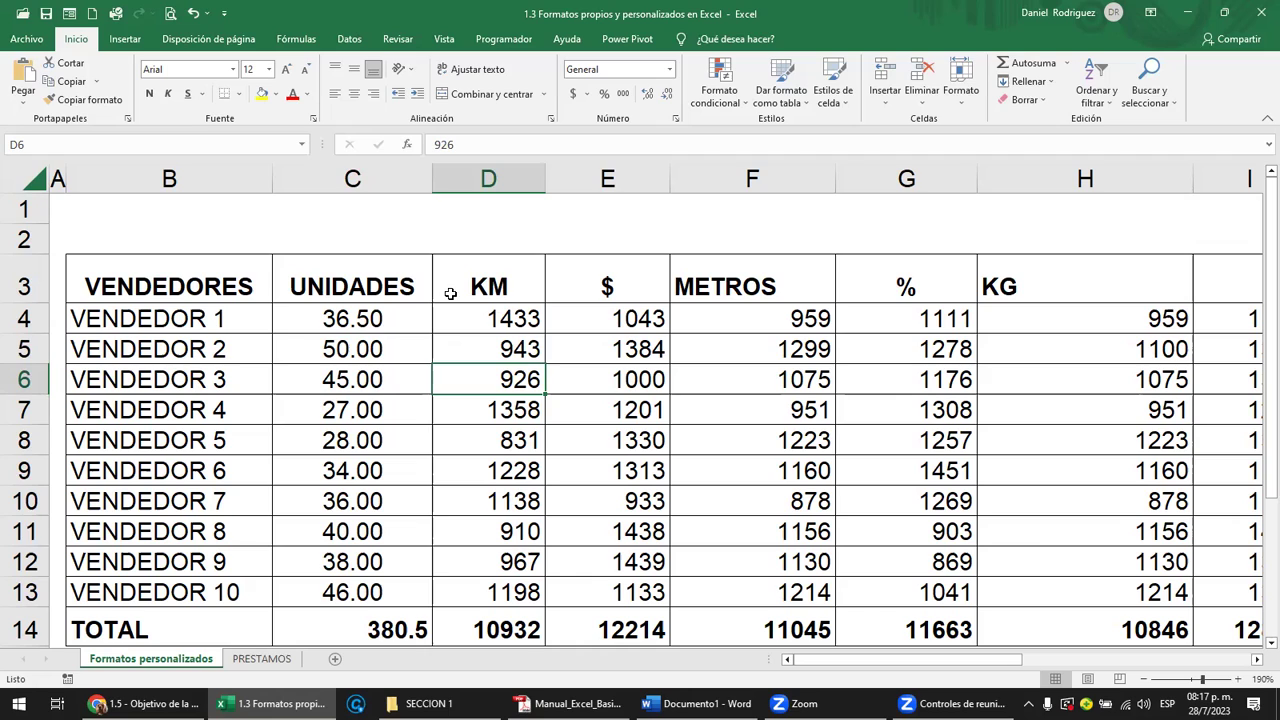
{"action": "left_click", "coordinate": [505, 318]}
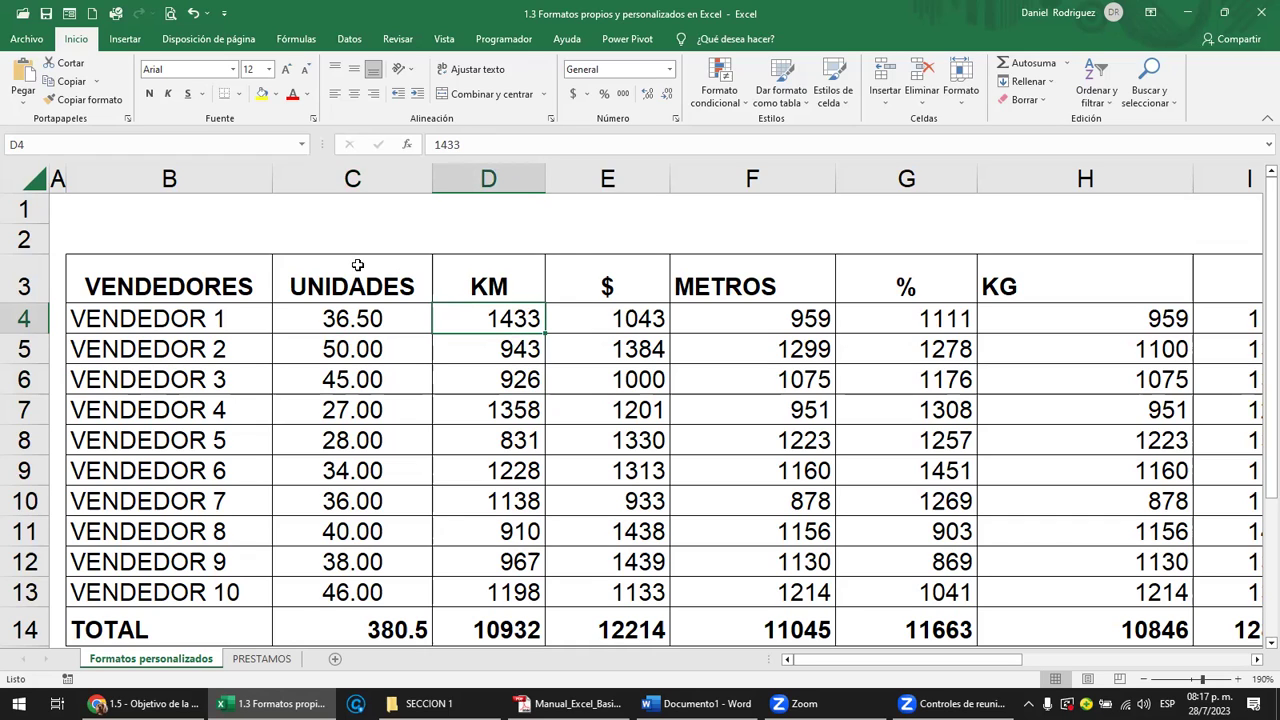
Step: Remove both decimal places from C4 so it displays 37
{"action": "left_click", "coordinate": [352, 318]}
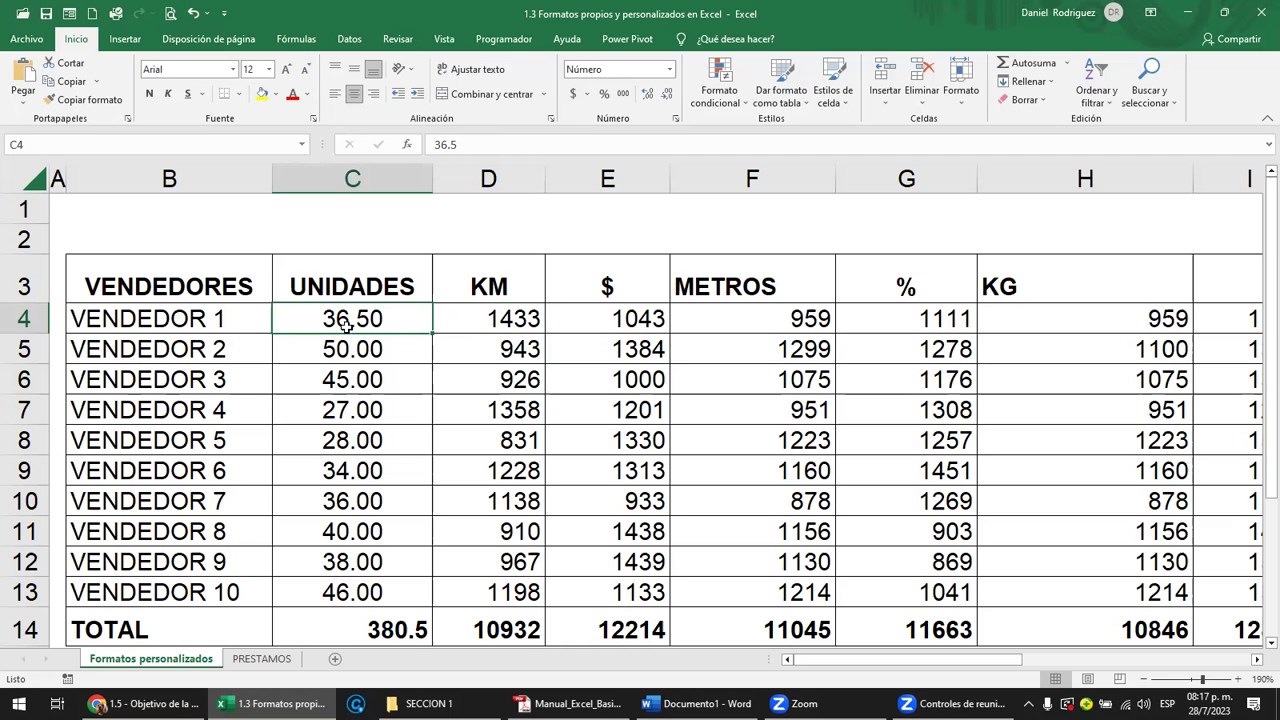
{"action": "left_click", "coordinate": [473, 144]}
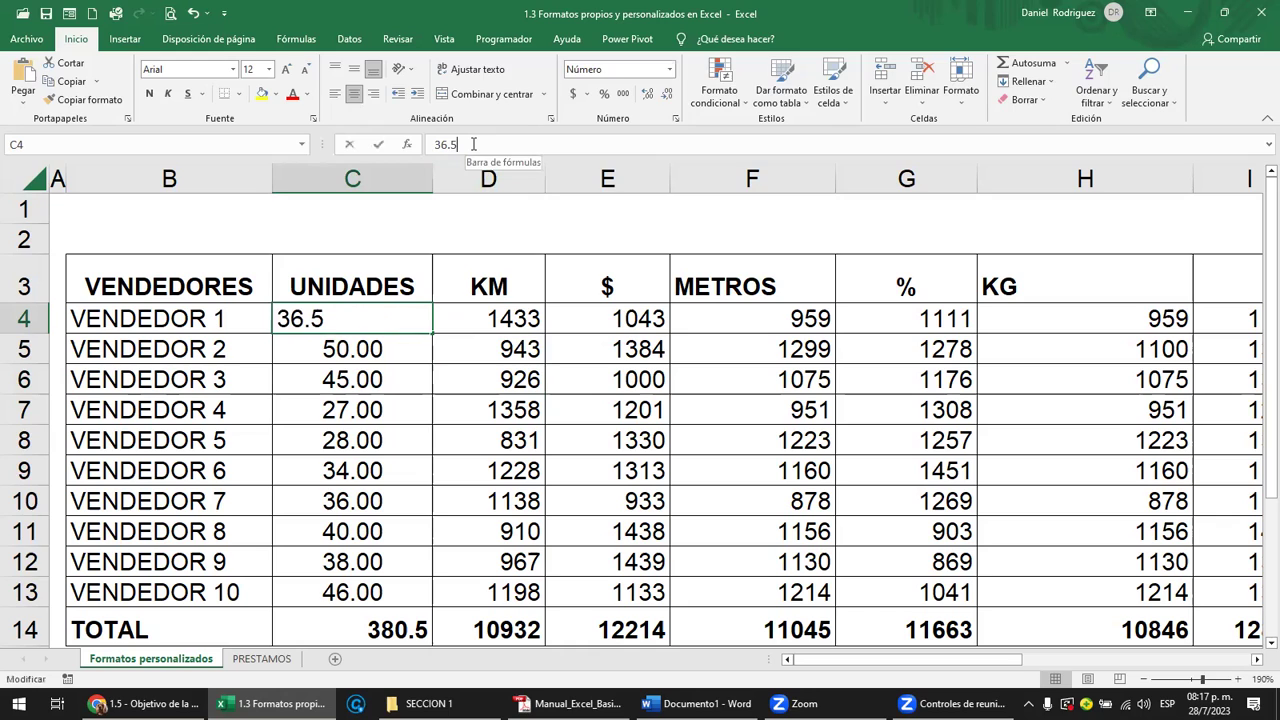
{"action": "left_click", "coordinate": [350, 349]}
{"action": "left_click", "coordinate": [390, 319]}
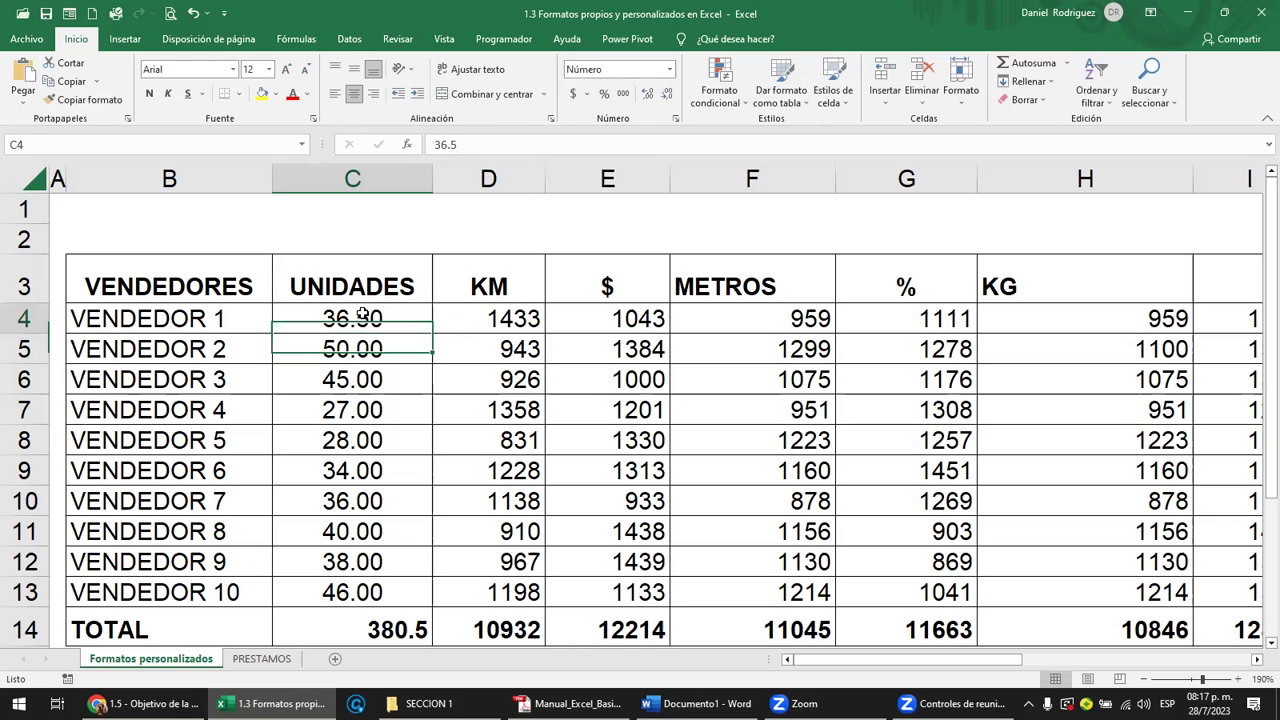
{"action": "left_click", "coordinate": [667, 96]}
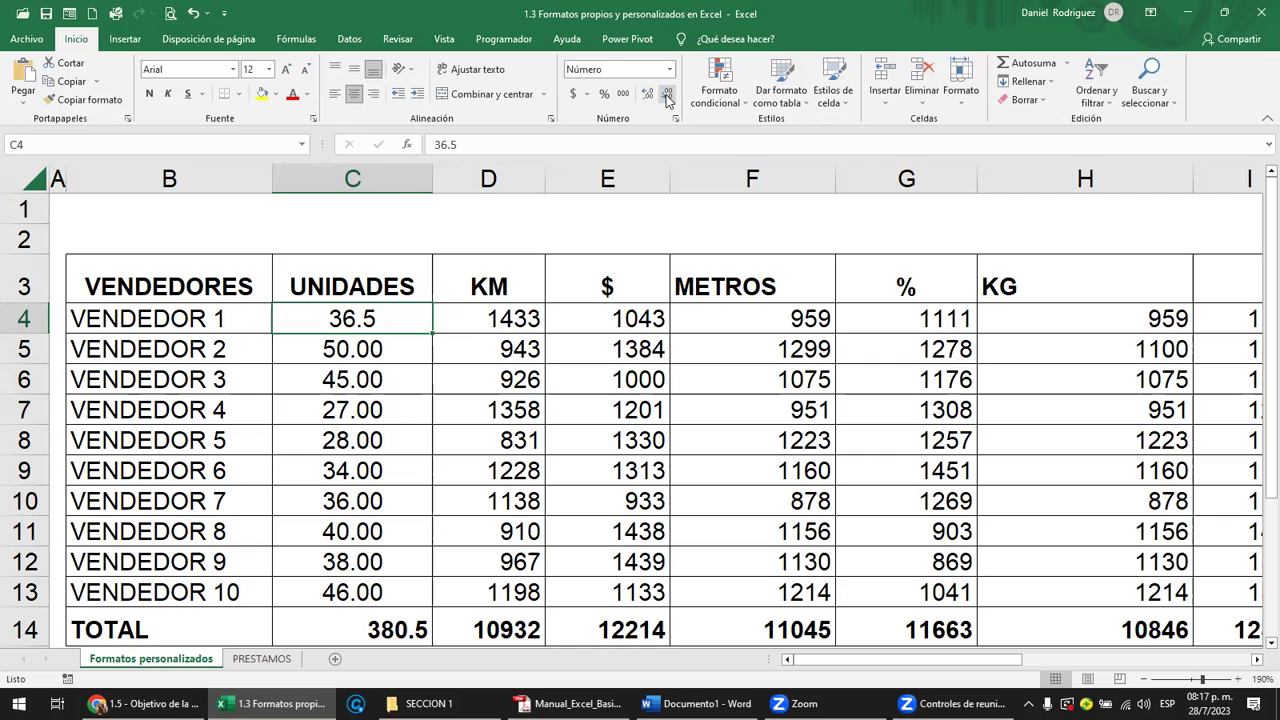
{"action": "left_click", "coordinate": [667, 96]}
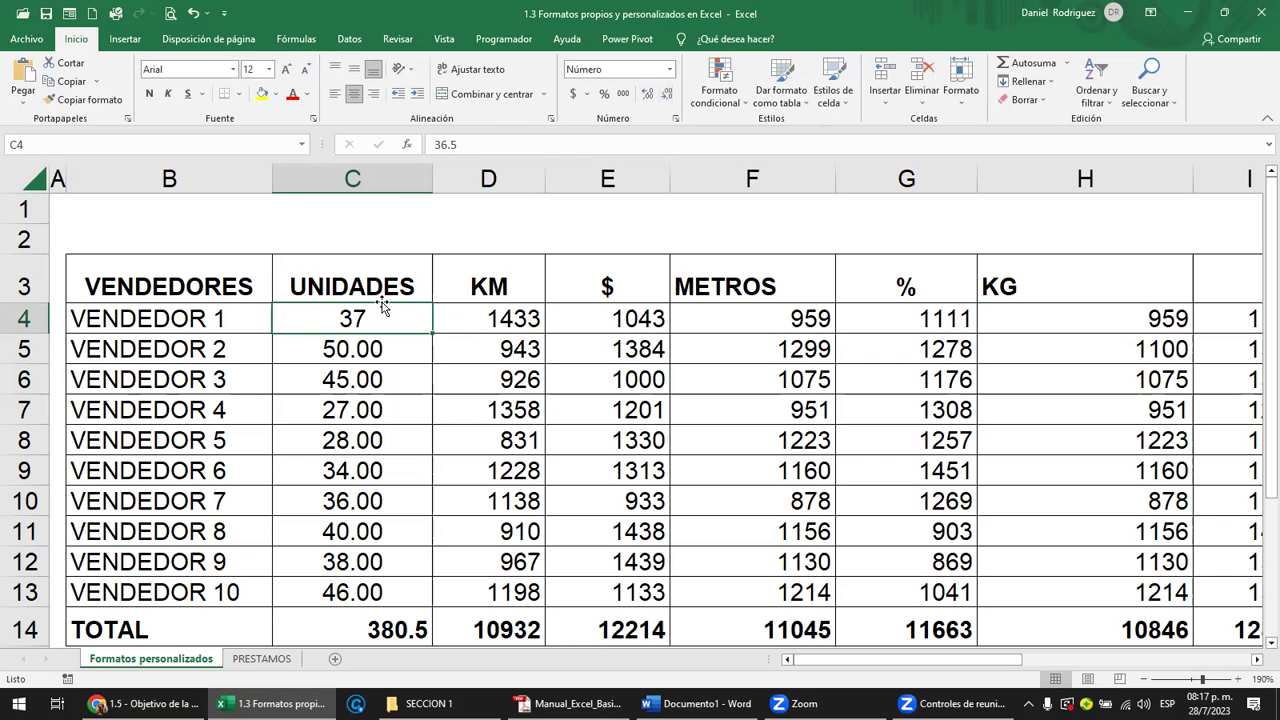
Step: Inspect D4's KM value 1433 in the formula bar without changing it
{"action": "left_click", "coordinate": [503, 318]}
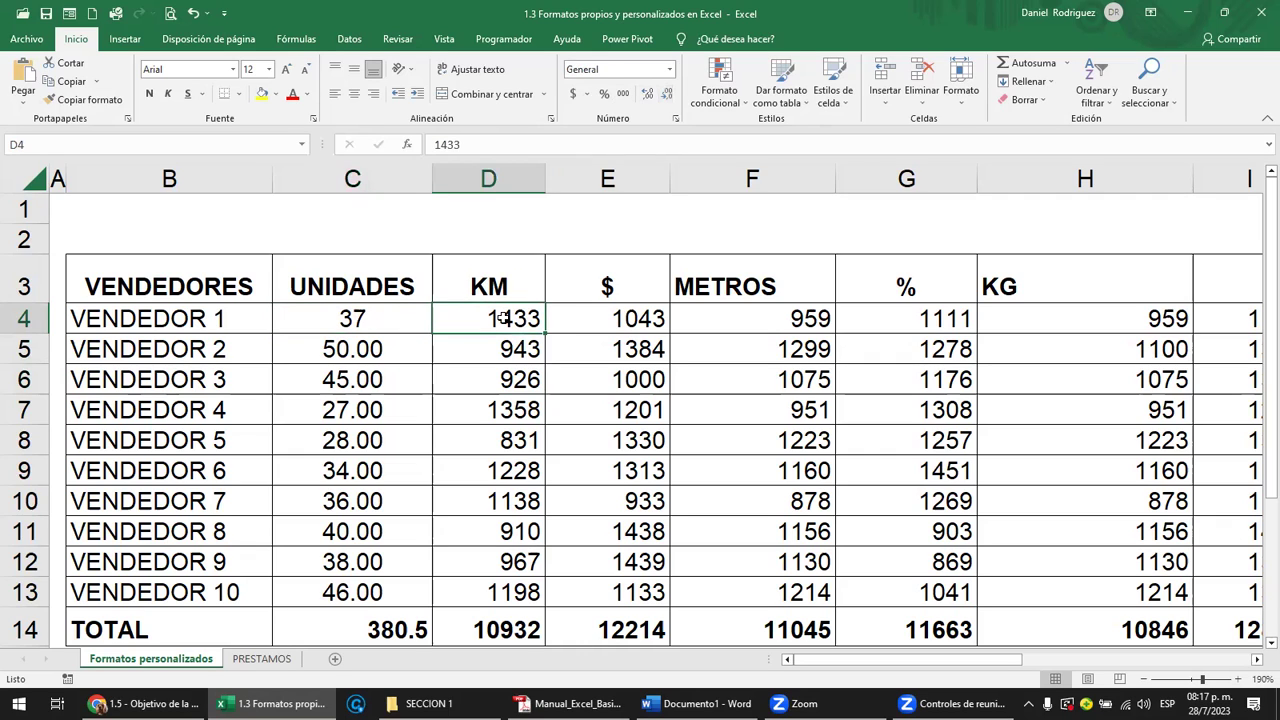
{"action": "left_click", "coordinate": [472, 143]}
{"action": "left_click_drag", "start_coordinate": [465, 144], "coordinate": [433, 144]}
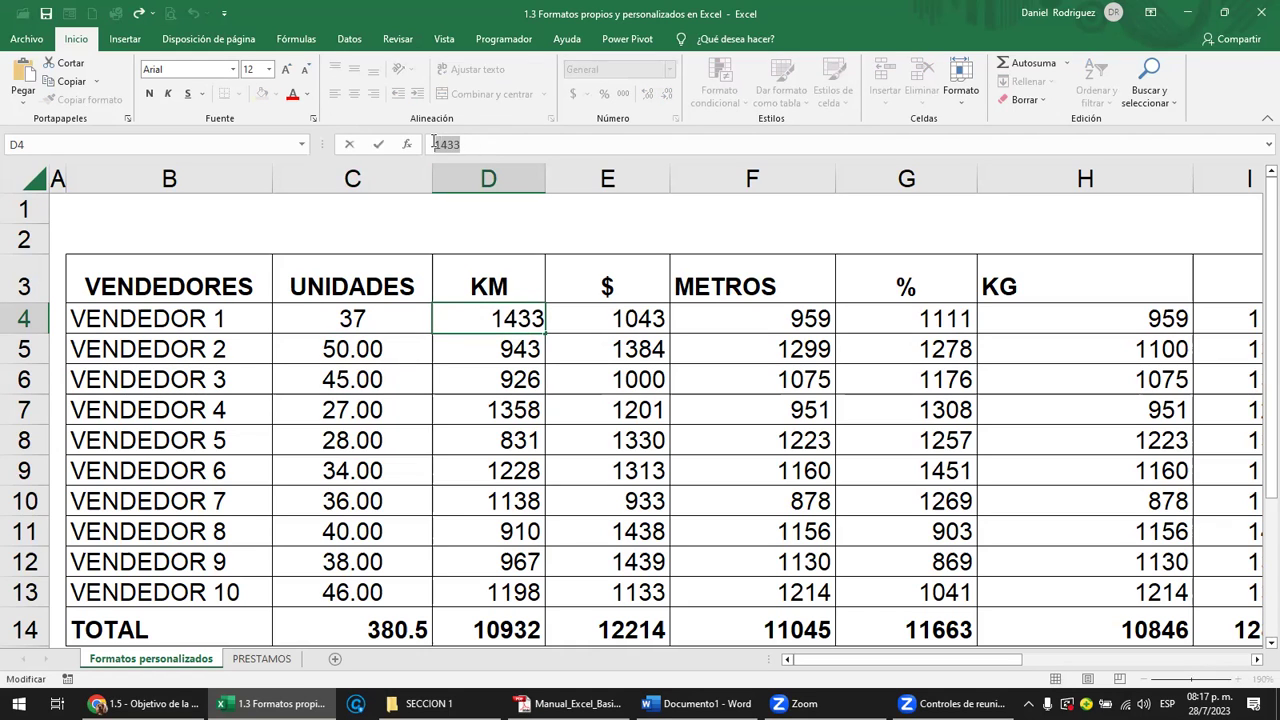
{"action": "left_click", "coordinate": [478, 318]}
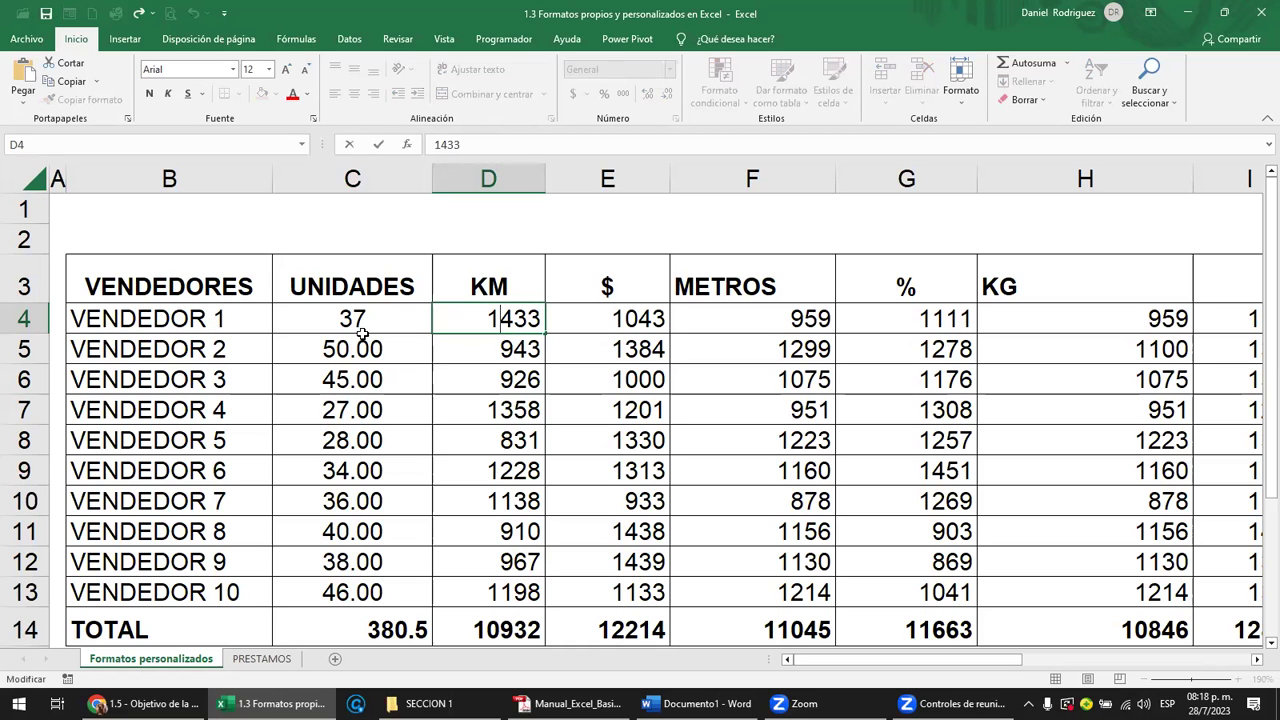
Step: Compare C4's displayed 37 with its stored 36.5 by opening the cell and escaping
{"action": "double_click", "coordinate": [380, 358]}
{"action": "double_click", "coordinate": [365, 312]}
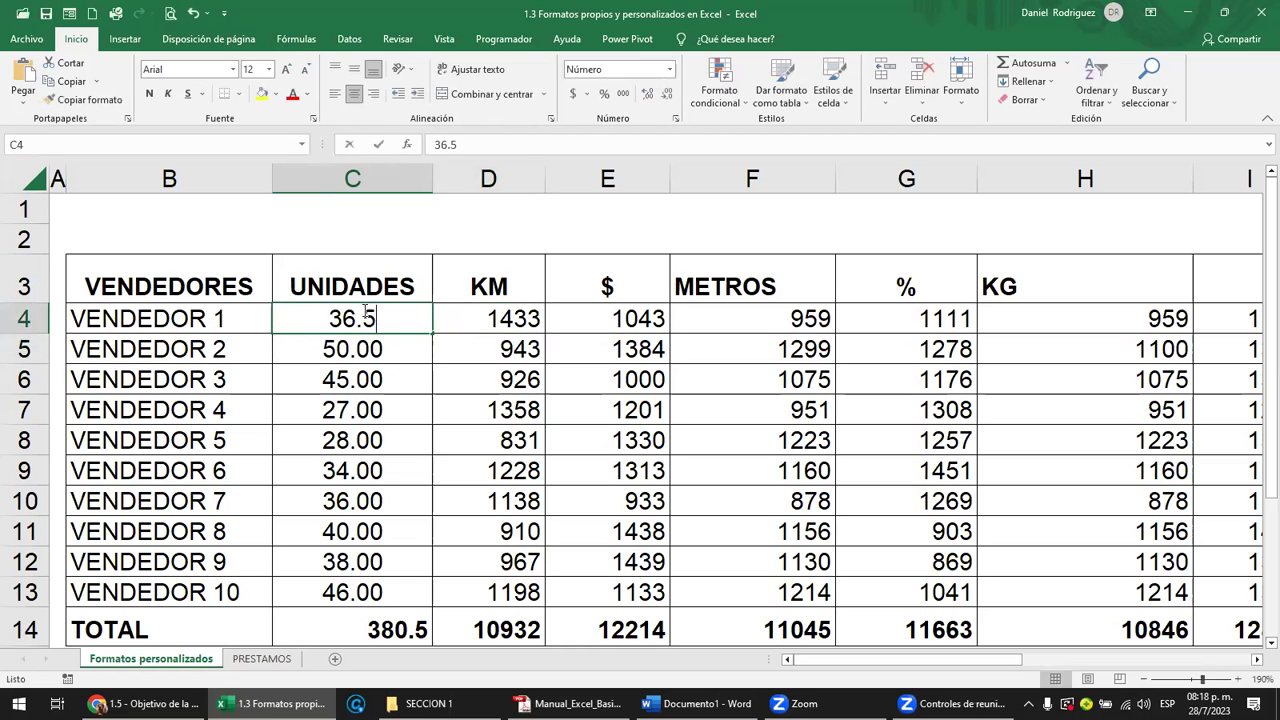
{"action": "key", "text": "Escape"}
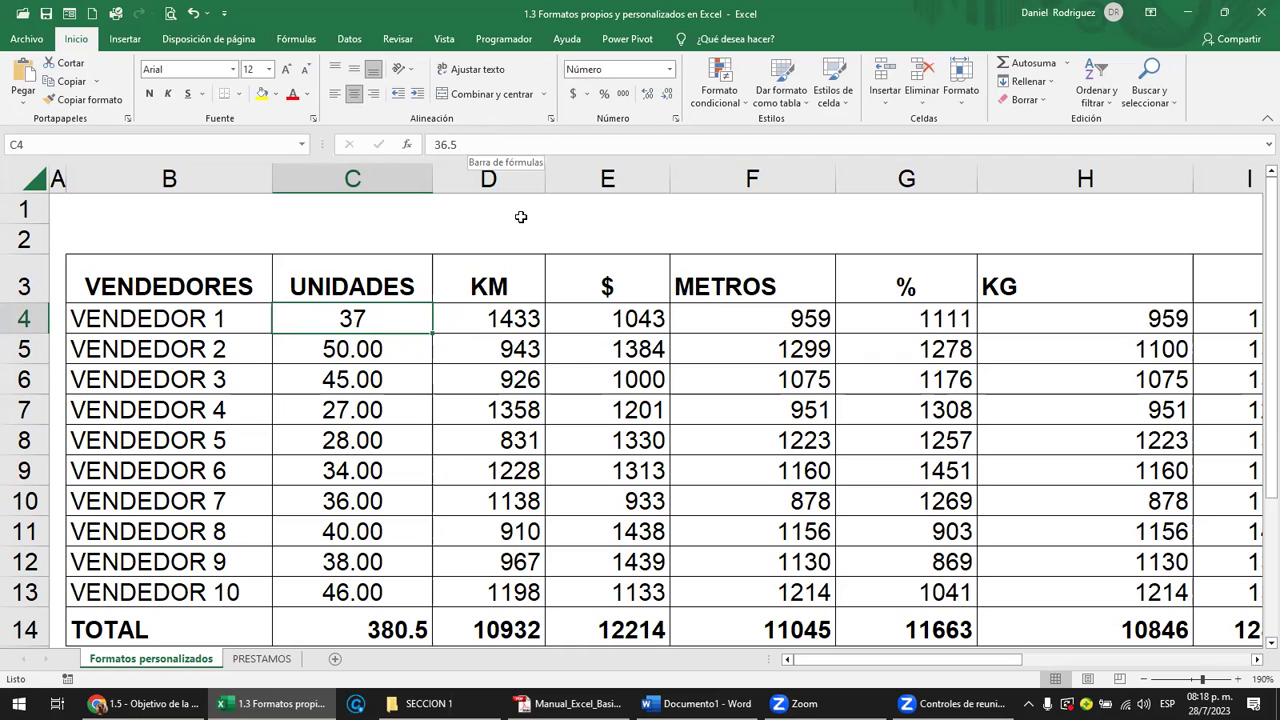
{"action": "double_click", "coordinate": [375, 321]}
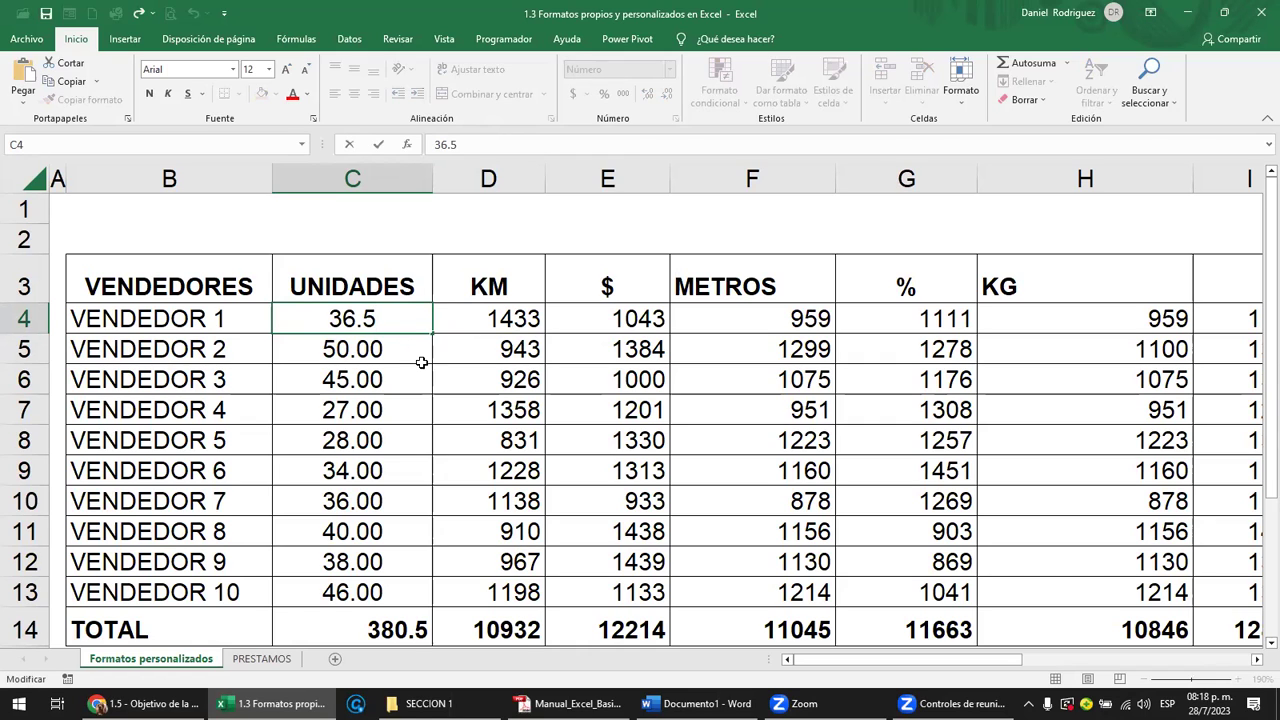
{"action": "key", "text": "Escape"}
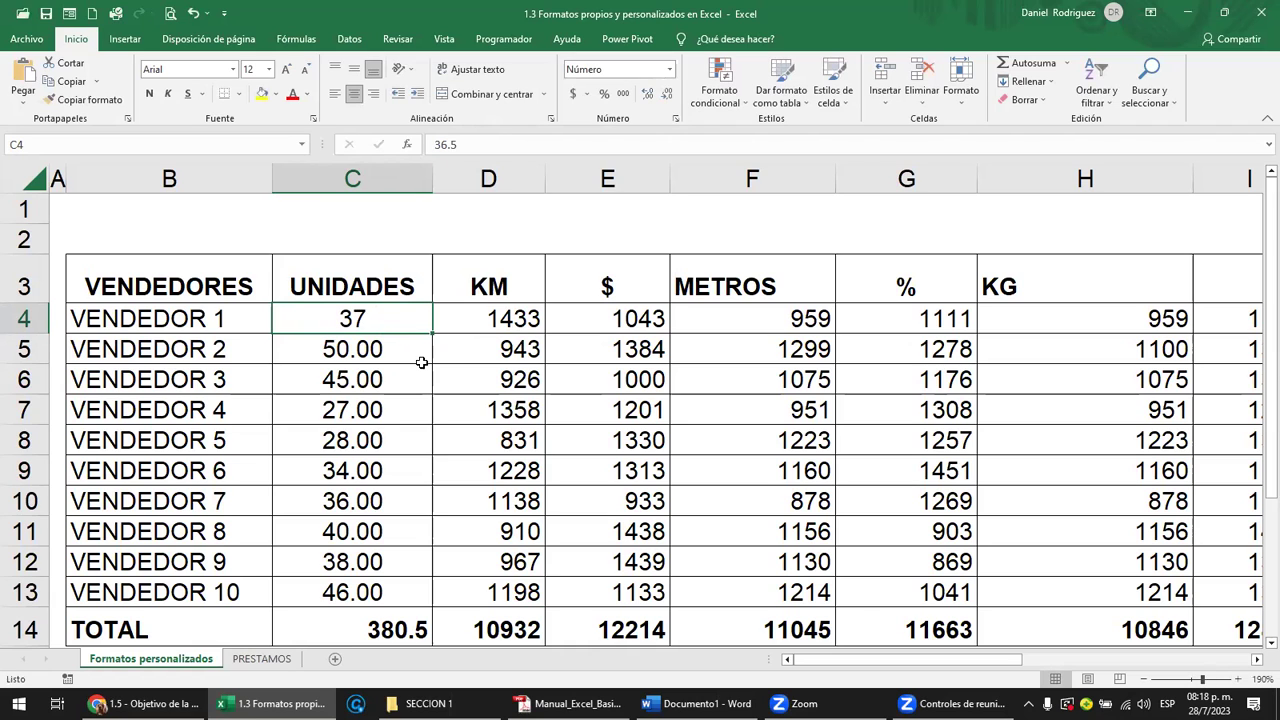
{"action": "left_click", "coordinate": [406, 355]}
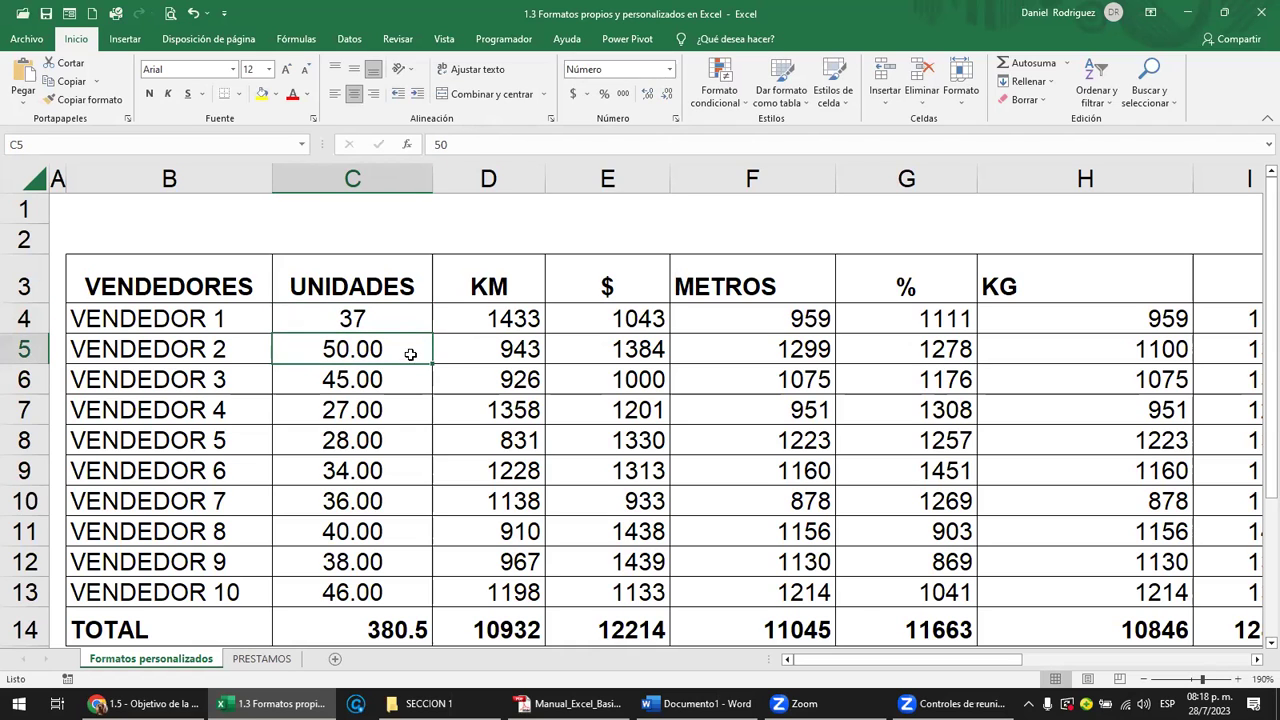
{"action": "double_click", "coordinate": [385, 318]}
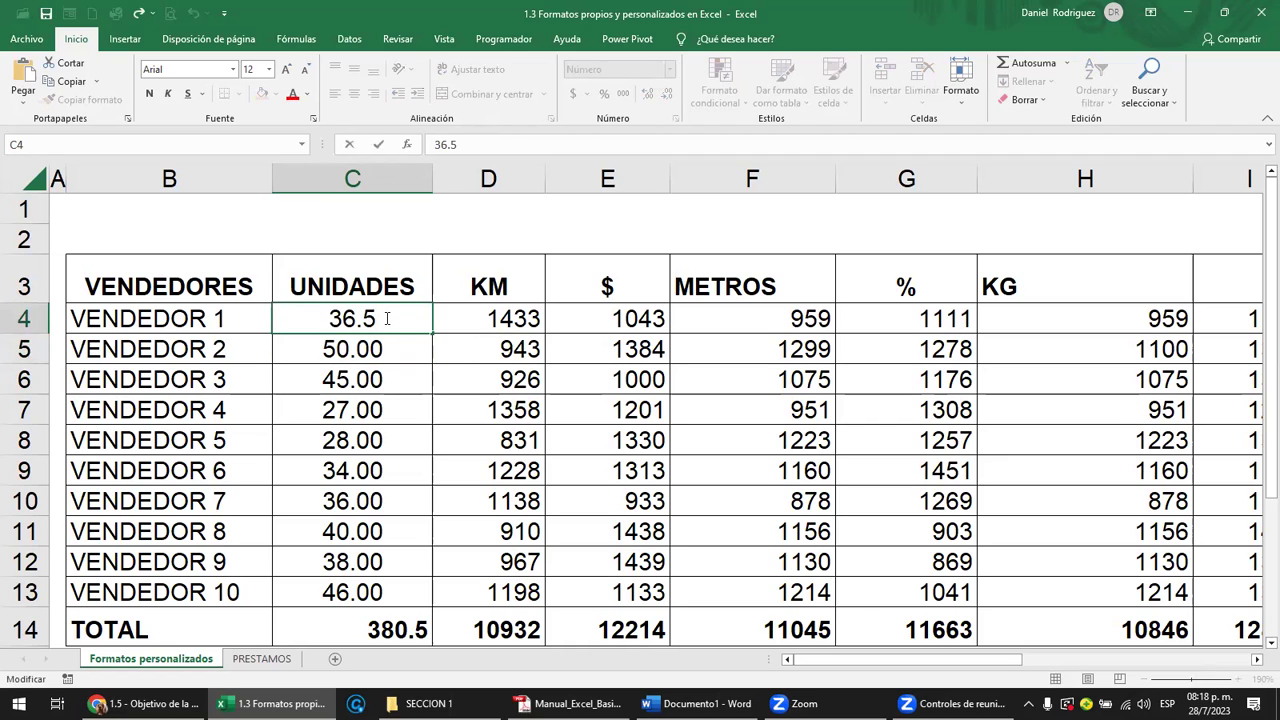
{"action": "key", "text": "Escape"}
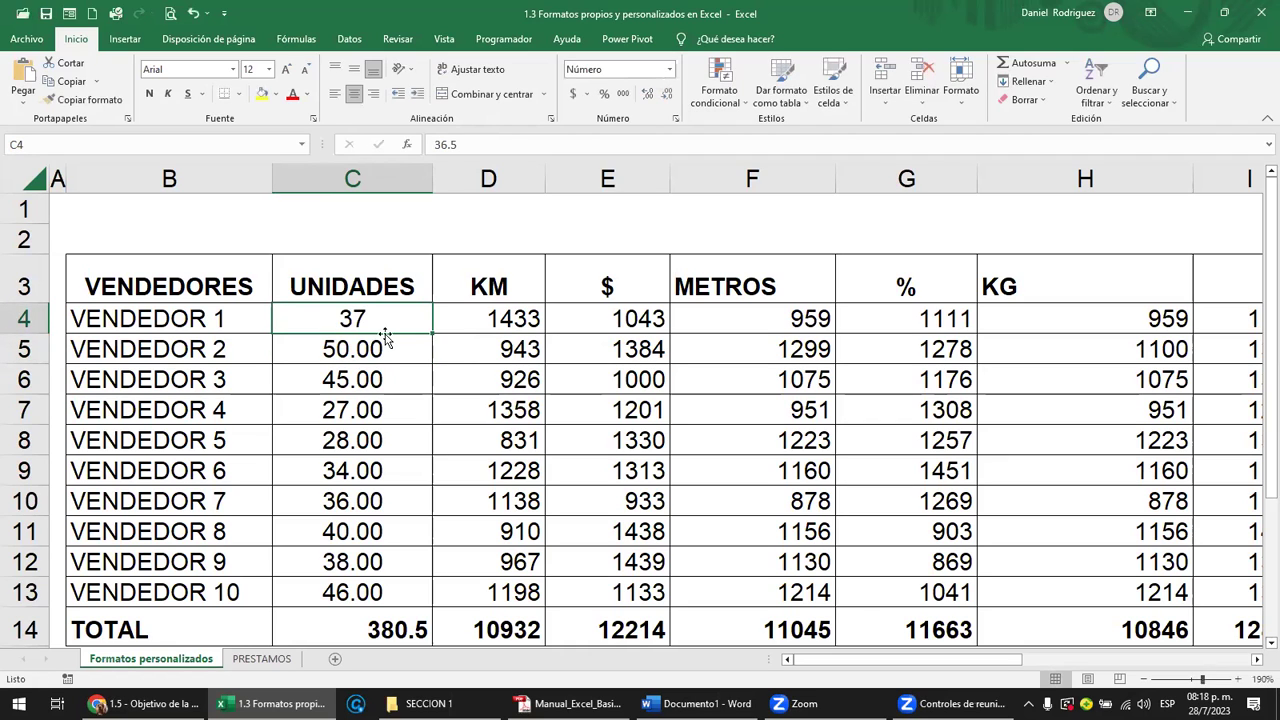
{"action": "left_click", "coordinate": [469, 322]}
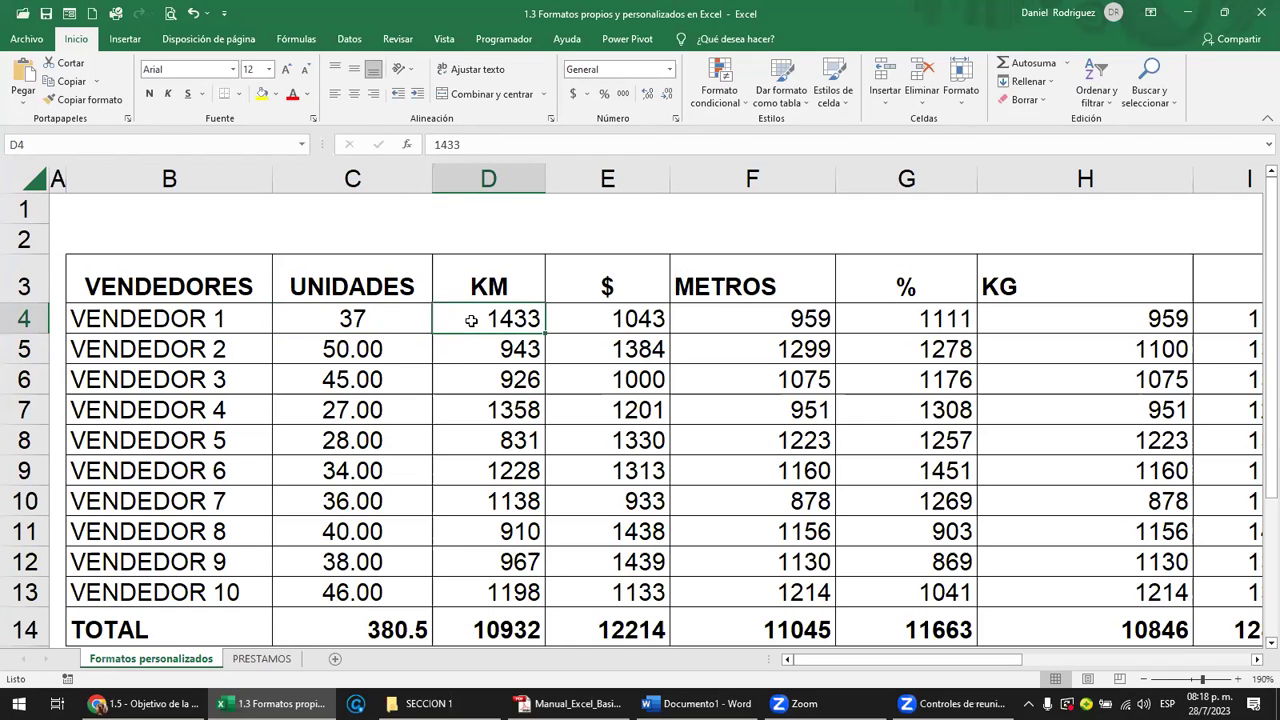
Step: Leave D4 unchanged and recheck C4's stored value 36.5
{"action": "double_click", "coordinate": [447, 145]}
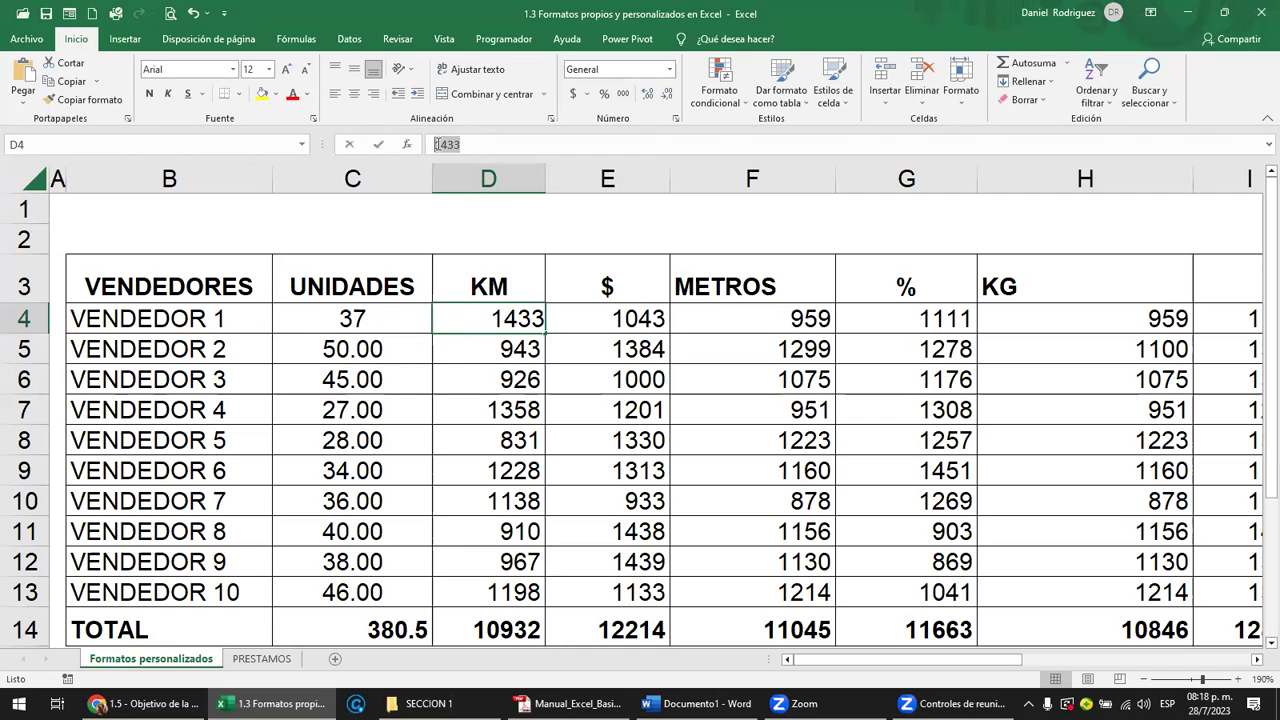
{"action": "key", "text": "Return"}
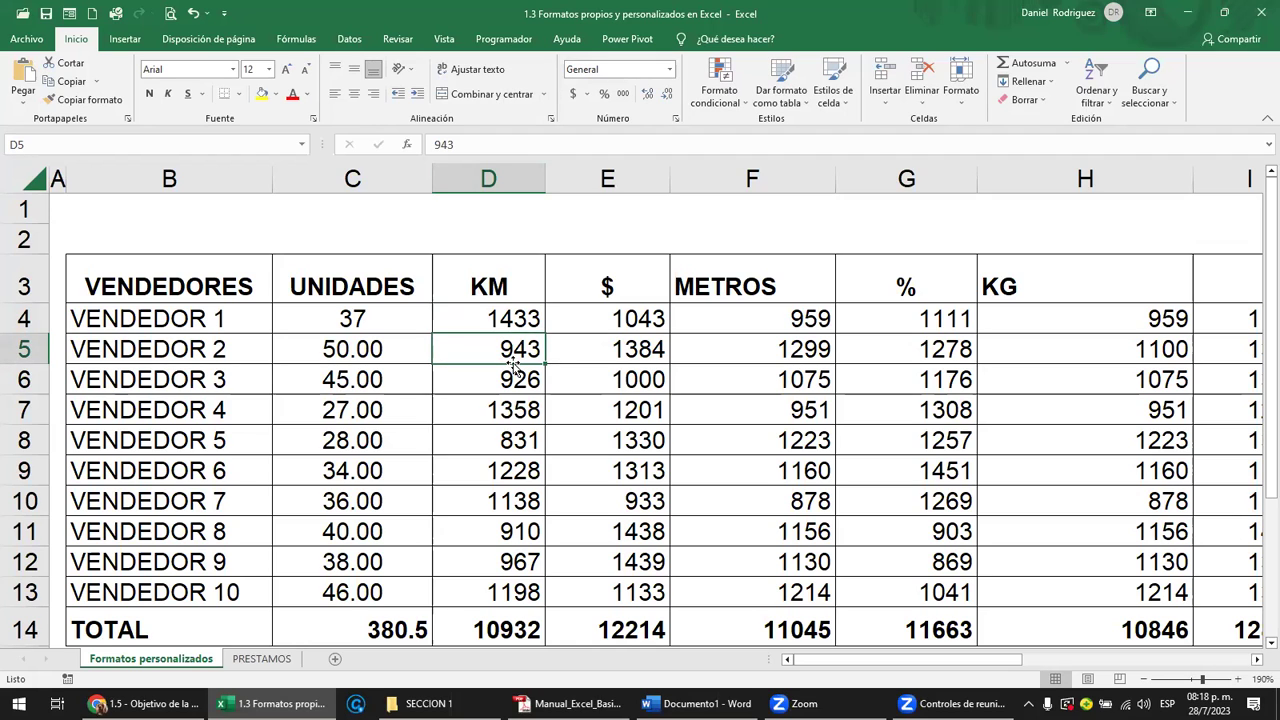
{"action": "left_click", "coordinate": [371, 327]}
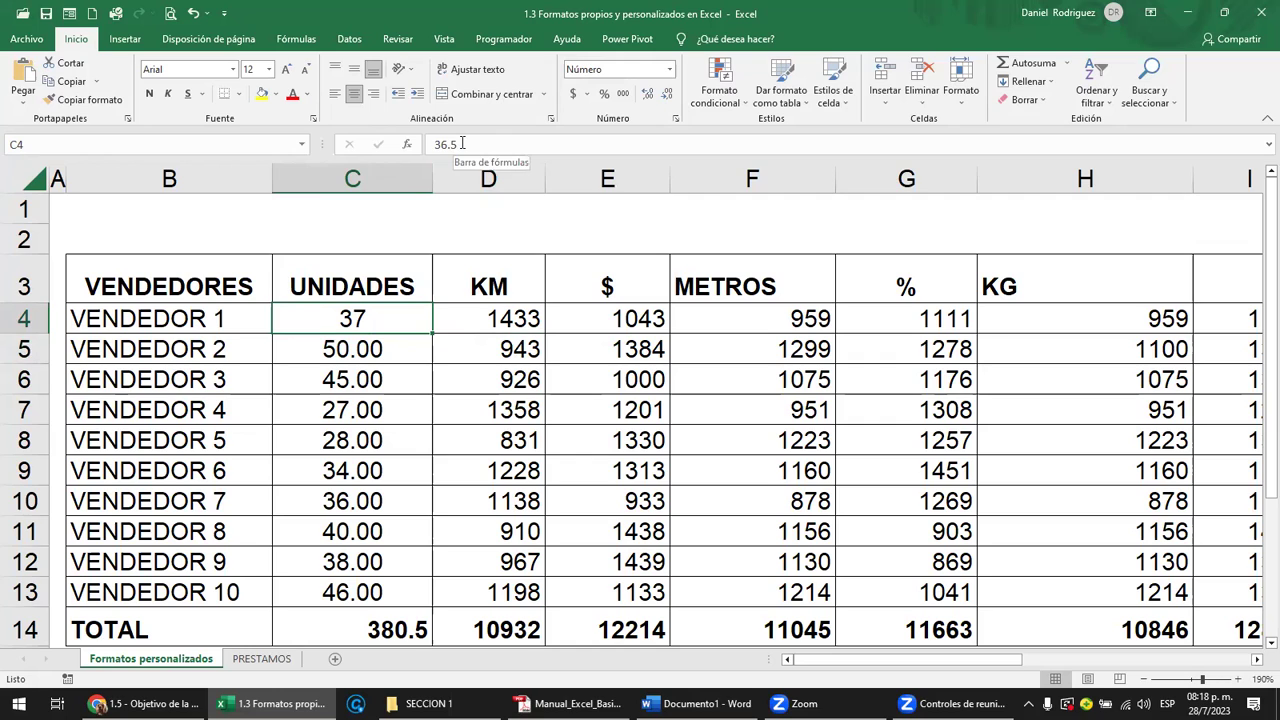
Step: Append .25 to D4 so VENDEDOR 1's KM value becomes 1433.25
{"action": "left_click", "coordinate": [501, 319]}
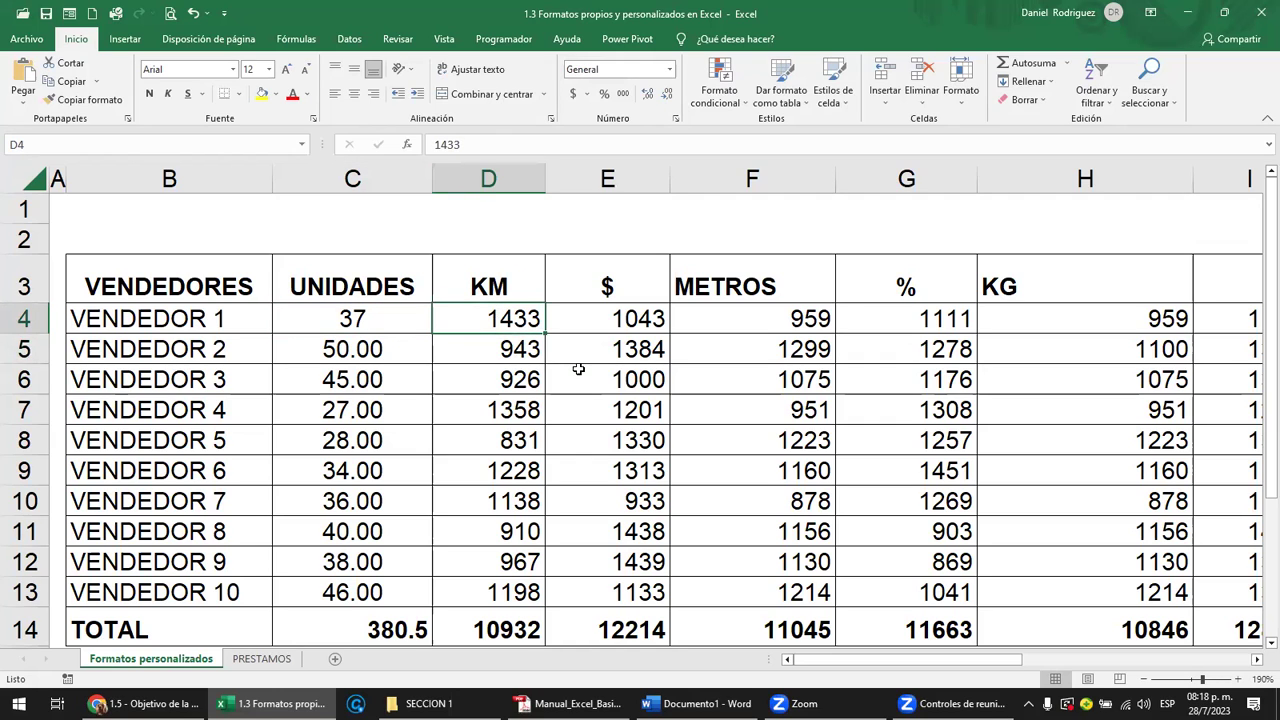
{"action": "key", "text": "F2"}
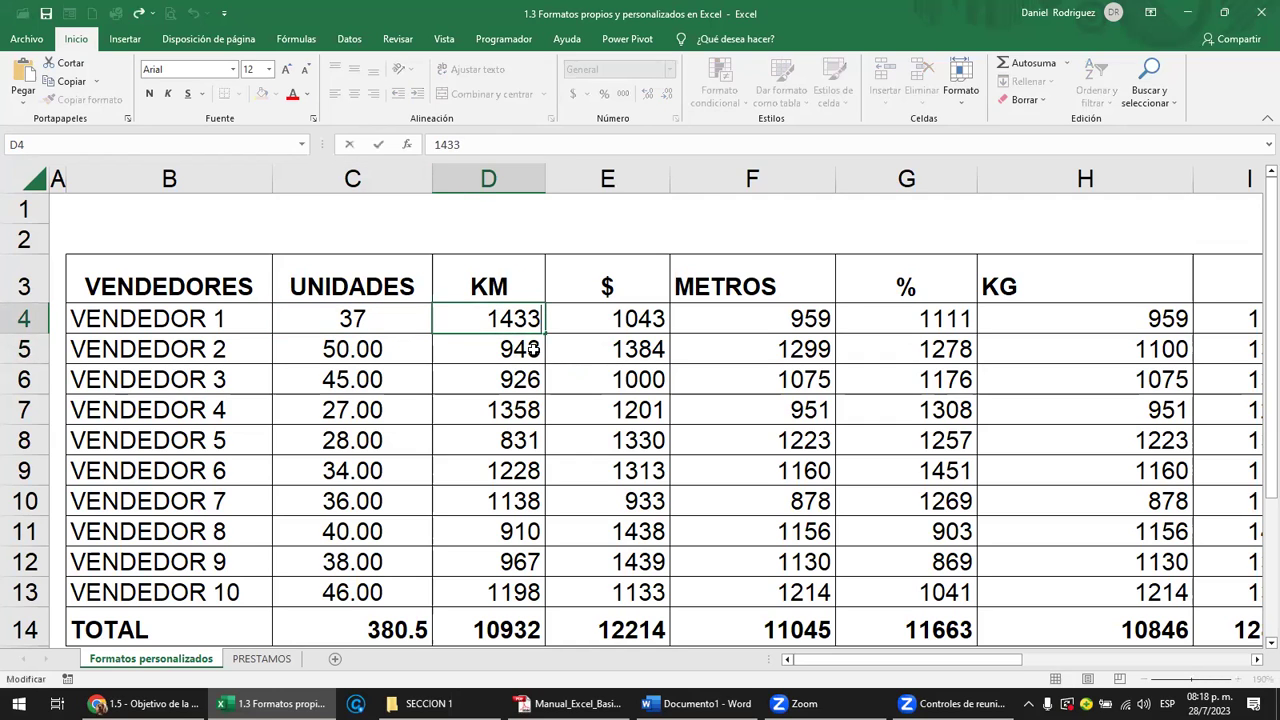
{"action": "type", "text": ".25"}
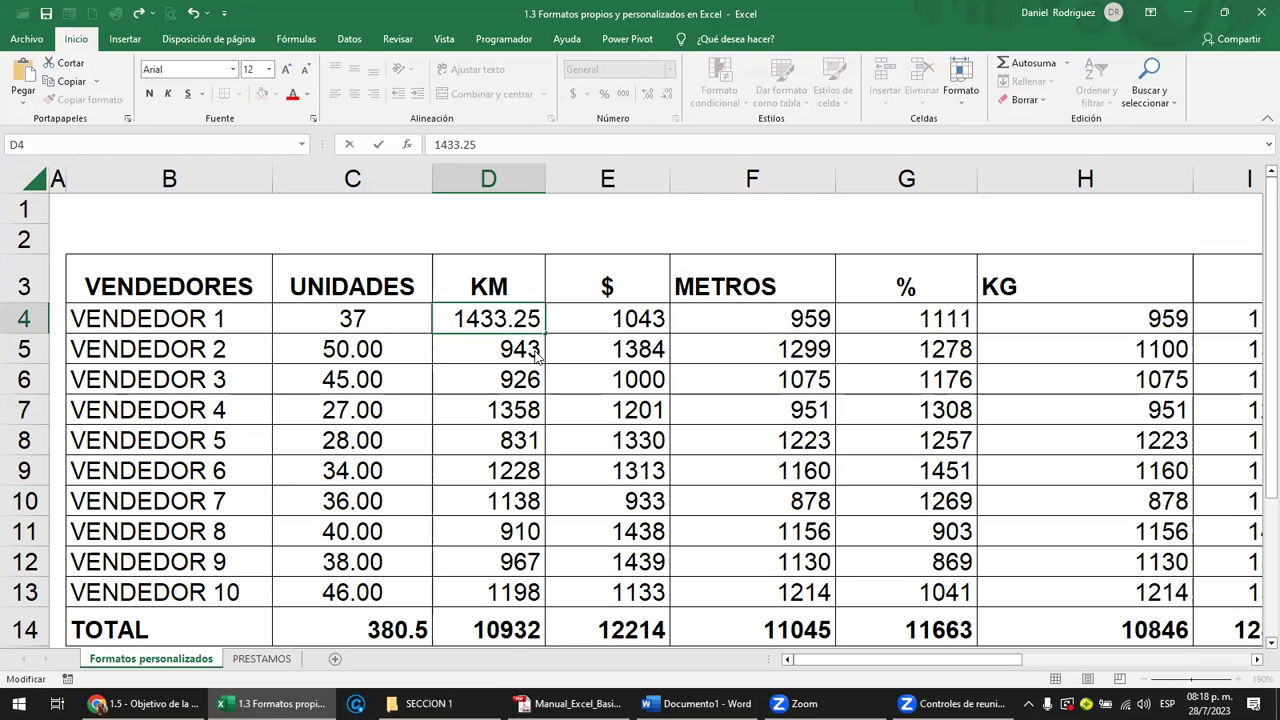
{"action": "key", "text": "ctrl+Return"}
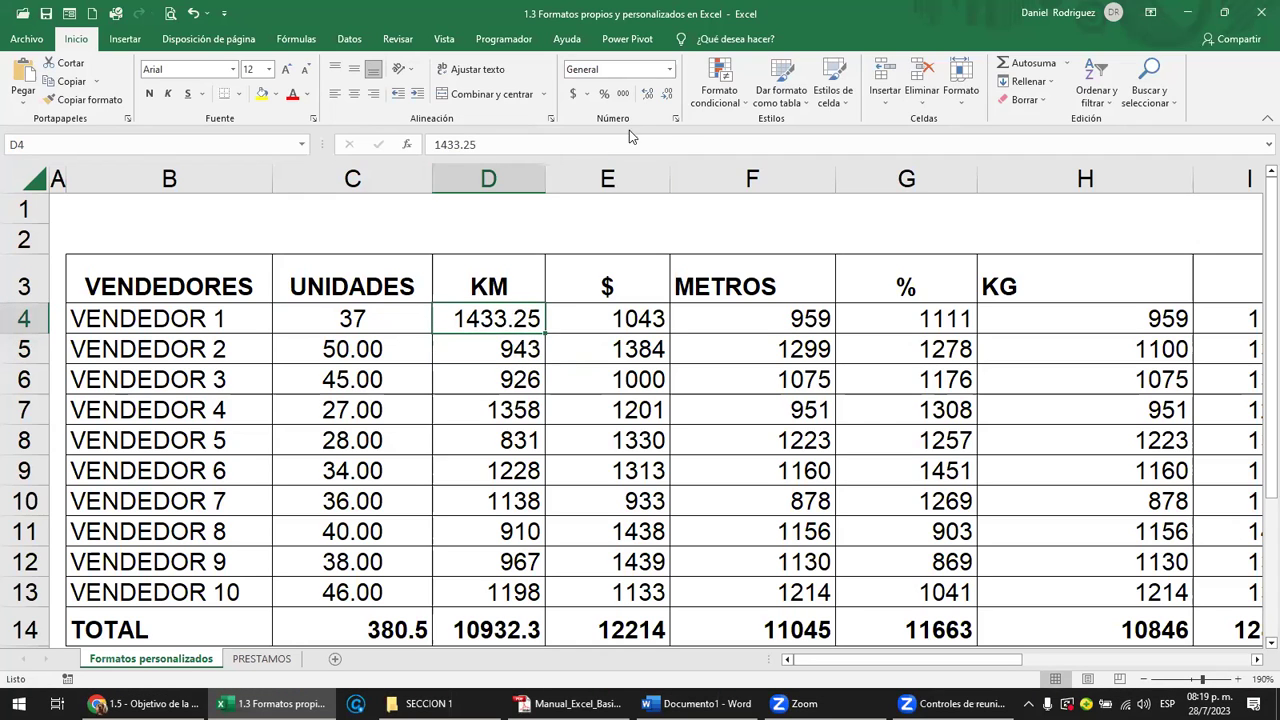
Step: Hide, show, then hide D4's two decimals again so it displays 1433
{"action": "left_click", "coordinate": [667, 96]}
{"action": "left_click", "coordinate": [667, 96]}
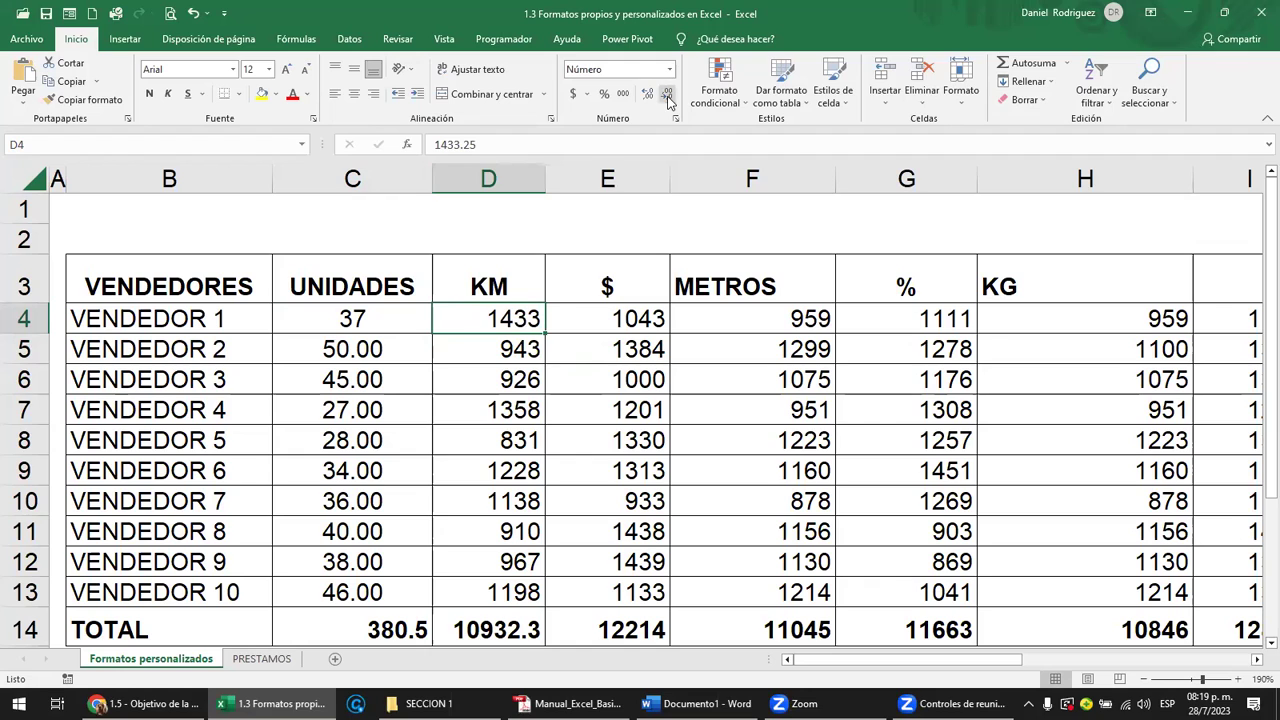
{"action": "left_click", "coordinate": [646, 94]}
{"action": "left_click", "coordinate": [646, 94]}
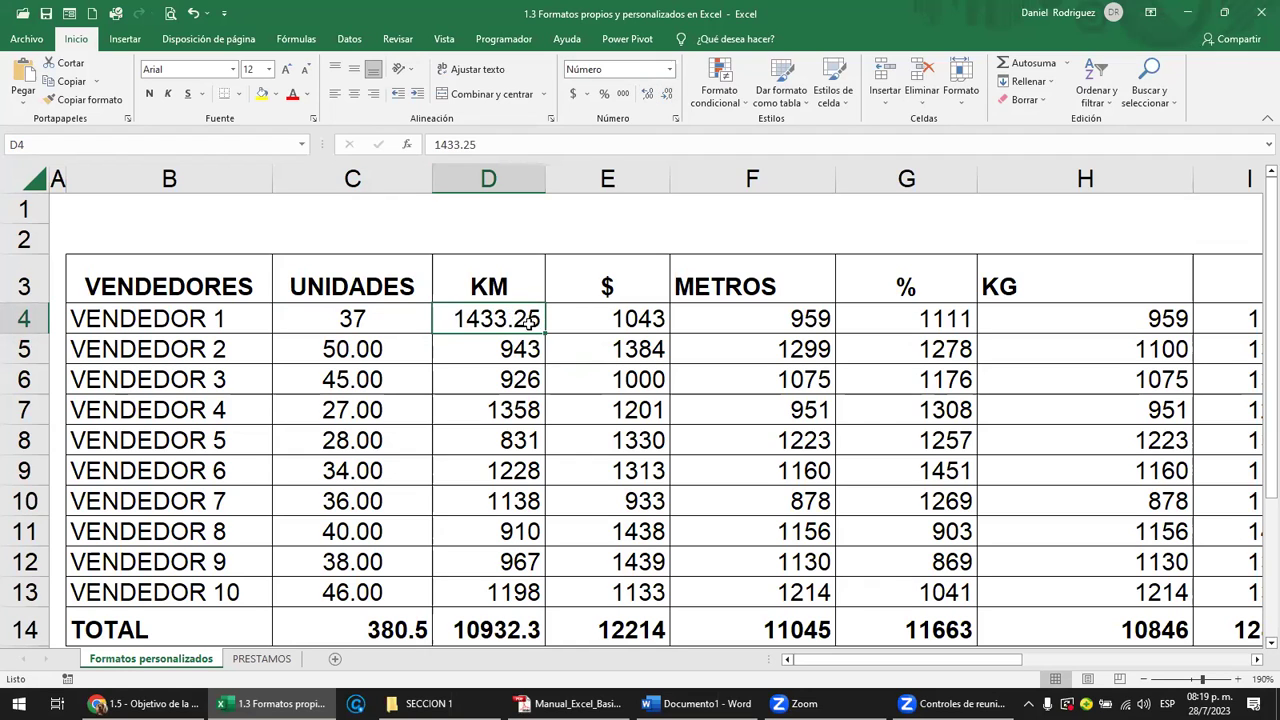
{"action": "left_click", "coordinate": [667, 93]}
{"action": "left_click", "coordinate": [667, 93]}
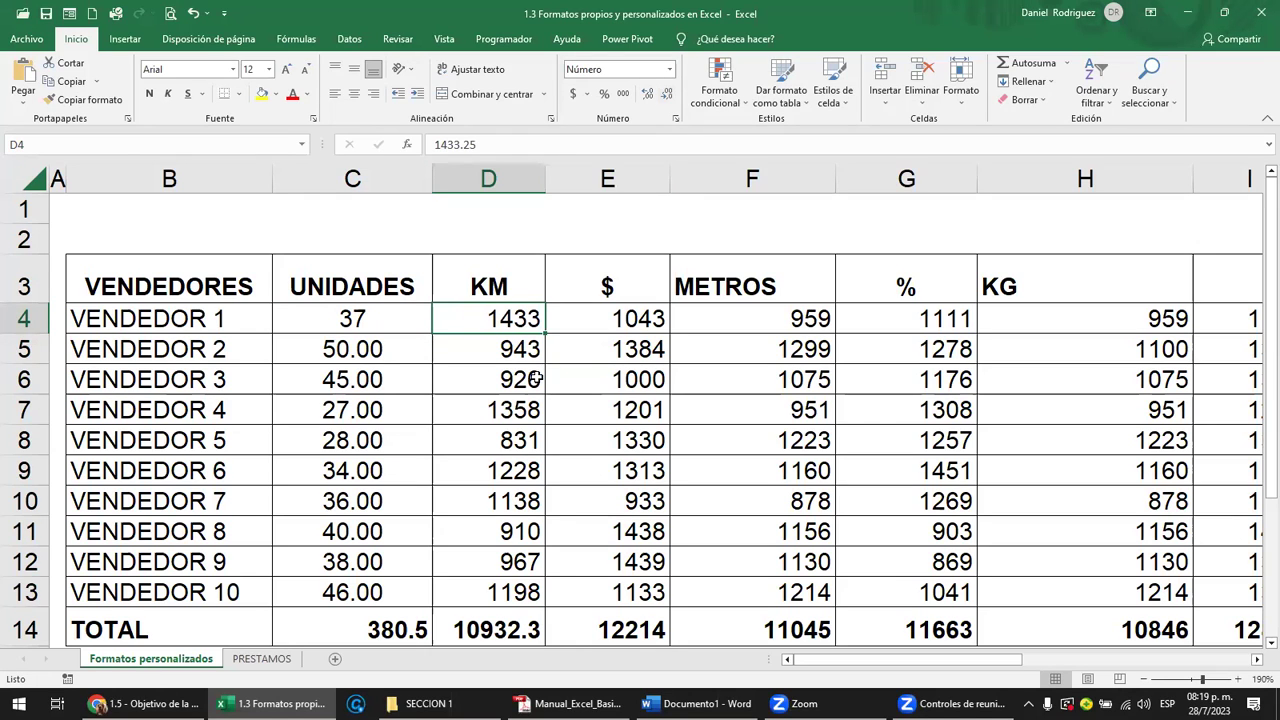
Step: Compare stored values 1433.25 in D4 and 36.5 in C4, then inspect the C14 total
{"action": "left_click_drag", "start_coordinate": [536, 378], "coordinate": [505, 326]}
{"action": "left_click", "coordinate": [505, 326]}
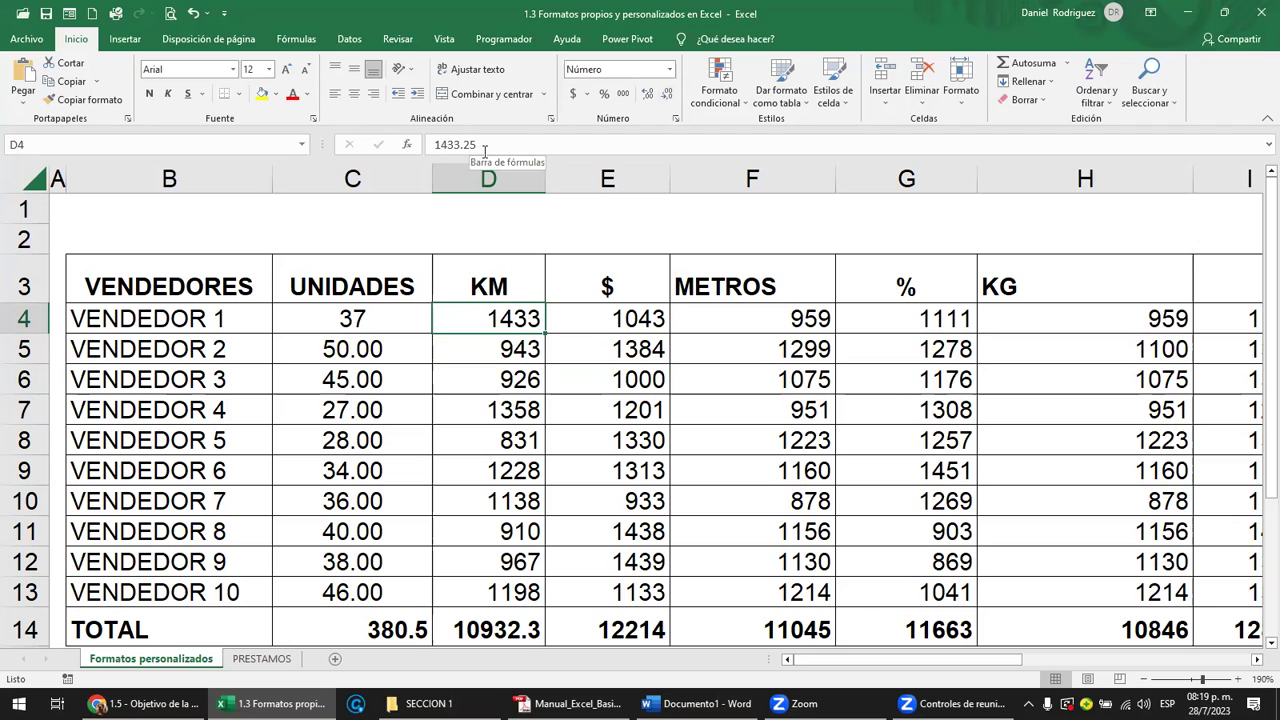
{"action": "left_click", "coordinate": [498, 145]}
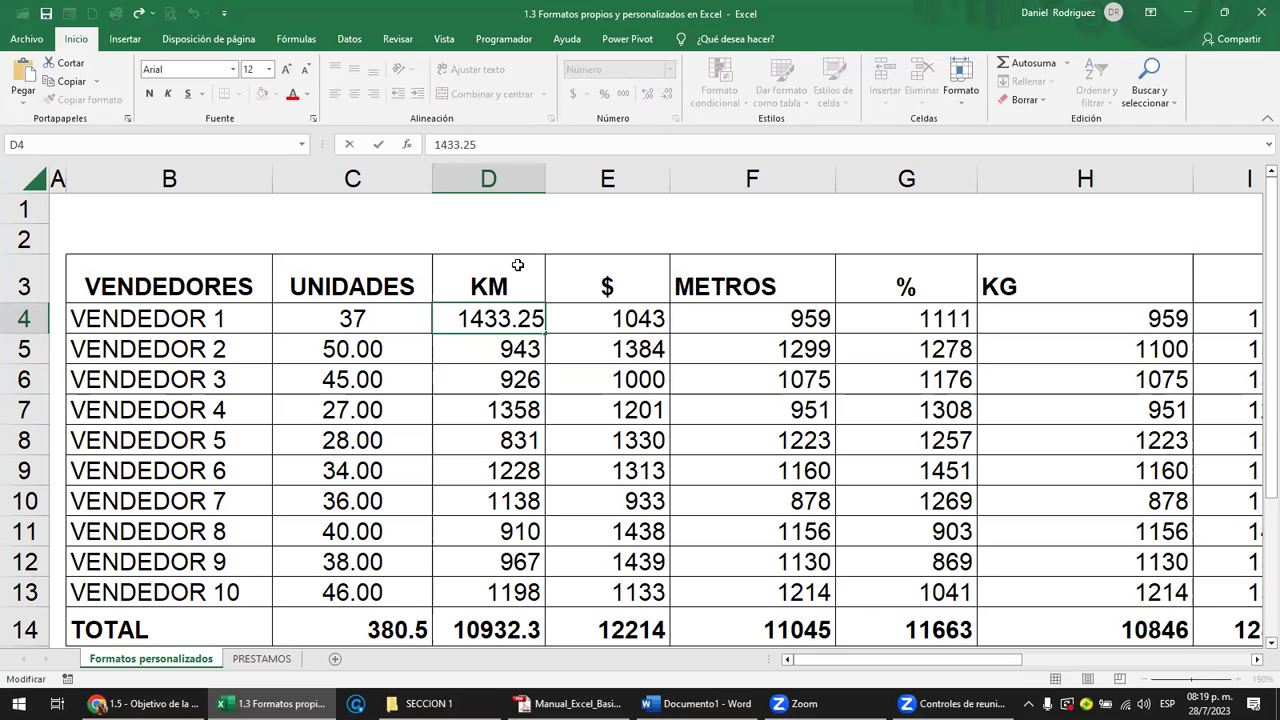
{"action": "left_click", "coordinate": [514, 348]}
{"action": "left_click", "coordinate": [507, 318]}
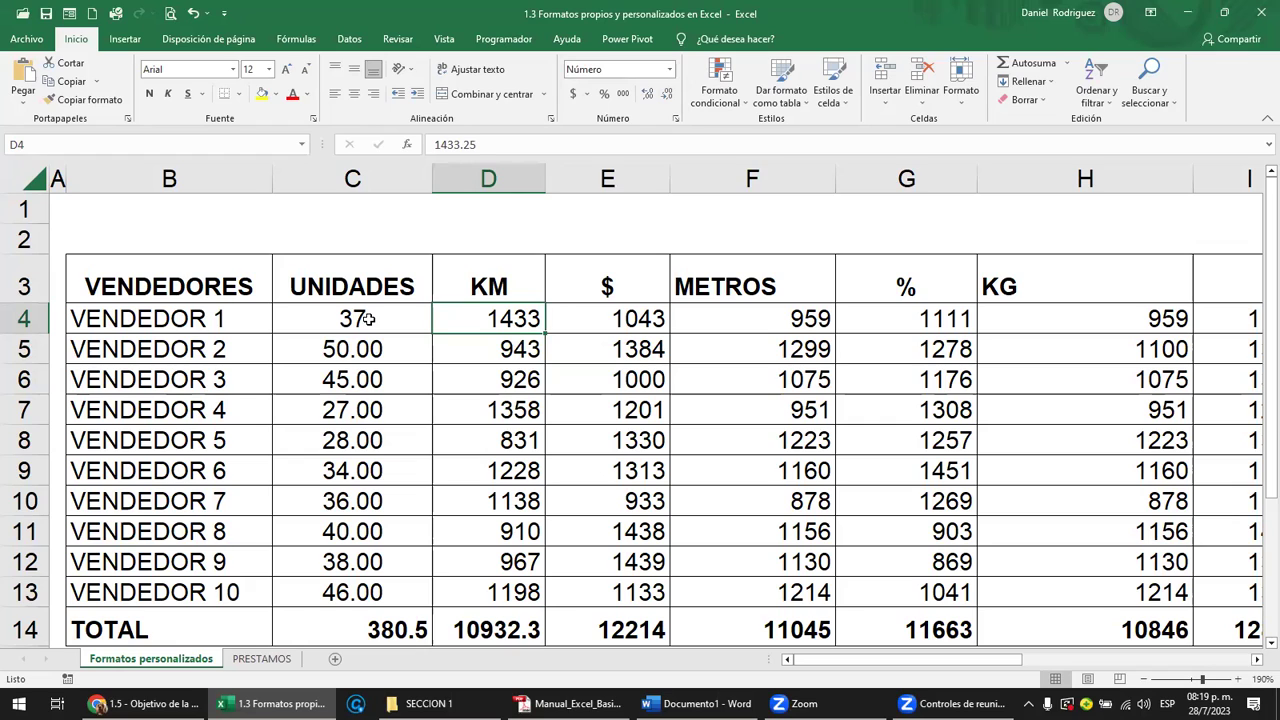
{"action": "left_click", "coordinate": [368, 318]}
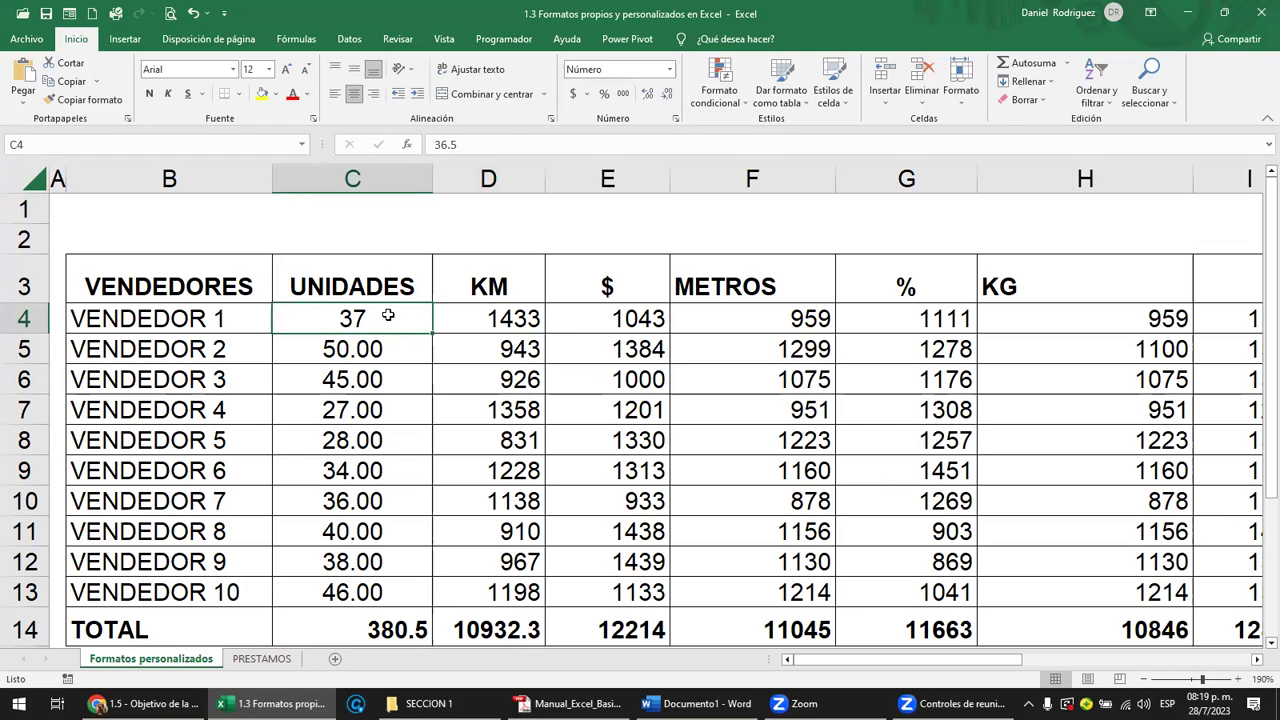
{"action": "left_click", "coordinate": [500, 313]}
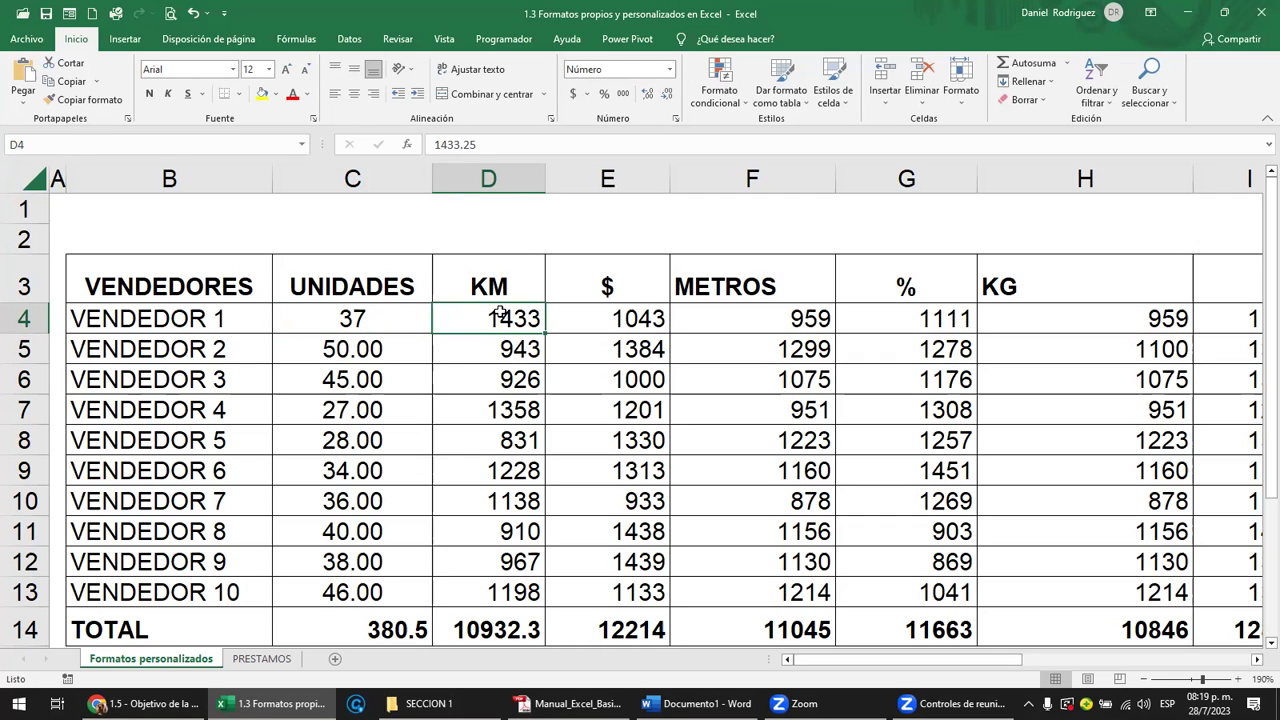
{"action": "left_click", "coordinate": [370, 317]}
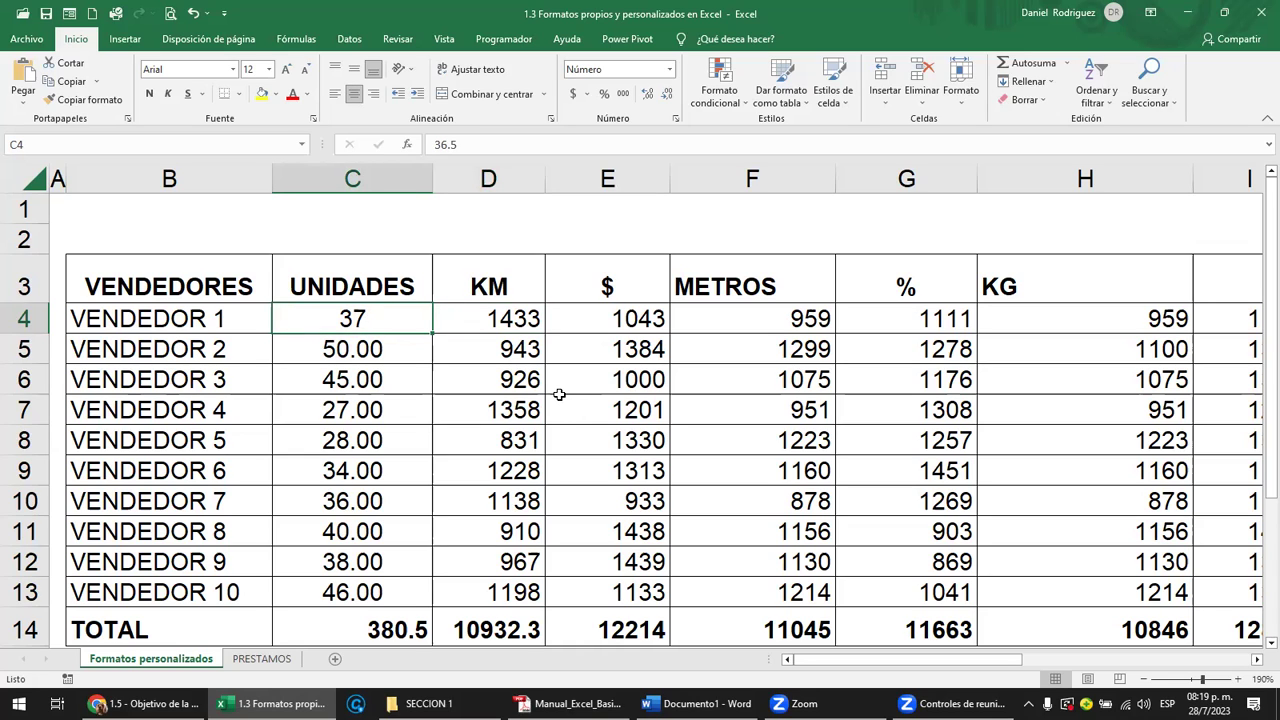
{"action": "left_click", "coordinate": [403, 627]}
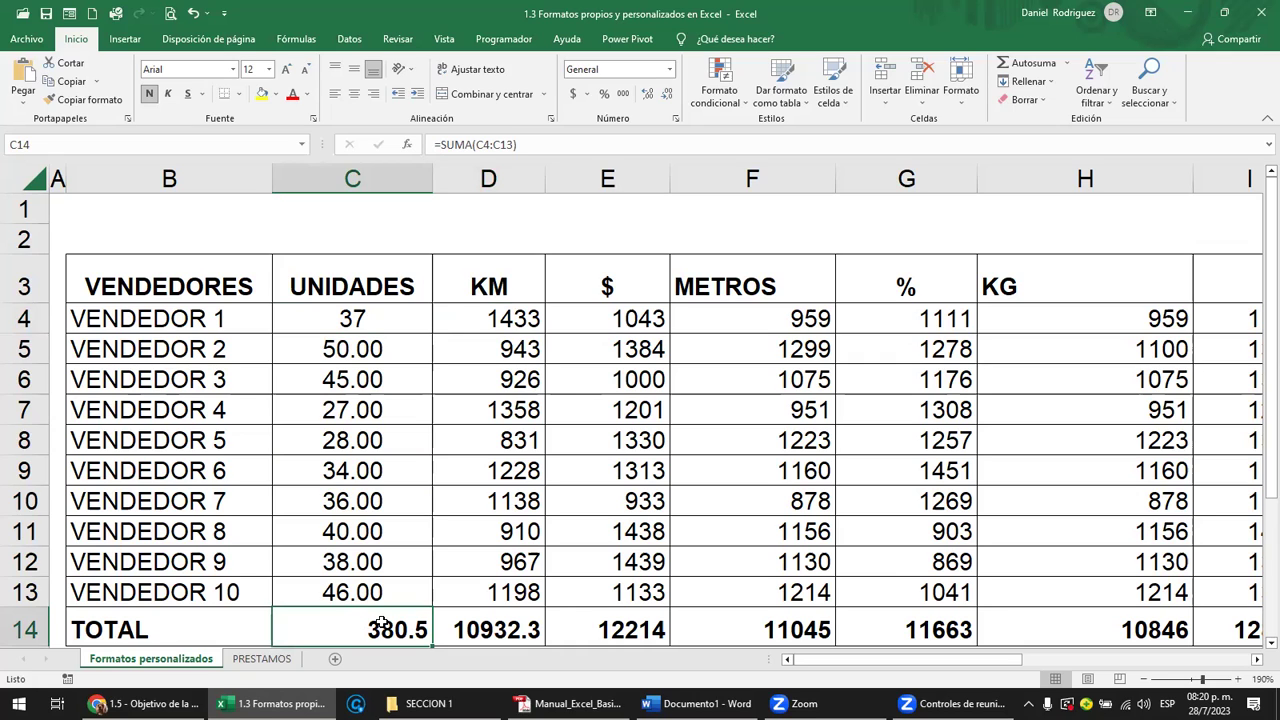
Step: Add then remove two decimals on C4:C14 so the values display as whole numbers
{"action": "left_click_drag", "start_coordinate": [362, 319], "coordinate": [372, 629]}
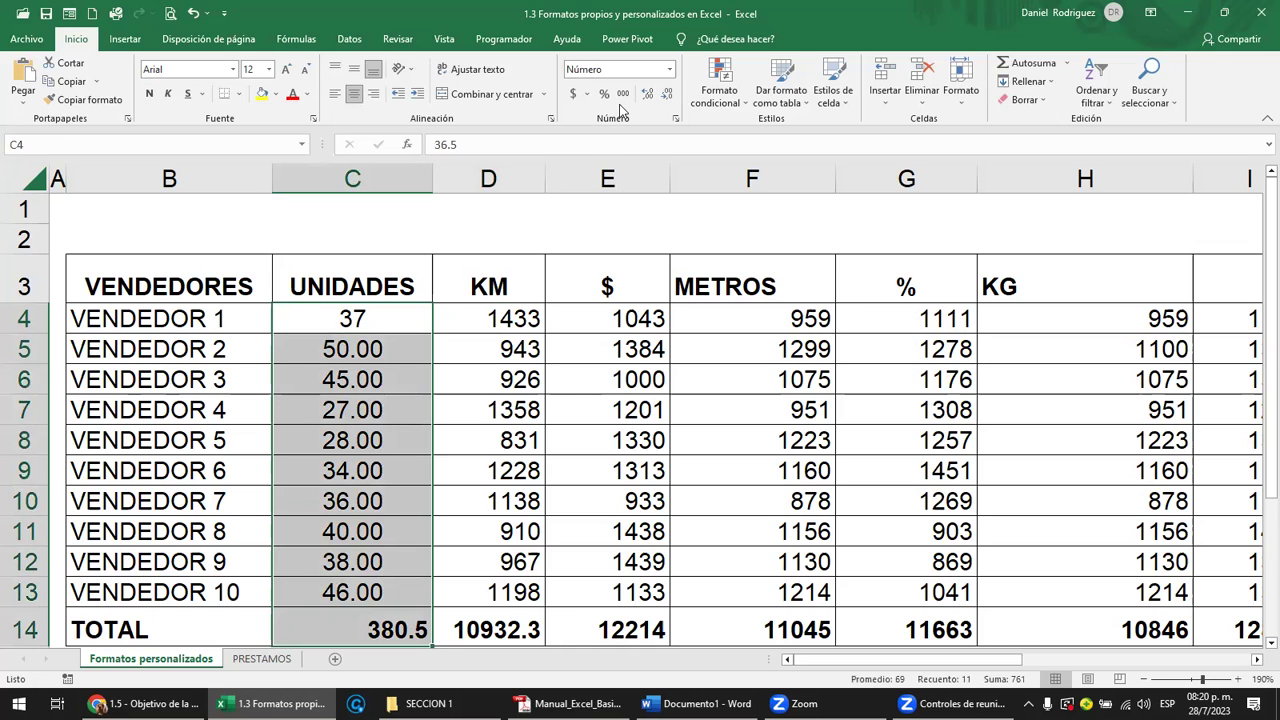
{"action": "left_click", "coordinate": [648, 94]}
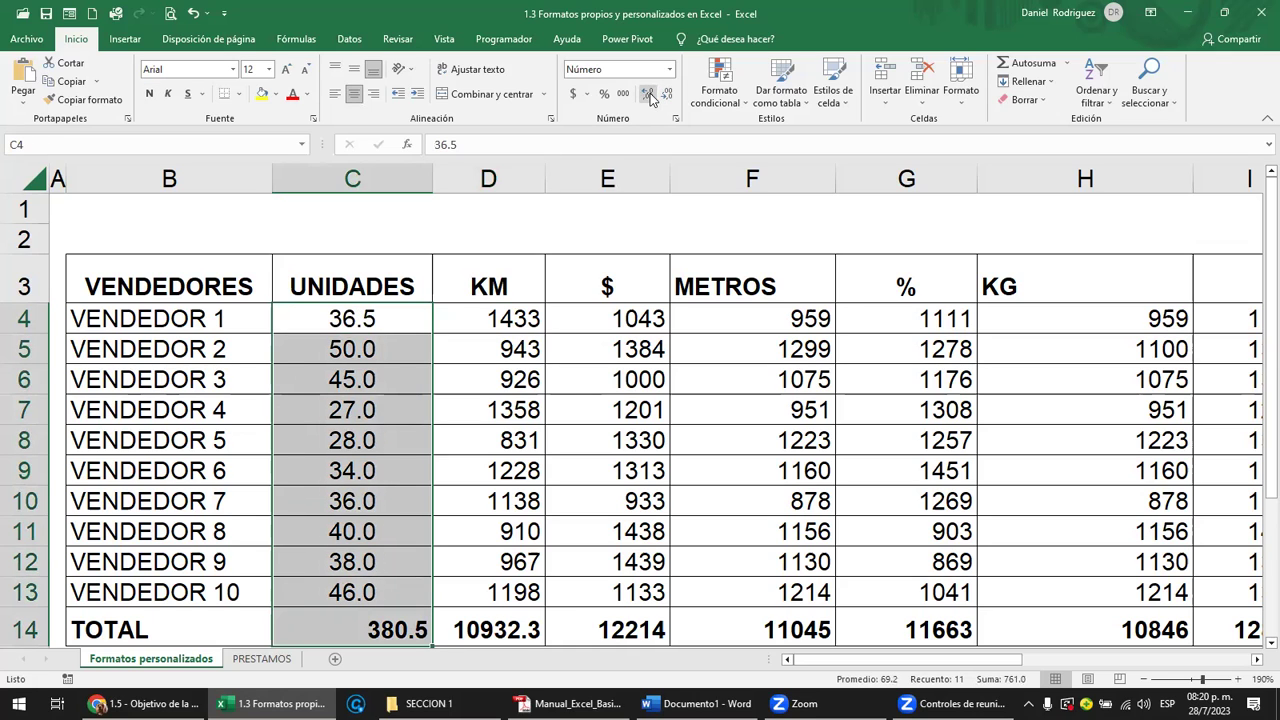
{"action": "left_click", "coordinate": [646, 95]}
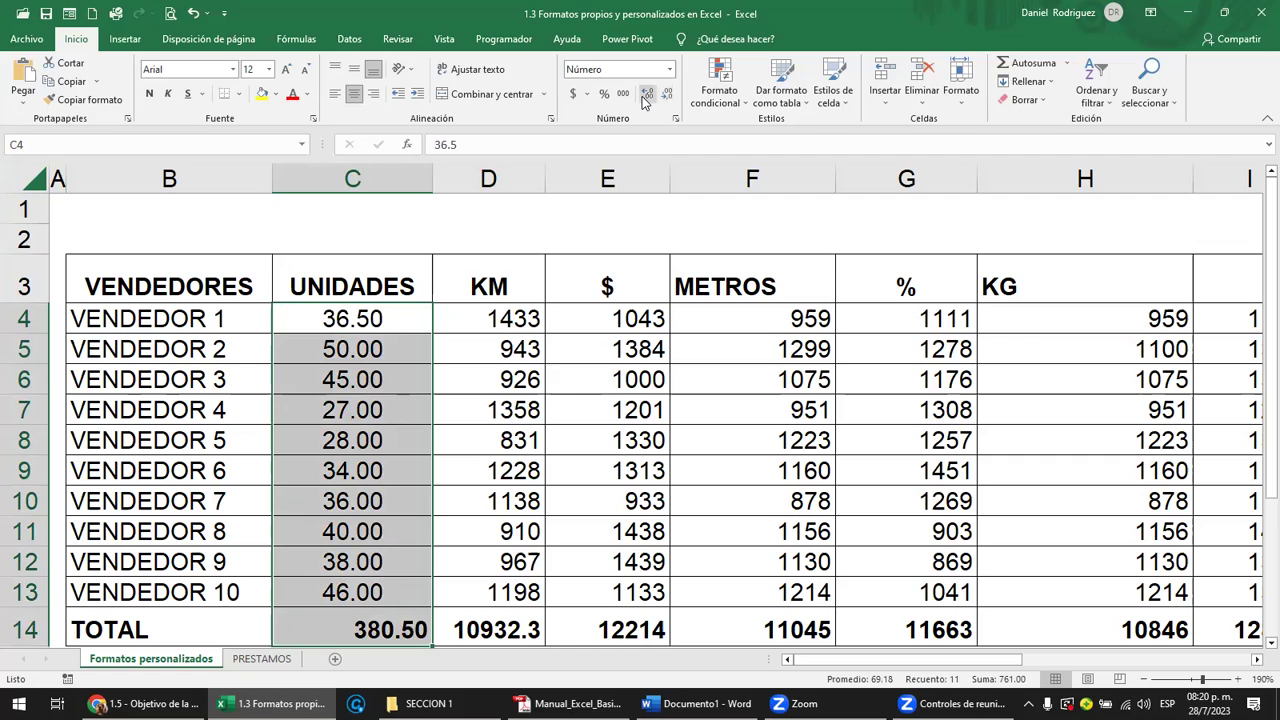
{"action": "left_click", "coordinate": [664, 96]}
{"action": "left_click", "coordinate": [664, 96]}
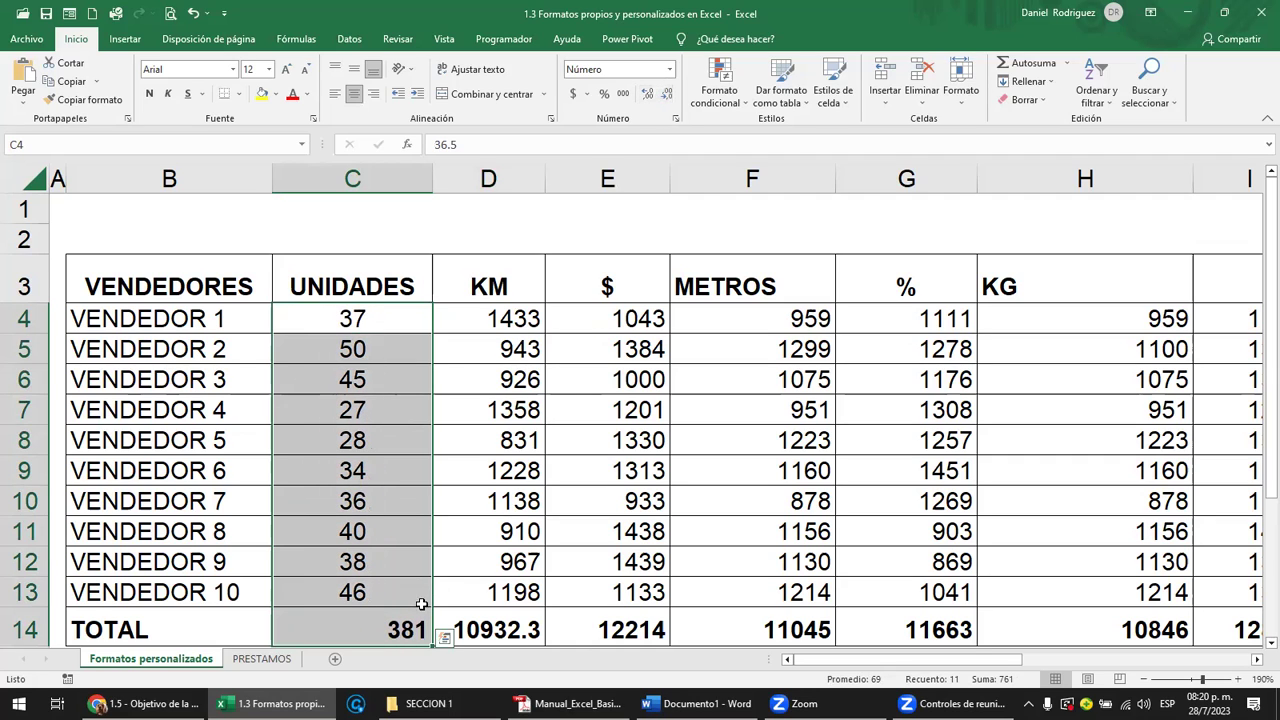
Step: Check the TOTAL in C14, now displaying 381 instead of 380.5
{"action": "left_click", "coordinate": [380, 629]}
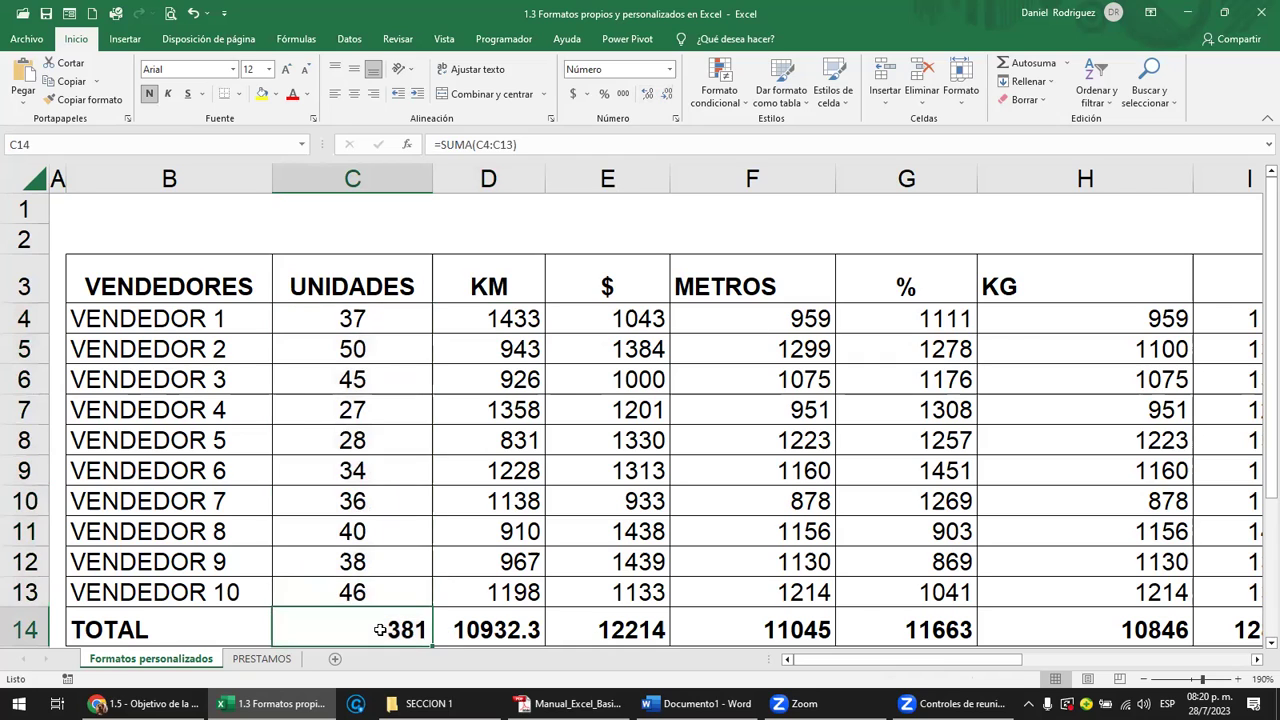
{"action": "left_click", "coordinate": [377, 318]}
{"action": "left_click_drag", "start_coordinate": [377, 318], "coordinate": [372, 628]}
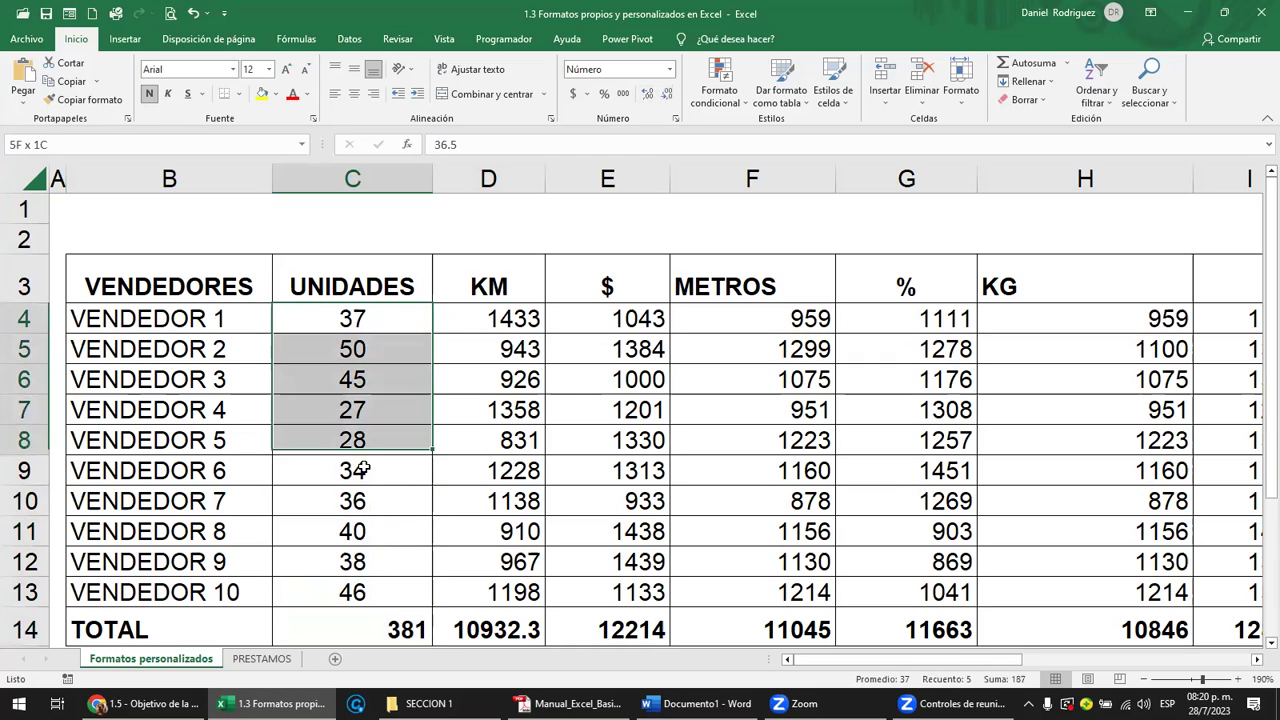
{"action": "left_click", "coordinate": [366, 318]}
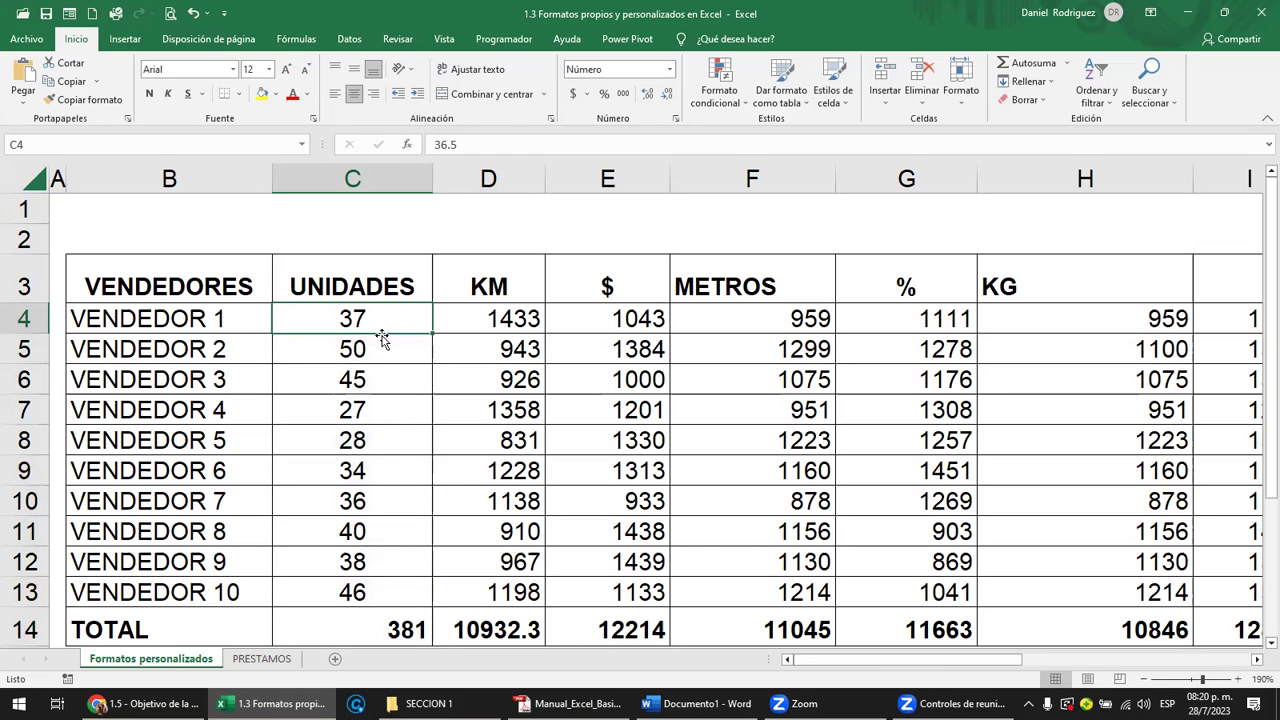
{"action": "left_click", "coordinate": [411, 628]}
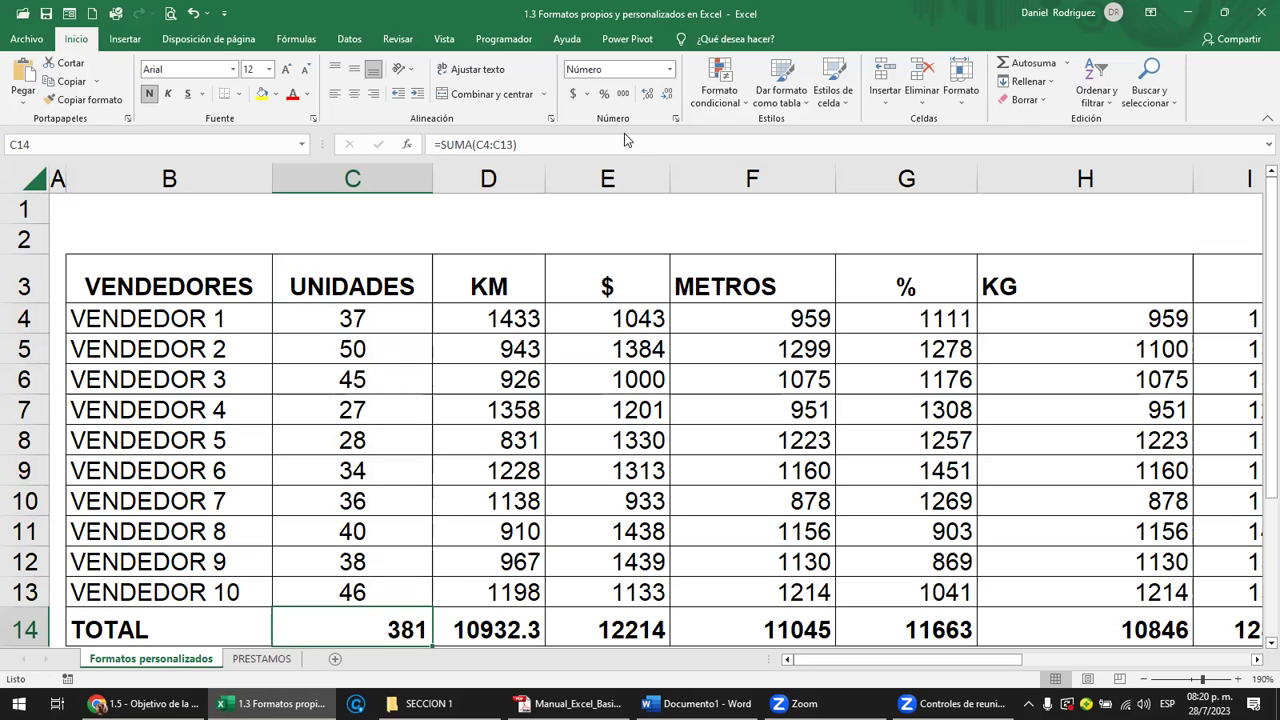
Step: Give the total and then the UNIDADES range C4:C14 two decimal places
{"action": "left_click", "coordinate": [648, 95]}
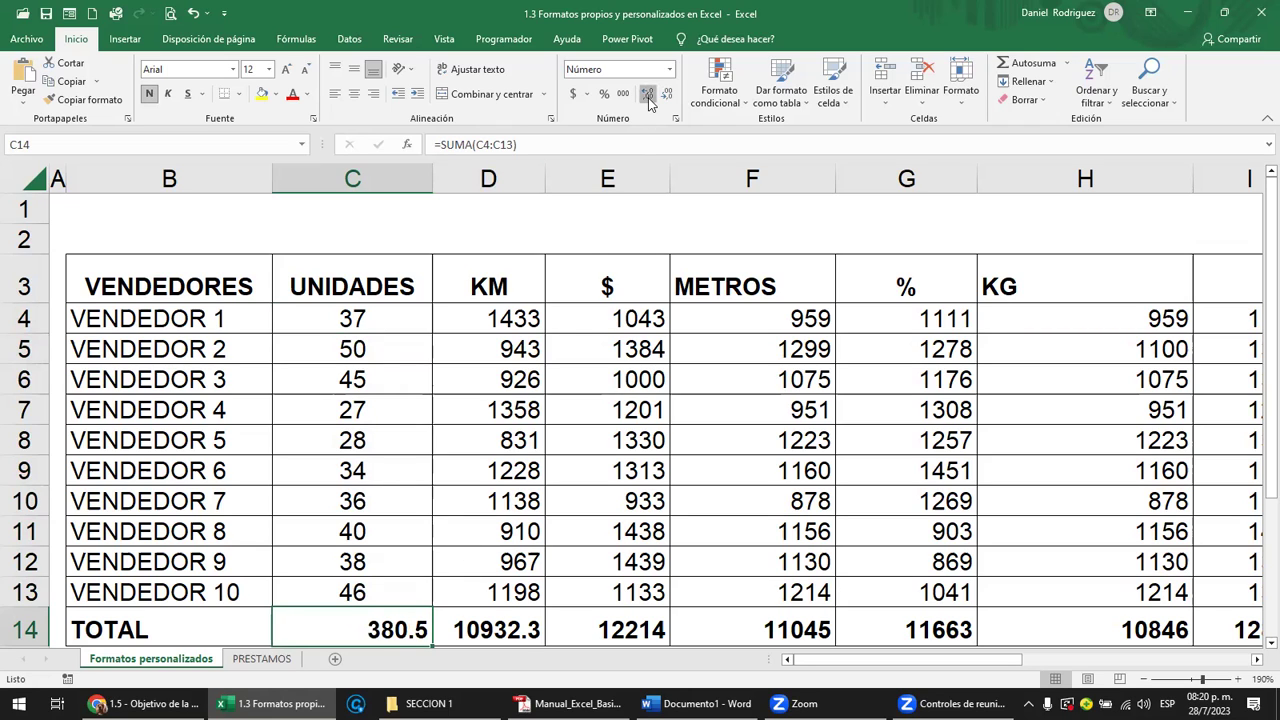
{"action": "left_click", "coordinate": [648, 95]}
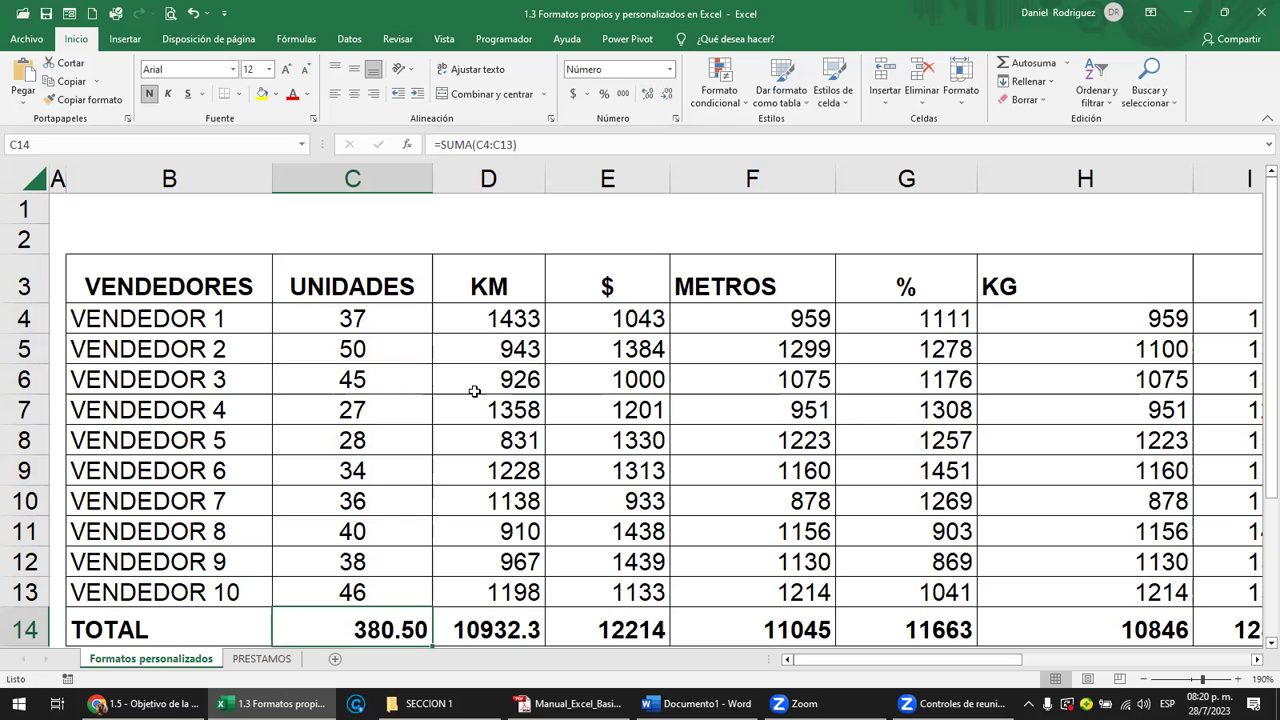
{"action": "left_click_drag", "start_coordinate": [360, 318], "coordinate": [390, 630]}
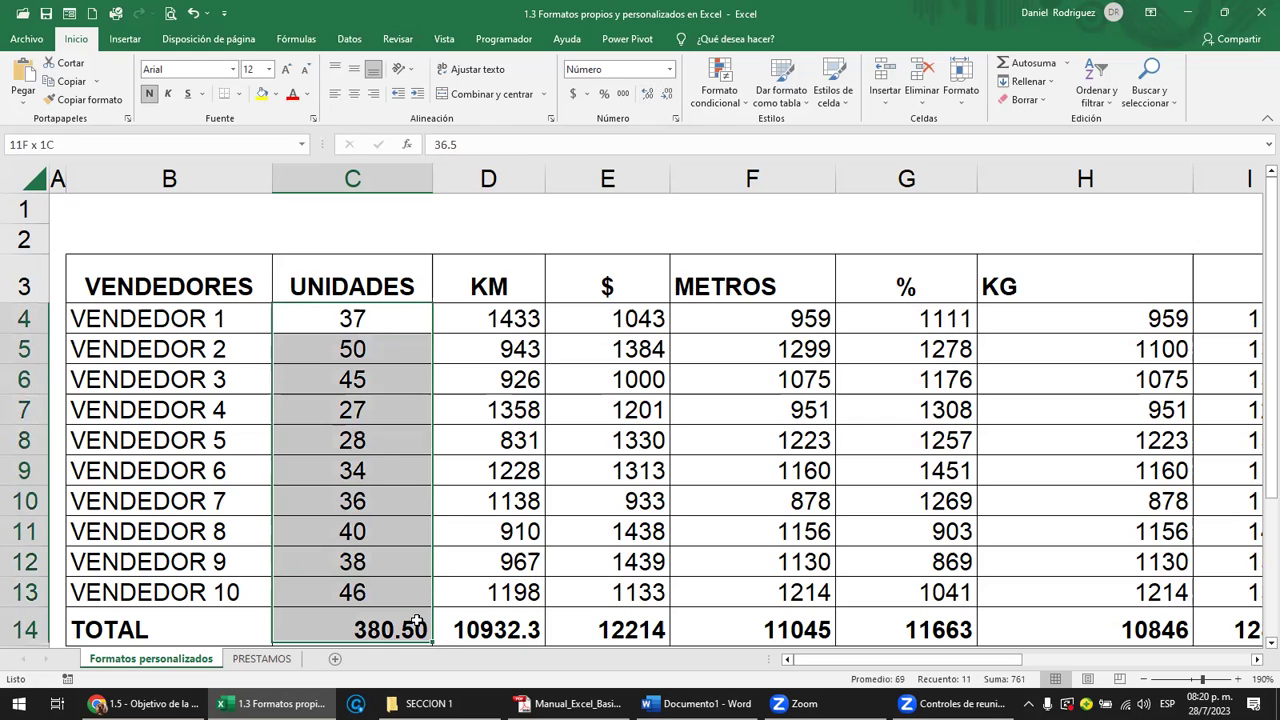
{"action": "left_click", "coordinate": [649, 95]}
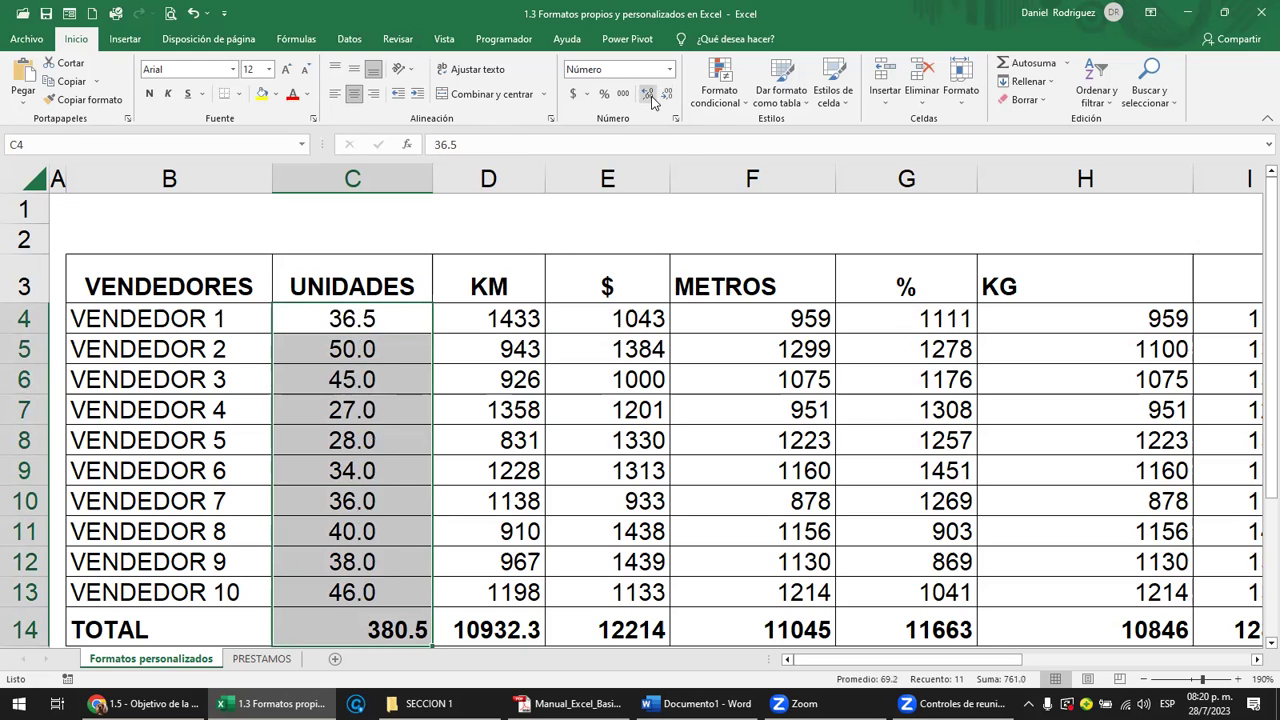
{"action": "left_click", "coordinate": [649, 96]}
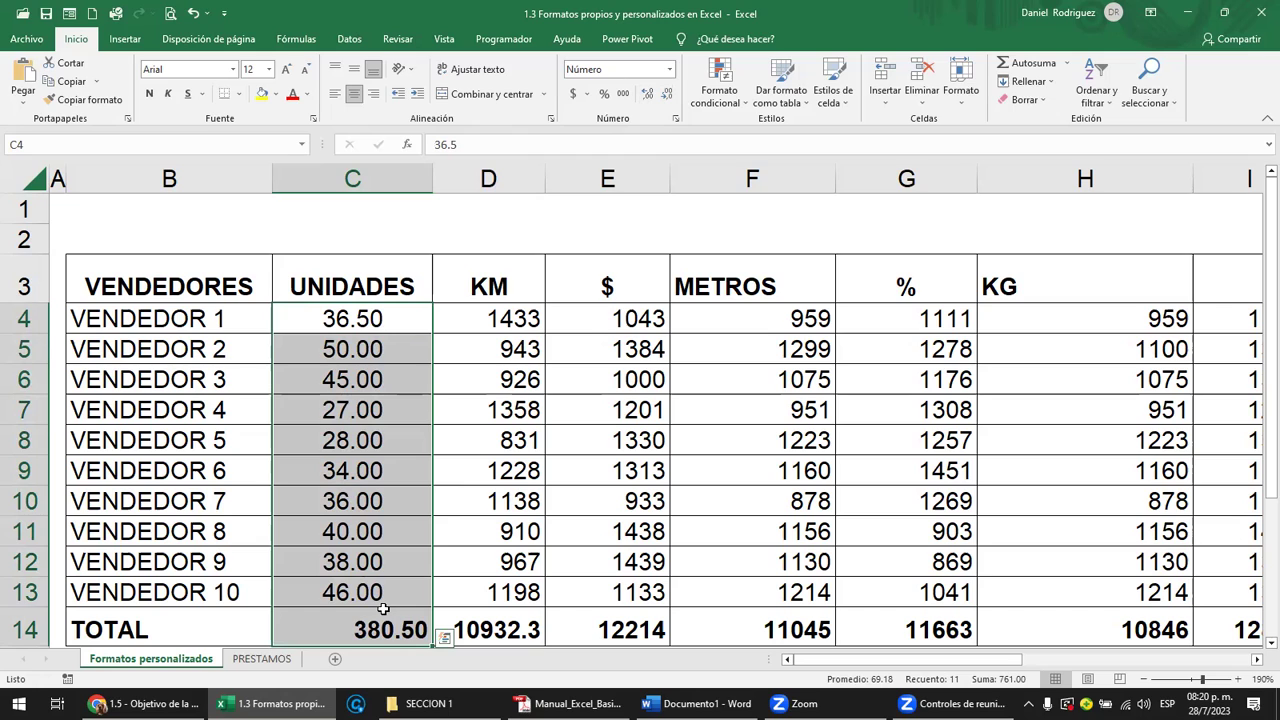
Step: Select whole columns C, D and E, then the UNIDADES cells C4:C14 and C4
{"action": "left_click", "coordinate": [363, 176]}
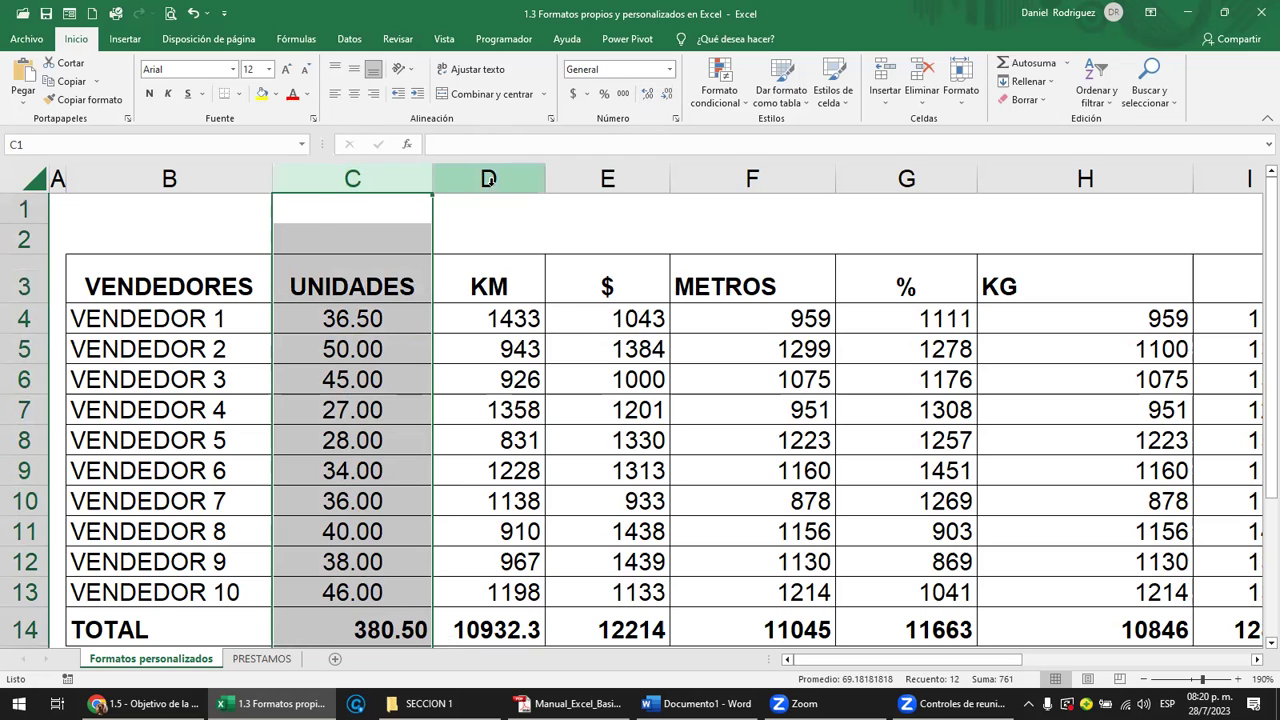
{"action": "left_click", "coordinate": [486, 178]}
{"action": "left_click", "coordinate": [584, 176]}
{"action": "left_click_drag", "start_coordinate": [376, 322], "coordinate": [364, 630]}
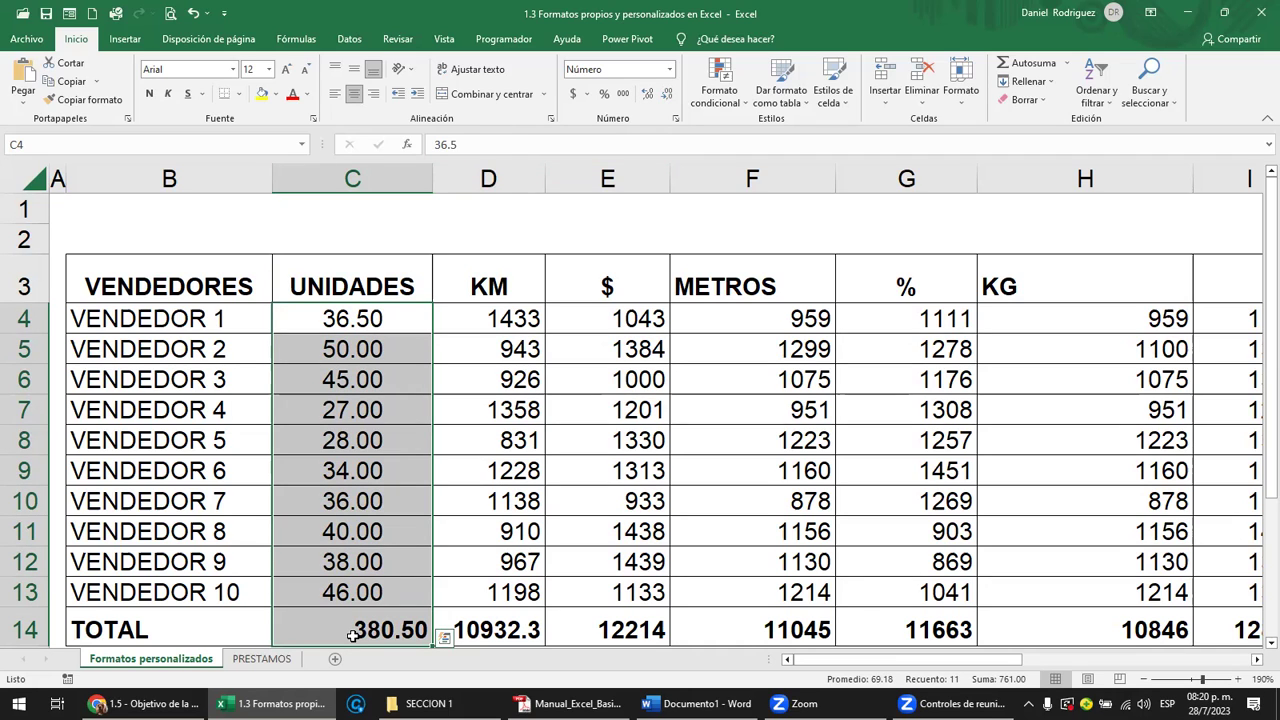
{"action": "left_click", "coordinate": [353, 636]}
{"action": "left_click", "coordinate": [375, 323]}
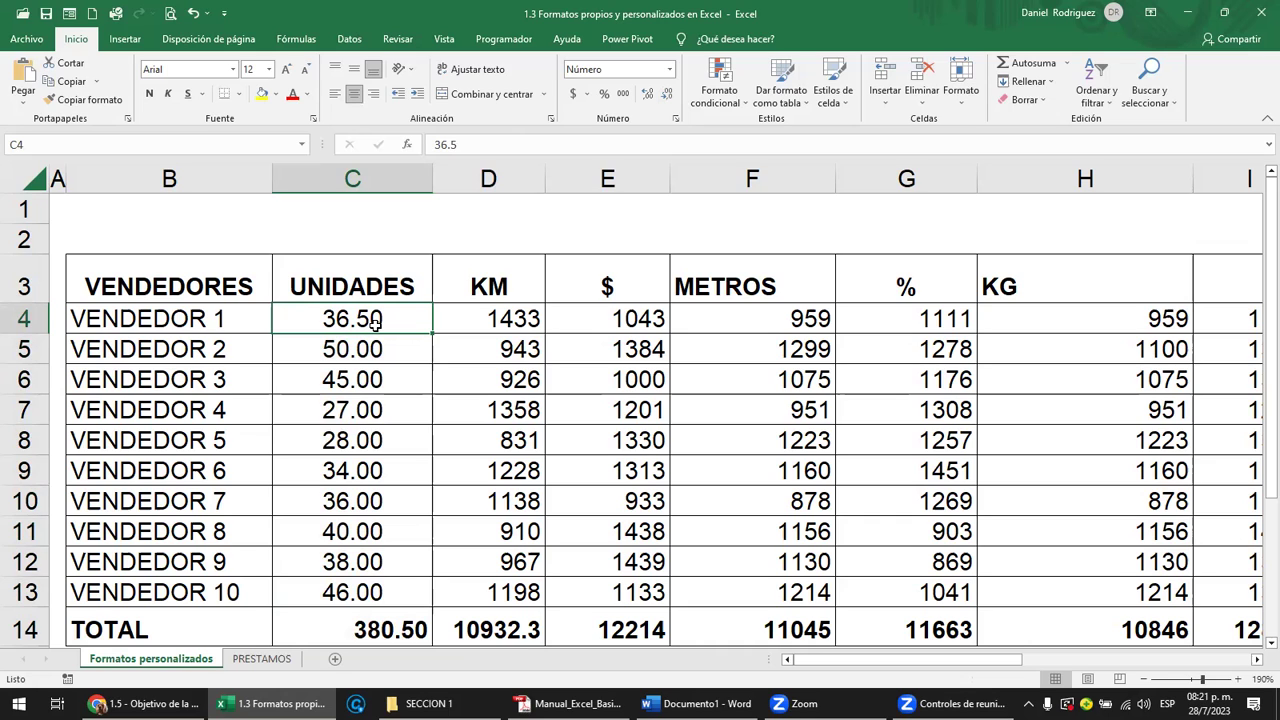
Step: Round C4:C14 to whole numbers, then give the total C14 two decimals again
{"action": "left_click_drag", "start_coordinate": [375, 322], "coordinate": [420, 626]}
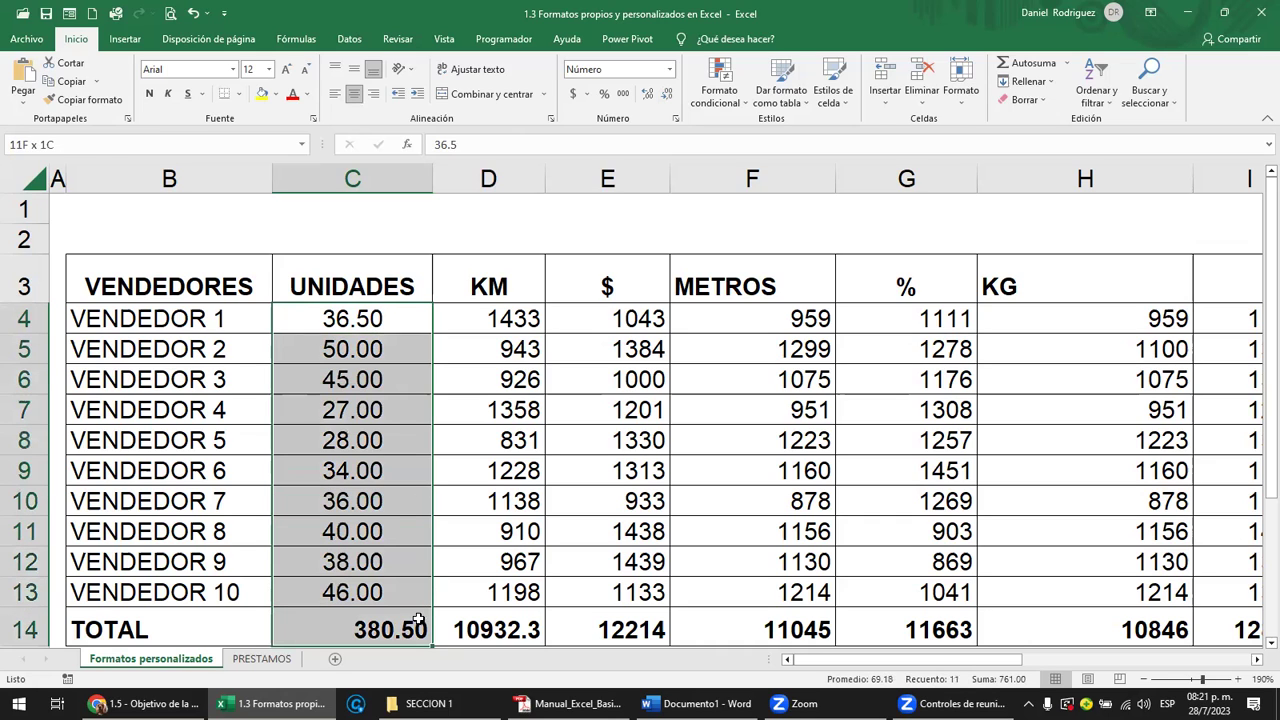
{"action": "left_click", "coordinate": [667, 95]}
{"action": "left_click", "coordinate": [667, 95]}
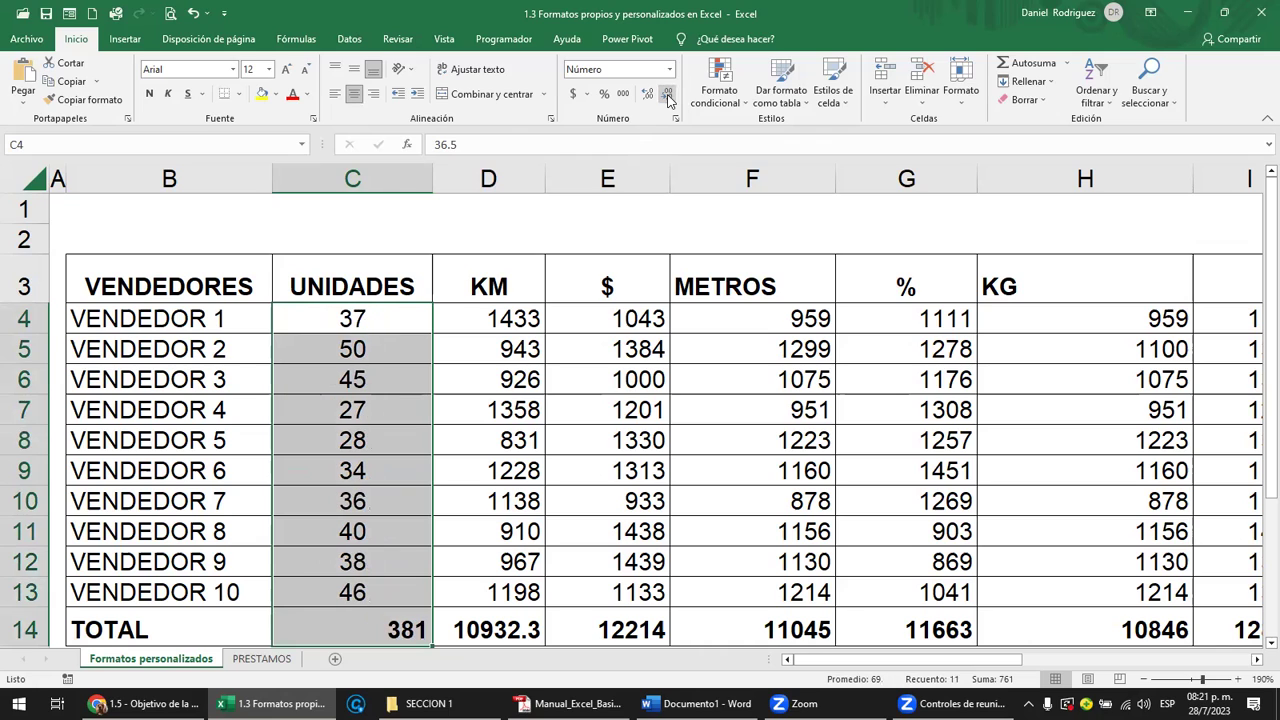
{"action": "left_click", "coordinate": [404, 636]}
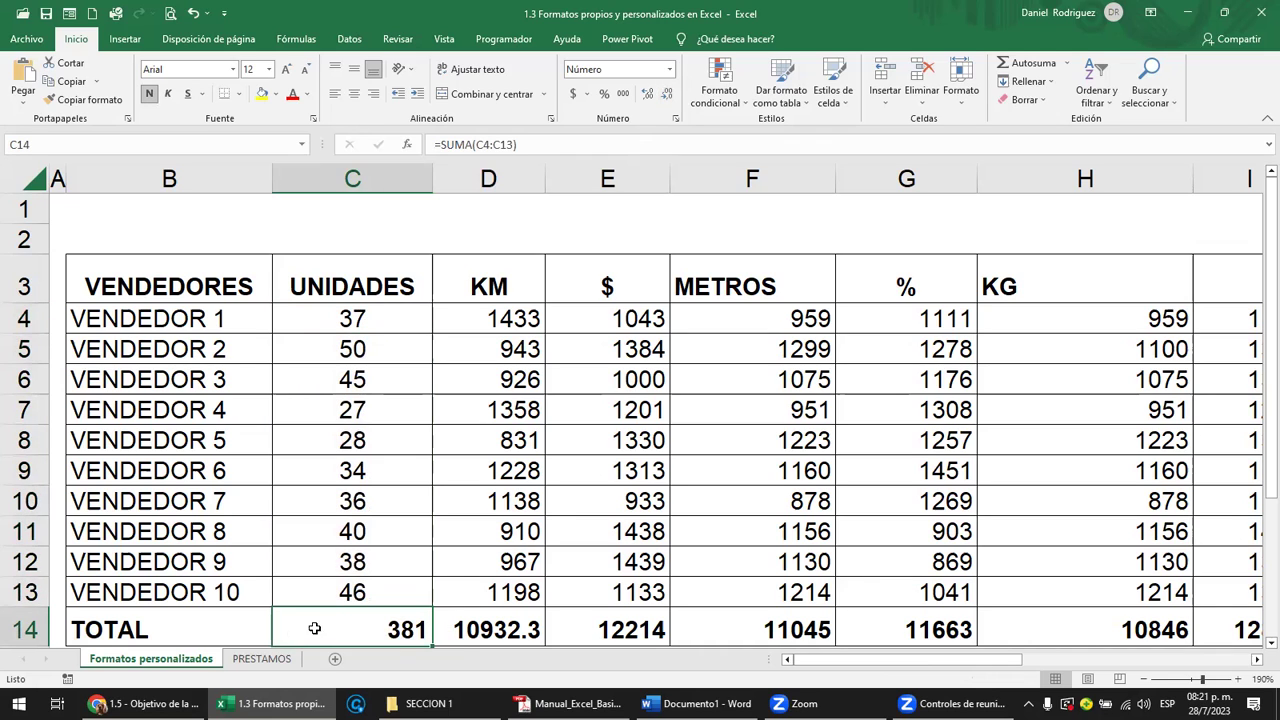
{"action": "left_click", "coordinate": [646, 95]}
{"action": "left_click", "coordinate": [646, 95]}
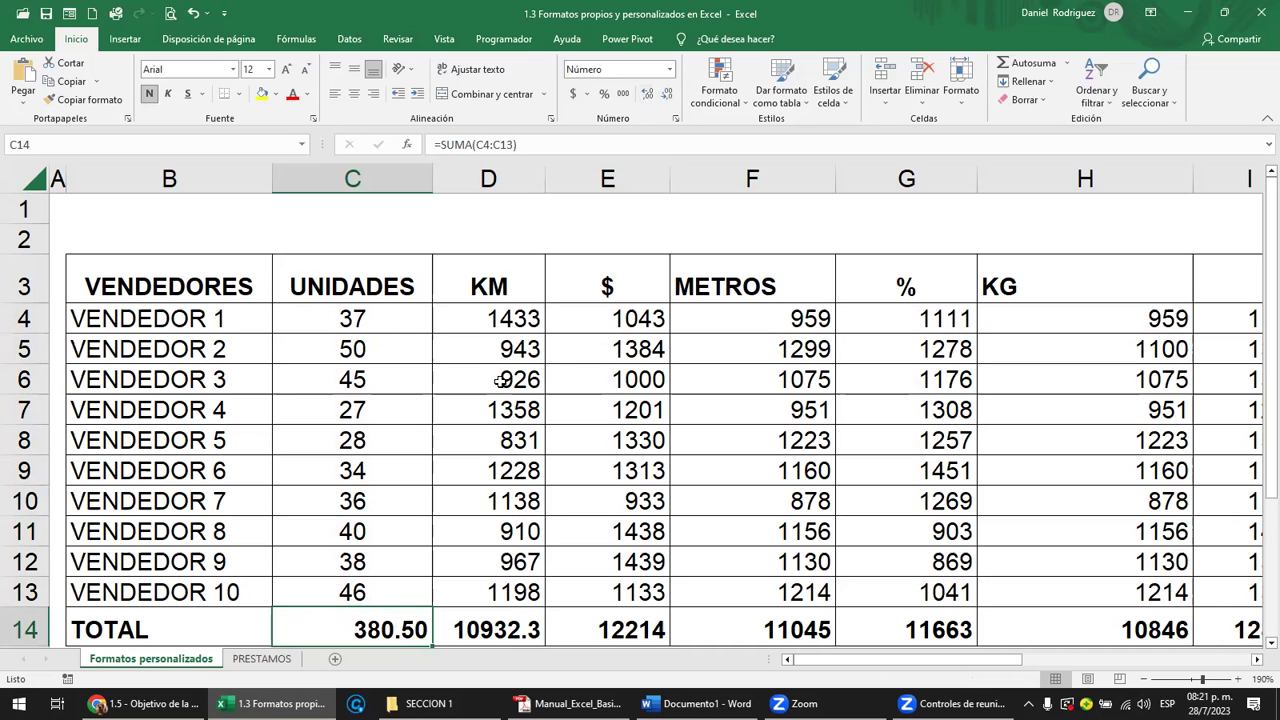
Step: Show four decimal places on the UNIDADES values from C4 downward
{"action": "scroll", "coordinate": [444, 505], "scroll_direction": "down", "scroll_amount": 1}
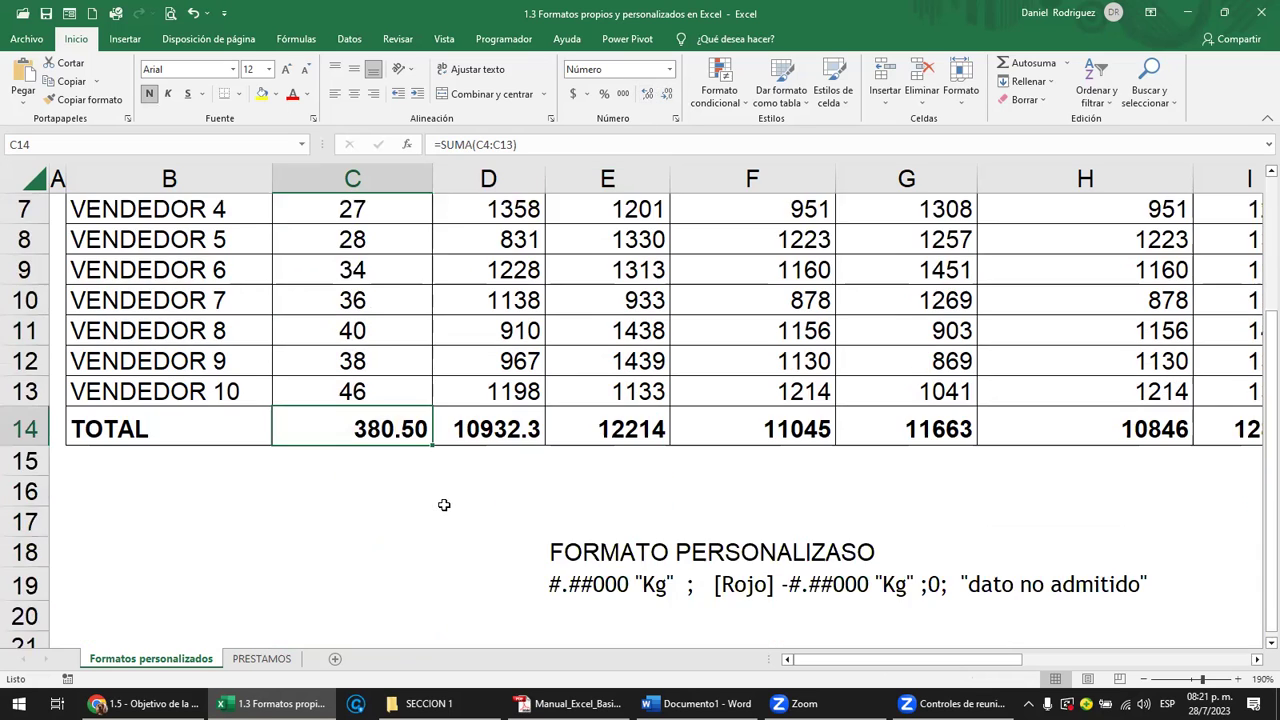
{"action": "left_click", "coordinate": [394, 468]}
{"action": "left_click", "coordinate": [372, 430]}
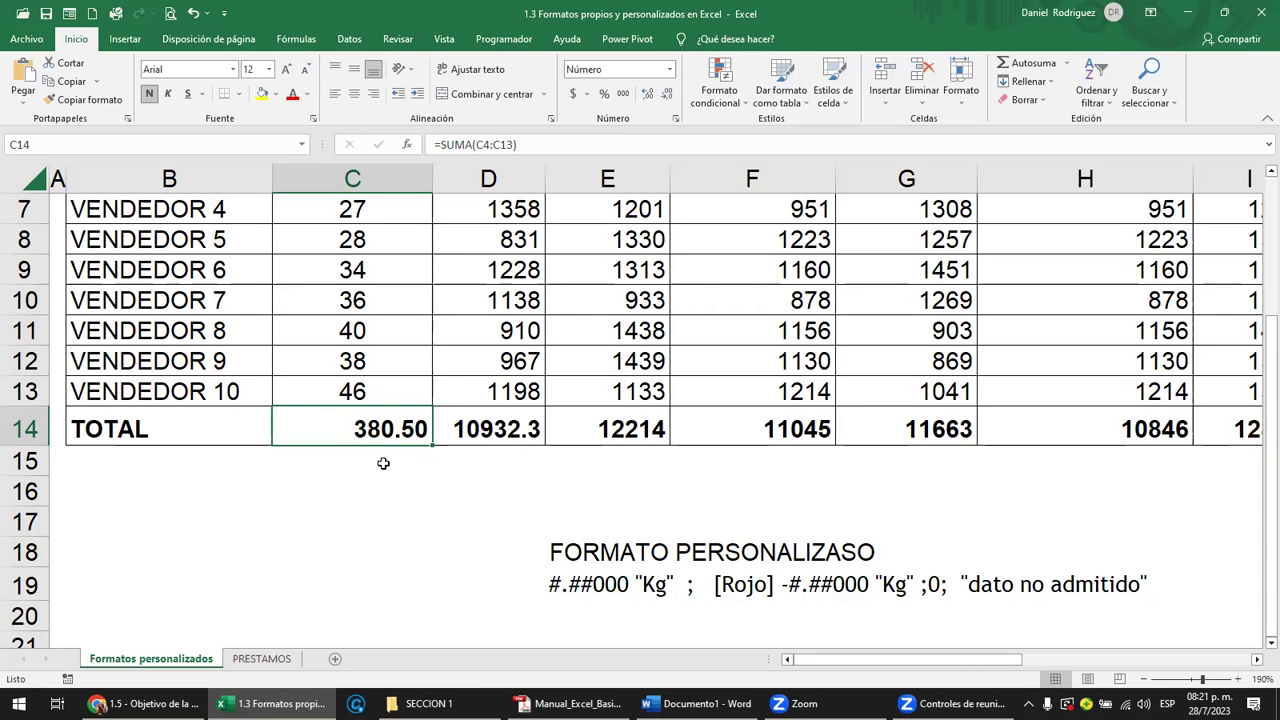
{"action": "scroll", "coordinate": [383, 463], "scroll_direction": "up", "scroll_amount": 2}
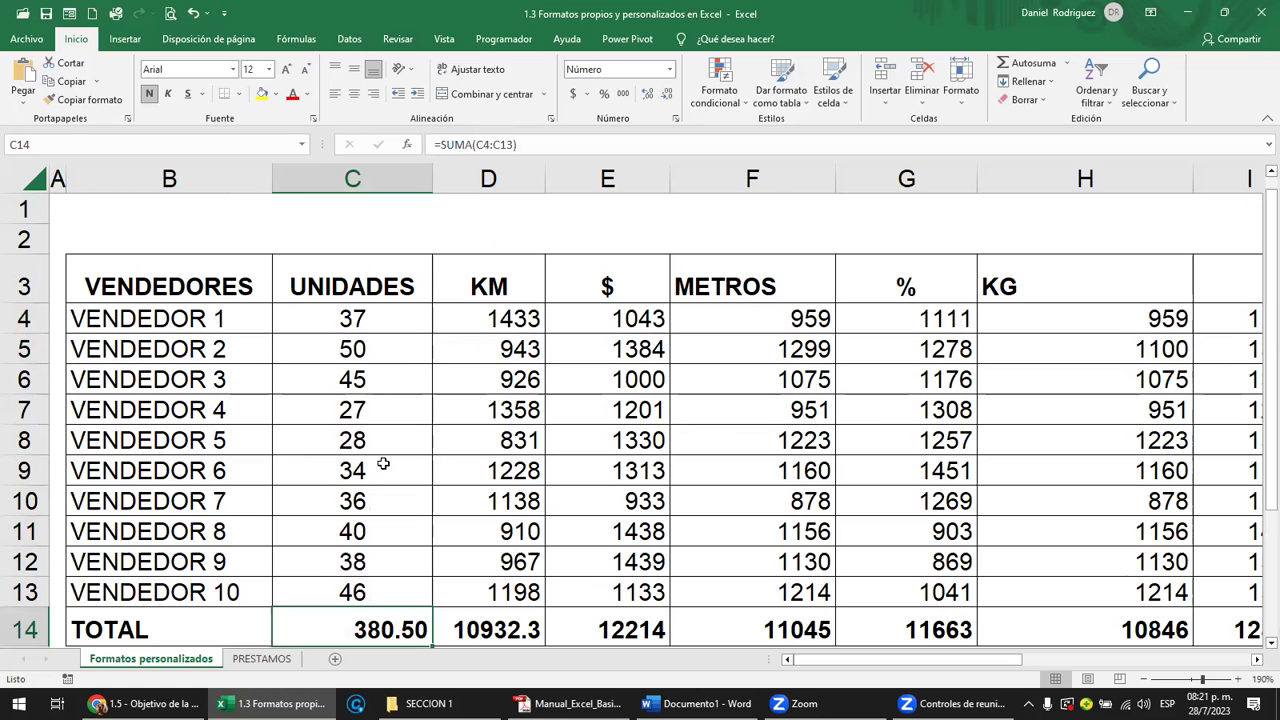
{"action": "mouse_move", "coordinate": [373, 326]}
{"action": "left_mouse_down"}
{"action": "mouse_move", "coordinate": [415, 590]}
{"action": "mouse_move", "coordinate": [415, 570]}
{"action": "left_mouse_up"}
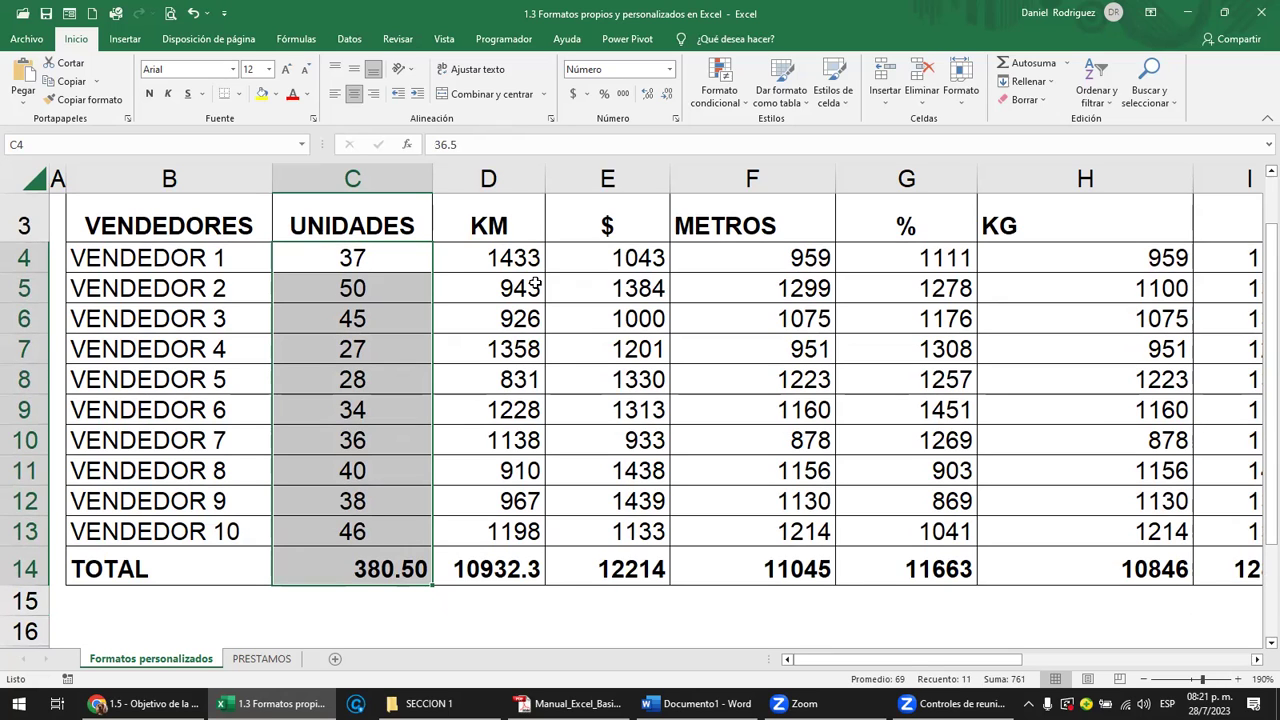
{"action": "scroll", "coordinate": [535, 286], "scroll_direction": "up", "scroll_amount": 1}
{"action": "left_click", "coordinate": [648, 95]}
{"action": "left_click", "coordinate": [648, 95]}
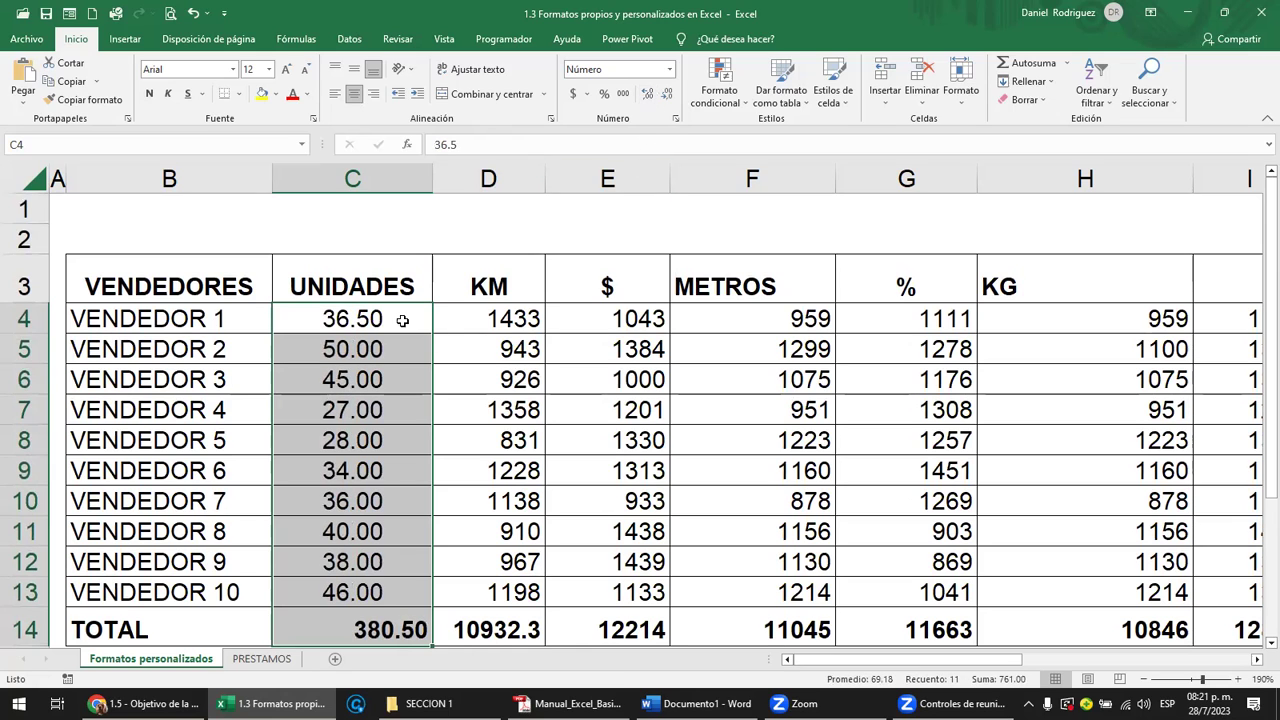
{"action": "left_click", "coordinate": [647, 95]}
{"action": "left_click", "coordinate": [647, 95]}
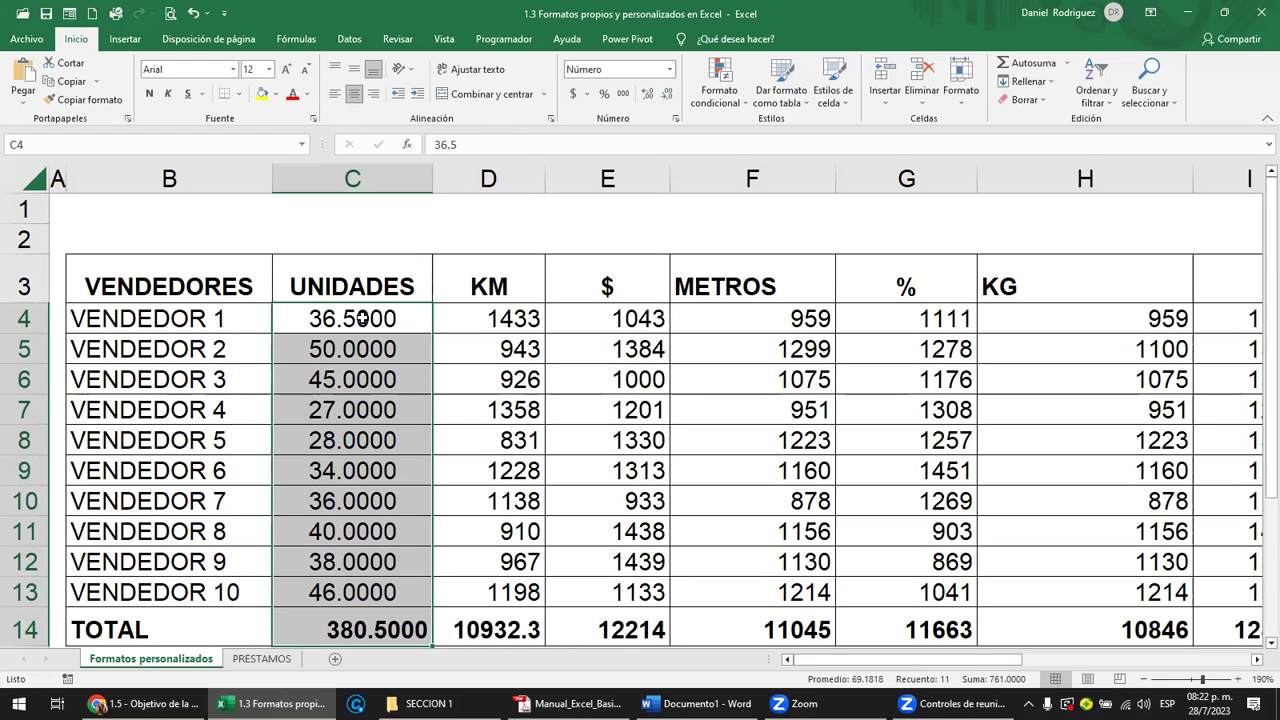
Step: Go to five decimals on the UNIDADES values, then back down to two decimals
{"action": "left_click_drag", "start_coordinate": [193, 313], "coordinate": [294, 313]}
{"action": "left_click", "coordinate": [341, 320]}
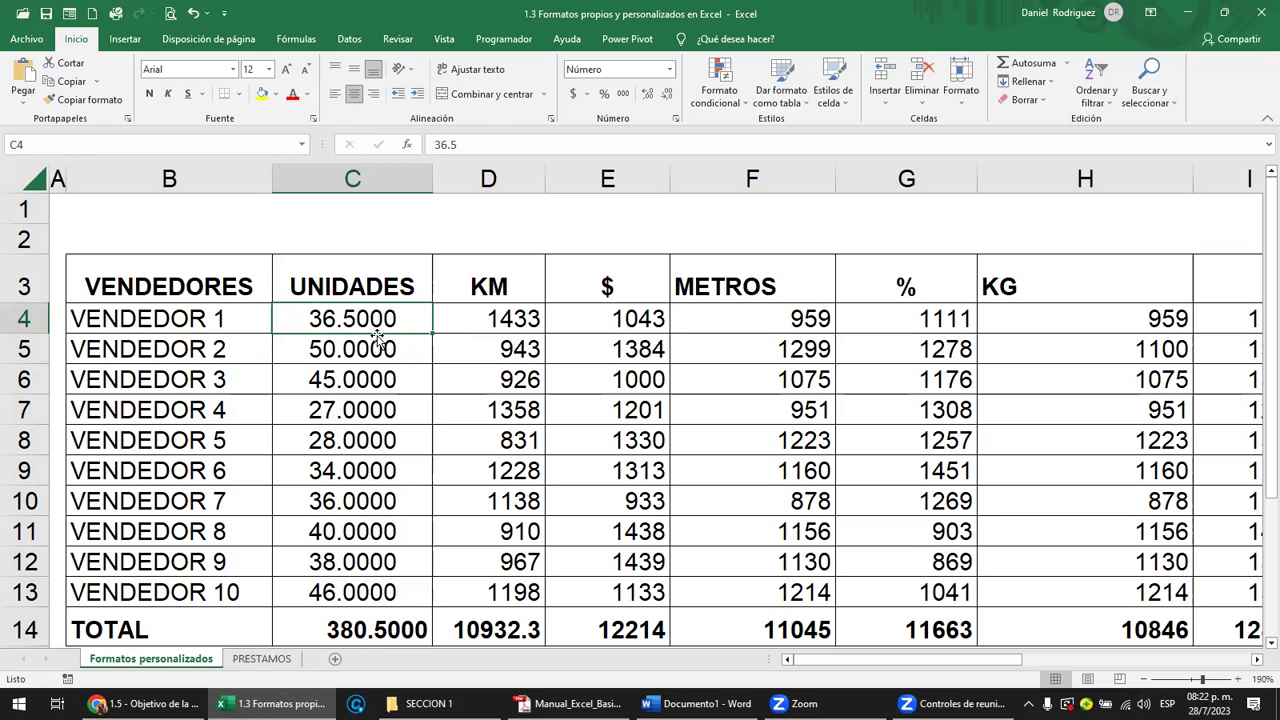
{"action": "left_click_drag", "start_coordinate": [370, 328], "coordinate": [387, 612]}
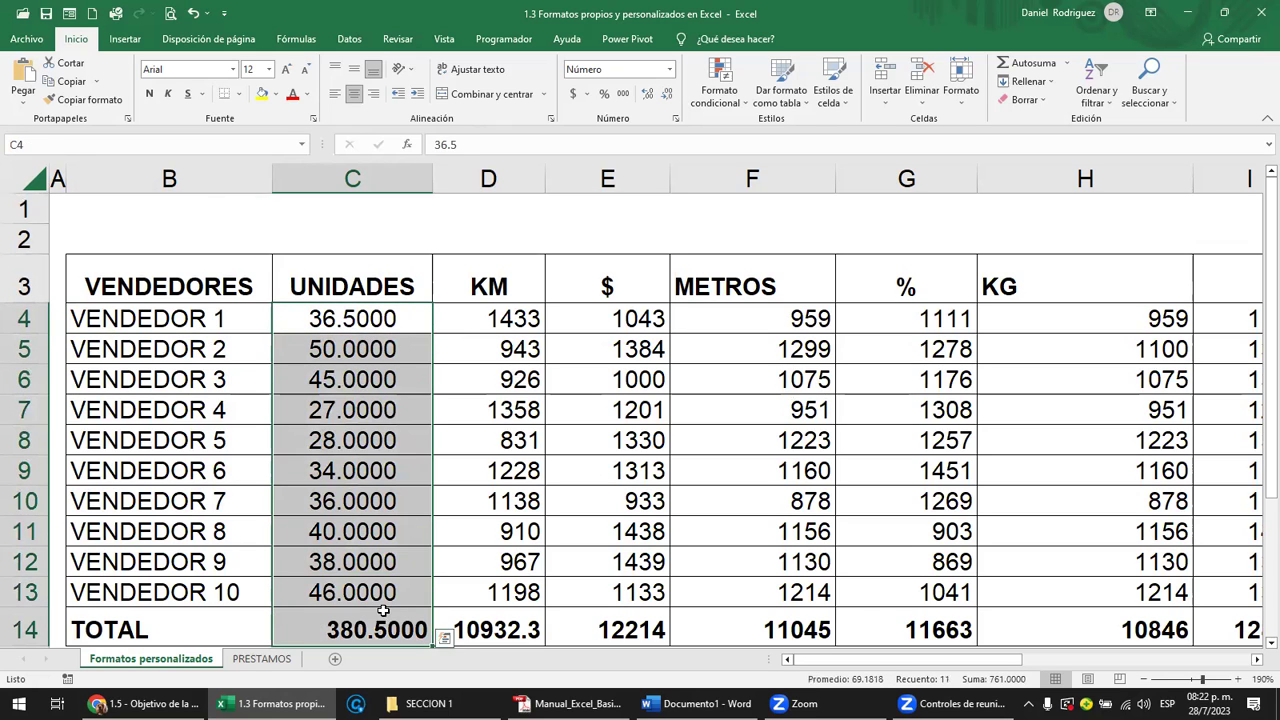
{"action": "left_click", "coordinate": [648, 93]}
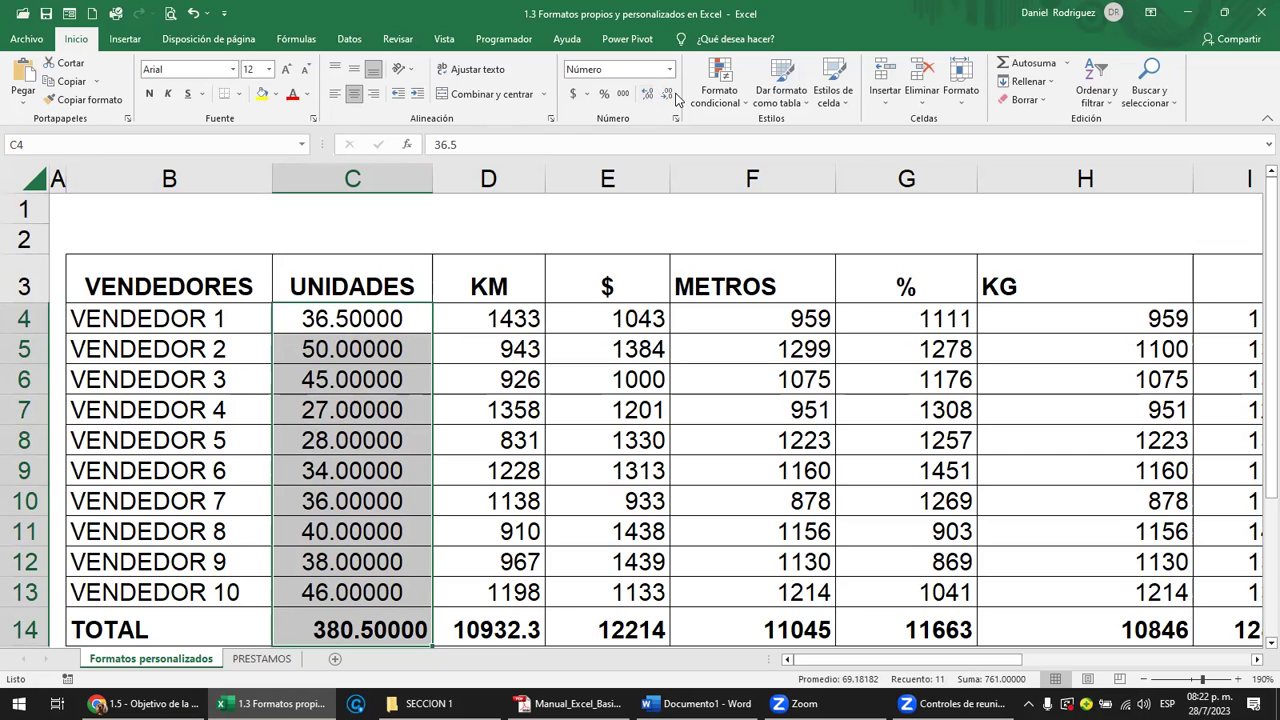
{"action": "left_click", "coordinate": [667, 93]}
{"action": "left_click", "coordinate": [667, 93]}
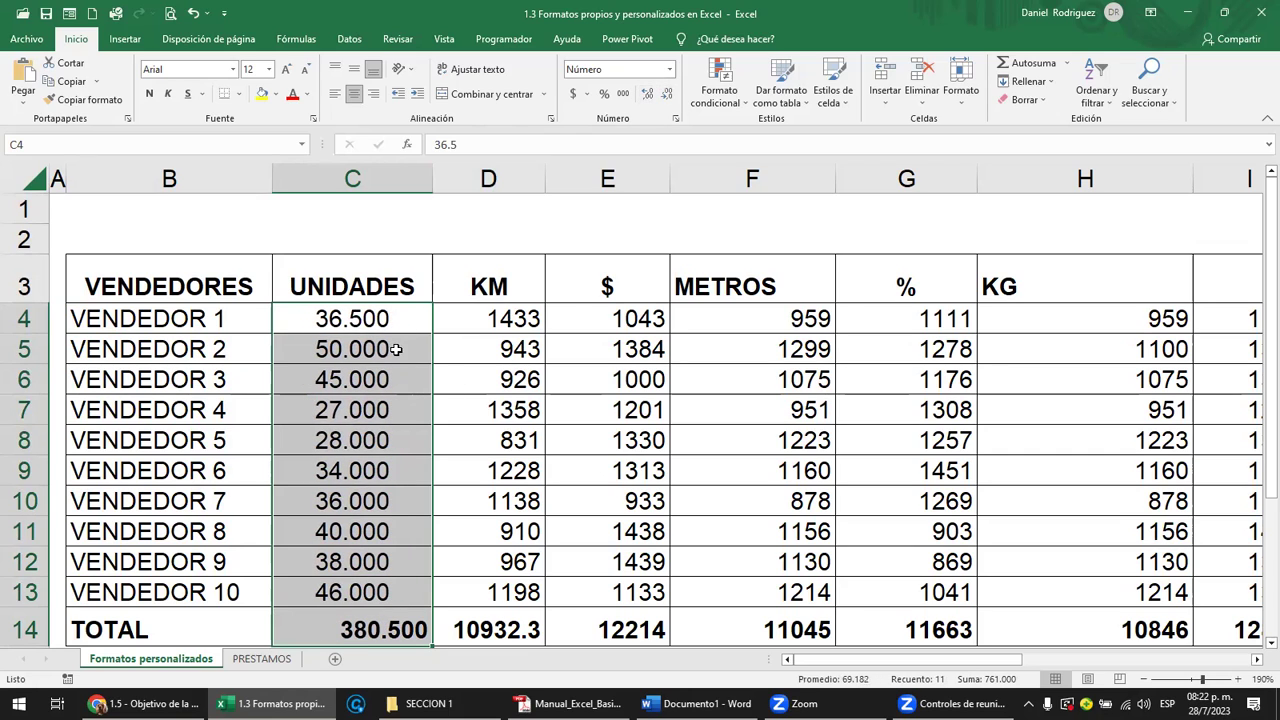
{"action": "left_click", "coordinate": [667, 93]}
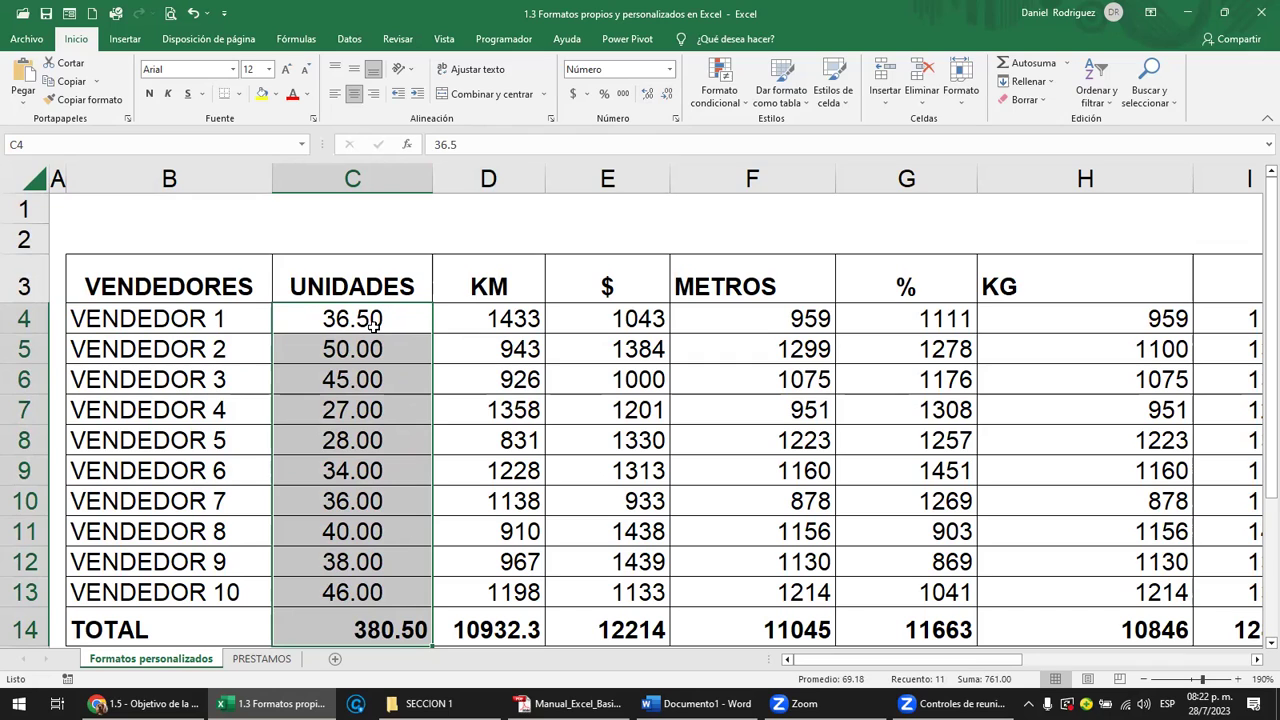
Step: Extend C4's value to 36.50777 by typing extra decimal digits
{"action": "double_click", "coordinate": [372, 322]}
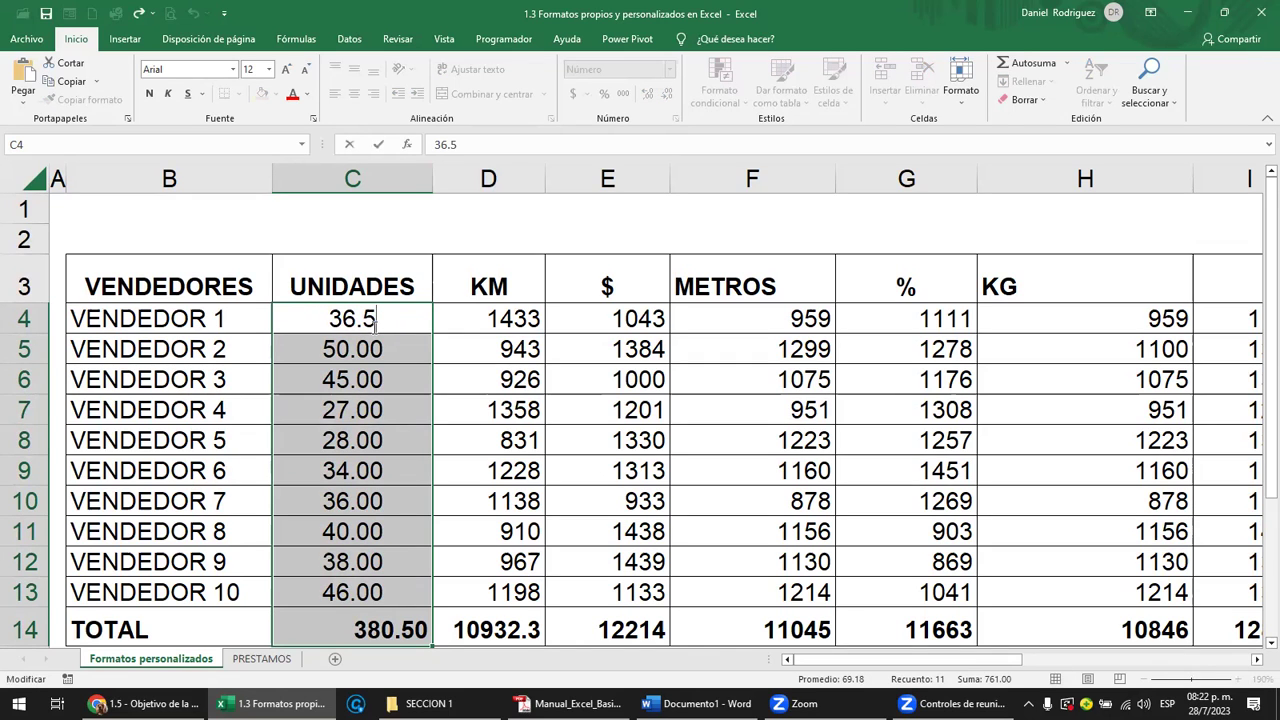
{"action": "type", "text": "5"}
{"action": "key", "text": "BackSpace"}
{"action": "type", "text": "0777"}
{"action": "key", "text": "Return"}
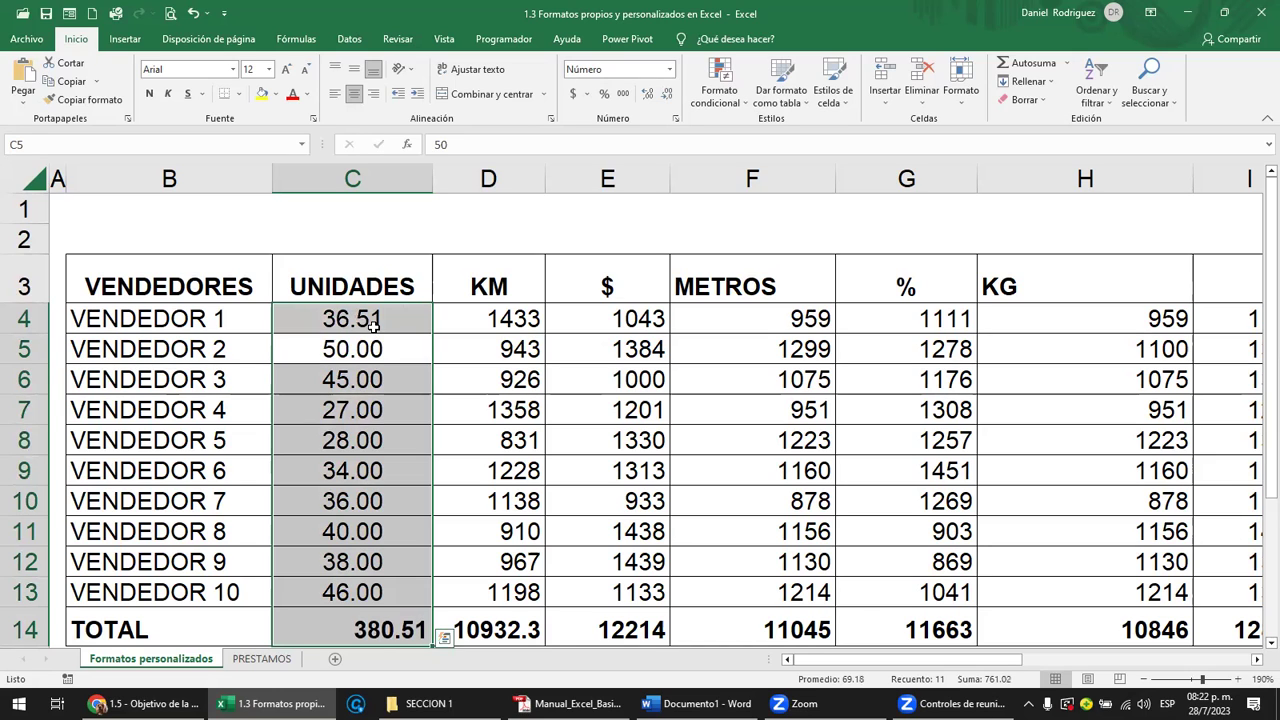
Step: Remove the trailing 777 from C4 so VENDEDOR 1 stores 36.50
{"action": "left_click", "coordinate": [372, 325]}
{"action": "key", "text": "F2"}
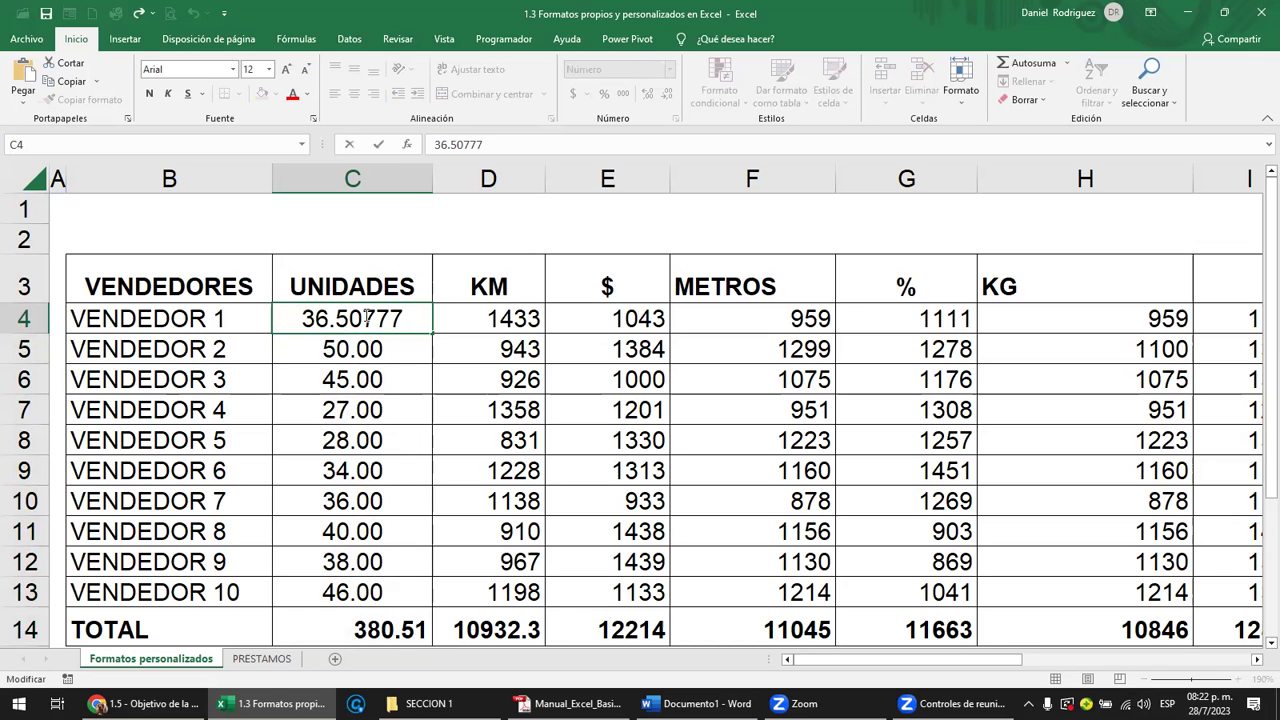
{"action": "left_click_drag", "start_coordinate": [363, 318], "coordinate": [412, 316]}
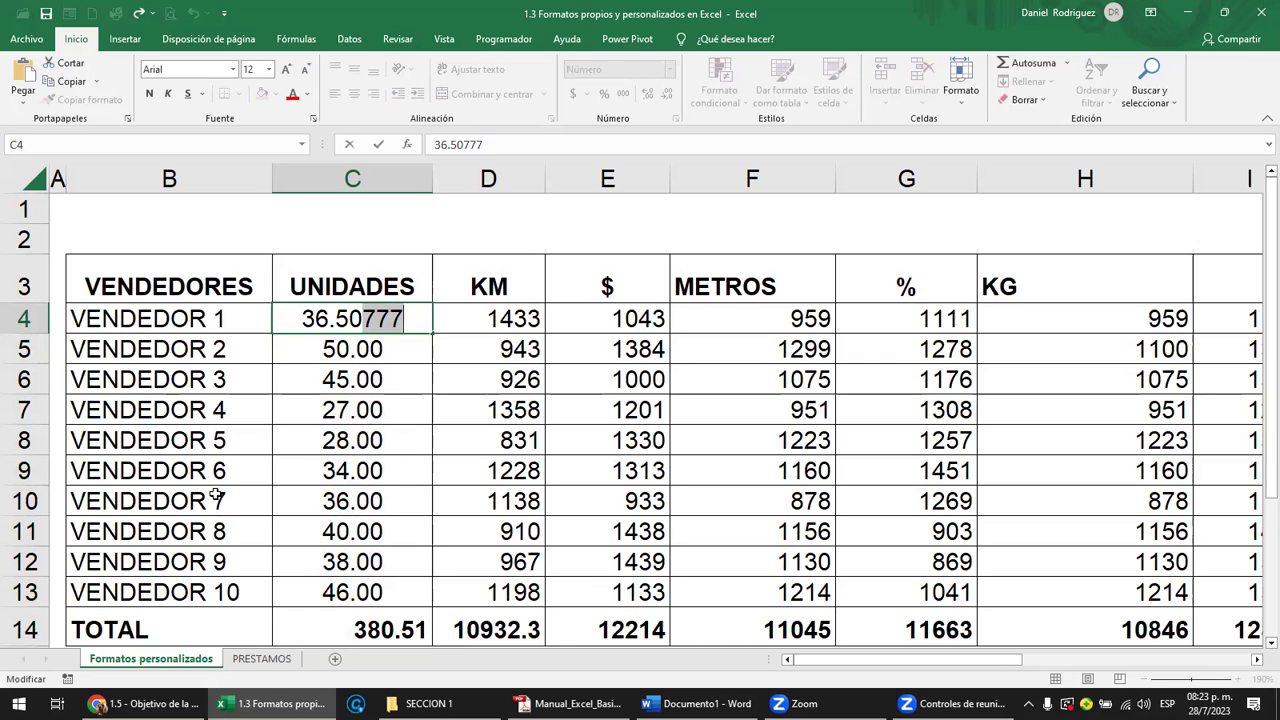
{"action": "left_click", "coordinate": [351, 361]}
{"action": "left_click", "coordinate": [375, 320]}
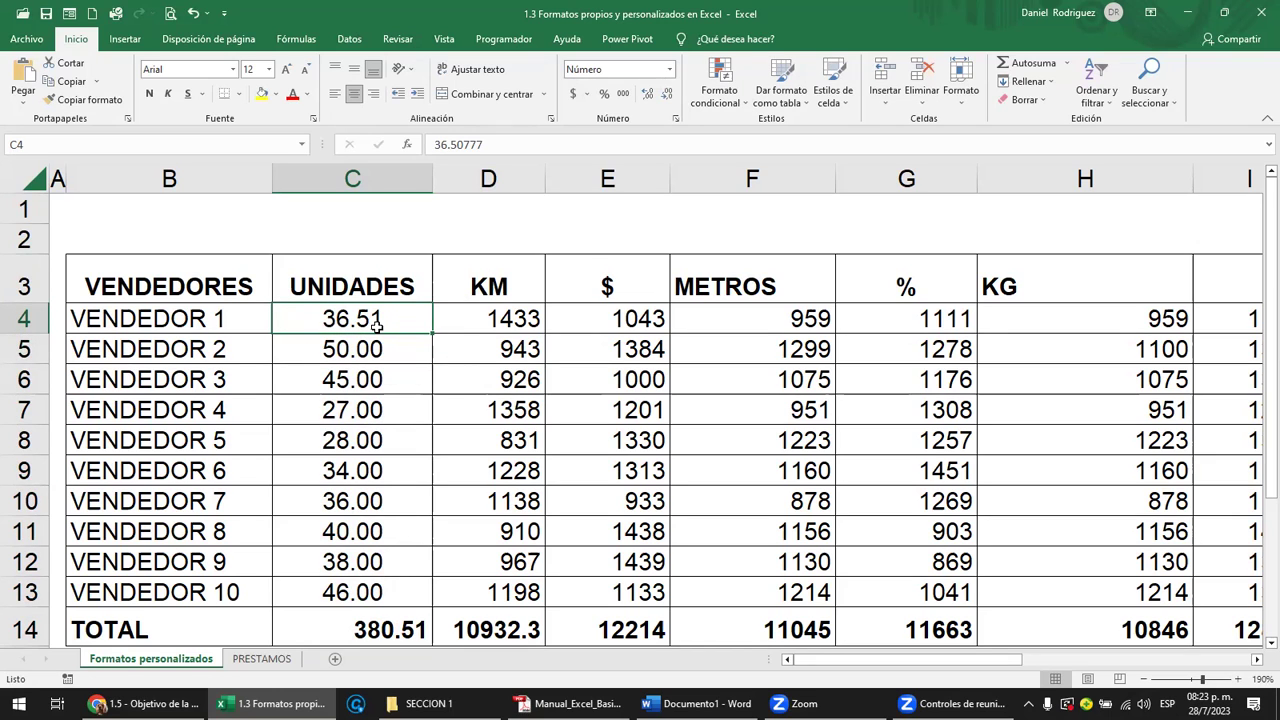
{"action": "key", "text": "F2"}
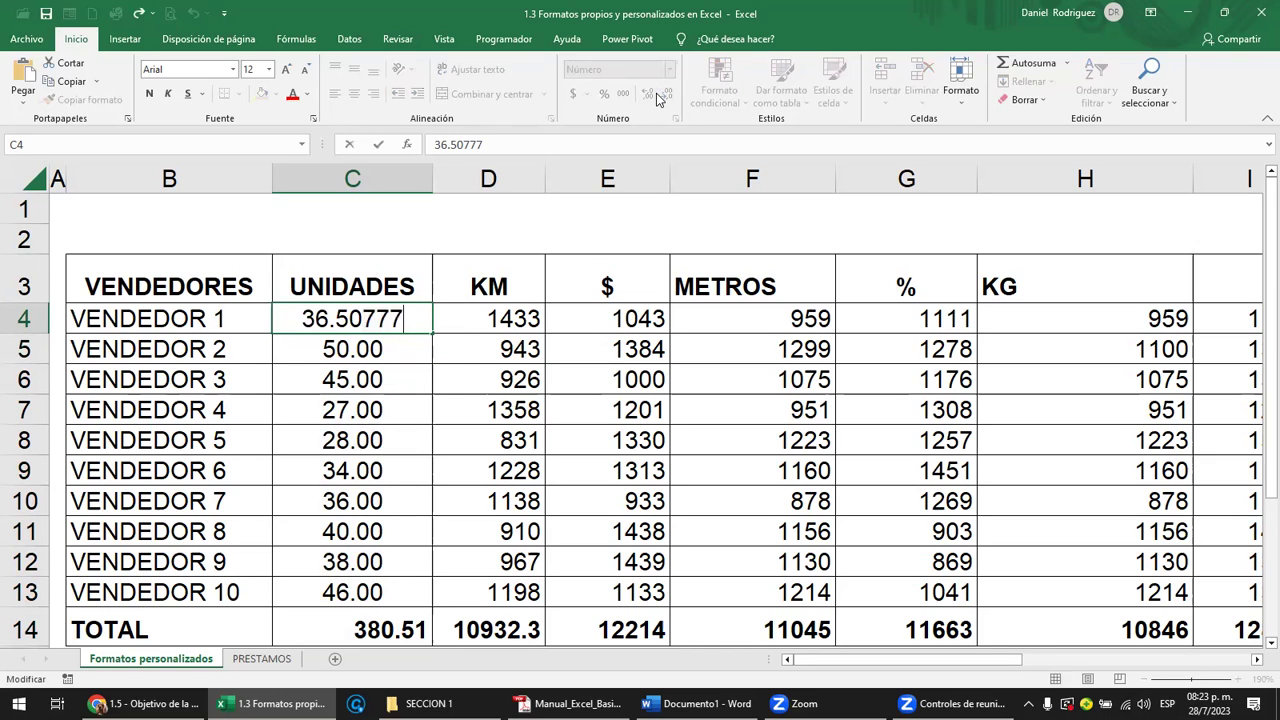
{"action": "key", "text": "BackSpace"}
{"action": "key", "text": "BackSpace"}
{"action": "key", "text": "BackSpace"}
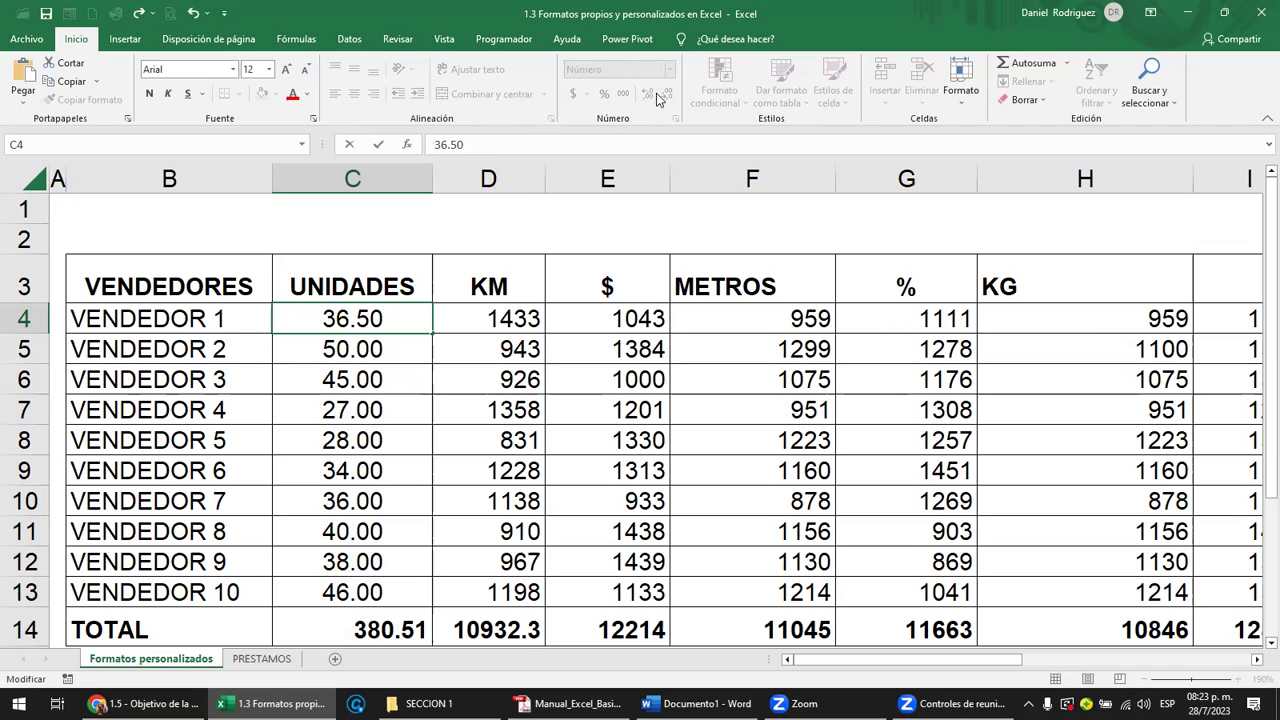
{"action": "key", "text": "Return"}
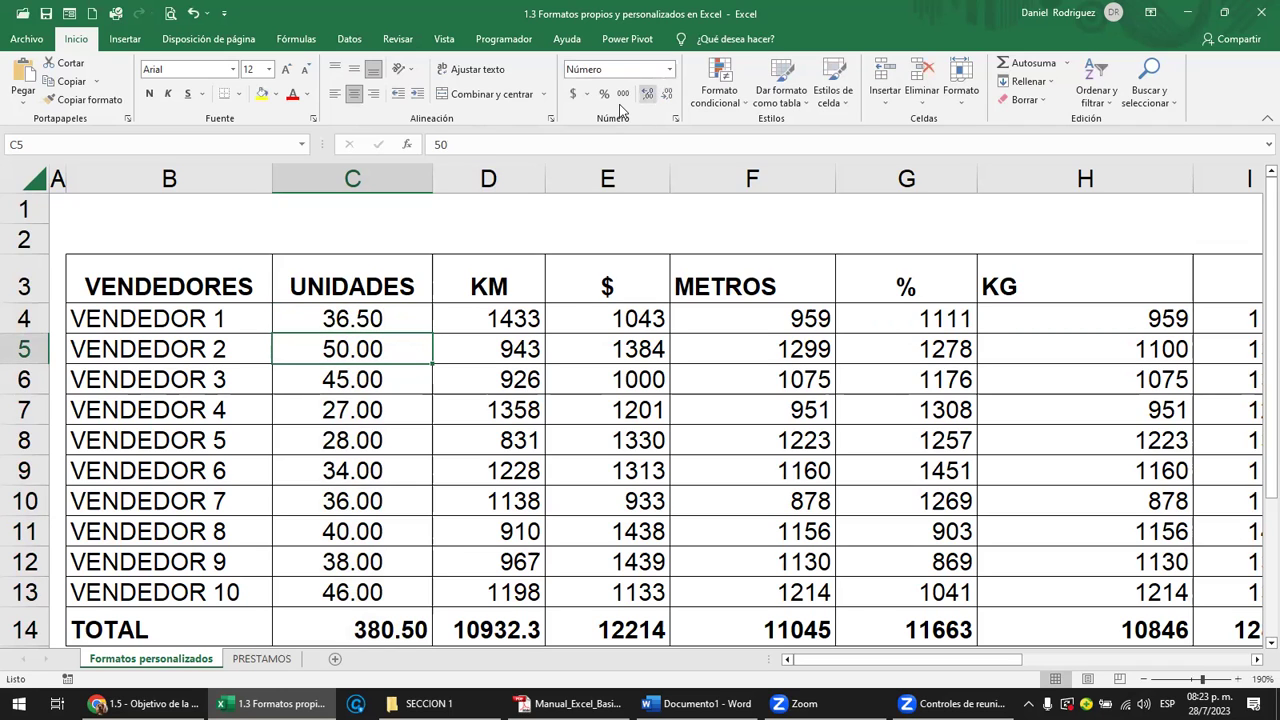
Step: Check the SUMA of C4:C13 in the TOTAL cell C14, reading 380.50
{"action": "left_click", "coordinate": [403, 621]}
{"action": "left_click_drag", "start_coordinate": [402, 596], "coordinate": [403, 352]}
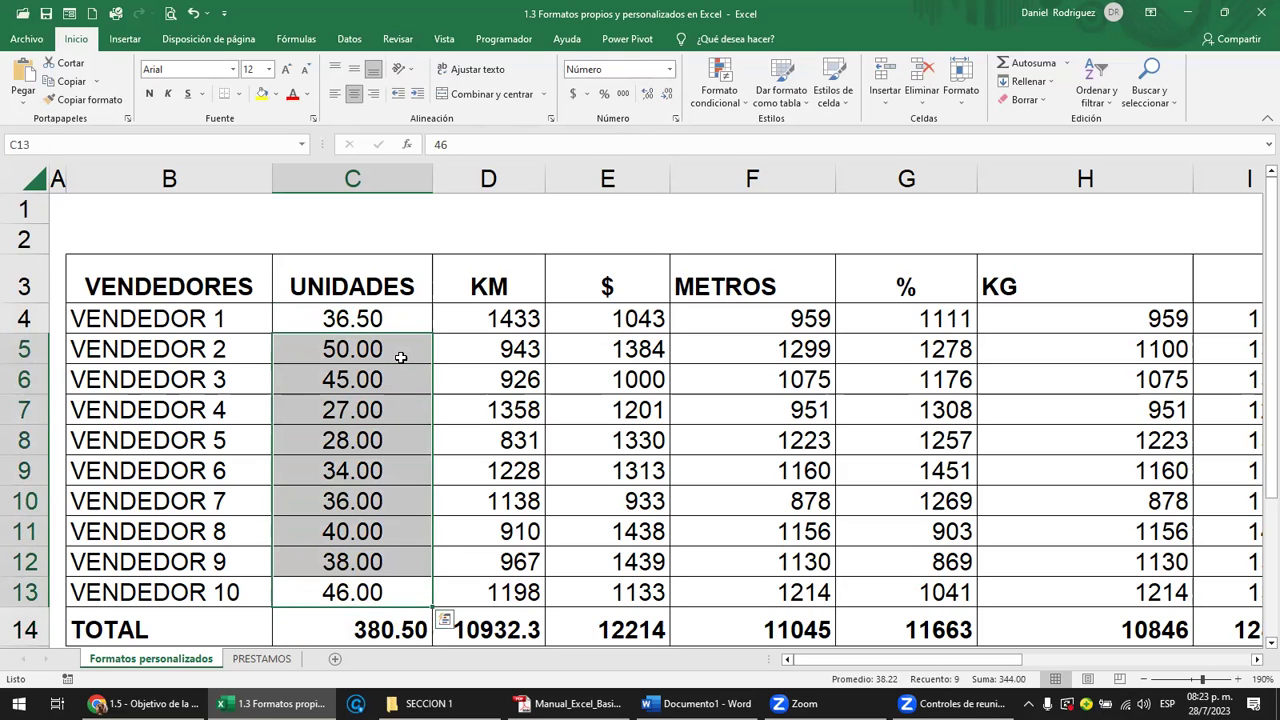
{"action": "left_click", "coordinate": [396, 625]}
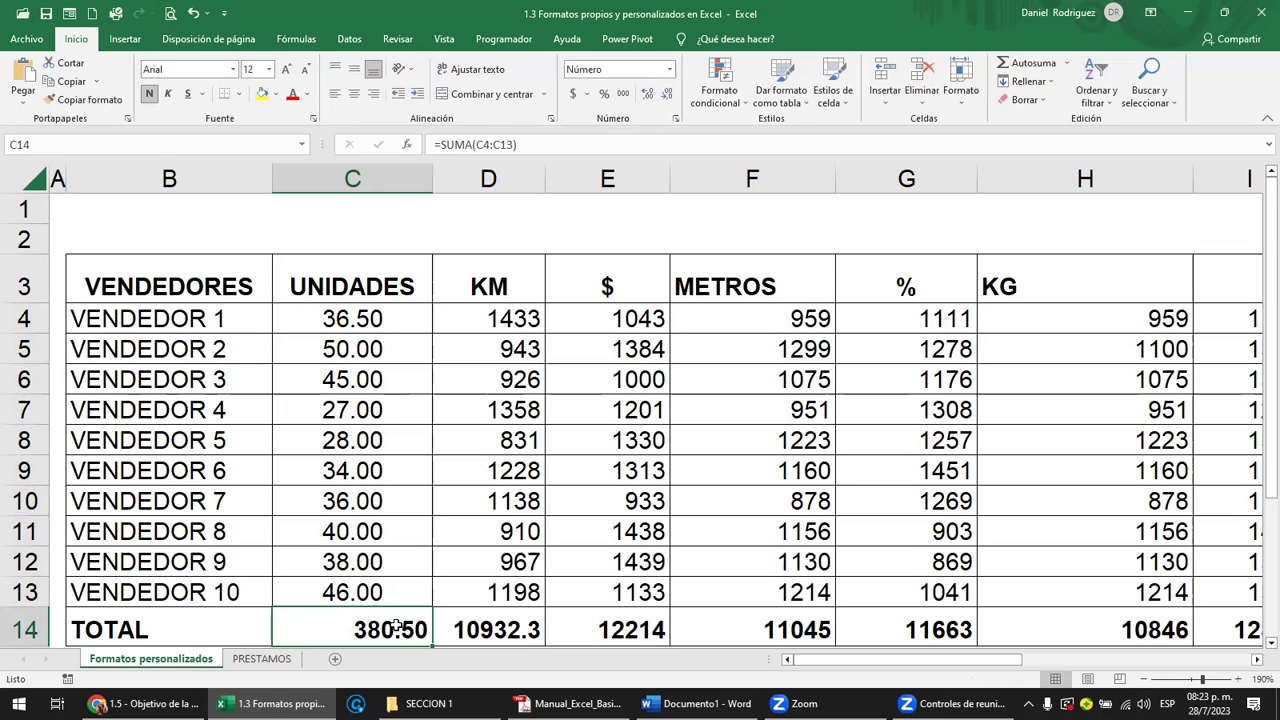
{"action": "left_click", "coordinate": [396, 200]}
{"action": "type", "text": "="}
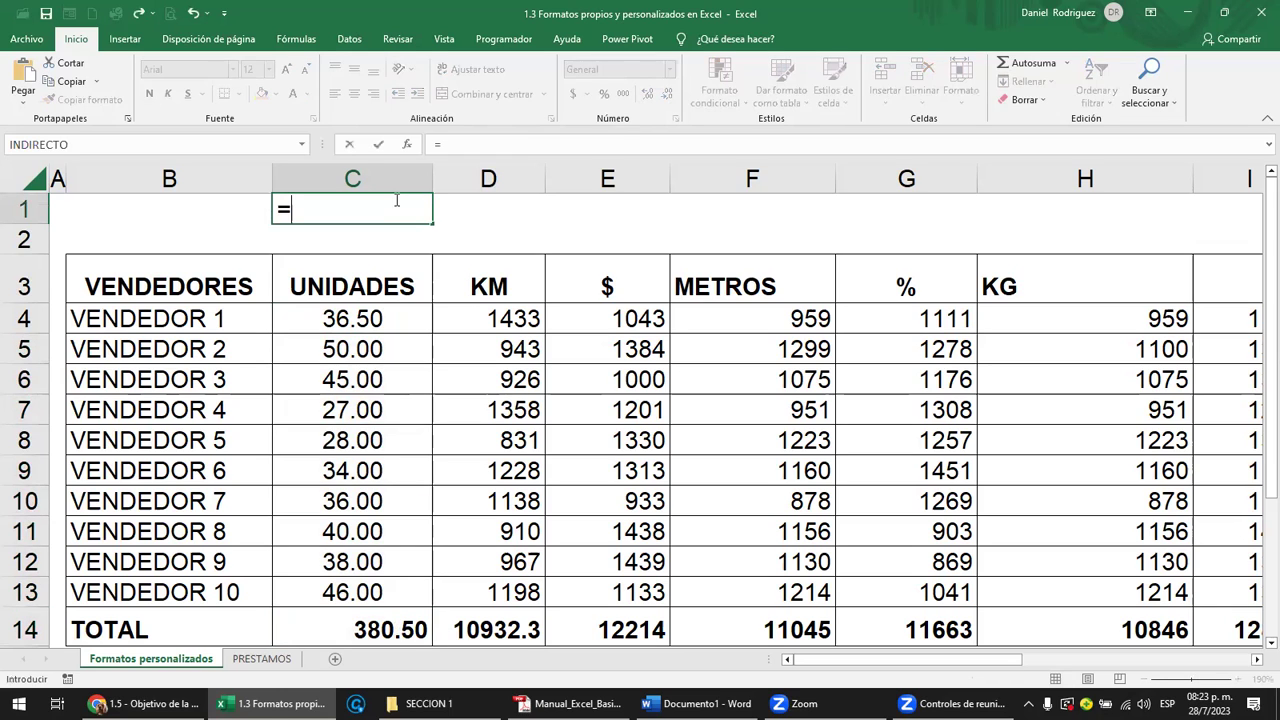
{"action": "type", "text": "0.0"}
{"action": "type", "text": "1"}
{"action": "type", "text": "*20000"}
{"action": "key", "text": "Return"}
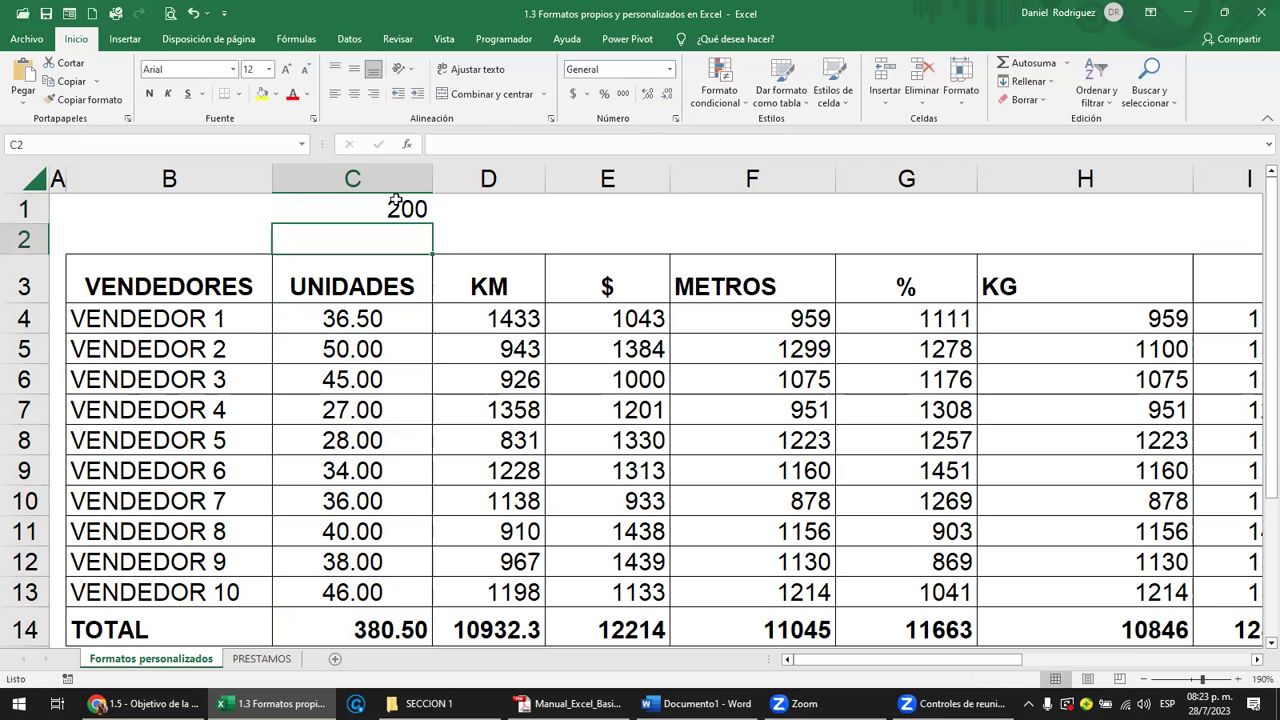
{"action": "left_click", "coordinate": [398, 206]}
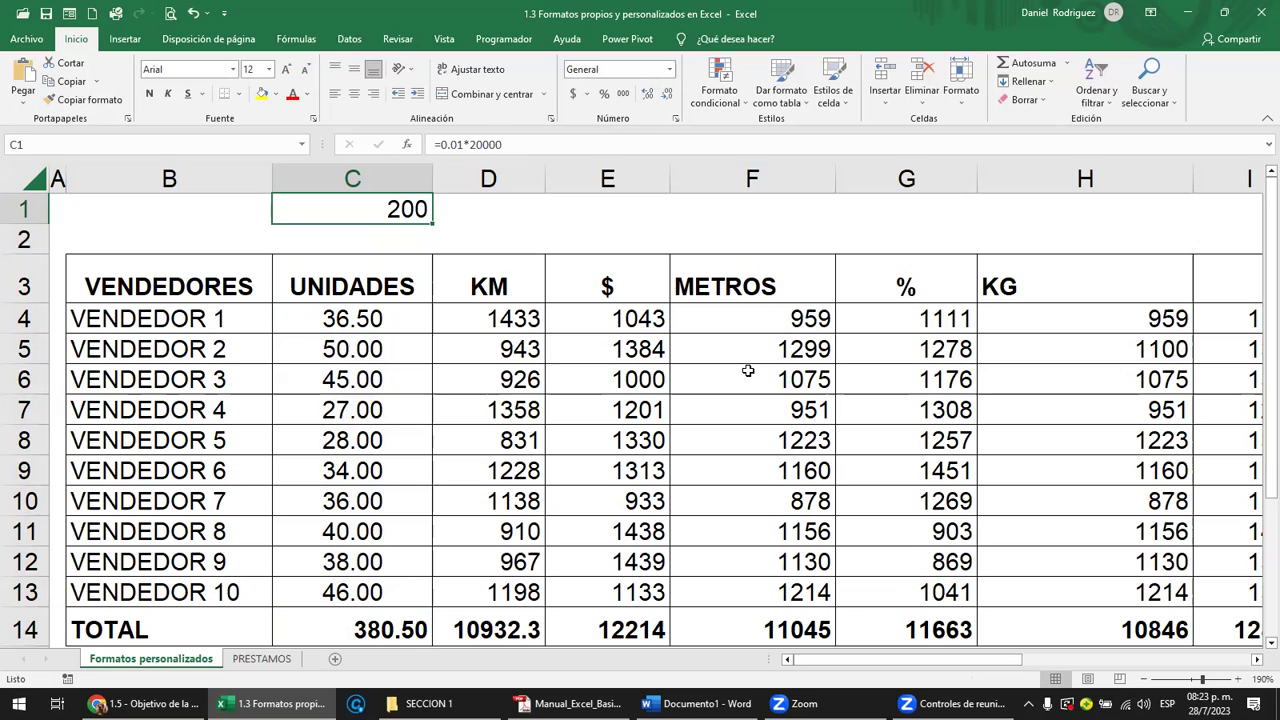
{"action": "key", "text": "Delete"}
{"action": "left_click", "coordinate": [348, 312]}
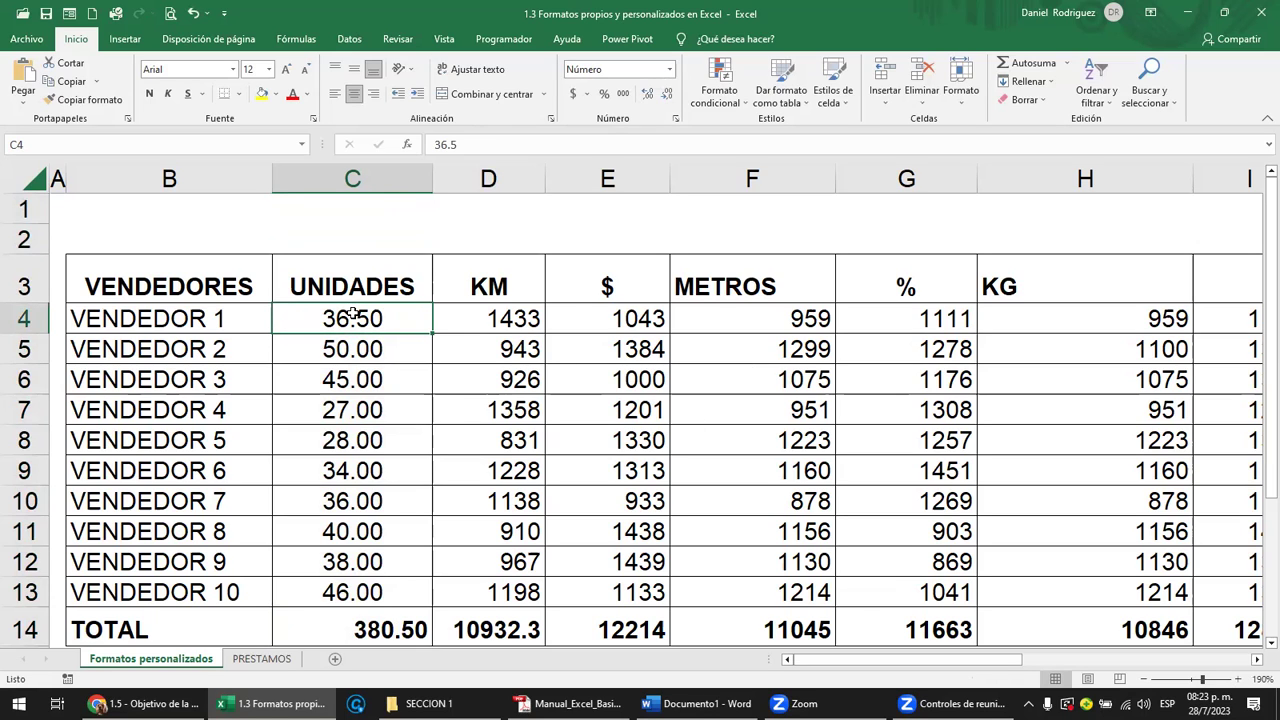
{"action": "left_click", "coordinate": [370, 198]}
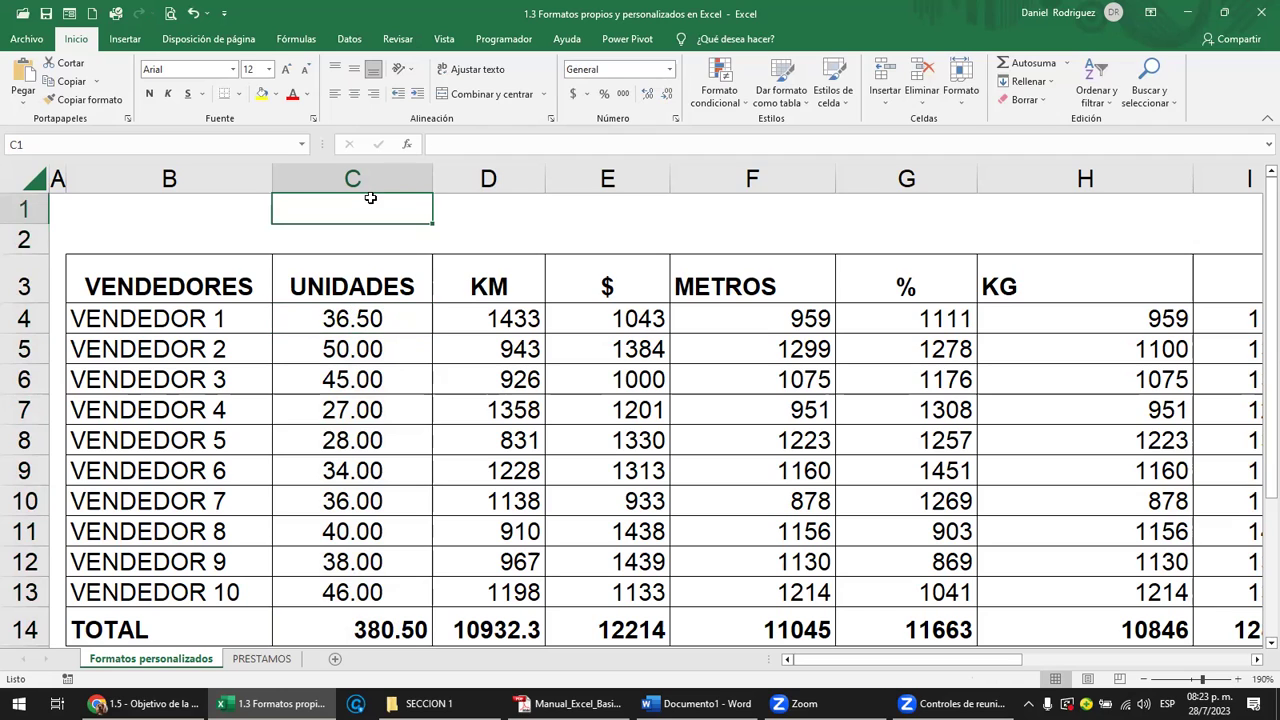
{"action": "type", "text": "=200"}
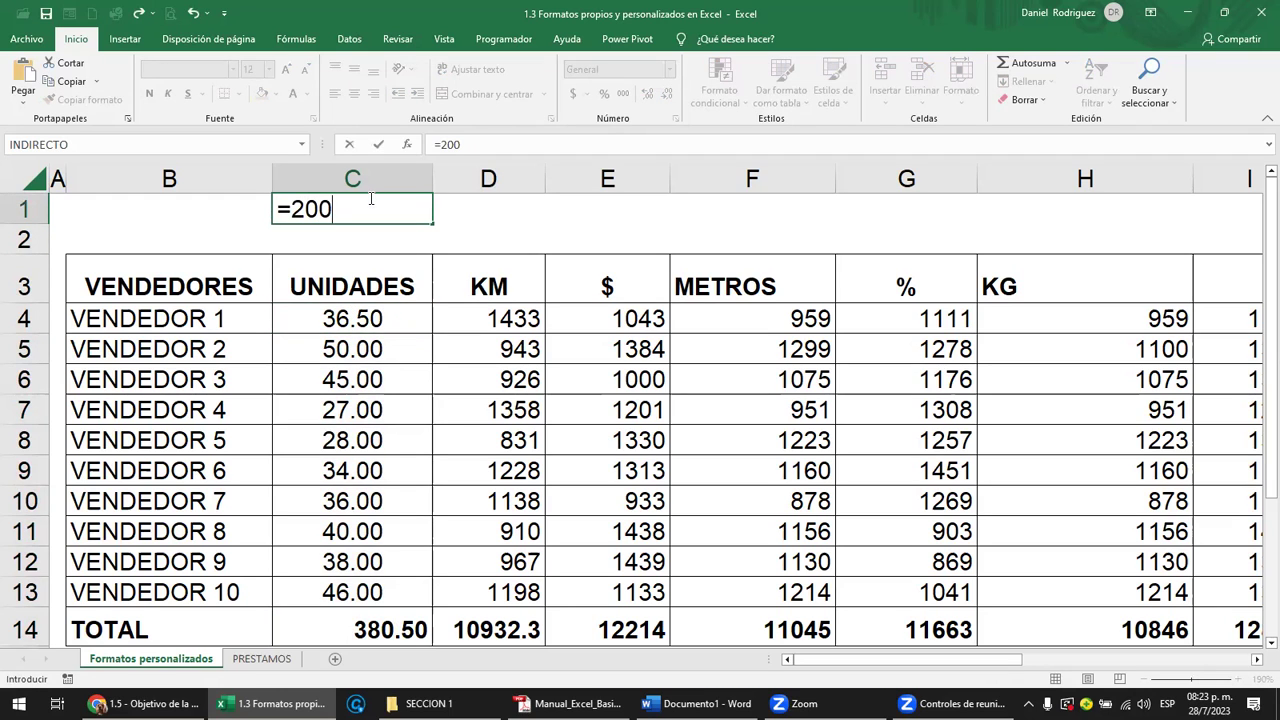
{"action": "type", "text": "*"}
{"action": "type", "text": "70"}
{"action": "type", "text": "0"}
{"action": "key", "text": "Return"}
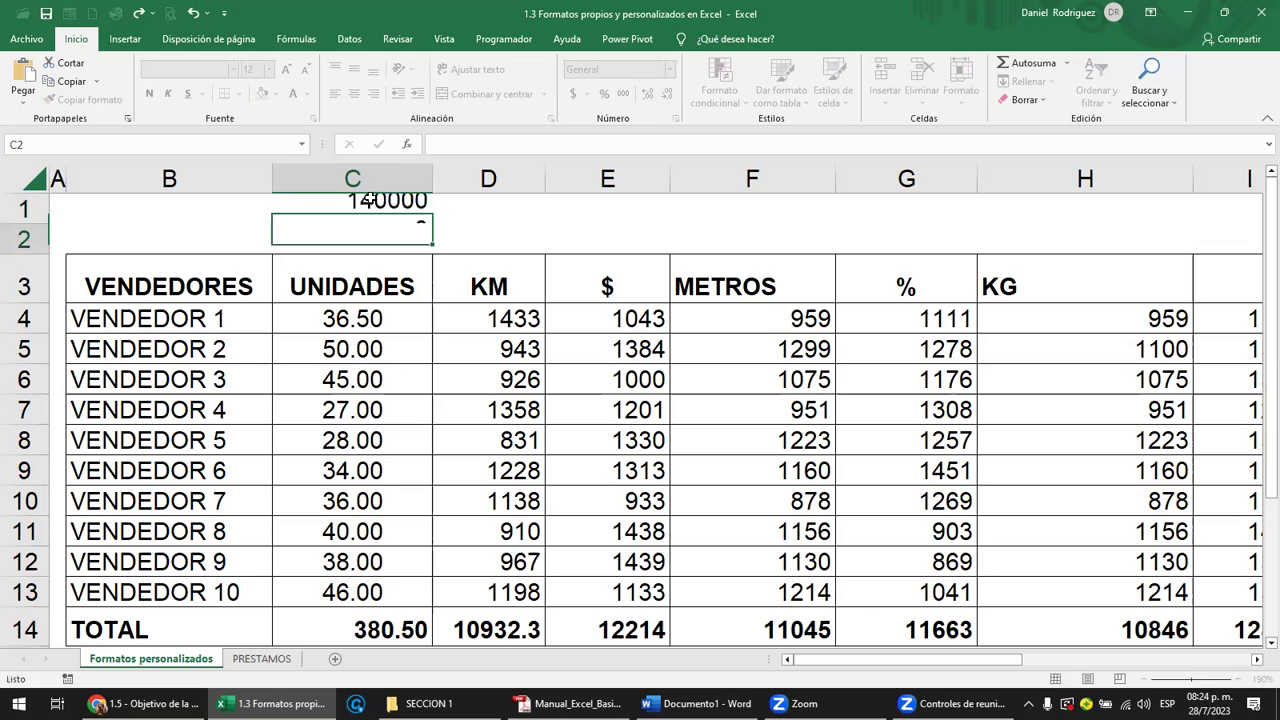
{"action": "left_click", "coordinate": [365, 205]}
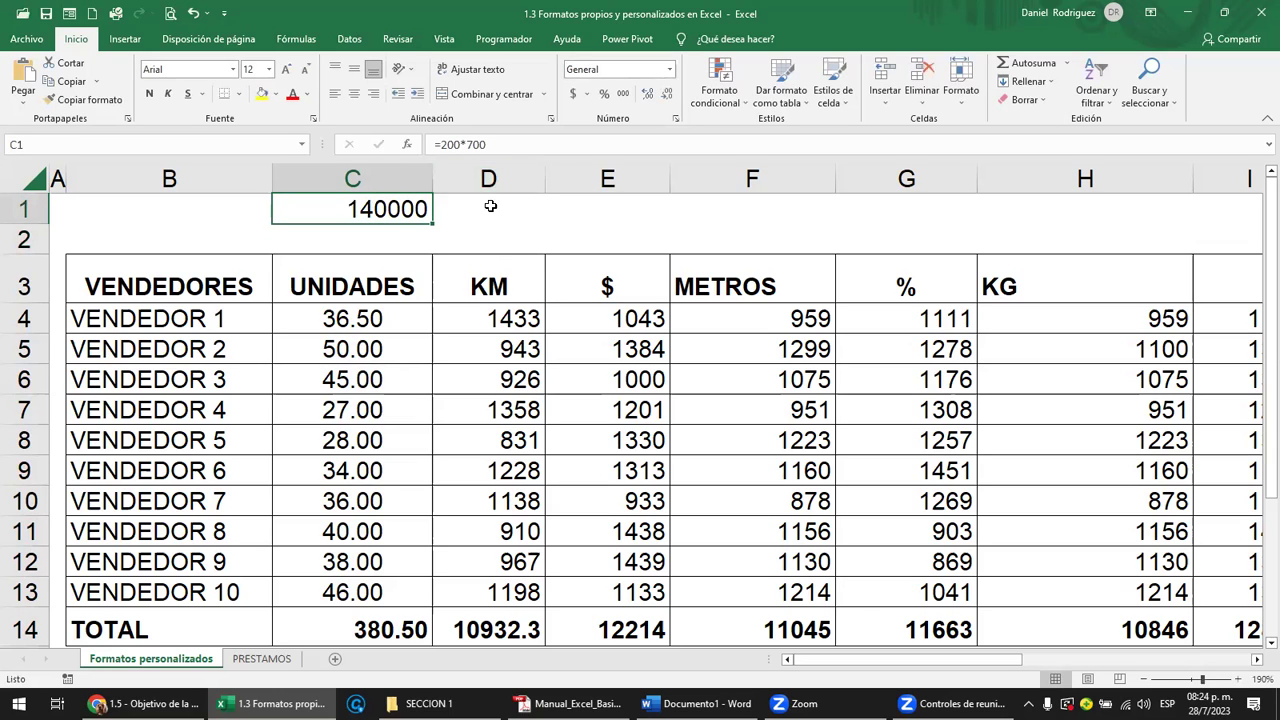
{"action": "key", "text": "Delete"}
{"action": "left_click", "coordinate": [347, 325]}
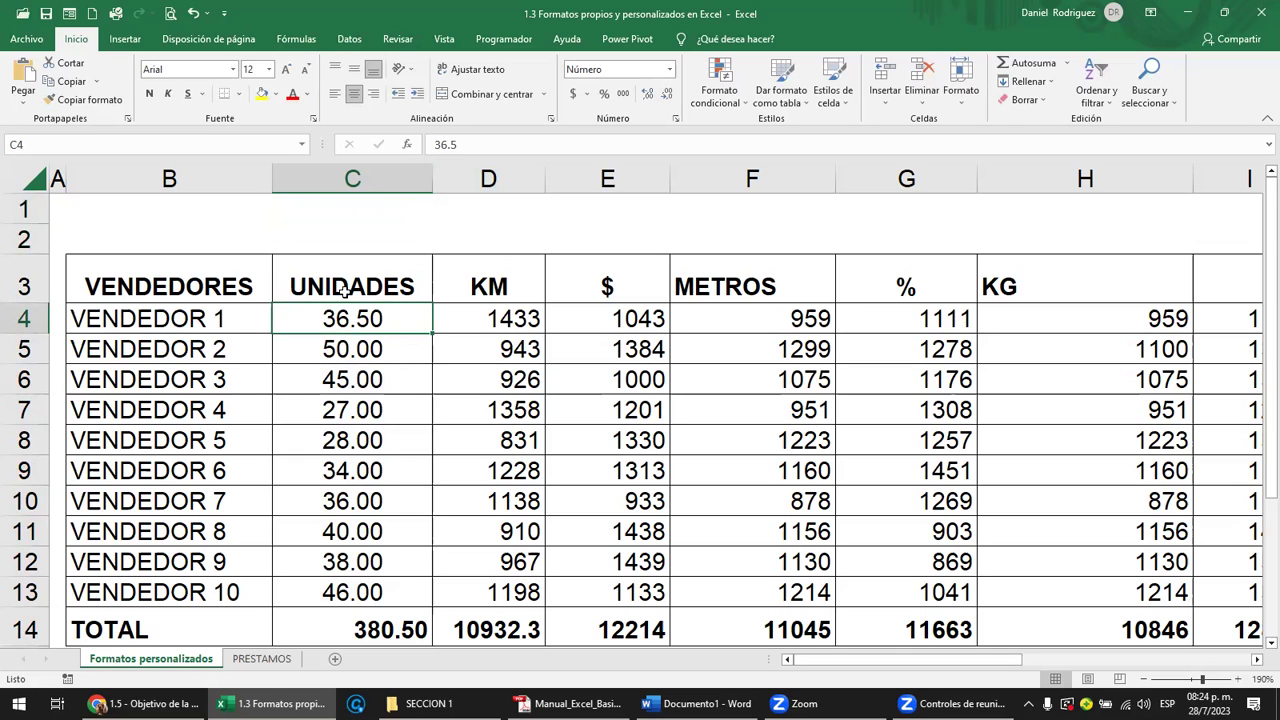
Step: Switch UNIDADES values C4:C13 to General format and enter 36 for VENDEDOR 1
{"action": "left_click", "coordinate": [344, 284]}
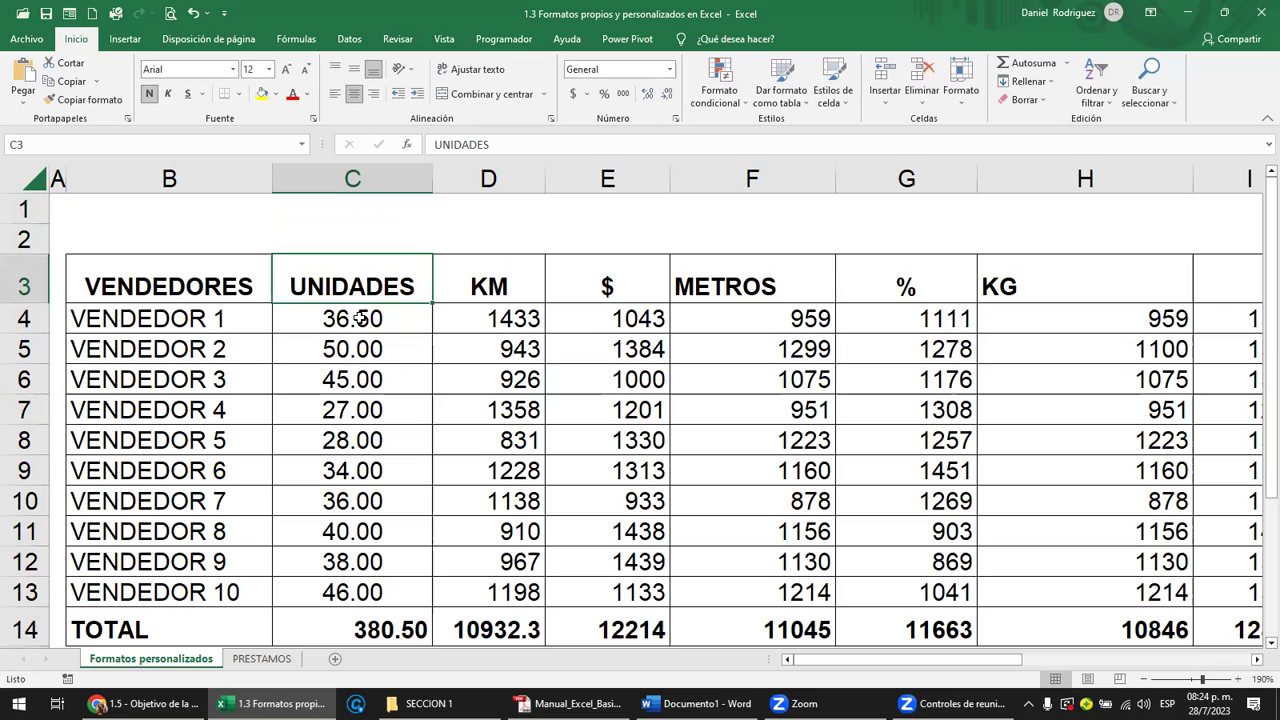
{"action": "left_click_drag", "start_coordinate": [360, 318], "coordinate": [355, 595]}
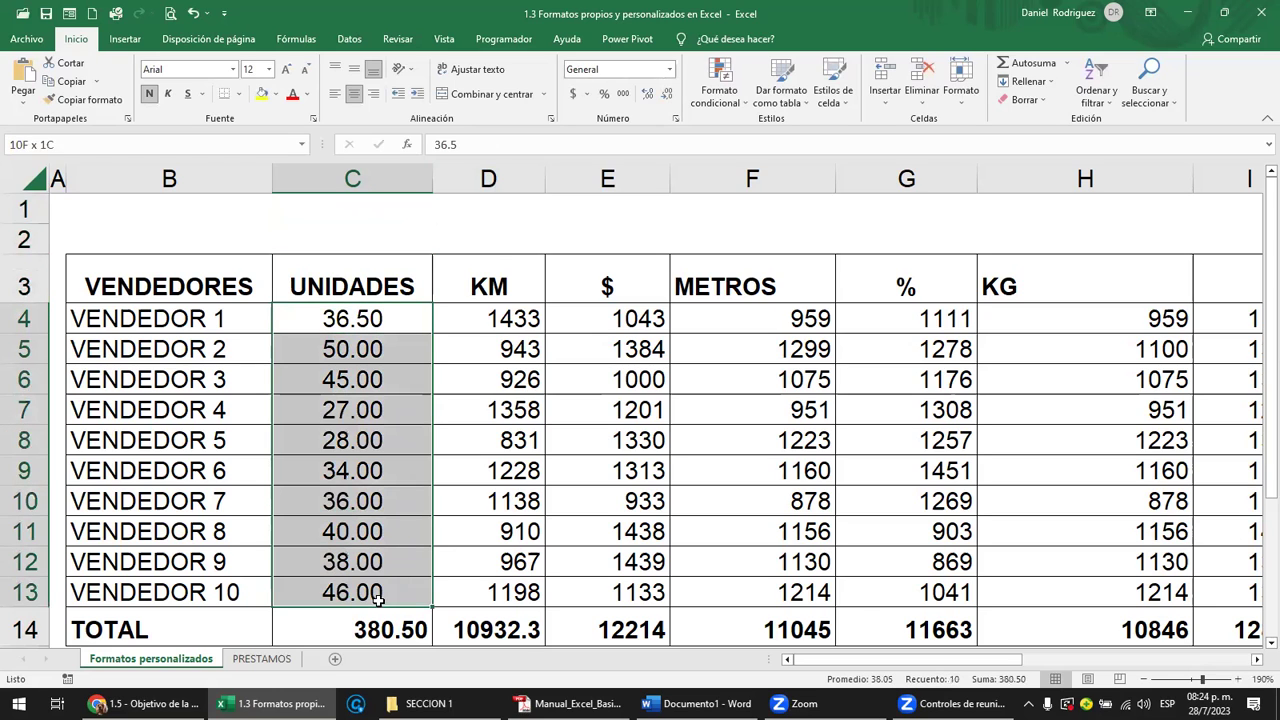
{"action": "left_click", "coordinate": [669, 72]}
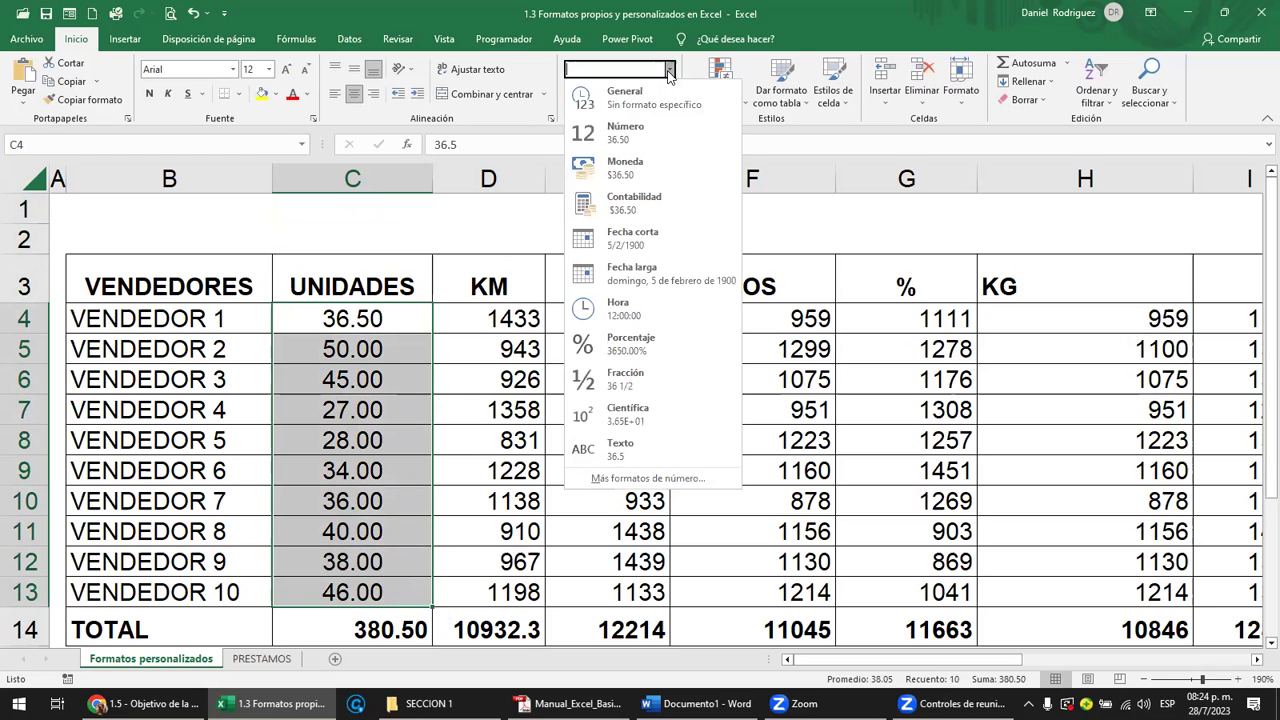
{"action": "left_click", "coordinate": [648, 103]}
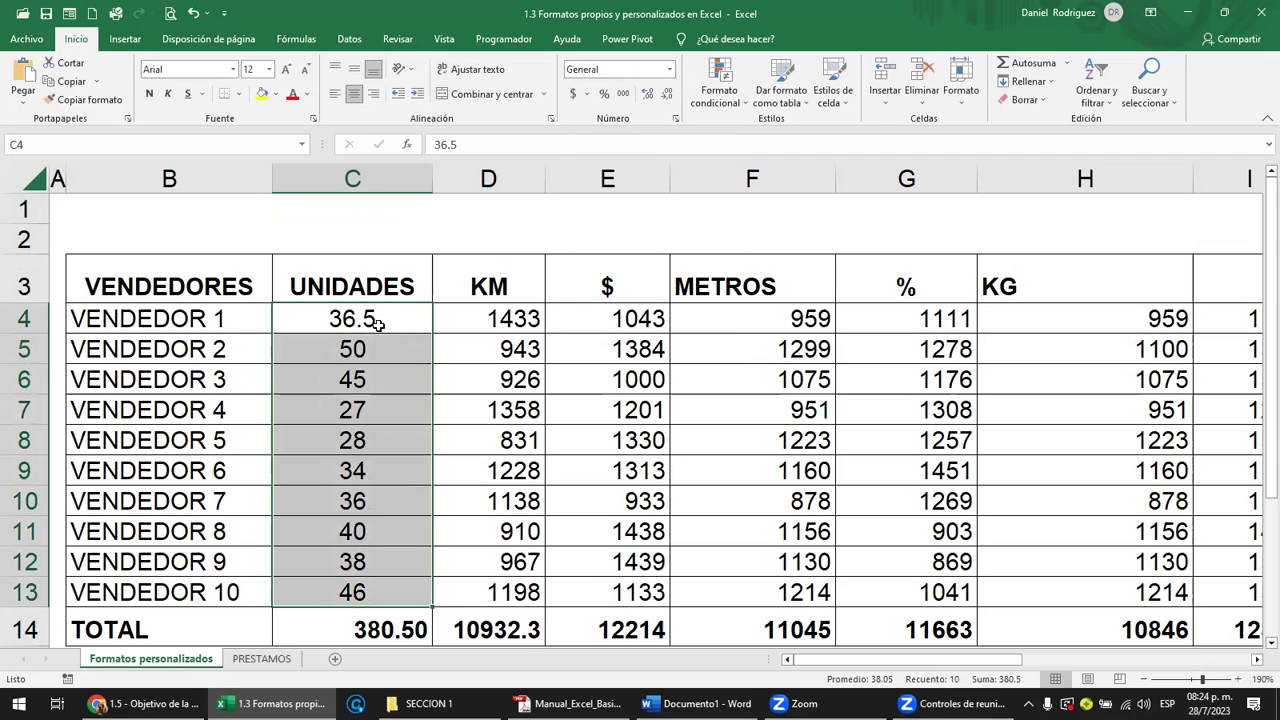
{"action": "left_click", "coordinate": [383, 323]}
{"action": "type", "text": "36"}
{"action": "key", "text": "Return"}
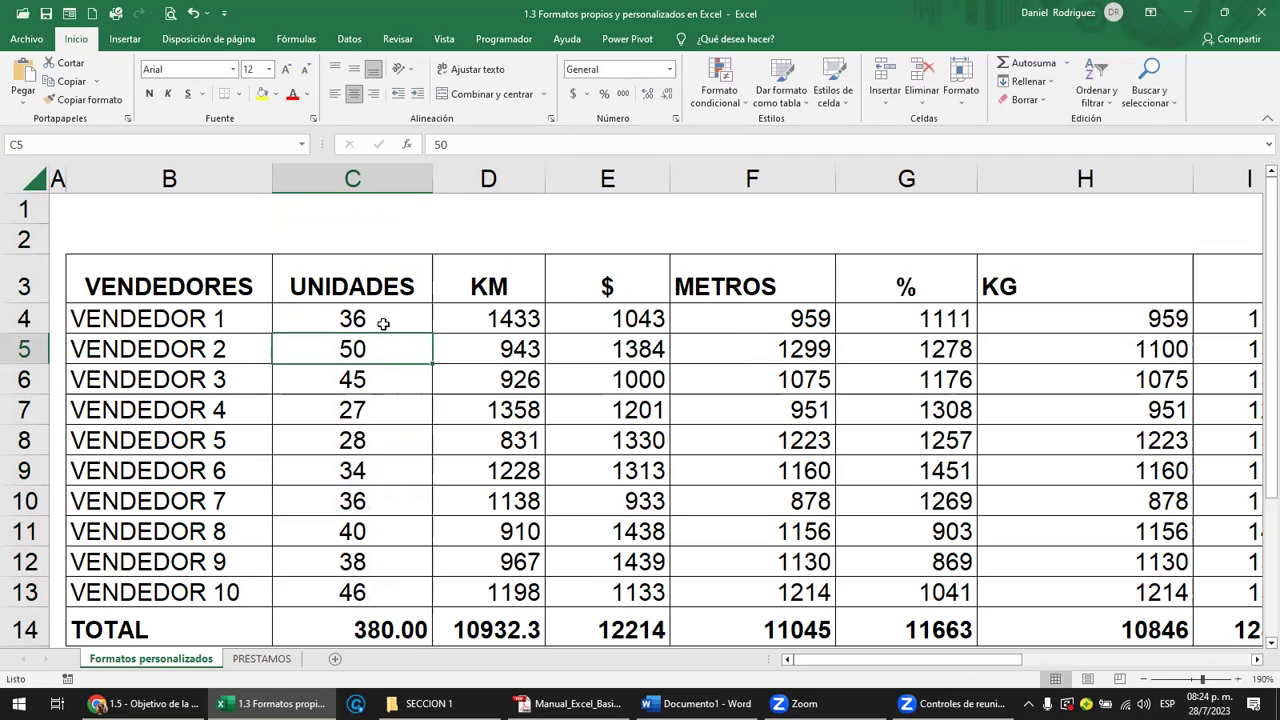
Step: Reapply the two-decimal Número format to C4:C13
{"action": "left_click", "coordinate": [369, 318]}
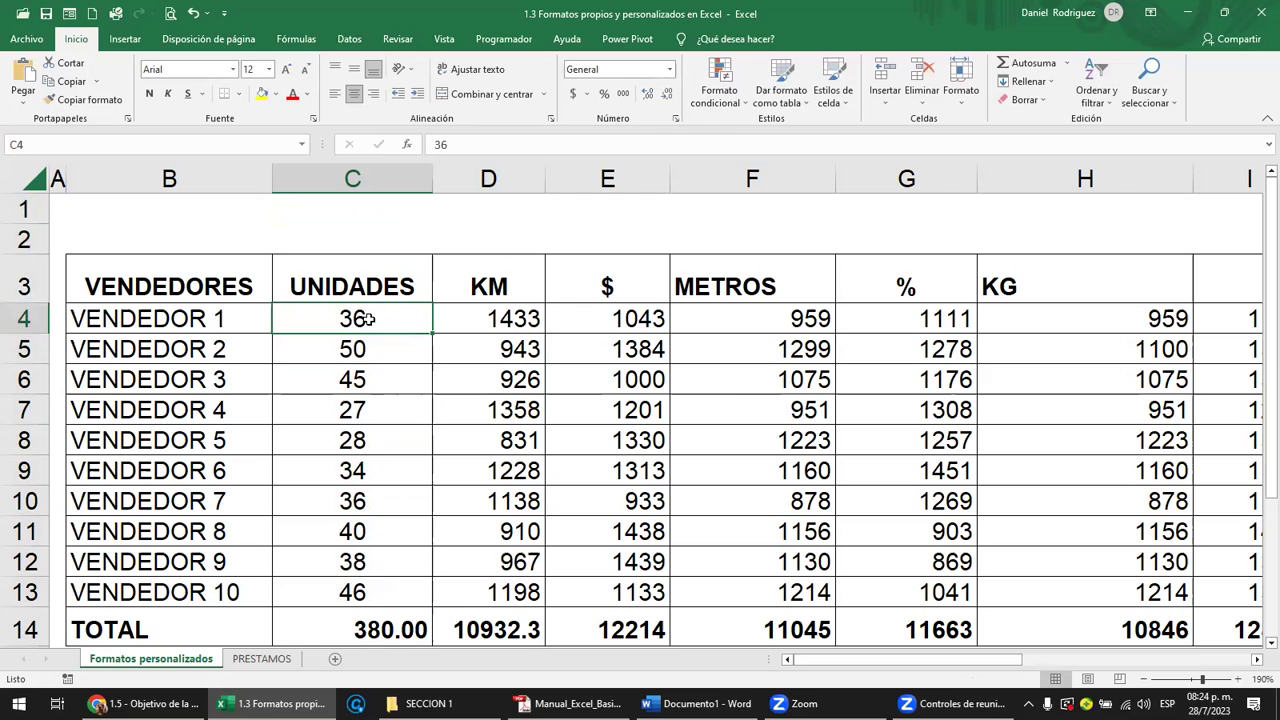
{"action": "left_click_drag", "start_coordinate": [369, 318], "coordinate": [349, 593]}
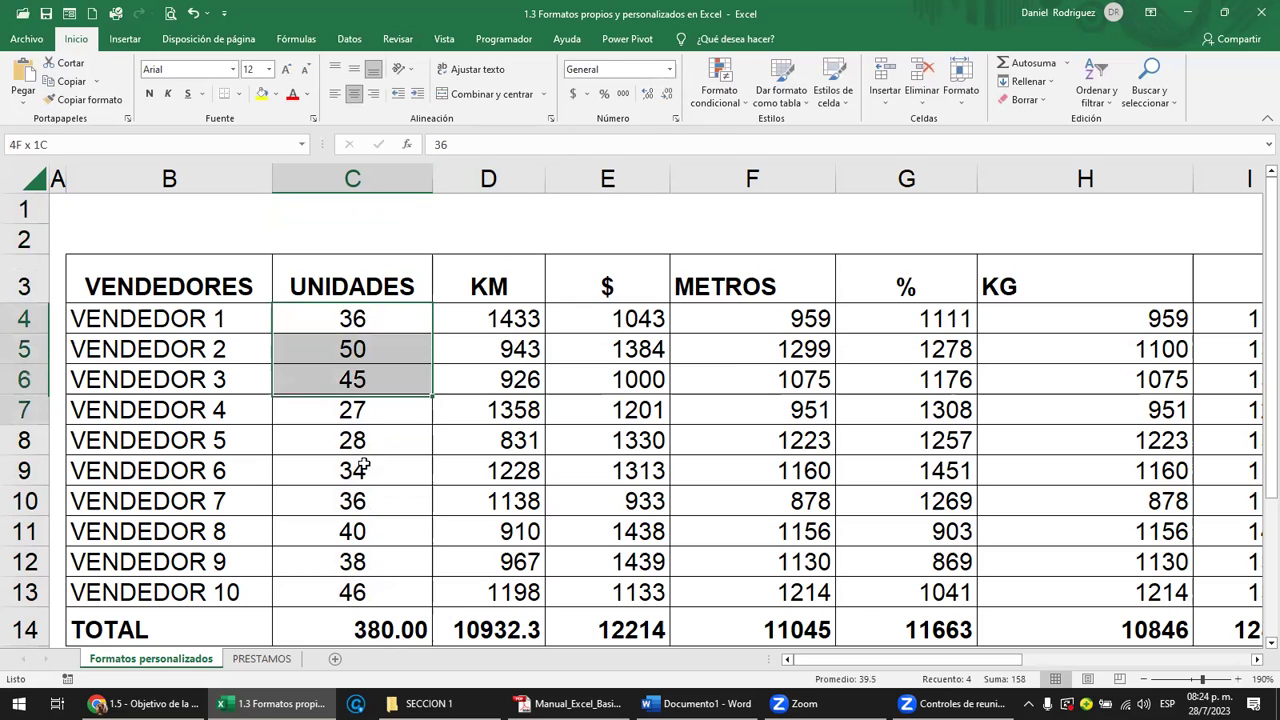
{"action": "left_click", "coordinate": [669, 69]}
{"action": "left_click", "coordinate": [645, 133]}
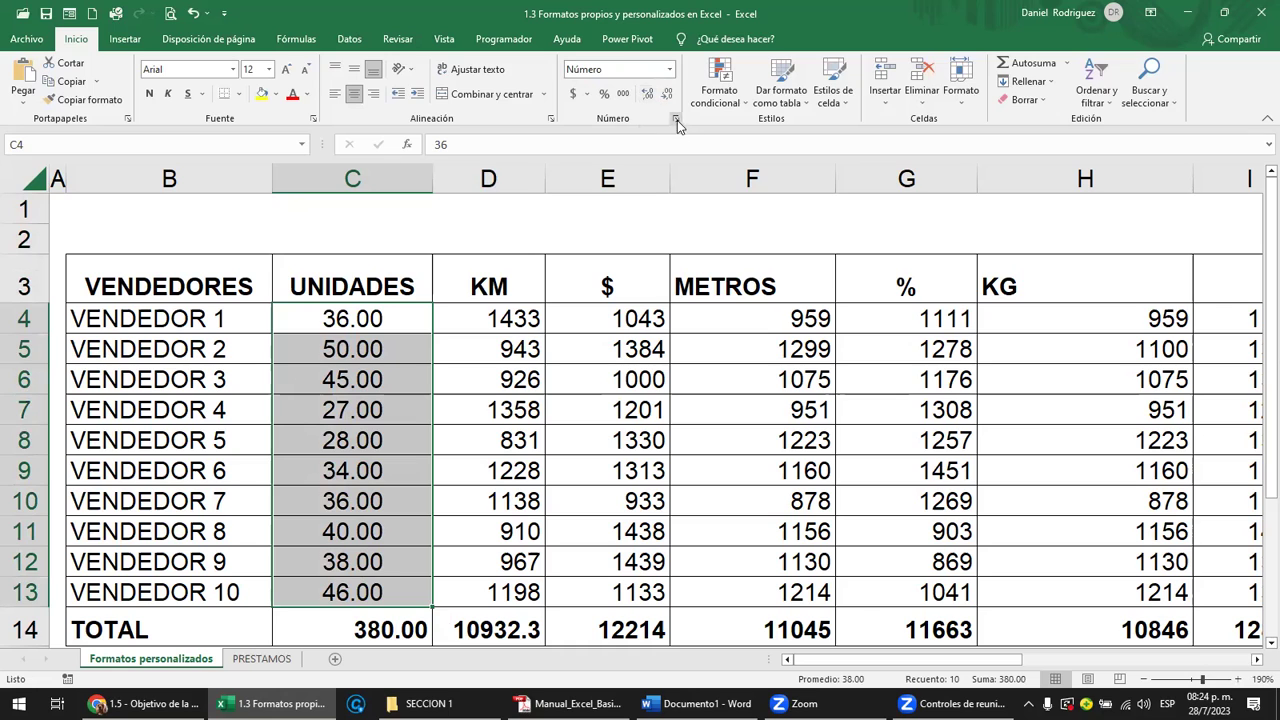
Step: Bring up the Formato de celdas number settings for the UNIDADES values
{"action": "left_click", "coordinate": [676, 119]}
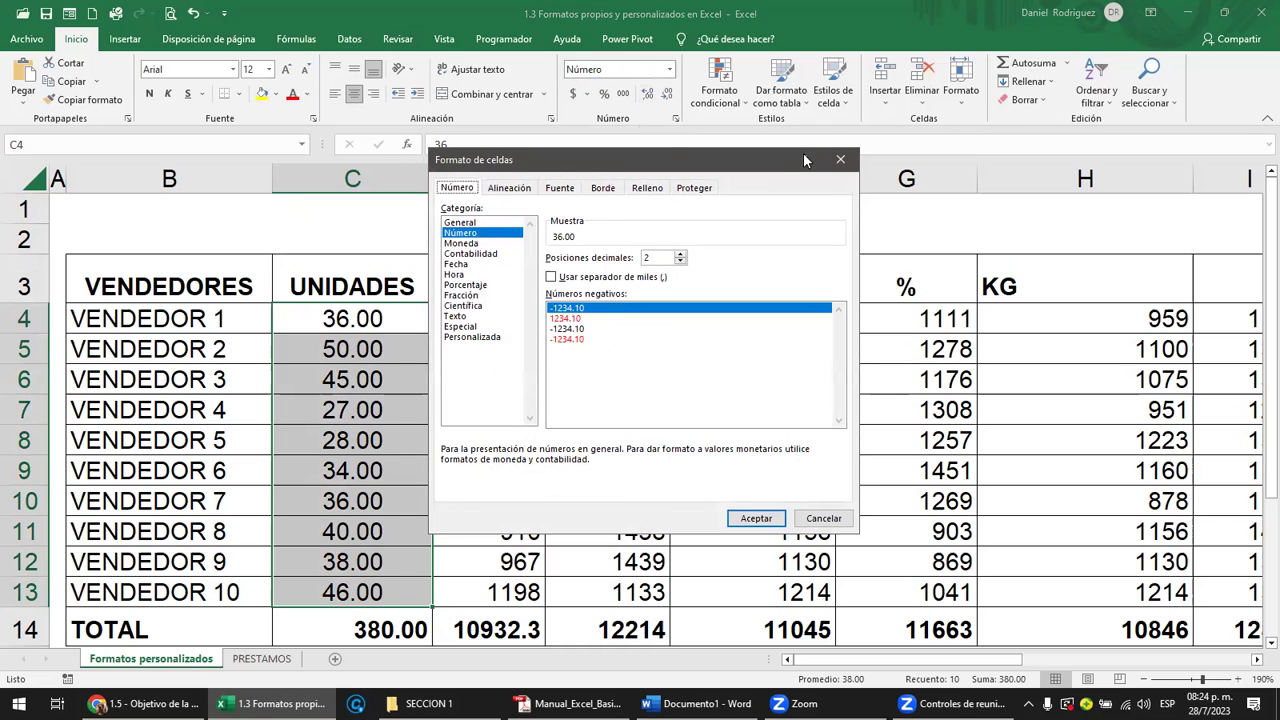
{"action": "left_click", "coordinate": [840, 159]}
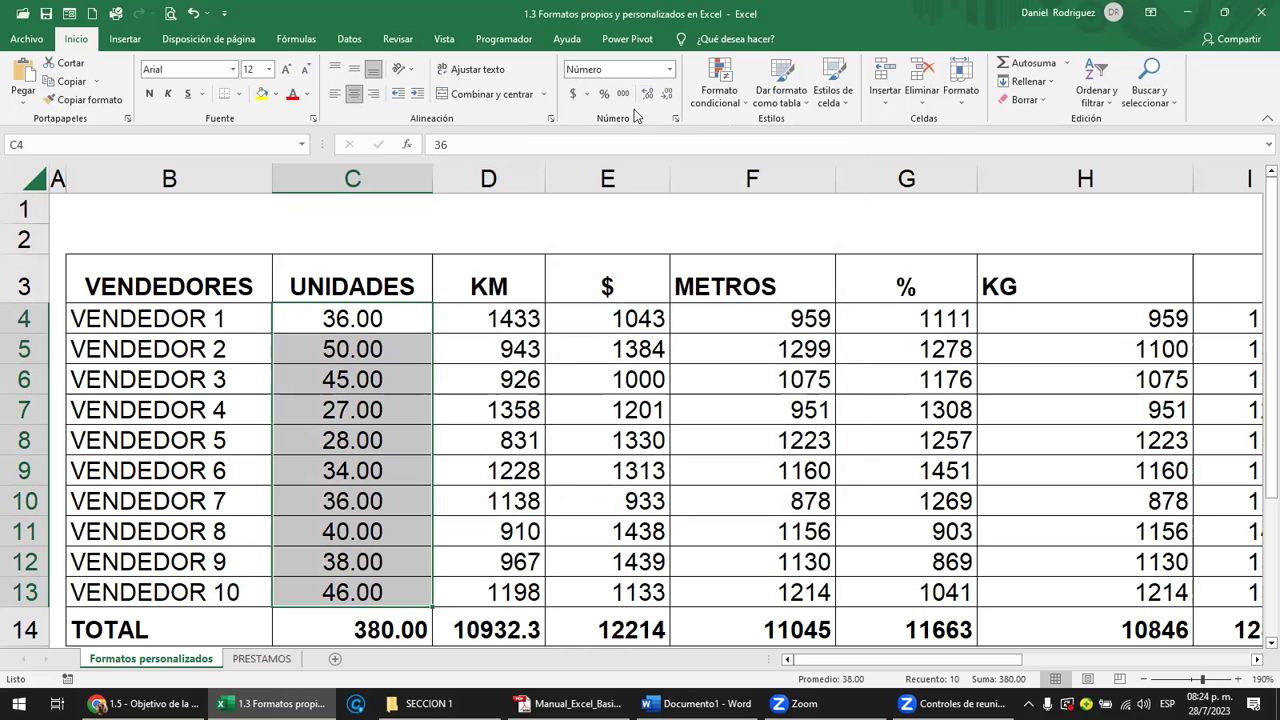
{"action": "left_click", "coordinate": [670, 69]}
{"action": "left_click", "coordinate": [670, 69]}
{"action": "left_click", "coordinate": [675, 120]}
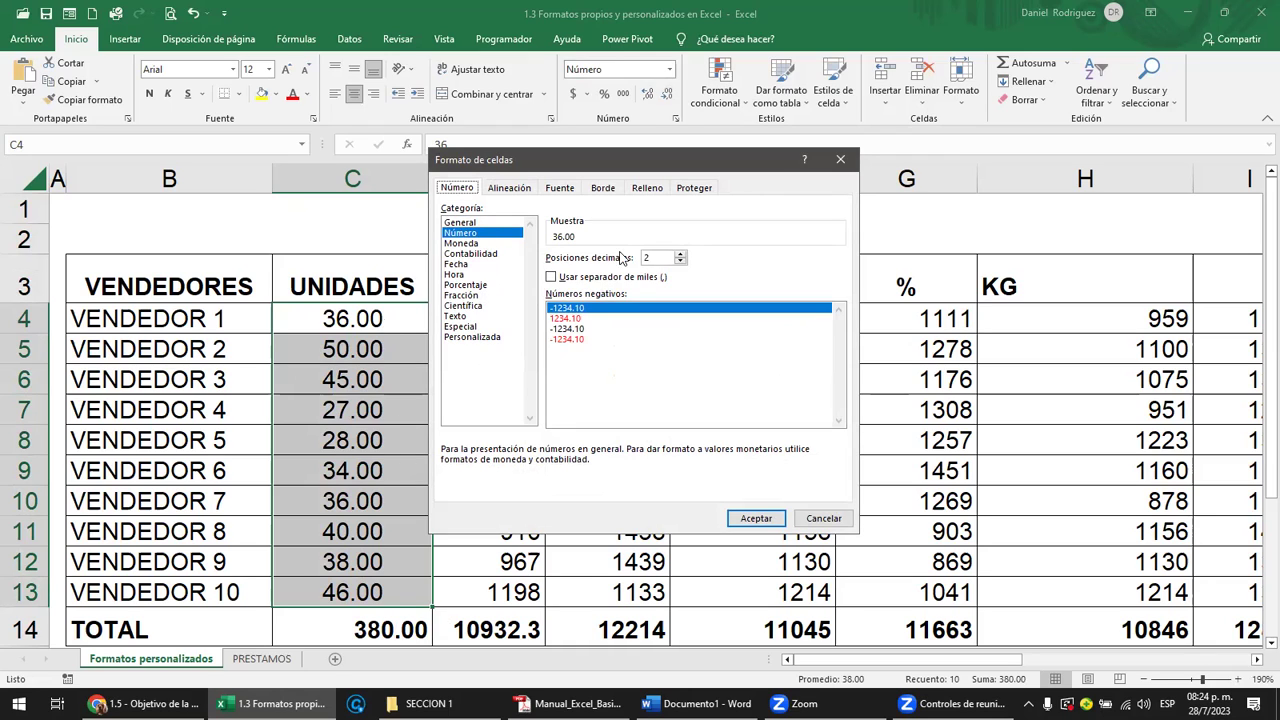
Step: Keep decimal places at 2 and turn on Usar separador de miles
{"action": "left_click", "coordinate": [681, 255]}
{"action": "left_click", "coordinate": [681, 255]}
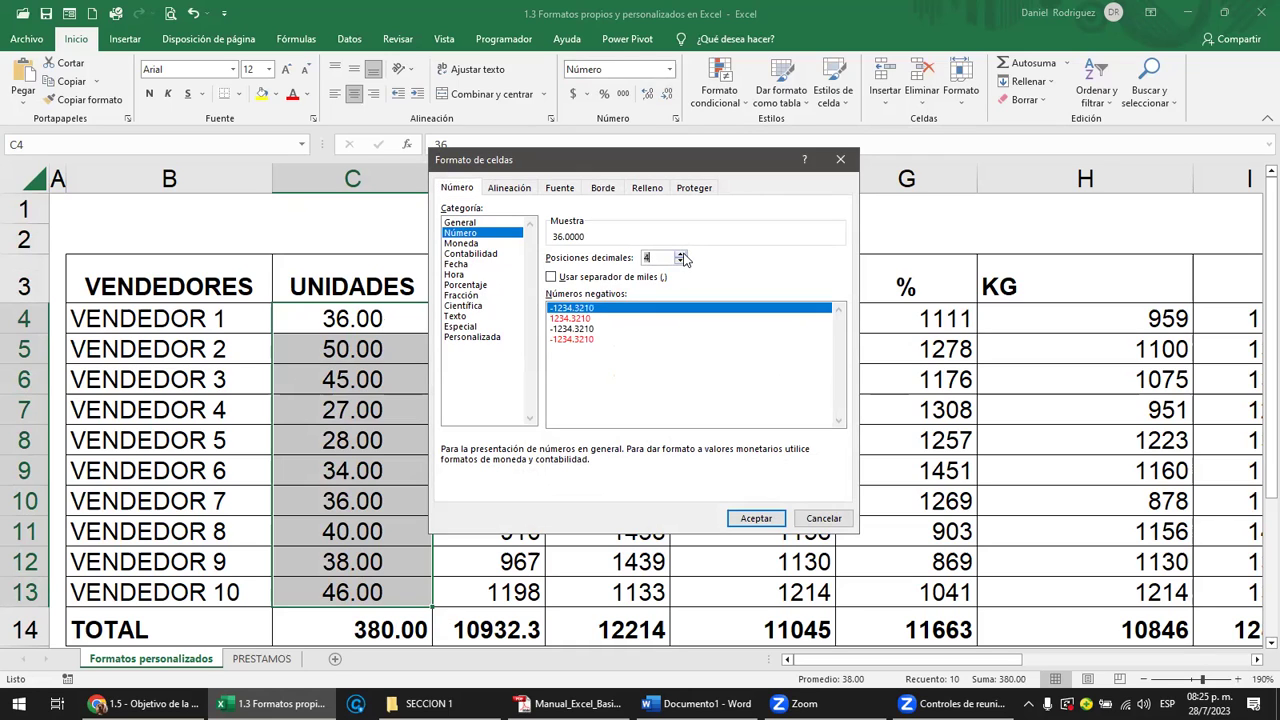
{"action": "left_click", "coordinate": [680, 262]}
{"action": "left_click", "coordinate": [680, 262]}
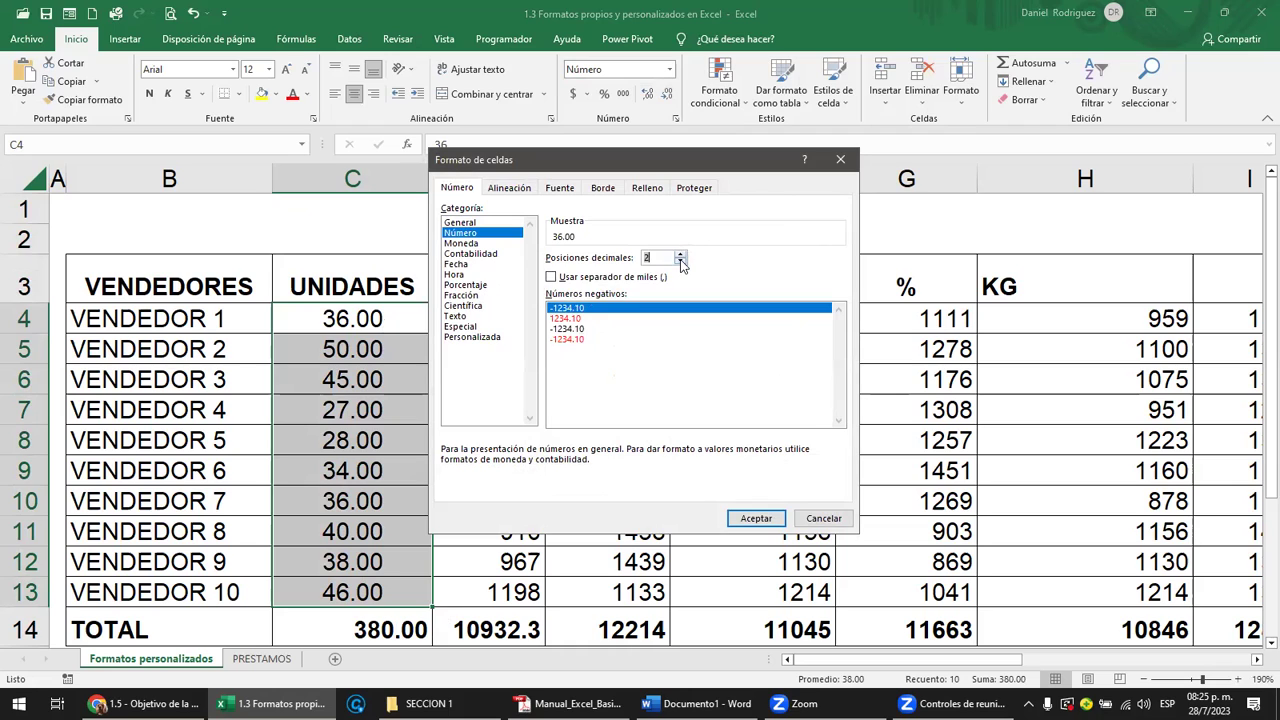
{"action": "left_click", "coordinate": [551, 277]}
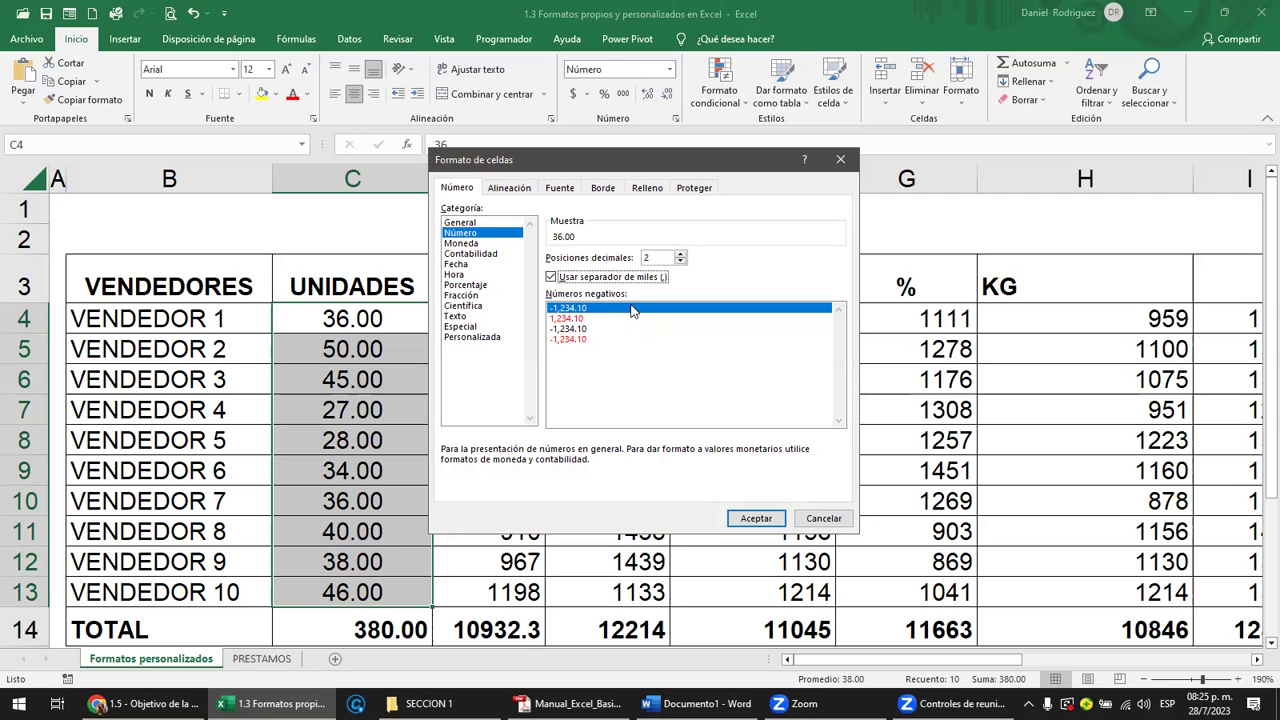
Step: Apply the two-decimal thousands-separator format and enter 3550.25 as VENDEDOR 1's units in C4
{"action": "left_click", "coordinate": [742, 516]}
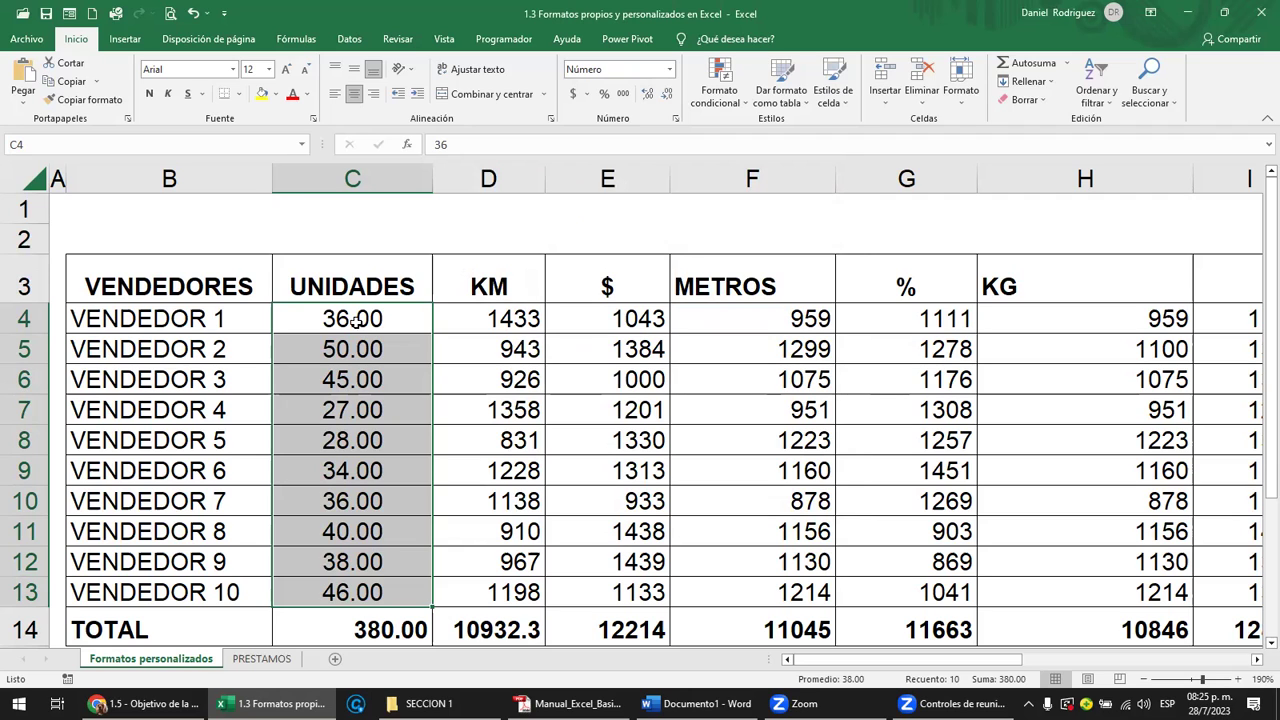
{"action": "left_click", "coordinate": [356, 321]}
{"action": "type", "text": "3550.25"}
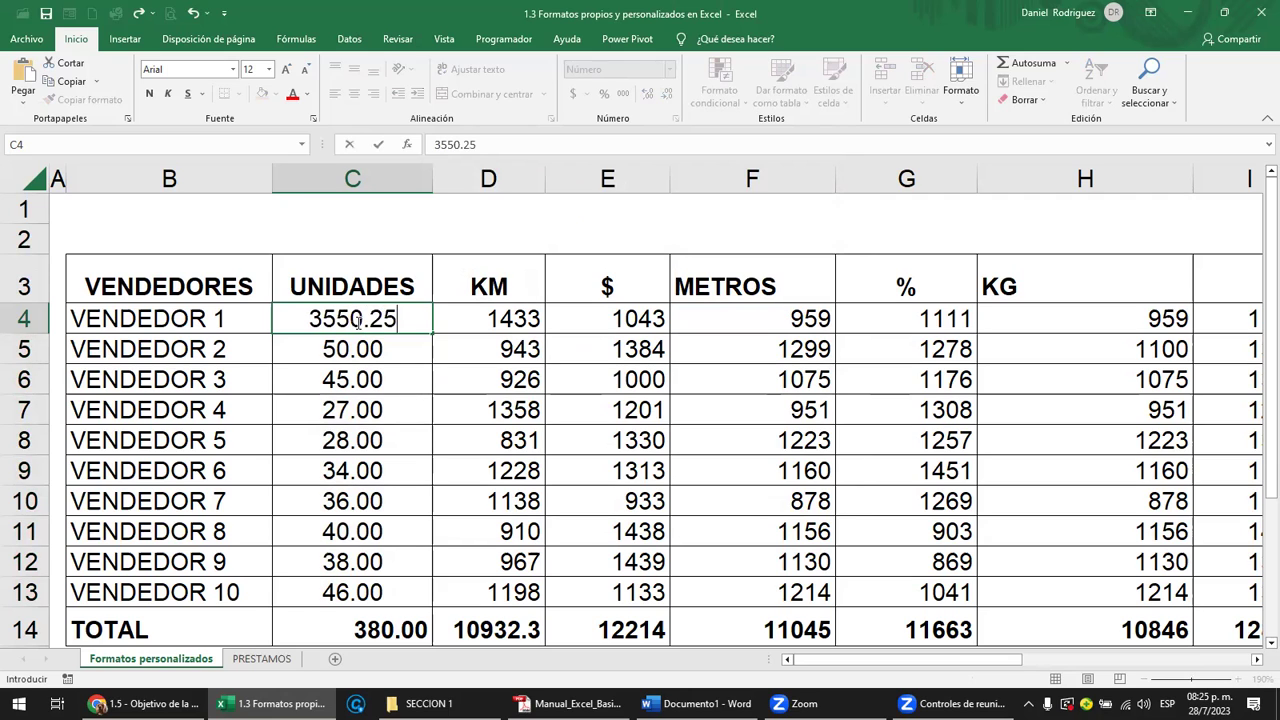
{"action": "key", "text": "Return"}
{"action": "left_click", "coordinate": [369, 322]}
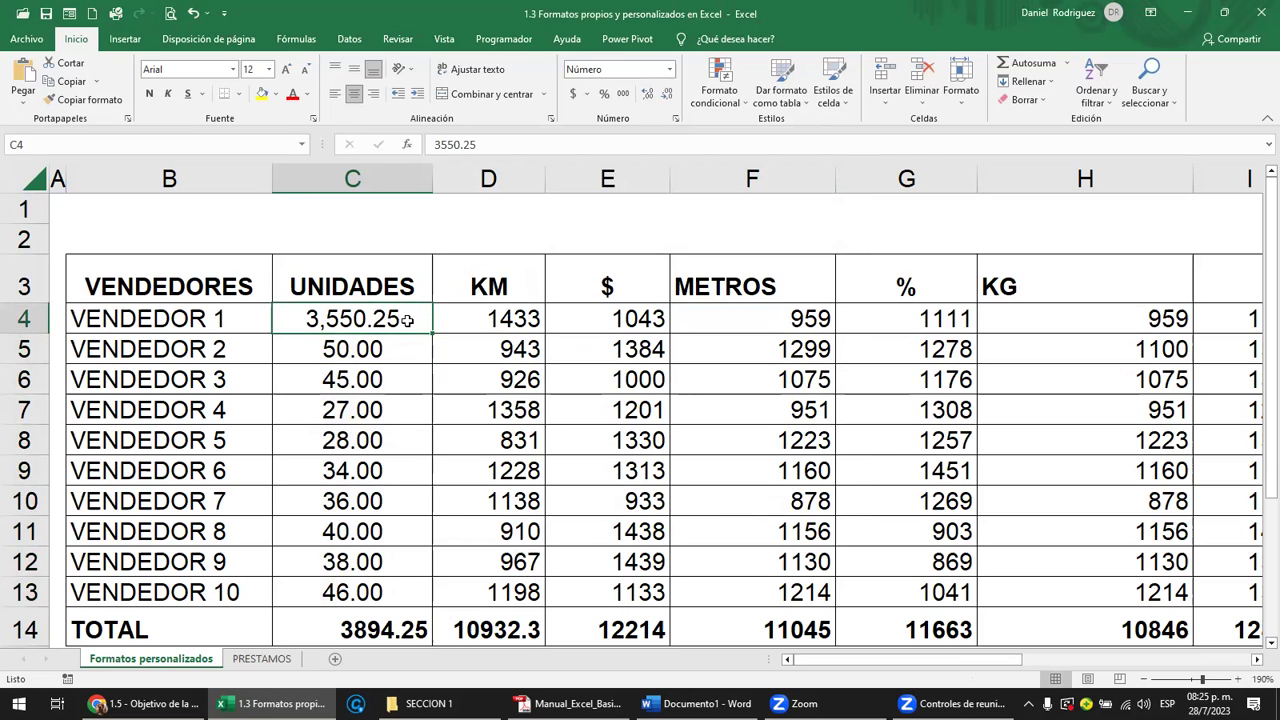
Step: Remove the thousands separator from C4's Número format so it shows 3550.25
{"action": "left_click", "coordinate": [669, 69]}
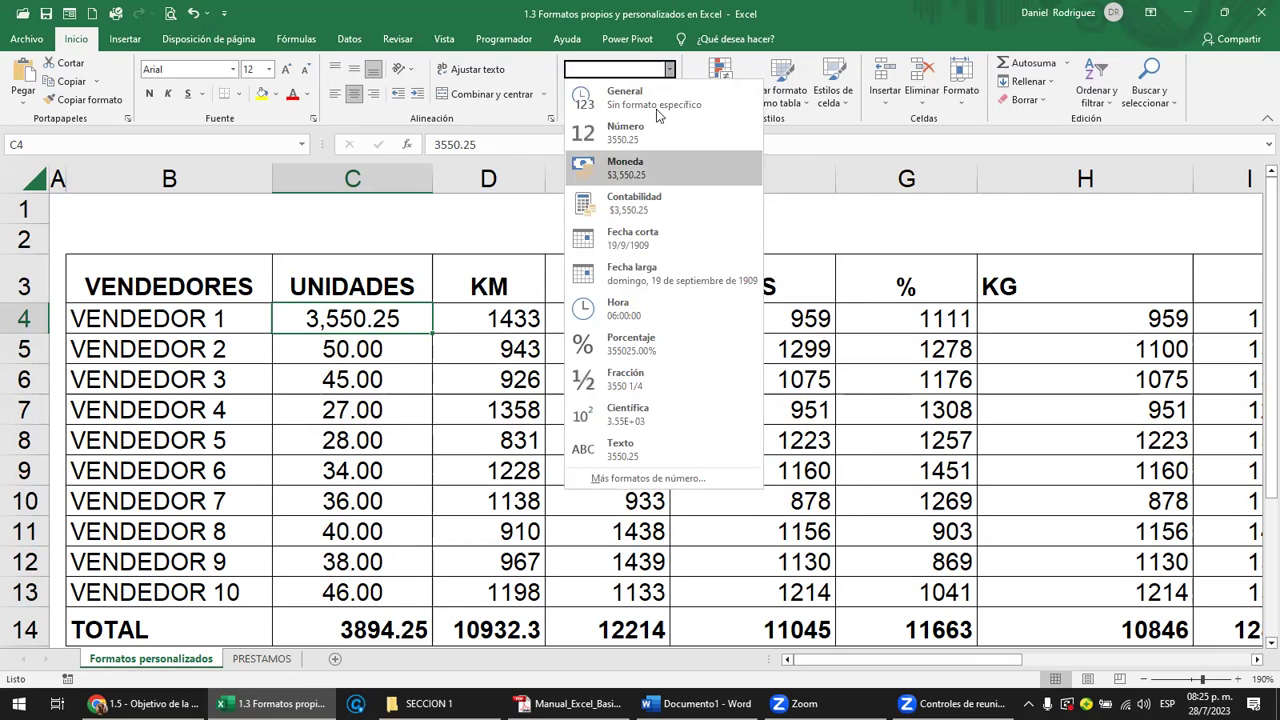
{"action": "left_click", "coordinate": [645, 476]}
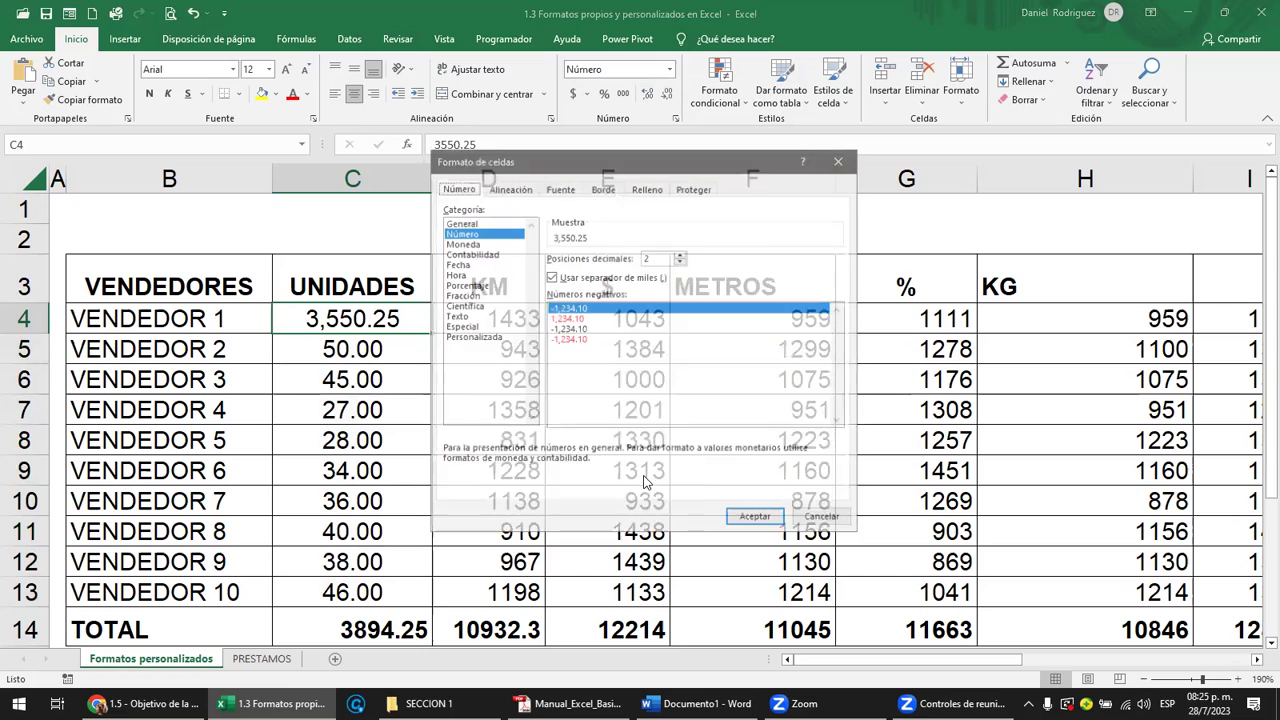
{"action": "left_click", "coordinate": [840, 159]}
{"action": "left_click", "coordinate": [669, 69]}
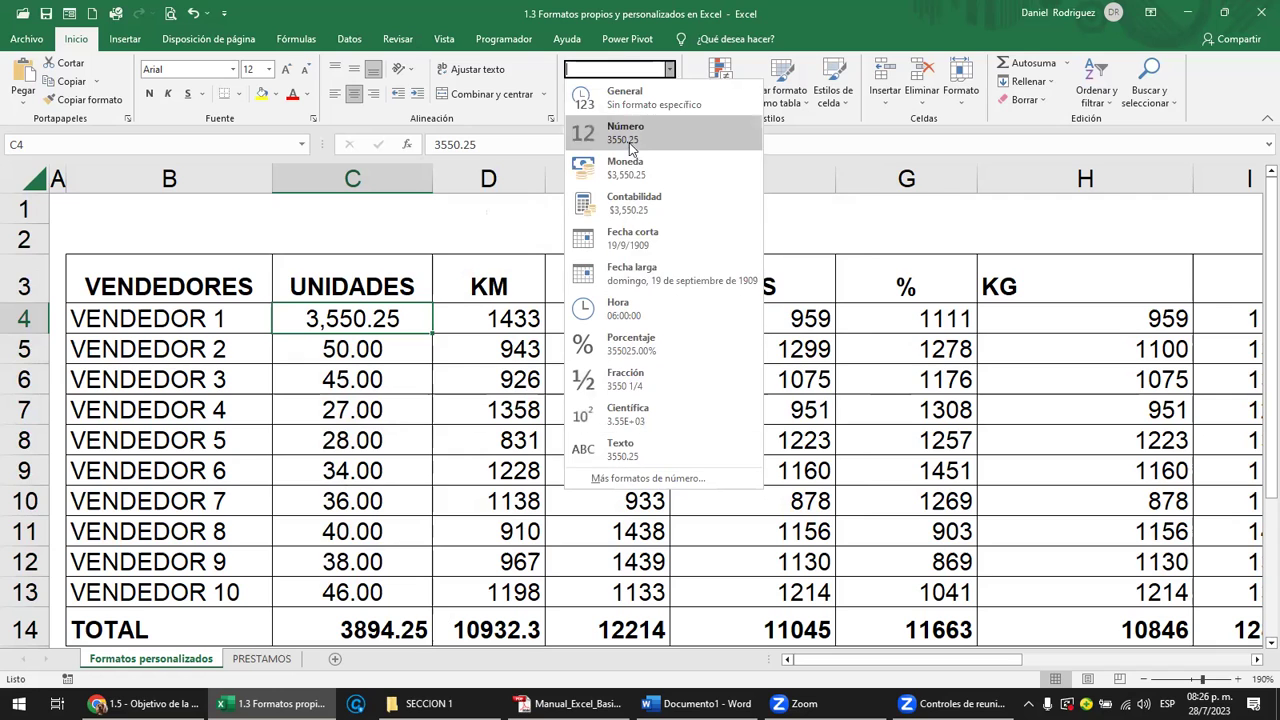
{"action": "left_click", "coordinate": [630, 482]}
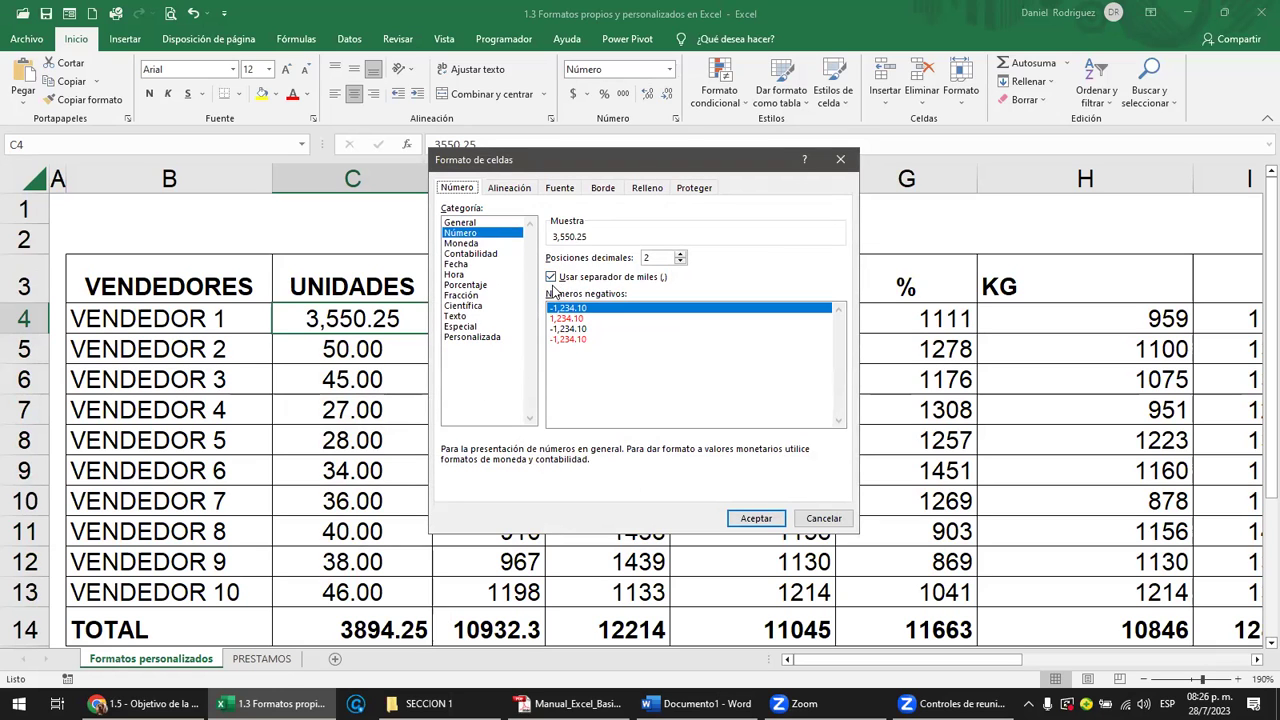
{"action": "left_click", "coordinate": [551, 277]}
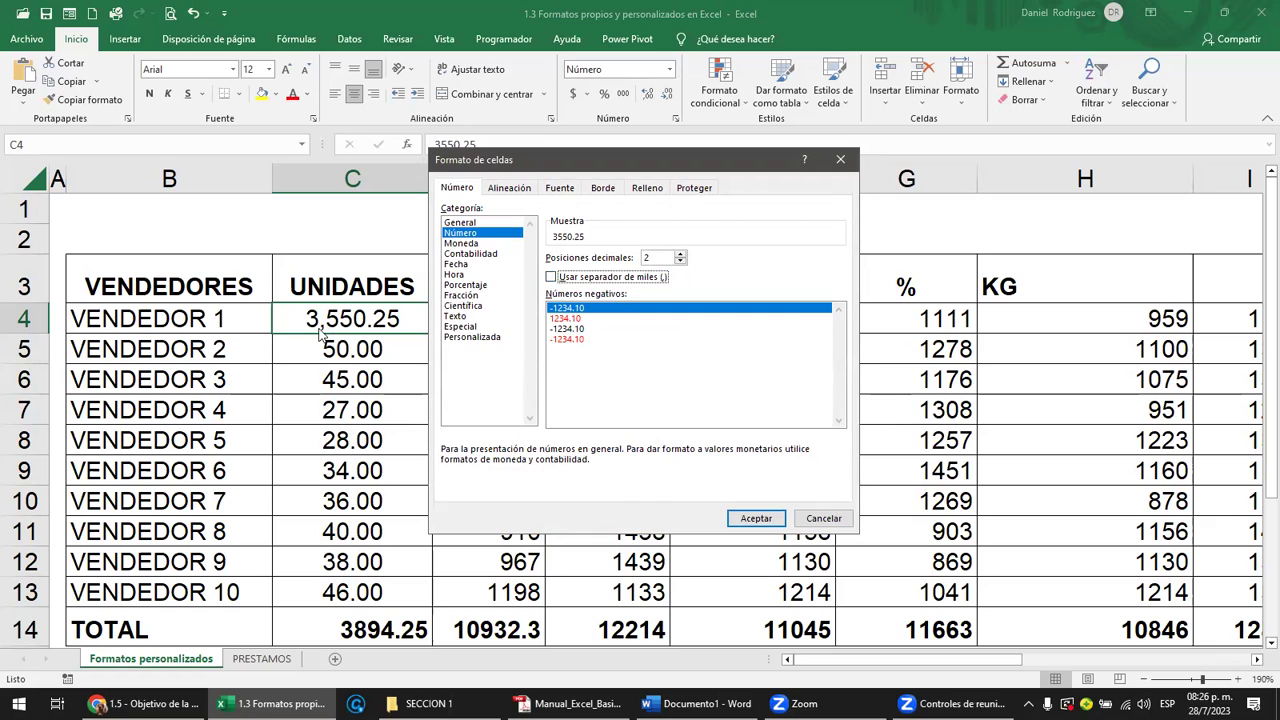
{"action": "left_click", "coordinate": [756, 519]}
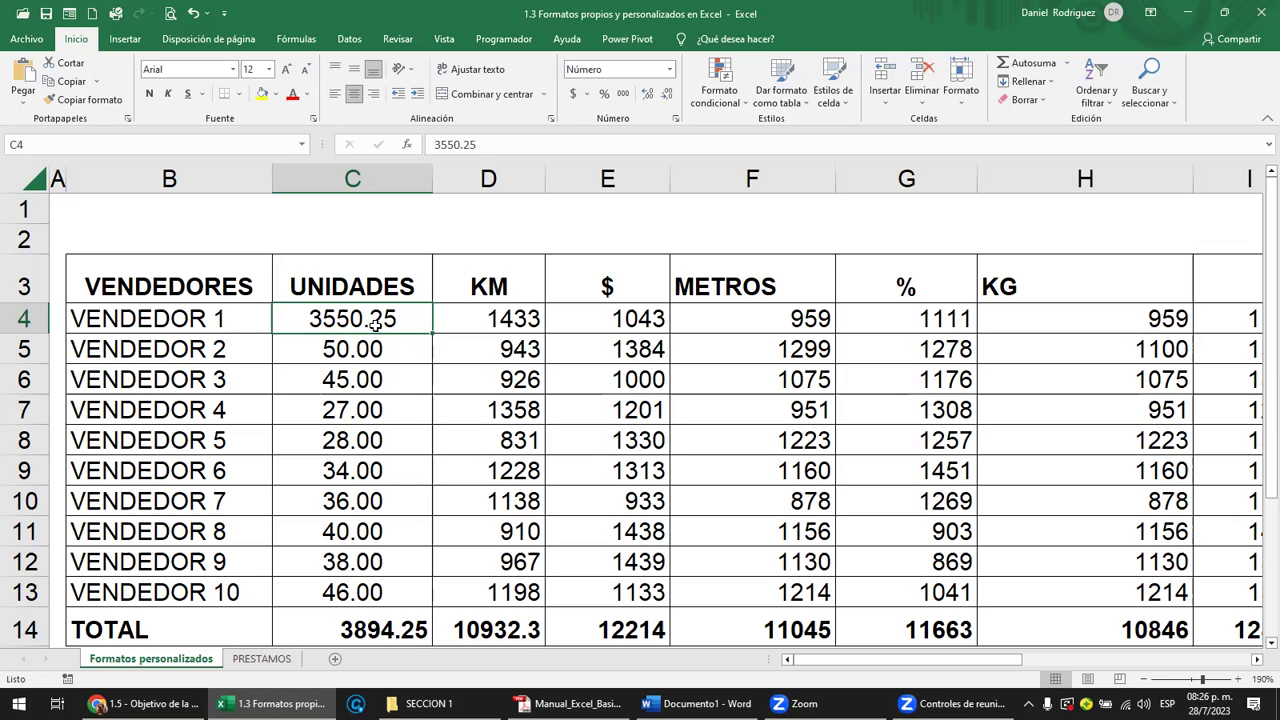
Step: Give C4:C13 the Número format with thousands separator turned back on
{"action": "left_click_drag", "start_coordinate": [375, 318], "coordinate": [380, 592]}
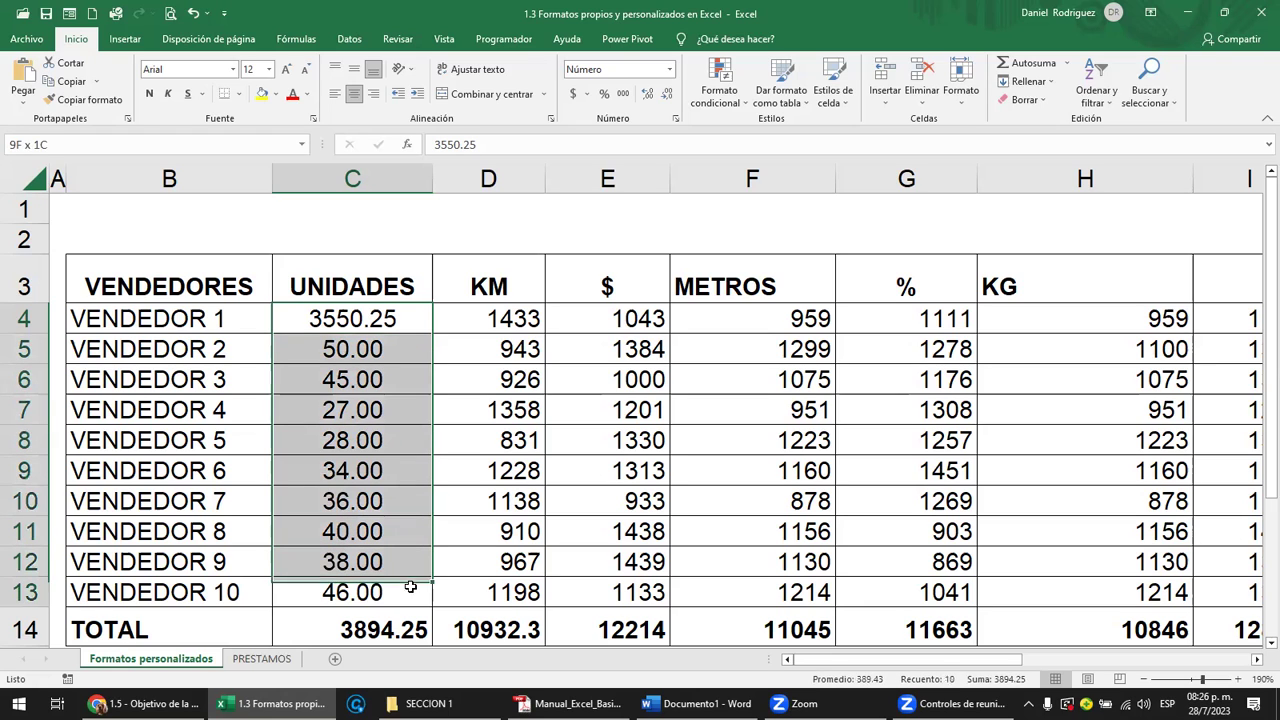
{"action": "left_click", "coordinate": [669, 69]}
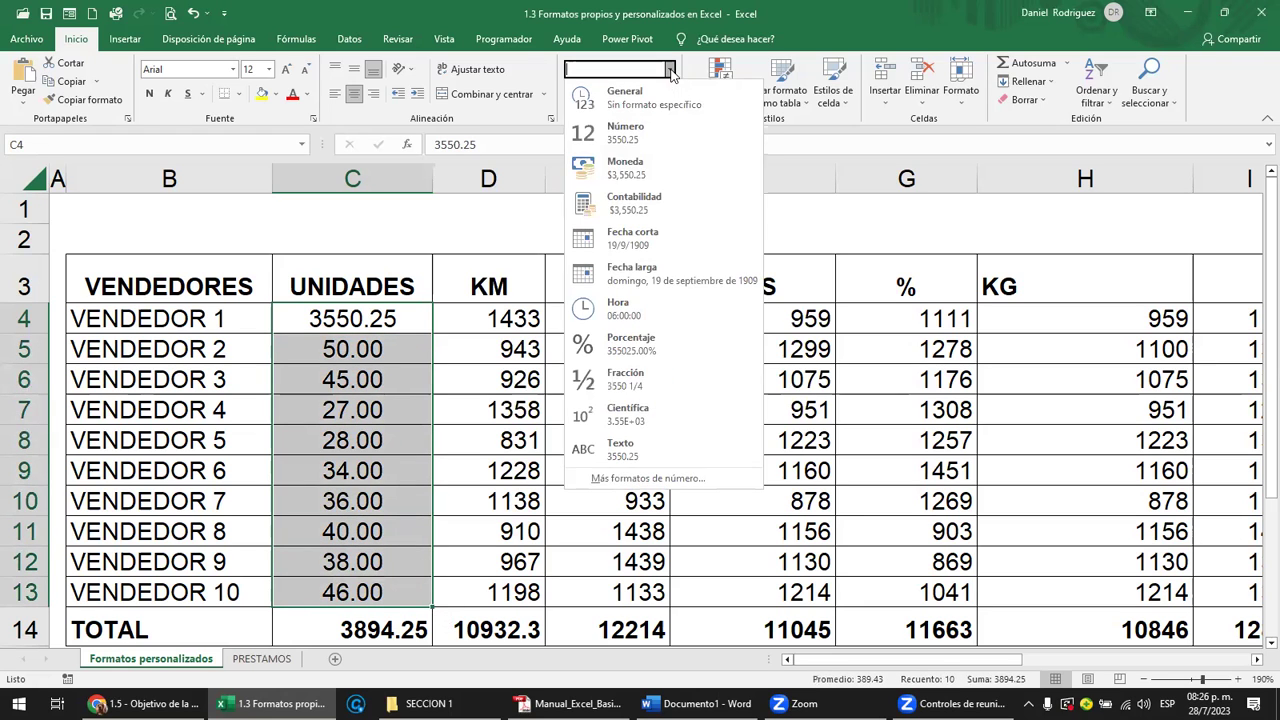
{"action": "left_click", "coordinate": [652, 480]}
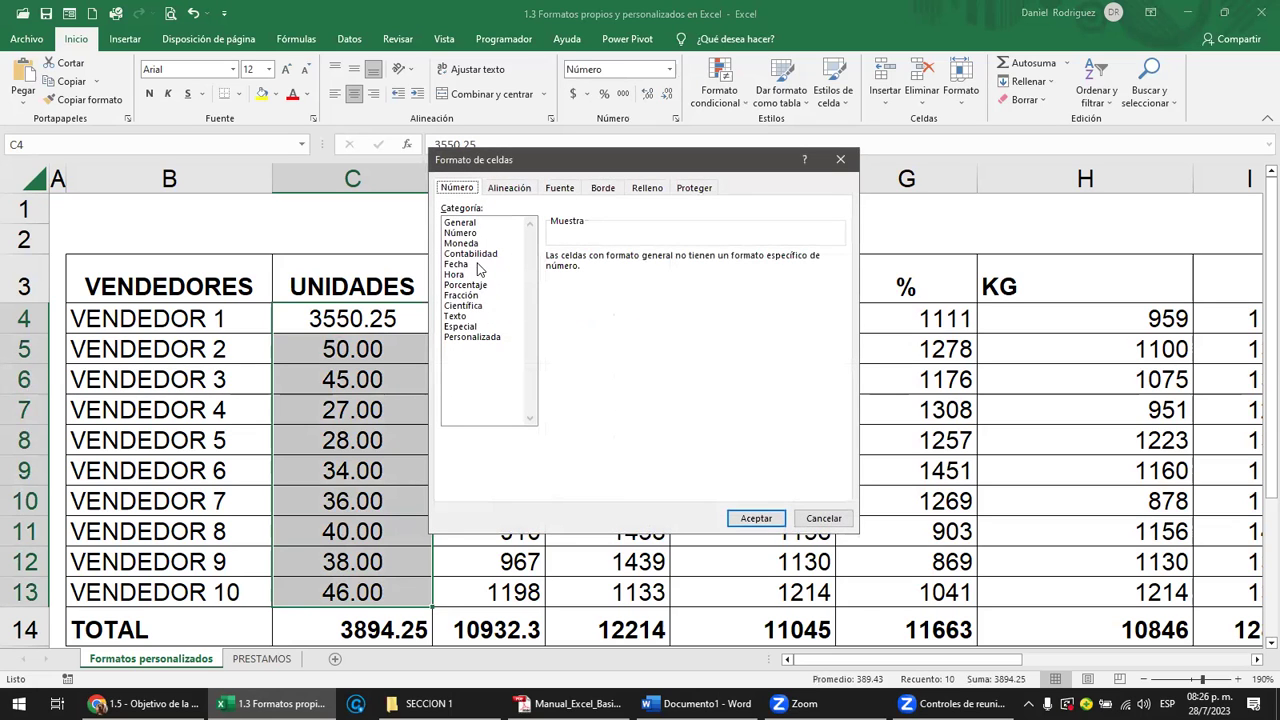
{"action": "left_click", "coordinate": [462, 233]}
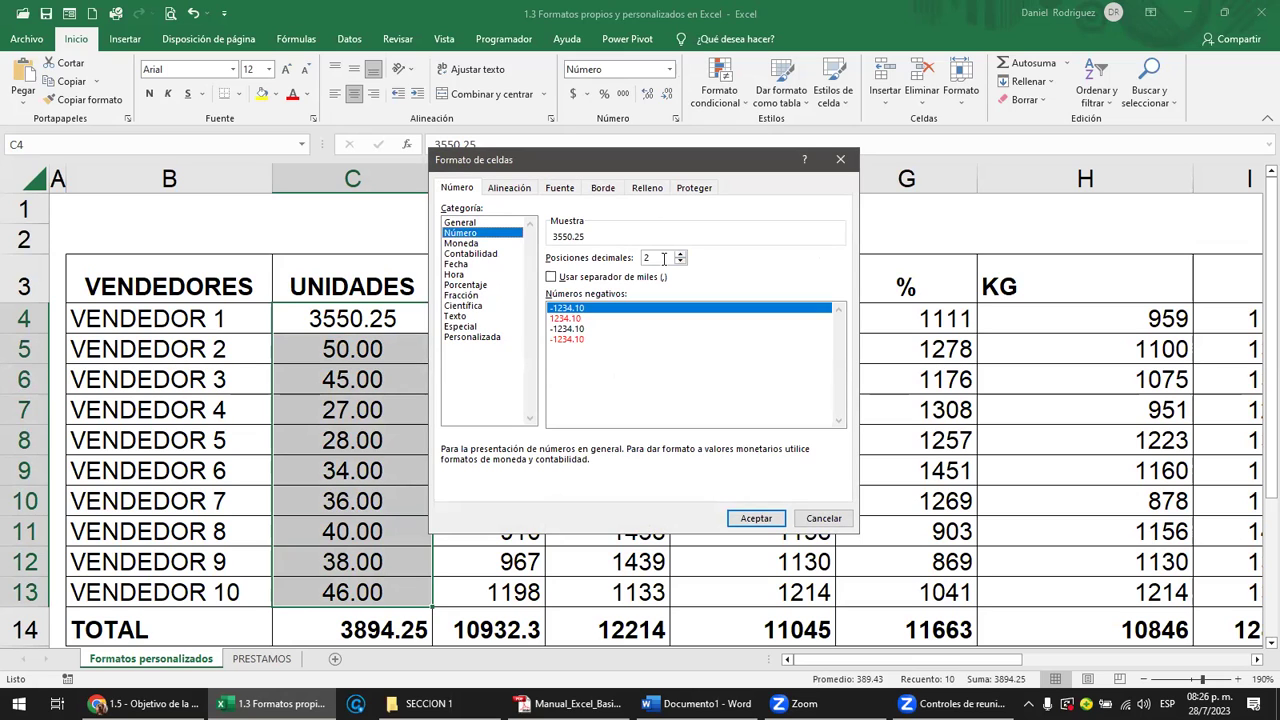
{"action": "left_click", "coordinate": [560, 280]}
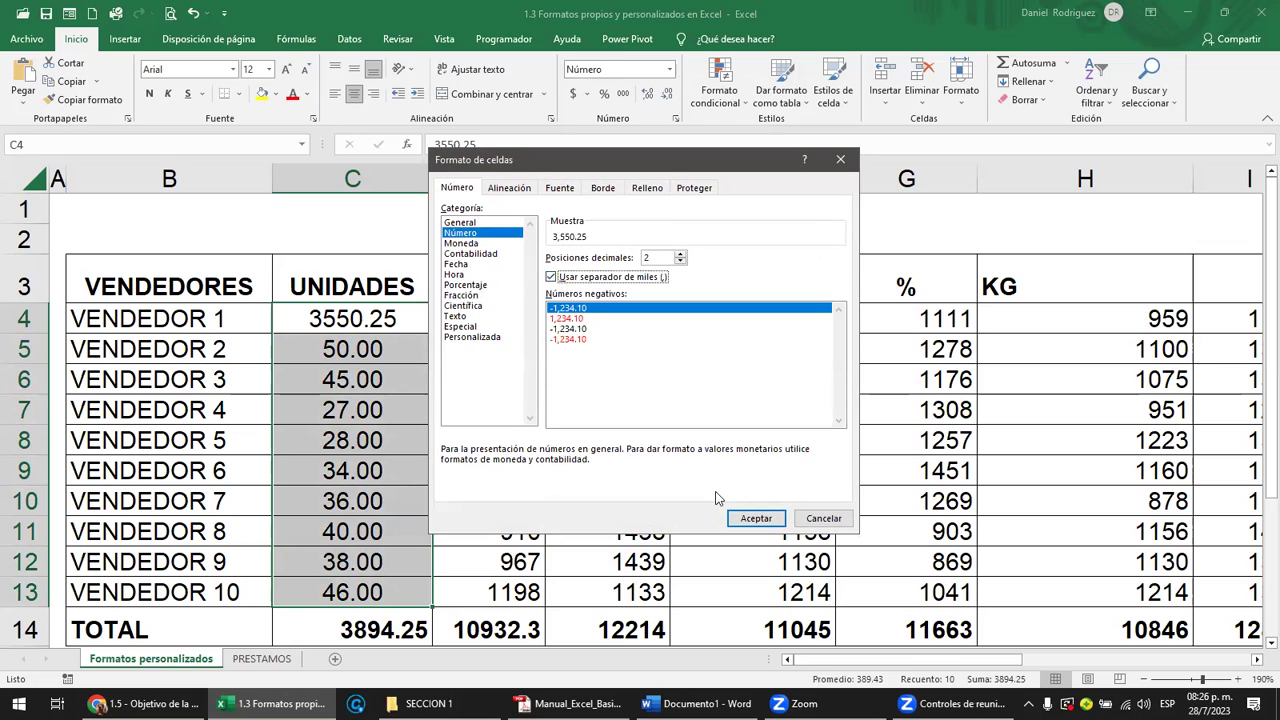
{"action": "left_click", "coordinate": [750, 530]}
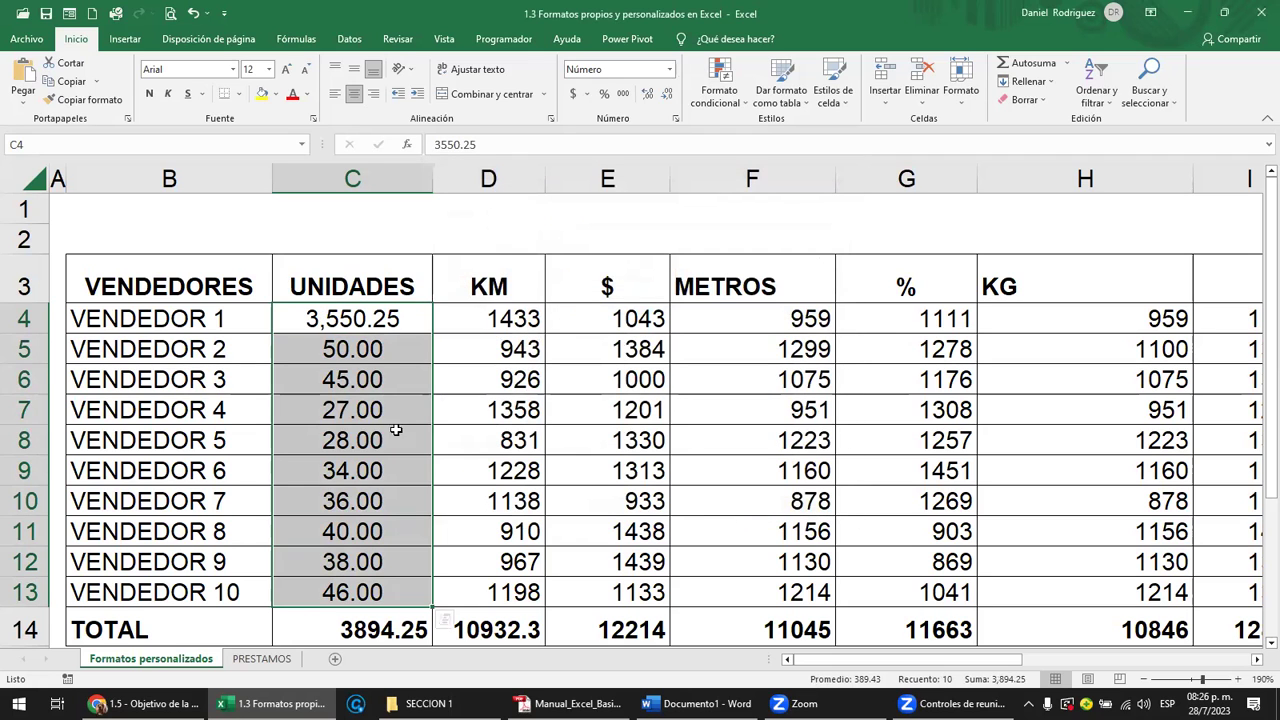
Step: Enter 1789.23 in C7, then prefix it with 11 to make 111789.23
{"action": "left_click", "coordinate": [365, 402]}
{"action": "type", "text": "1789.23"}
{"action": "key", "text": "Return"}
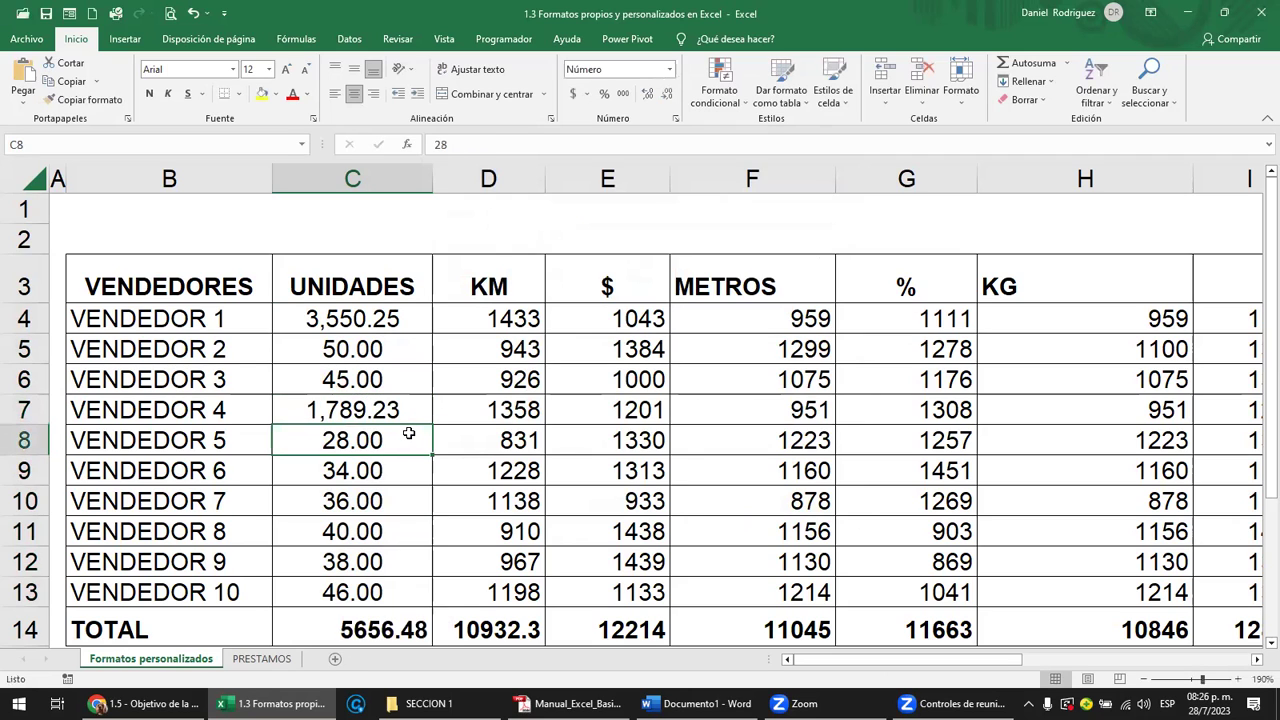
{"action": "left_click", "coordinate": [327, 416]}
{"action": "key", "text": "F2"}
{"action": "key", "text": "Left"}
{"action": "key", "text": "Home"}
{"action": "type", "text": "11"}
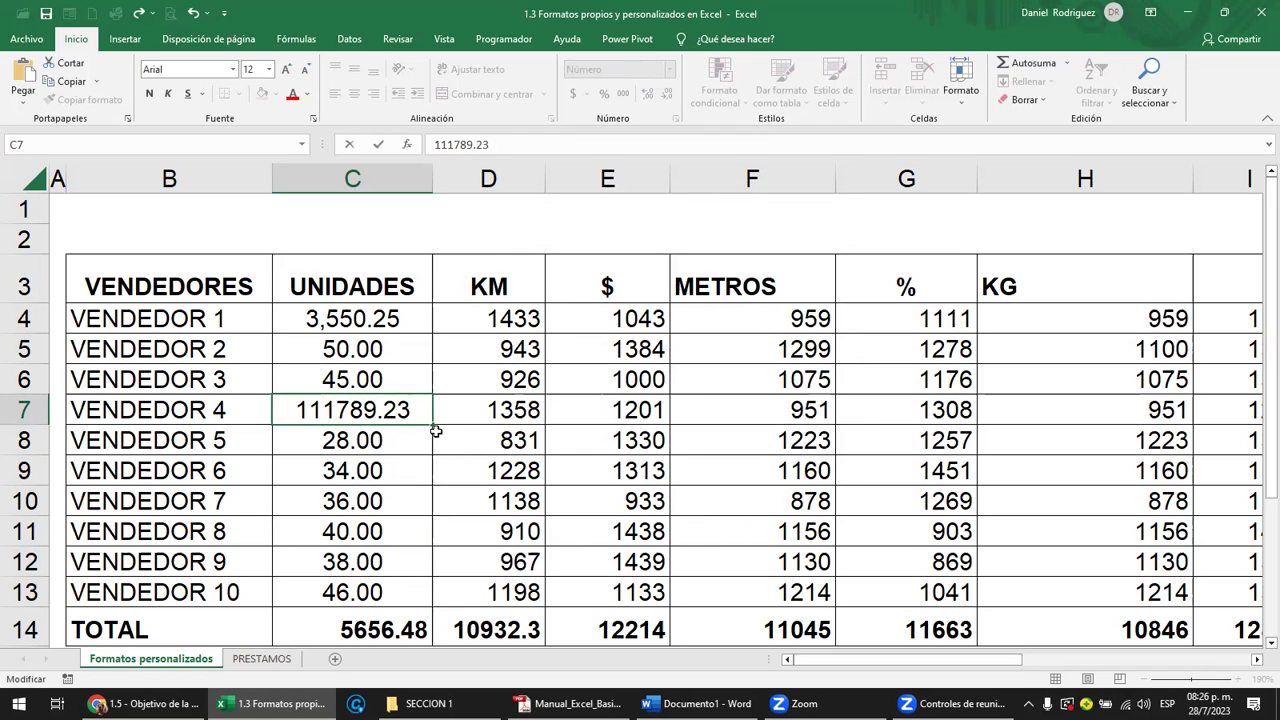
{"action": "key", "text": "Return"}
Step: Insert one more digit so C7 reads 1,111,789.23, then recheck the units range
{"action": "left_click", "coordinate": [355, 411]}
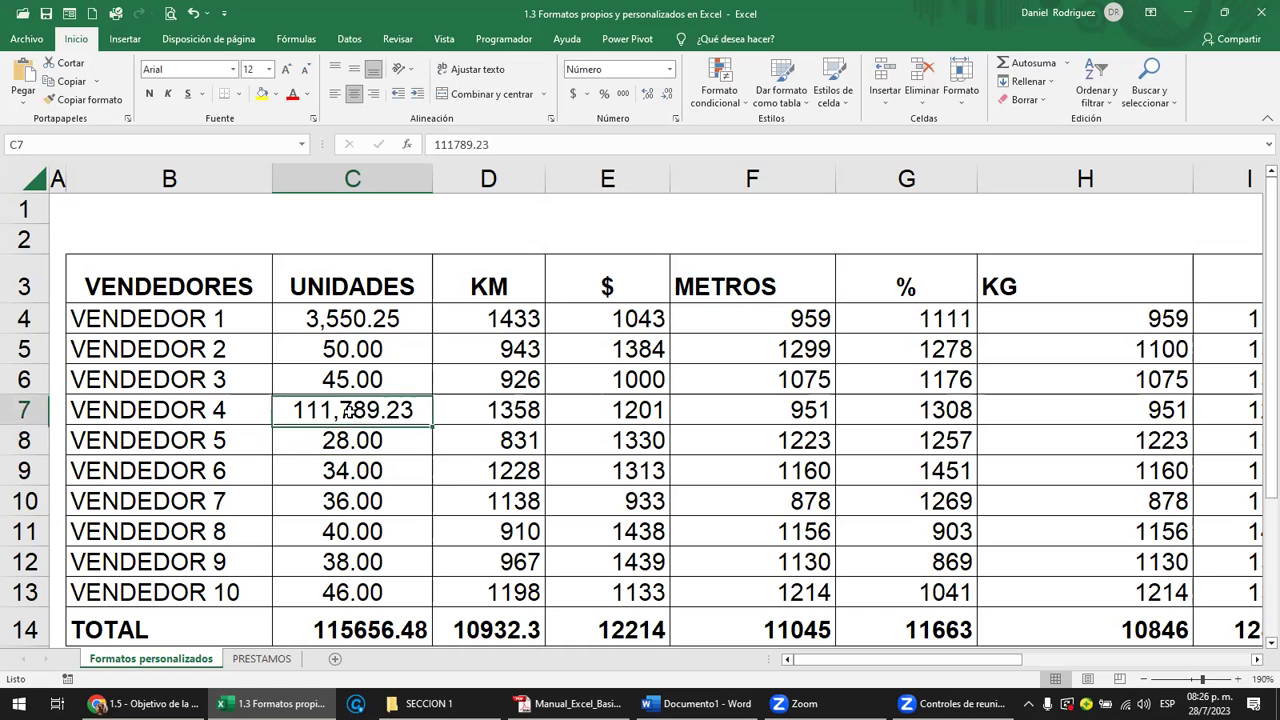
{"action": "key", "text": "F2"}
{"action": "key", "text": "Left"}
{"action": "key", "text": "Left"}
{"action": "key", "text": "Left"}
{"action": "key", "text": "Left"}
{"action": "key", "text": "Left"}
{"action": "key", "text": "Left"}
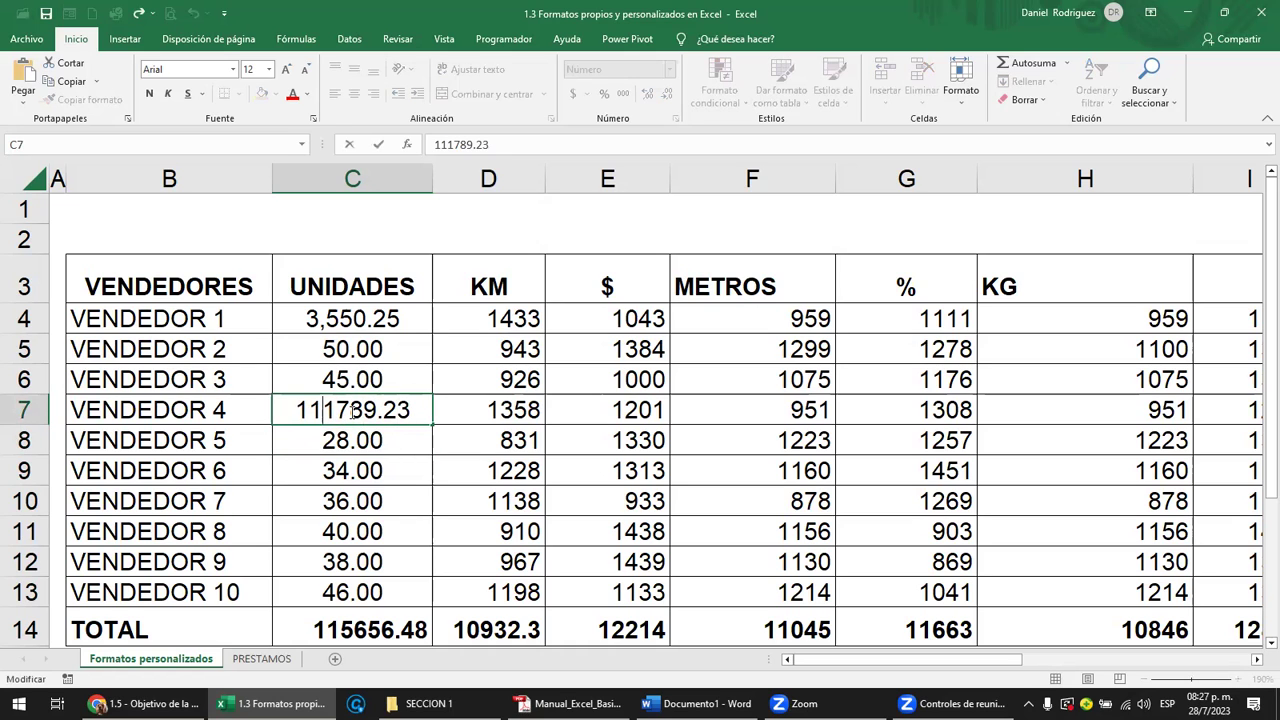
{"action": "type", "text": "1"}
{"action": "key", "text": "Return"}
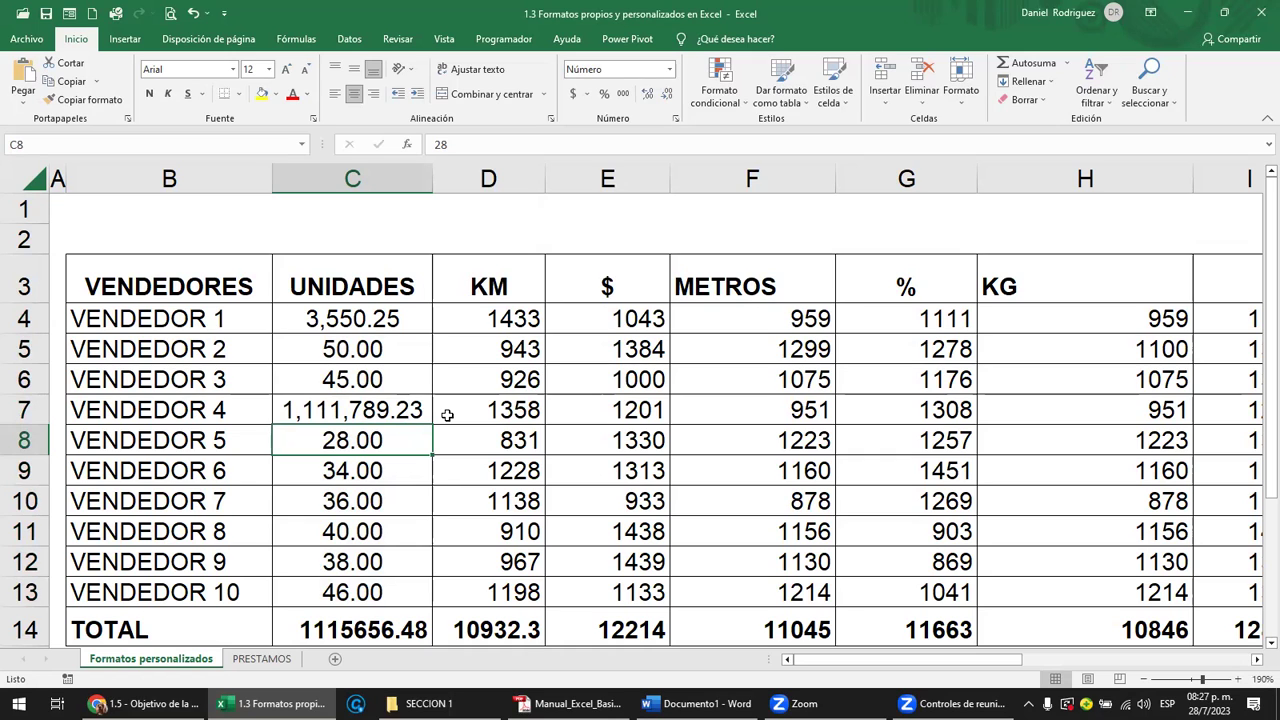
{"action": "left_click", "coordinate": [358, 318]}
{"action": "left_click_drag", "start_coordinate": [358, 318], "coordinate": [378, 590]}
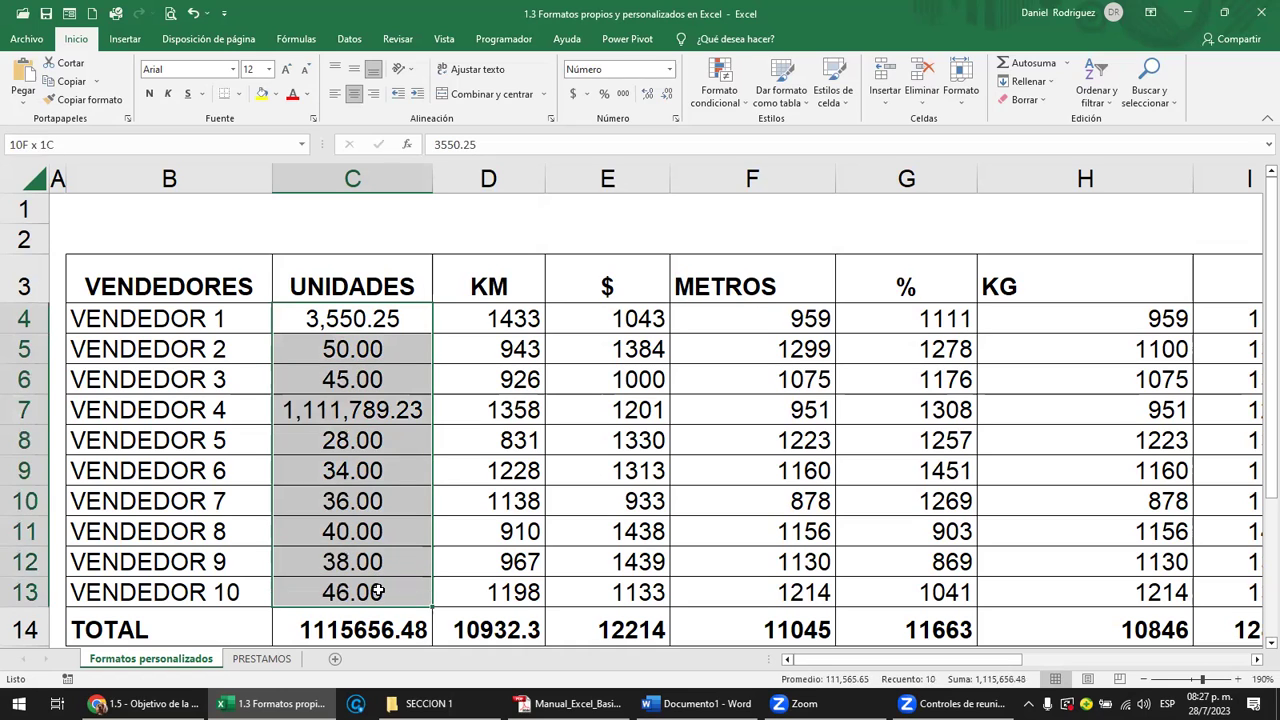
{"action": "left_click", "coordinate": [351, 331]}
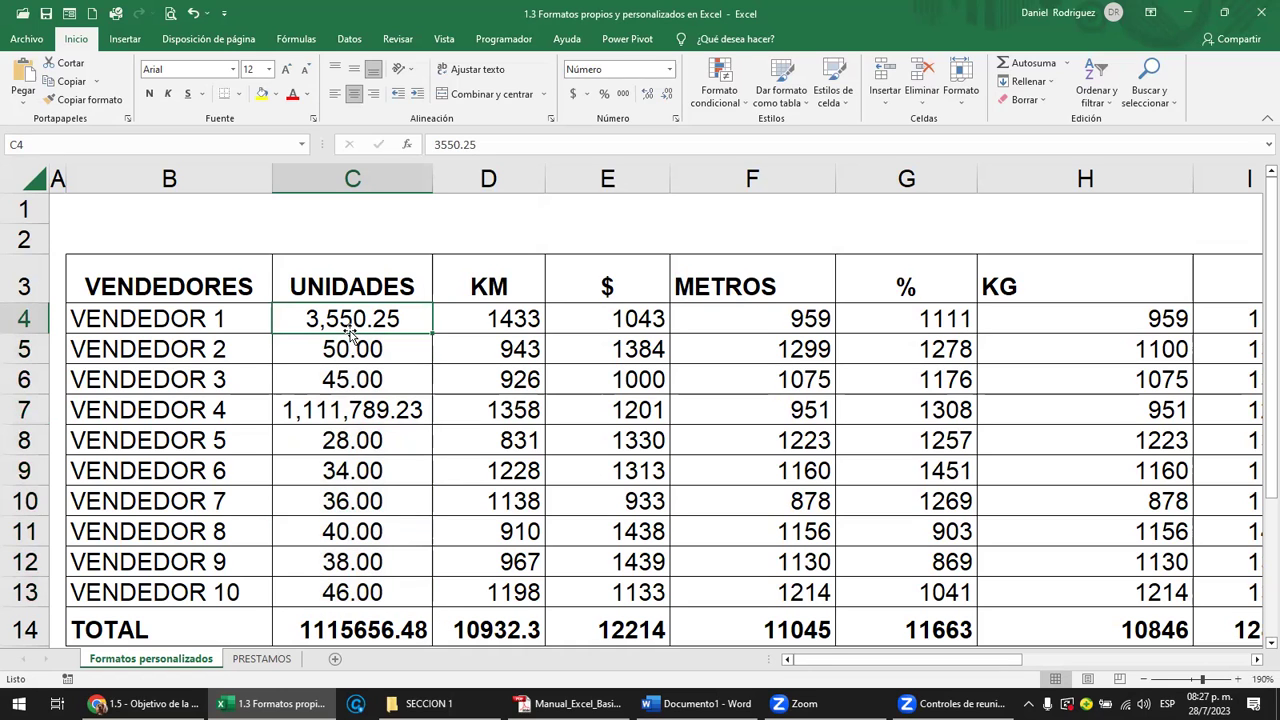
Step: Select the KM values D4:D13 and inspect D4's contents
{"action": "left_click", "coordinate": [506, 316]}
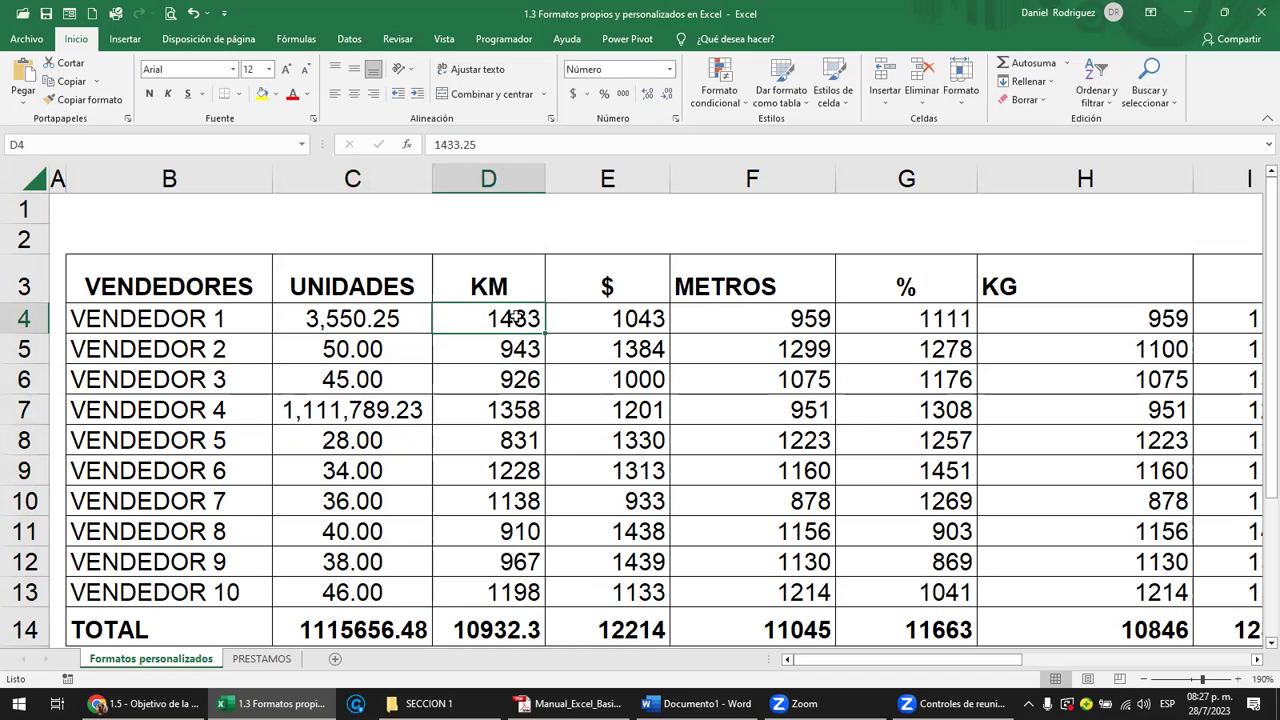
{"action": "left_click", "coordinate": [482, 274]}
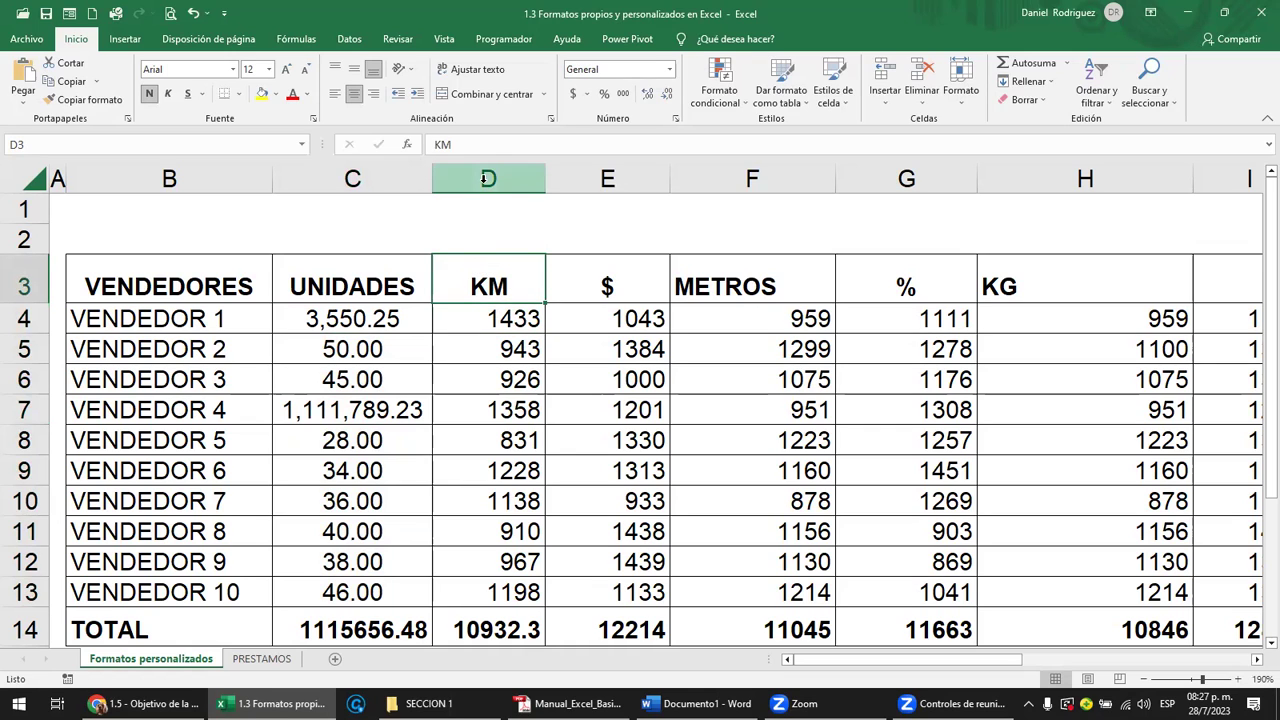
{"action": "left_click_drag", "start_coordinate": [508, 318], "coordinate": [505, 592]}
{"action": "left_click", "coordinate": [497, 318]}
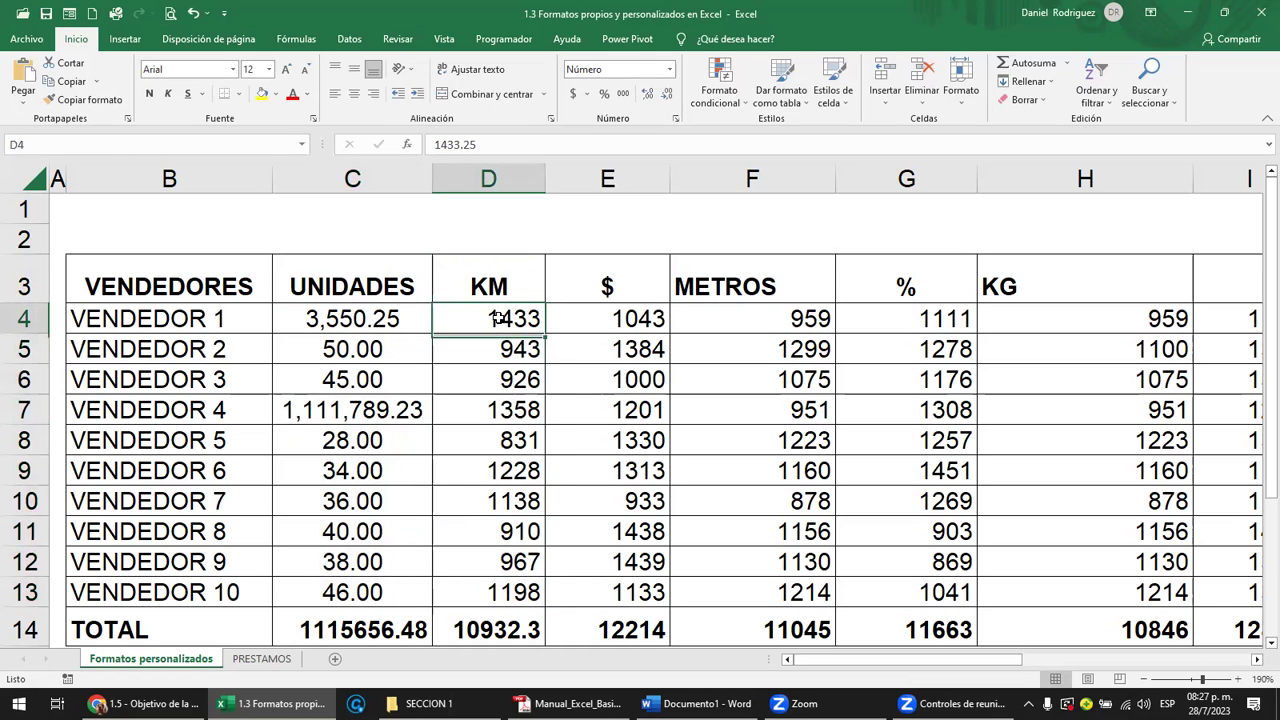
{"action": "left_click", "coordinate": [501, 287]}
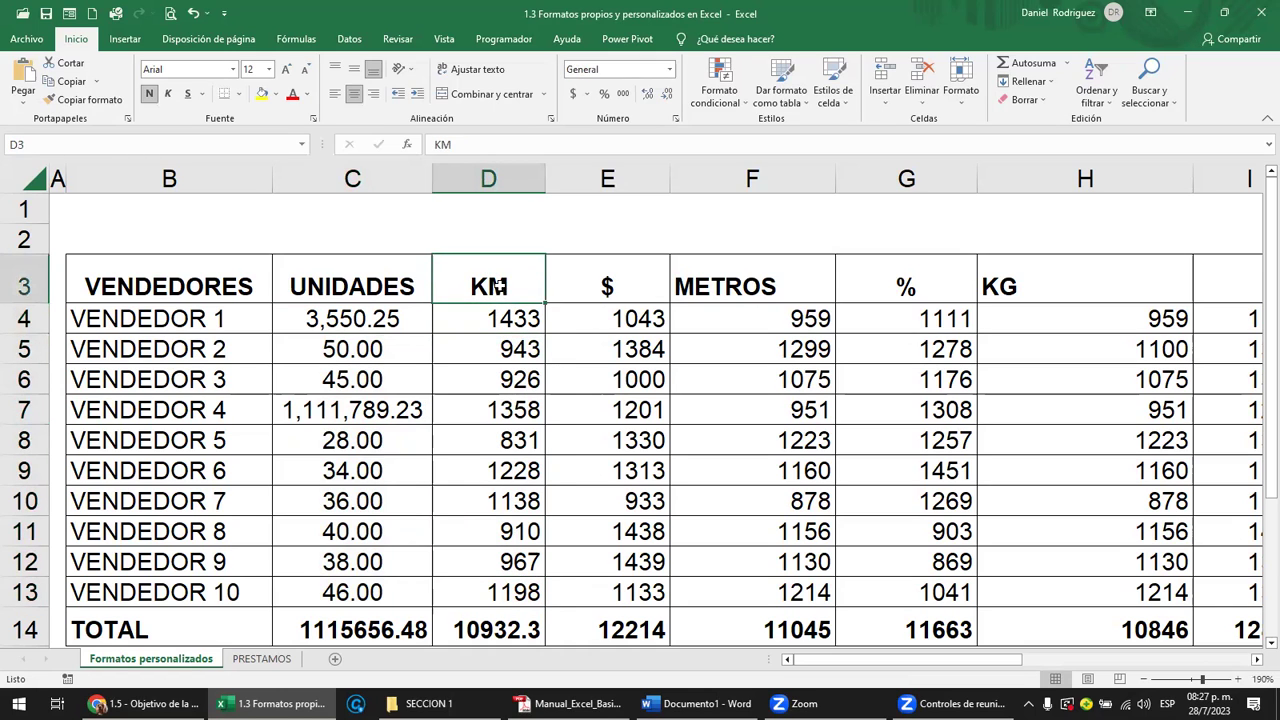
{"action": "left_click", "coordinate": [506, 321]}
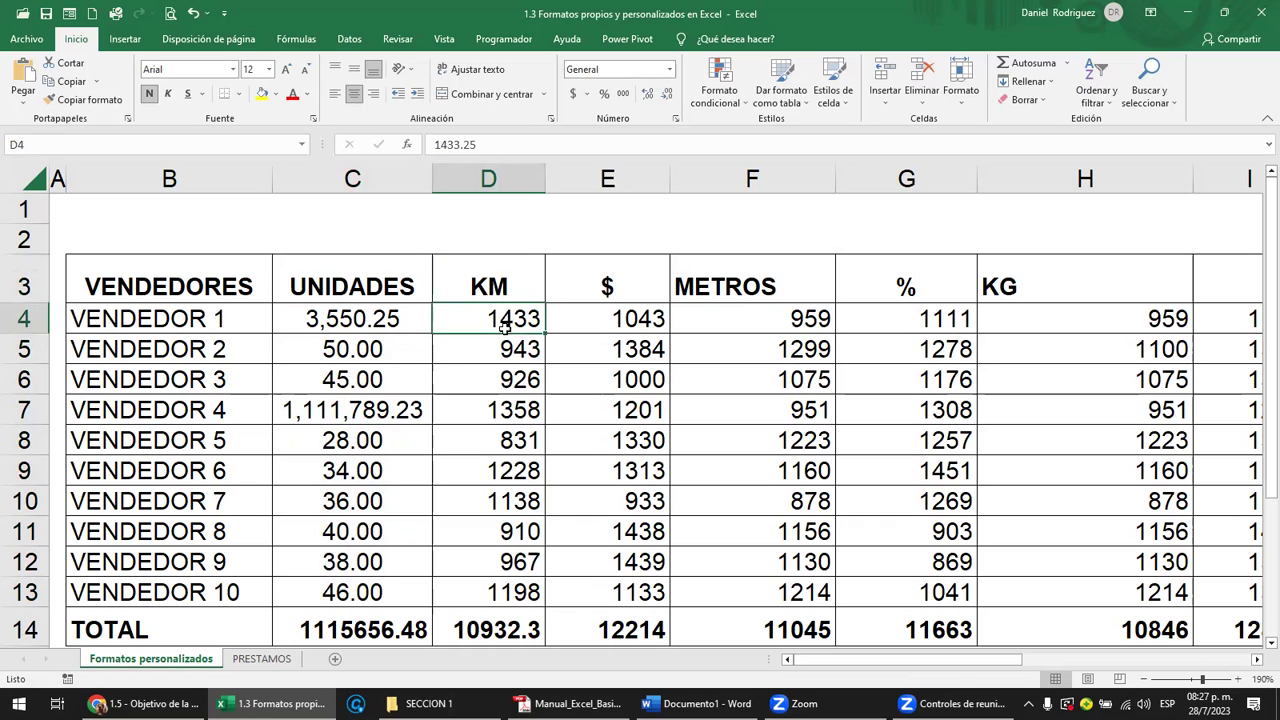
{"action": "left_click_drag", "start_coordinate": [505, 326], "coordinate": [529, 586]}
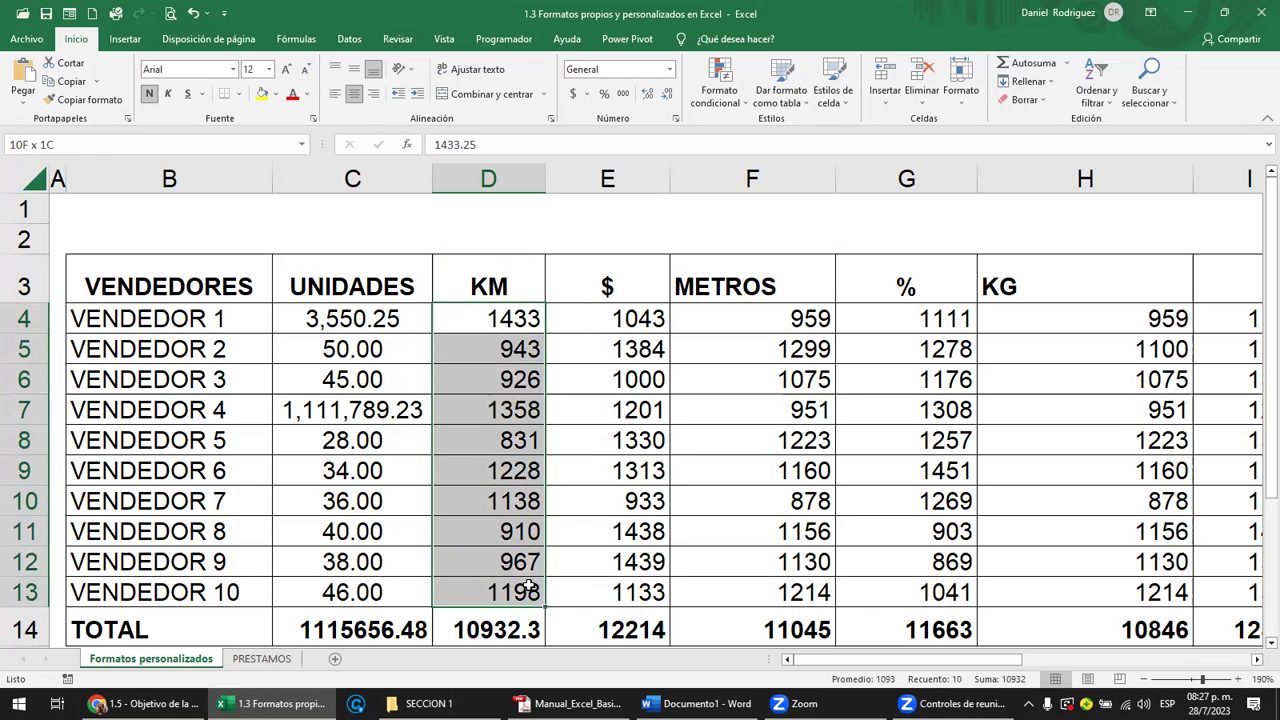
{"action": "left_click", "coordinate": [502, 320]}
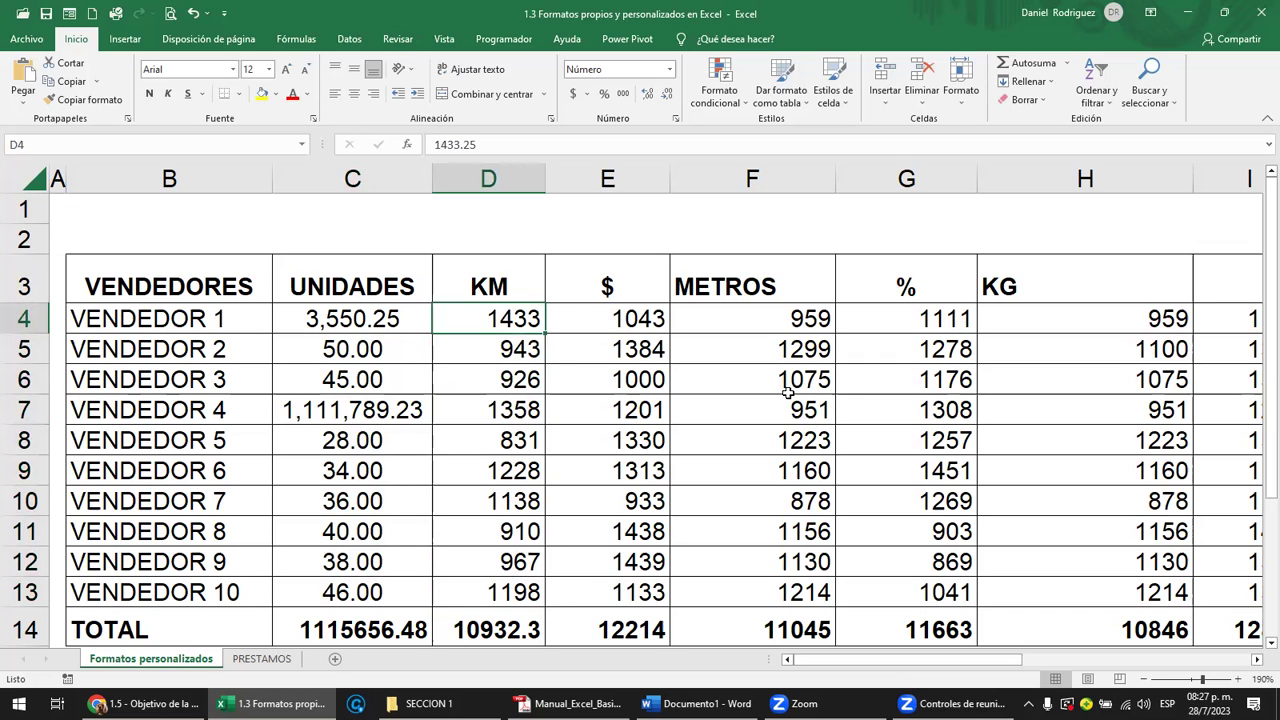
{"action": "key", "text": "F2"}
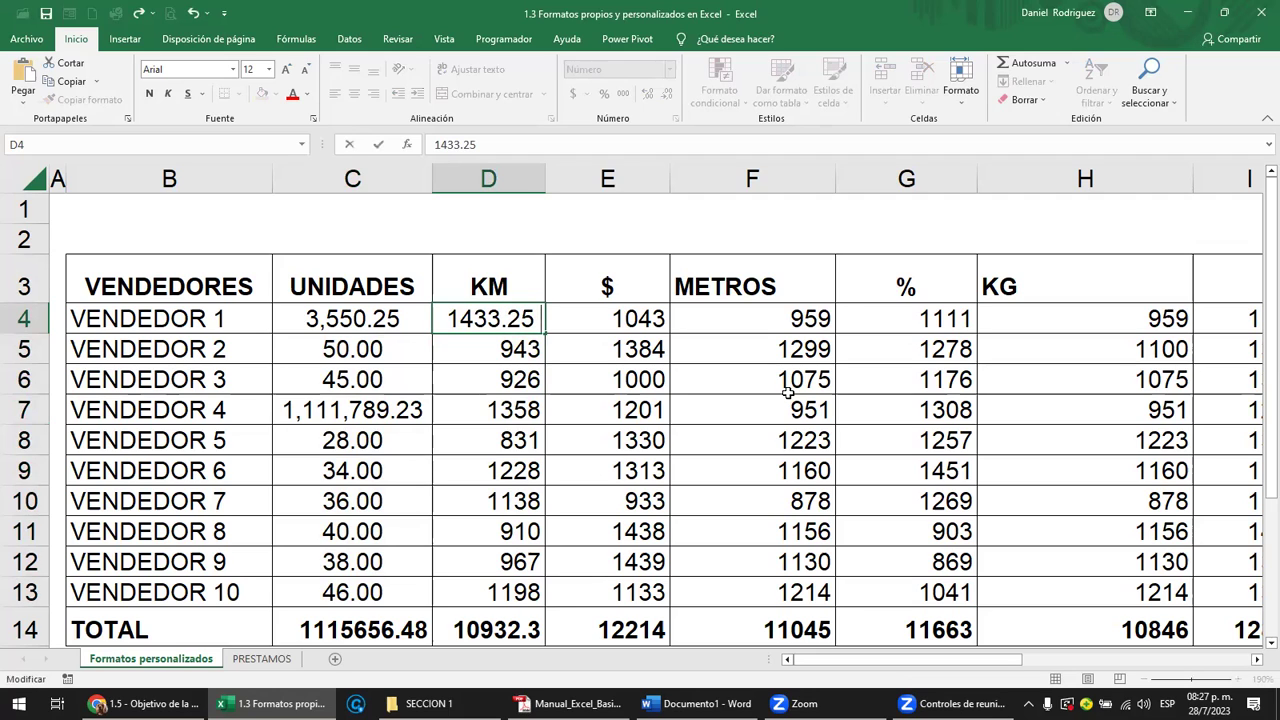
{"action": "key", "text": "Escape"}
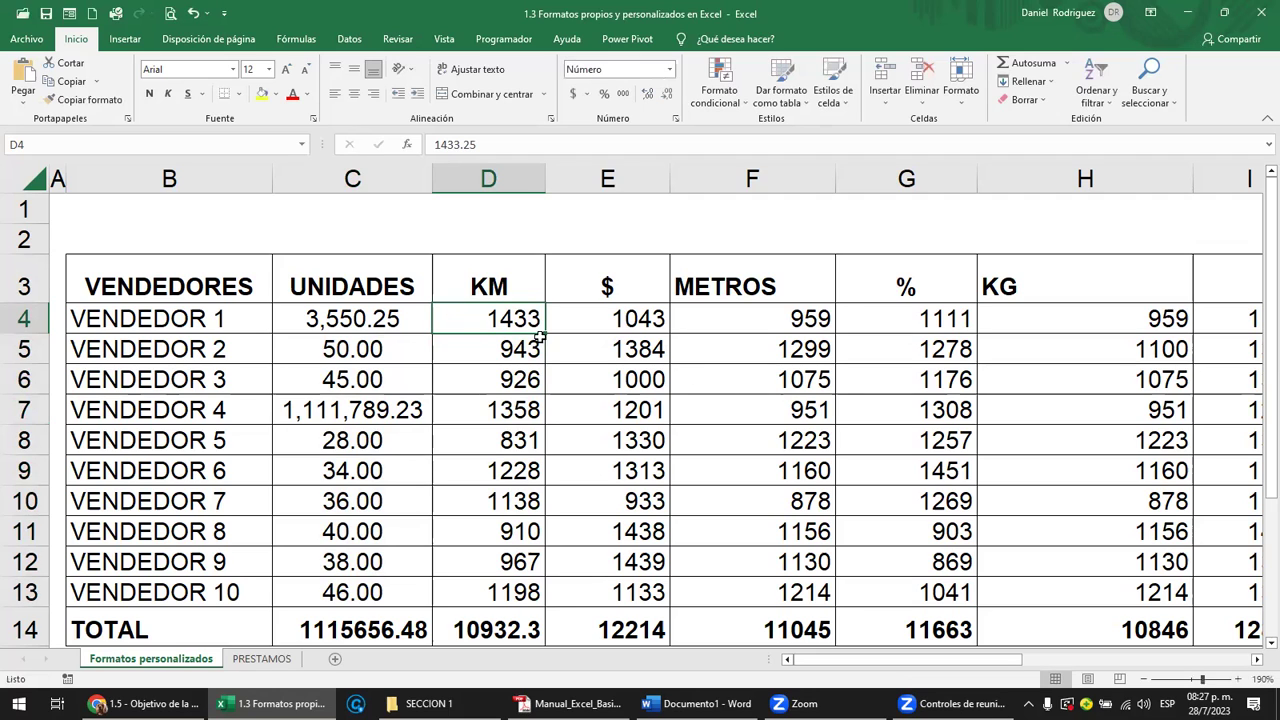
Step: Drop D4's decimals and try a typed KM suffix, then delete it, leaving 1433
{"action": "key", "text": "F2"}
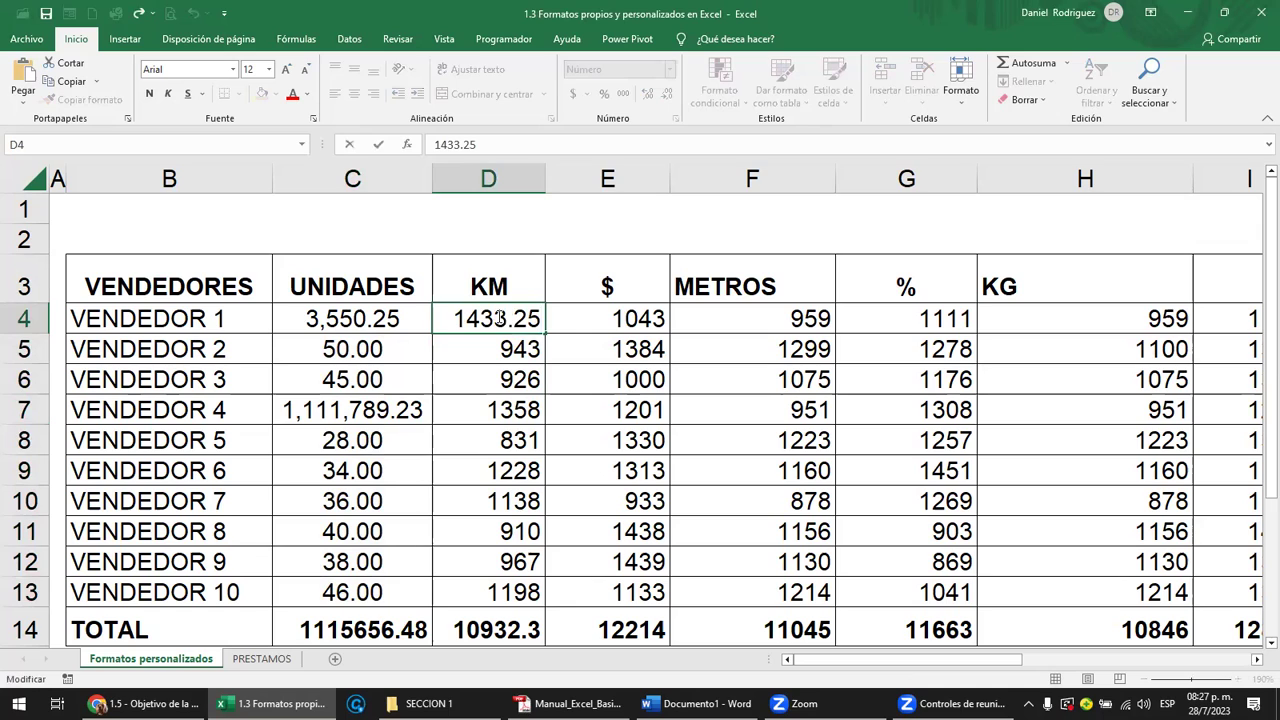
{"action": "key", "text": "BackSpace"}
{"action": "key", "text": "BackSpace"}
{"action": "key", "text": "BackSpace"}
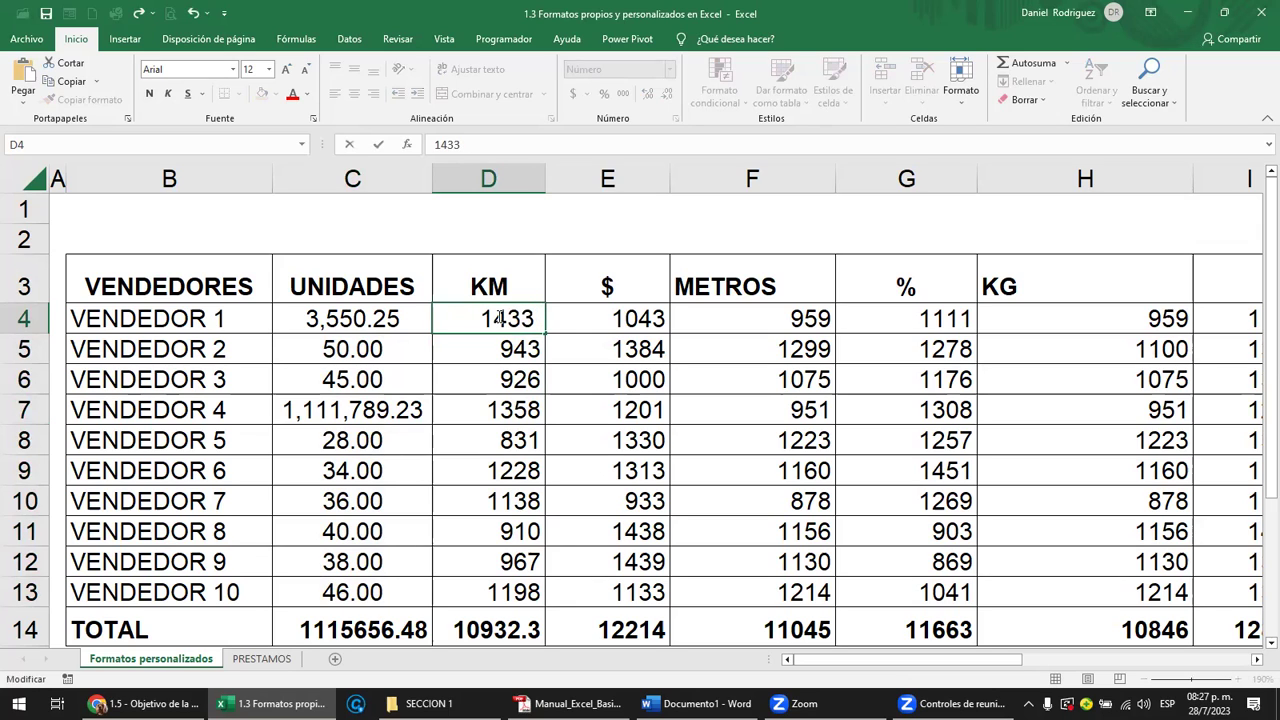
{"action": "type", "text": " KM"}
{"action": "key", "text": "Return"}
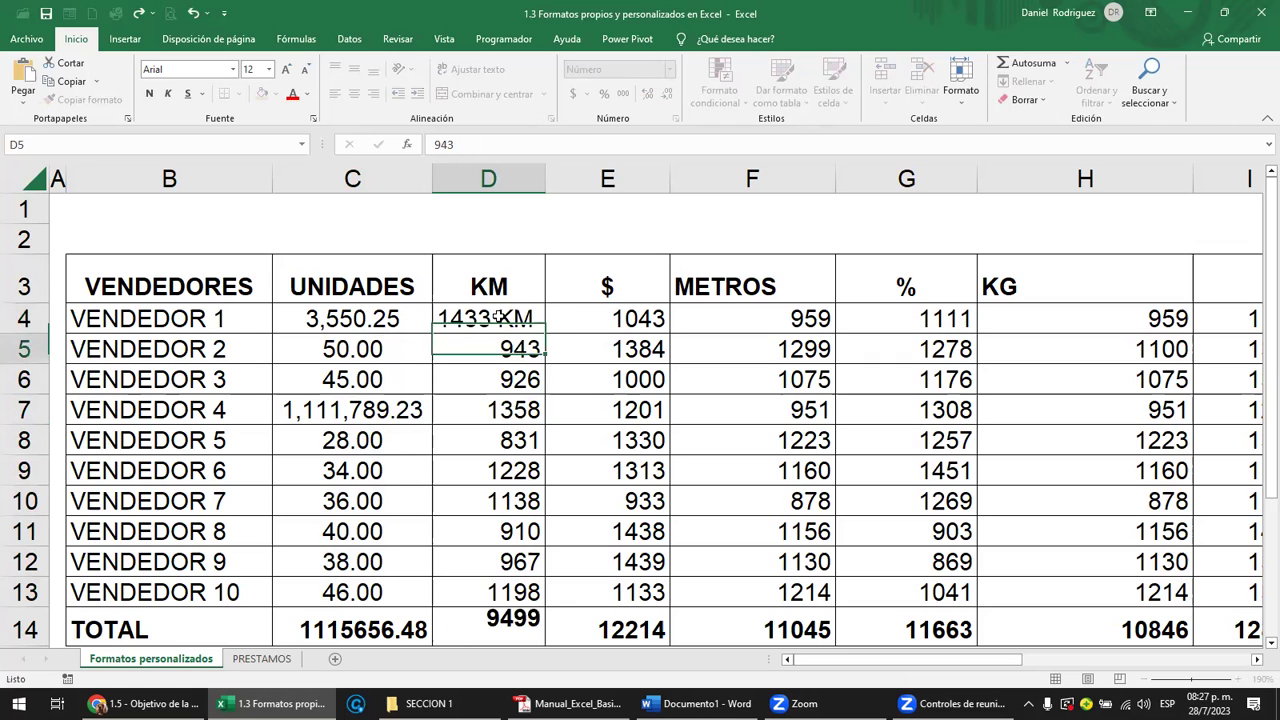
{"action": "left_click", "coordinate": [481, 313]}
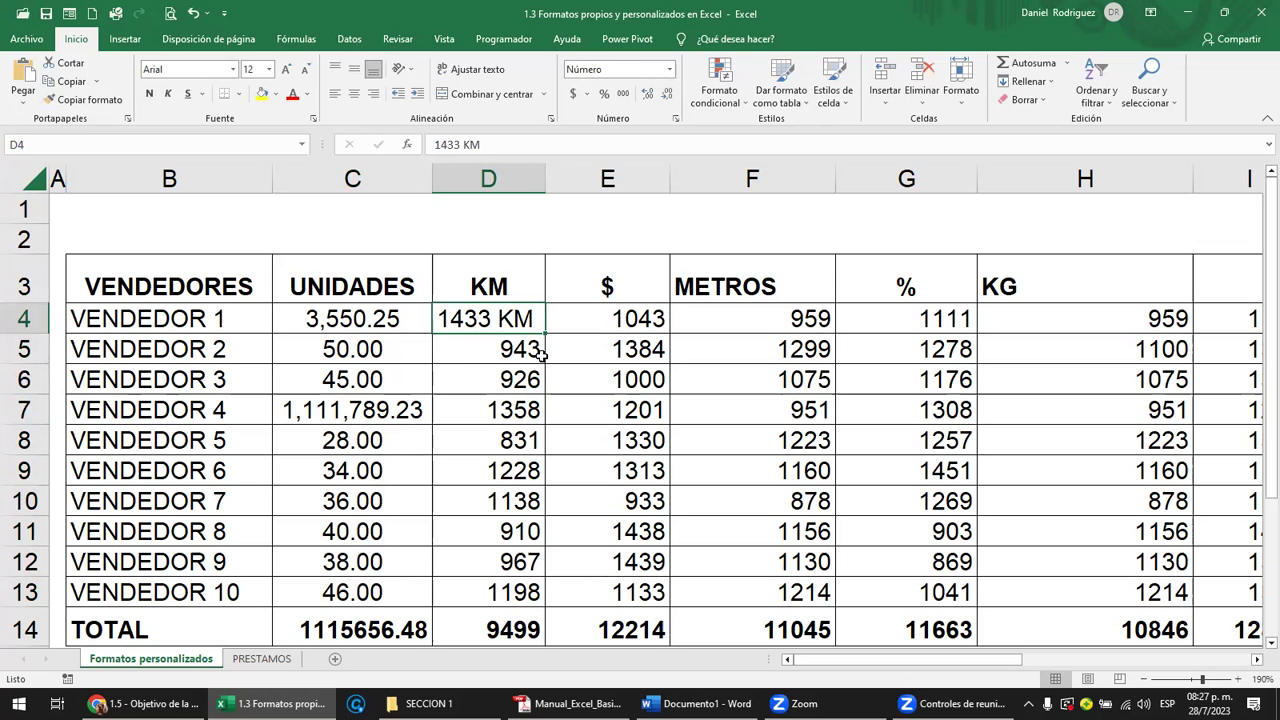
{"action": "double_click", "coordinate": [497, 318]}
{"action": "left_click_drag", "start_coordinate": [497, 318], "coordinate": [534, 316]}
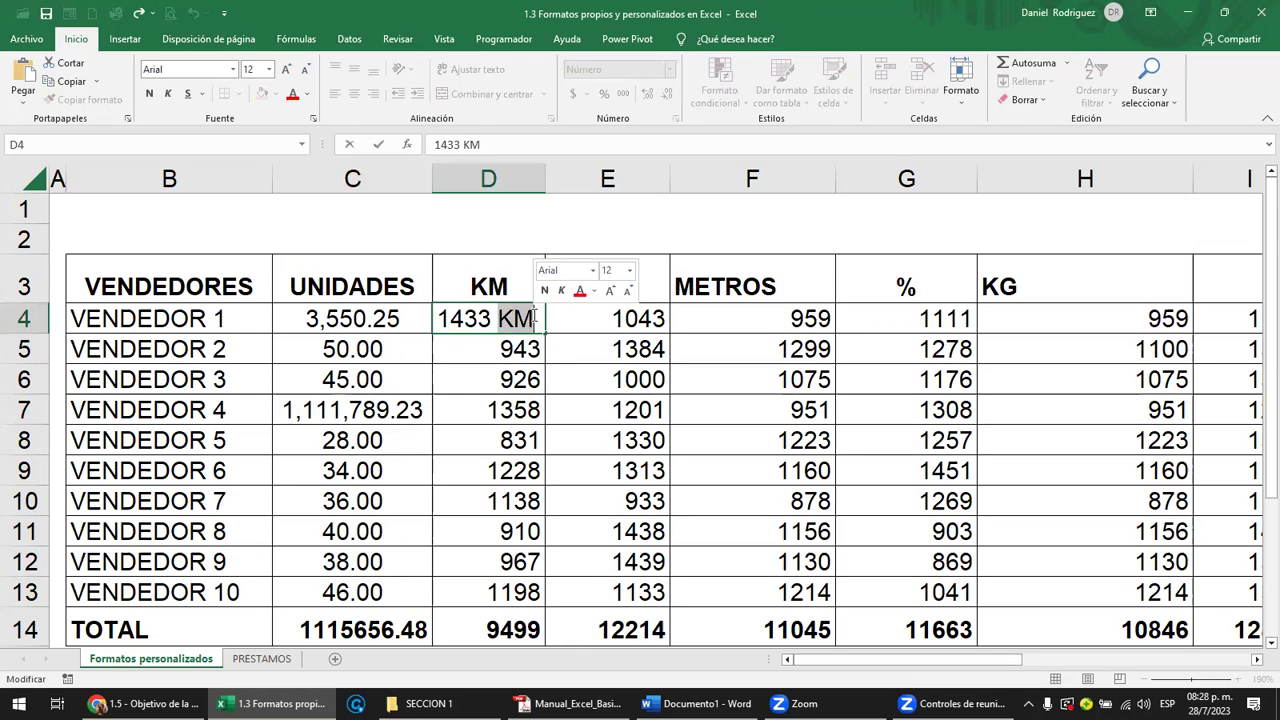
{"action": "key", "text": "BackSpace"}
{"action": "key", "text": "BackSpace"}
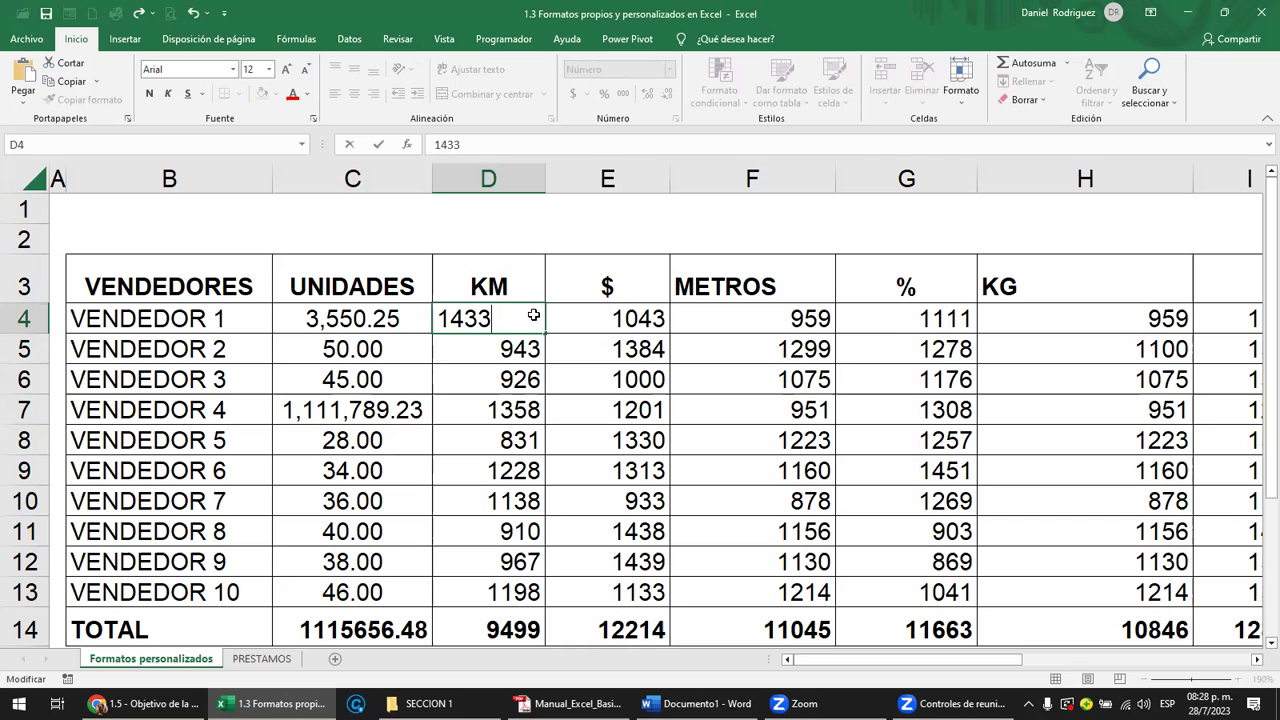
{"action": "key", "text": "Return"}
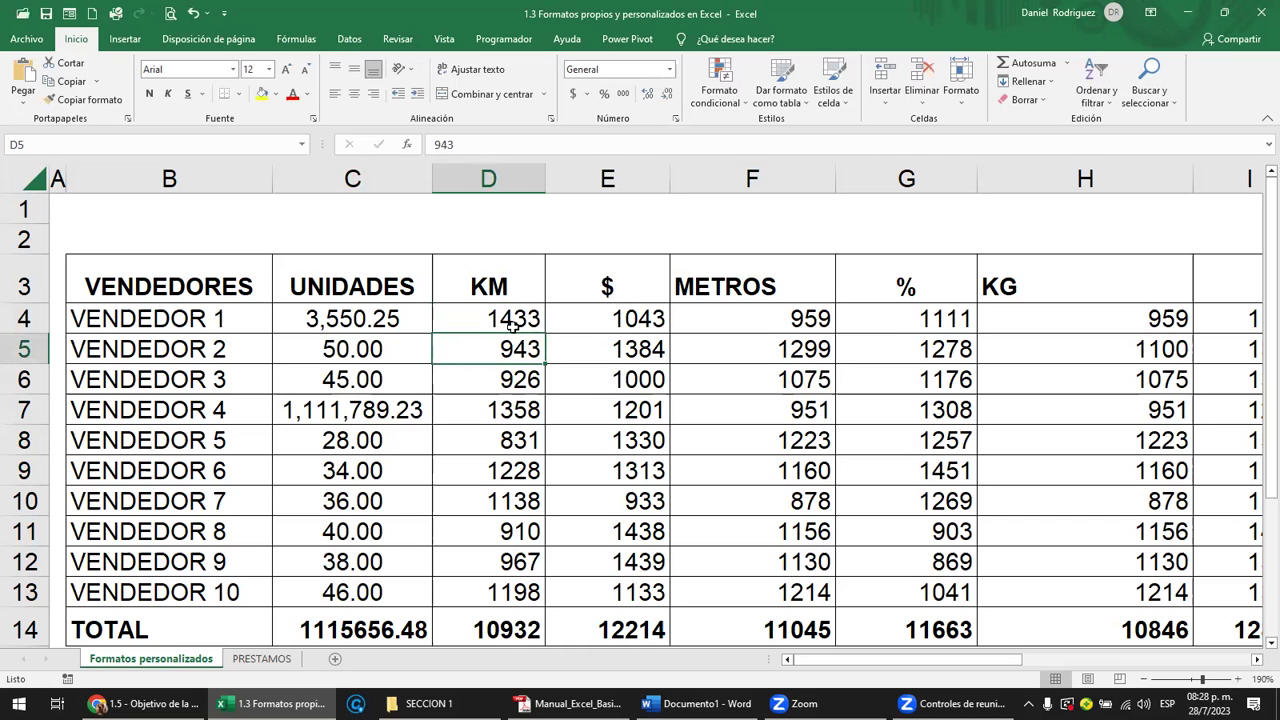
Step: Select the KM values D4:D14 and open the number format list
{"action": "left_click_drag", "start_coordinate": [513, 326], "coordinate": [513, 584]}
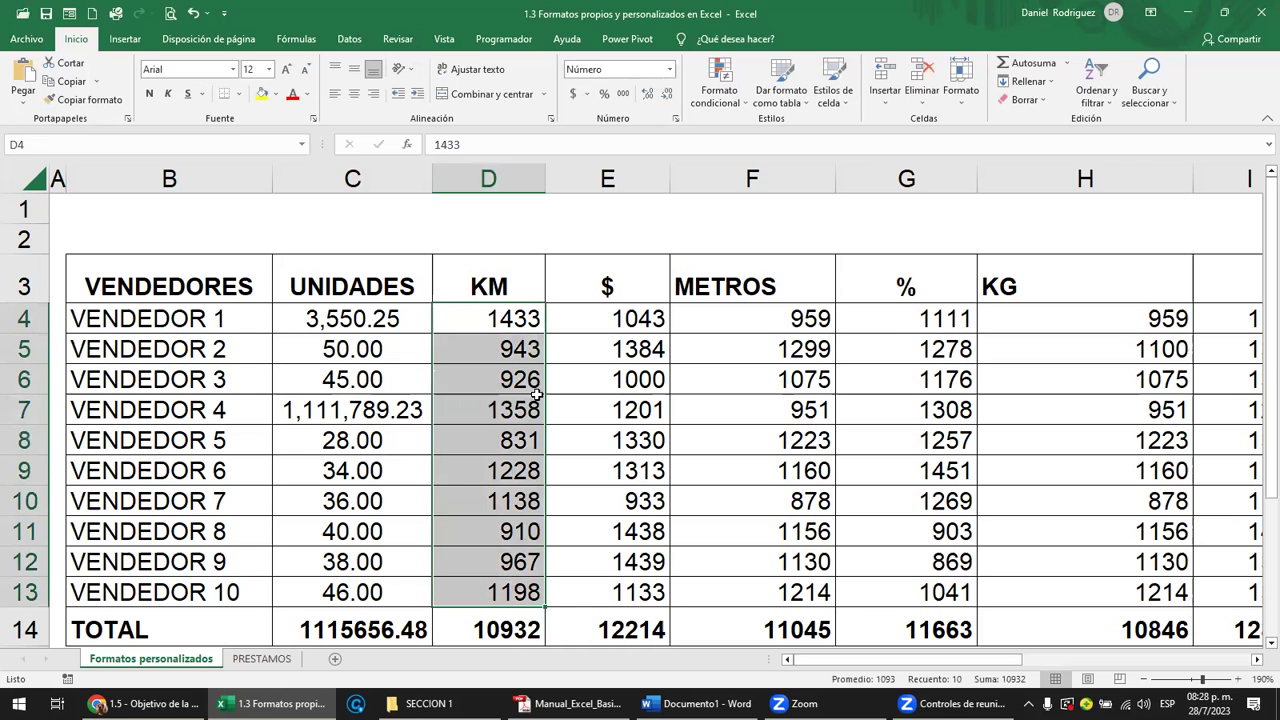
{"action": "left_click", "coordinate": [492, 318]}
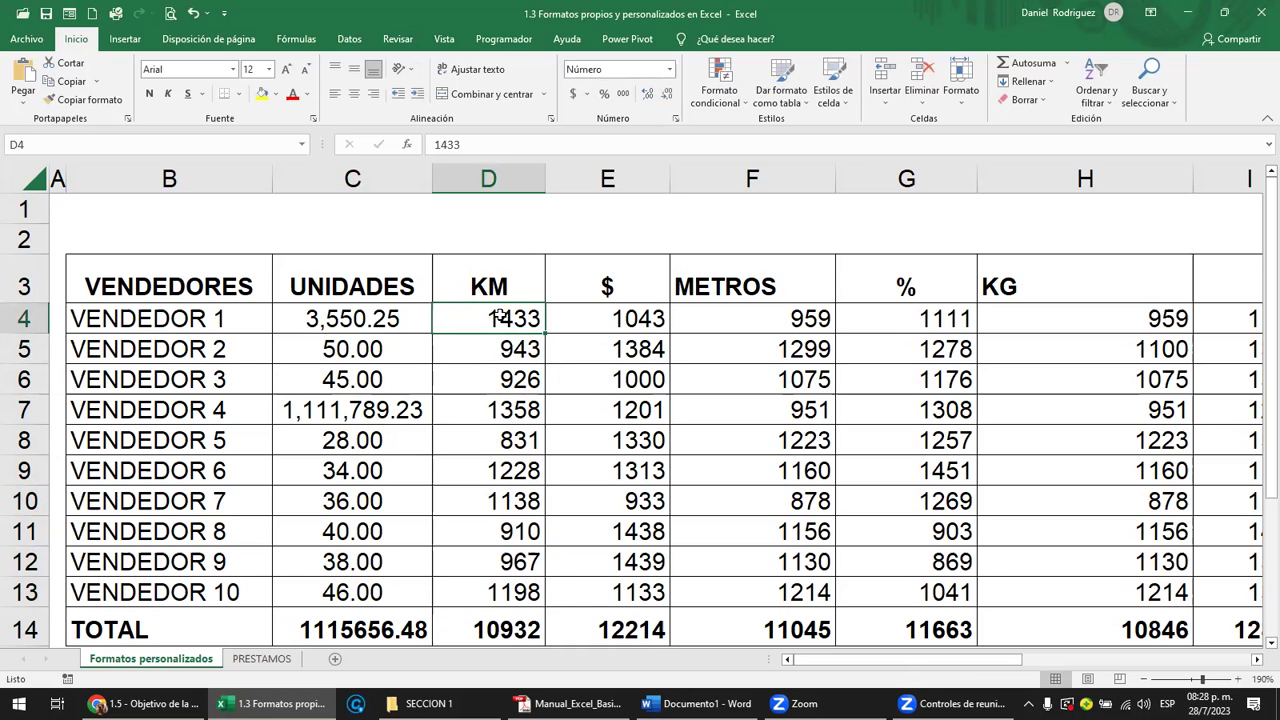
{"action": "left_click_drag", "start_coordinate": [500, 316], "coordinate": [535, 620]}
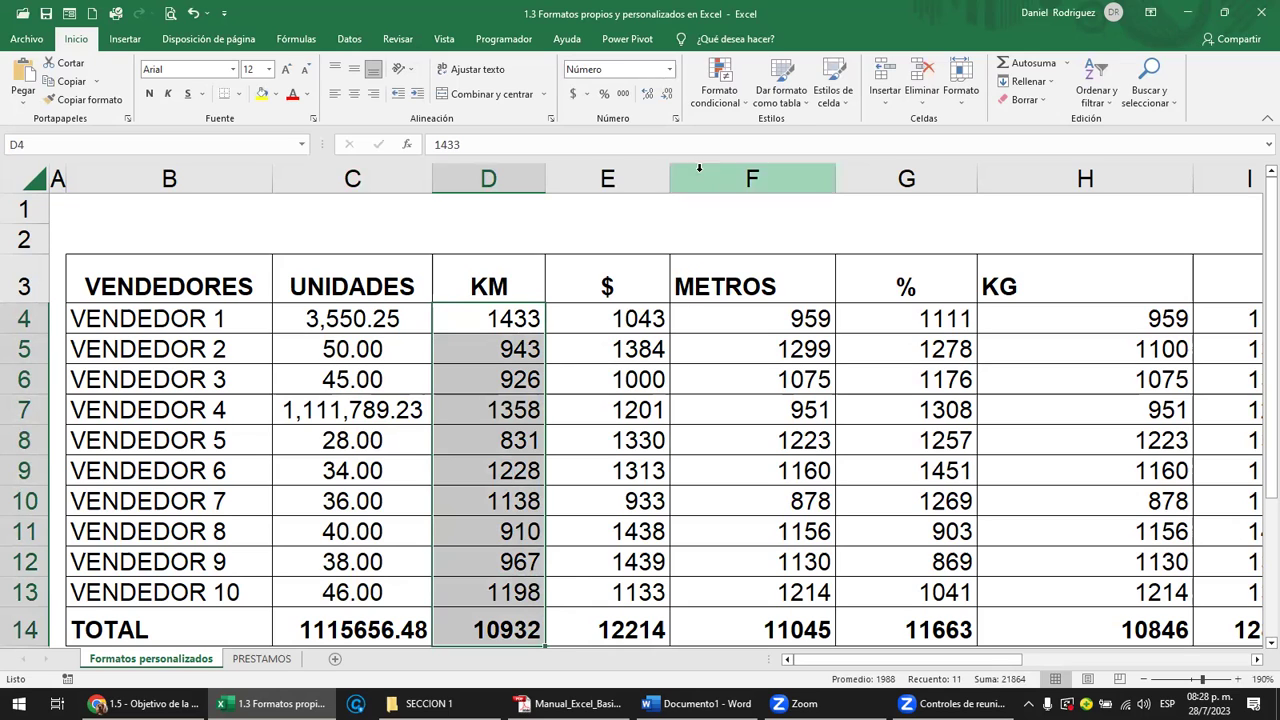
{"action": "left_click", "coordinate": [669, 72]}
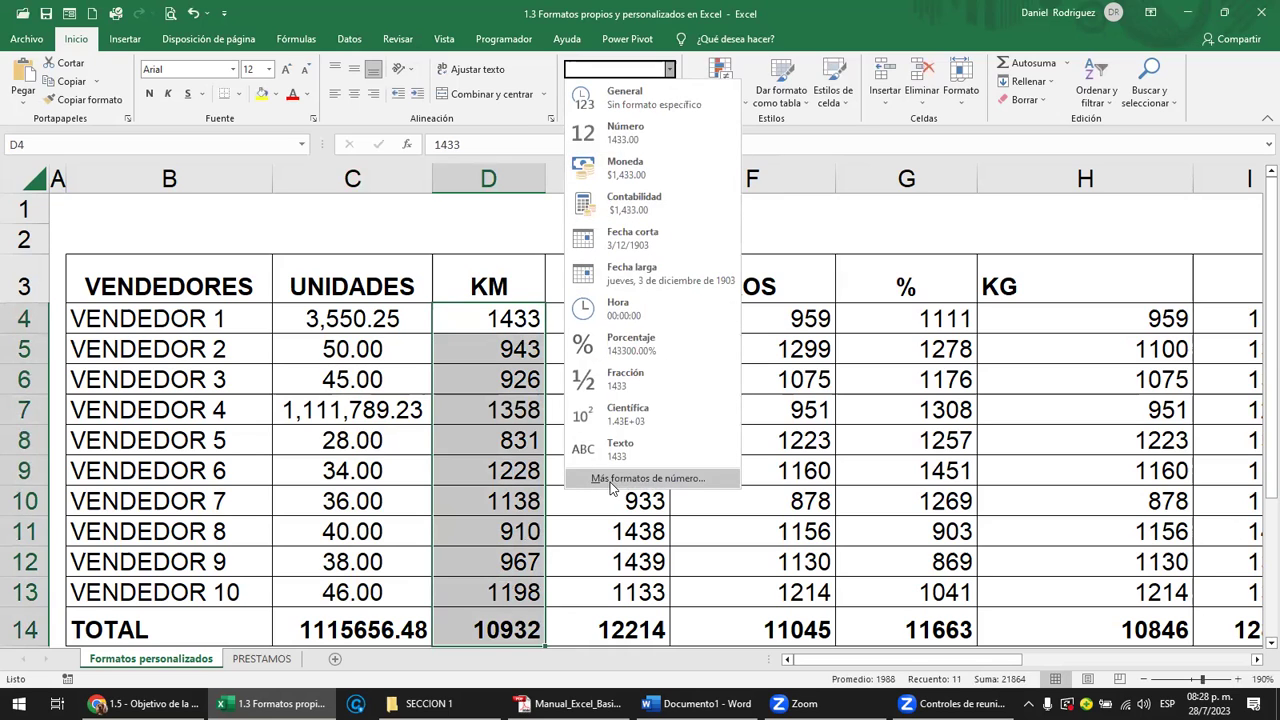
Step: Open Formato de celdas for the KM values and move the dialog off column D
{"action": "left_click", "coordinate": [677, 479]}
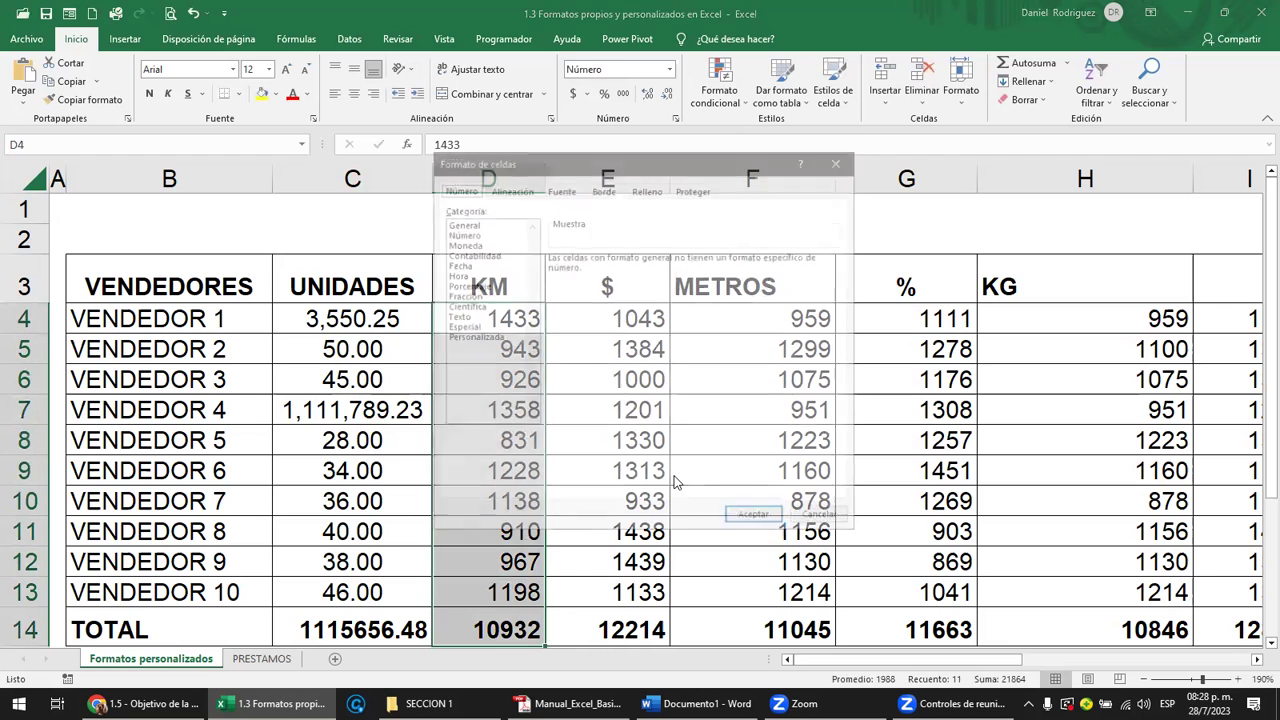
{"action": "left_click", "coordinate": [840, 159]}
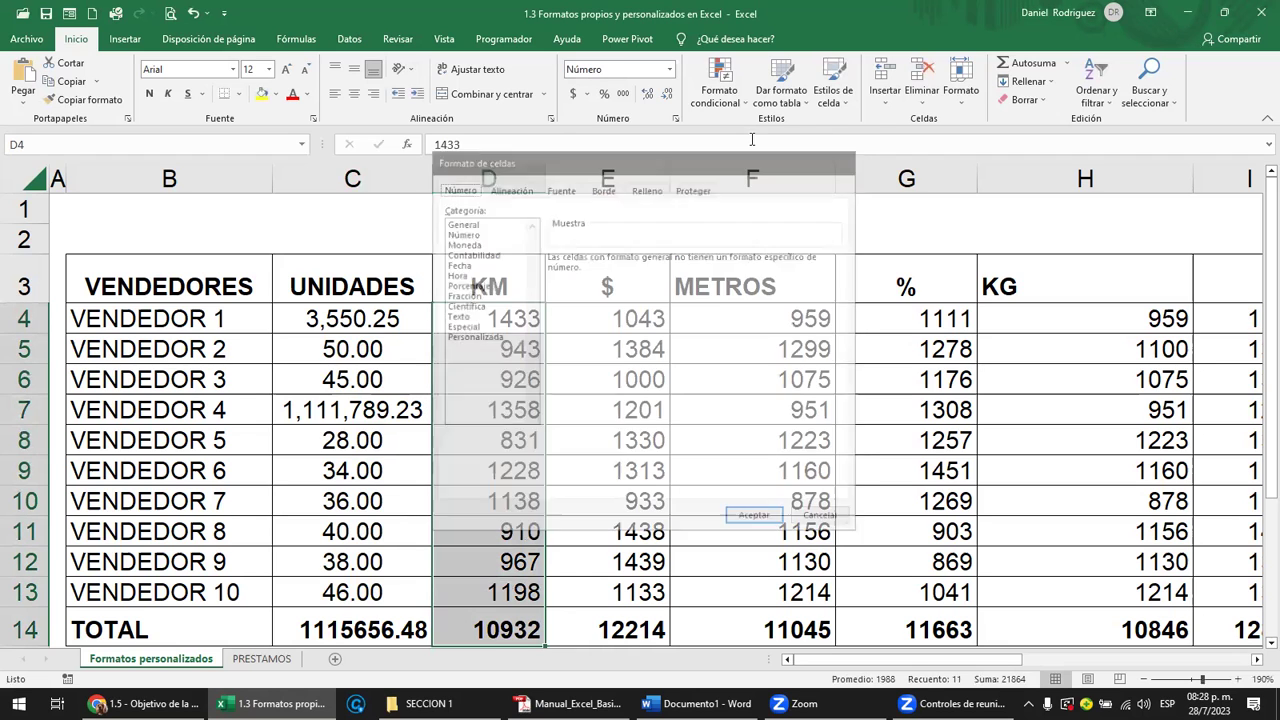
{"action": "left_click", "coordinate": [675, 121]}
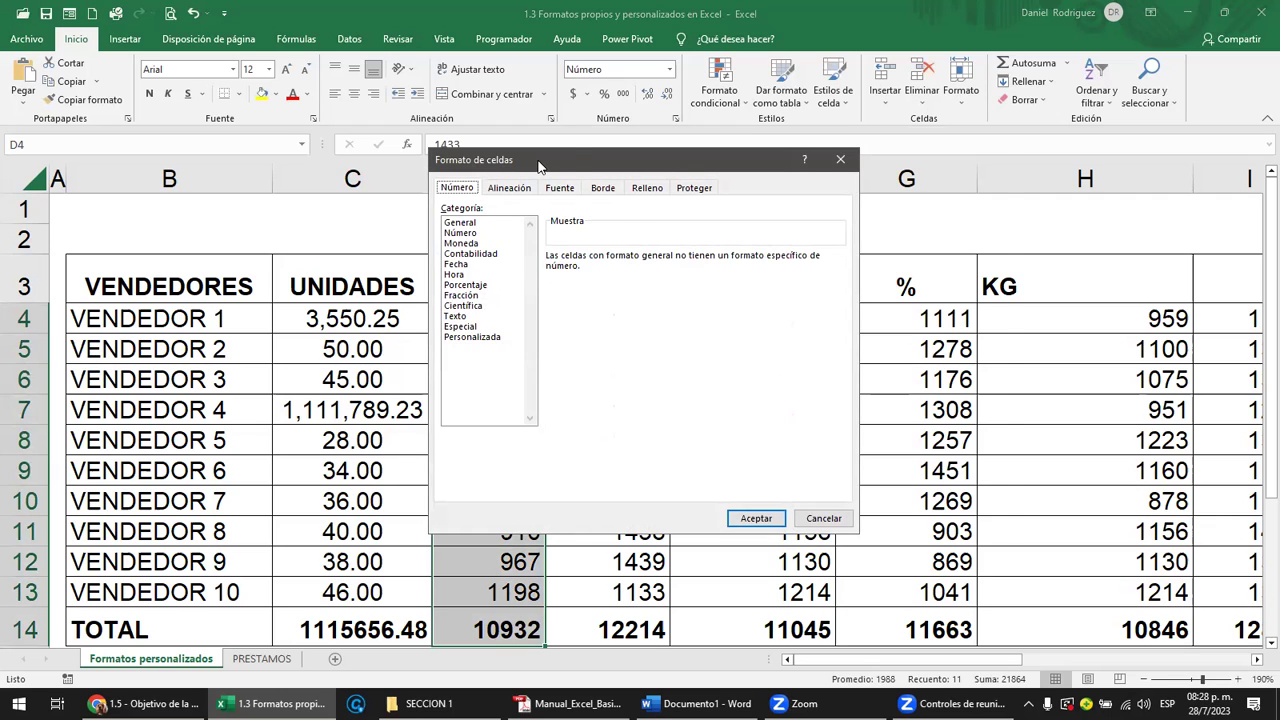
{"action": "left_click_drag", "start_coordinate": [538, 166], "coordinate": [688, 164]}
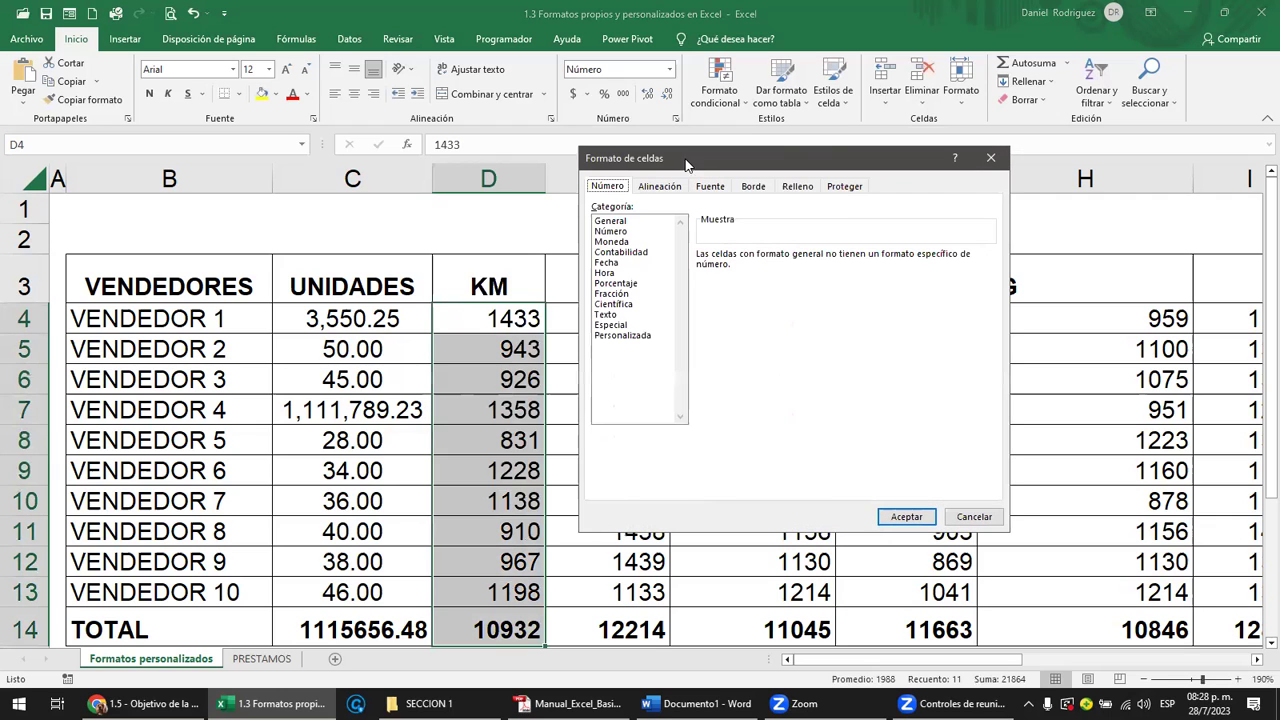
Step: Build the Personalizada code 0 "KM" and apply it to the KM values
{"action": "left_click", "coordinate": [622, 336]}
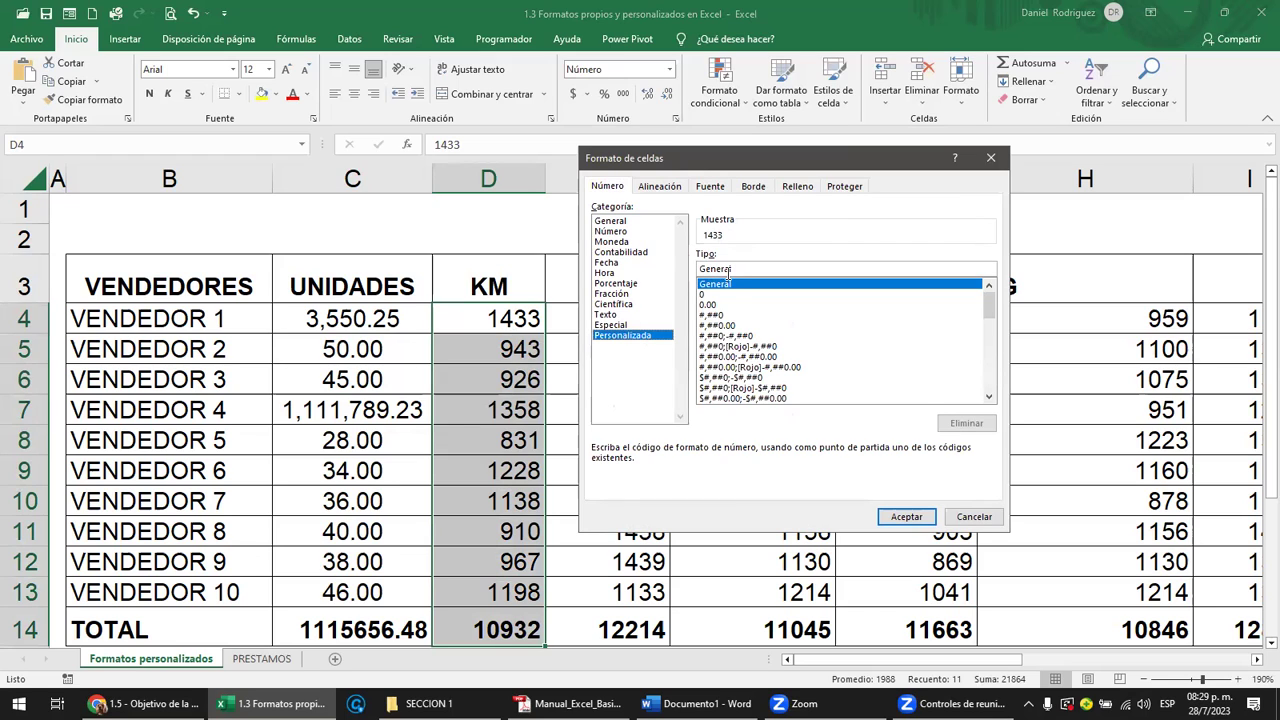
{"action": "left_click", "coordinate": [702, 296]}
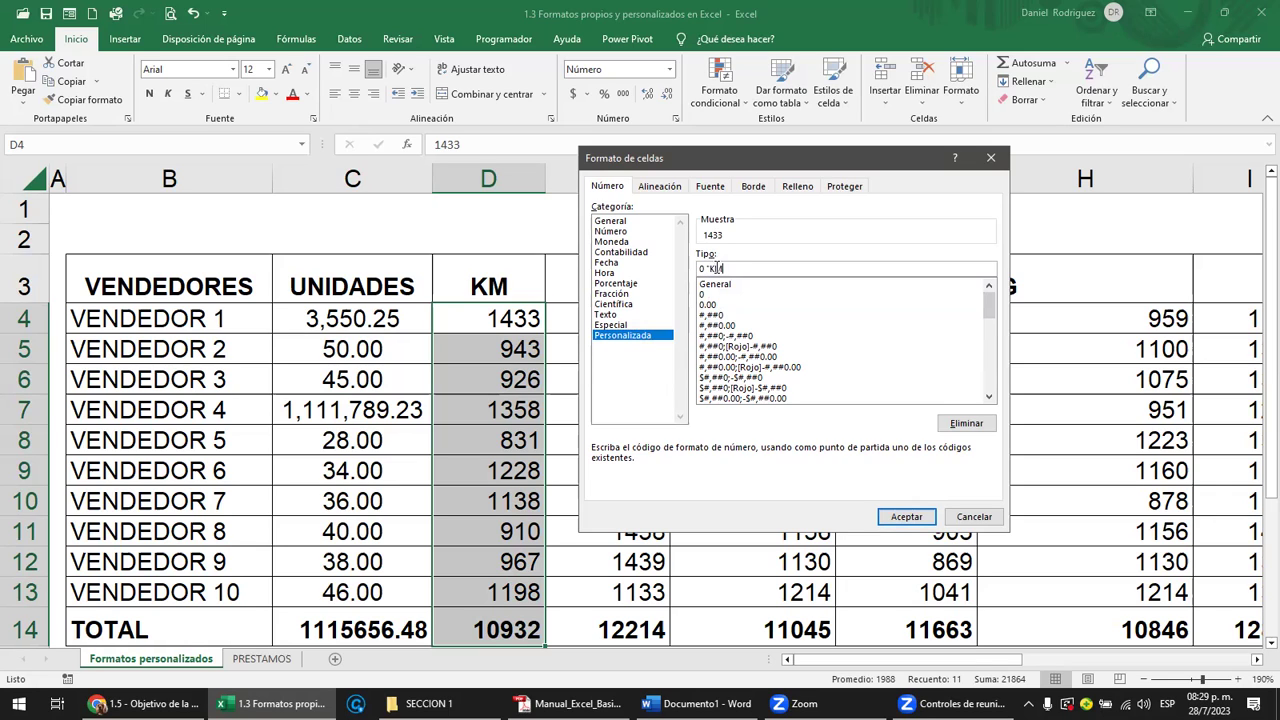
{"action": "type", "text": "\""}
{"action": "type", "text": "OMETROS"}
{"action": "type", "text": "\""}
{"action": "key", "text": "BackSpace"}
{"action": "key", "text": "BackSpace"}
{"action": "key", "text": "BackSpace"}
{"action": "key", "text": "BackSpace"}
{"action": "key", "text": "BackSpace"}
{"action": "key", "text": "BackSpace"}
{"action": "key", "text": "BackSpace"}
{"action": "key", "text": "BackSpace"}
{"action": "key", "text": "BackSpace"}
{"action": "key", "text": "BackSpace"}
{"action": "left_click", "coordinate": [712, 294]}
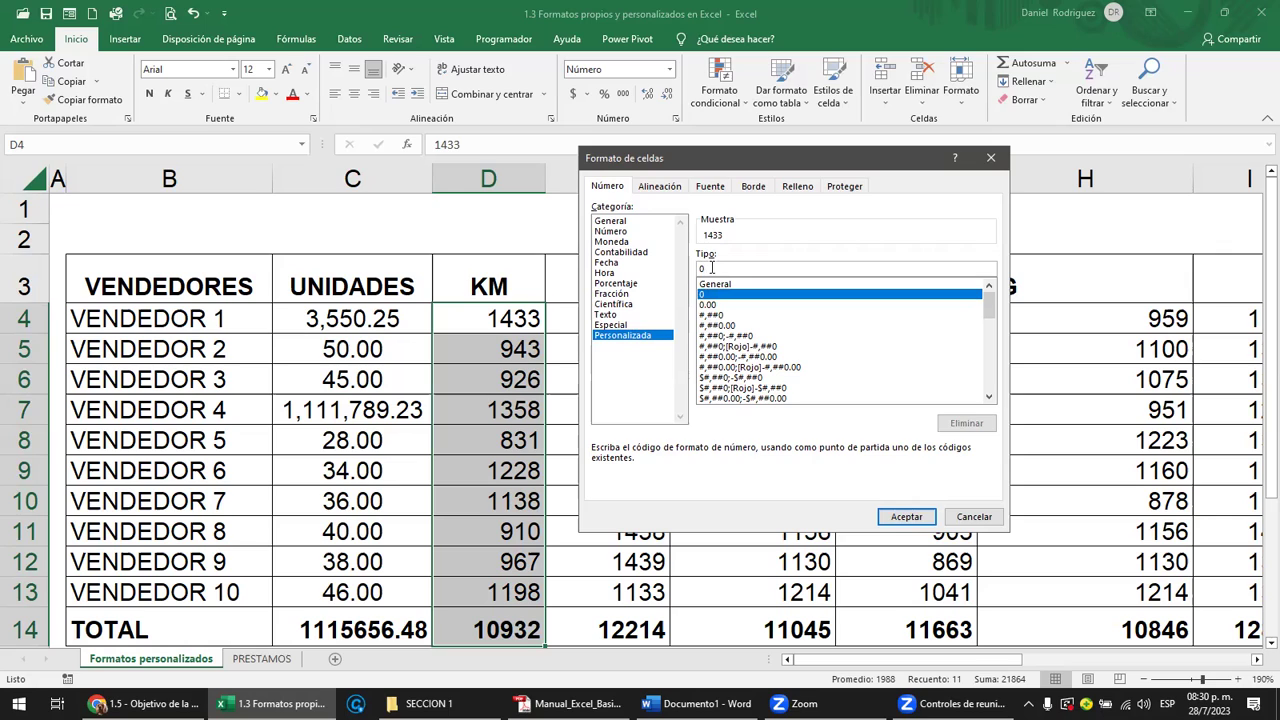
{"action": "type", "text": "\""}
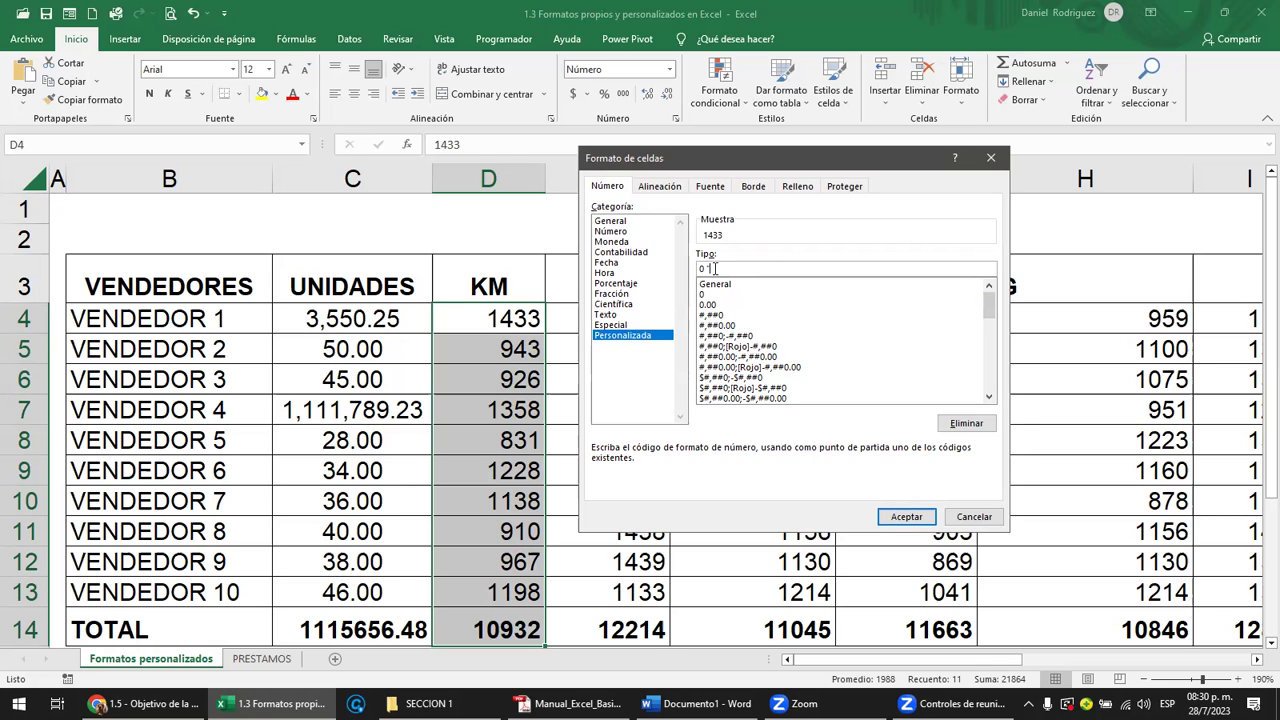
{"action": "type", "text": "\""}
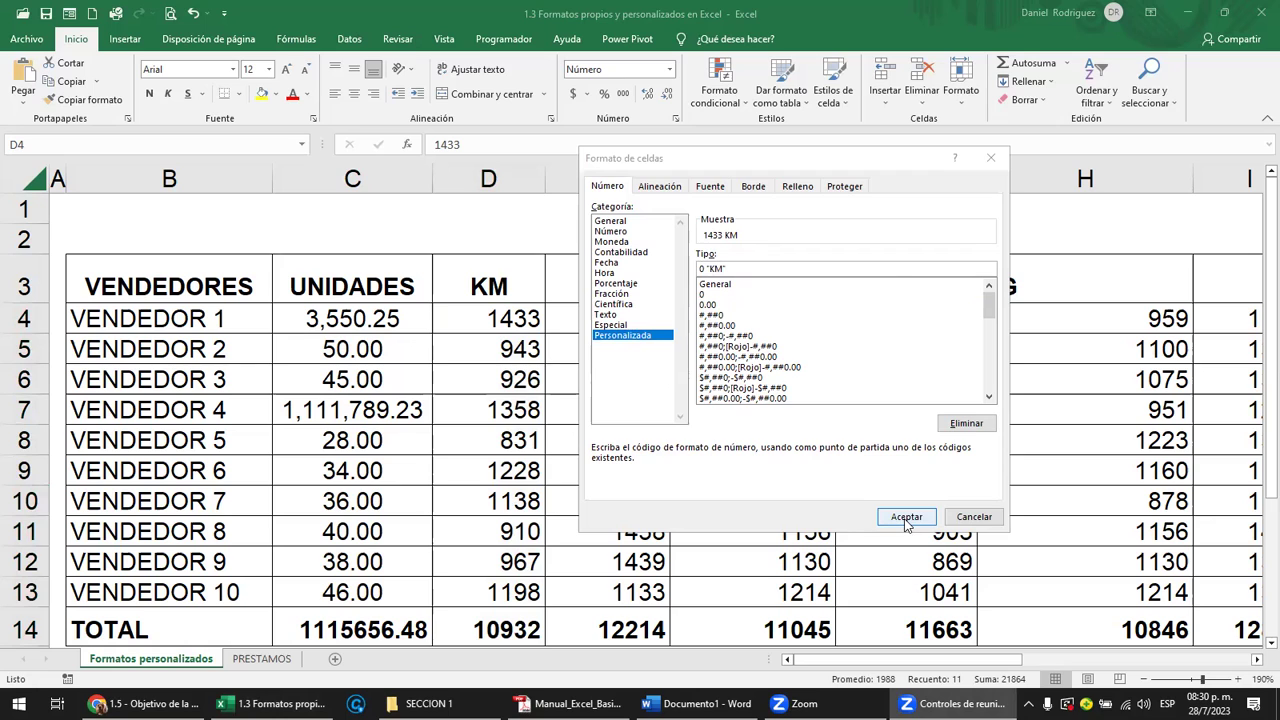
{"action": "left_click", "coordinate": [906, 517]}
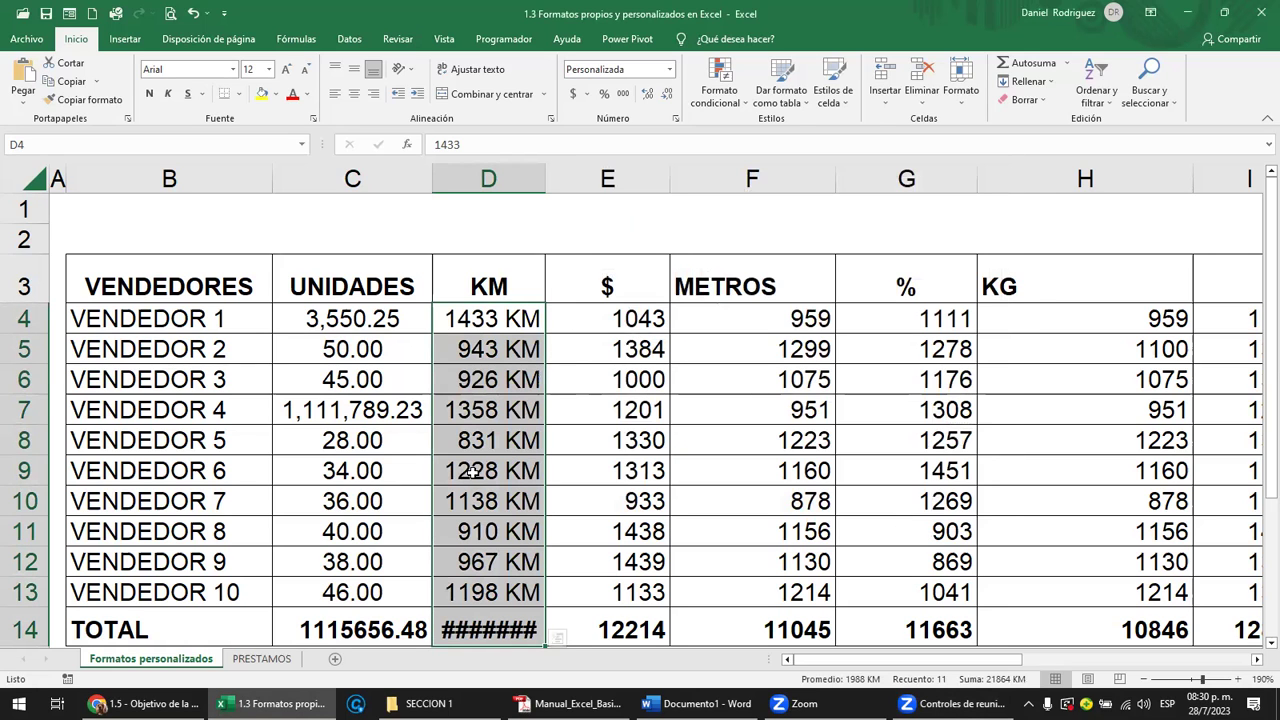
Step: Widen column D until the D14 total displays 10932 KM
{"action": "left_click", "coordinate": [510, 320]}
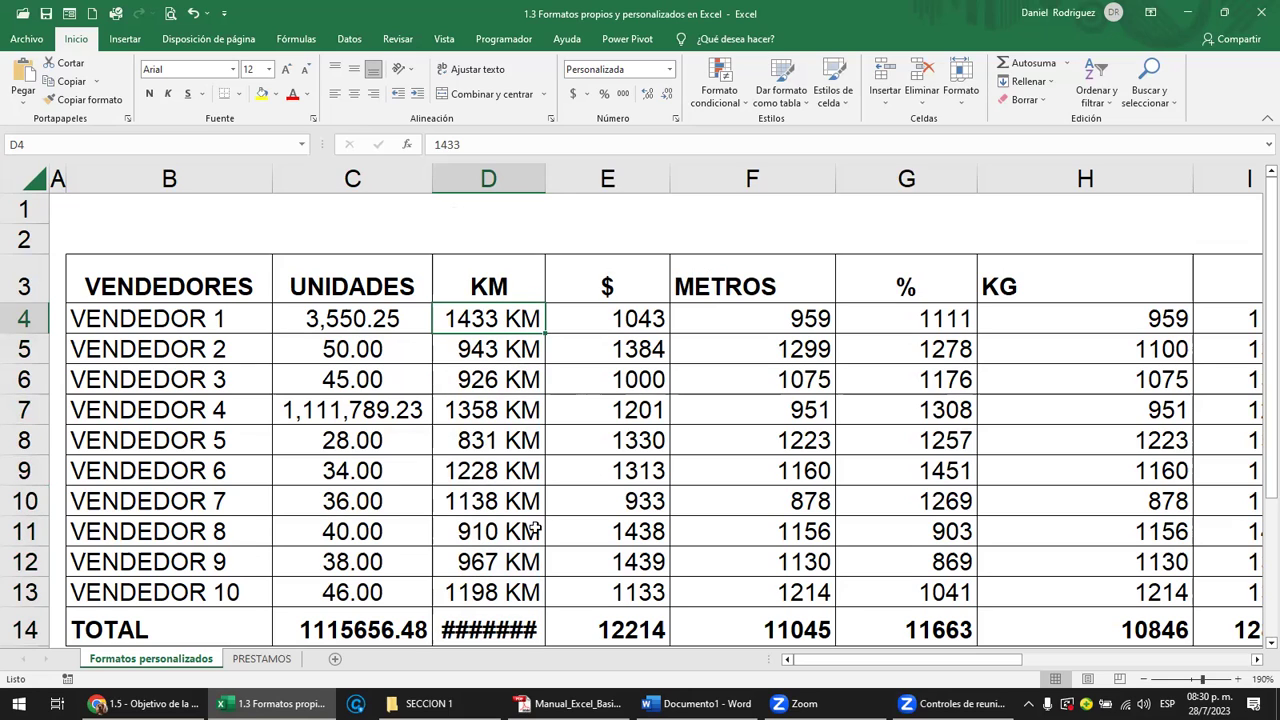
{"action": "left_click", "coordinate": [525, 632]}
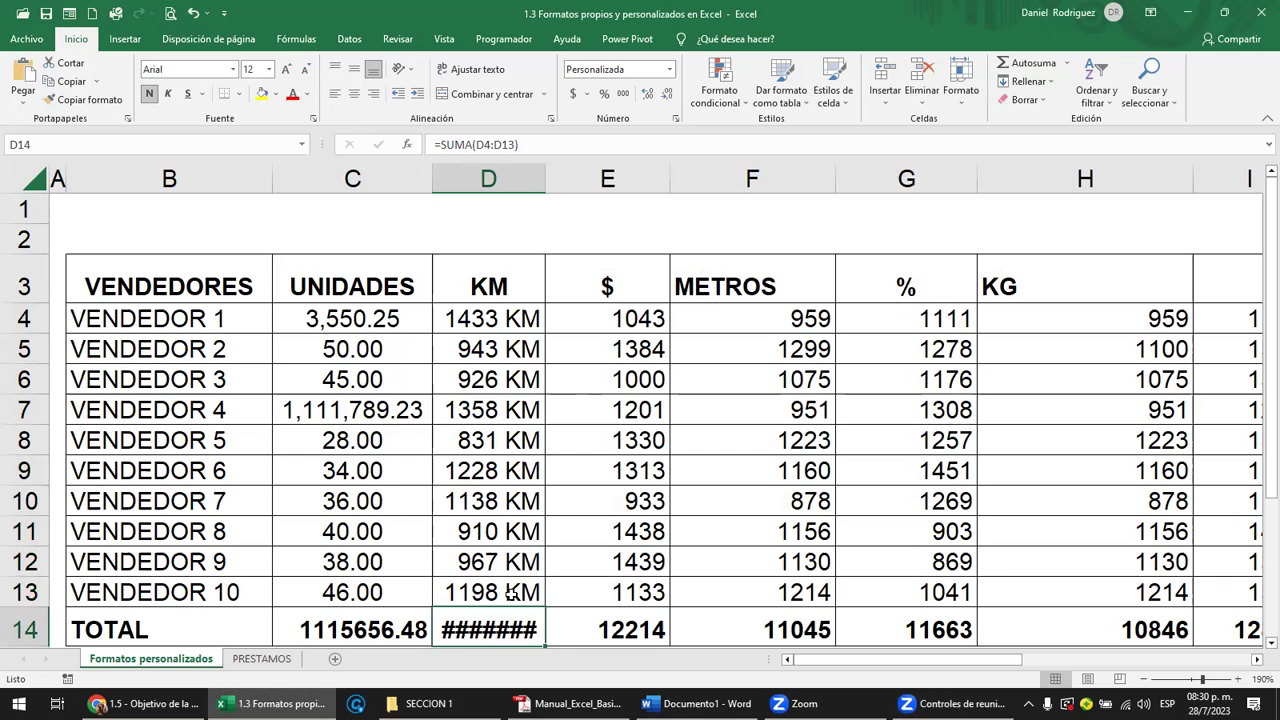
{"action": "left_click", "coordinate": [521, 278]}
{"action": "left_click_drag", "start_coordinate": [546, 179], "coordinate": [586, 179]}
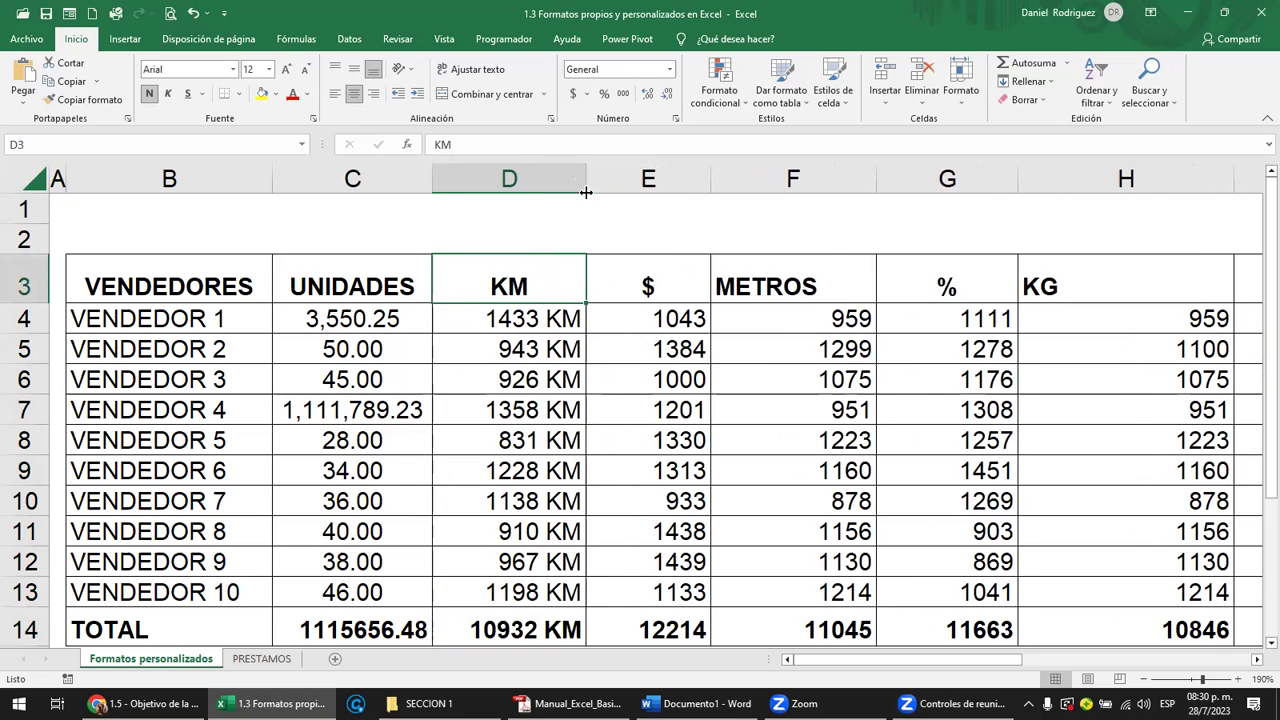
{"action": "left_click", "coordinate": [526, 633]}
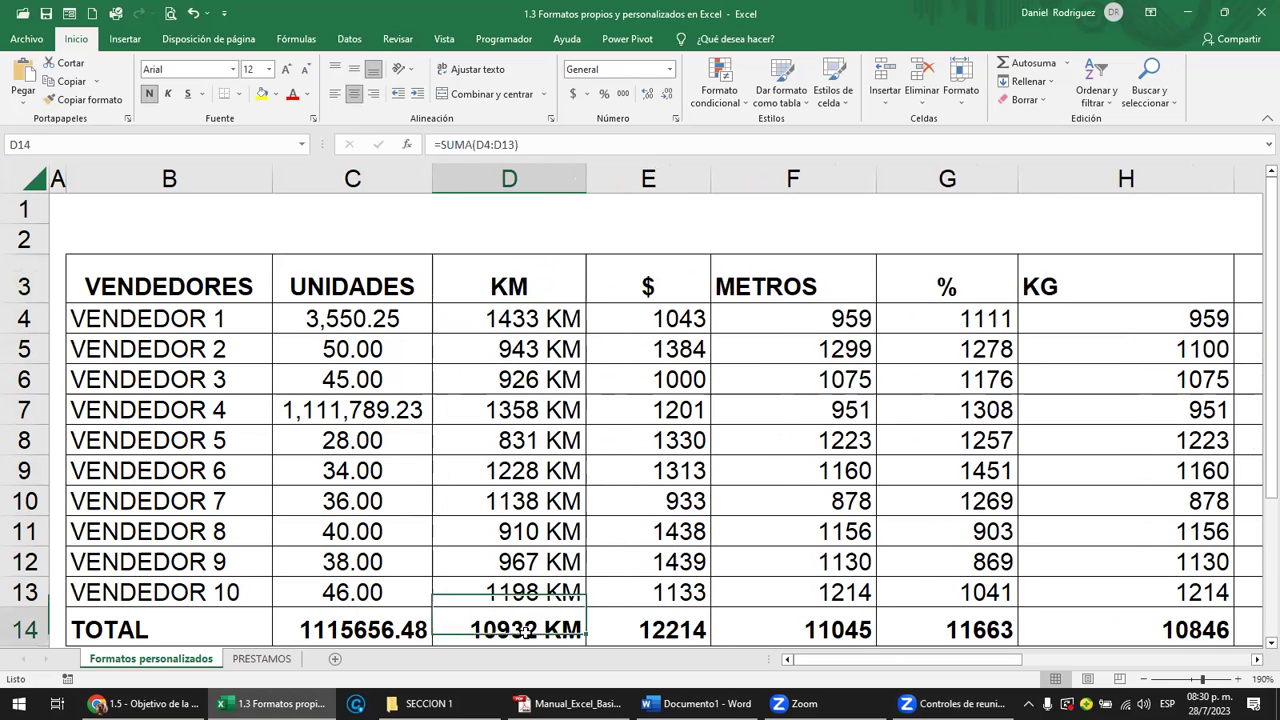
{"action": "left_click", "coordinate": [508, 322]}
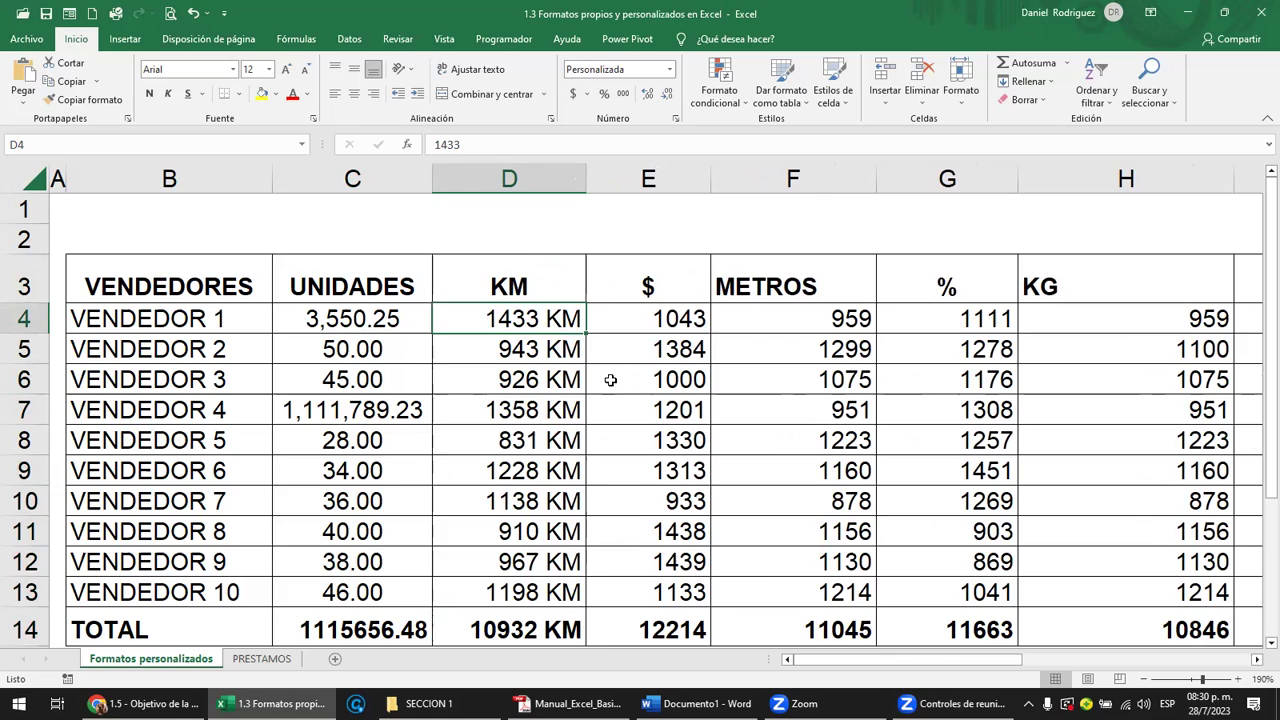
{"action": "scroll", "coordinate": [612, 378], "scroll_direction": "down", "scroll_amount": 1}
{"action": "scroll", "coordinate": [610, 380], "scroll_direction": "up", "scroll_amount": 1}
{"action": "scroll", "coordinate": [610, 380], "scroll_direction": "down", "scroll_amount": 2, "text": "ctrl"}
Step: Test the KM format by entering 11 below the total, then undo the second entry
{"action": "left_click_drag", "start_coordinate": [441, 294], "coordinate": [445, 557]}
{"action": "left_click", "coordinate": [443, 589]}
{"action": "type", "text": "11"}
{"action": "key", "text": "Return"}
{"action": "type", "text": "11"}
{"action": "key", "text": "Return"}
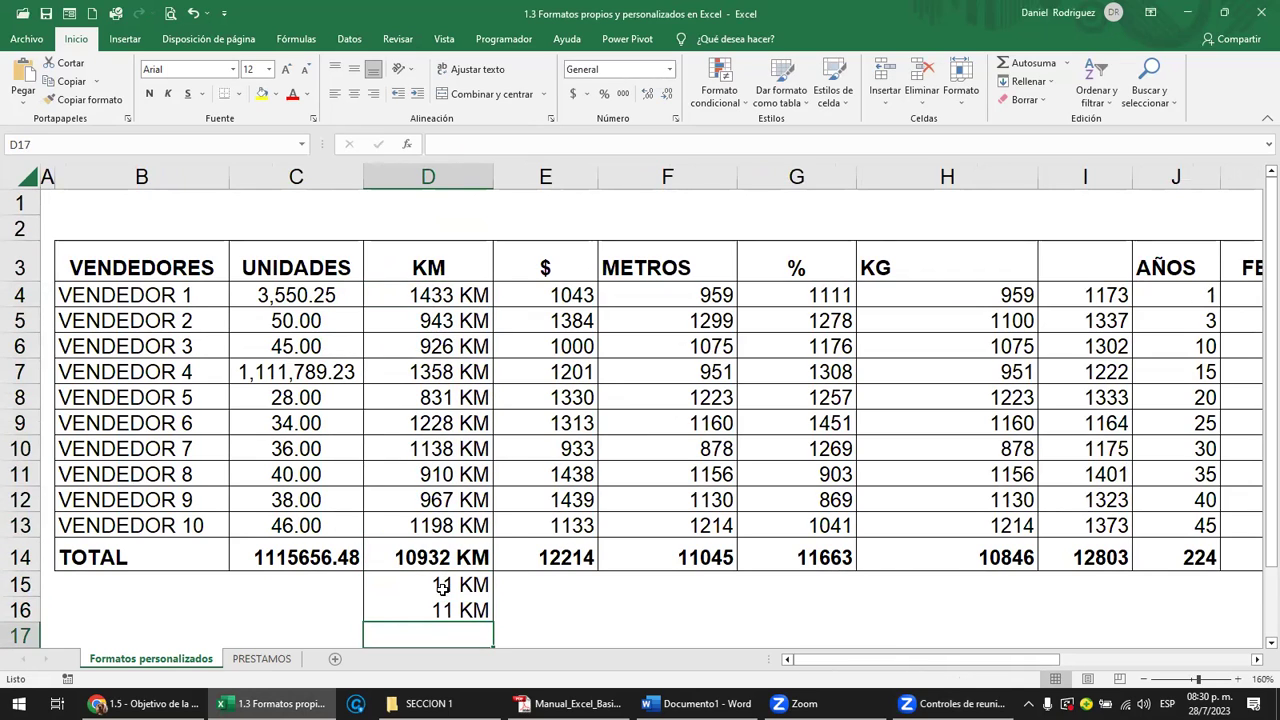
{"action": "key", "text": "ctrl+z"}
{"action": "key", "text": "ctrl+z"}
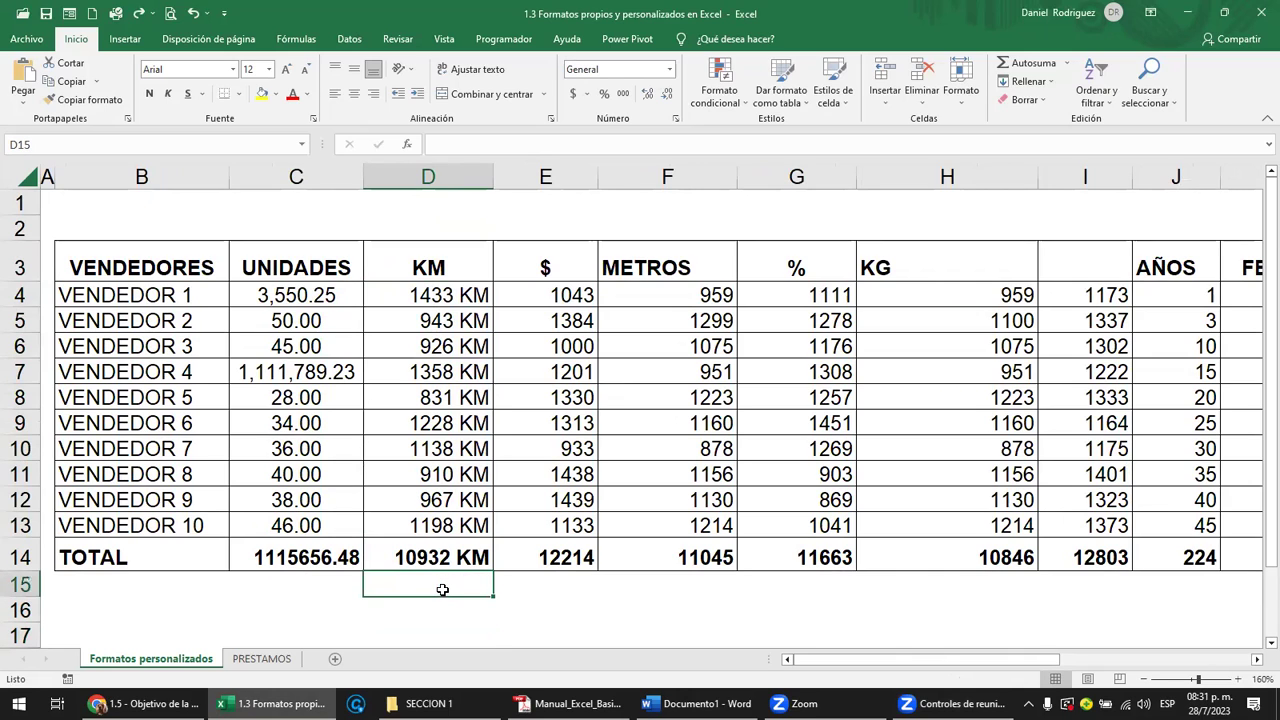
{"action": "left_click_drag", "start_coordinate": [431, 586], "coordinate": [436, 626]}
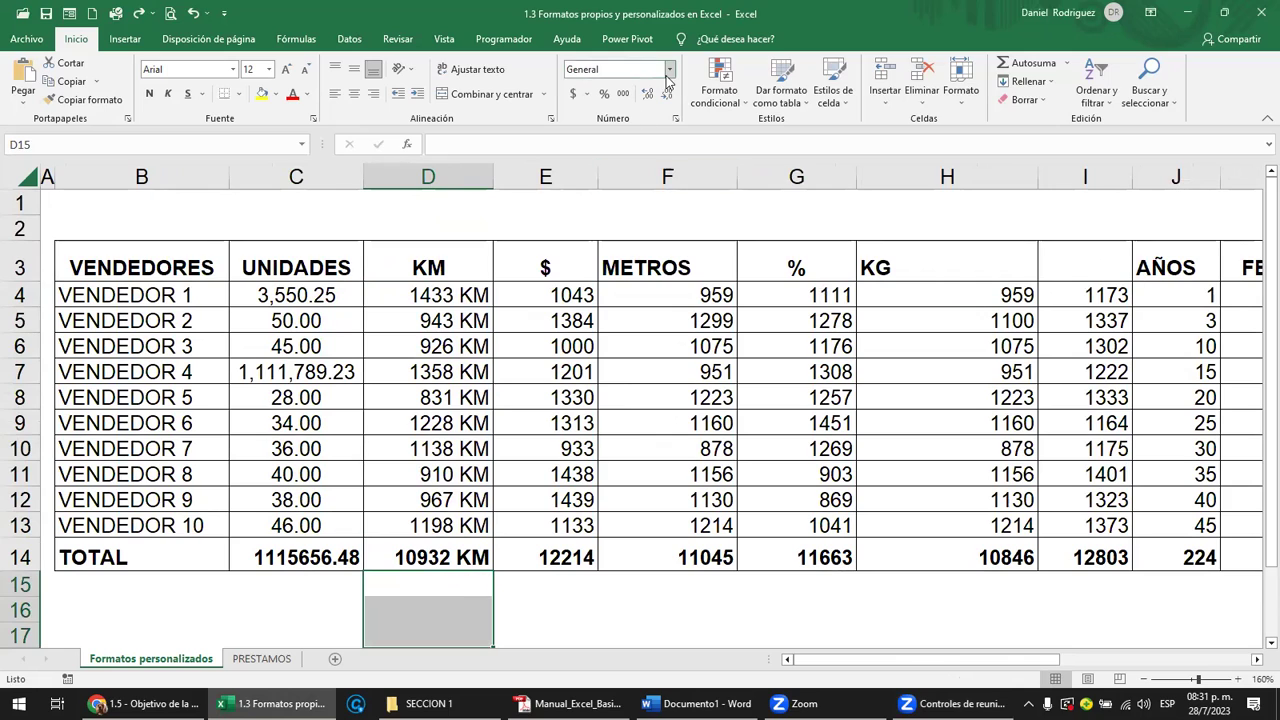
{"action": "left_click", "coordinate": [432, 582]}
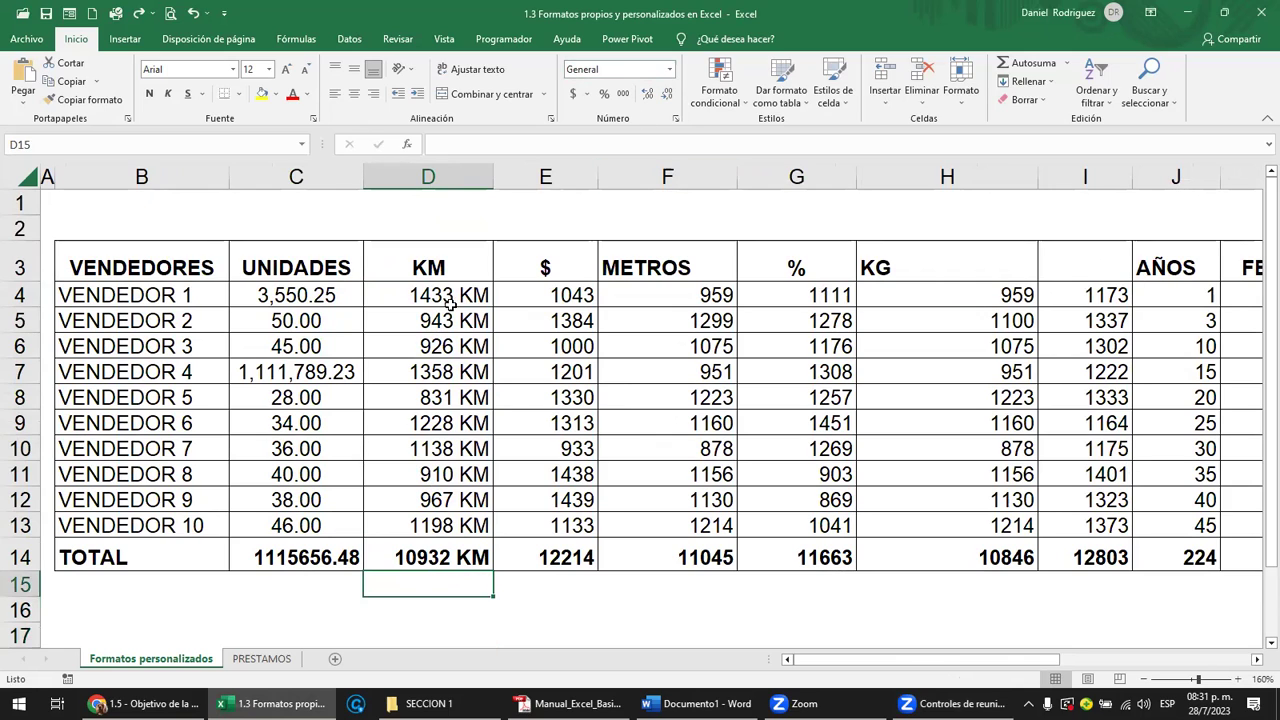
Step: Enter KM values 54, 0 and -10 for Vendedores 1, 2 and 4
{"action": "left_click", "coordinate": [450, 303]}
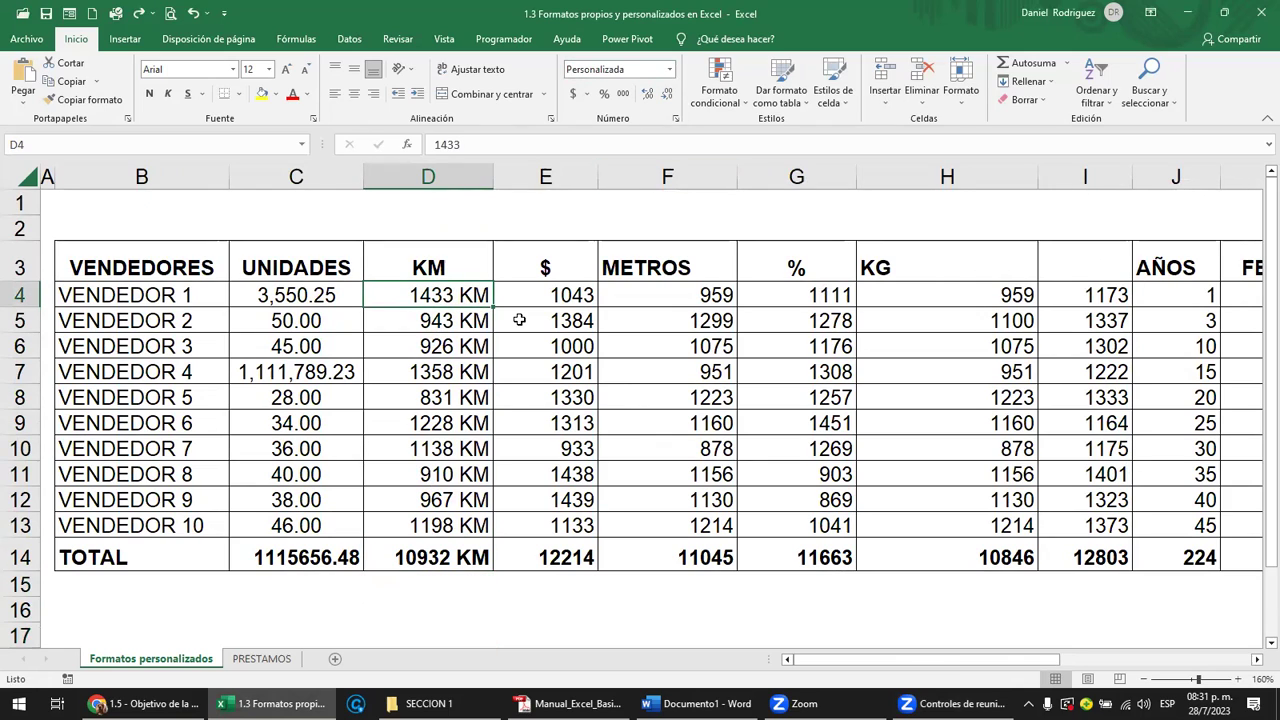
{"action": "type", "text": "54"}
{"action": "key", "text": "Return"}
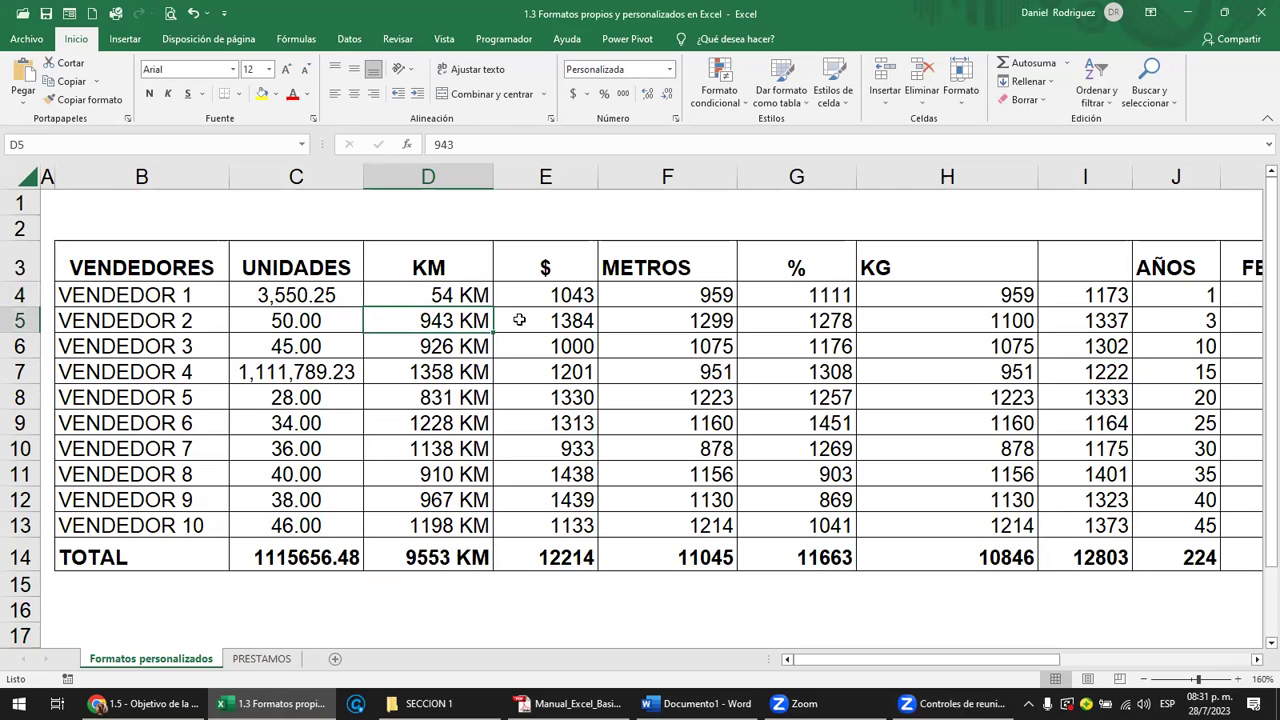
{"action": "type", "text": "0"}
{"action": "key", "text": "Return"}
{"action": "key", "text": "Return"}
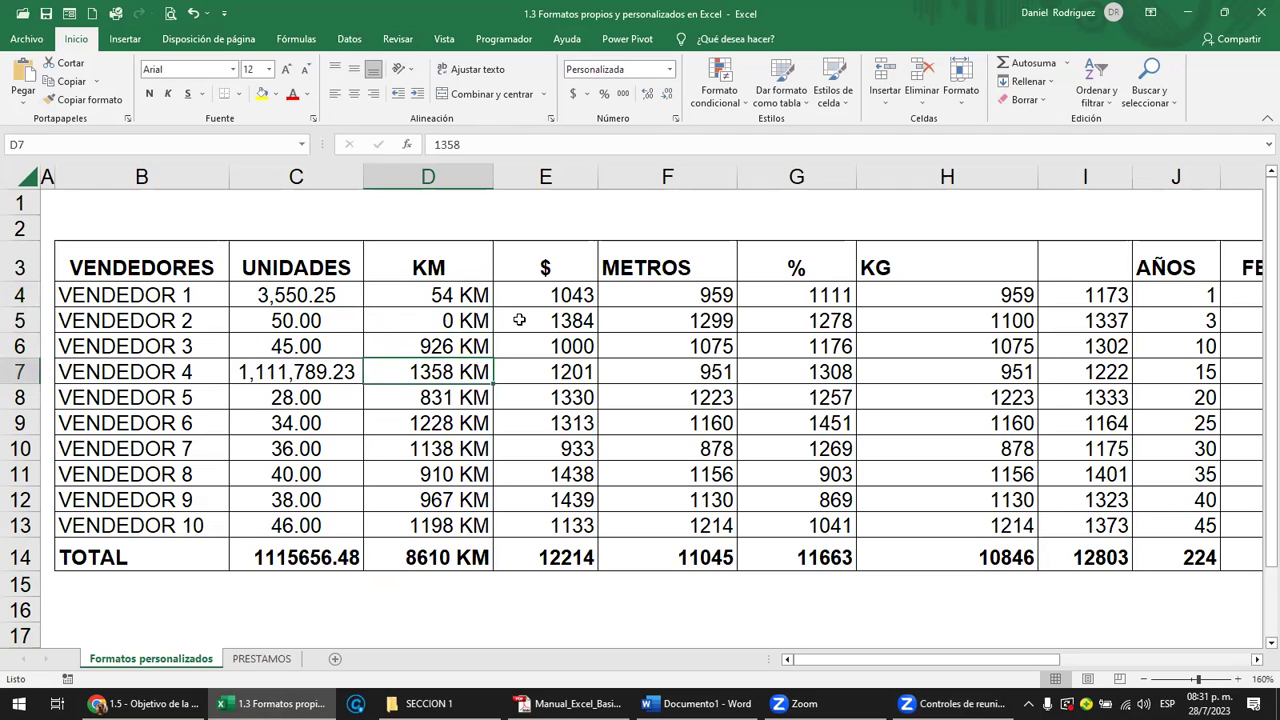
{"action": "type", "text": "-10"}
{"action": "key", "text": "Return"}
{"action": "key", "text": "Up"}
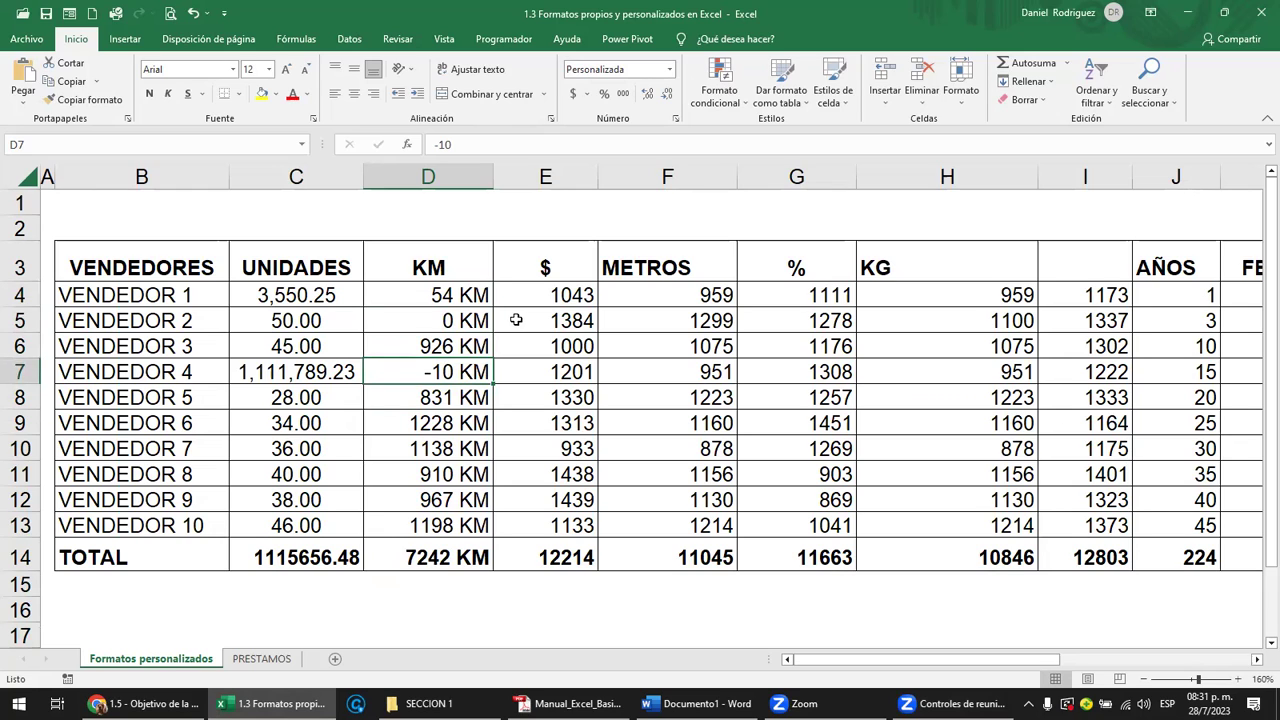
Step: Switch D4:D14 to General format, then undo to restore the KM suffix
{"action": "left_click_drag", "start_coordinate": [448, 295], "coordinate": [472, 508]}
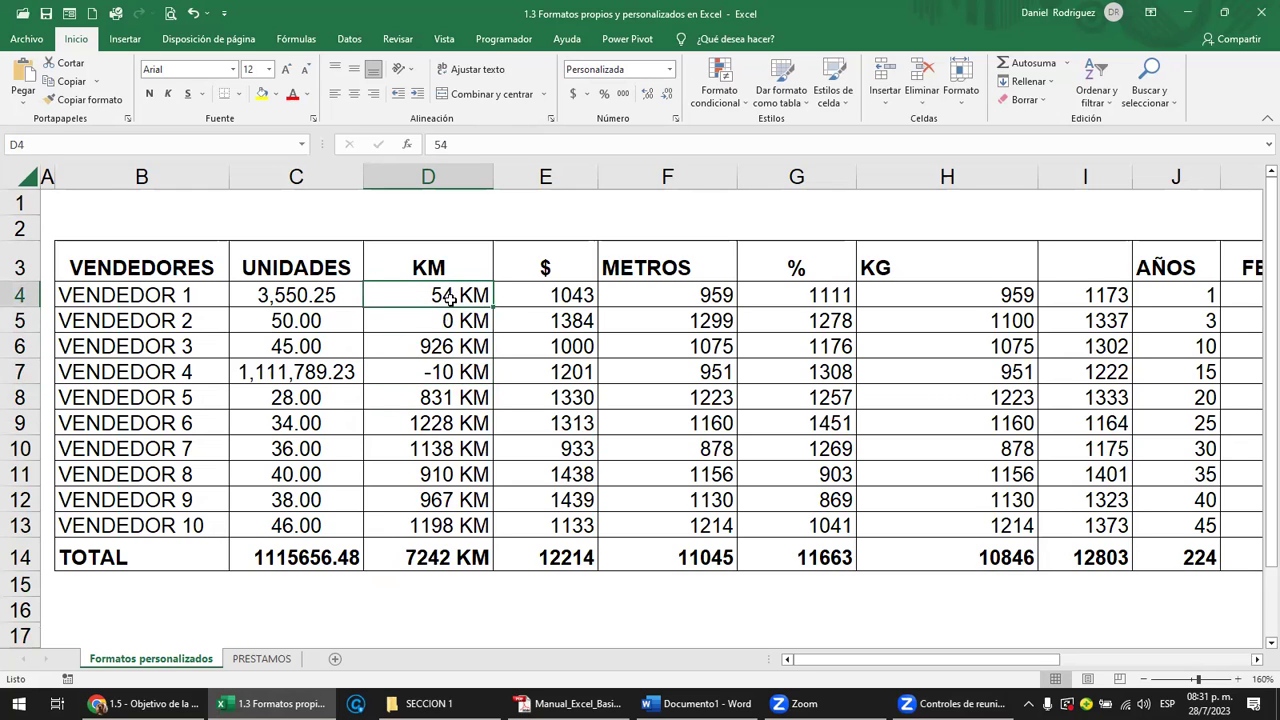
{"action": "left_click", "coordinate": [470, 533]}
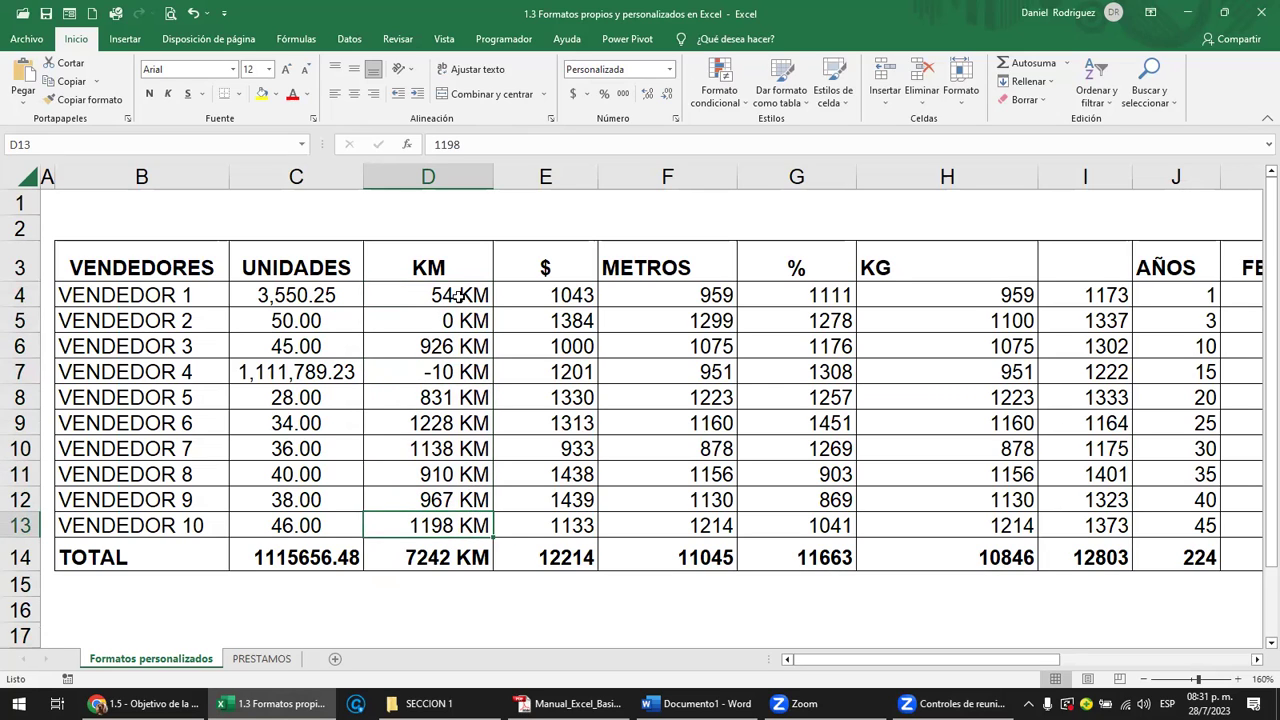
{"action": "left_click_drag", "start_coordinate": [457, 295], "coordinate": [460, 557]}
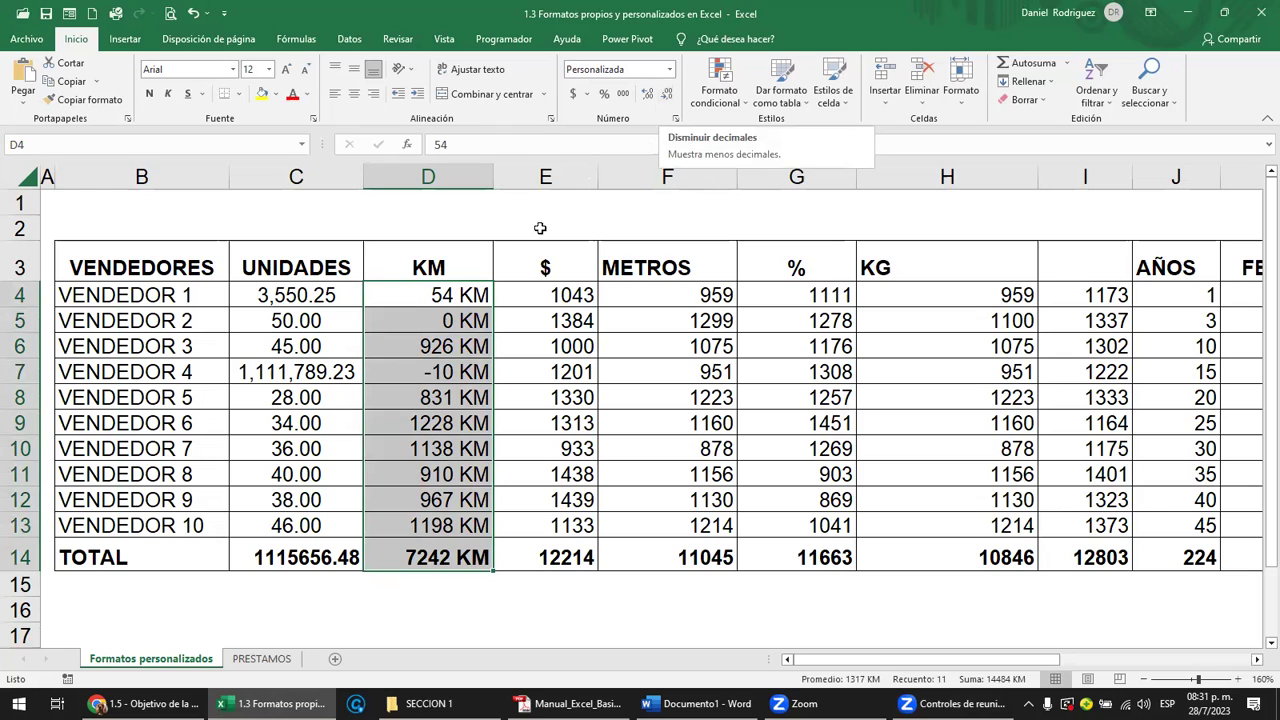
{"action": "left_click", "coordinate": [440, 294]}
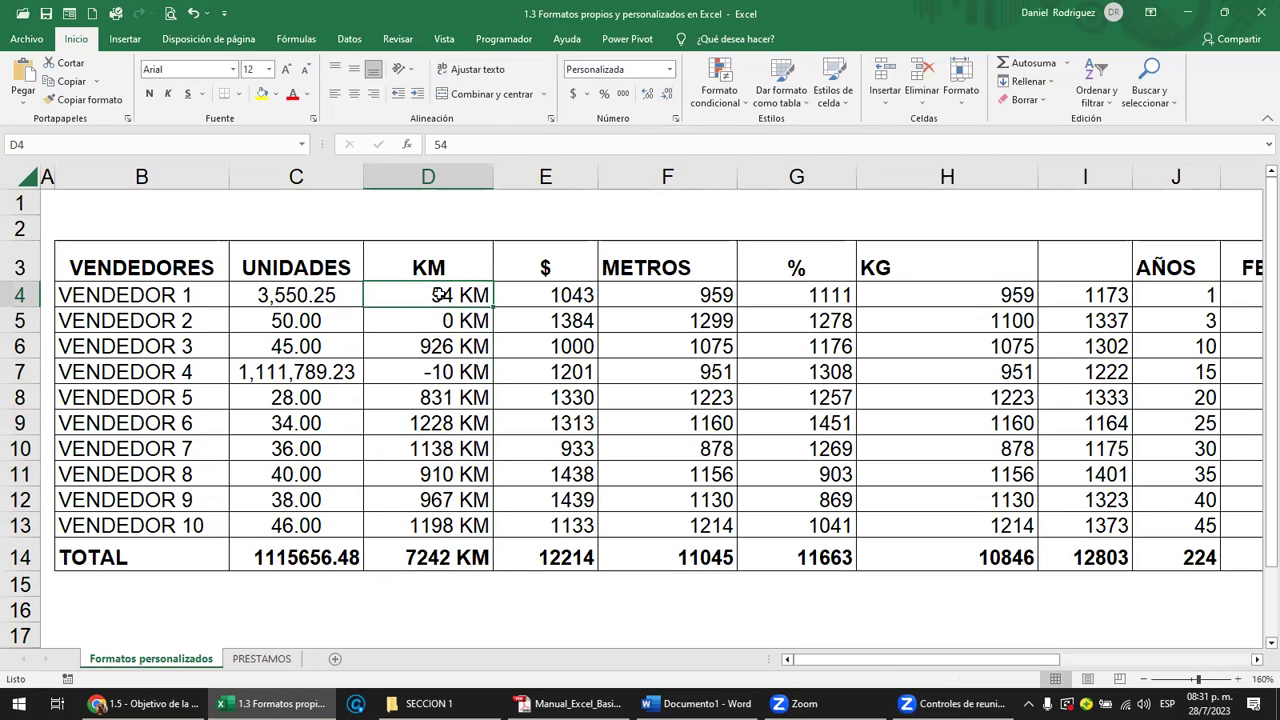
{"action": "left_click", "coordinate": [447, 267]}
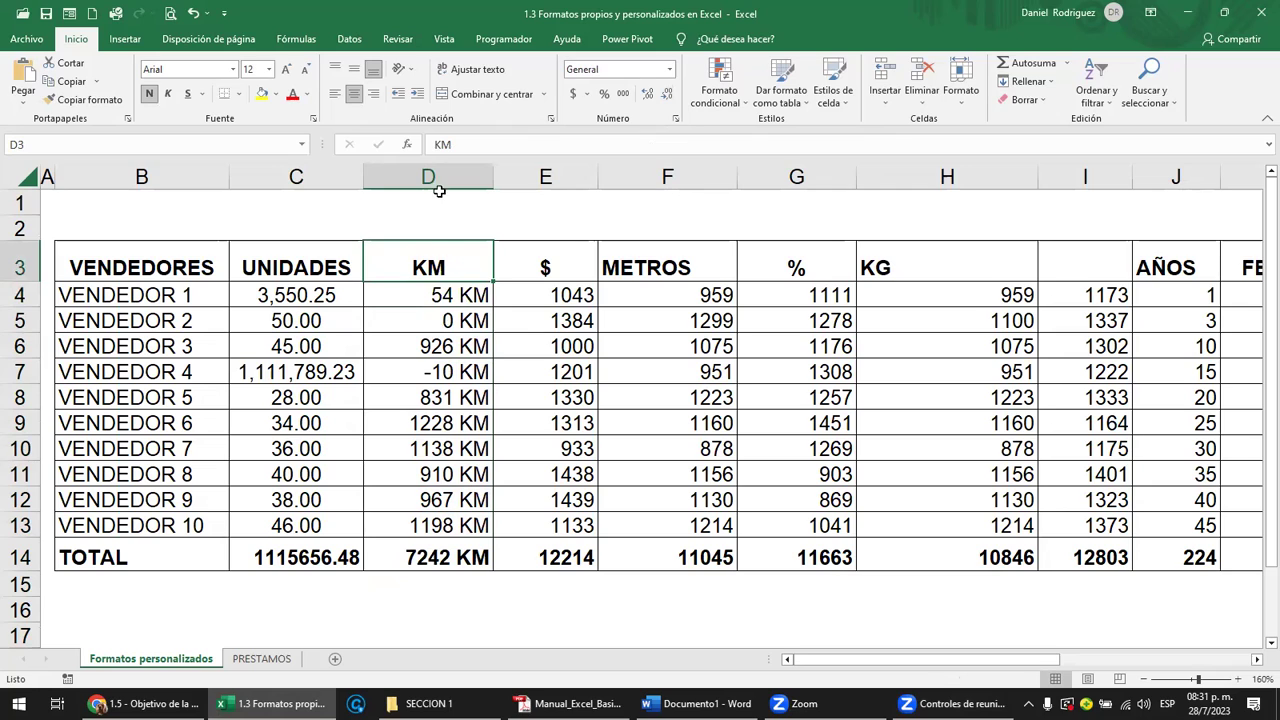
{"action": "left_click_drag", "start_coordinate": [458, 295], "coordinate": [458, 557]}
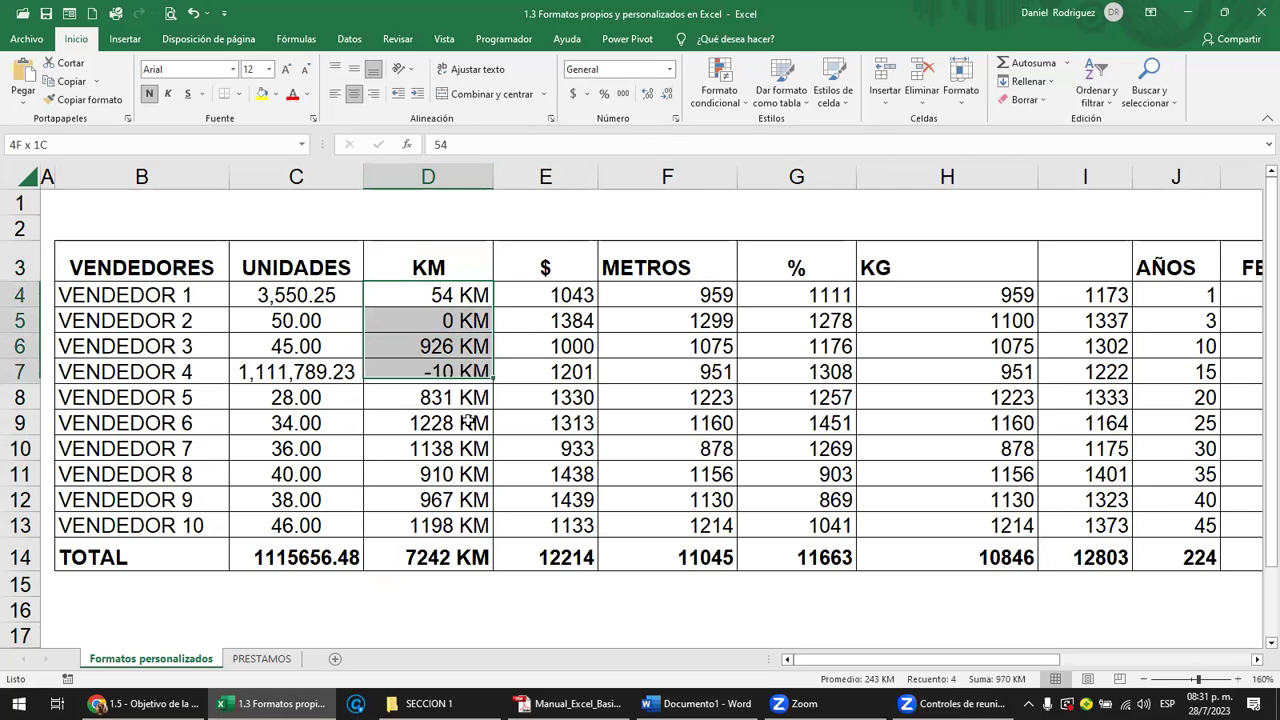
{"action": "left_click", "coordinate": [669, 69]}
{"action": "left_click", "coordinate": [650, 93]}
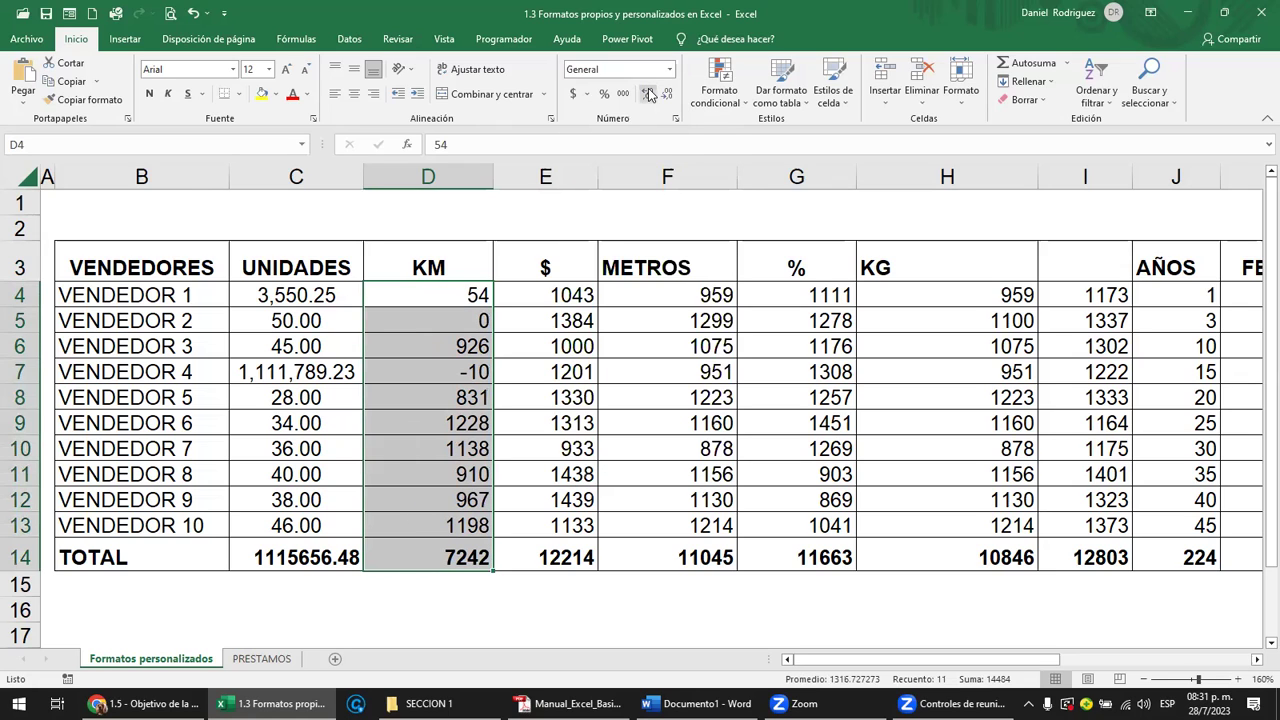
{"action": "left_click", "coordinate": [430, 295]}
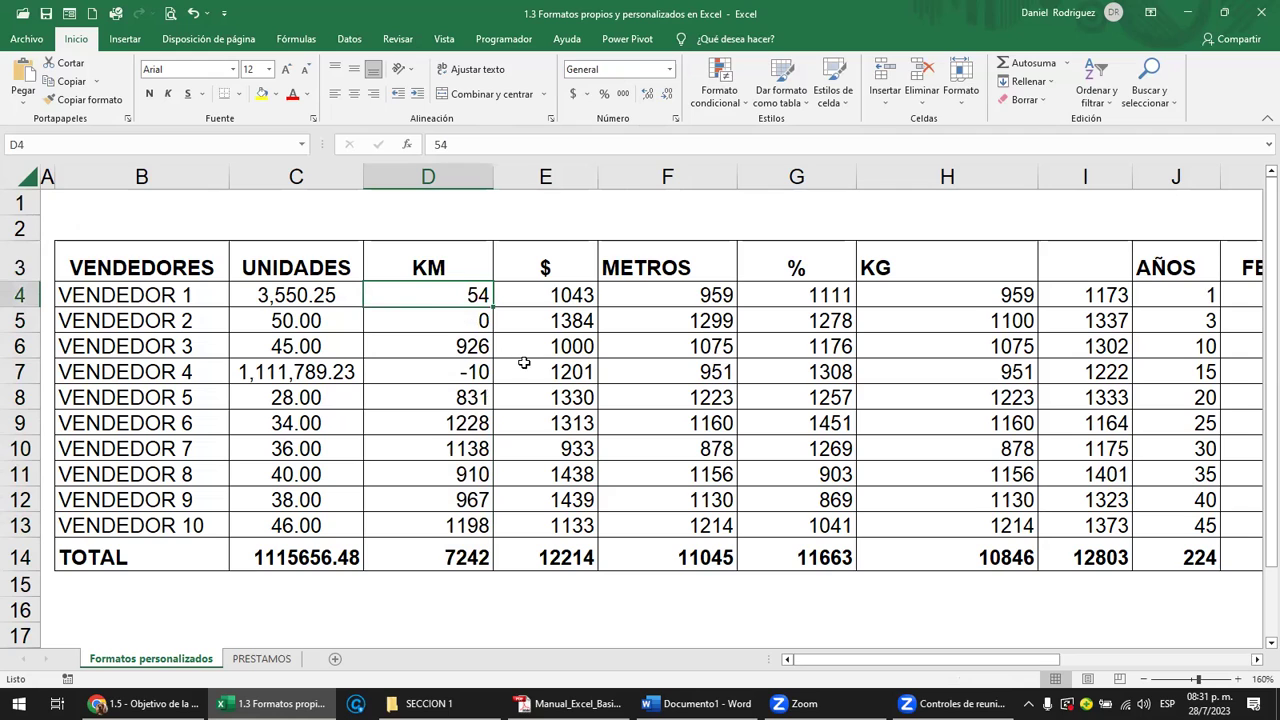
{"action": "key", "text": "ctrl+z"}
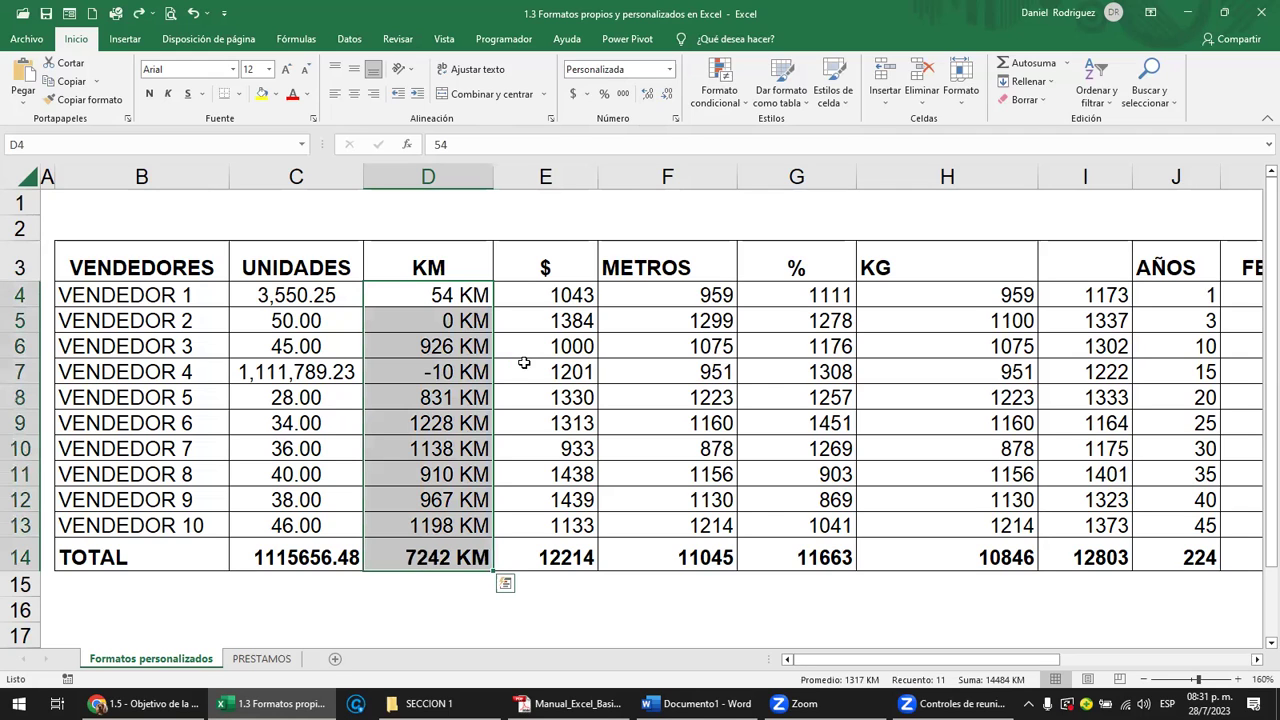
Step: Reopen Formato de celdas for D4:D14, showing the custom 0 "KM" code
{"action": "left_click", "coordinate": [455, 295]}
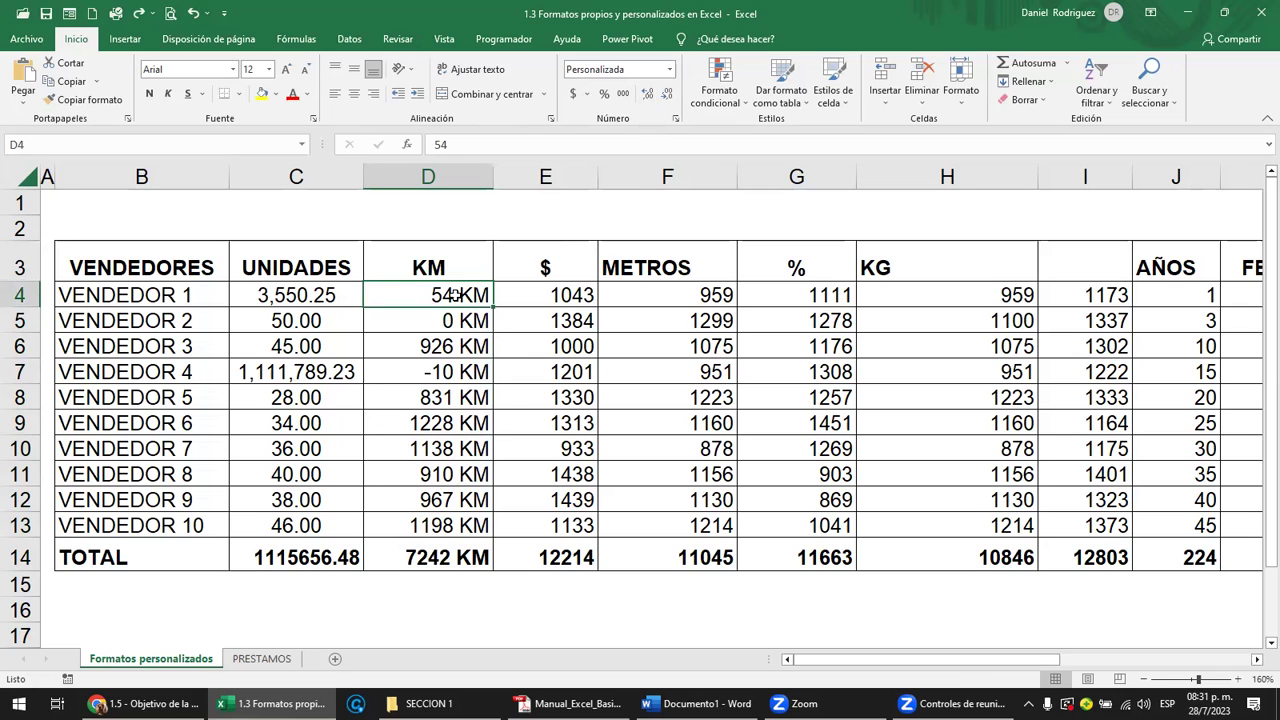
{"action": "left_click_drag", "start_coordinate": [455, 295], "coordinate": [455, 557]}
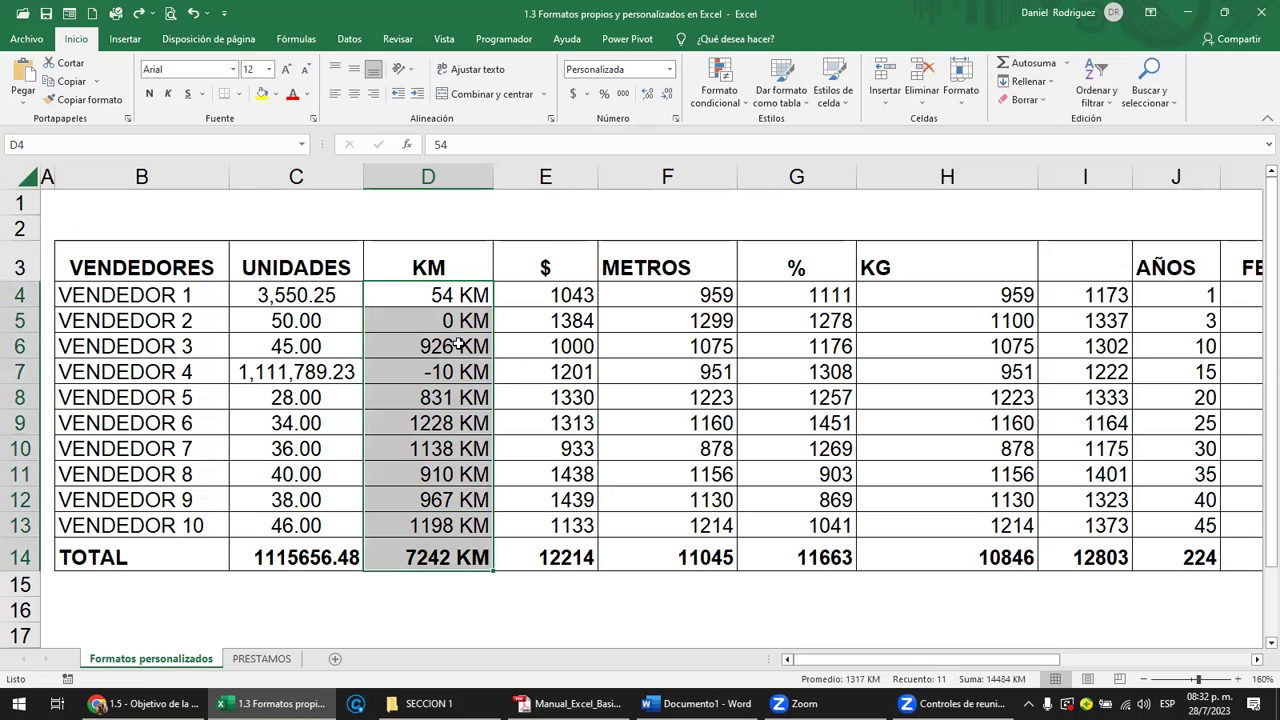
{"action": "left_click", "coordinate": [676, 118]}
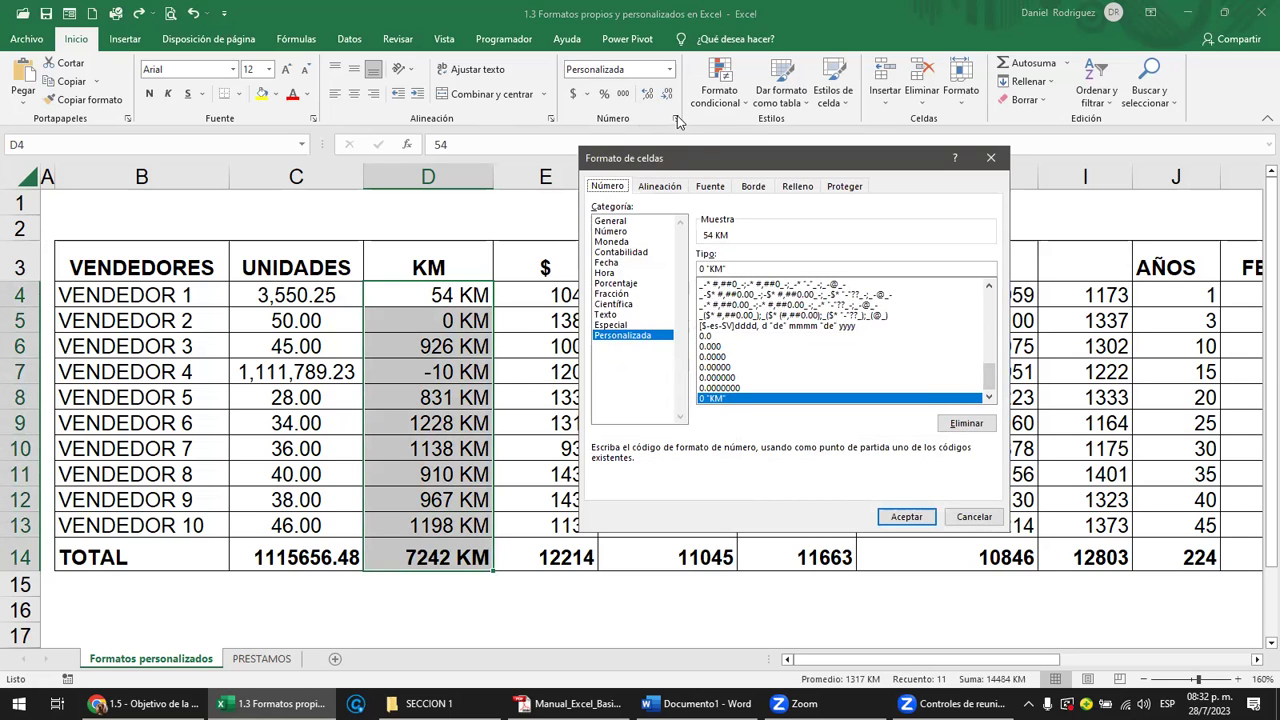
Step: Format the KM values as Número with 2 decimals and thousands separator
{"action": "left_click", "coordinate": [612, 231]}
{"action": "left_click", "coordinate": [829, 252]}
{"action": "left_click", "coordinate": [830, 252]}
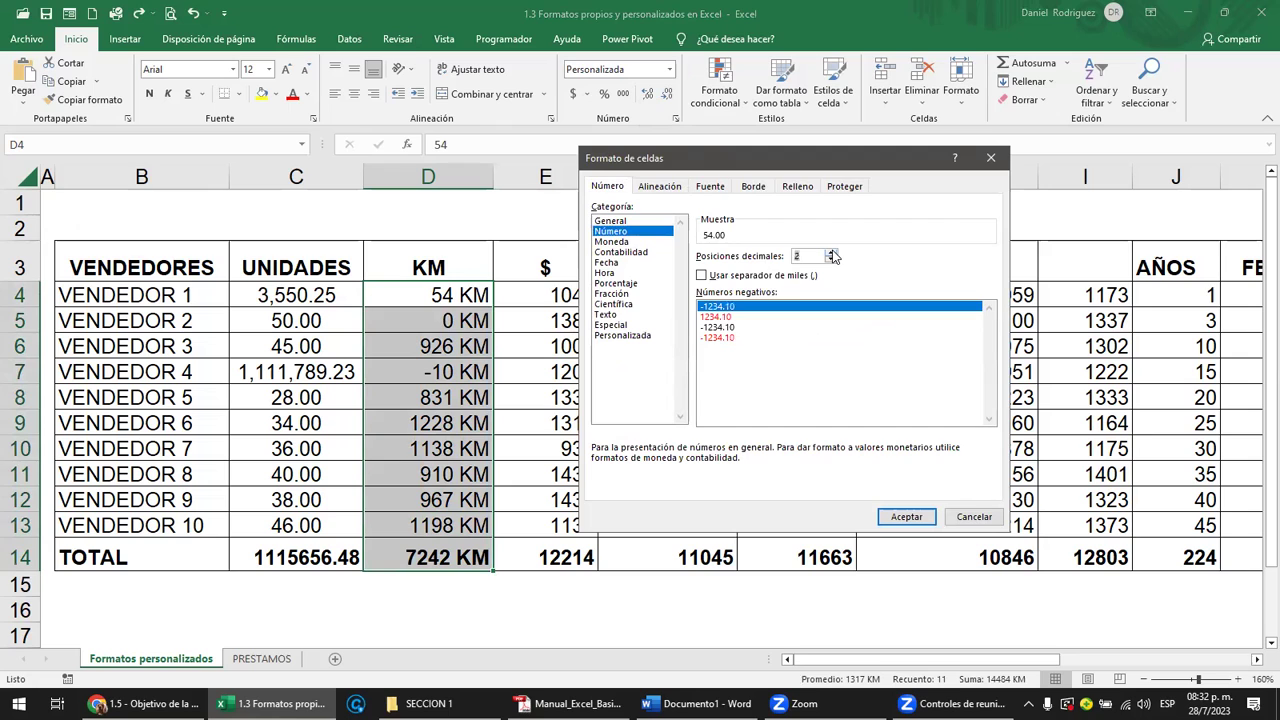
{"action": "left_click", "coordinate": [740, 276]}
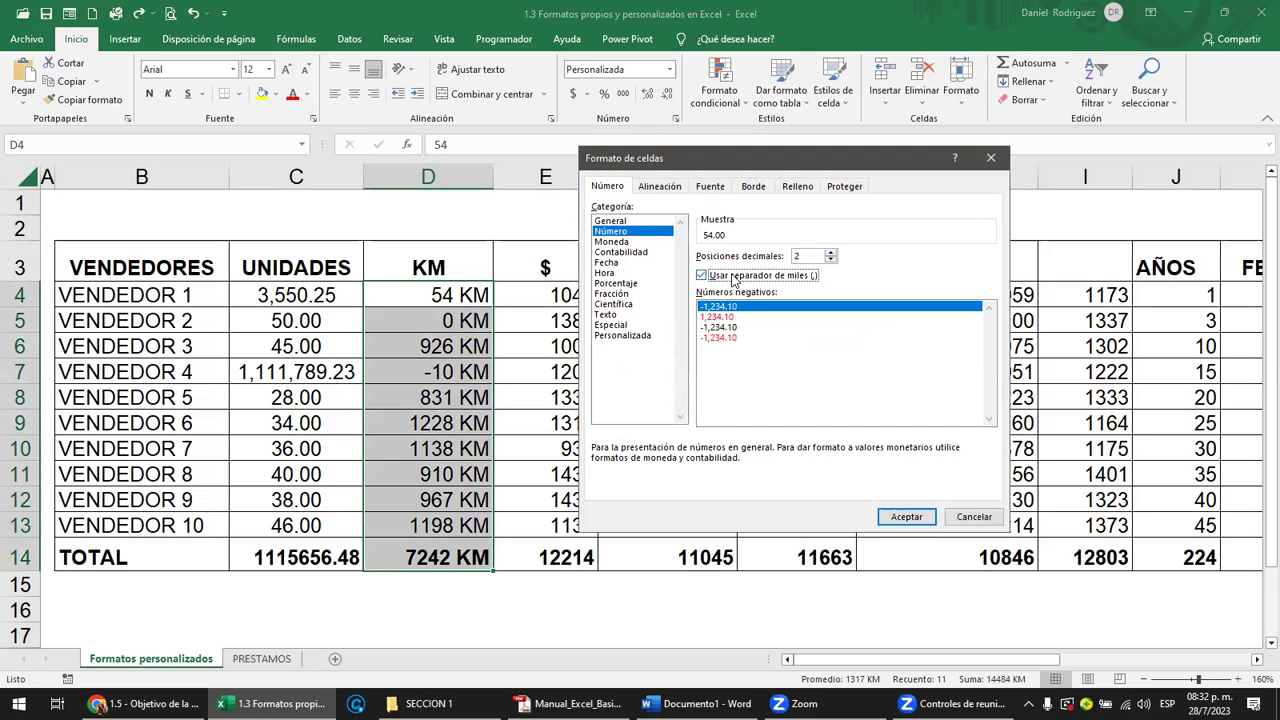
{"action": "left_click", "coordinate": [900, 515]}
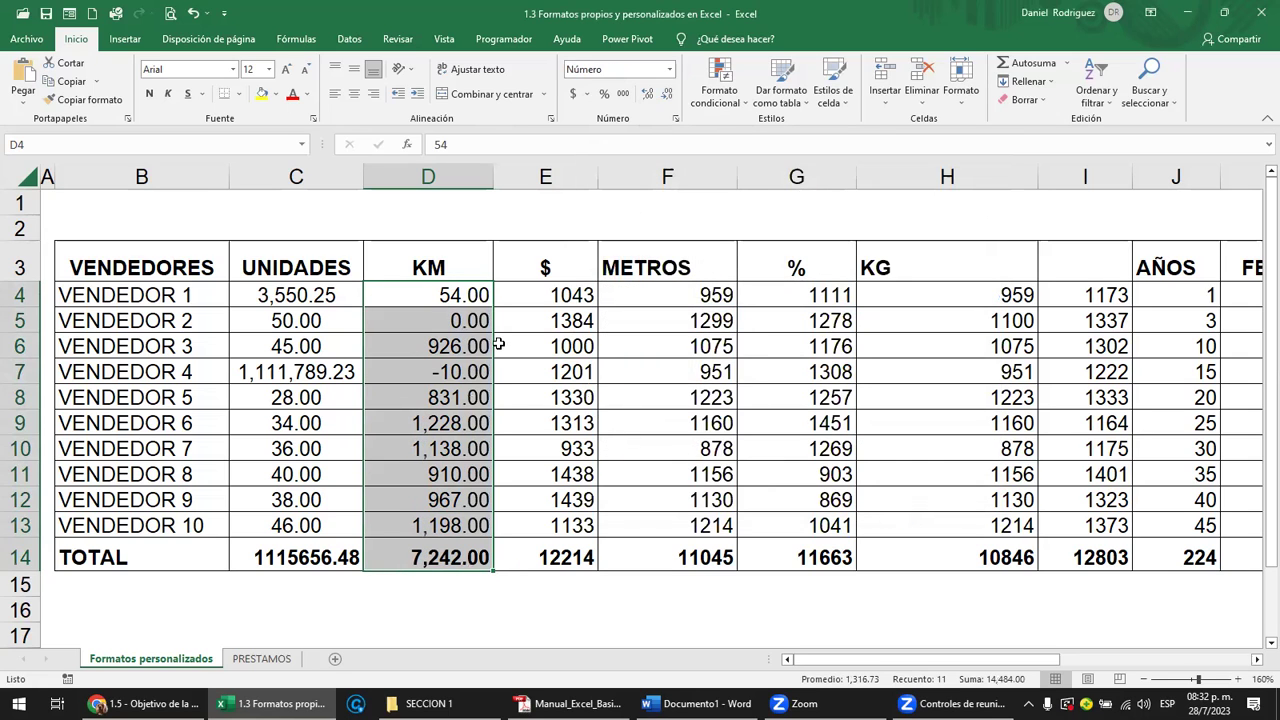
{"action": "left_click", "coordinate": [447, 304]}
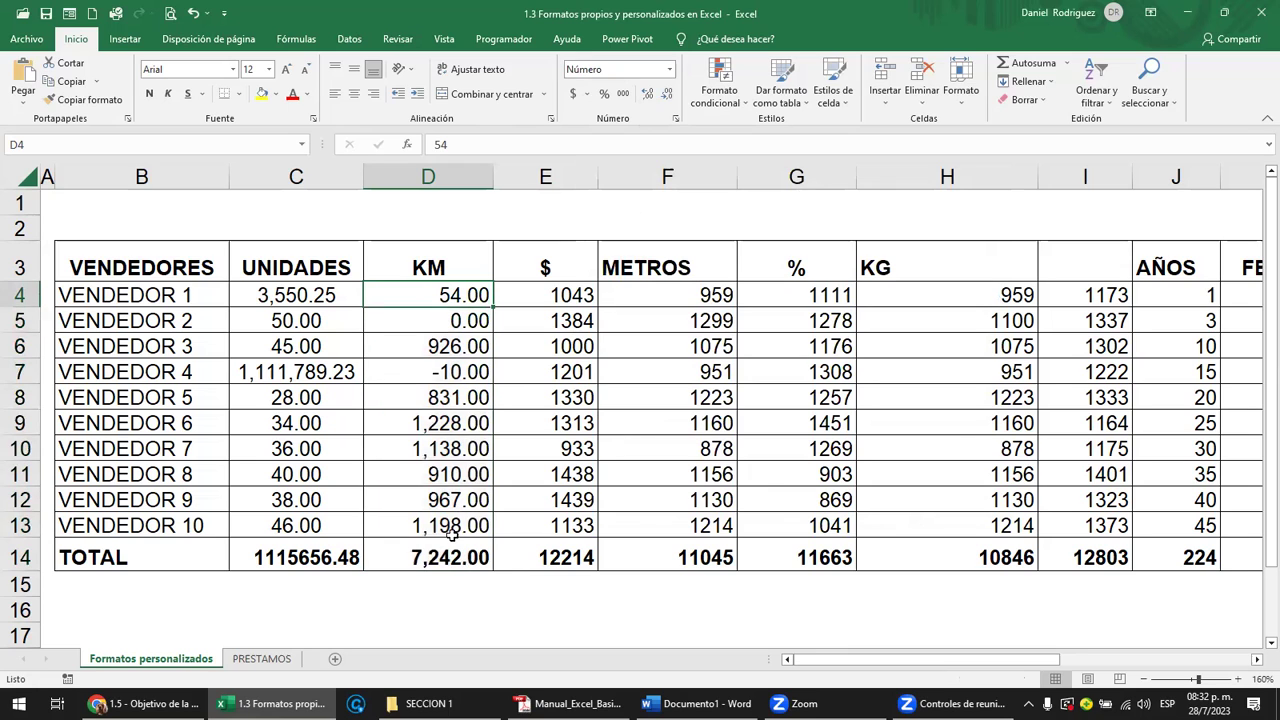
Step: Scroll down and inspect the custom format code in E19
{"action": "scroll", "coordinate": [450, 557], "scroll_direction": "down", "scroll_amount": 2}
{"action": "left_click_drag", "start_coordinate": [548, 520], "coordinate": [945, 522]}
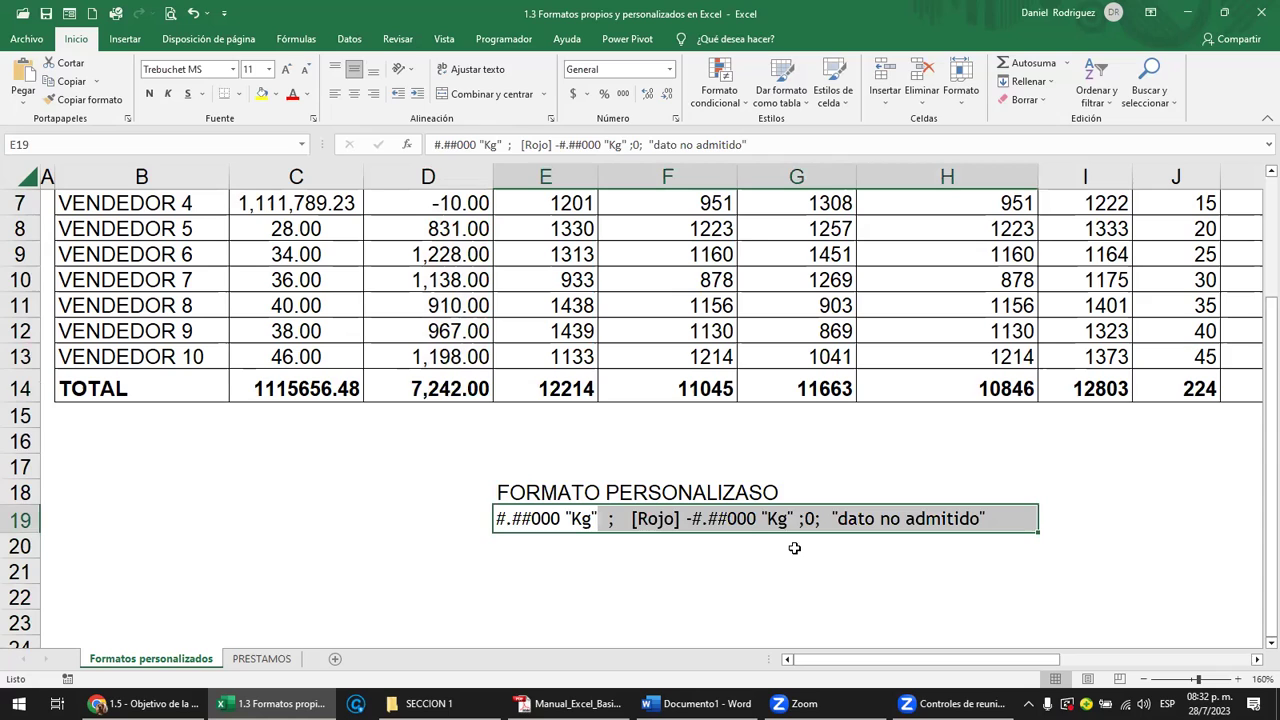
{"action": "left_click", "coordinate": [555, 592]}
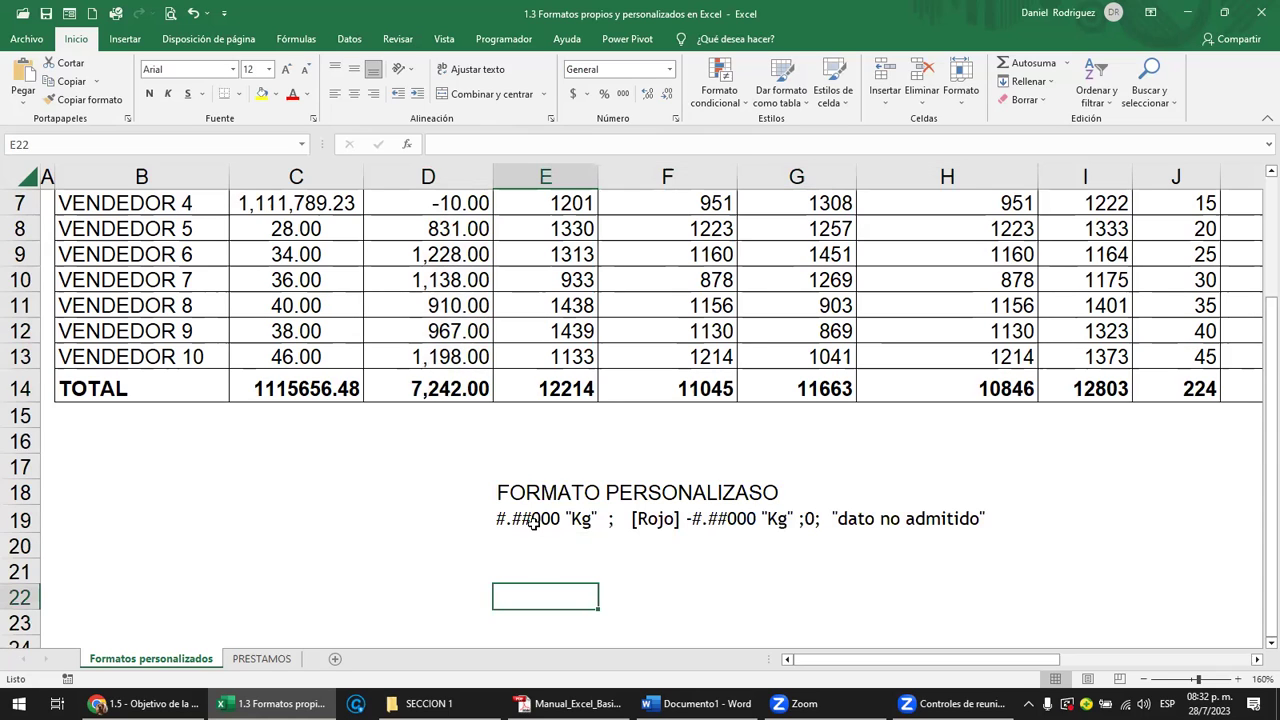
{"action": "left_click", "coordinate": [533, 522]}
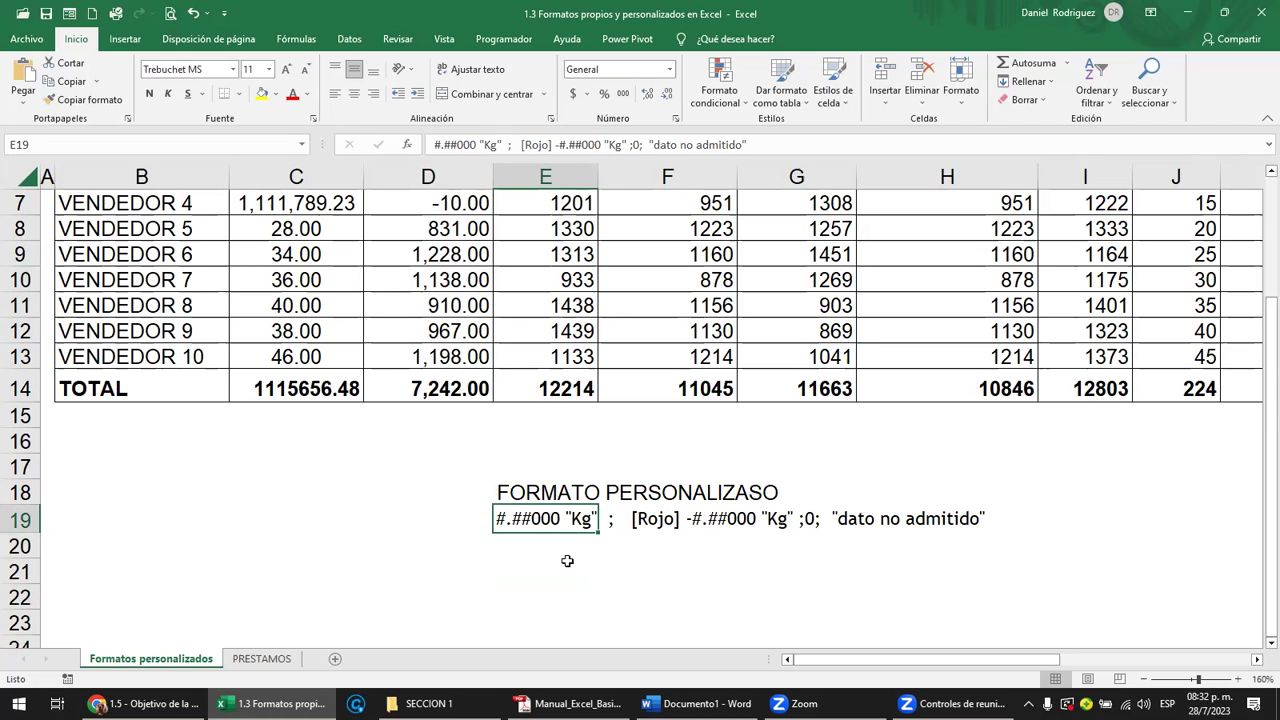
Step: Check the FORMATO PERSONALIZASO heading and select the KM values in column D
{"action": "left_click", "coordinate": [566, 564]}
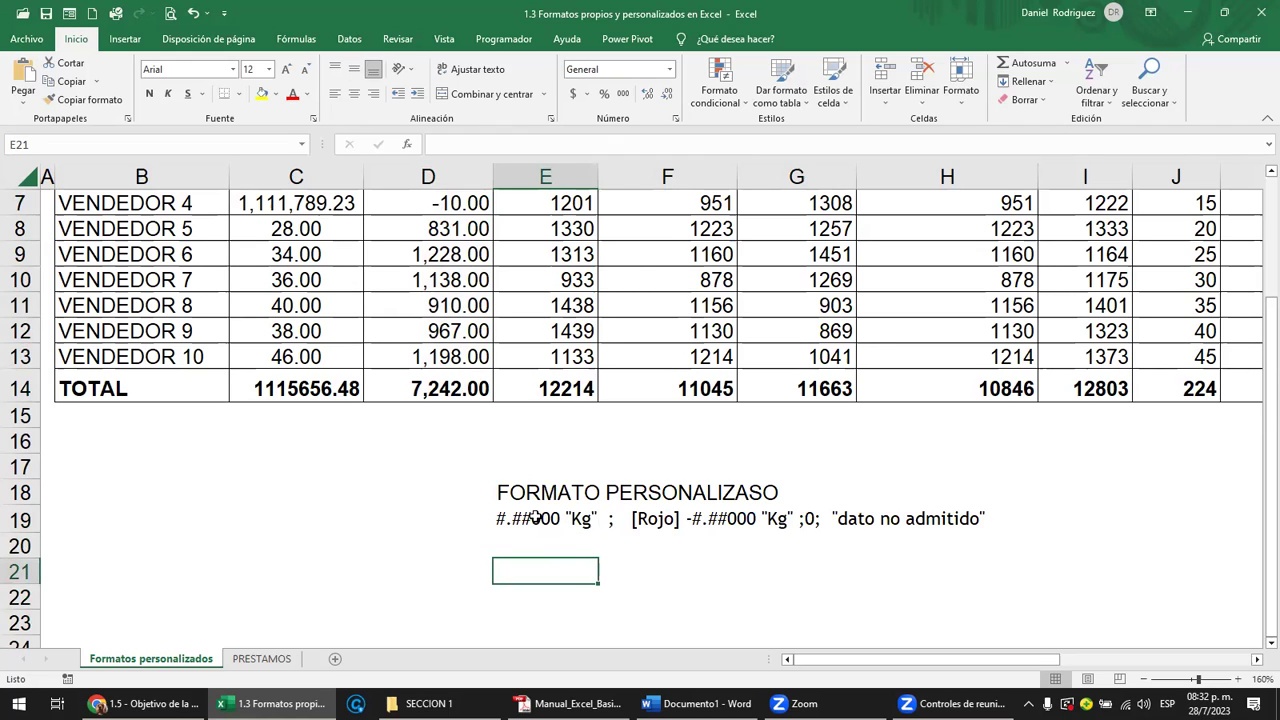
{"action": "left_click", "coordinate": [540, 494]}
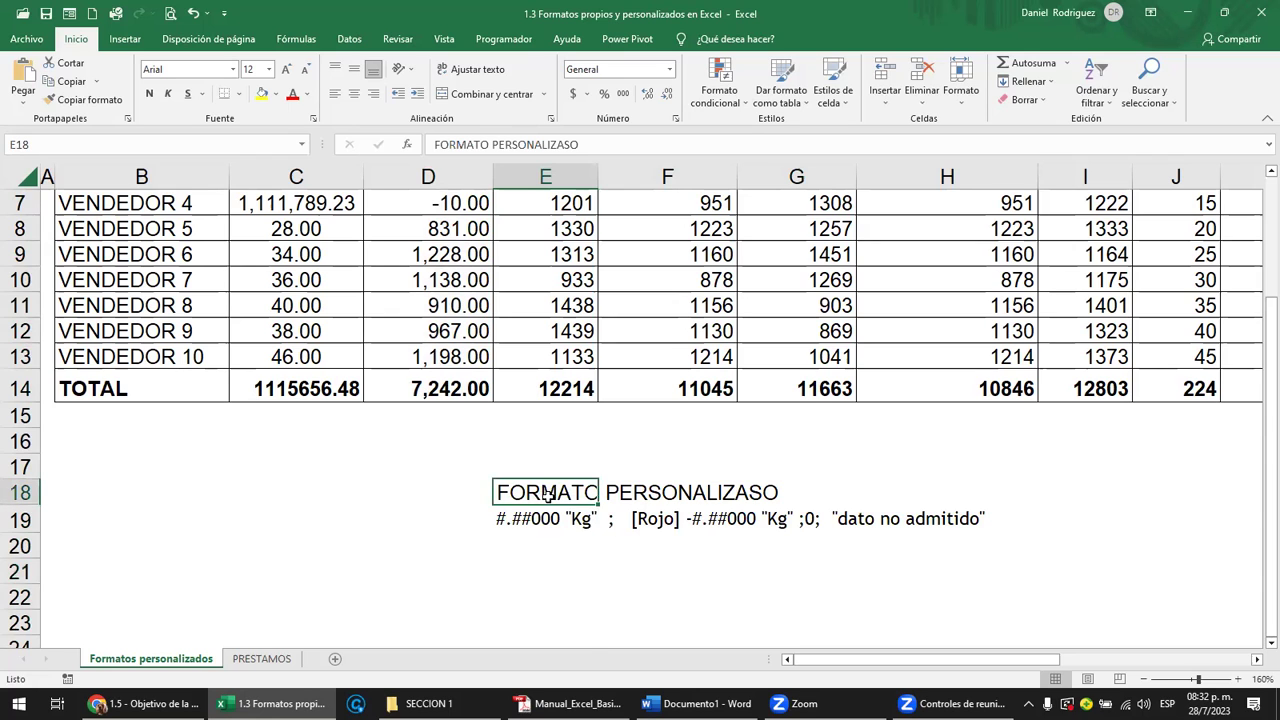
{"action": "scroll", "coordinate": [545, 497], "scroll_direction": "up", "scroll_amount": 2}
{"action": "left_click", "coordinate": [449, 295]}
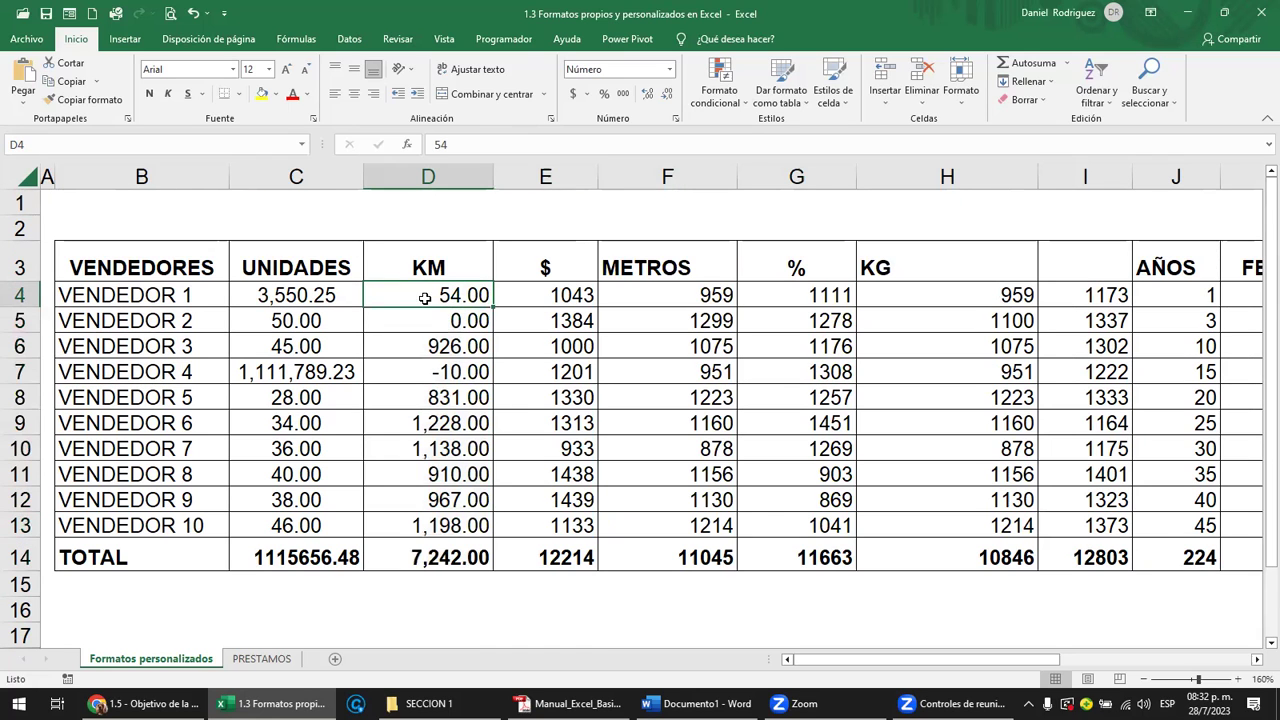
{"action": "left_click_drag", "start_coordinate": [445, 302], "coordinate": [465, 520]}
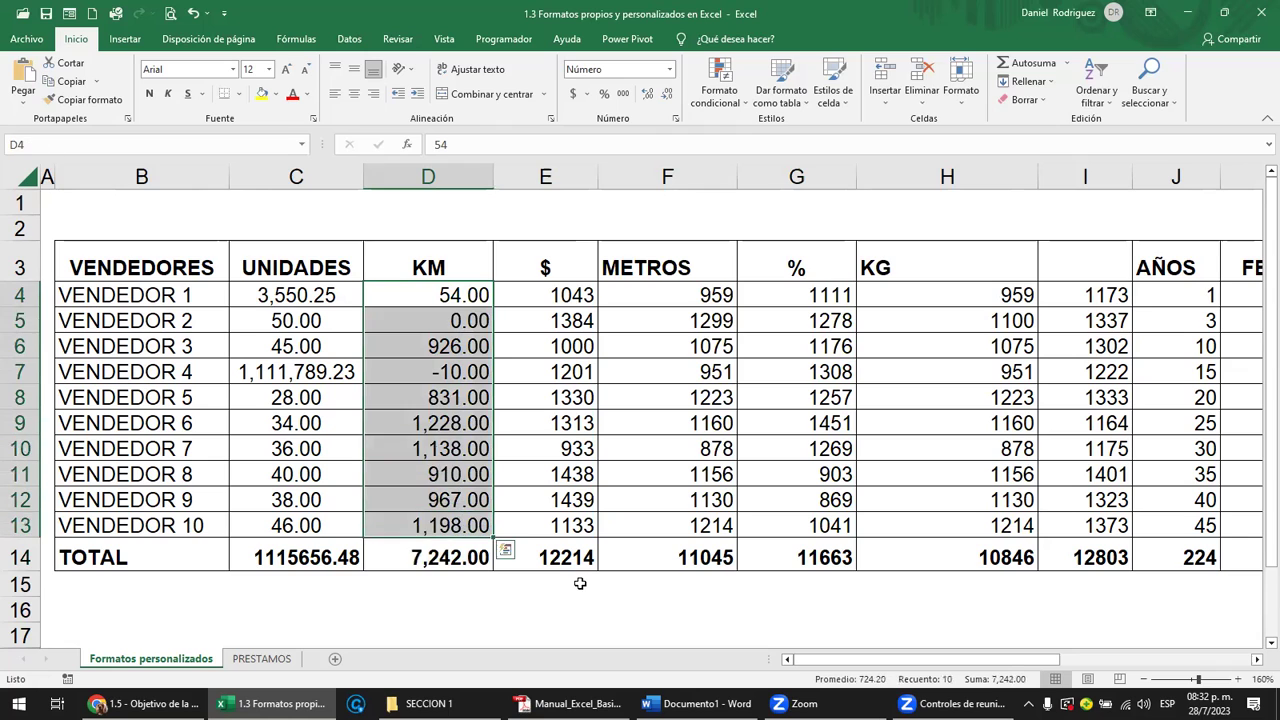
{"action": "scroll", "coordinate": [583, 580], "scroll_direction": "down", "scroll_amount": 1}
{"action": "scroll", "coordinate": [583, 575], "scroll_direction": "down", "scroll_amount": 1}
Step: Review the #.##000 "Kg" sample format code in row 19, then return to D4
{"action": "left_click", "coordinate": [549, 518]}
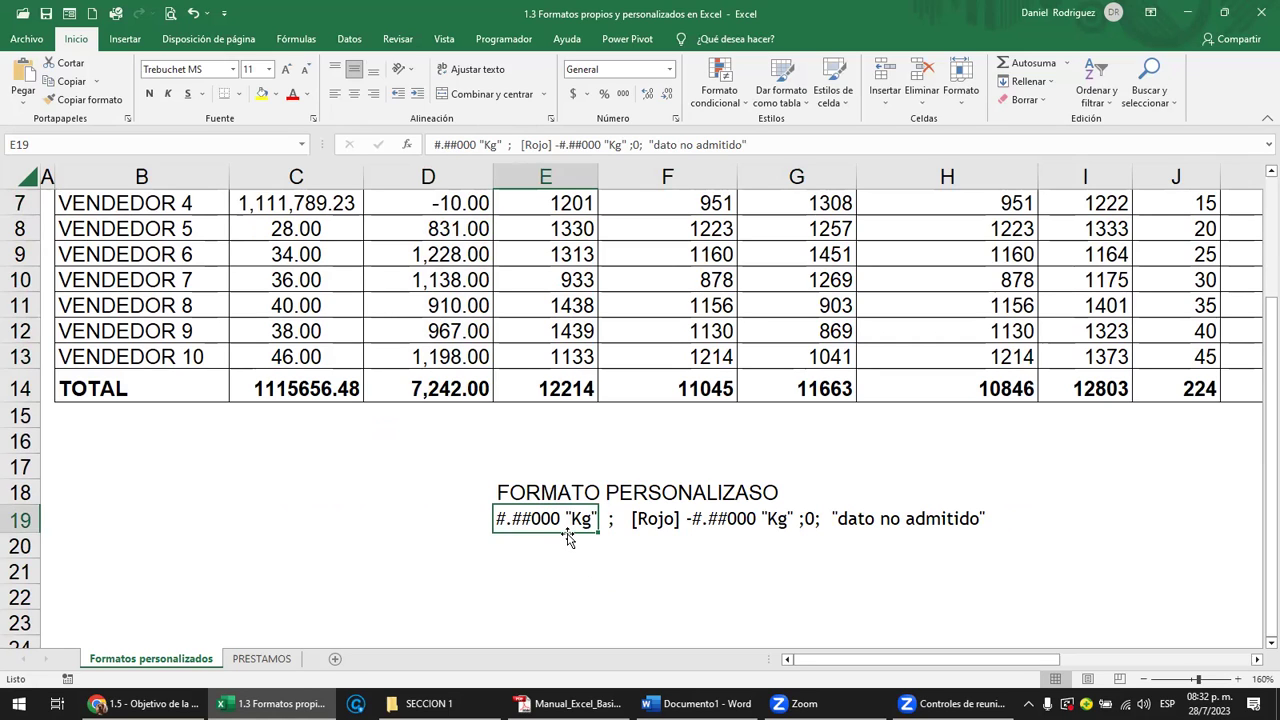
{"action": "key", "text": "shift+Right"}
{"action": "key", "text": "shift+Right"}
{"action": "key", "text": "shift+Left"}
{"action": "key", "text": "shift+Right"}
{"action": "key", "text": "shift+Right"}
{"action": "key", "text": "Left"}
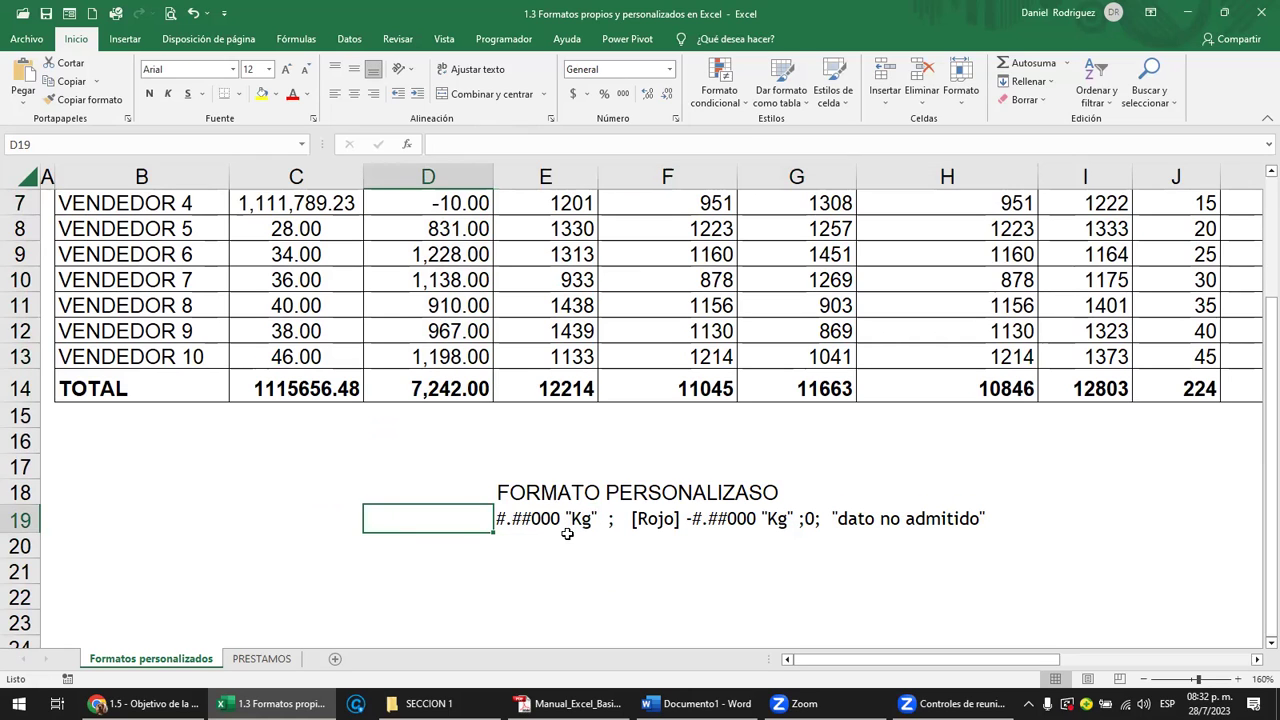
{"action": "left_click", "coordinate": [564, 544]}
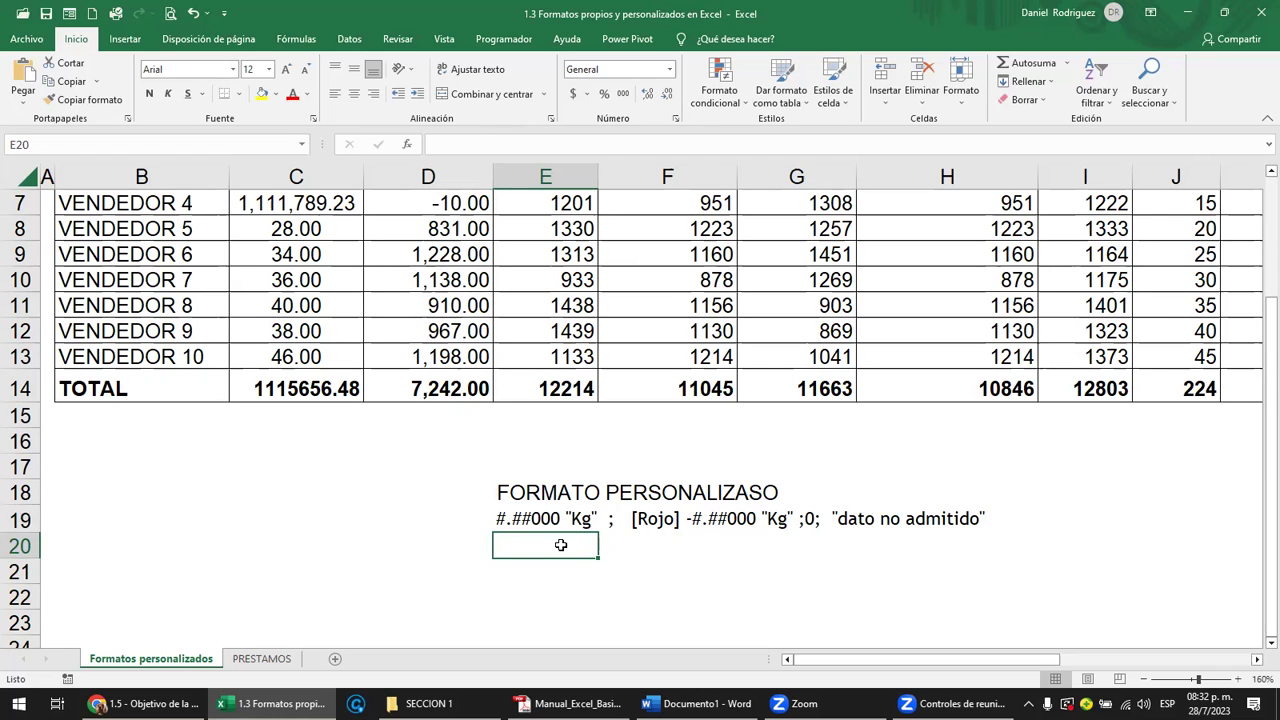
{"action": "scroll", "coordinate": [561, 544], "scroll_direction": "up", "scroll_amount": 1}
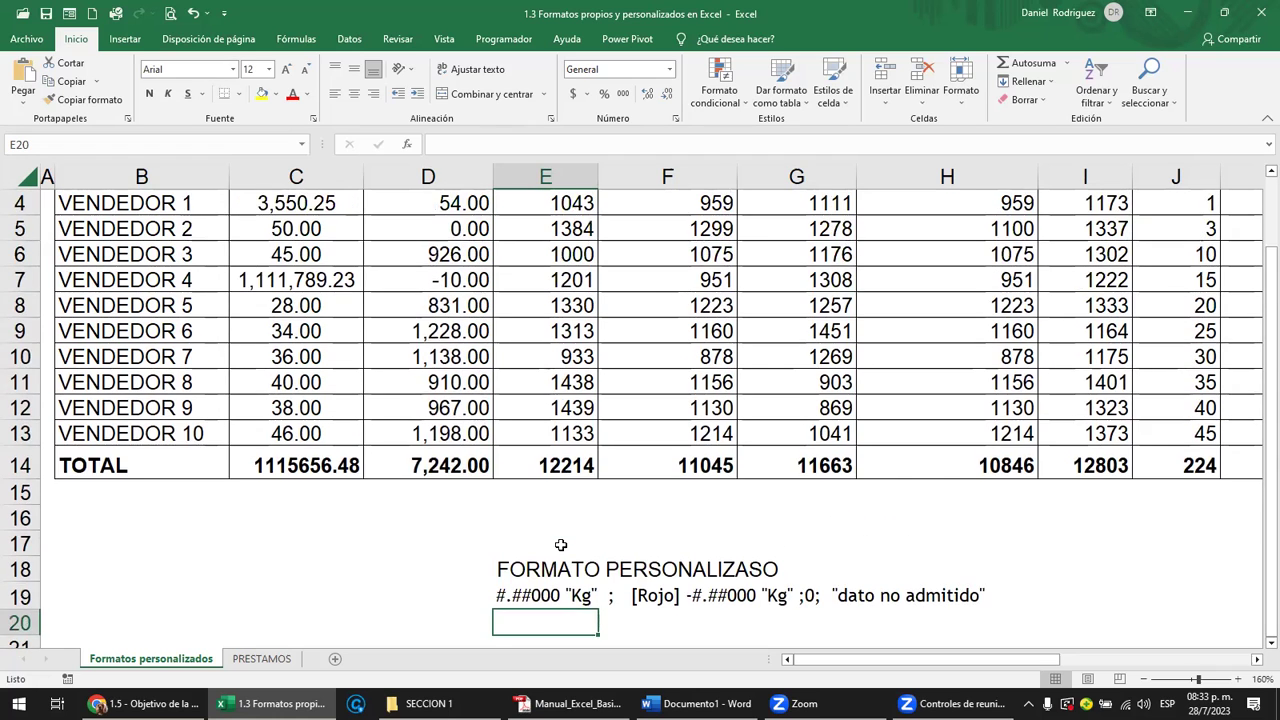
{"action": "scroll", "coordinate": [571, 543], "scroll_direction": "up", "scroll_amount": 1}
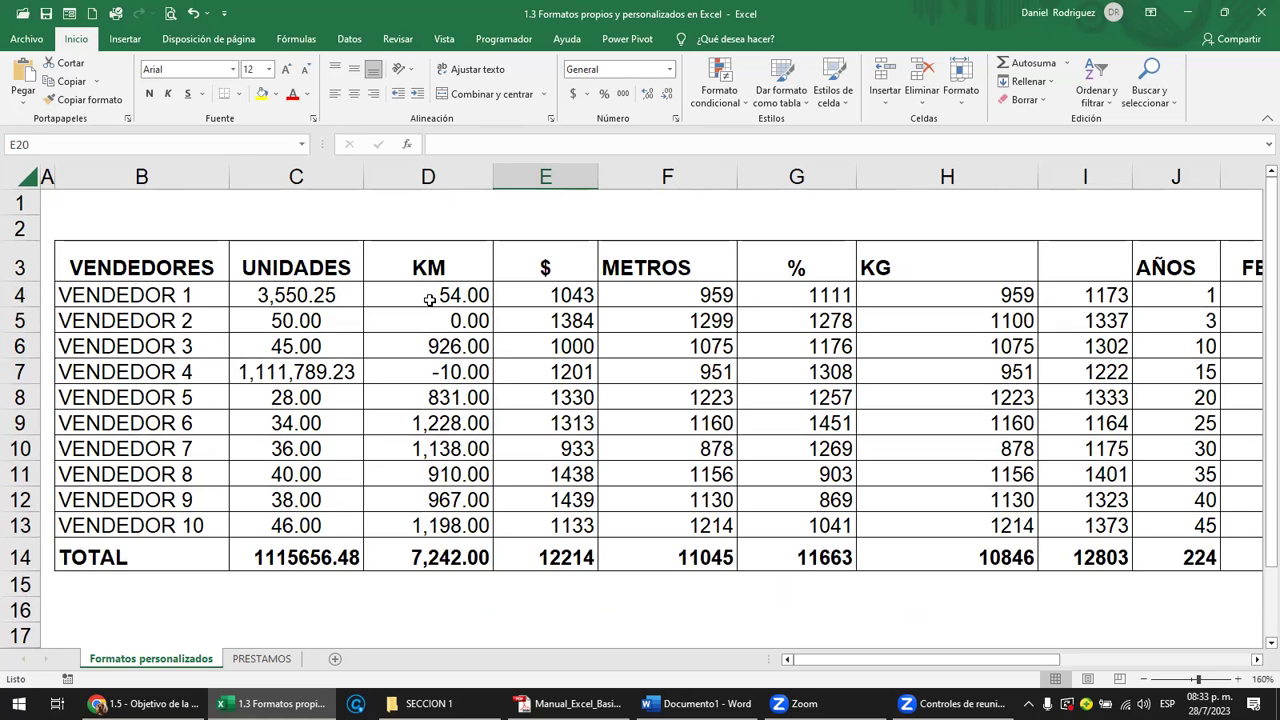
{"action": "left_click", "coordinate": [429, 299]}
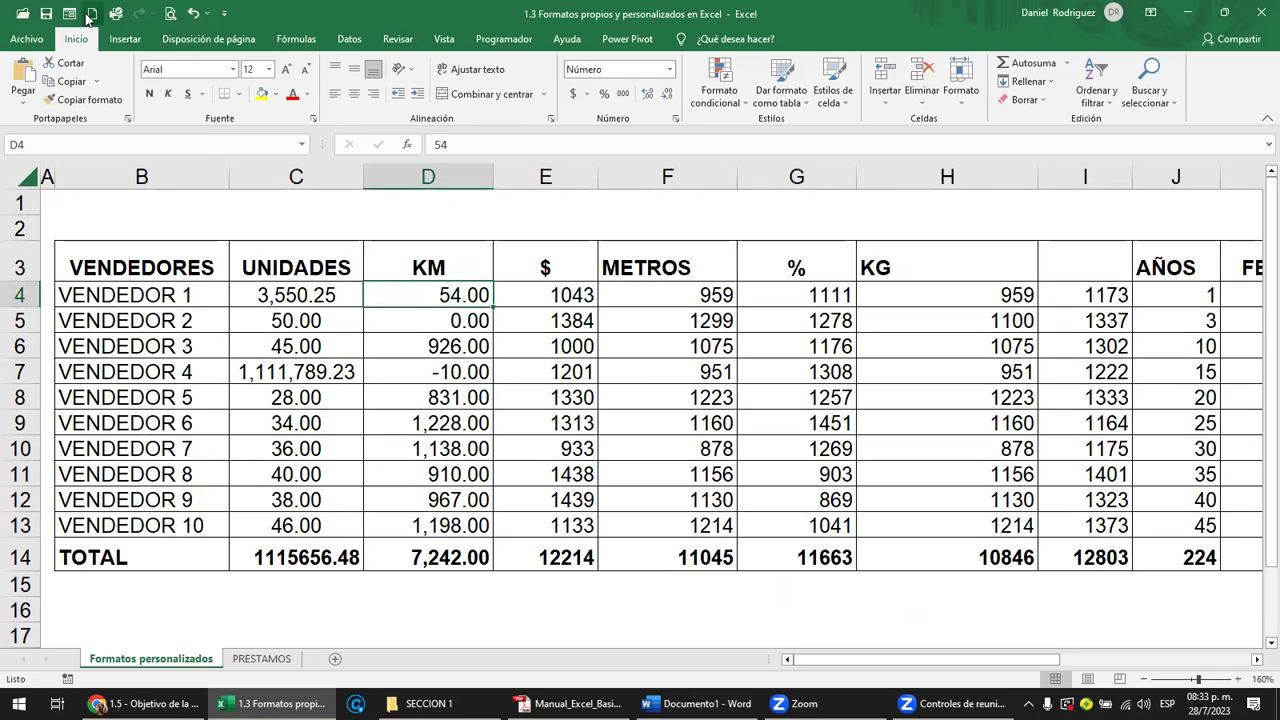
Step: Redo the 0 "KM" format on D4:D14 and confirm D5, D13 and D4 show KM
{"action": "left_click", "coordinate": [195, 15]}
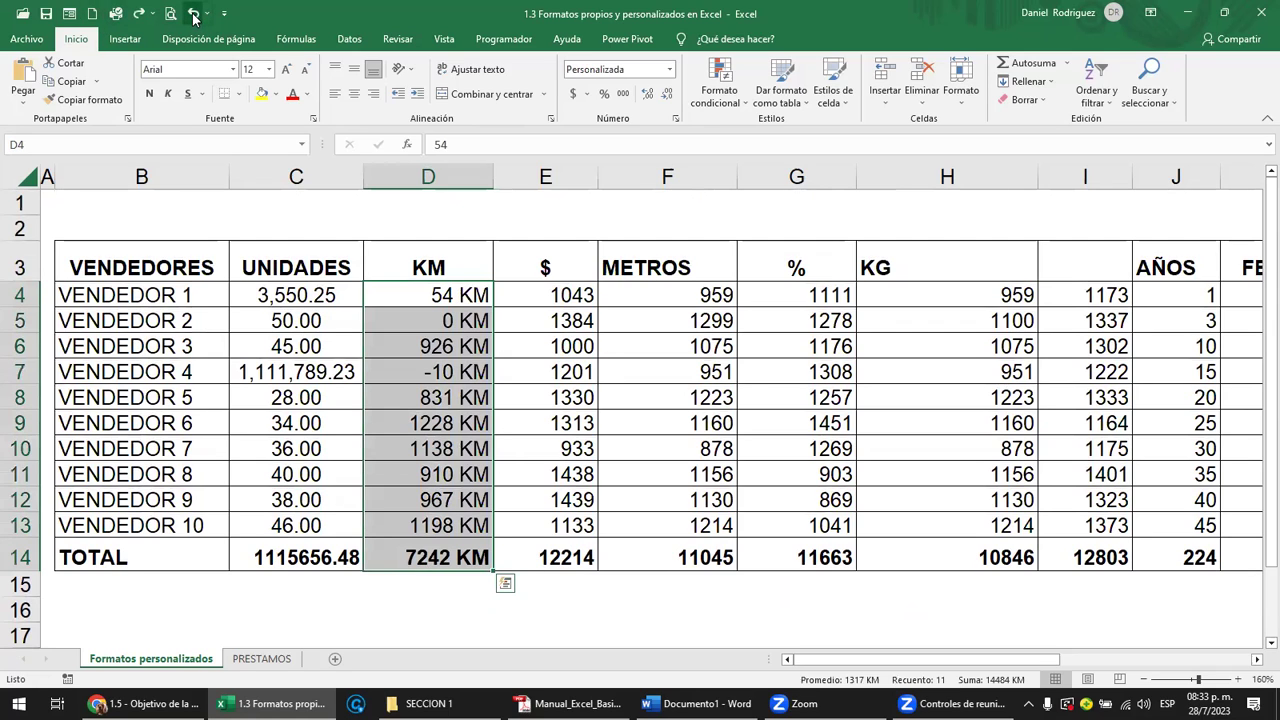
{"action": "left_click", "coordinate": [472, 320]}
{"action": "left_click", "coordinate": [453, 294]}
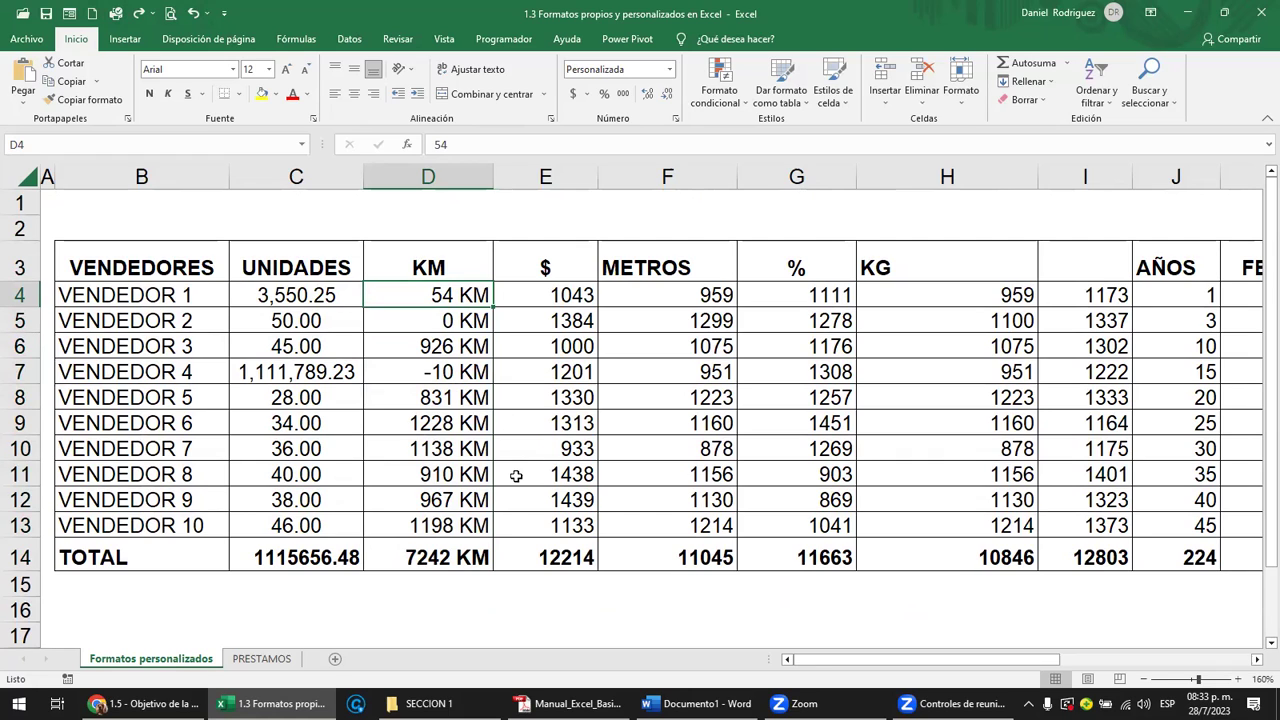
{"action": "left_click", "coordinate": [473, 527]}
{"action": "left_click", "coordinate": [431, 294]}
Step: Open Format Cells via More Number Formats to view D4's 0 "KM" custom code
{"action": "left_click", "coordinate": [669, 69]}
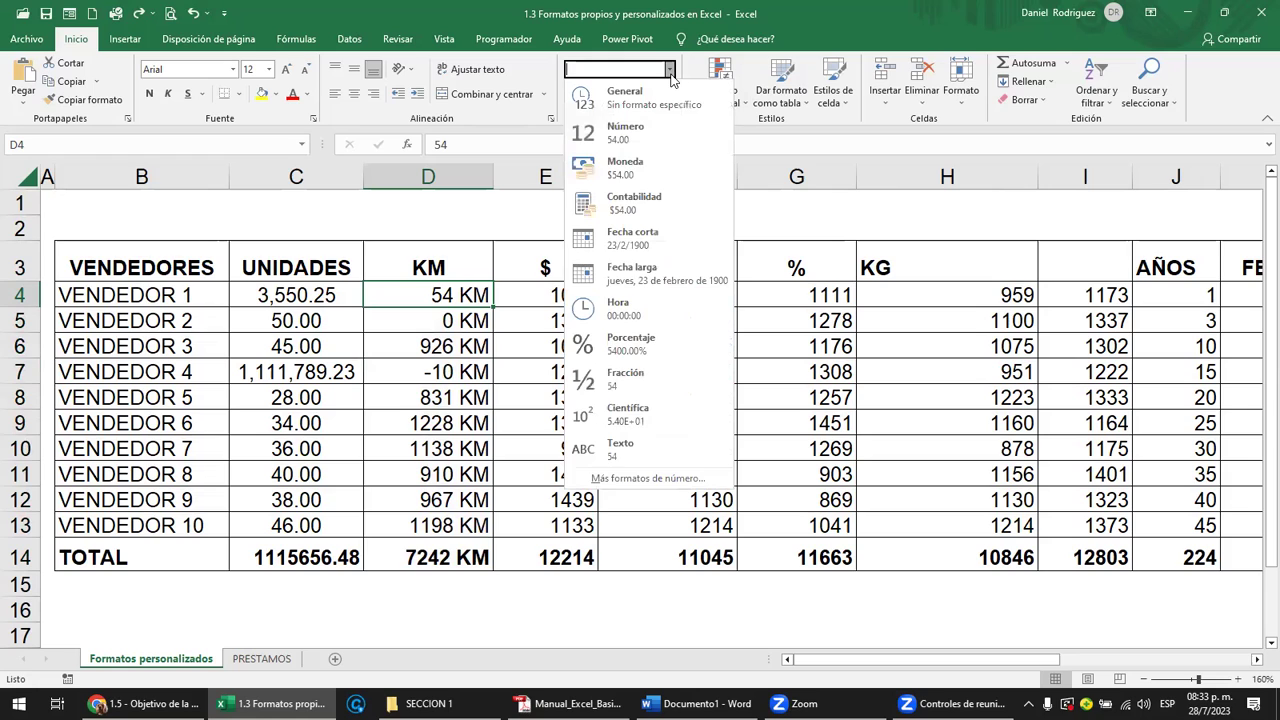
{"action": "left_click", "coordinate": [612, 478]}
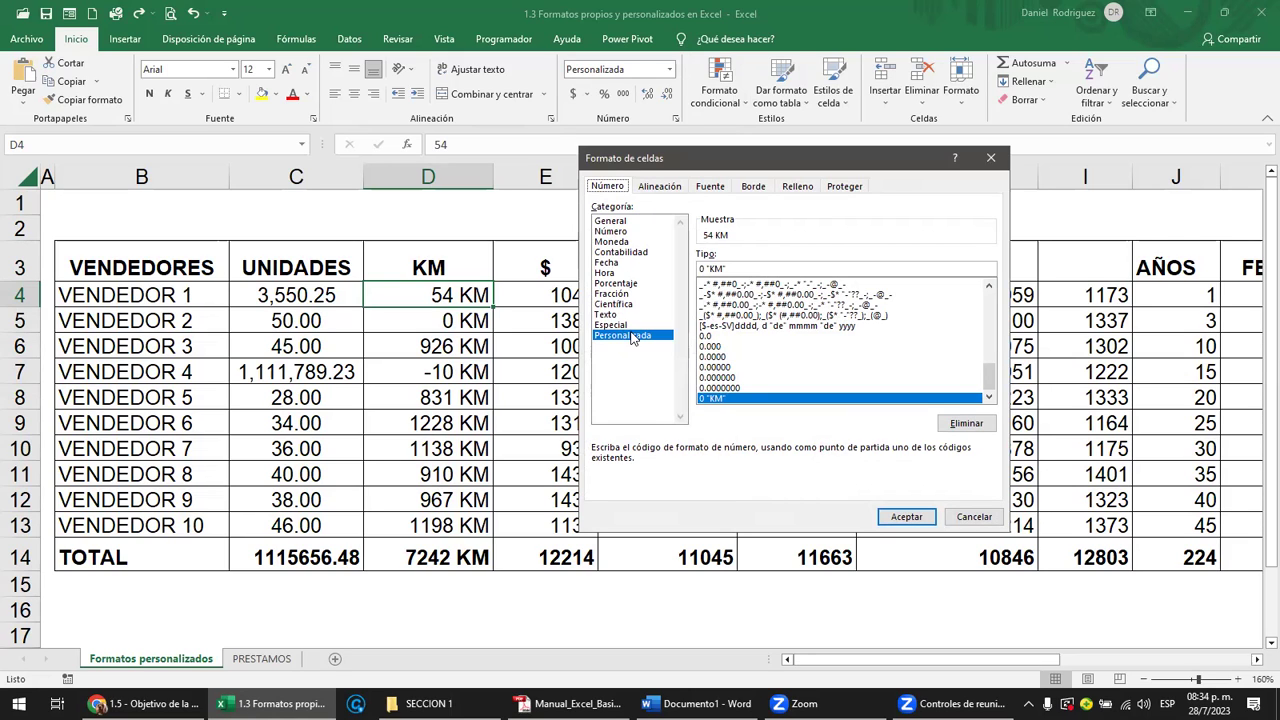
Step: In the Personalizada list, compare the 0 and 0.00 codes, settling on 0.00
{"action": "left_click", "coordinate": [632, 337]}
{"action": "left_click_drag", "start_coordinate": [990, 376], "coordinate": [990, 300]}
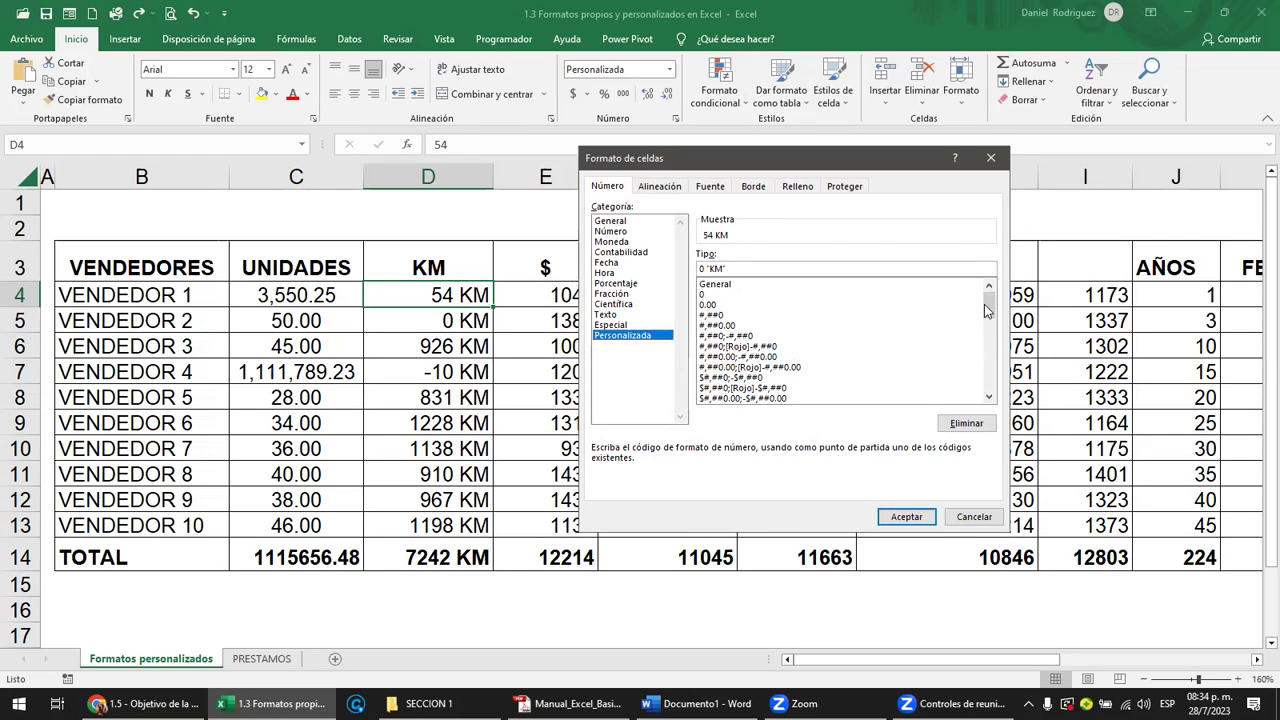
{"action": "mouse_move", "coordinate": [988, 305]}
{"action": "left_mouse_down"}
{"action": "mouse_move", "coordinate": [990, 374]}
{"action": "mouse_move", "coordinate": [990, 305]}
{"action": "left_mouse_up"}
{"action": "left_click", "coordinate": [704, 296]}
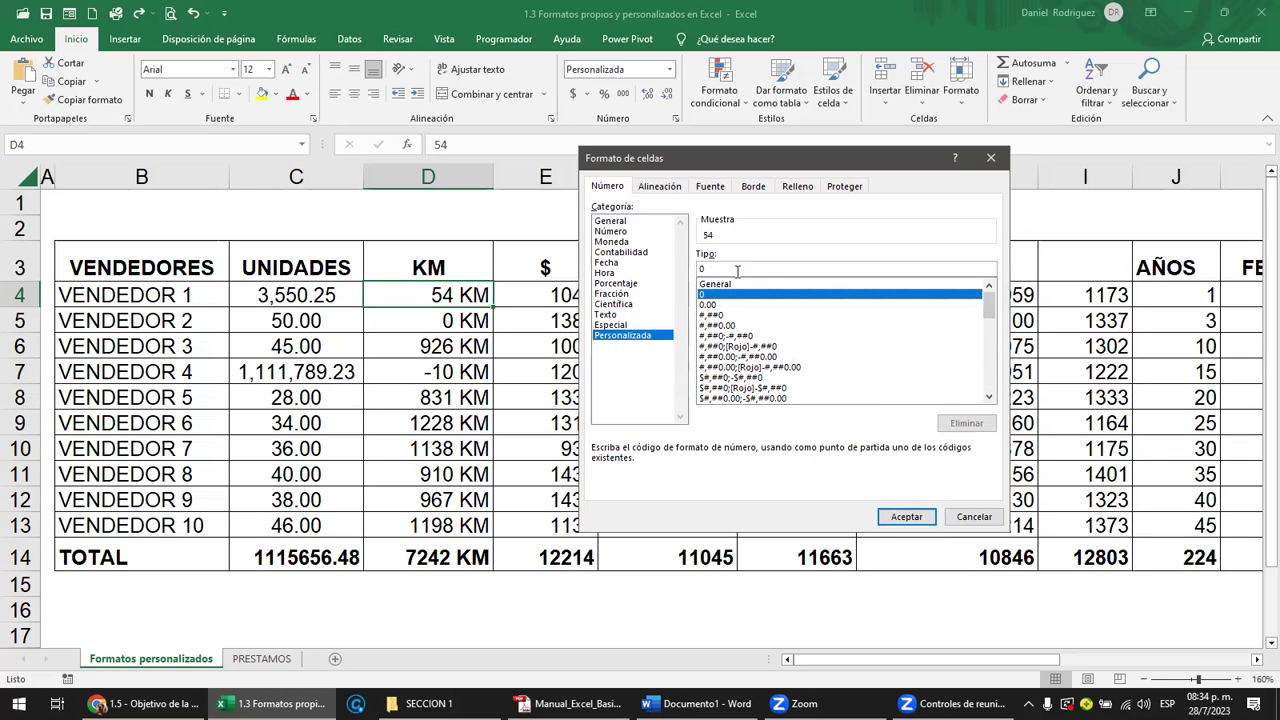
{"action": "left_click", "coordinate": [712, 305]}
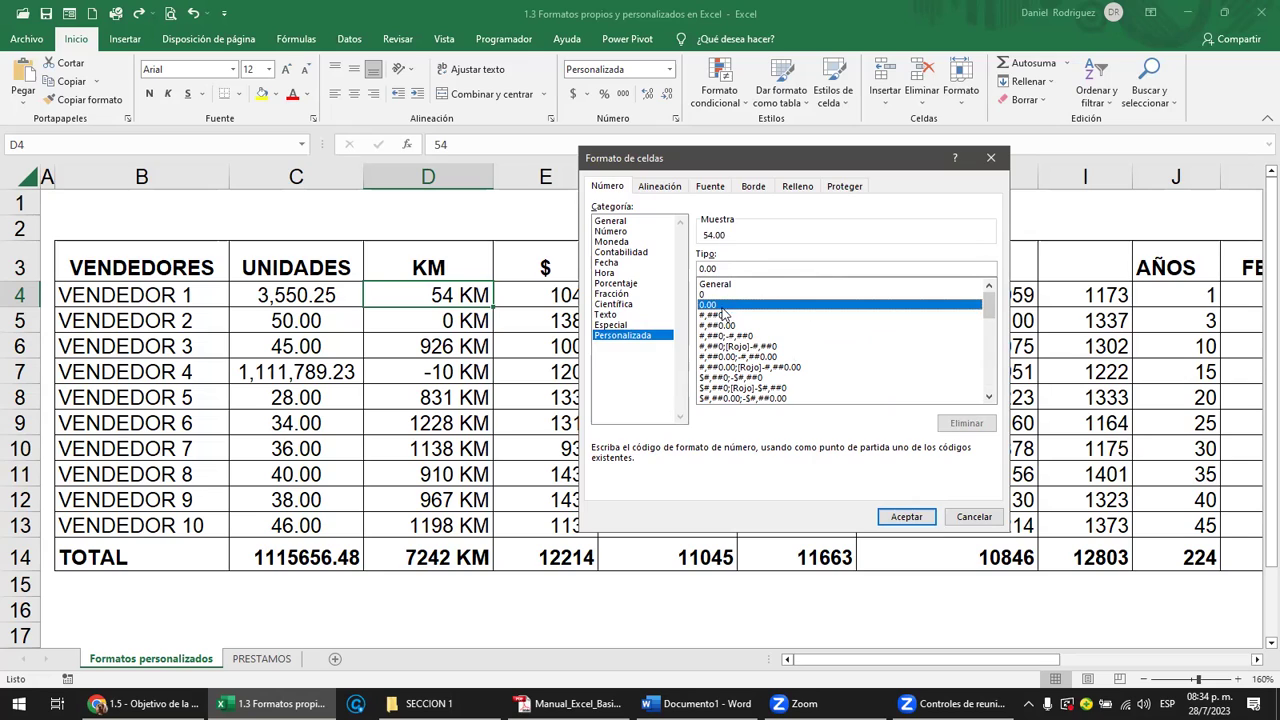
{"action": "left_click", "coordinate": [706, 294]}
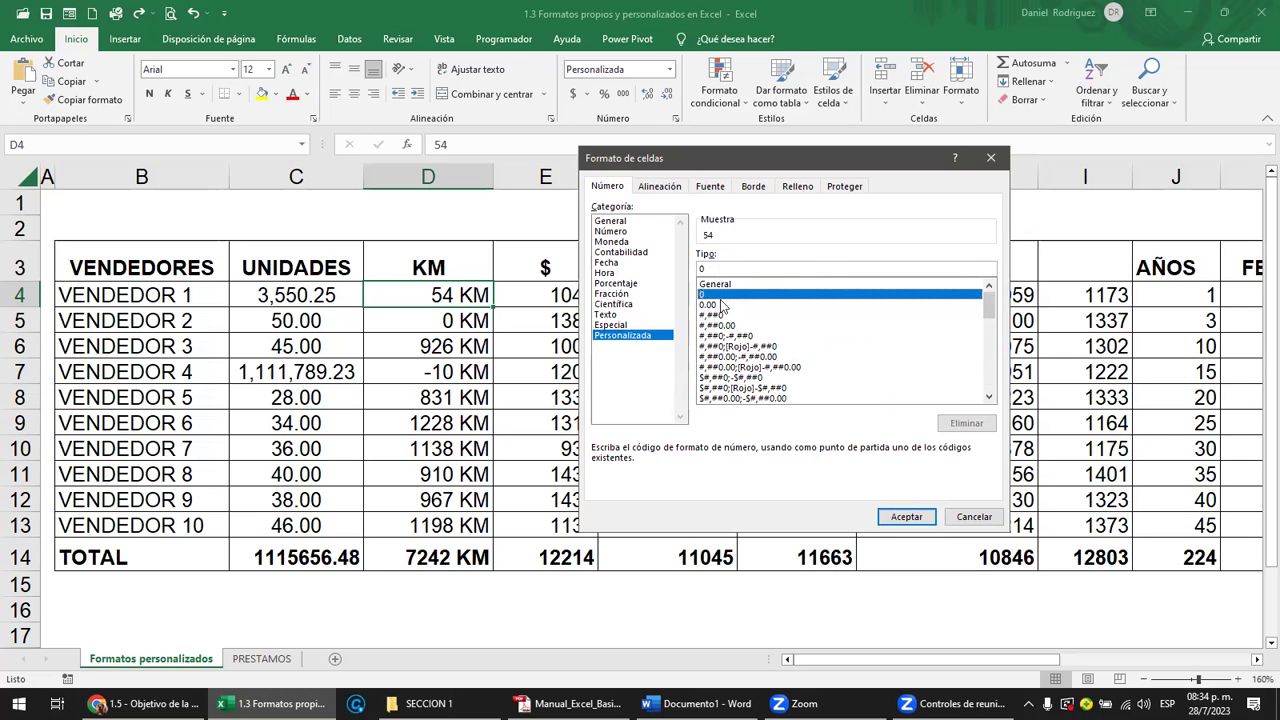
{"action": "left_click", "coordinate": [712, 306]}
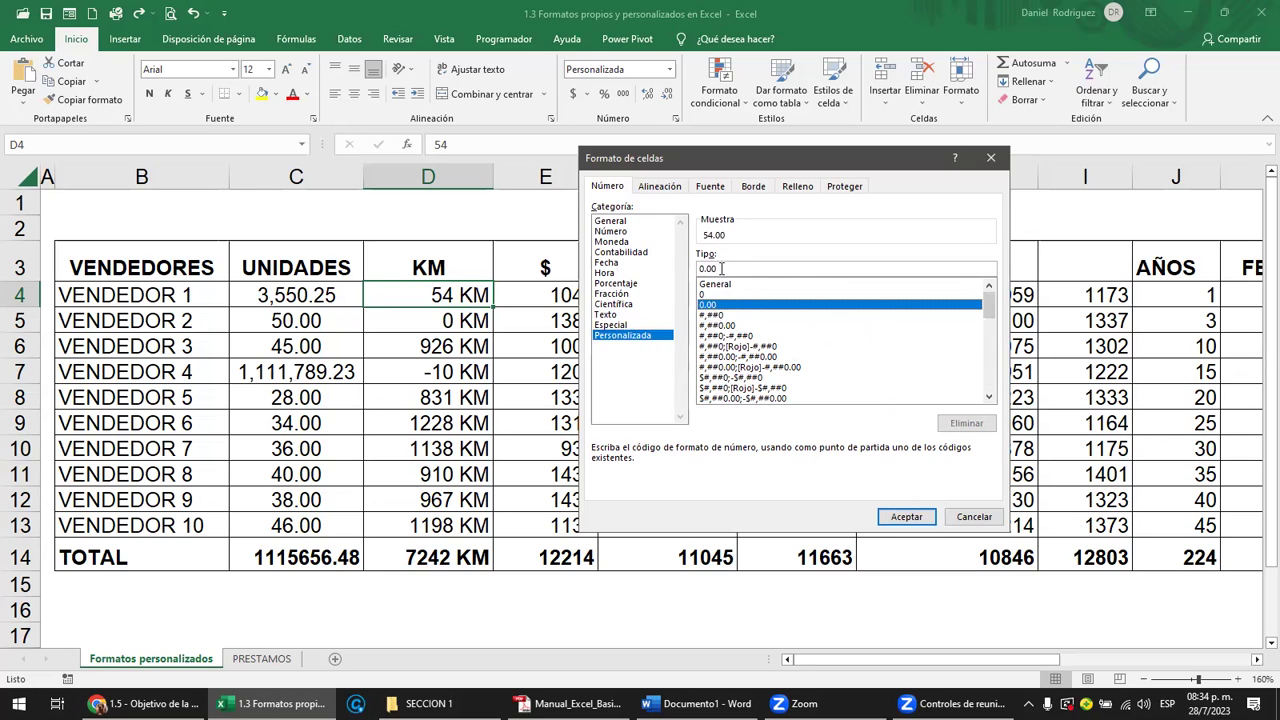
Step: Append LBS after 0.00 in the Tipo box to draft 0.00 "LBS"
{"action": "left_click", "coordinate": [721, 268]}
{"action": "type", "text": "\""}
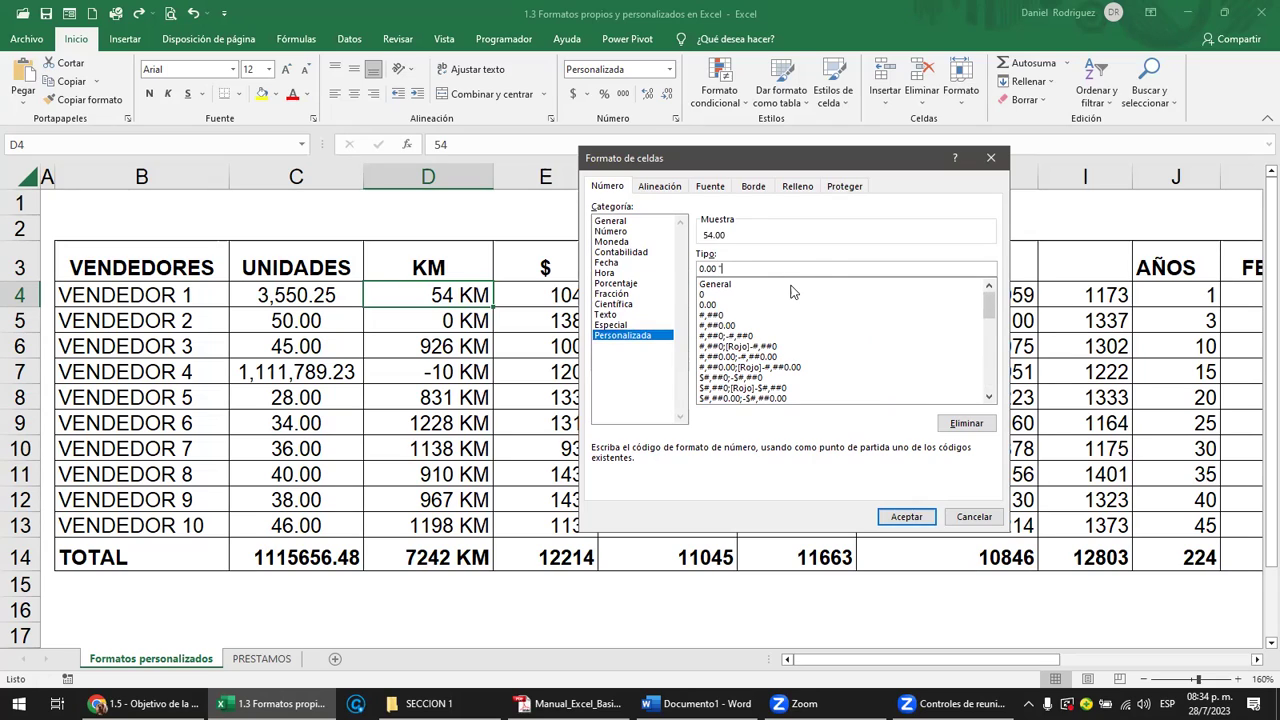
{"action": "type", "text": "Li"}
{"action": "type", "text": "BS"}
{"action": "type", "text": "\""}
{"action": "left_click_drag", "start_coordinate": [724, 268], "coordinate": [746, 268]}
{"action": "left_click", "coordinate": [766, 265]}
Step: Preview the 0, 0.00 and #,##0 custom codes in the Tipo box
{"action": "left_click", "coordinate": [705, 294]}
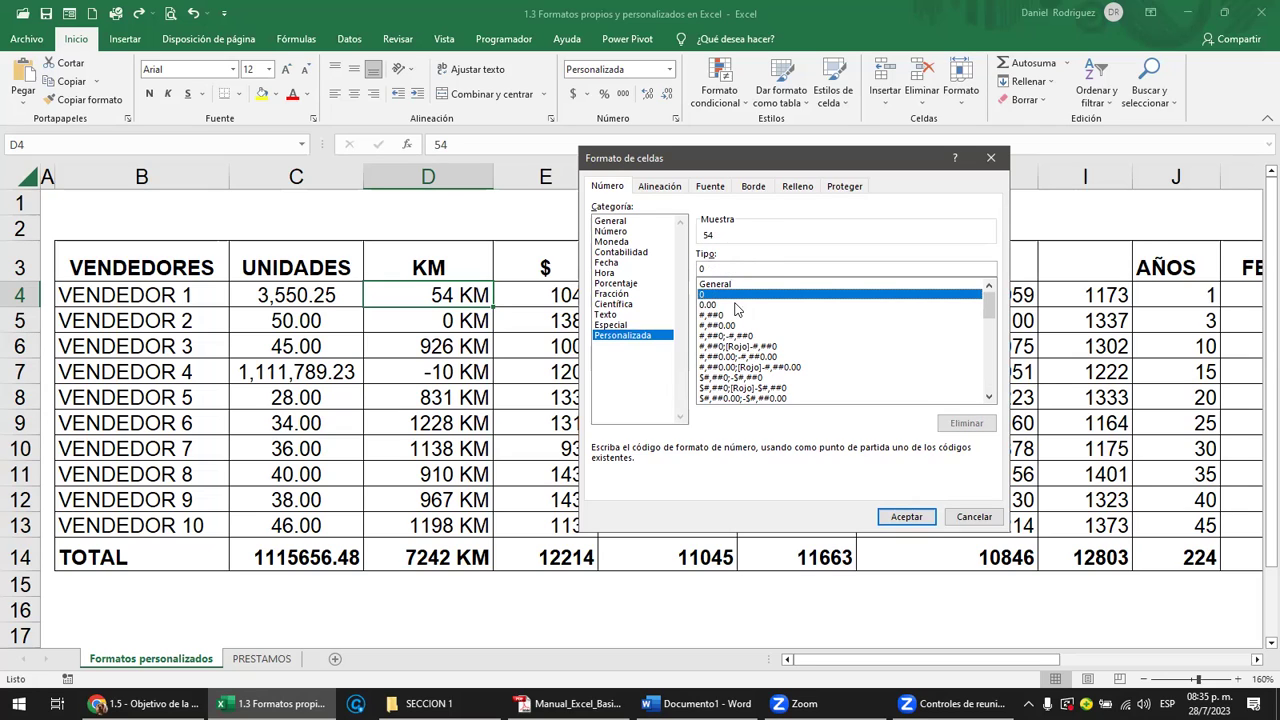
{"action": "left_click", "coordinate": [711, 305]}
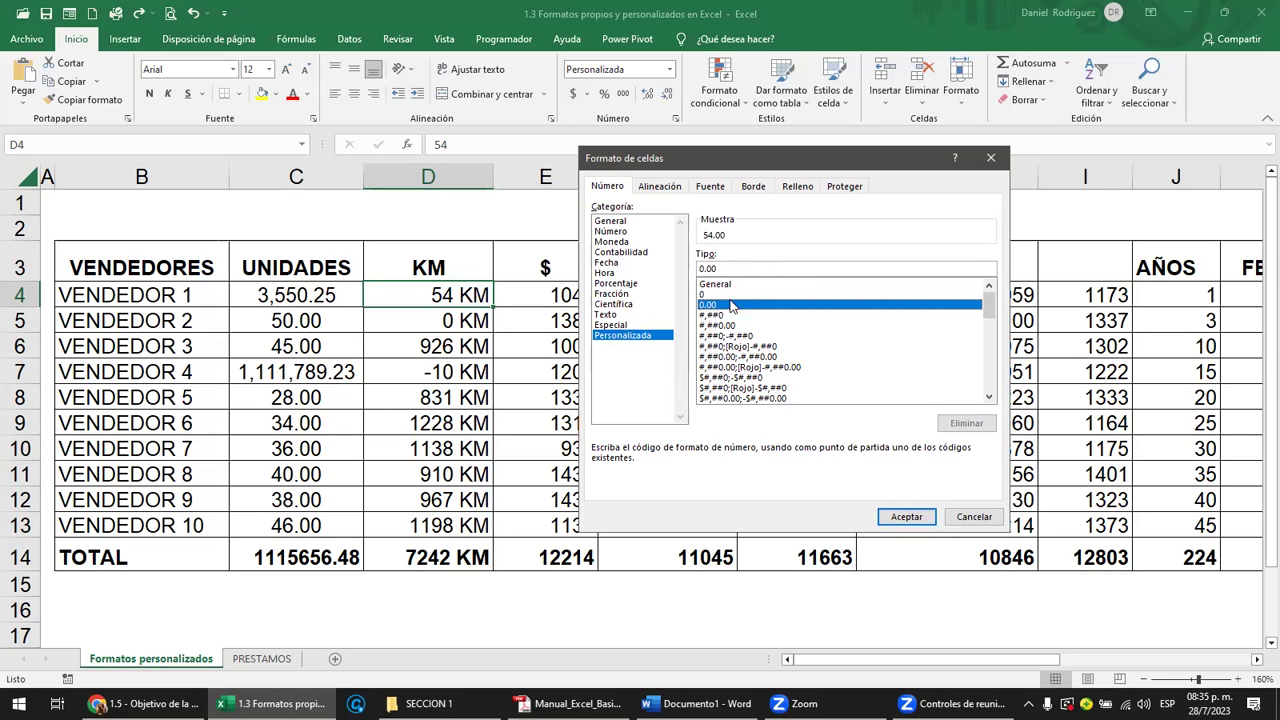
{"action": "left_click", "coordinate": [716, 316]}
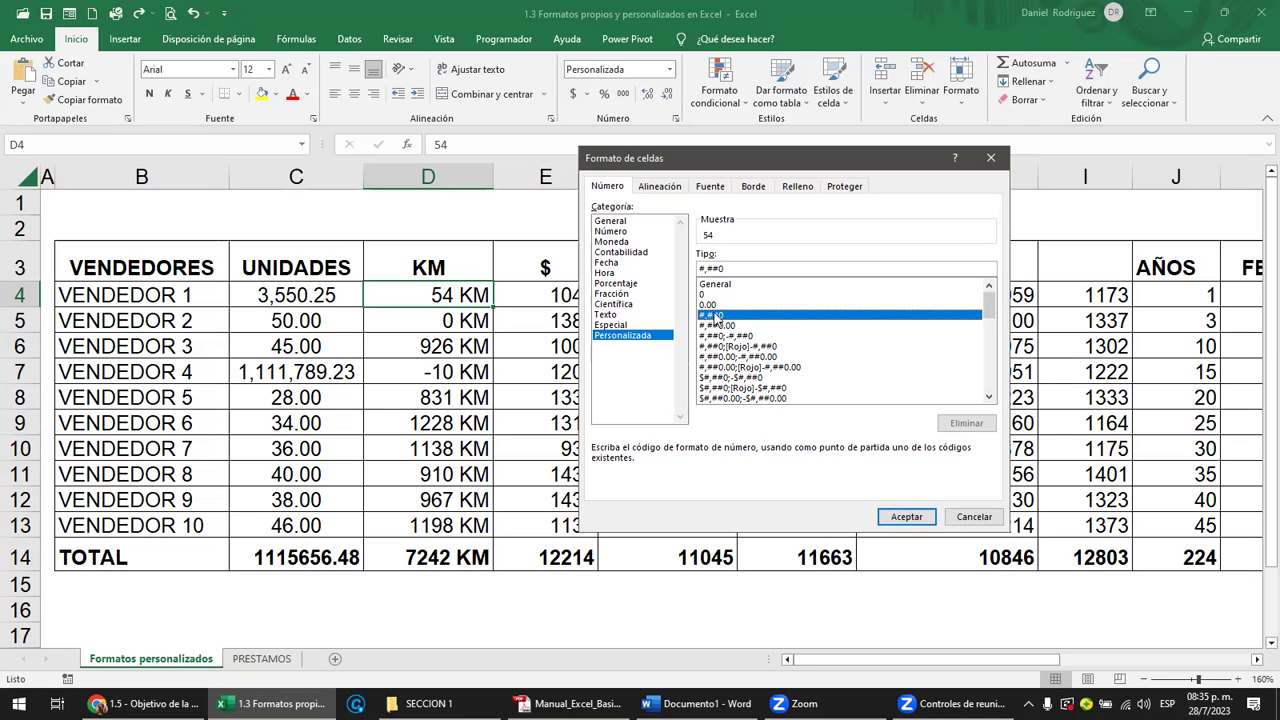
{"action": "left_click", "coordinate": [729, 268]}
{"action": "left_click", "coordinate": [705, 294]}
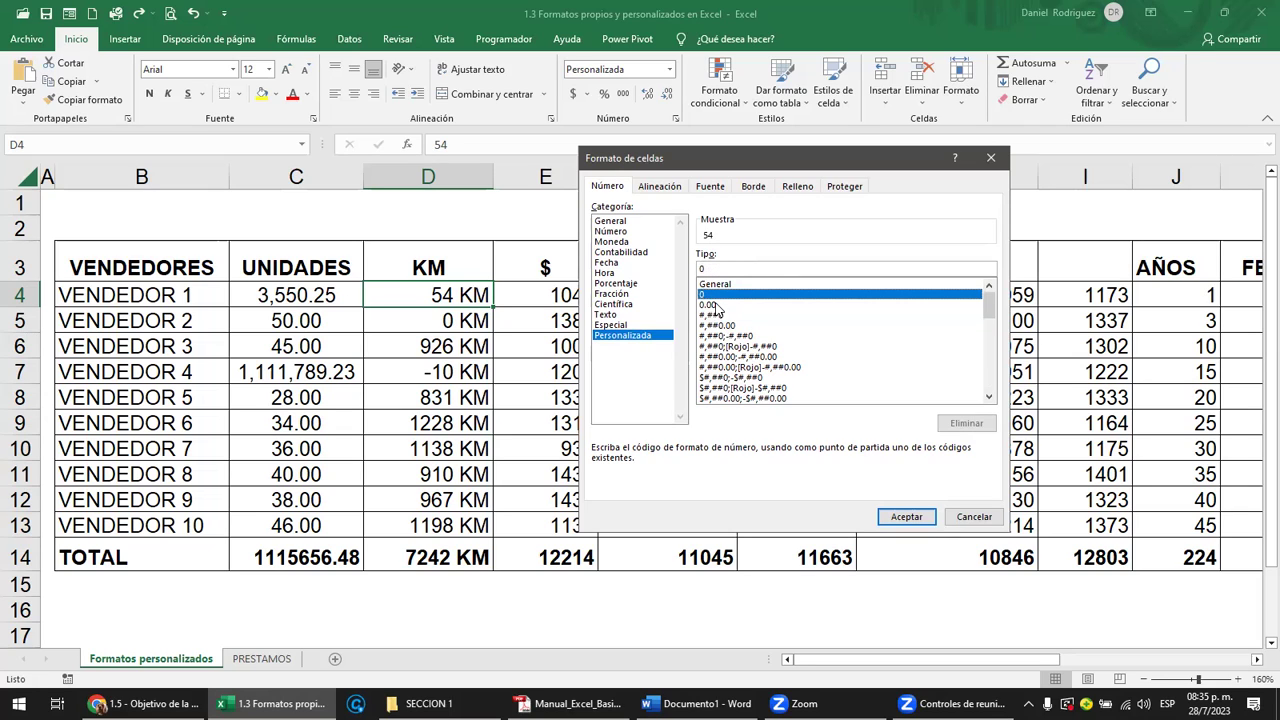
{"action": "left_click", "coordinate": [710, 305]}
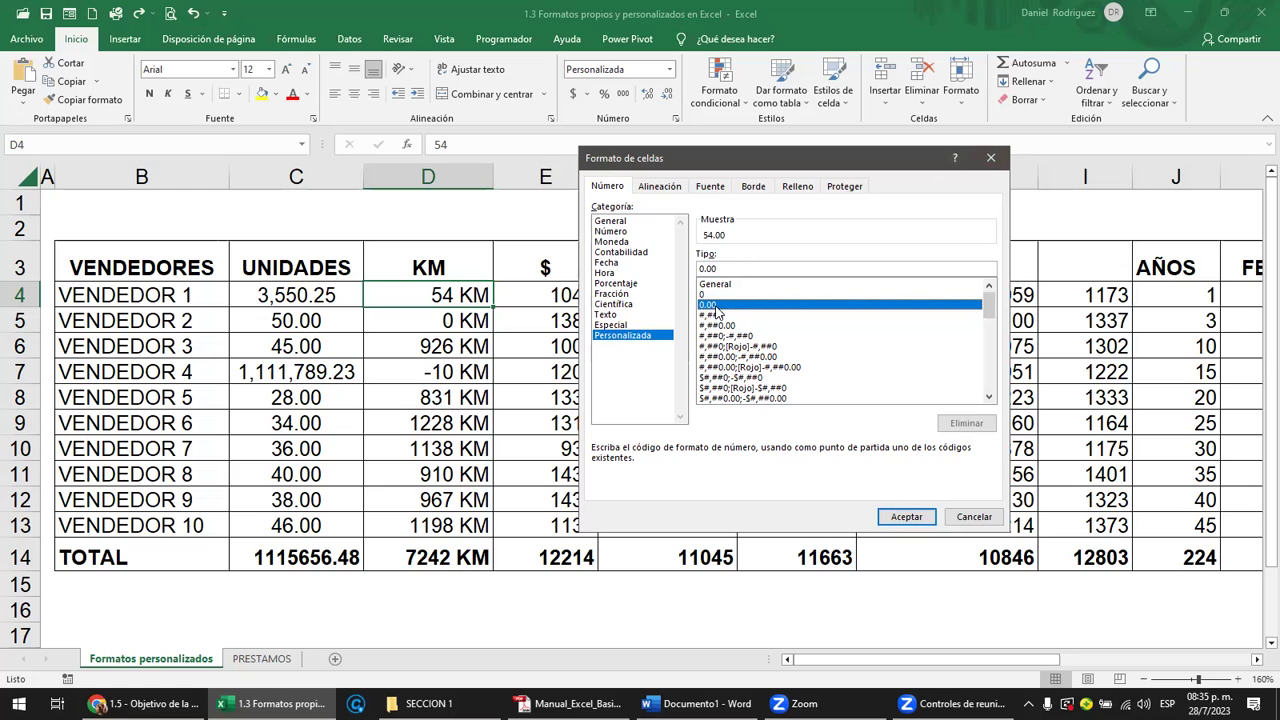
Step: Choose the 0 "KM" code and edit it to 0.00"KM"
{"action": "left_click_drag", "start_coordinate": [989, 302], "coordinate": [999, 388]}
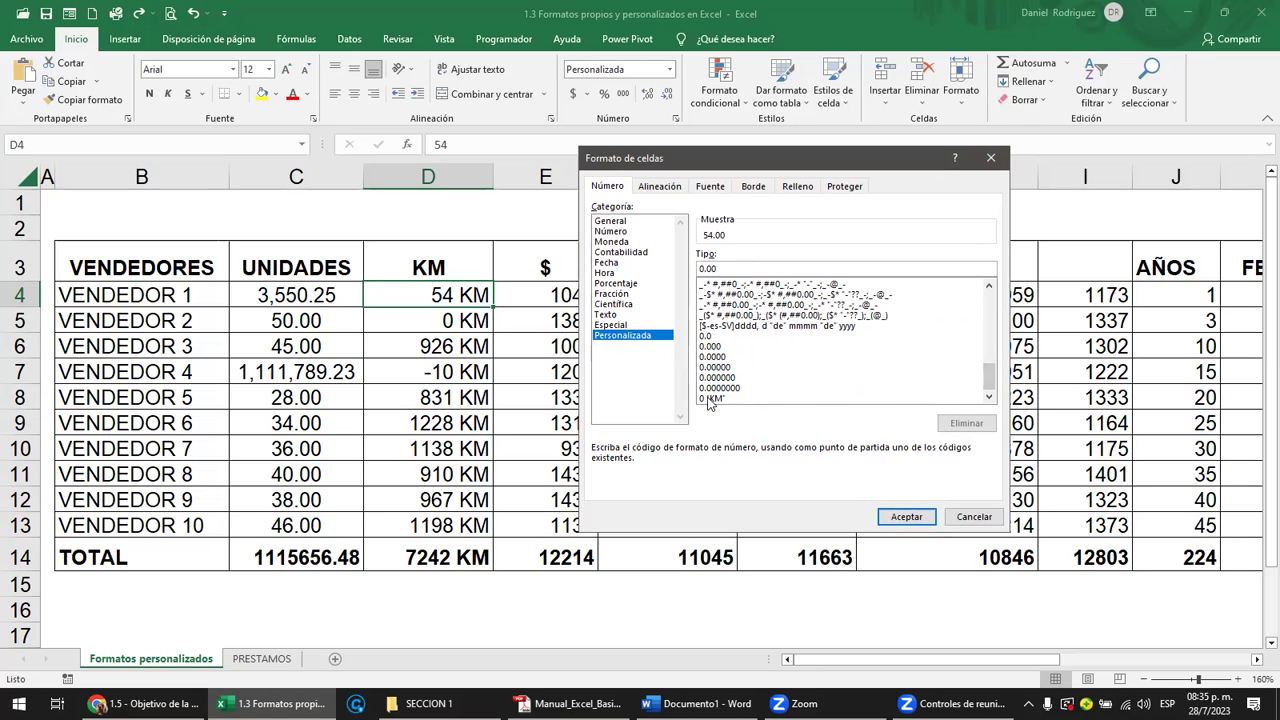
{"action": "left_click", "coordinate": [709, 399]}
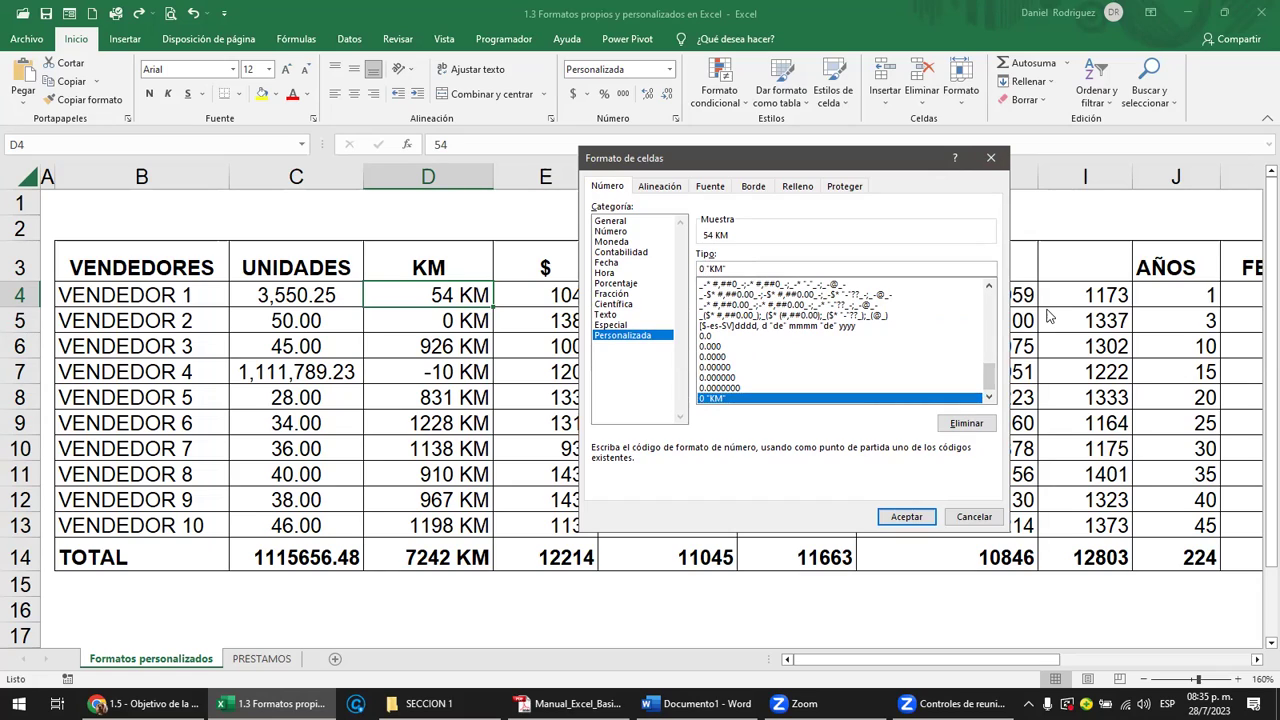
{"action": "type", "text": ".00"}
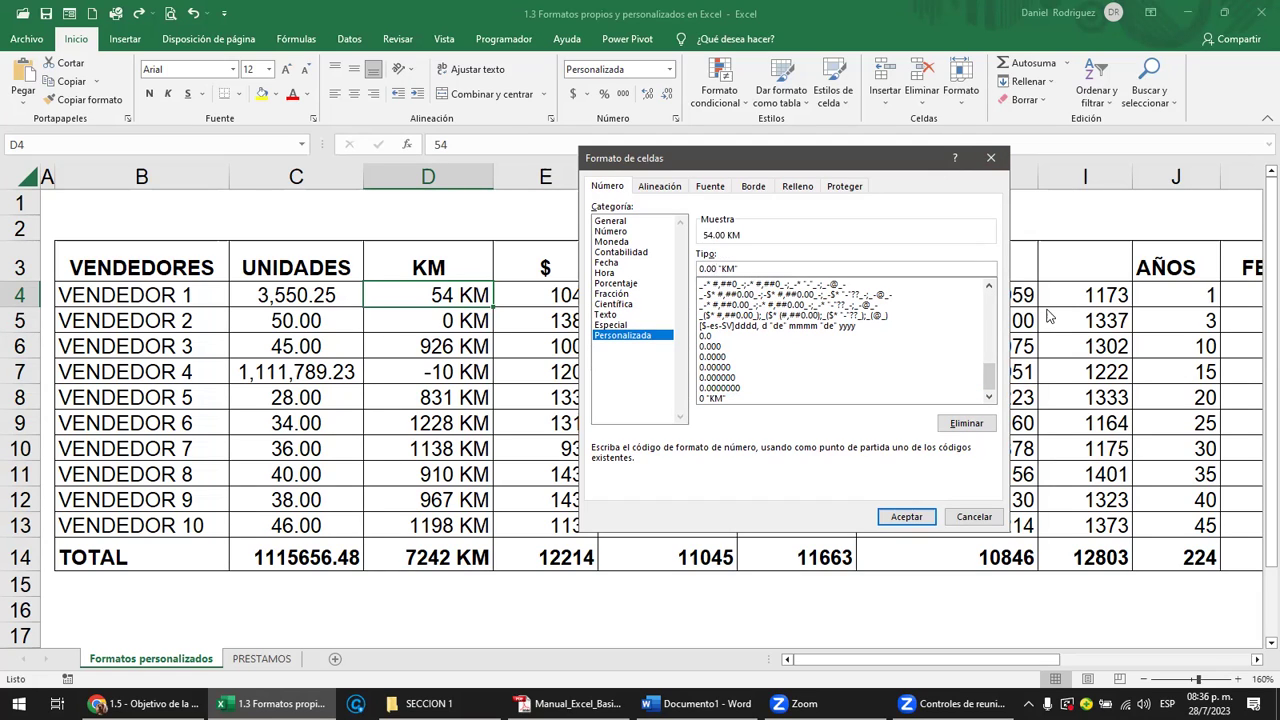
{"action": "type", "text": "0"}
{"action": "key", "text": "BackSpace"}
Step: Apply the 0.00 "KM" format to D4
{"action": "left_click", "coordinate": [906, 517]}
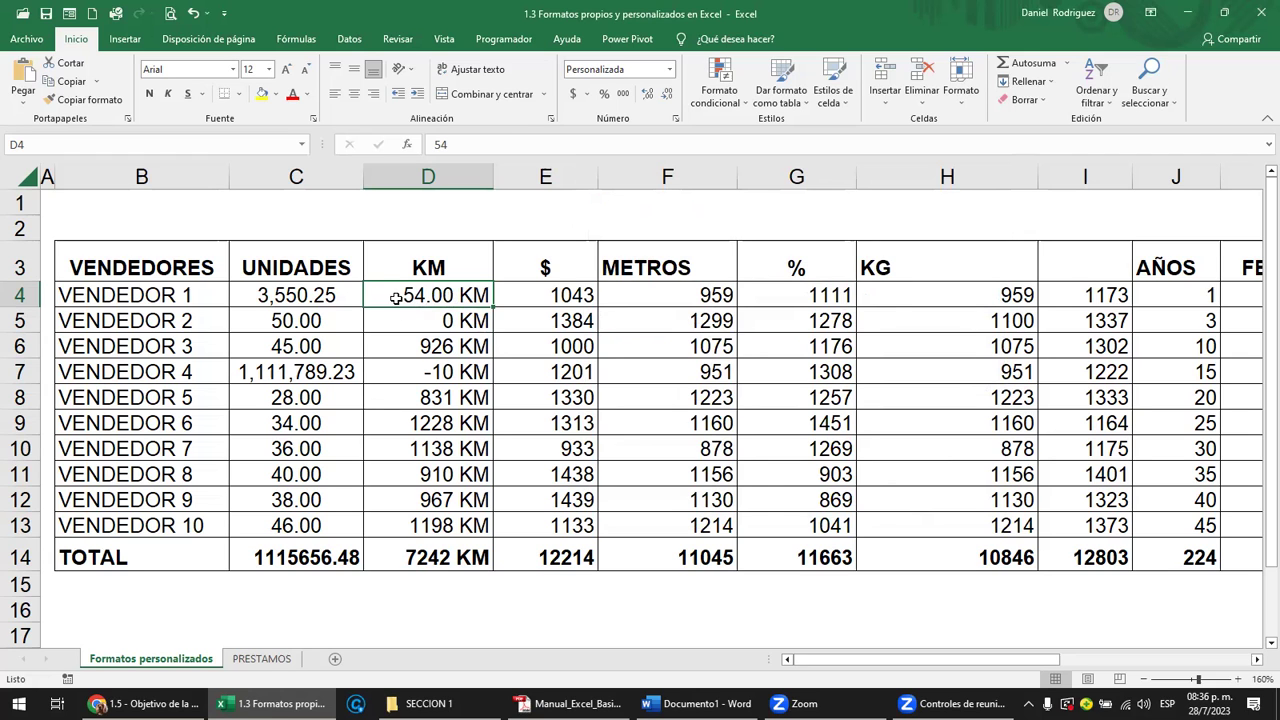
{"action": "scroll", "coordinate": [414, 303], "scroll_direction": "up", "scroll_amount": 1}
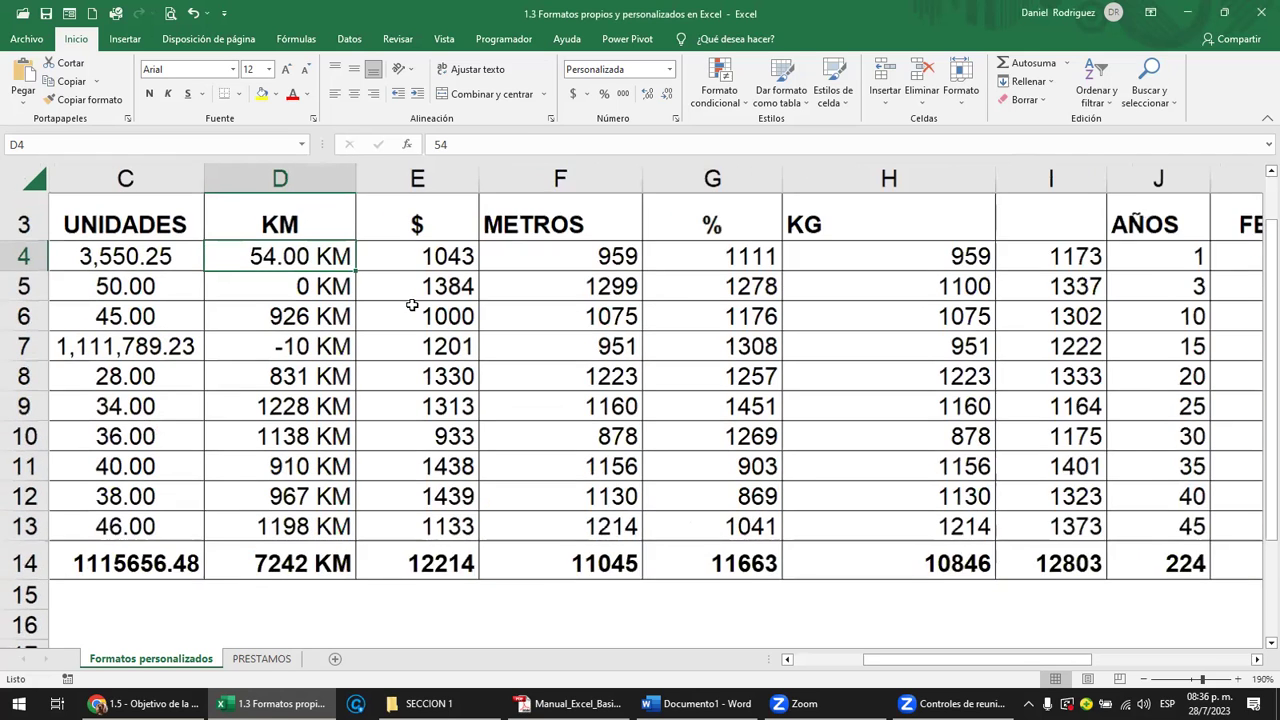
{"action": "scroll", "coordinate": [414, 303], "scroll_direction": "up", "scroll_amount": 1}
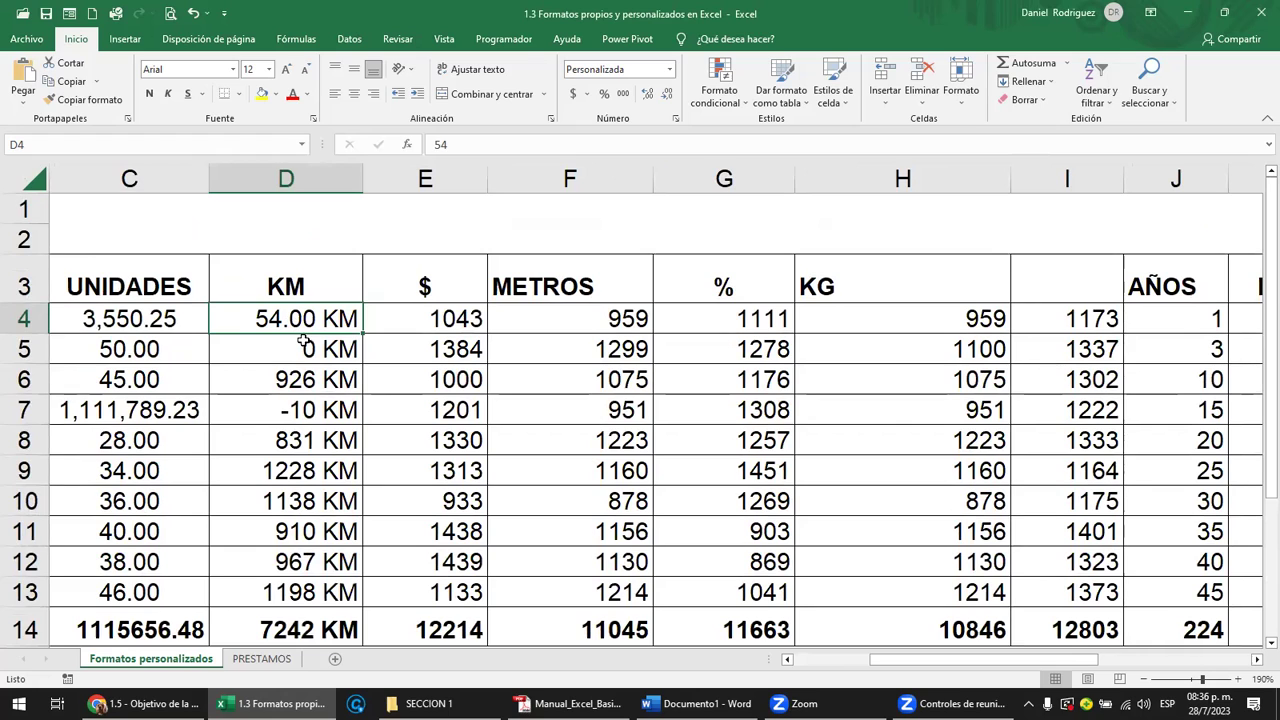
Step: Enter 10.5 in D5 and select the KM values D4:D14
{"action": "left_click", "coordinate": [311, 347]}
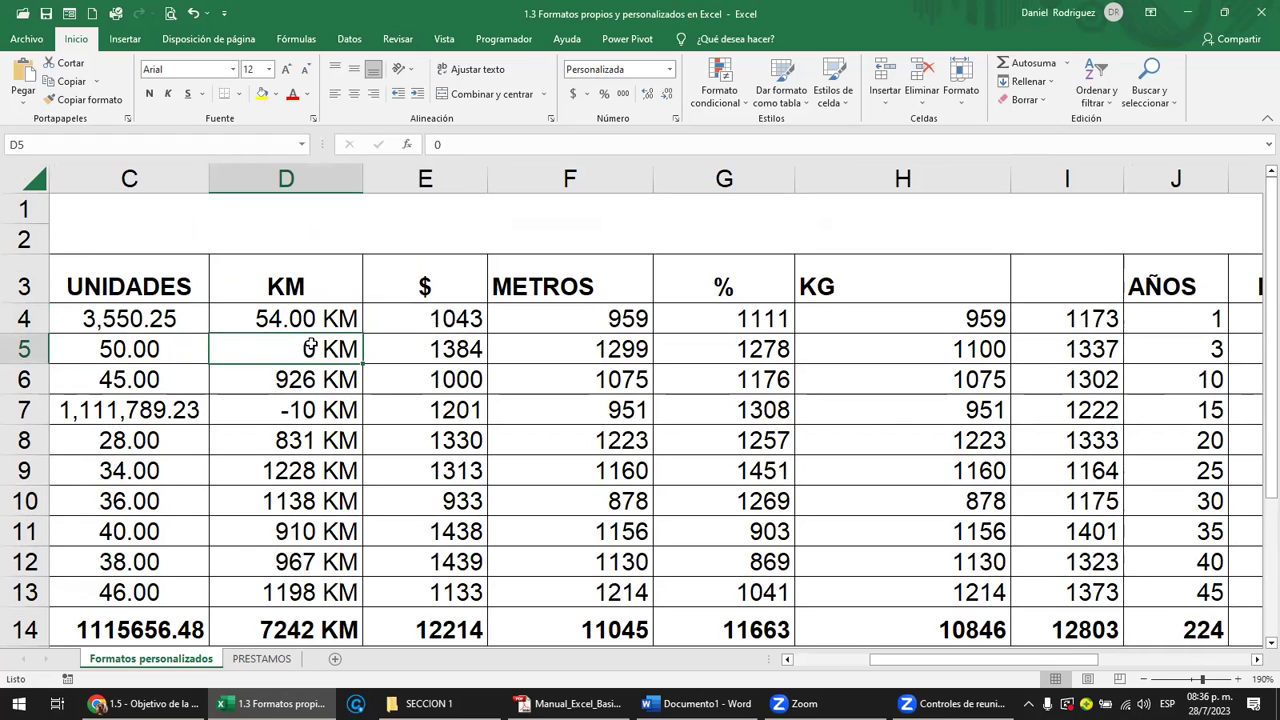
{"action": "type", "text": "10"}
{"action": "key", "text": "Return"}
{"action": "left_click", "coordinate": [311, 347]}
{"action": "type", "text": "10.50"}
{"action": "key", "text": "Return"}
{"action": "key", "text": "Up"}
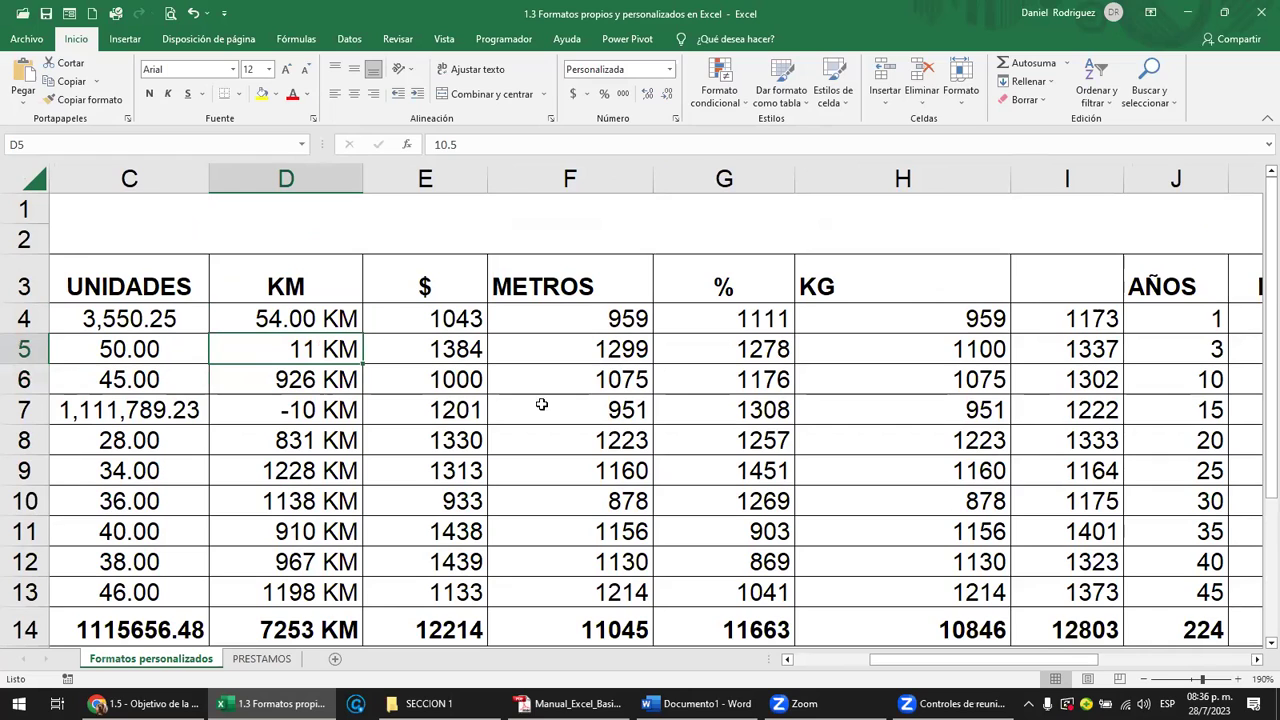
{"action": "left_click", "coordinate": [310, 317]}
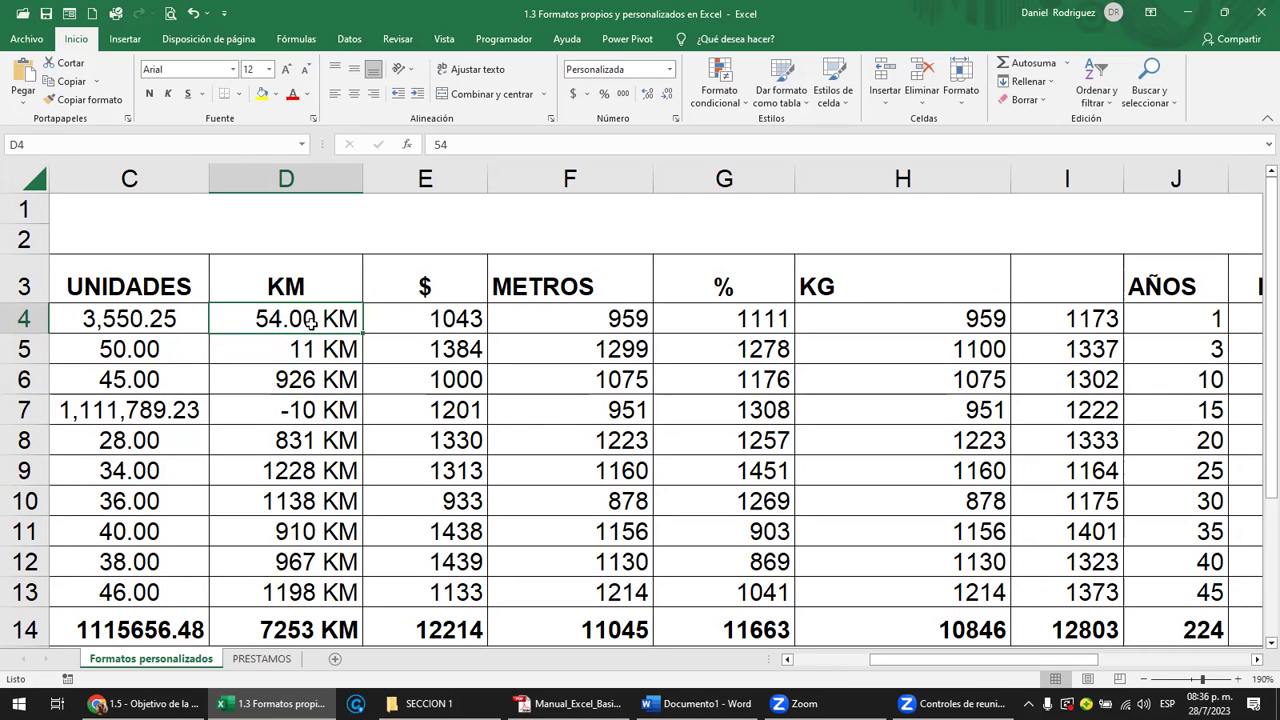
{"action": "left_click_drag", "start_coordinate": [311, 330], "coordinate": [336, 618]}
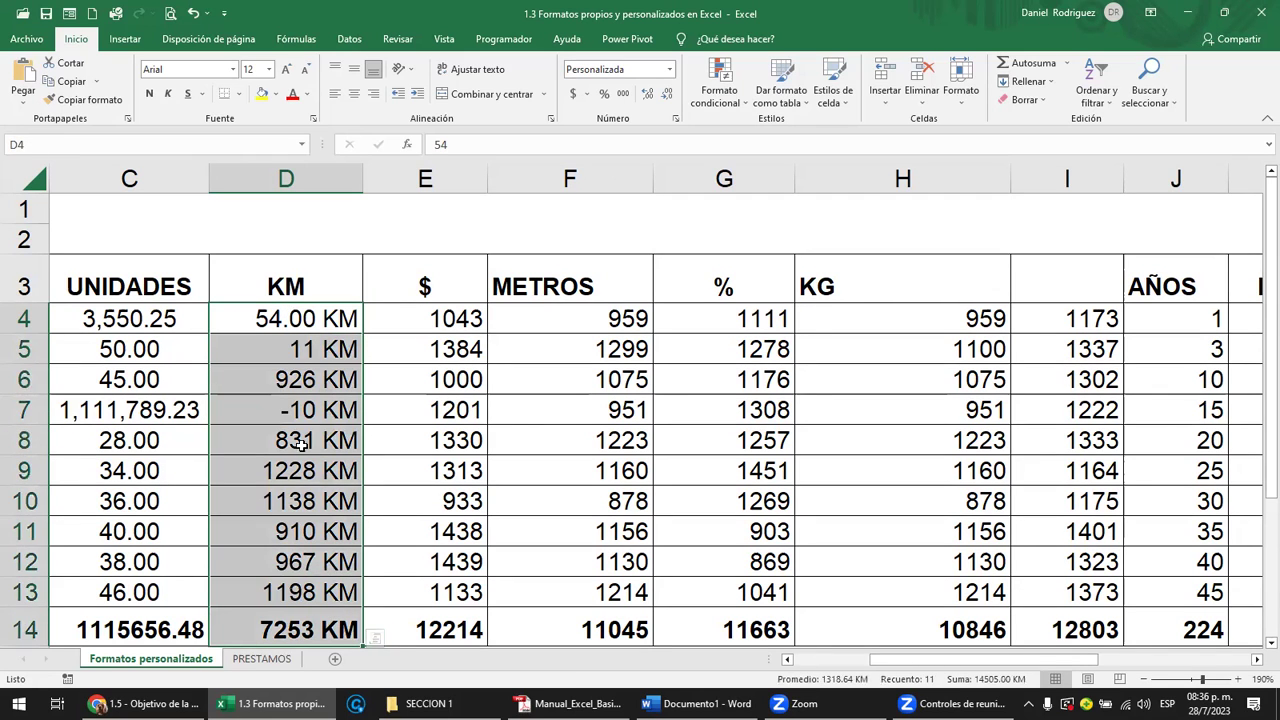
Step: Apply the custom 0.00 "KM" code to D4:D14 and check the values in D7 and D4
{"action": "left_click", "coordinate": [677, 121]}
{"action": "left_click", "coordinate": [631, 337]}
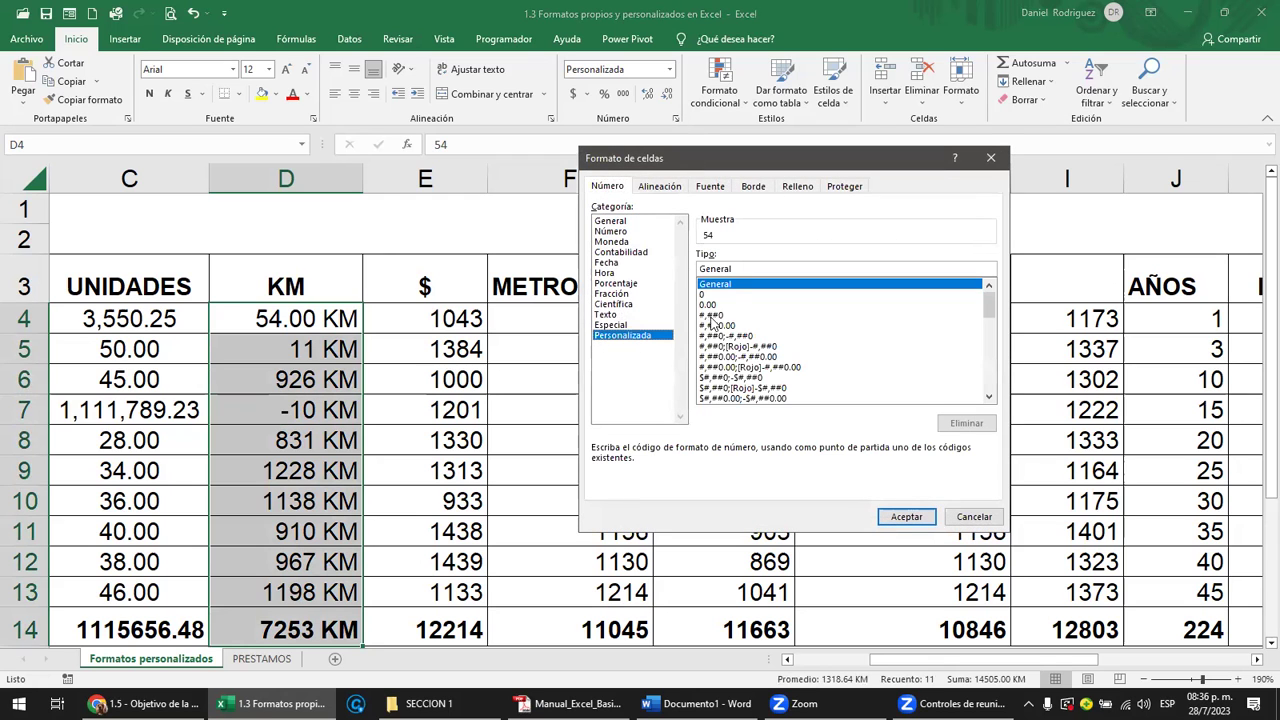
{"action": "left_click_drag", "start_coordinate": [988, 306], "coordinate": [988, 378]}
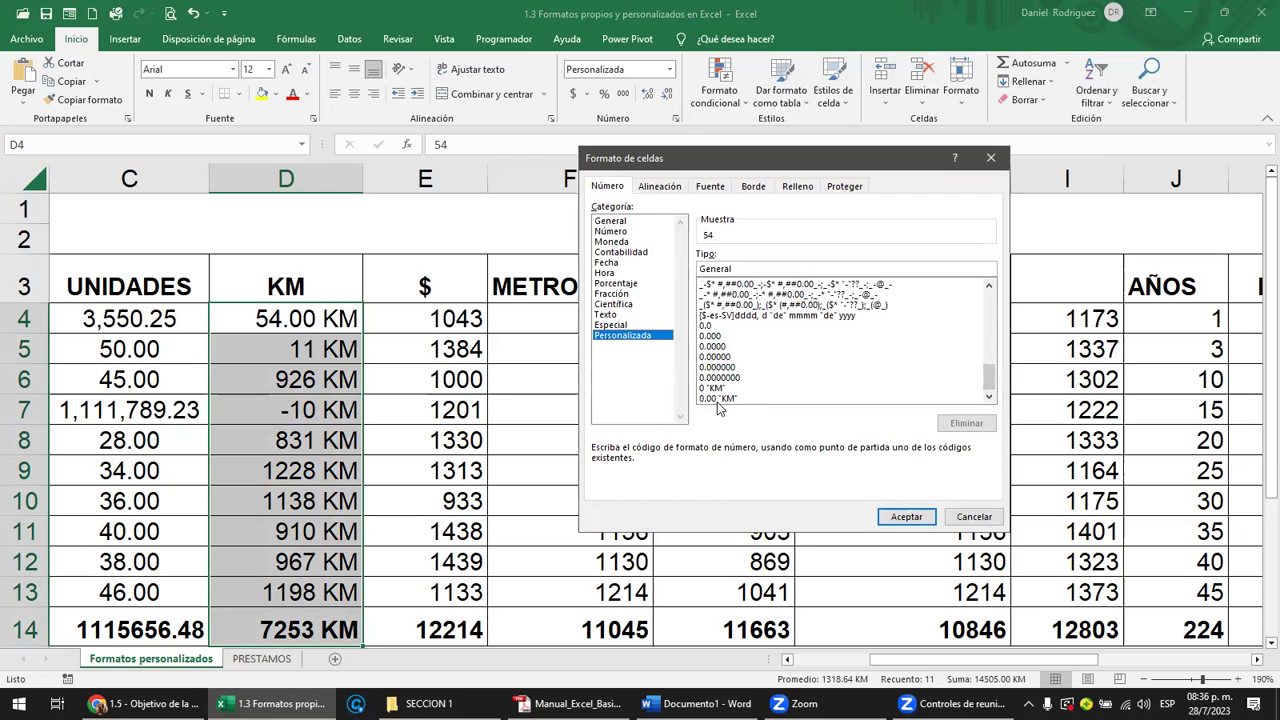
{"action": "left_click", "coordinate": [714, 399]}
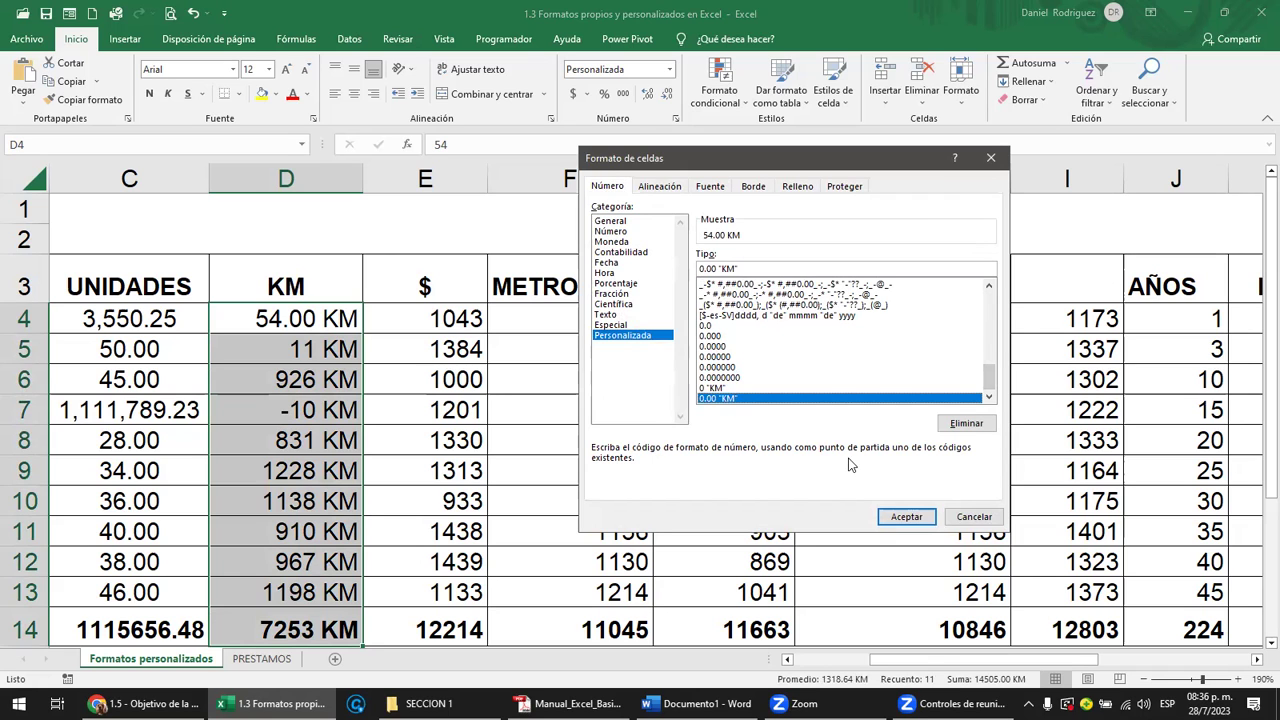
{"action": "left_click", "coordinate": [903, 516]}
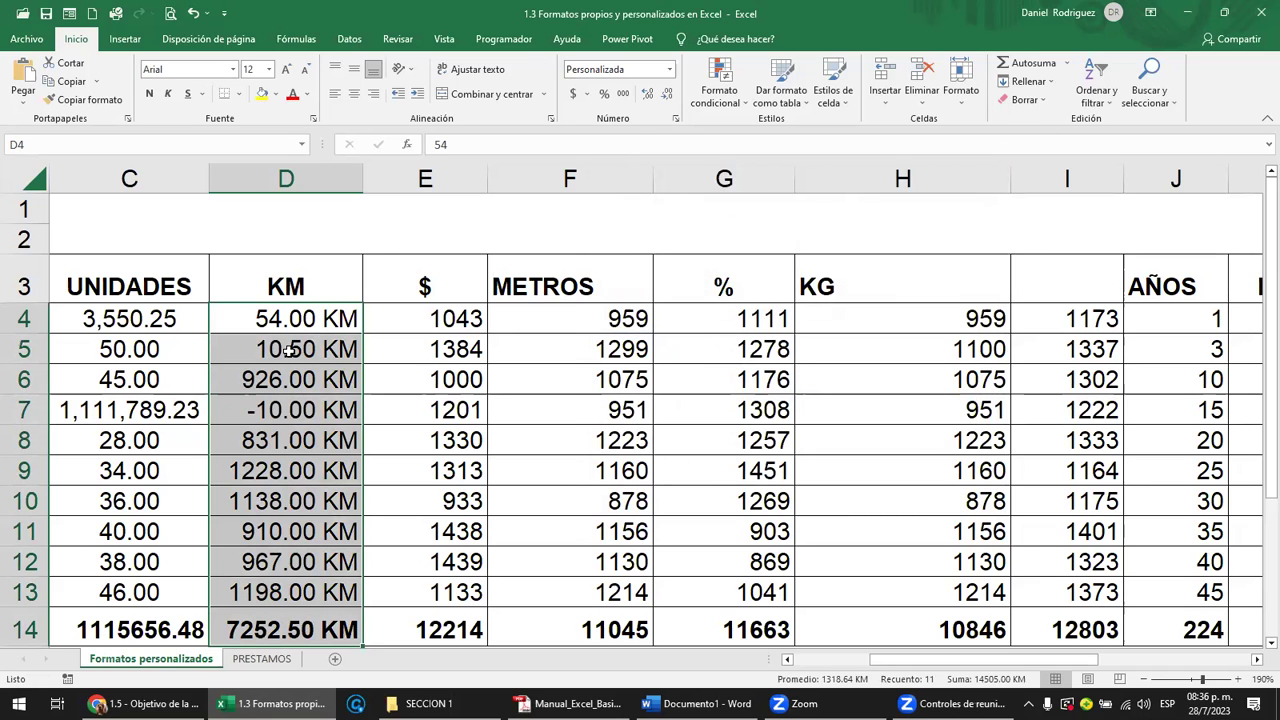
{"action": "left_click", "coordinate": [293, 413]}
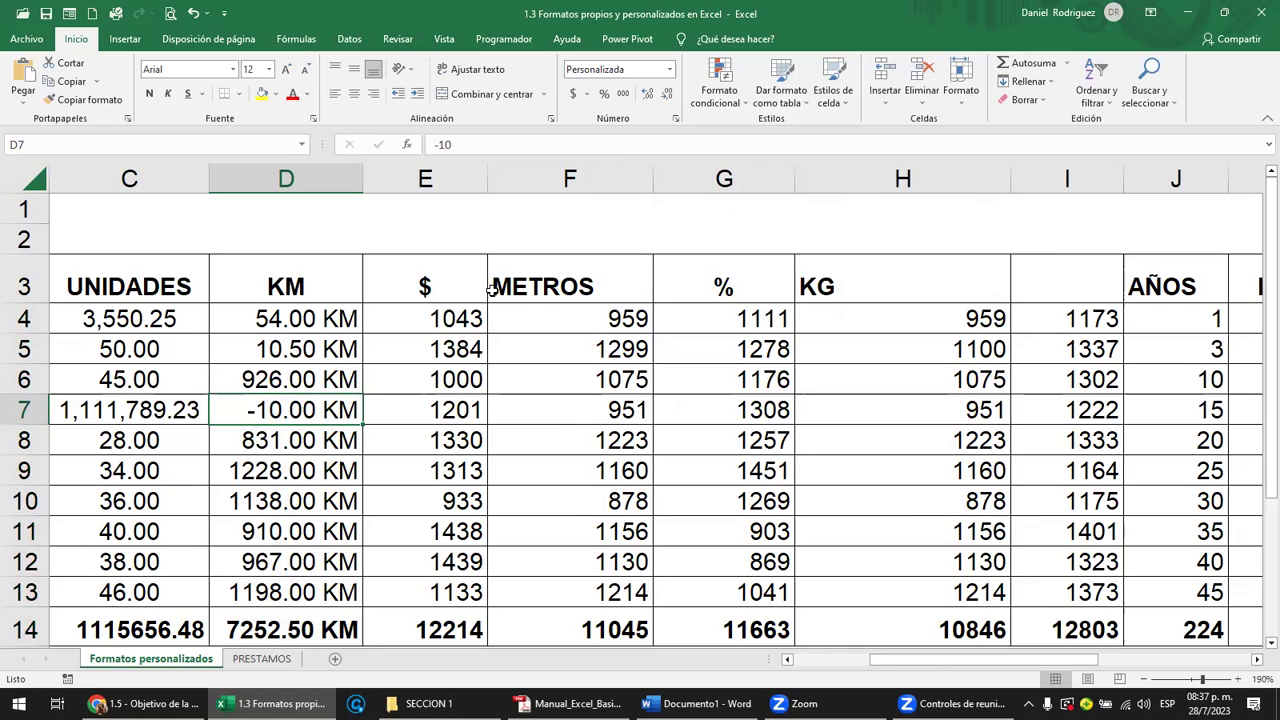
{"action": "left_click", "coordinate": [340, 330]}
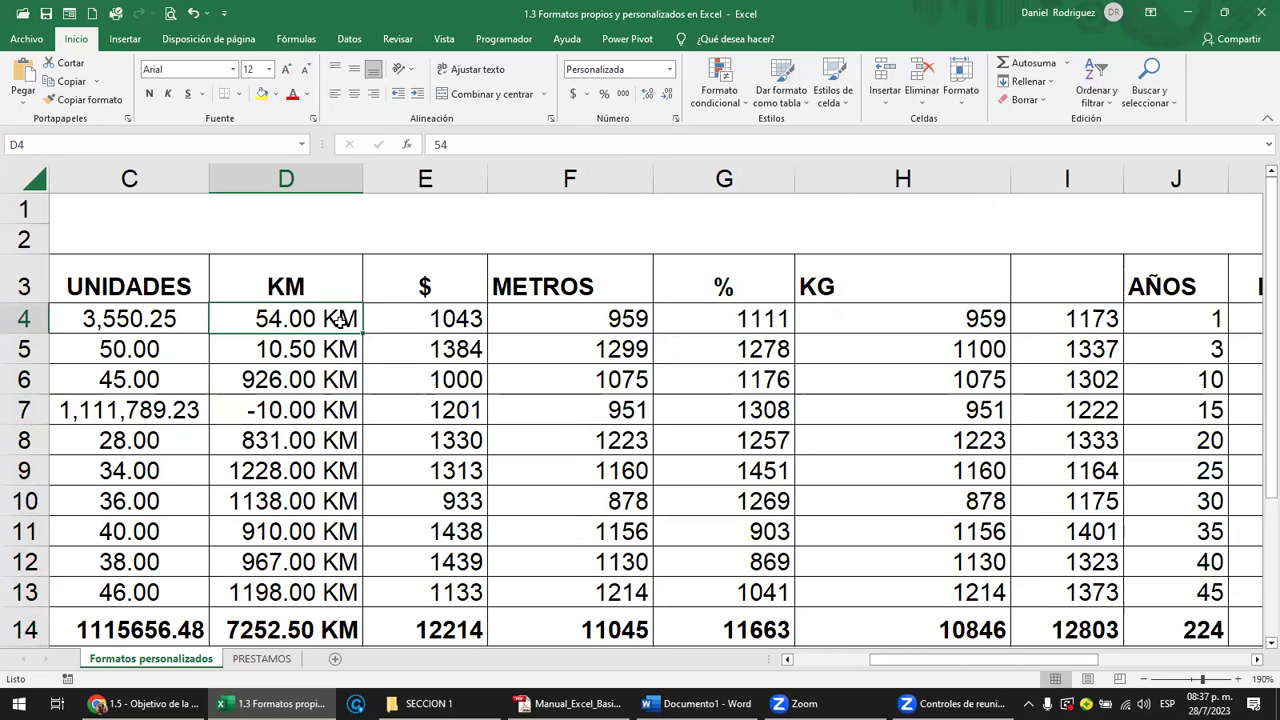
{"action": "left_click", "coordinate": [440, 326]}
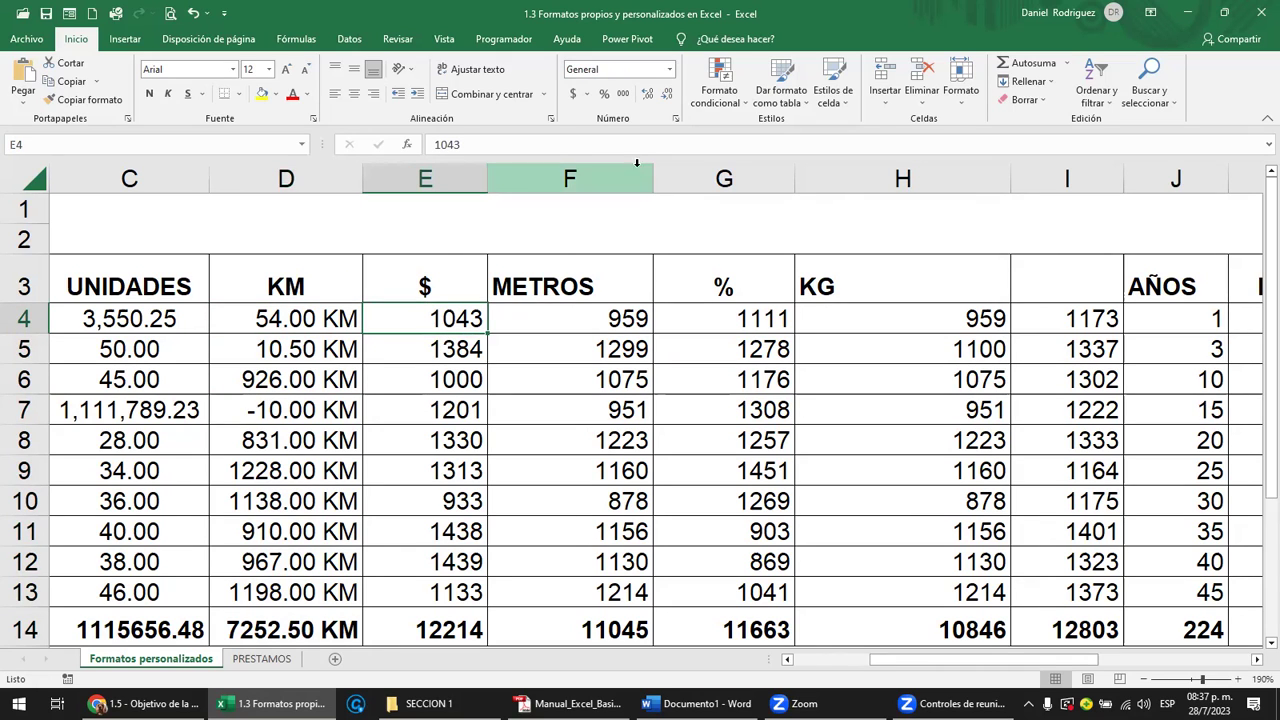
{"action": "left_click", "coordinate": [669, 69]}
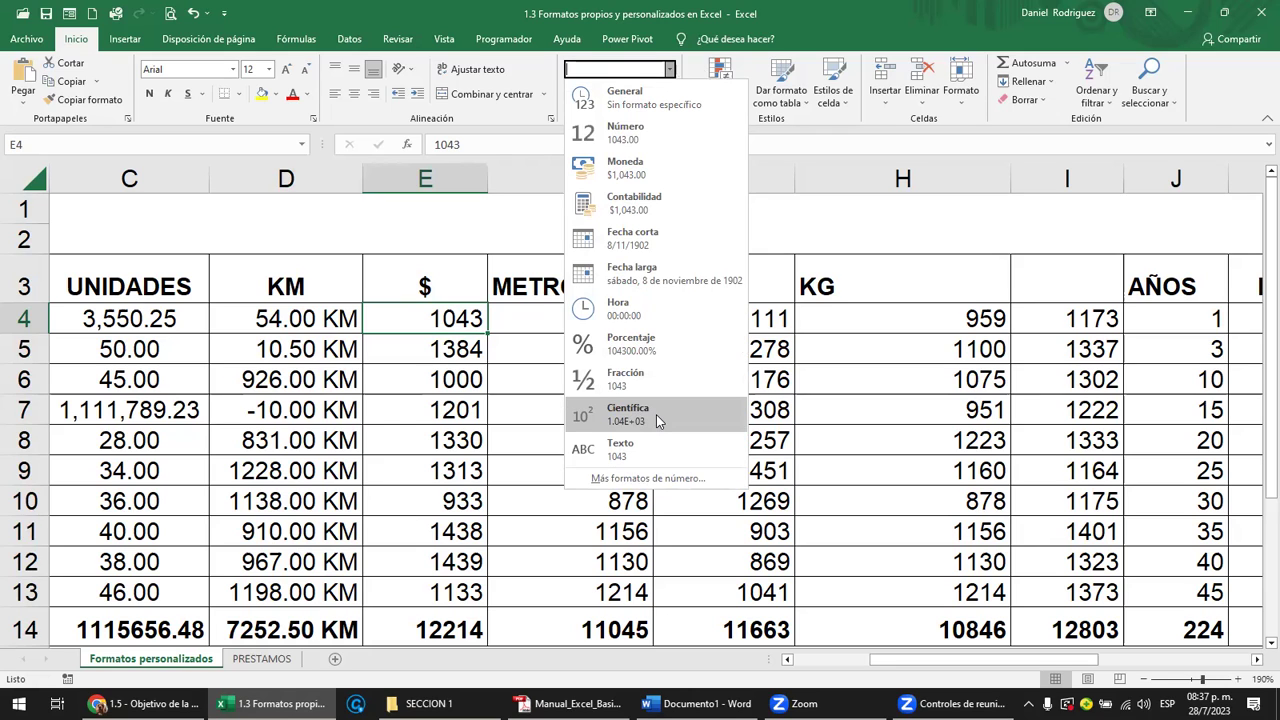
{"action": "left_click", "coordinate": [658, 480]}
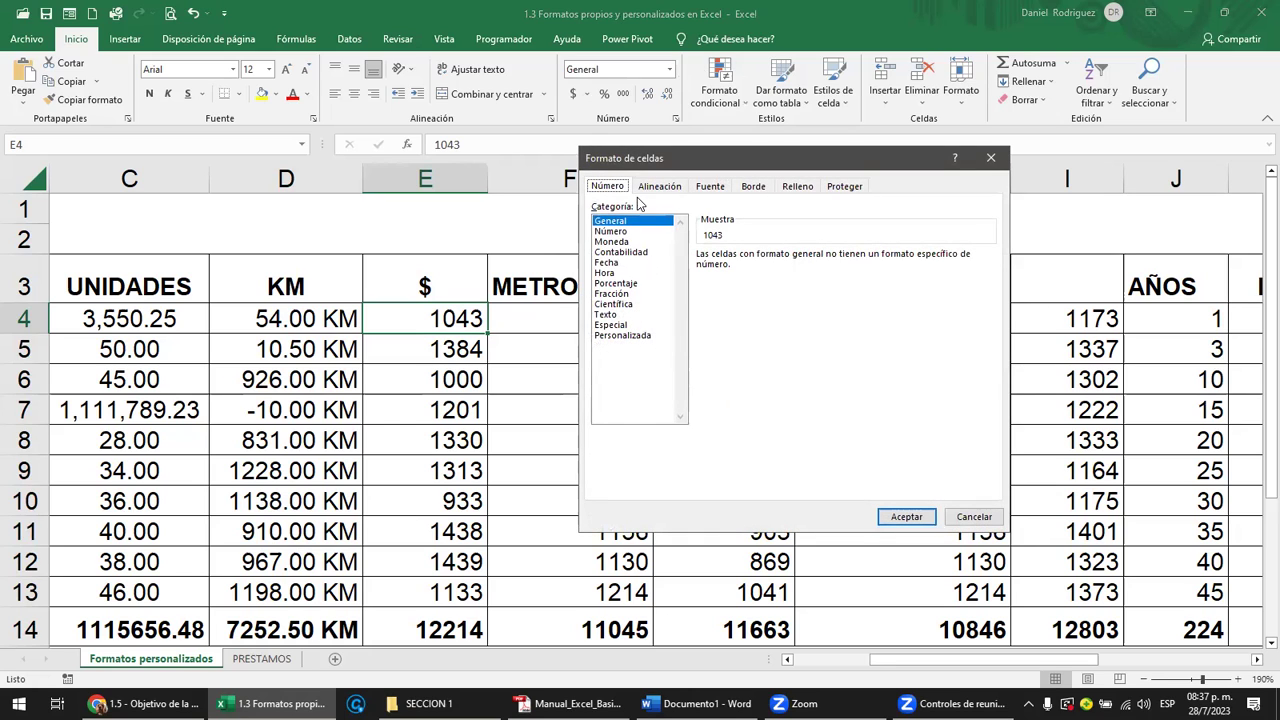
{"action": "left_click", "coordinate": [630, 336]}
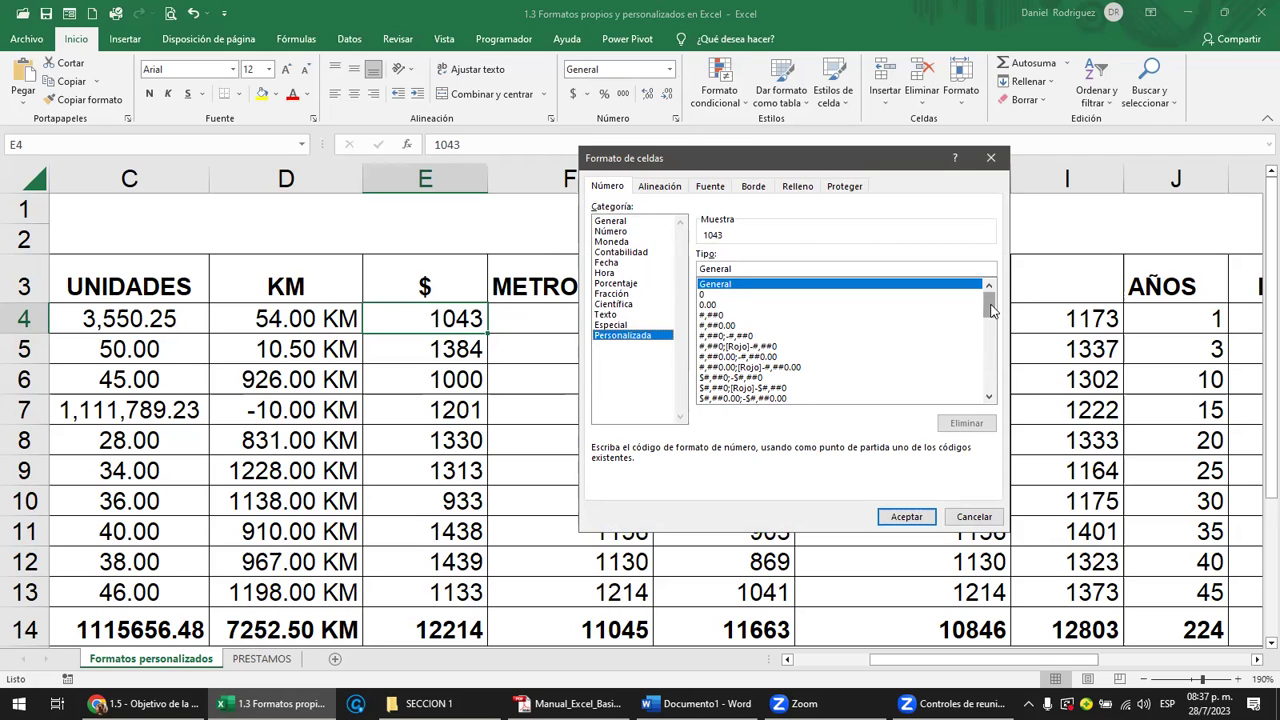
{"action": "left_click_drag", "start_coordinate": [992, 311], "coordinate": [996, 388]}
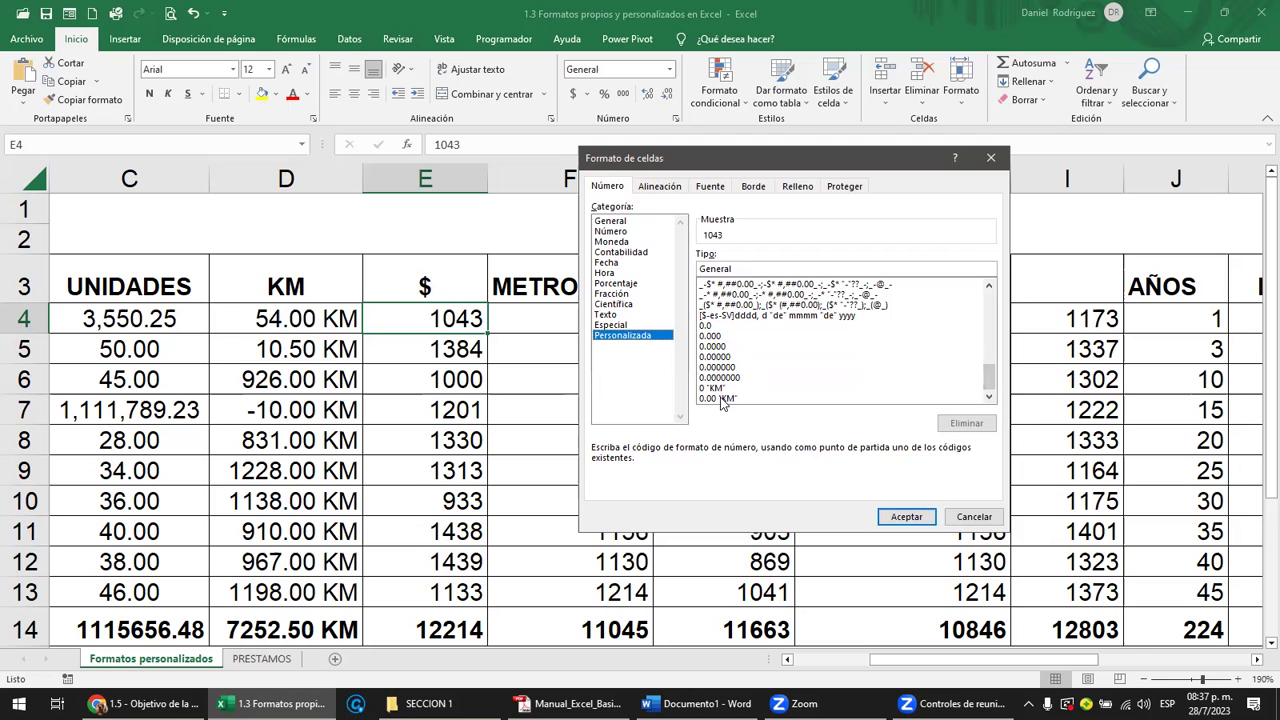
{"action": "left_click", "coordinate": [722, 399]}
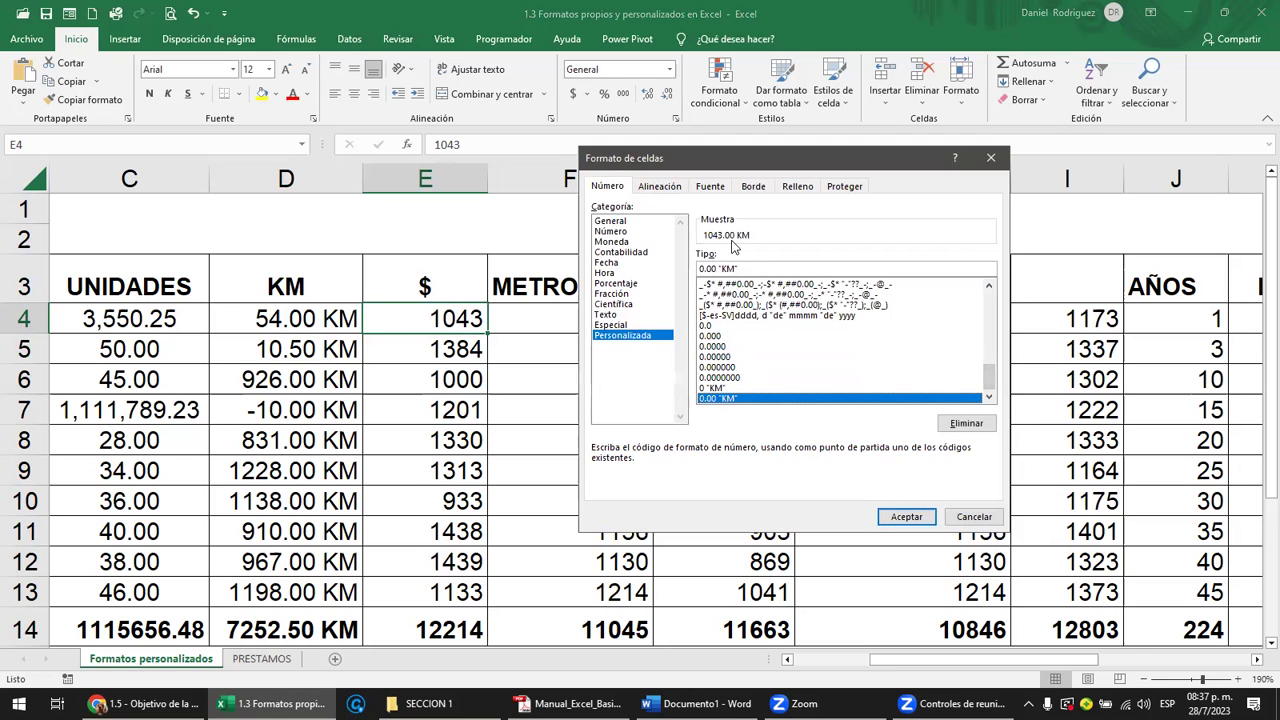
{"action": "left_click", "coordinate": [906, 516]}
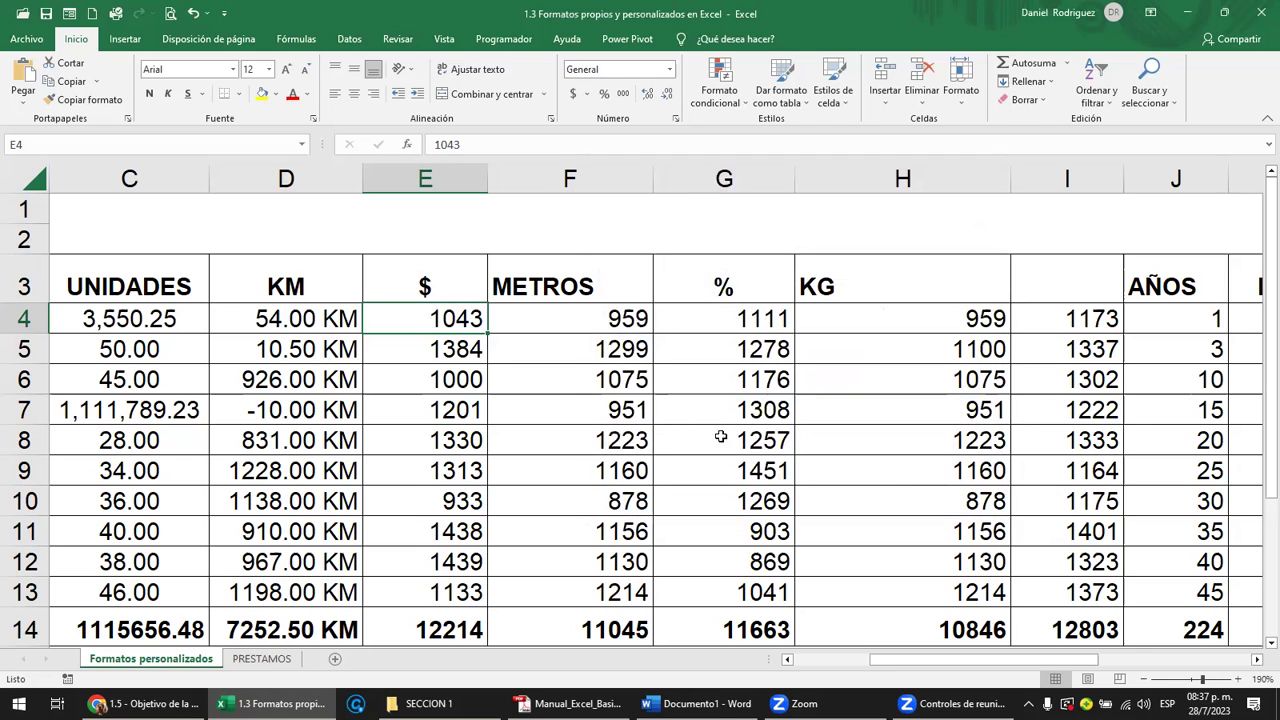
{"action": "left_click", "coordinate": [553, 375]}
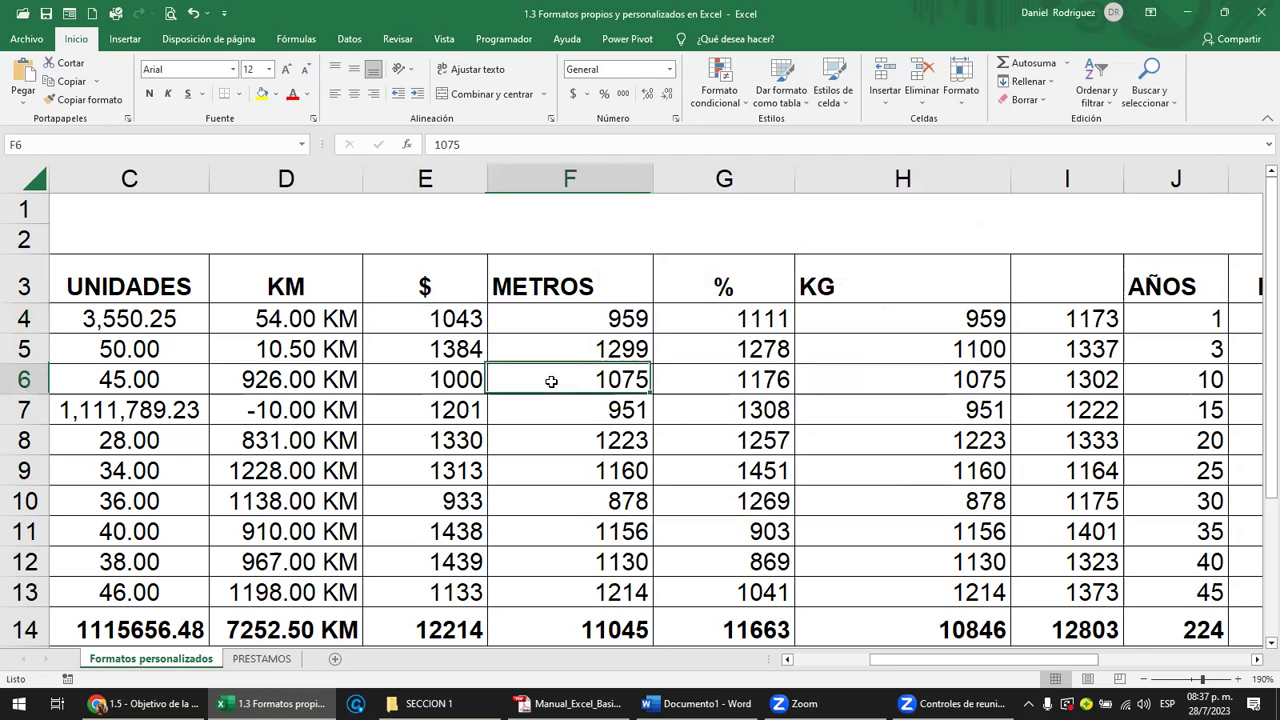
Step: Format the $ values E4:E13 as Moneda currency and widen column E
{"action": "left_click", "coordinate": [422, 276]}
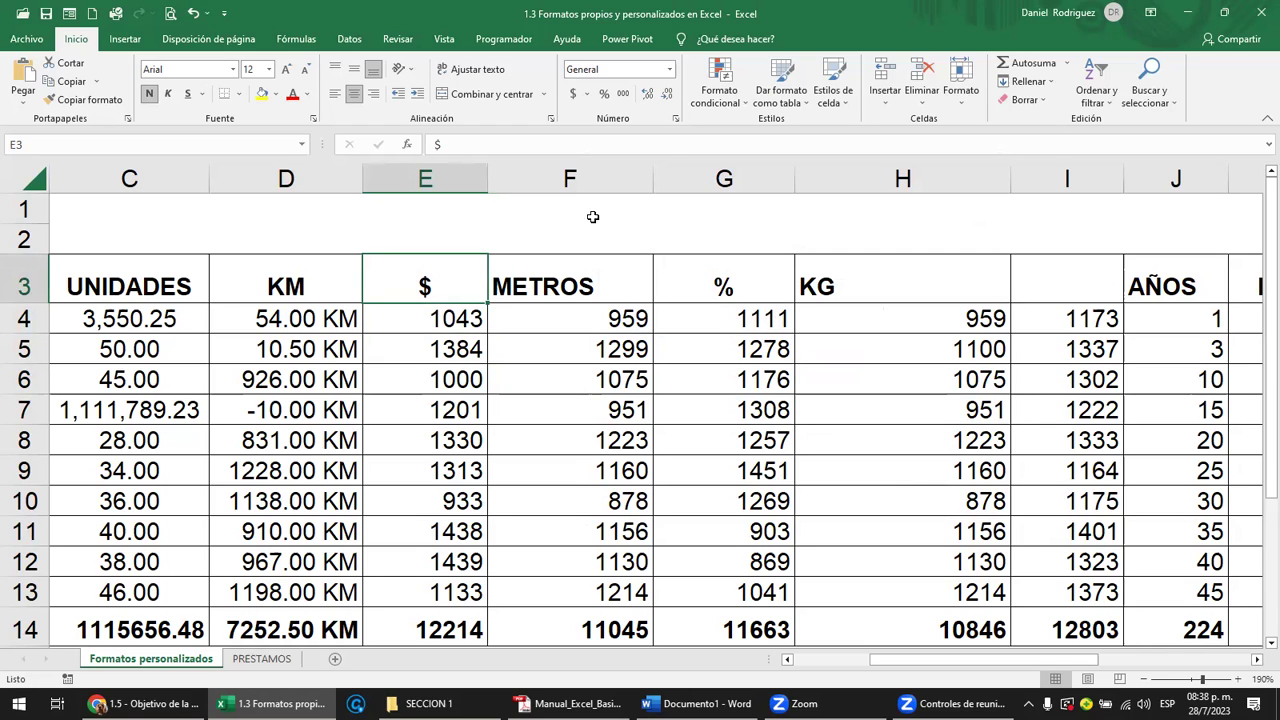
{"action": "left_click", "coordinate": [669, 70]}
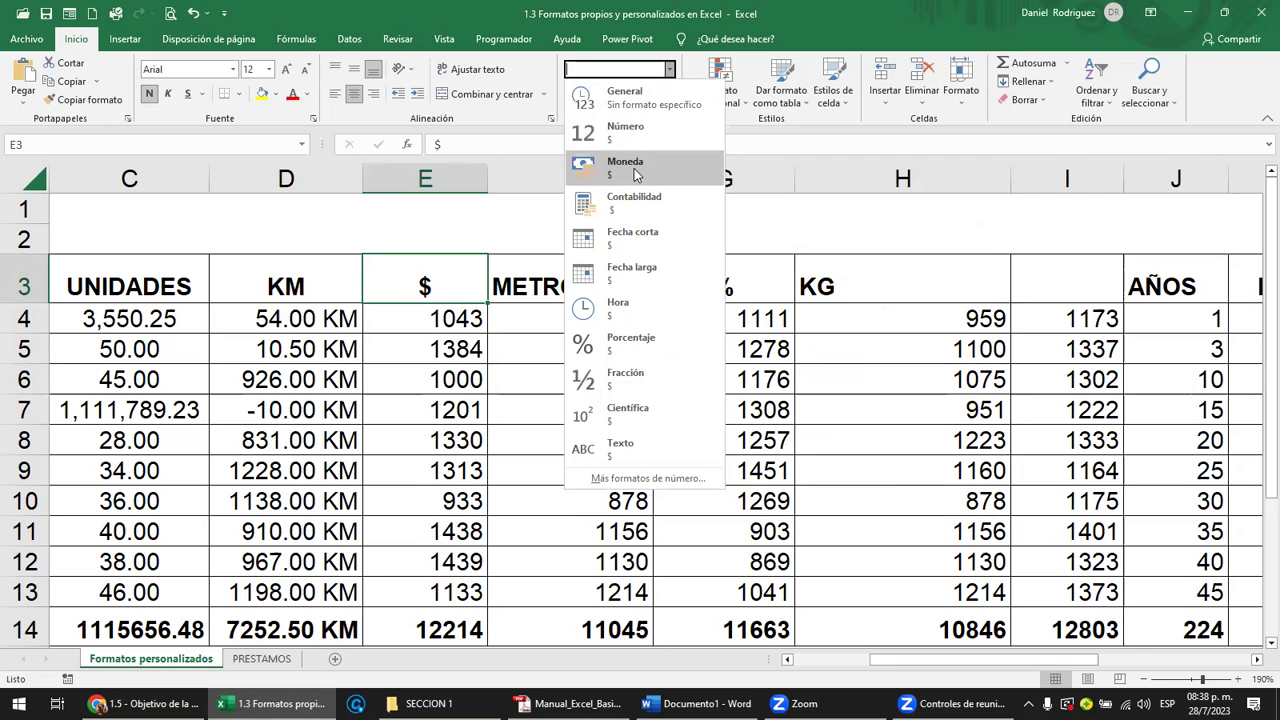
{"action": "left_click", "coordinate": [437, 318]}
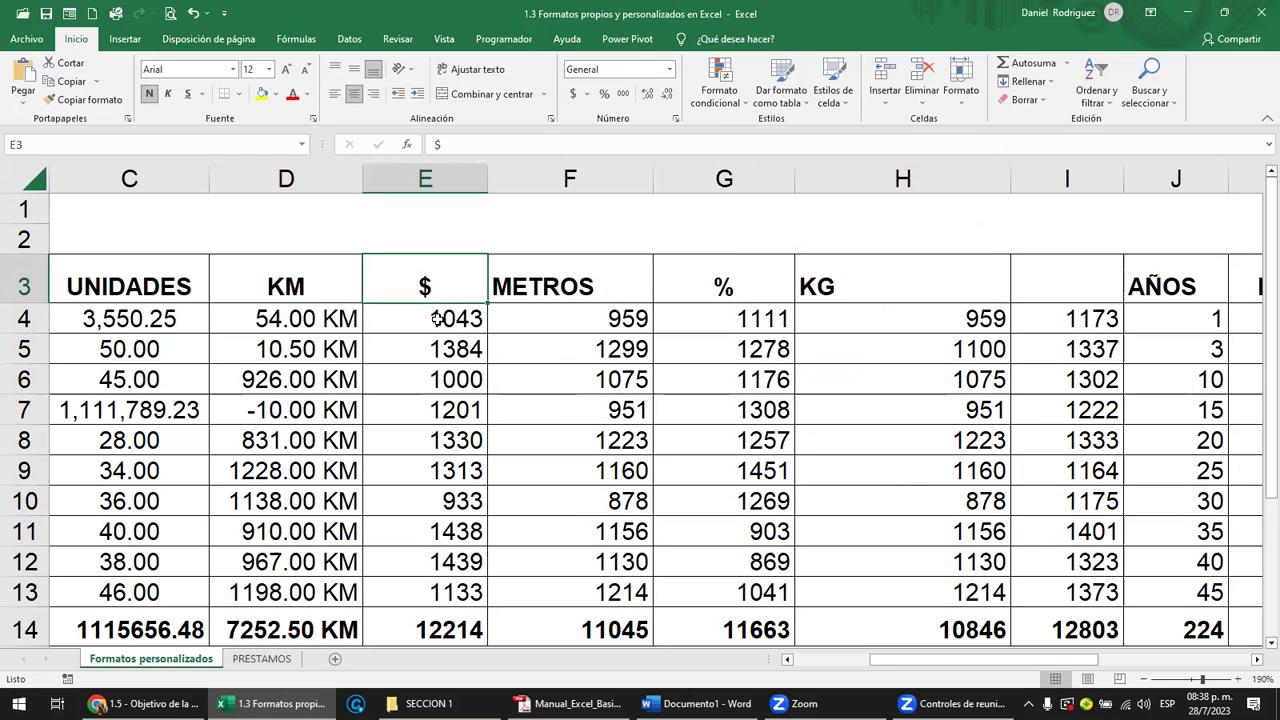
{"action": "left_click_drag", "start_coordinate": [437, 318], "coordinate": [450, 594]}
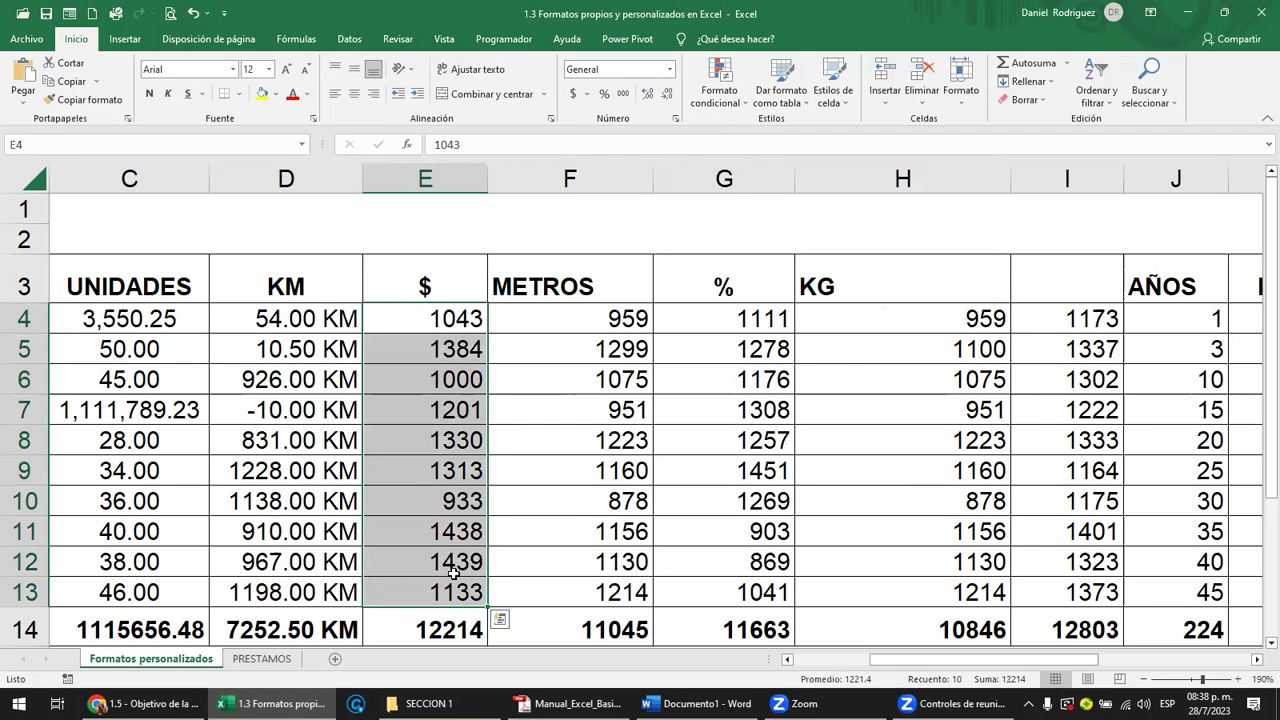
{"action": "left_click", "coordinate": [670, 70]}
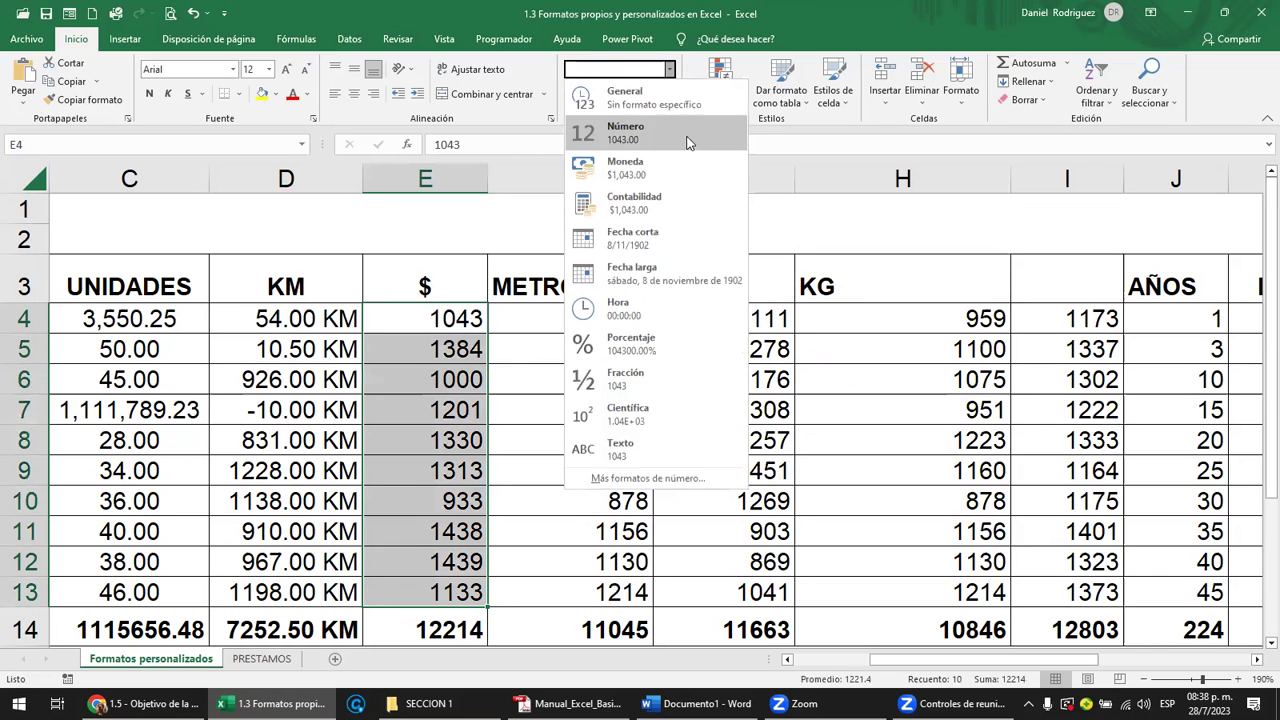
{"action": "left_click", "coordinate": [650, 172]}
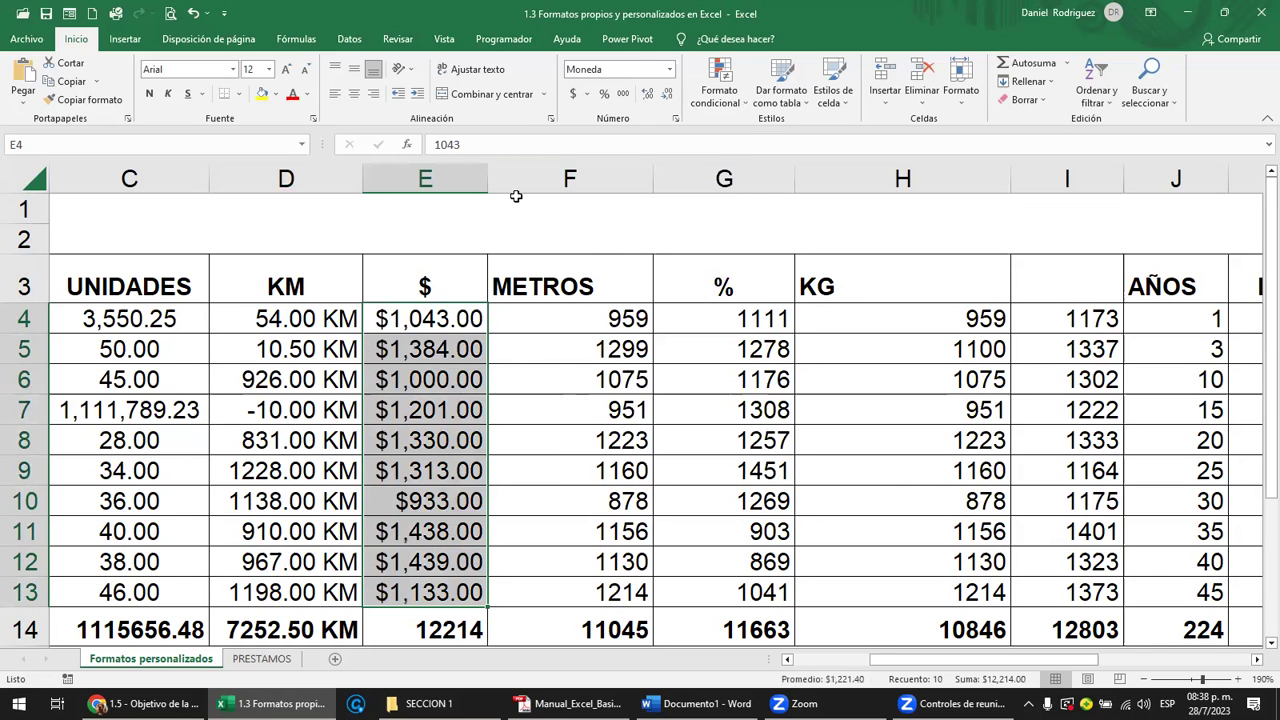
{"action": "left_click_drag", "start_coordinate": [487, 178], "coordinate": [627, 194]}
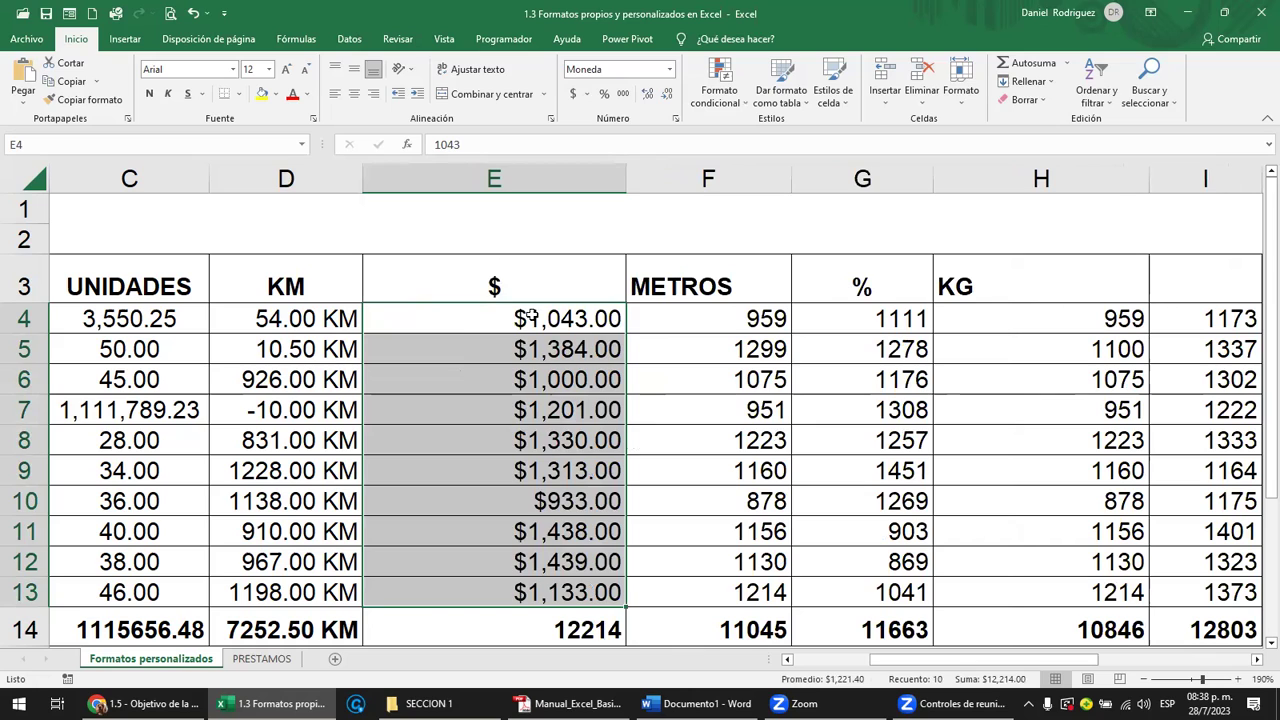
{"action": "left_click", "coordinate": [533, 316]}
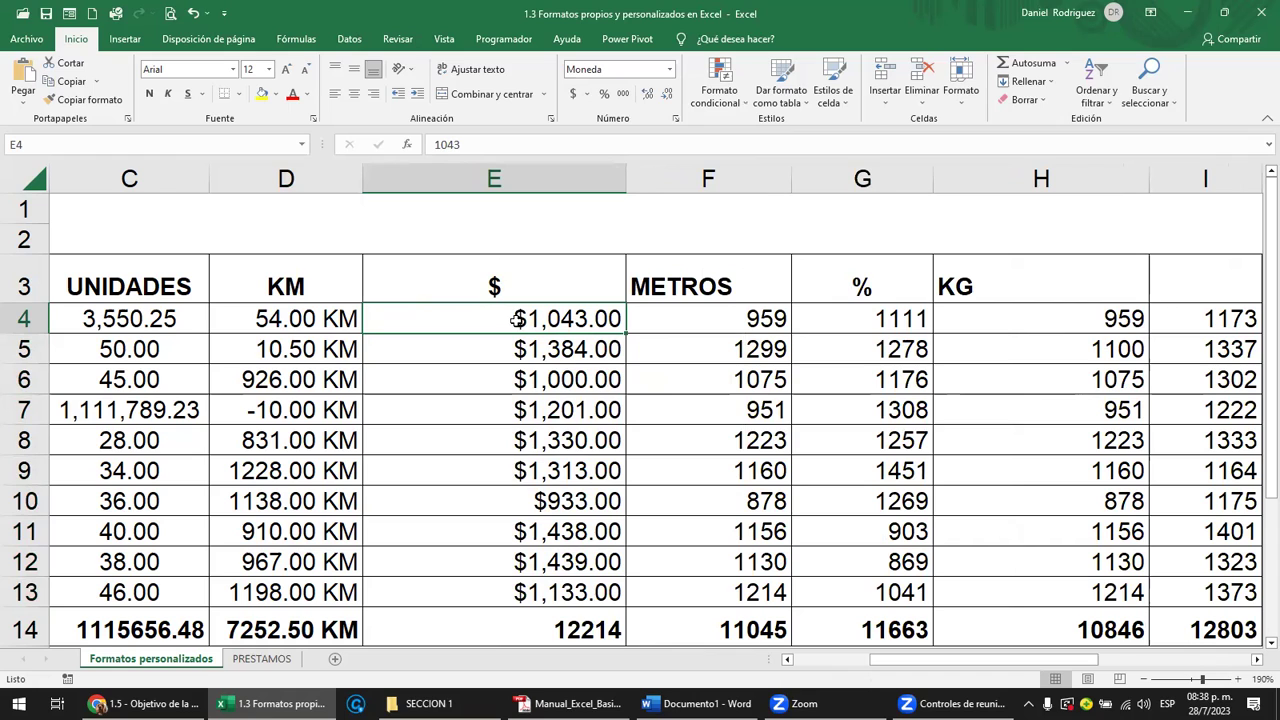
{"action": "left_click_drag", "start_coordinate": [519, 319], "coordinate": [572, 630]}
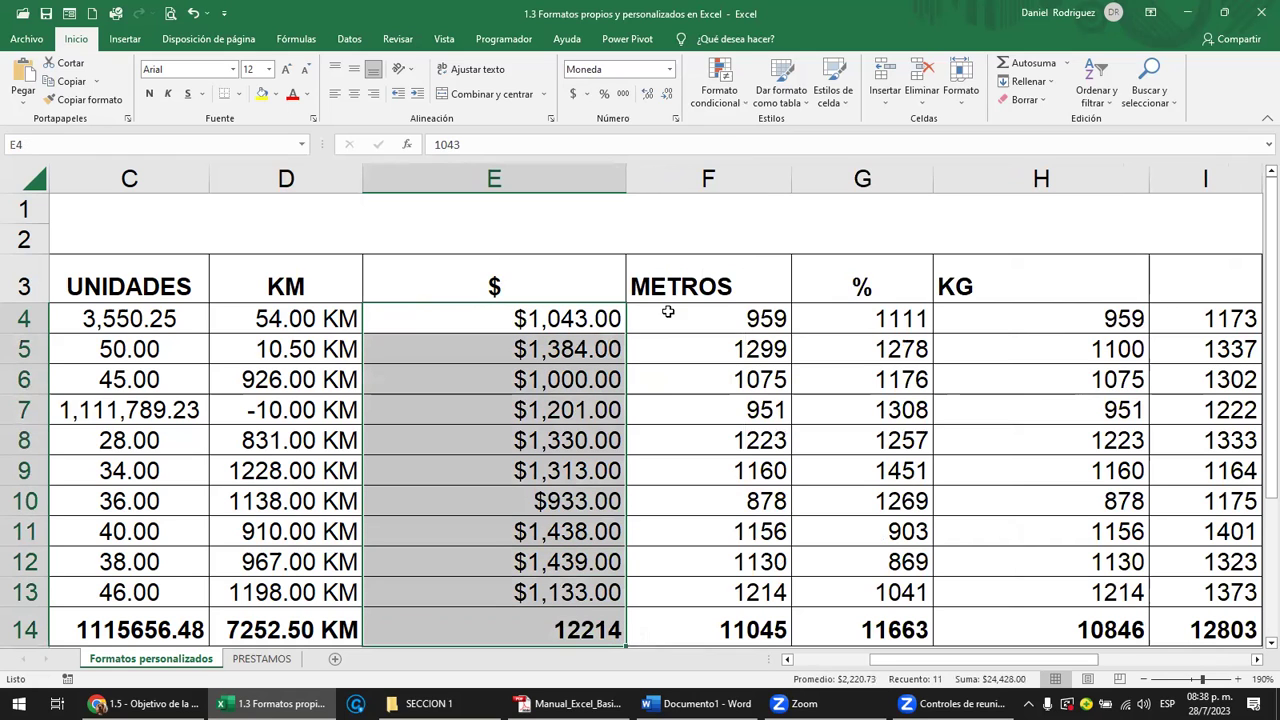
Step: Try the accounting format on E4:E14, then switch back to currency
{"action": "left_click", "coordinate": [670, 70]}
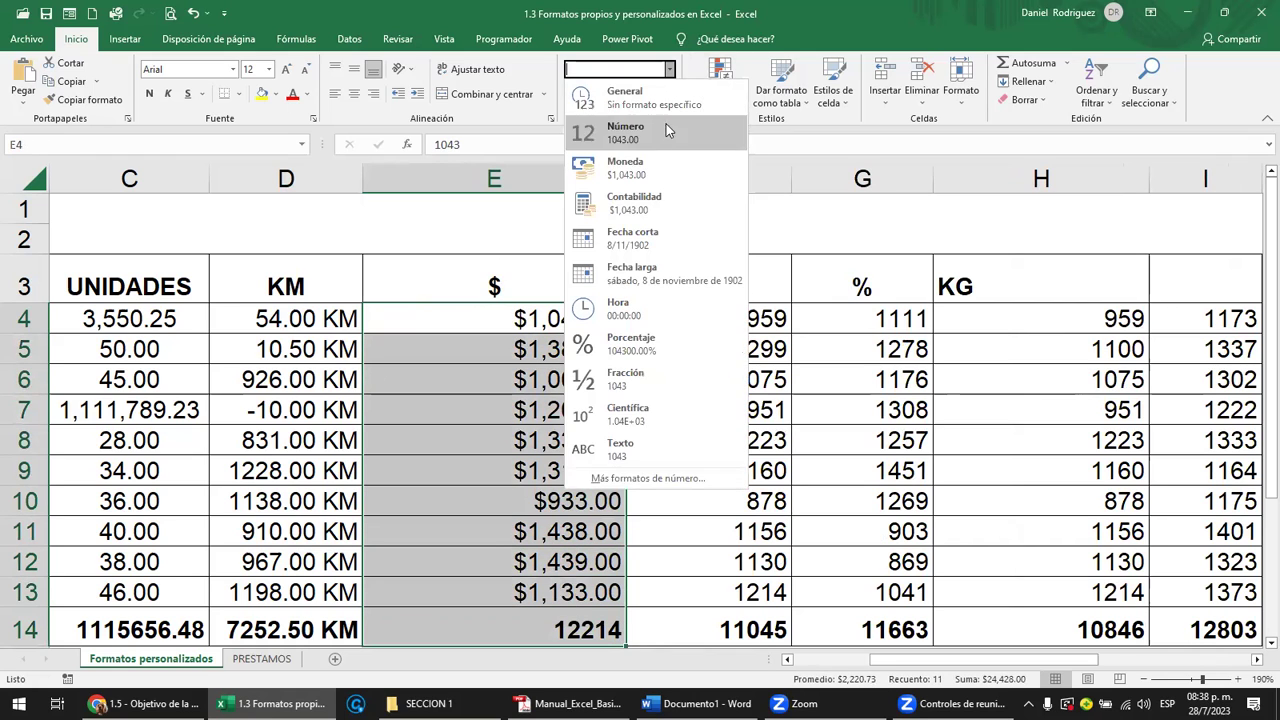
{"action": "left_click", "coordinate": [641, 207]}
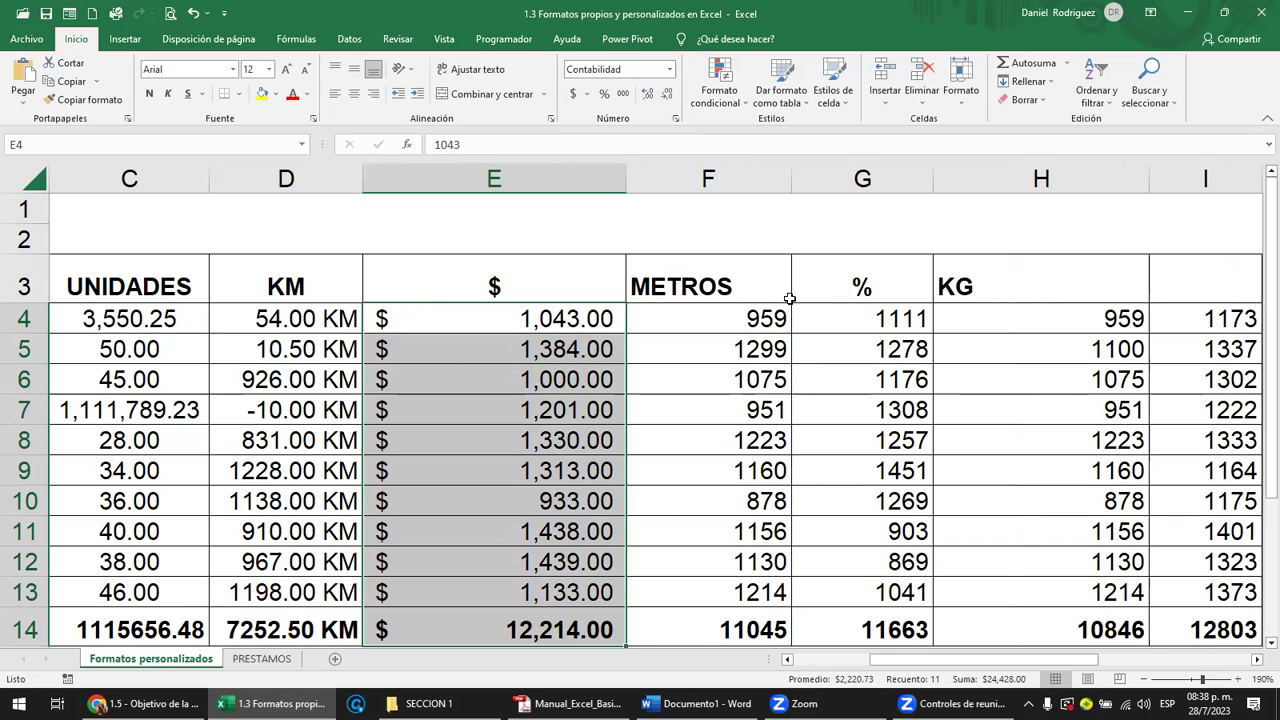
{"action": "left_click", "coordinate": [669, 70]}
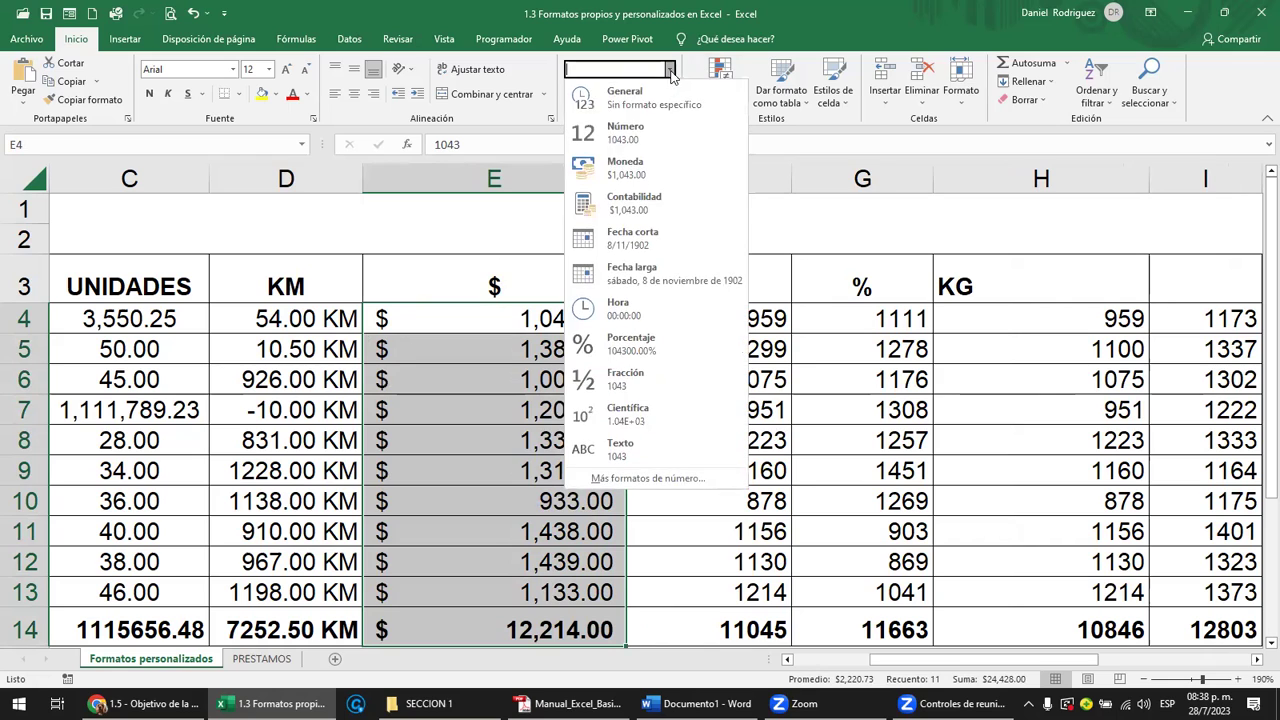
{"action": "left_click", "coordinate": [640, 167]}
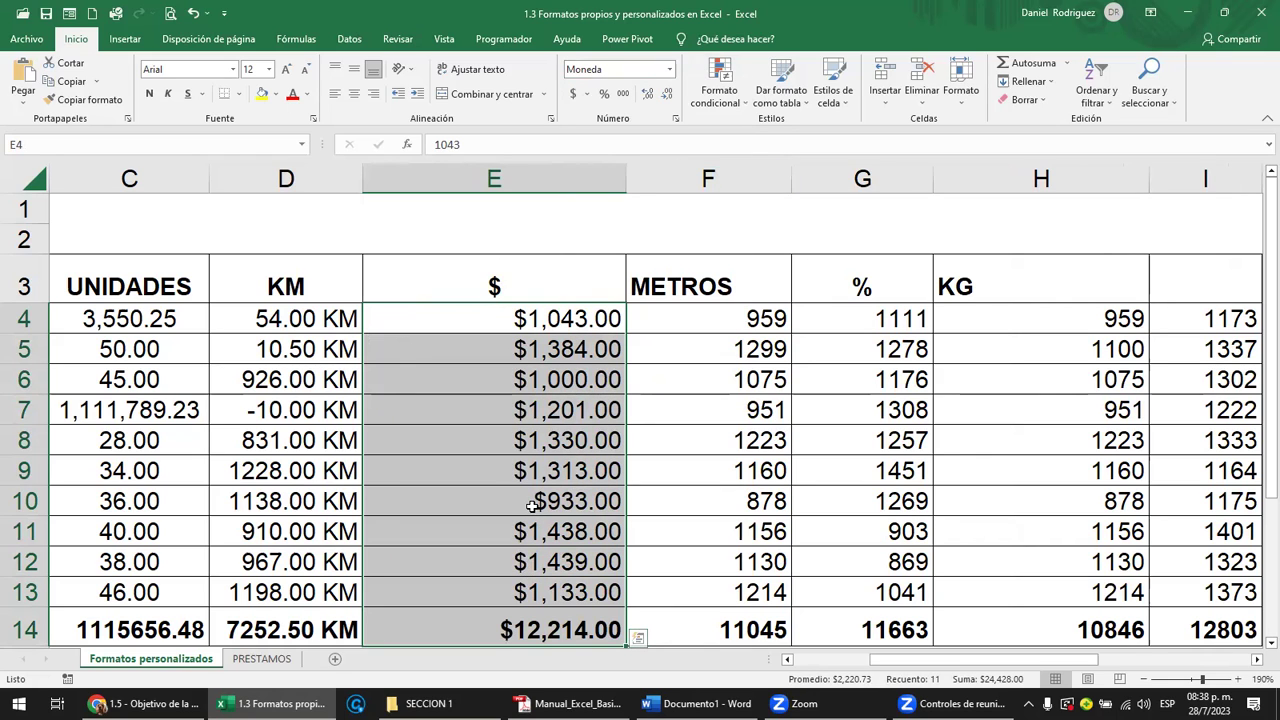
{"action": "left_click", "coordinate": [549, 318]}
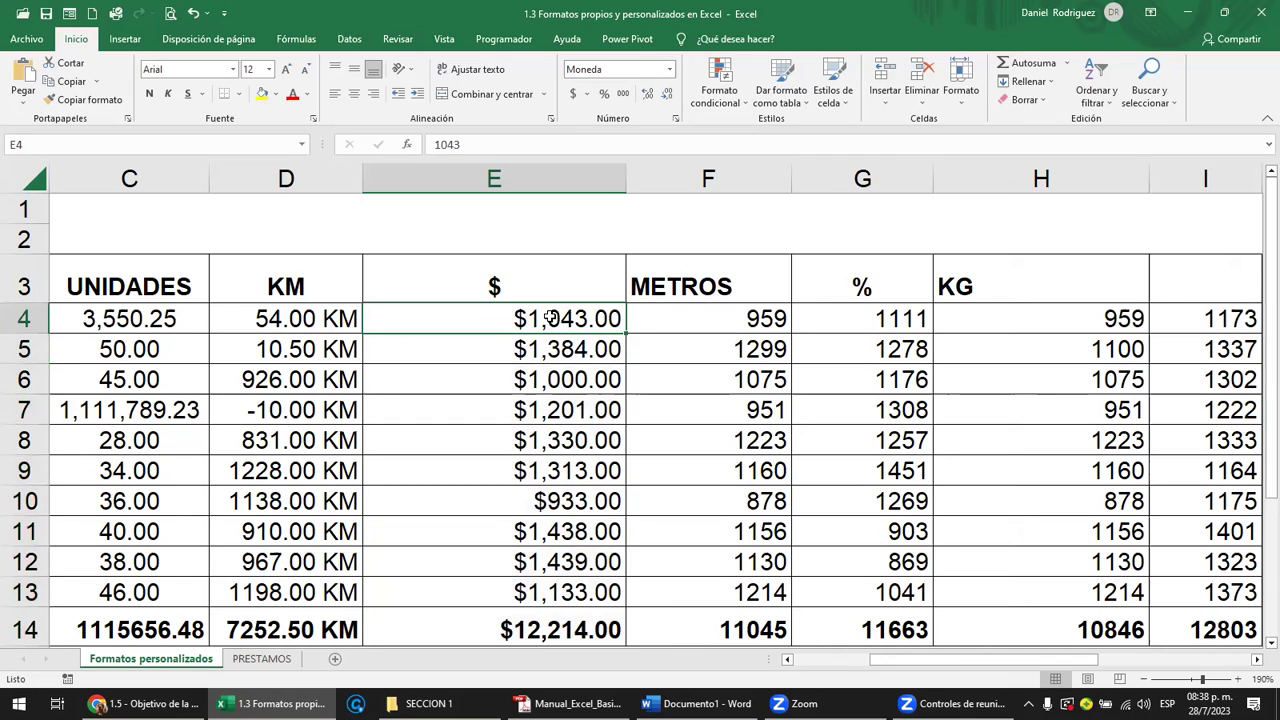
{"action": "key", "text": "ctrl+shift+Down"}
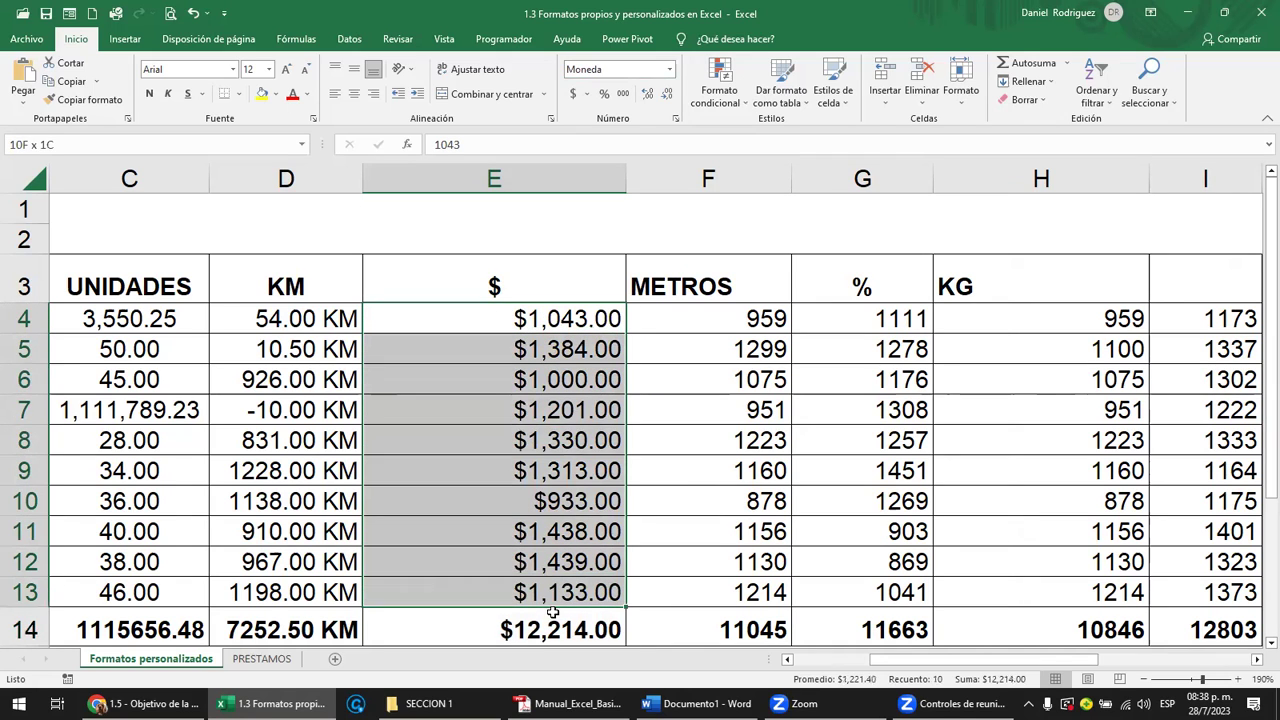
Step: Test El Salvador dollar and British pound symbols before settling on $ Español (México)
{"action": "left_click", "coordinate": [588, 94]}
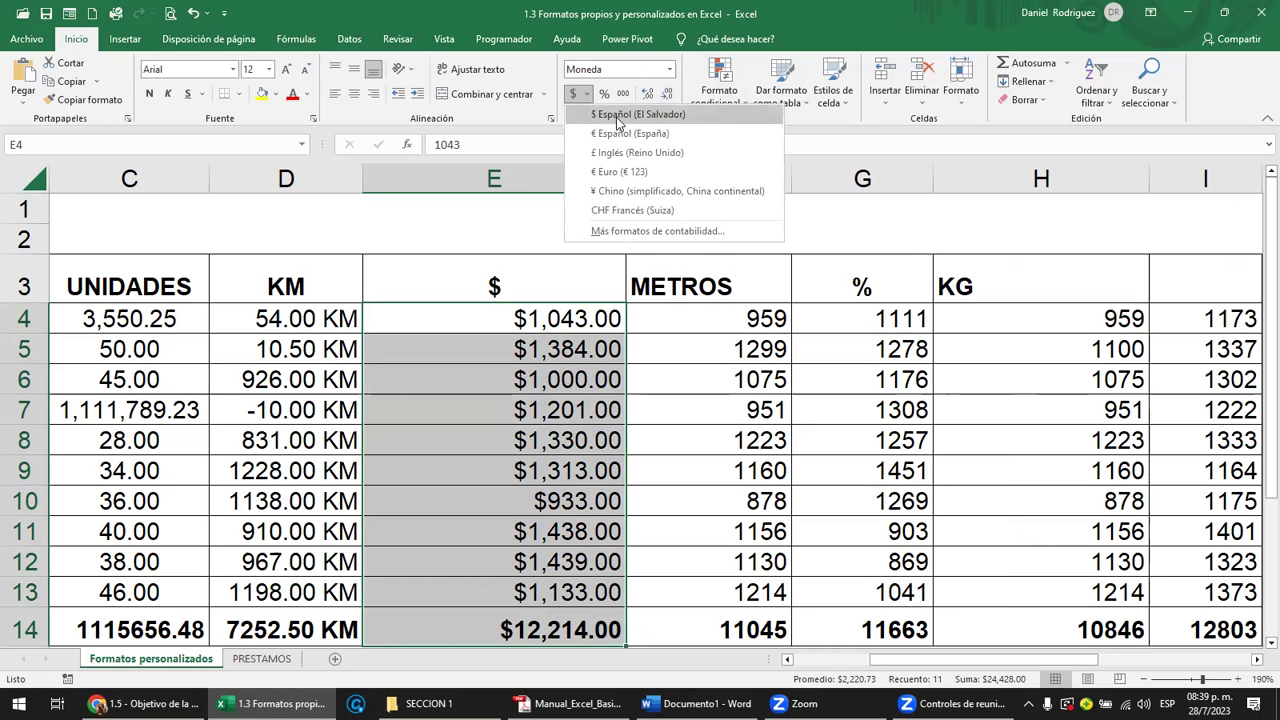
{"action": "left_click", "coordinate": [618, 115]}
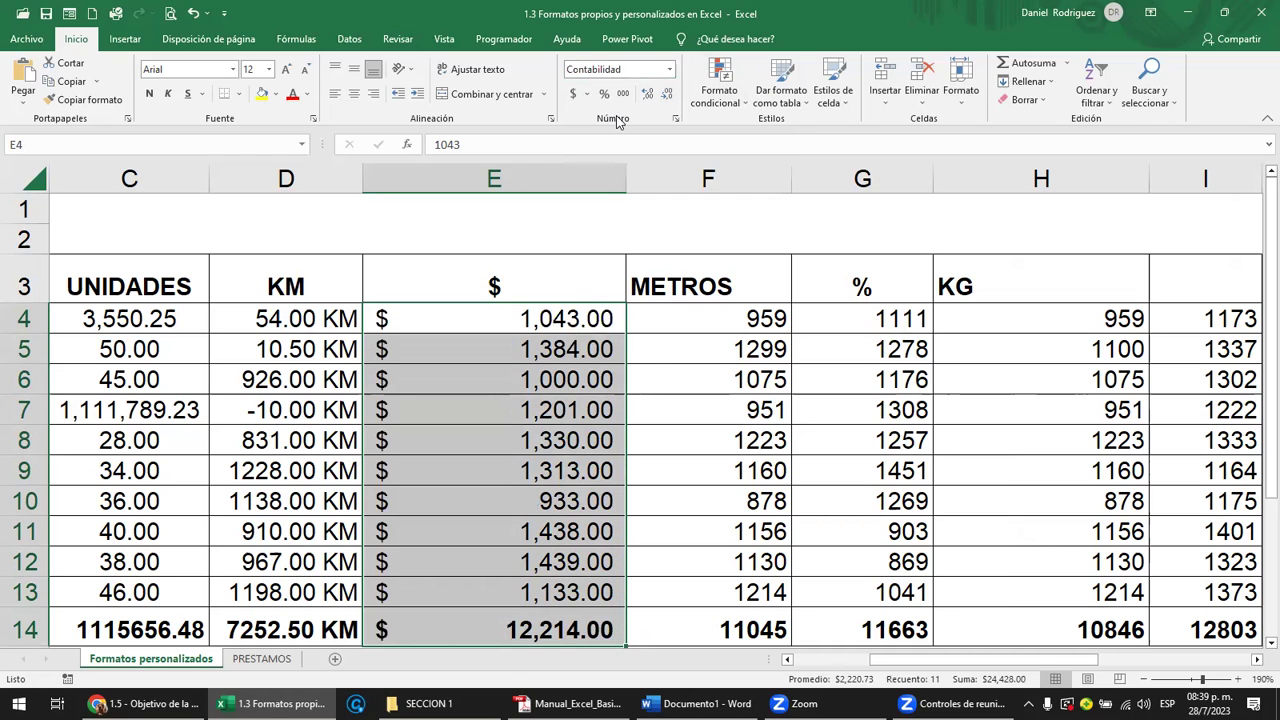
{"action": "left_click", "coordinate": [588, 95]}
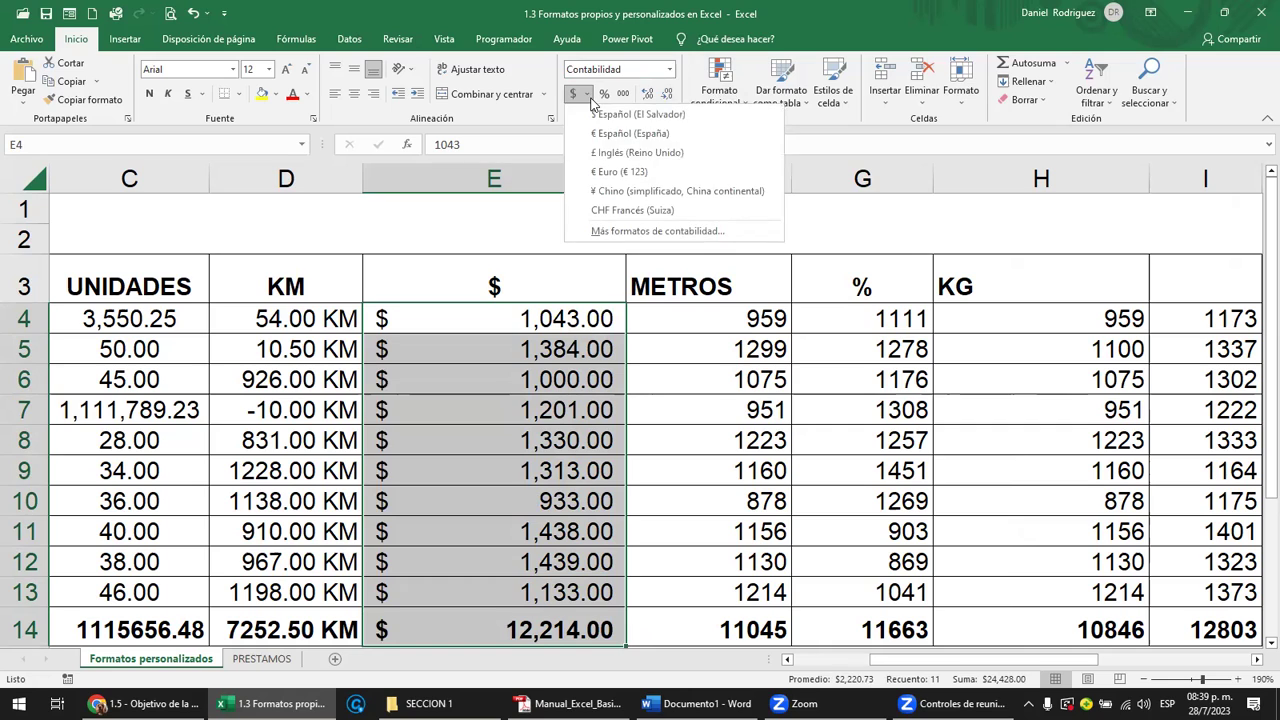
{"action": "left_click", "coordinate": [646, 160]}
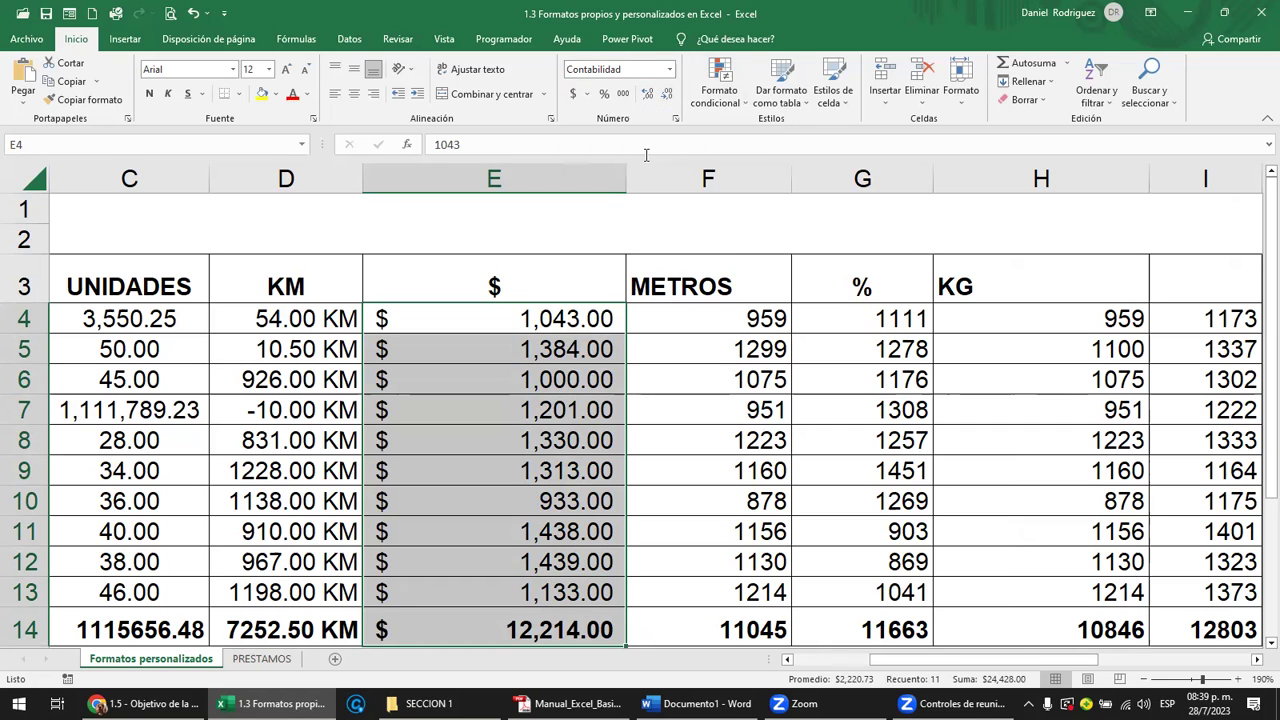
{"action": "left_click", "coordinate": [589, 97]}
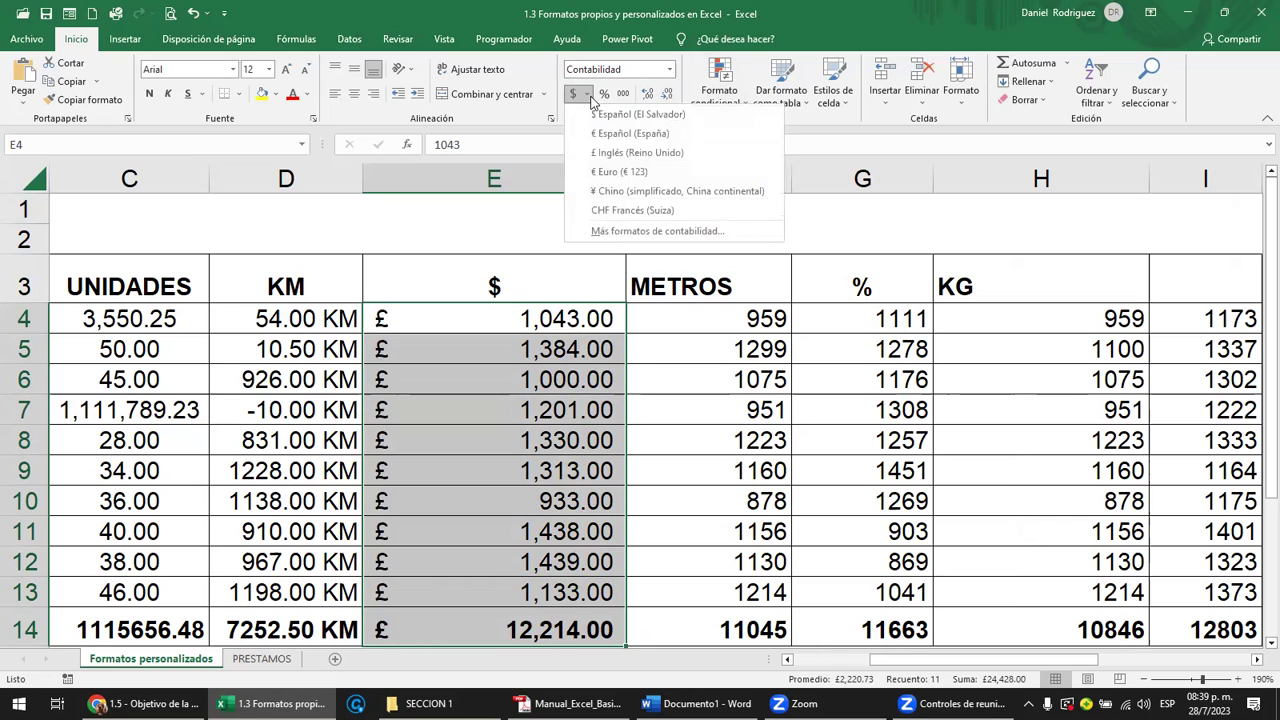
{"action": "left_click", "coordinate": [617, 118]}
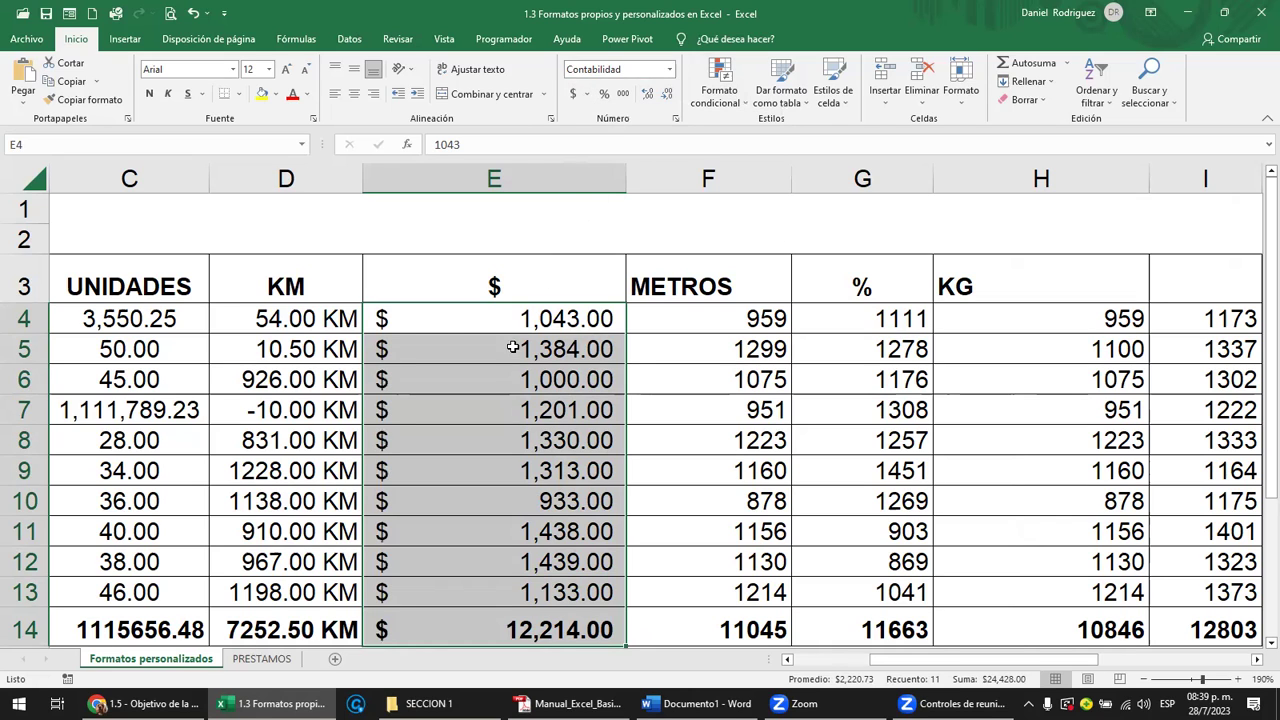
Step: Reapply Moneda currency to the $ column so the total shows $12,214.00
{"action": "left_click", "coordinate": [450, 322]}
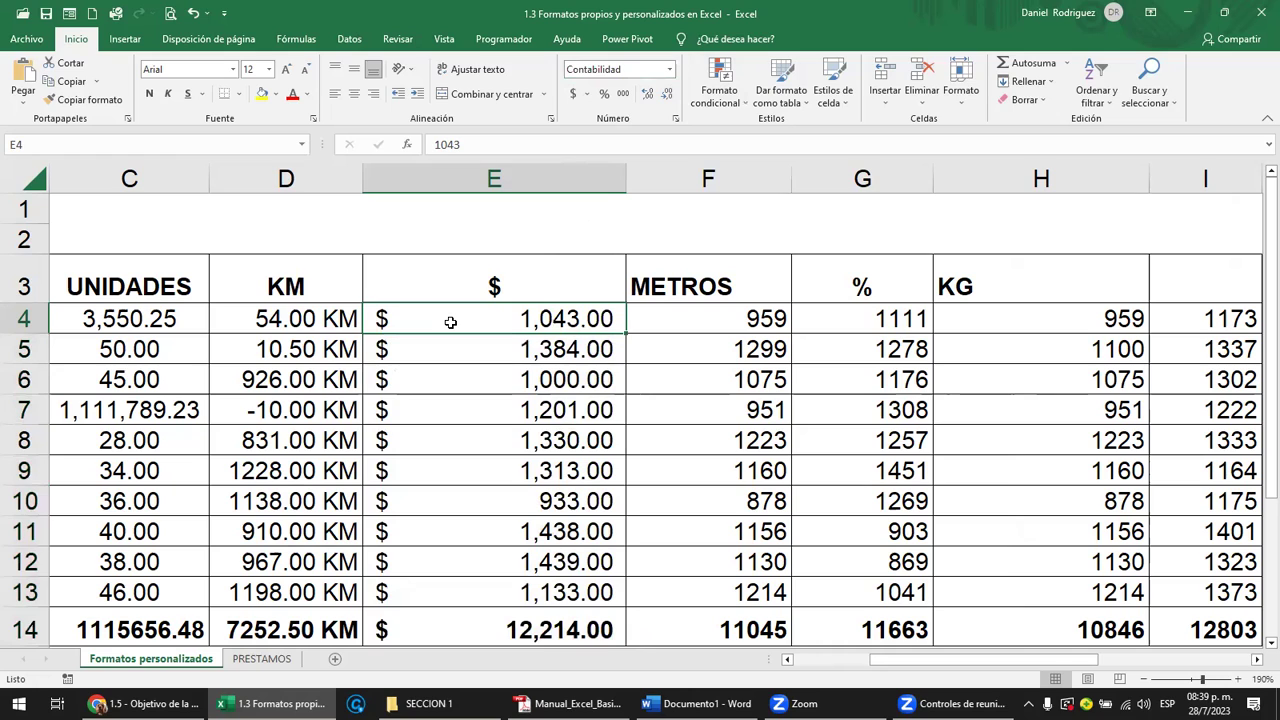
{"action": "left_click", "coordinate": [669, 69]}
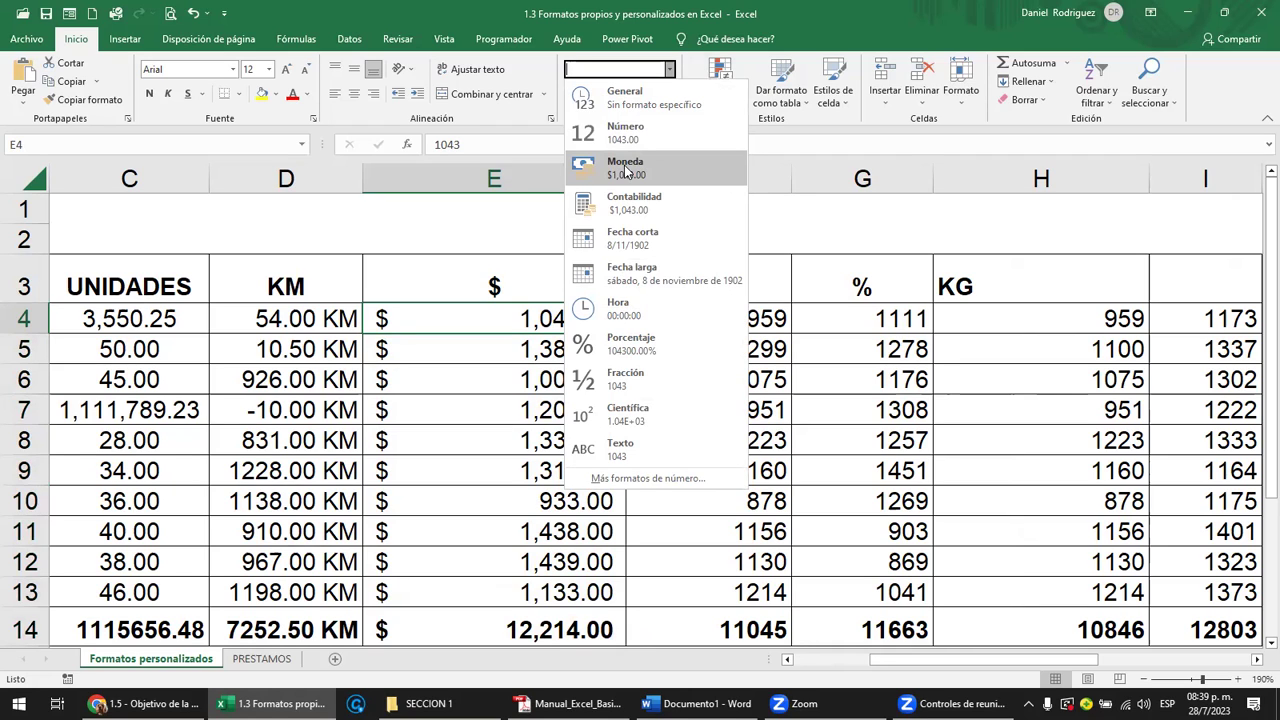
{"action": "left_click", "coordinate": [460, 314]}
{"action": "left_click_drag", "start_coordinate": [486, 317], "coordinate": [540, 630]}
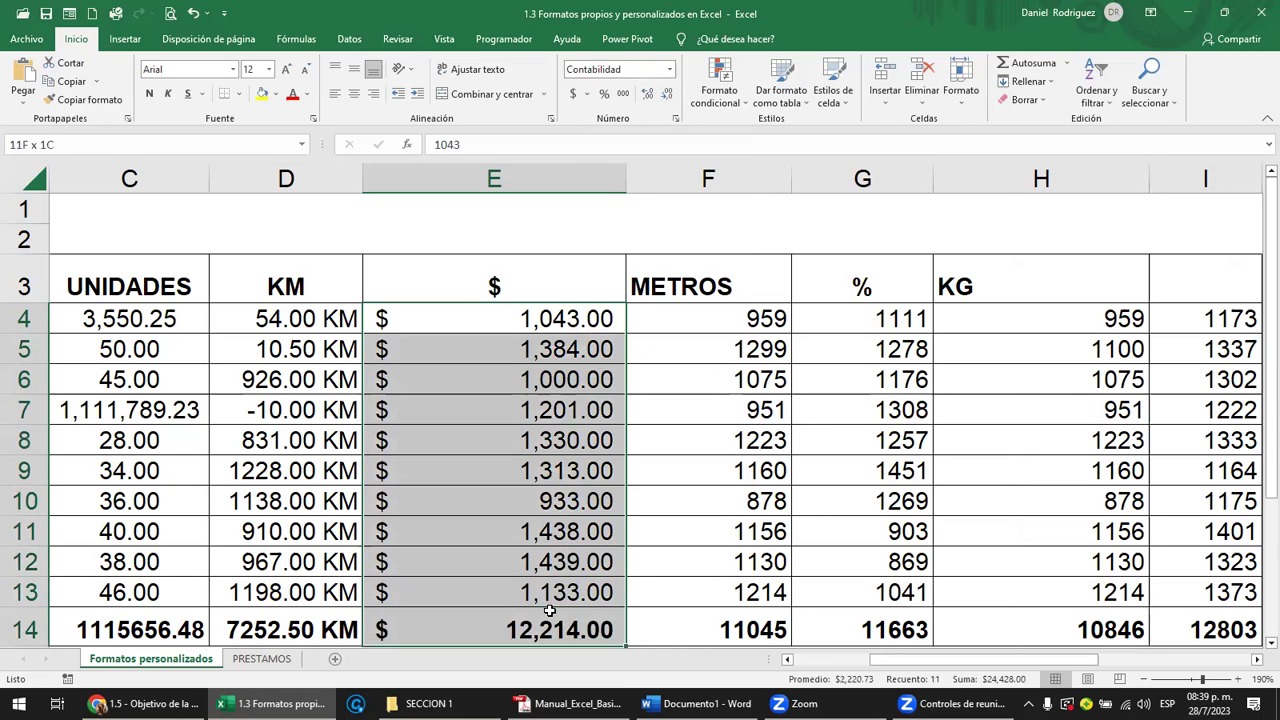
{"action": "left_click", "coordinate": [670, 69]}
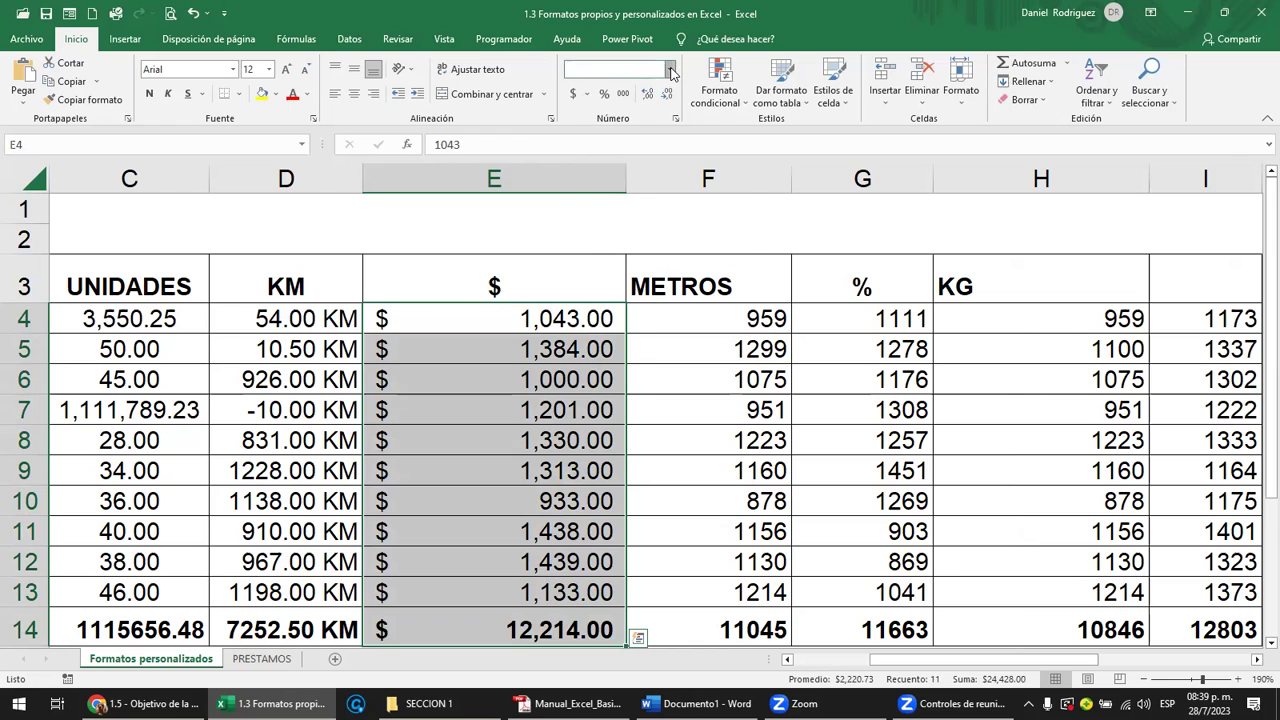
{"action": "left_click", "coordinate": [652, 212]}
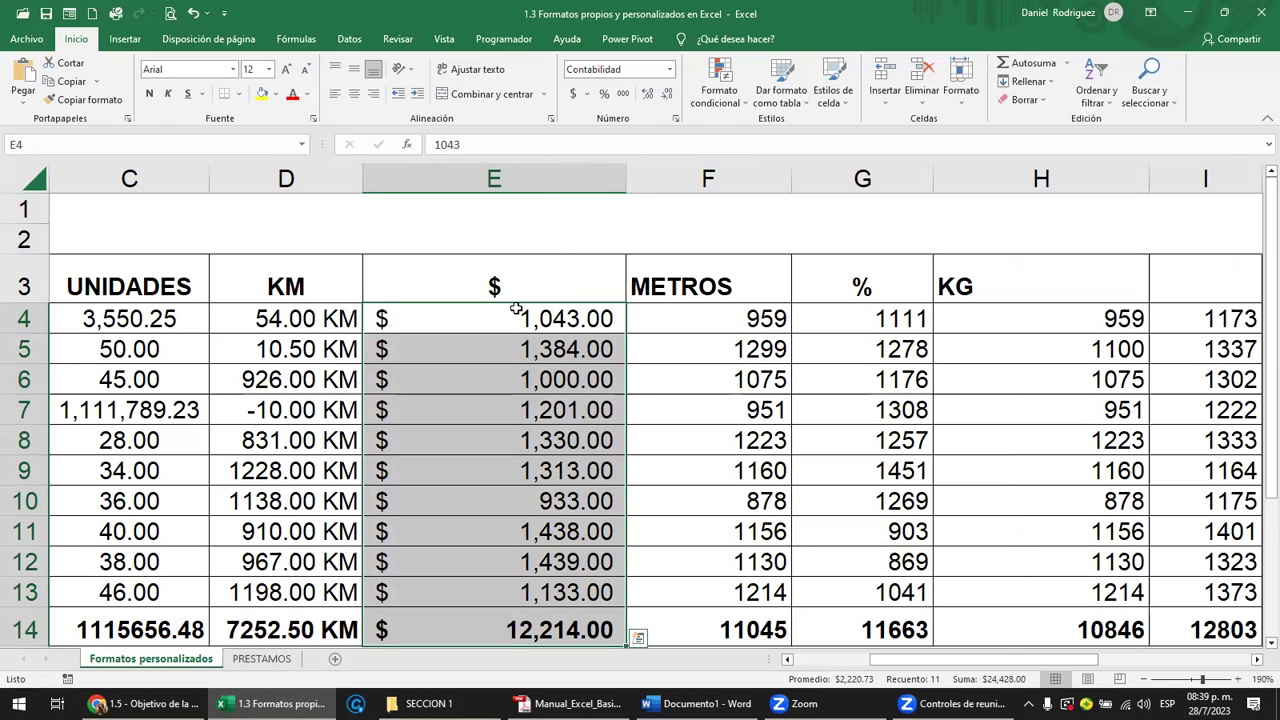
{"action": "left_click", "coordinate": [670, 69]}
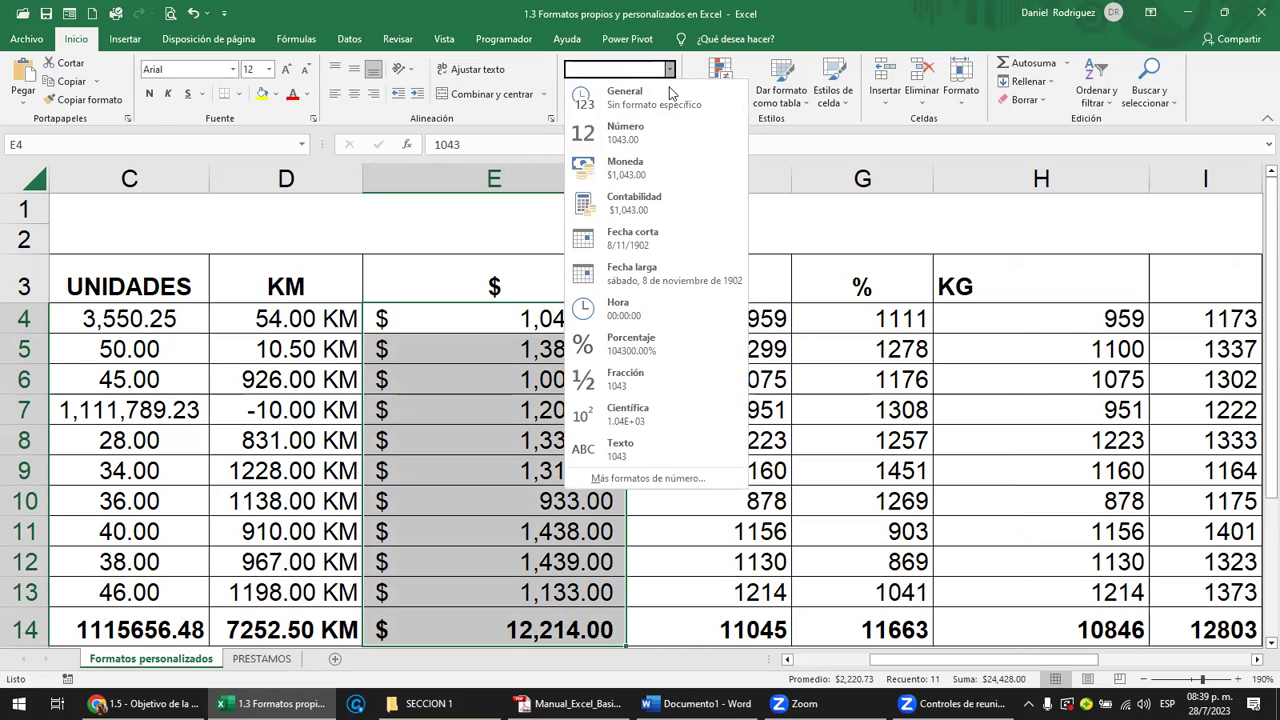
{"action": "left_click", "coordinate": [658, 170]}
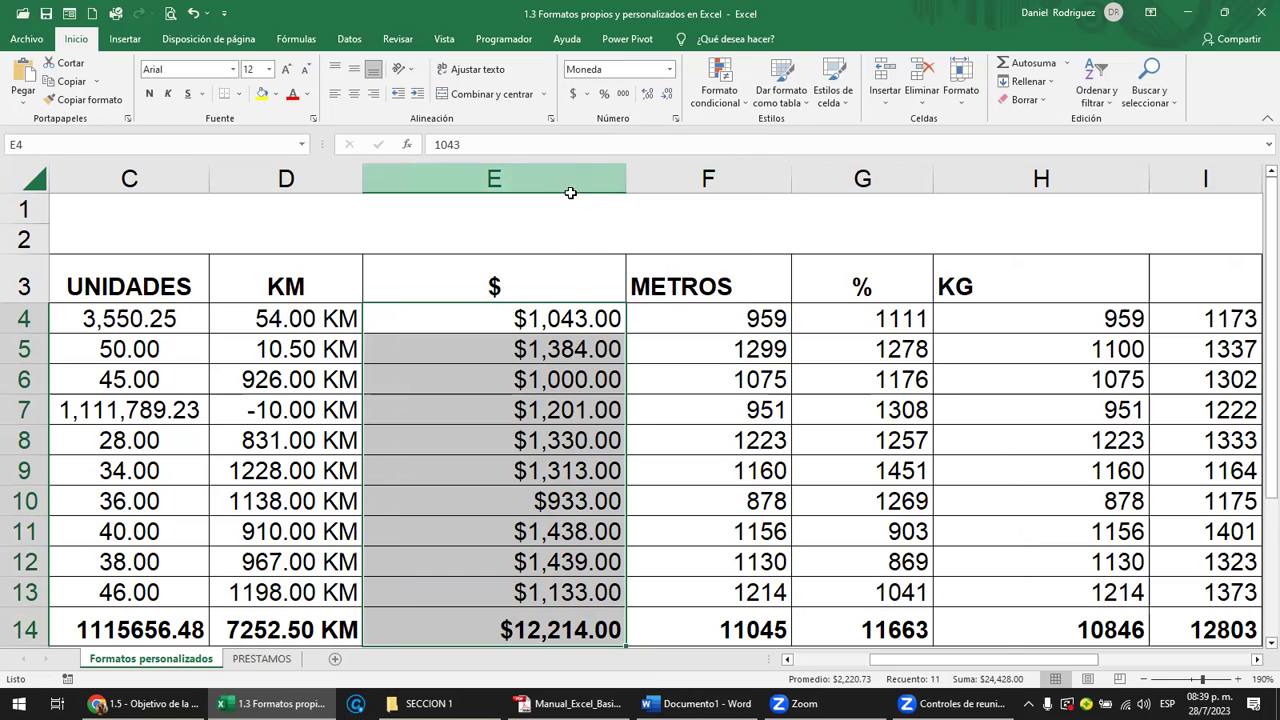
Step: Narrow column E slightly
{"action": "left_click", "coordinate": [561, 269]}
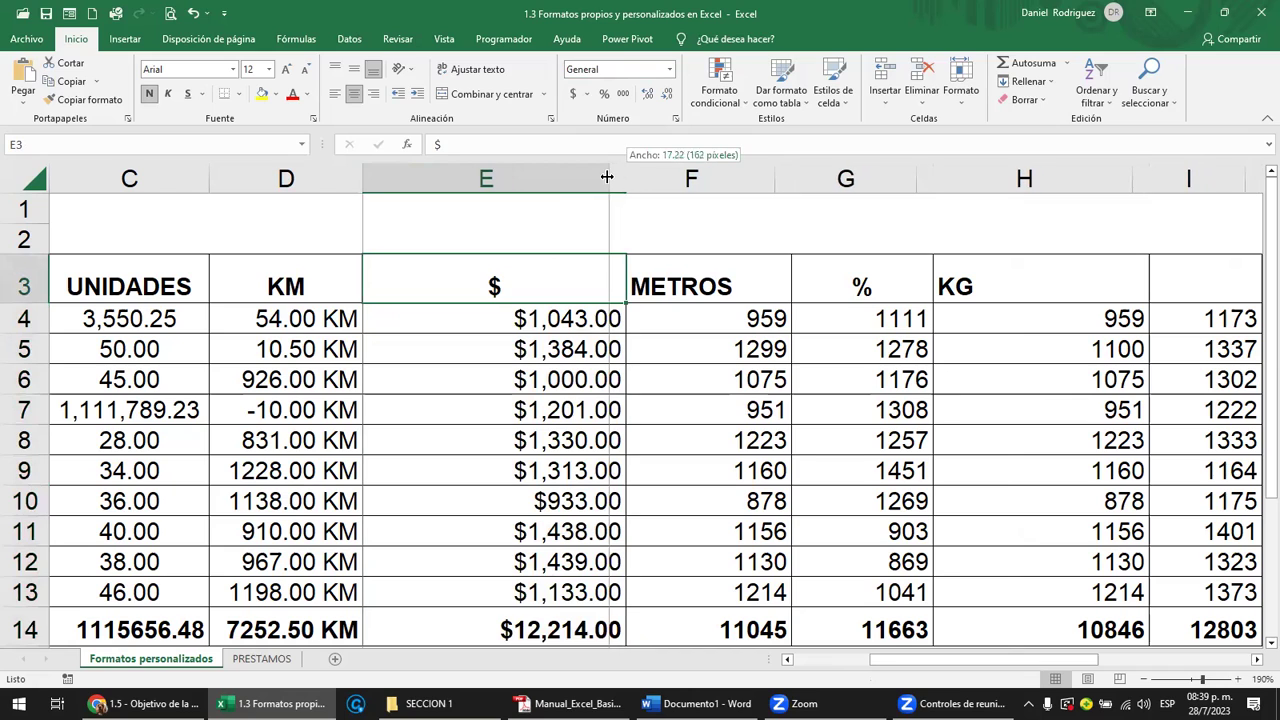
{"action": "left_click_drag", "start_coordinate": [632, 169], "coordinate": [606, 177]}
{"action": "left_click", "coordinate": [702, 327]}
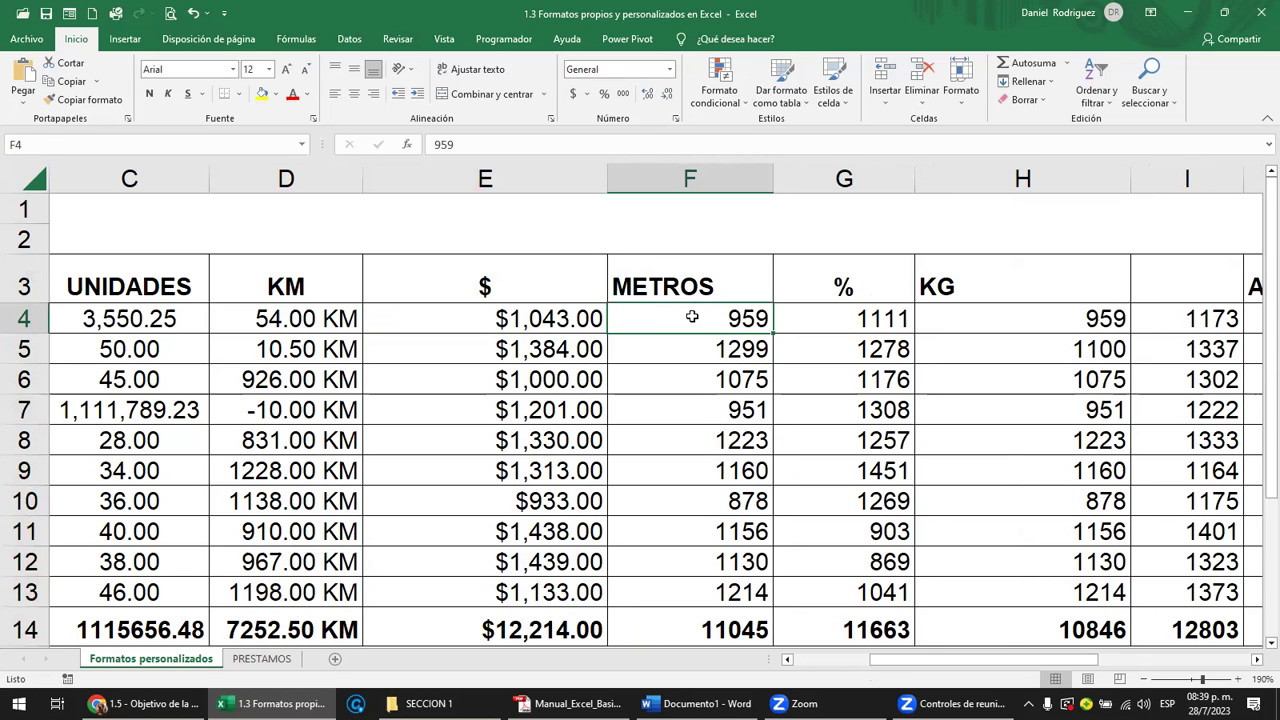
Step: Open the Personalizada format category for the METROS values F4:F14
{"action": "left_click_drag", "start_coordinate": [692, 317], "coordinate": [719, 621]}
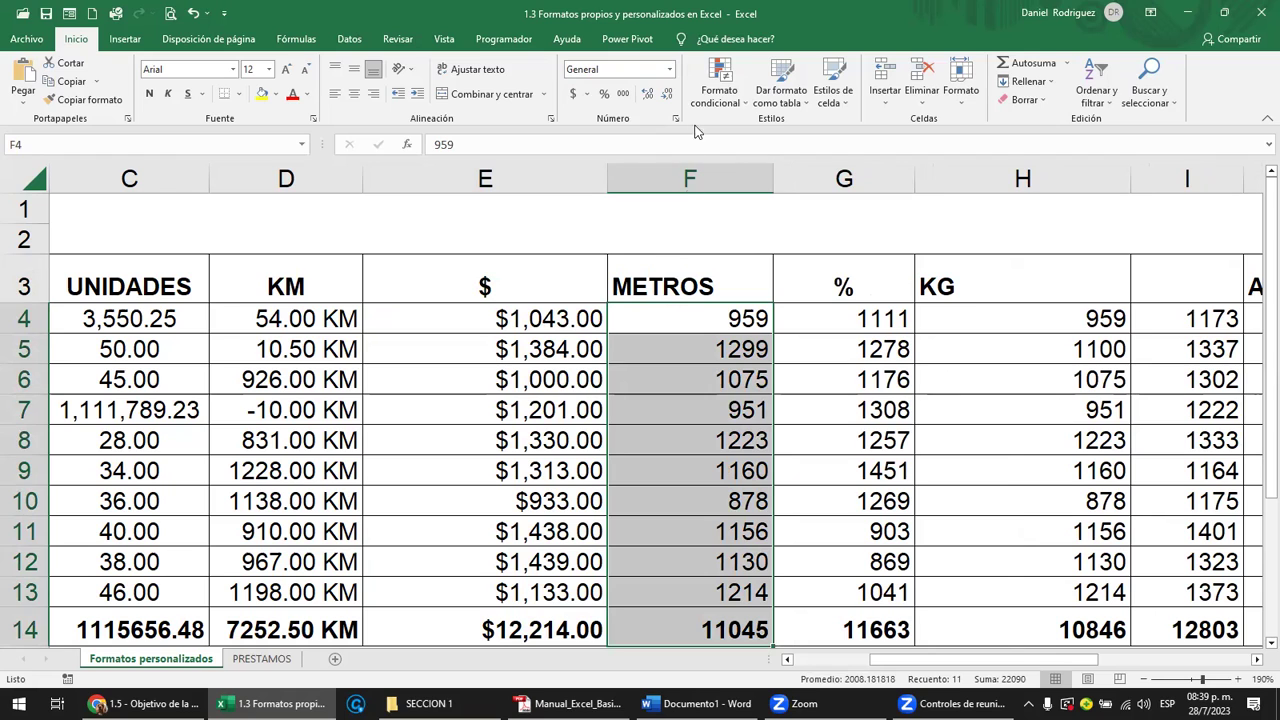
{"action": "left_click", "coordinate": [670, 72]}
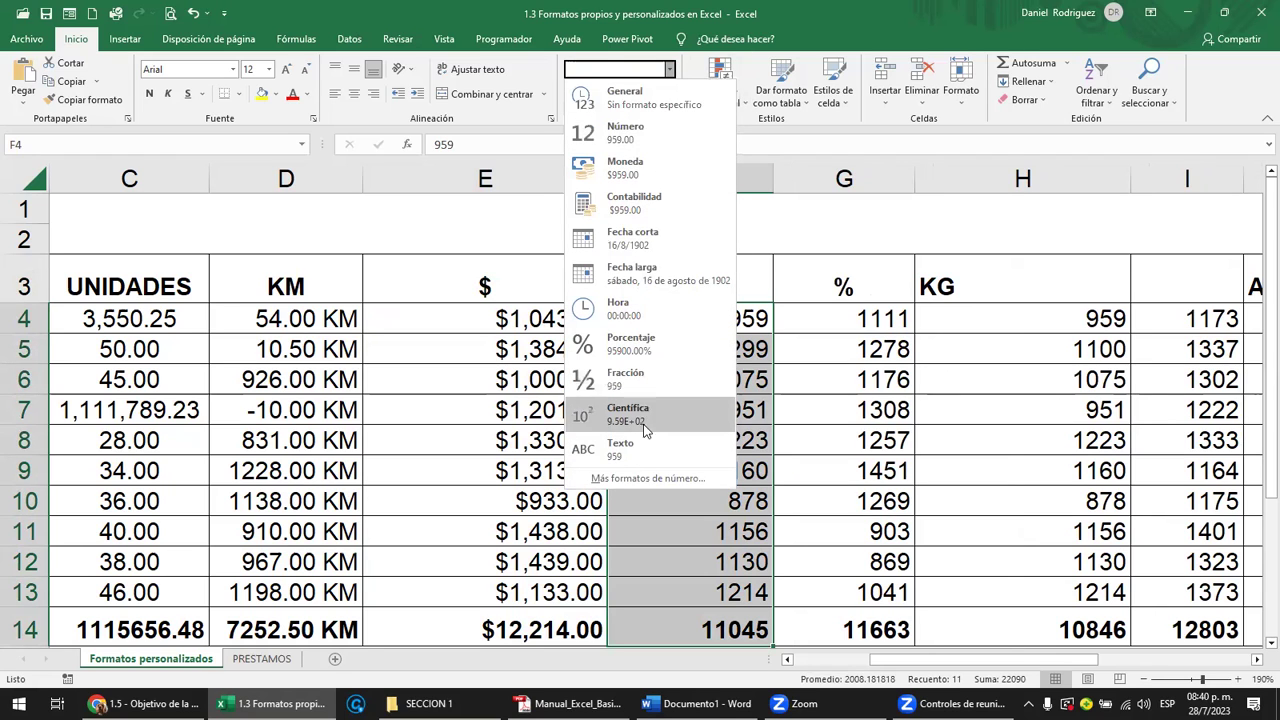
{"action": "left_click", "coordinate": [648, 479]}
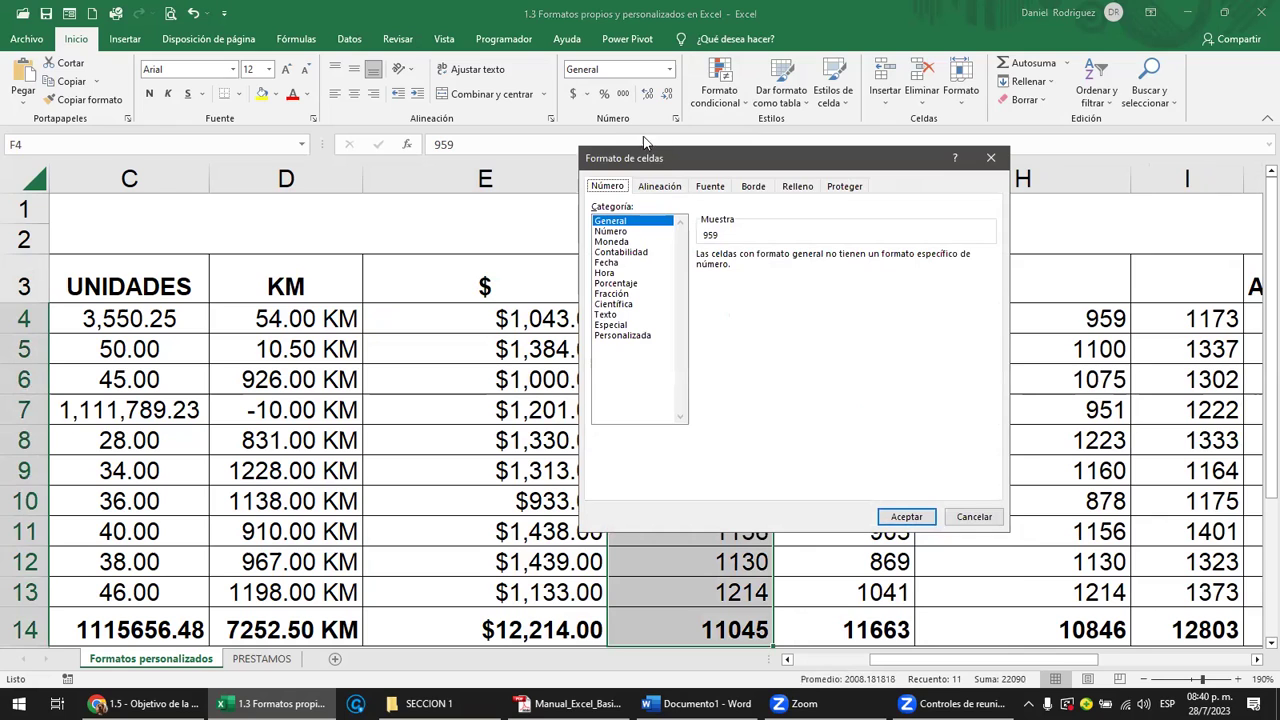
{"action": "left_click", "coordinate": [624, 336]}
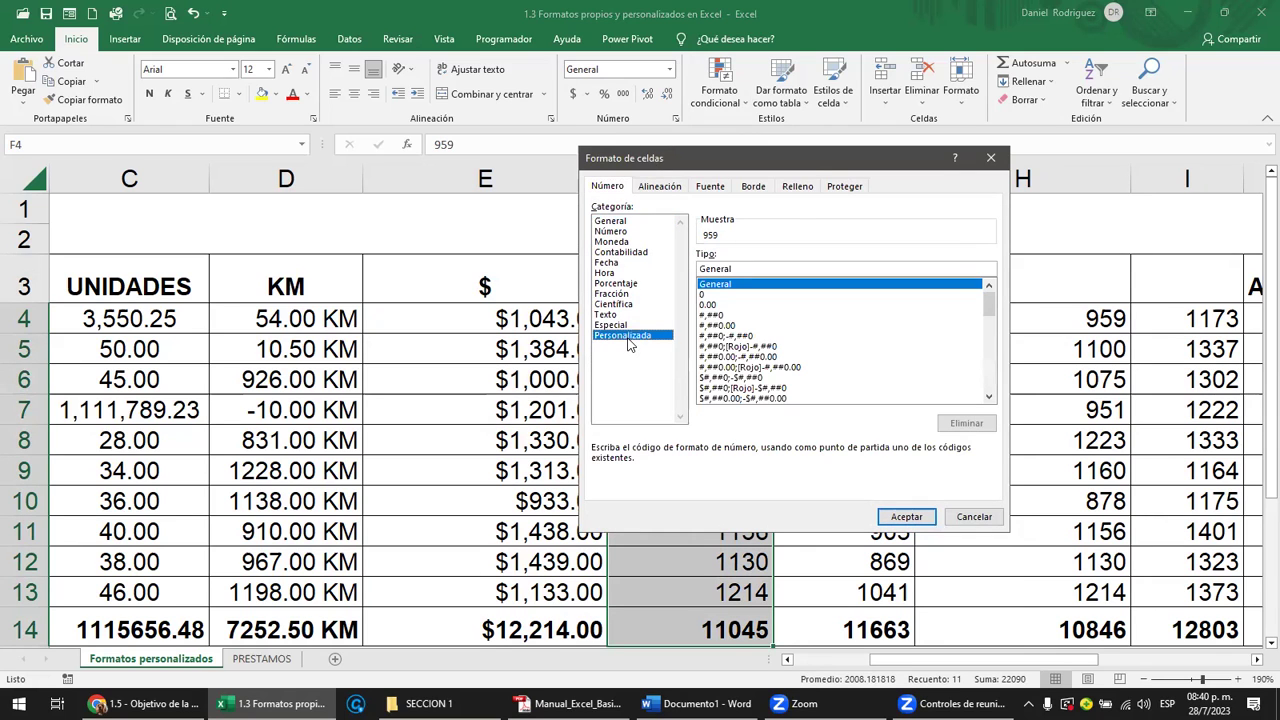
{"action": "left_click_drag", "start_coordinate": [684, 150], "coordinate": [552, 138]}
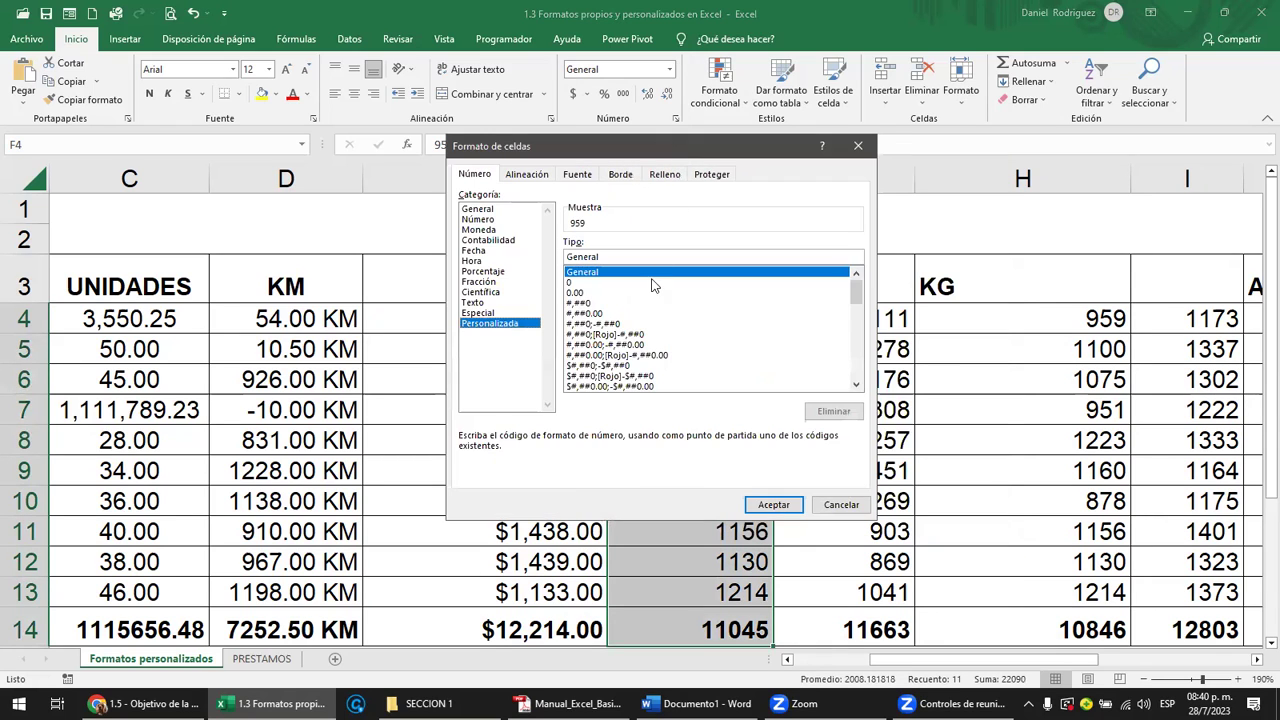
Step: Apply the custom 0.00 "METROS" format and widen column F
{"action": "left_click", "coordinate": [573, 283]}
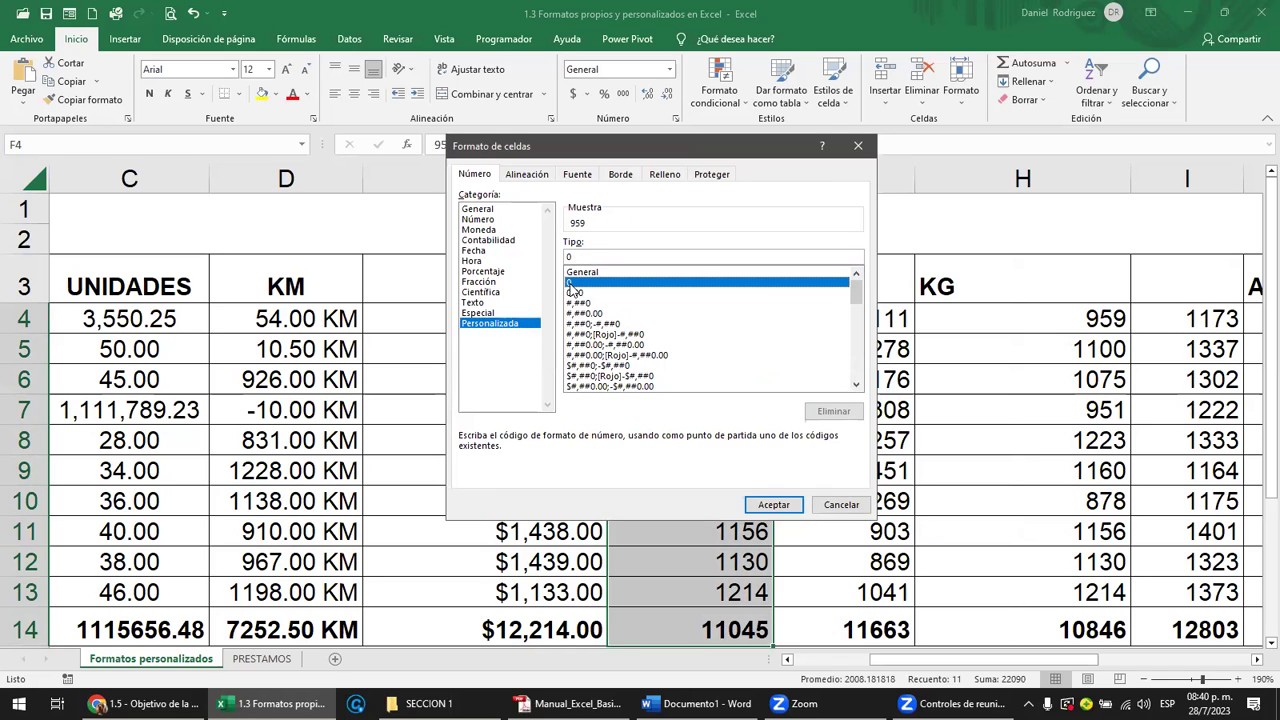
{"action": "left_click", "coordinate": [579, 294]}
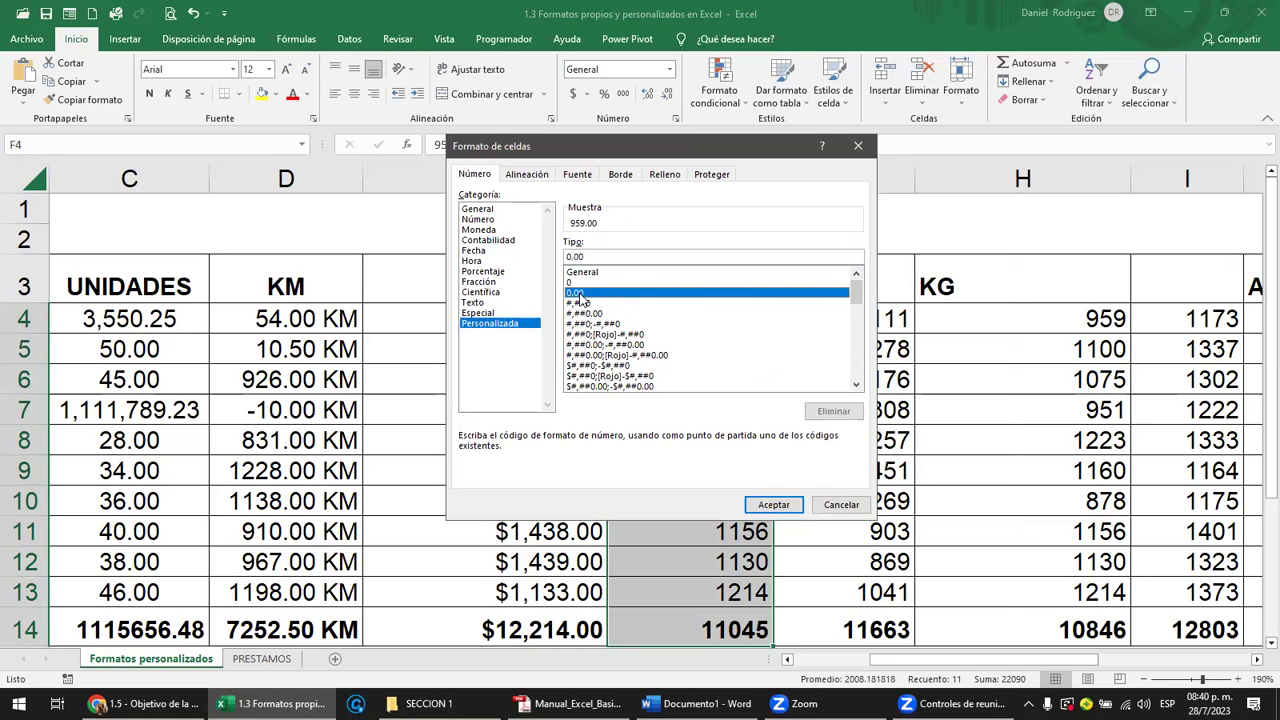
{"action": "left_click", "coordinate": [591, 257]}
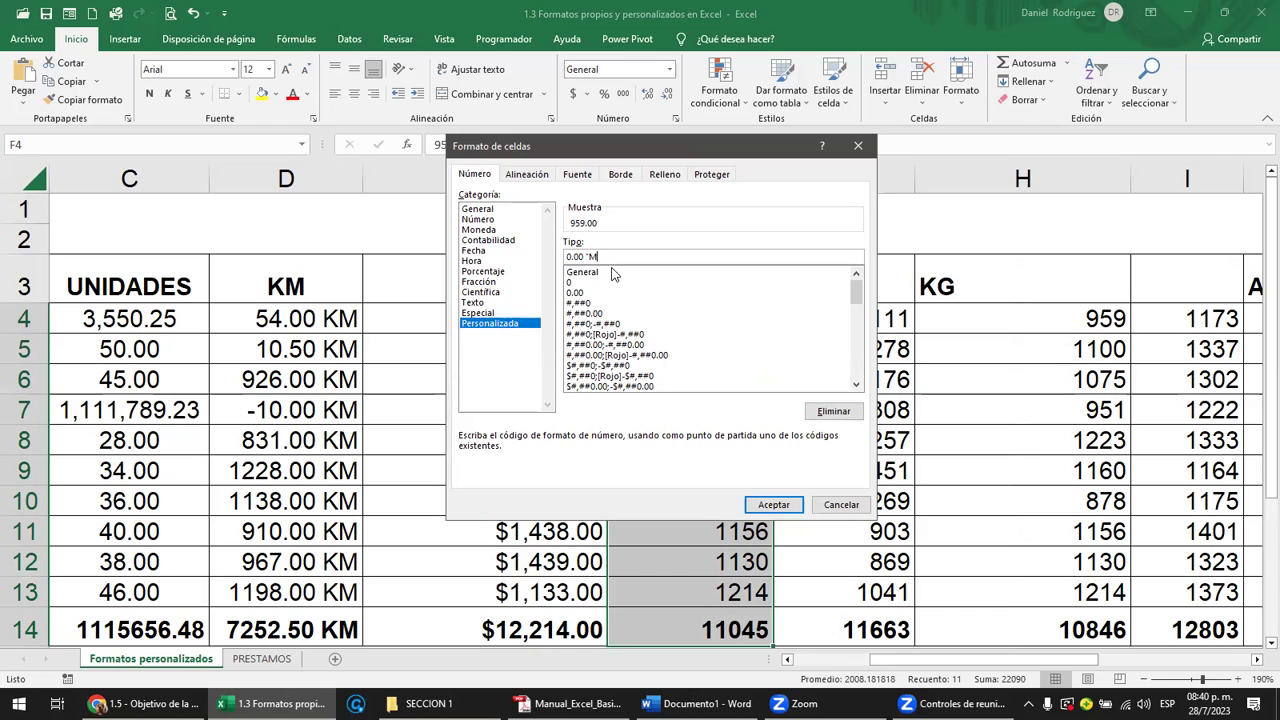
{"action": "type", "text": "\""}
{"action": "left_click", "coordinate": [792, 508]}
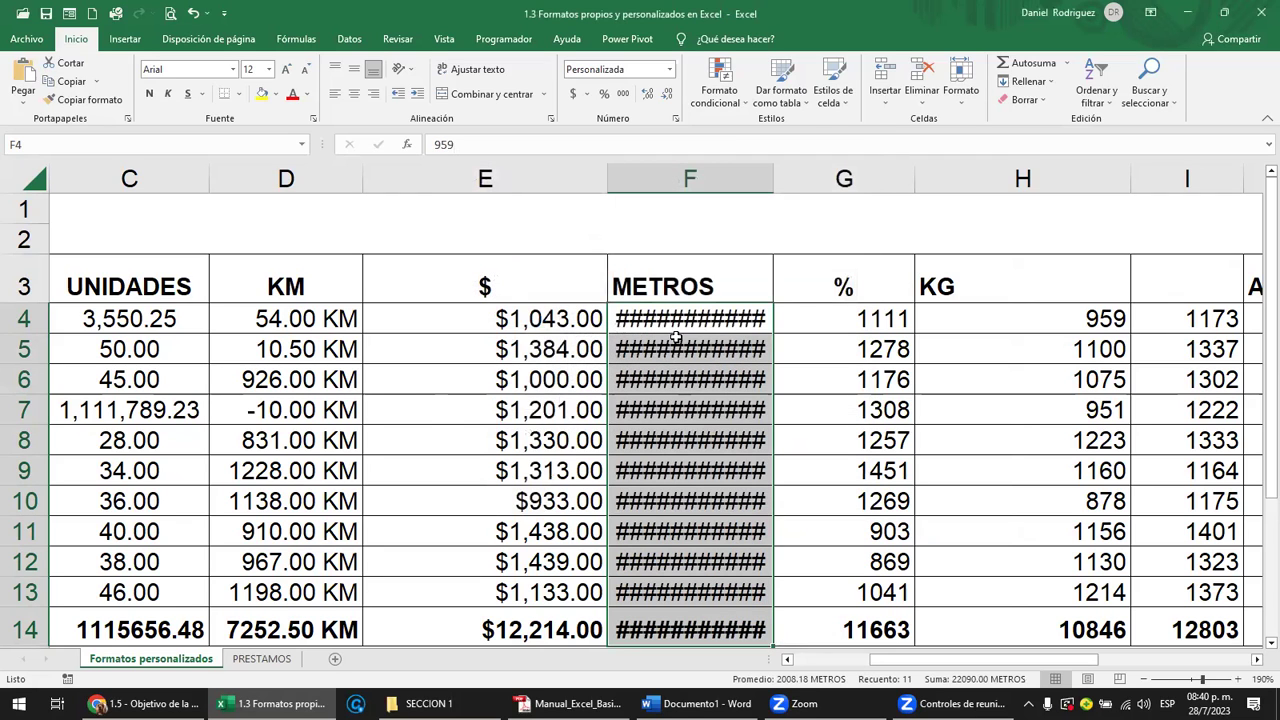
{"action": "left_click", "coordinate": [728, 272]}
{"action": "left_click_drag", "start_coordinate": [773, 177], "coordinate": [825, 177]}
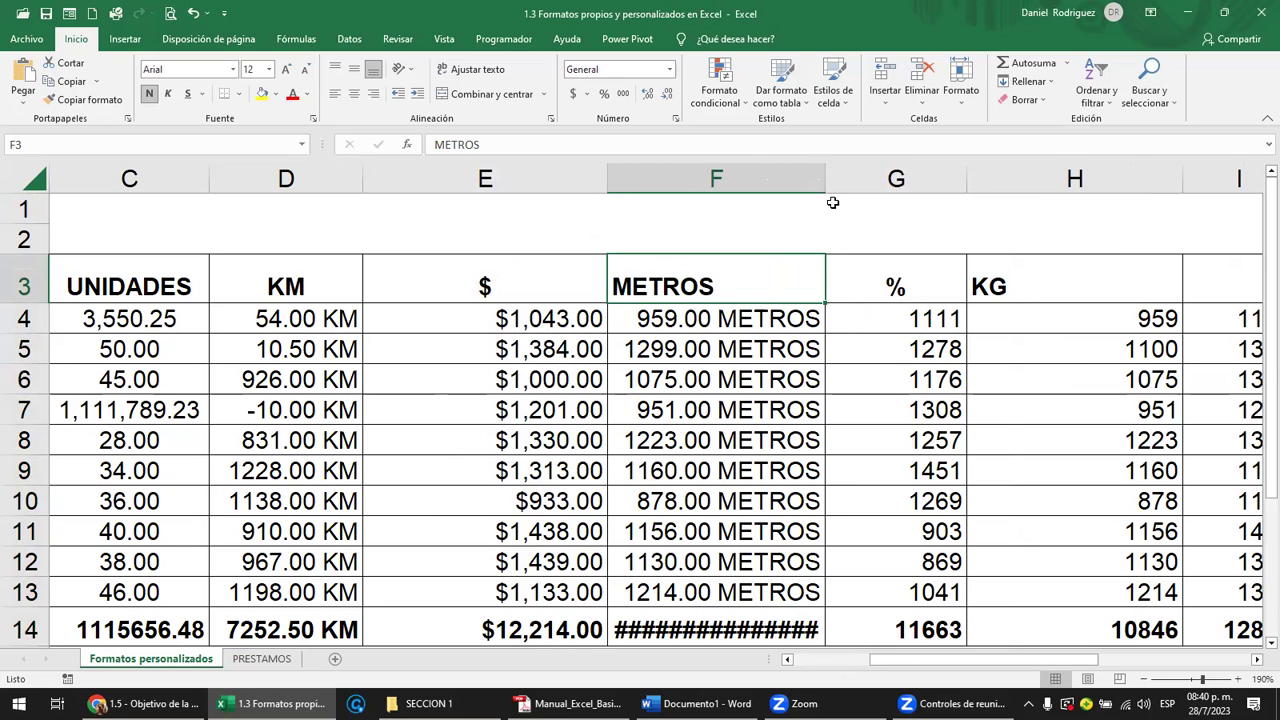
Step: Widen column F so its total shows 11045.00 METROS, and check F4's number format
{"action": "left_click_drag", "start_coordinate": [825, 177], "coordinate": [858, 177]}
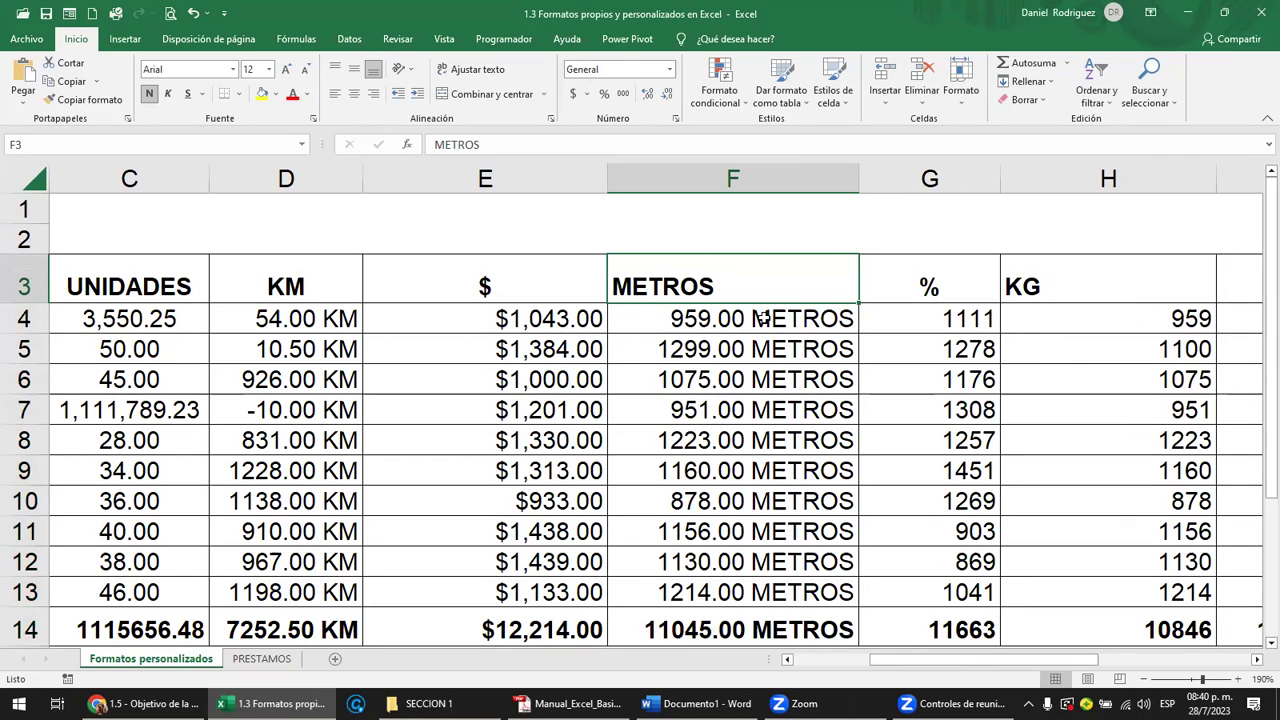
{"action": "scroll", "coordinate": [762, 318], "scroll_direction": "down", "scroll_amount": 1}
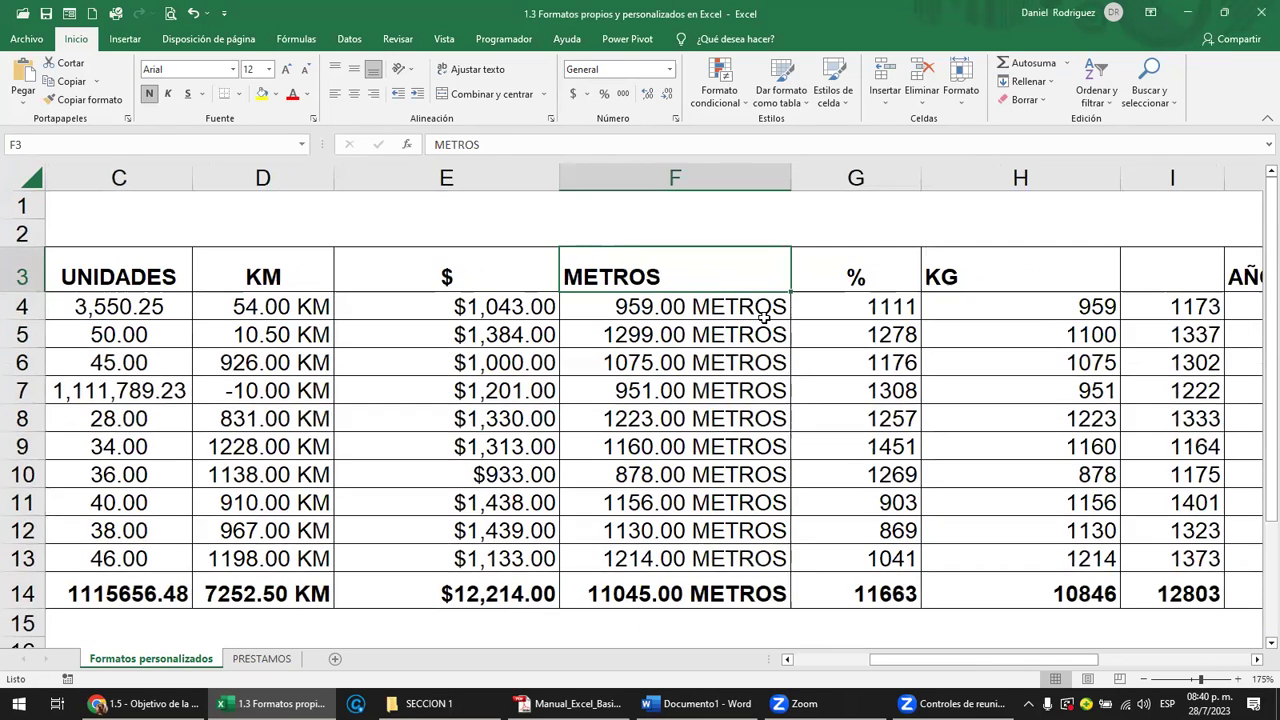
{"action": "left_click", "coordinate": [741, 312]}
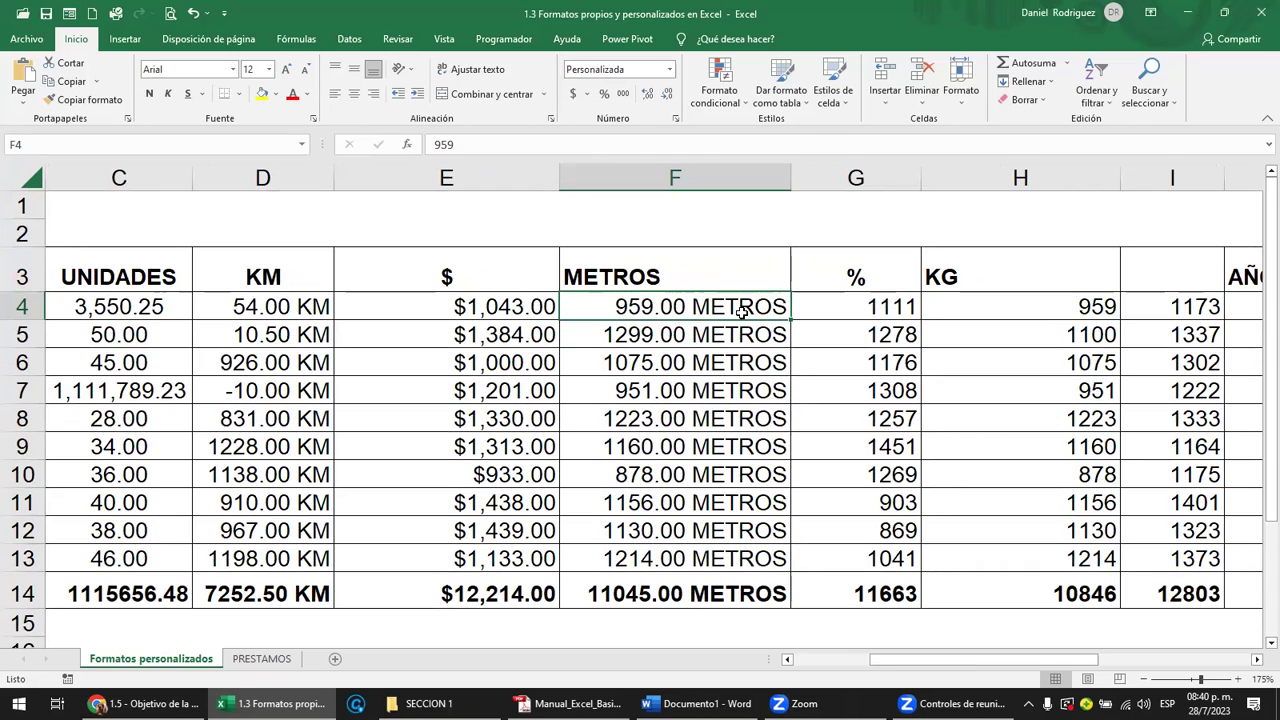
{"action": "left_click", "coordinate": [670, 69]}
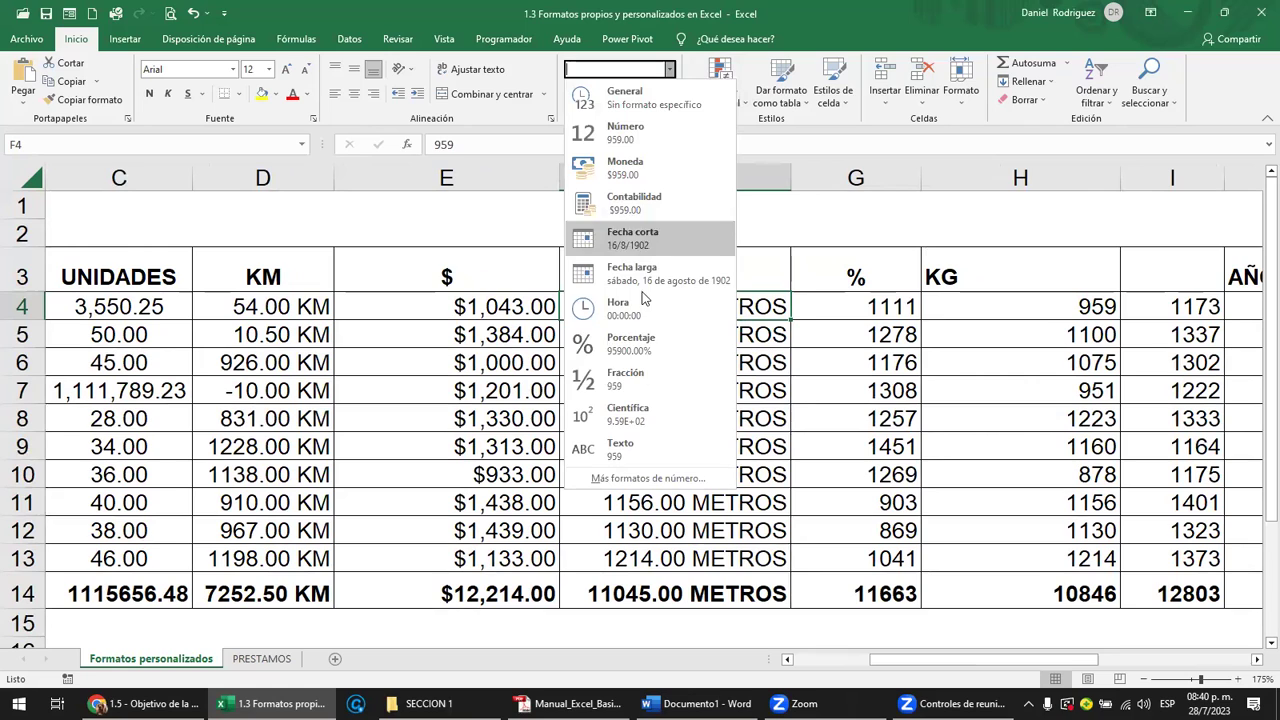
{"action": "left_click", "coordinate": [869, 322]}
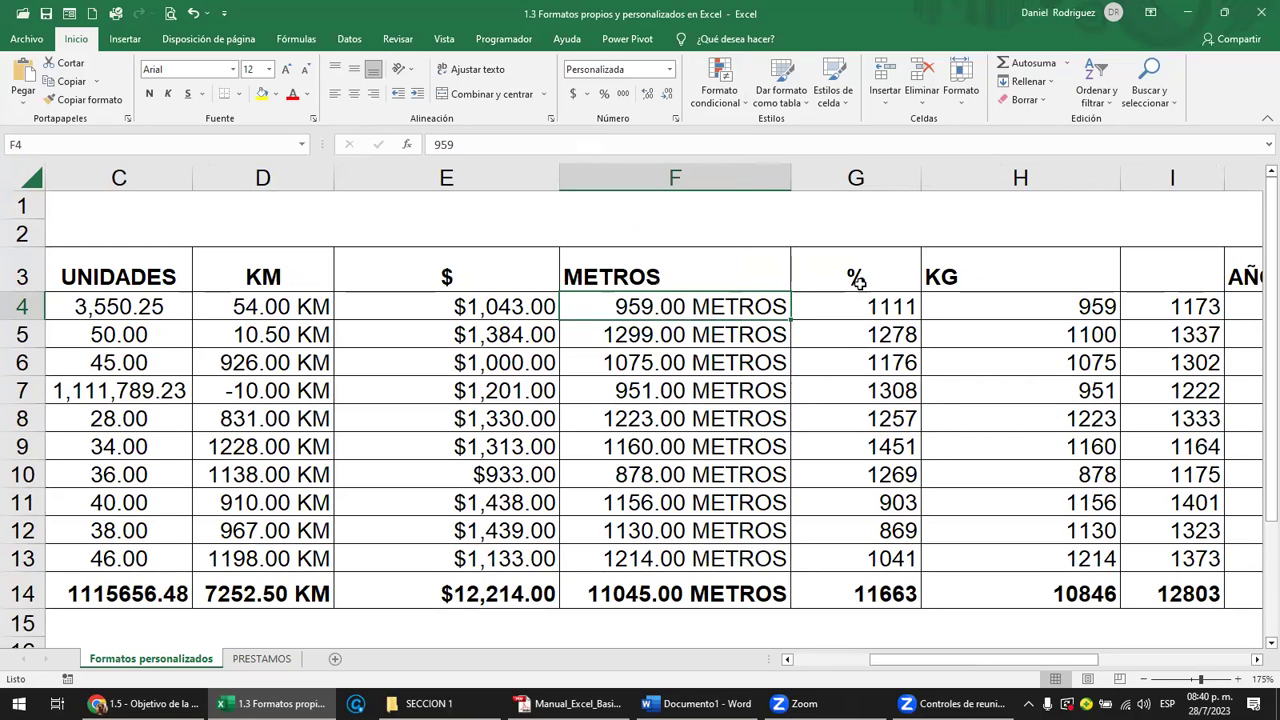
Step: Check the number format of the % header cell G3 without changing it
{"action": "left_click", "coordinate": [857, 279]}
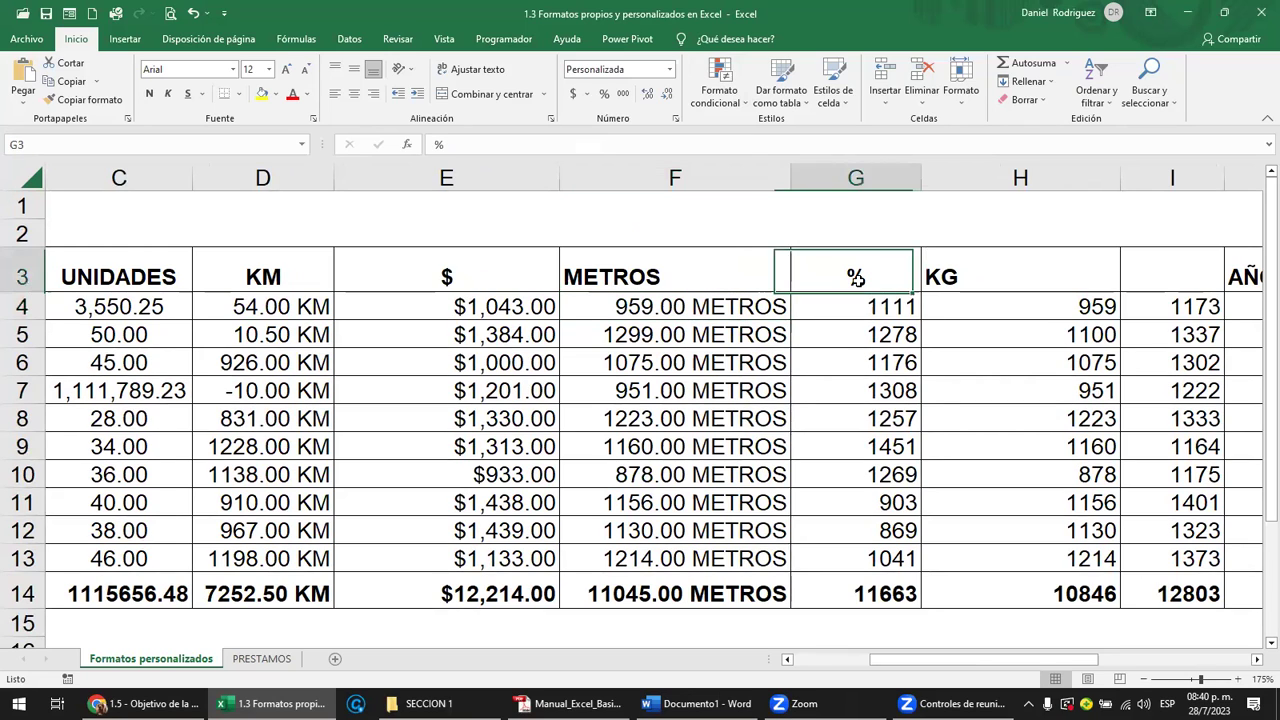
{"action": "left_click", "coordinate": [669, 70]}
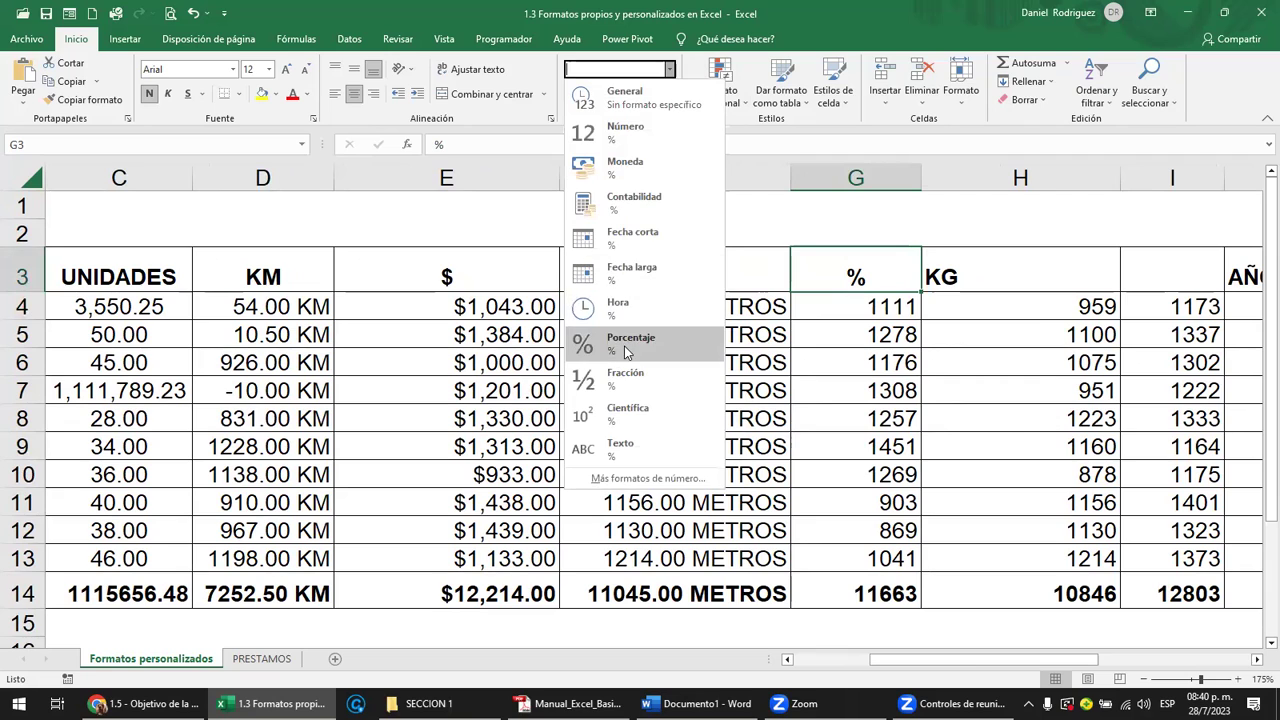
{"action": "left_click", "coordinate": [925, 322]}
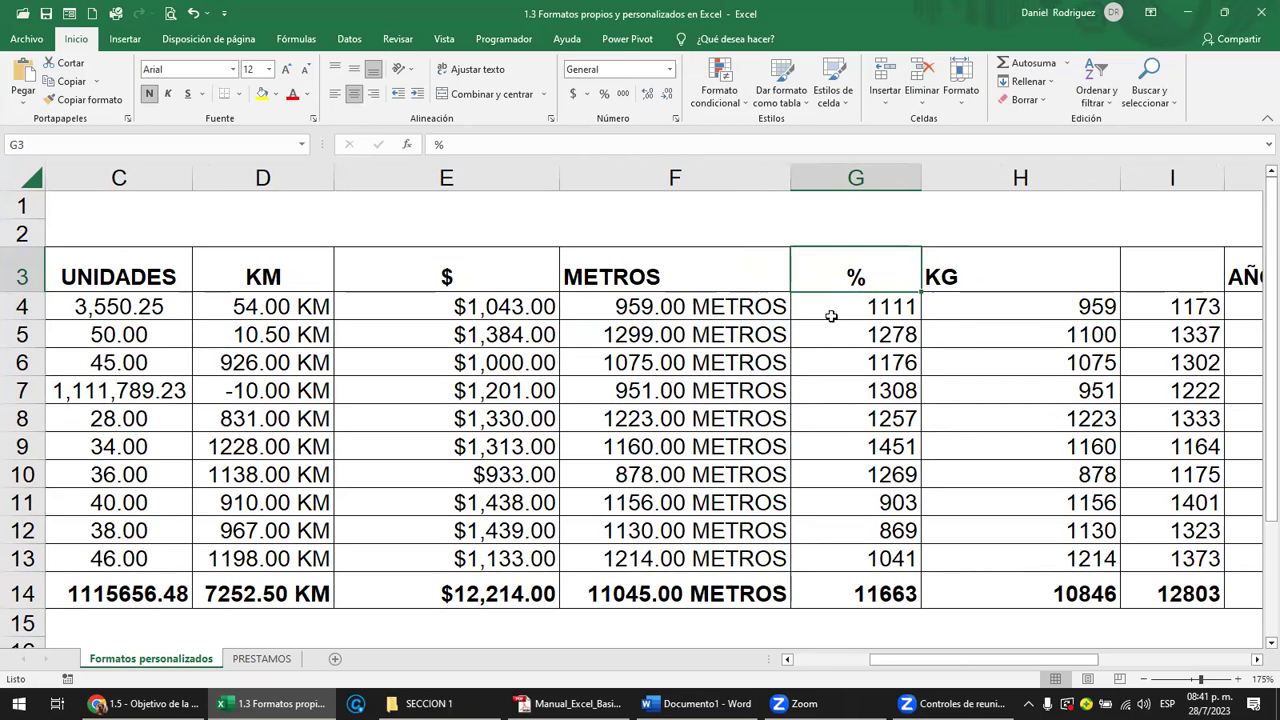
Step: Enter 1 and 2 in G4:G5 and fill the series down to G13
{"action": "left_click", "coordinate": [872, 306]}
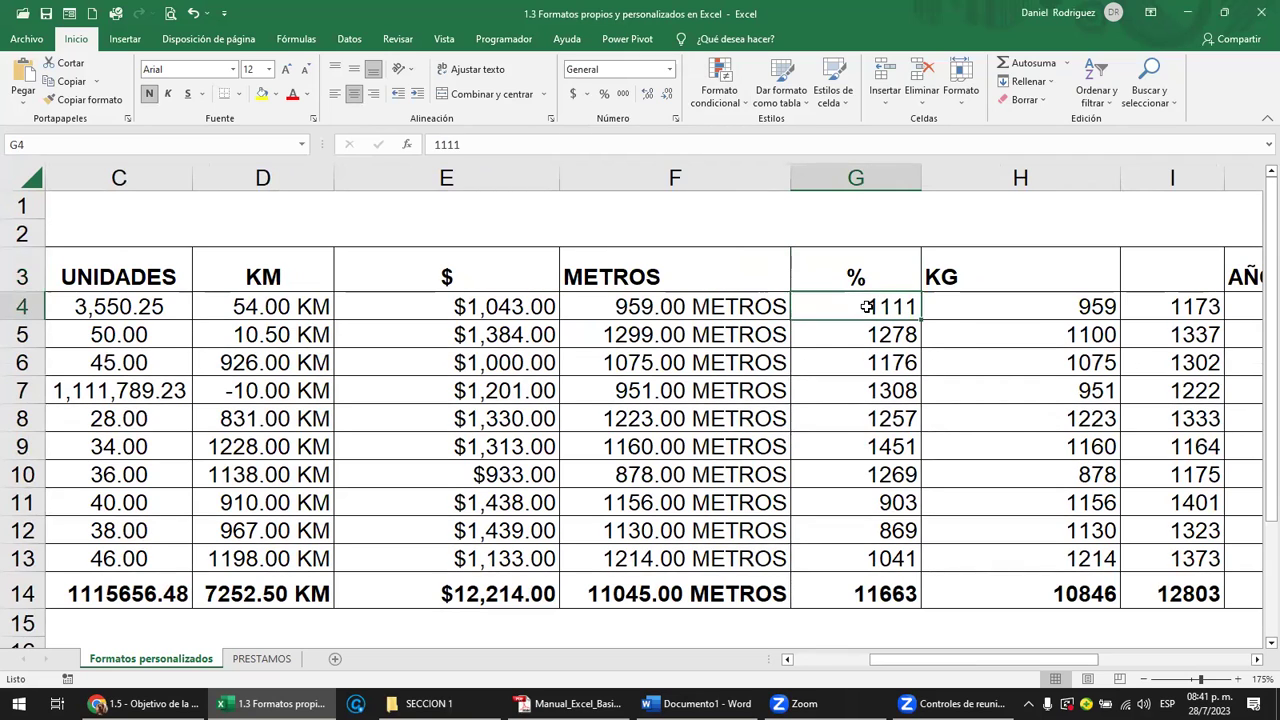
{"action": "type", "text": "15"}
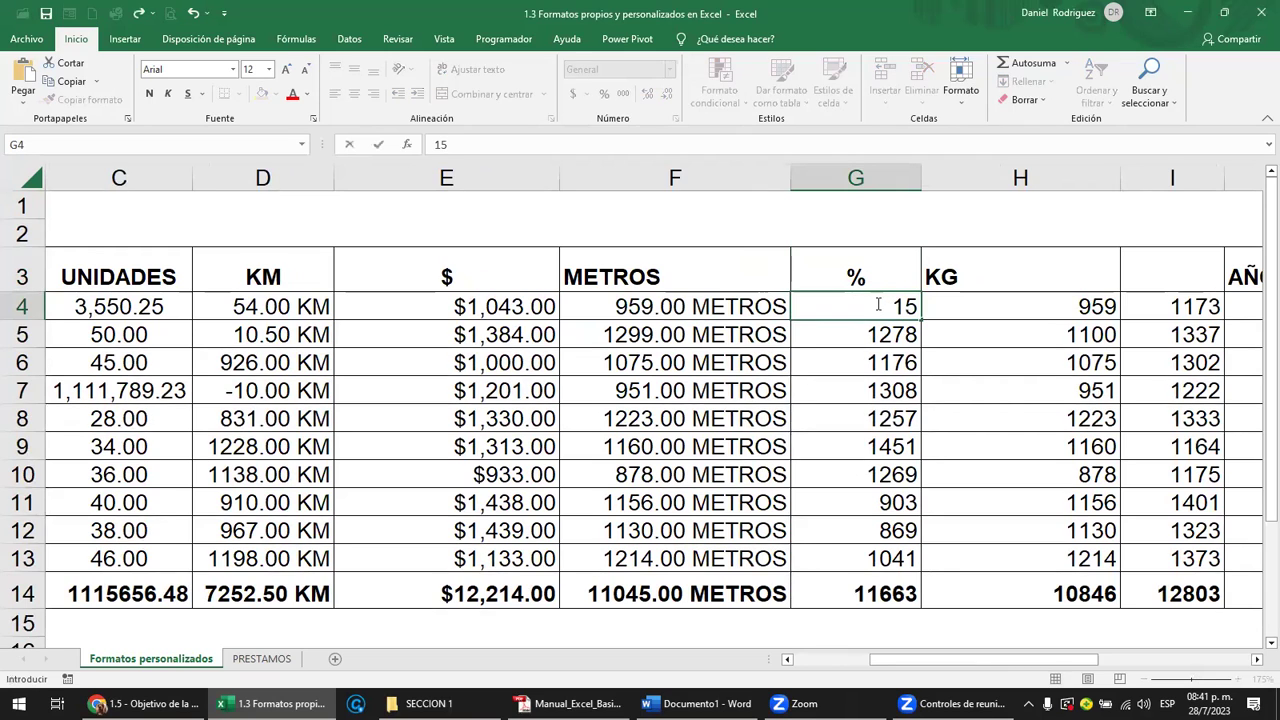
{"action": "key", "text": "BackSpace"}
{"action": "key", "text": "Return"}
{"action": "type", "text": "2"}
{"action": "key", "text": "Return"}
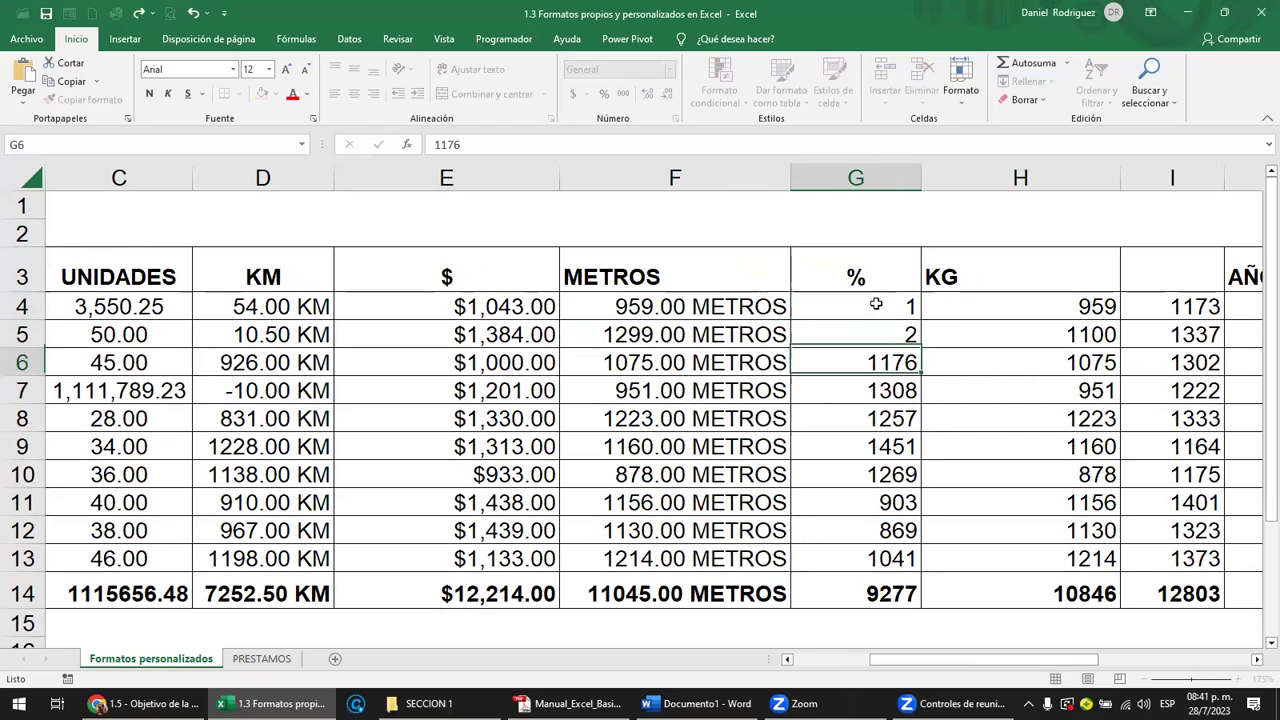
{"action": "mouse_move", "coordinate": [876, 304]}
{"action": "left_mouse_down"}
{"action": "mouse_move", "coordinate": [927, 339]}
{"action": "mouse_move", "coordinate": [916, 566]}
{"action": "left_mouse_up"}
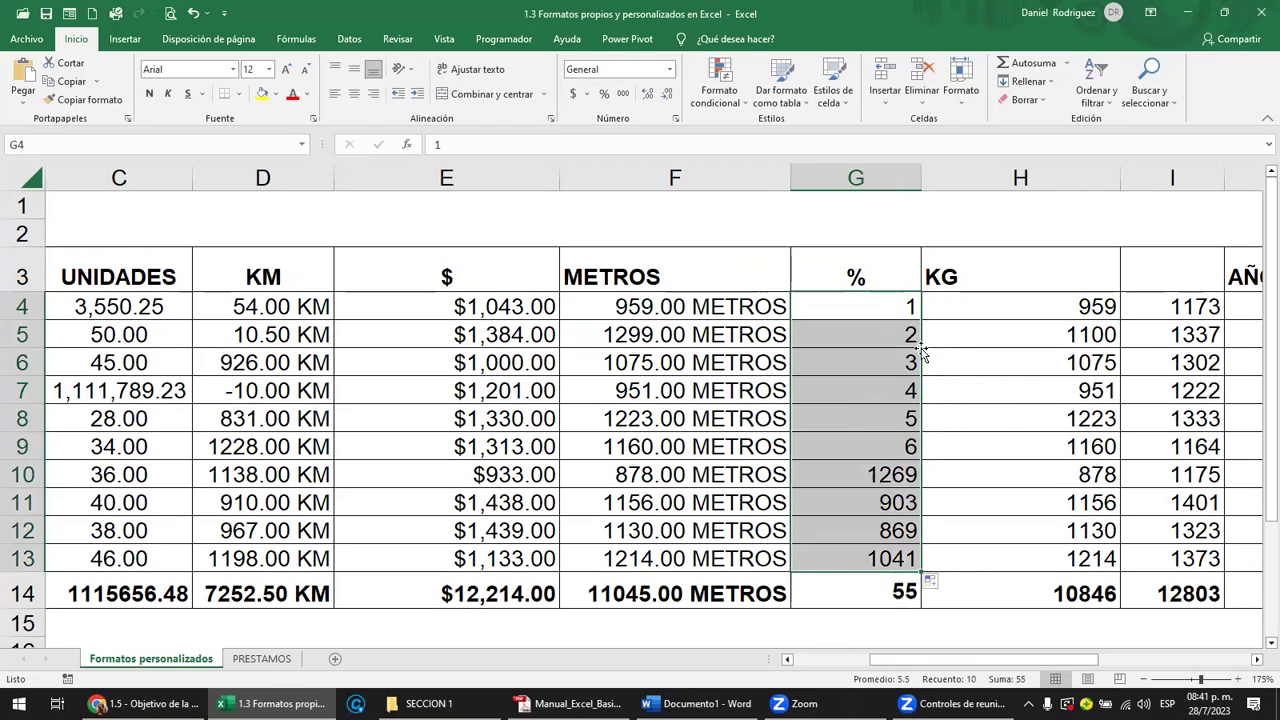
{"action": "left_click", "coordinate": [897, 557]}
Step: Clear the SUMA total from G14 and select the 1–10 values
{"action": "left_click", "coordinate": [884, 600]}
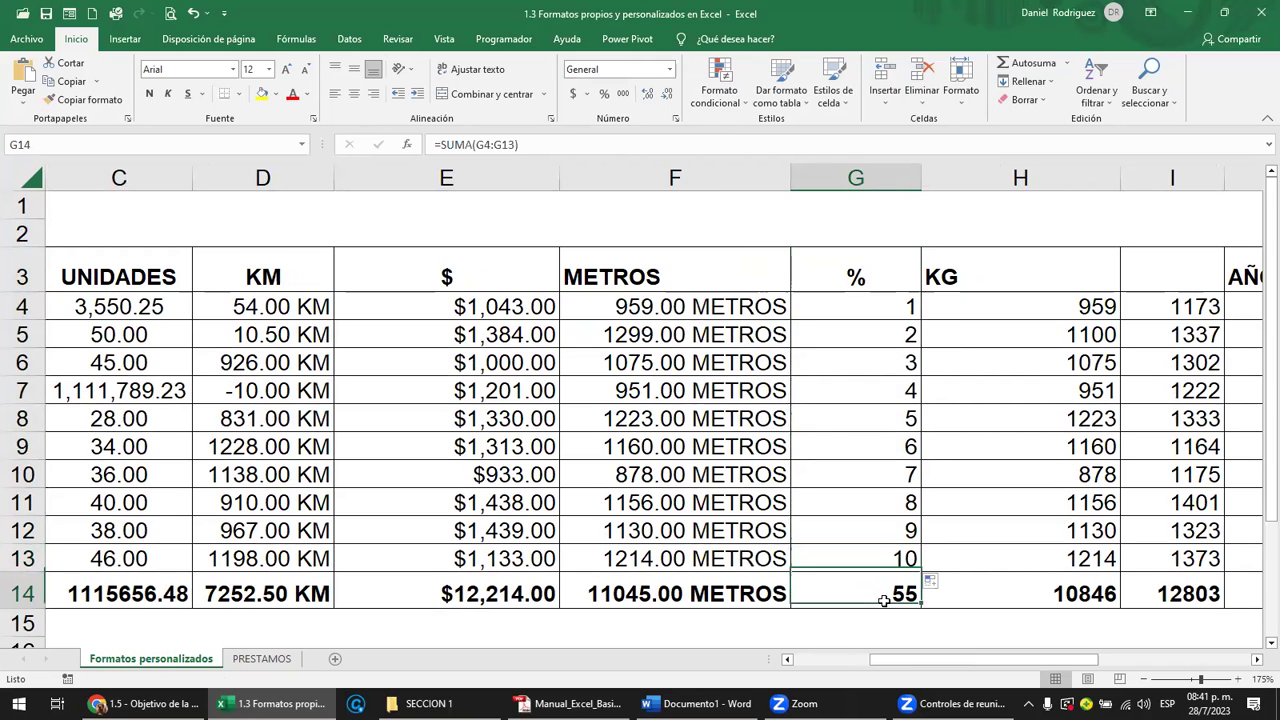
{"action": "double_click", "coordinate": [884, 600]}
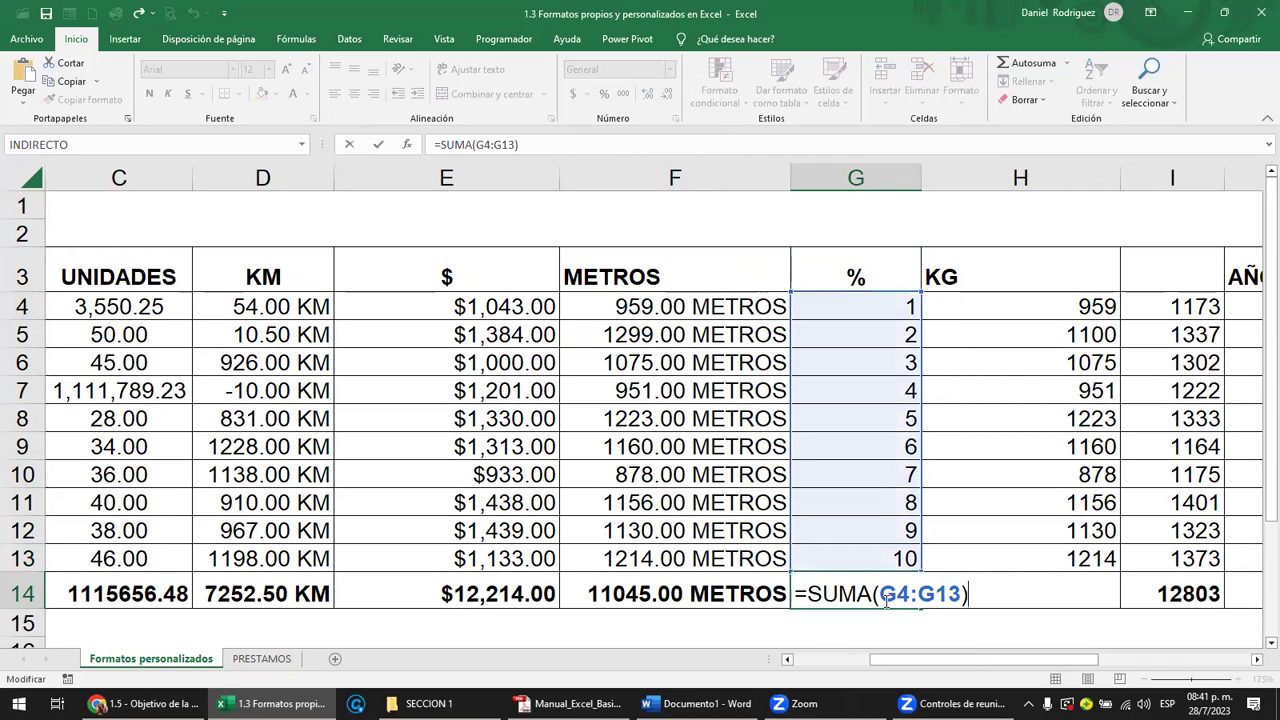
{"action": "key", "text": "Escape"}
{"action": "key", "text": "Delete"}
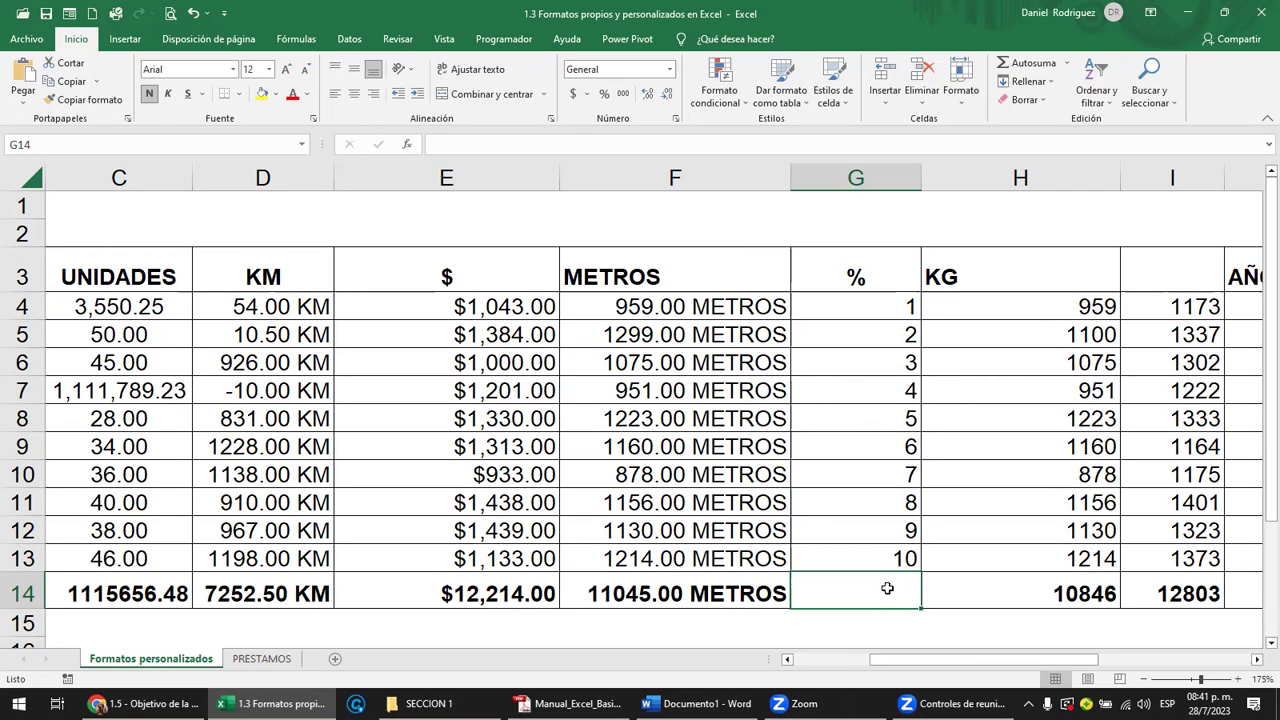
{"action": "left_click_drag", "start_coordinate": [885, 308], "coordinate": [892, 552]}
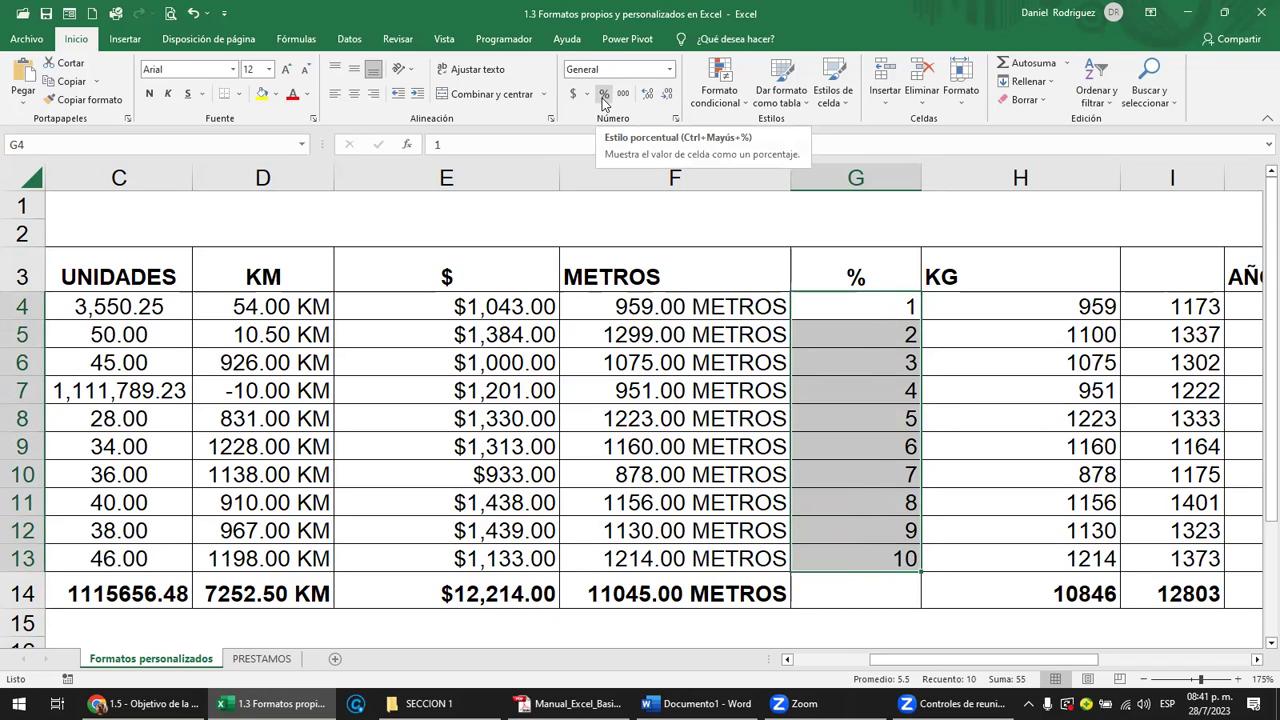
Step: Apply Porcentaje to G4:G13, then undo the 100%–1000% result
{"action": "left_click", "coordinate": [669, 69]}
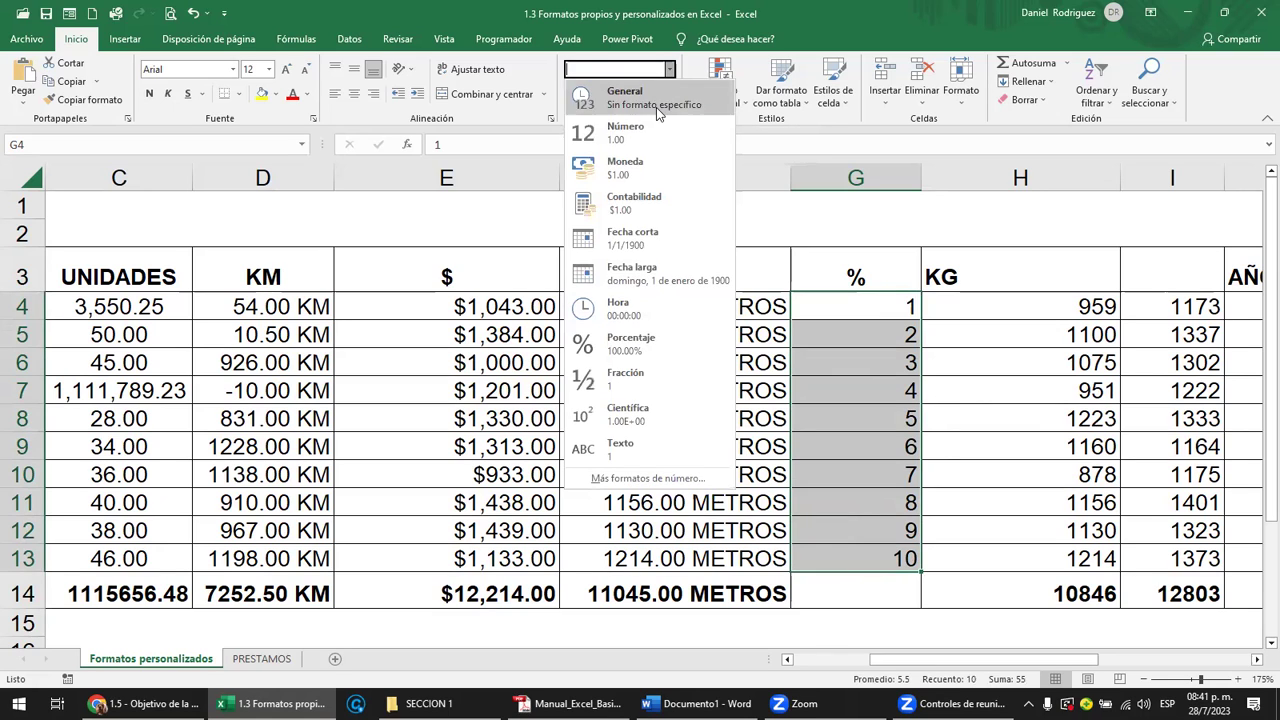
{"action": "left_click", "coordinate": [617, 347]}
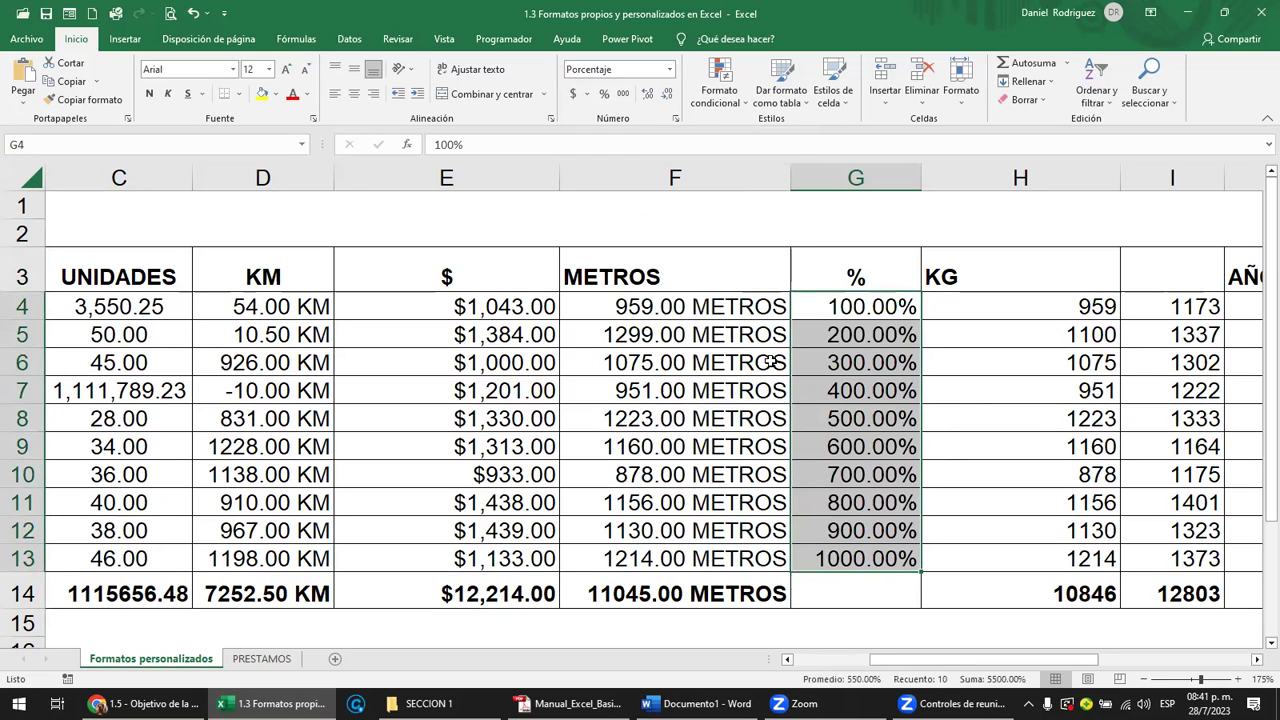
{"action": "left_click", "coordinate": [858, 310]}
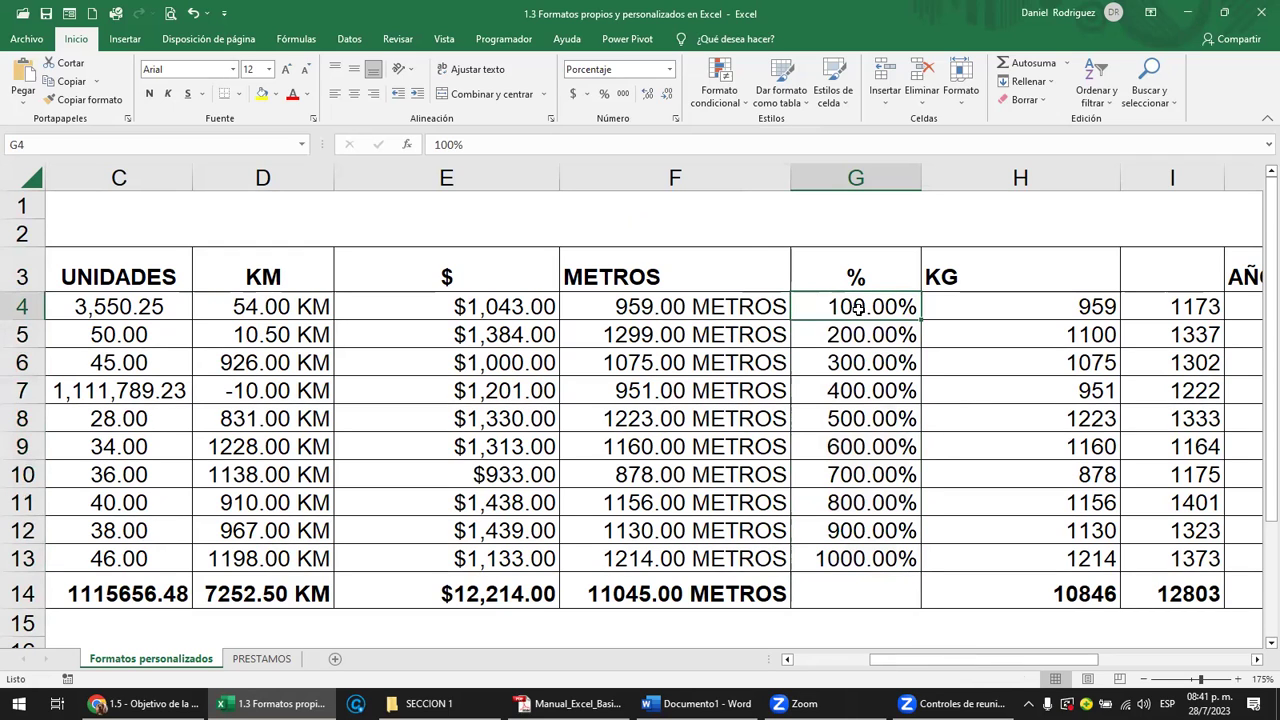
{"action": "key", "text": "ctrl+z"}
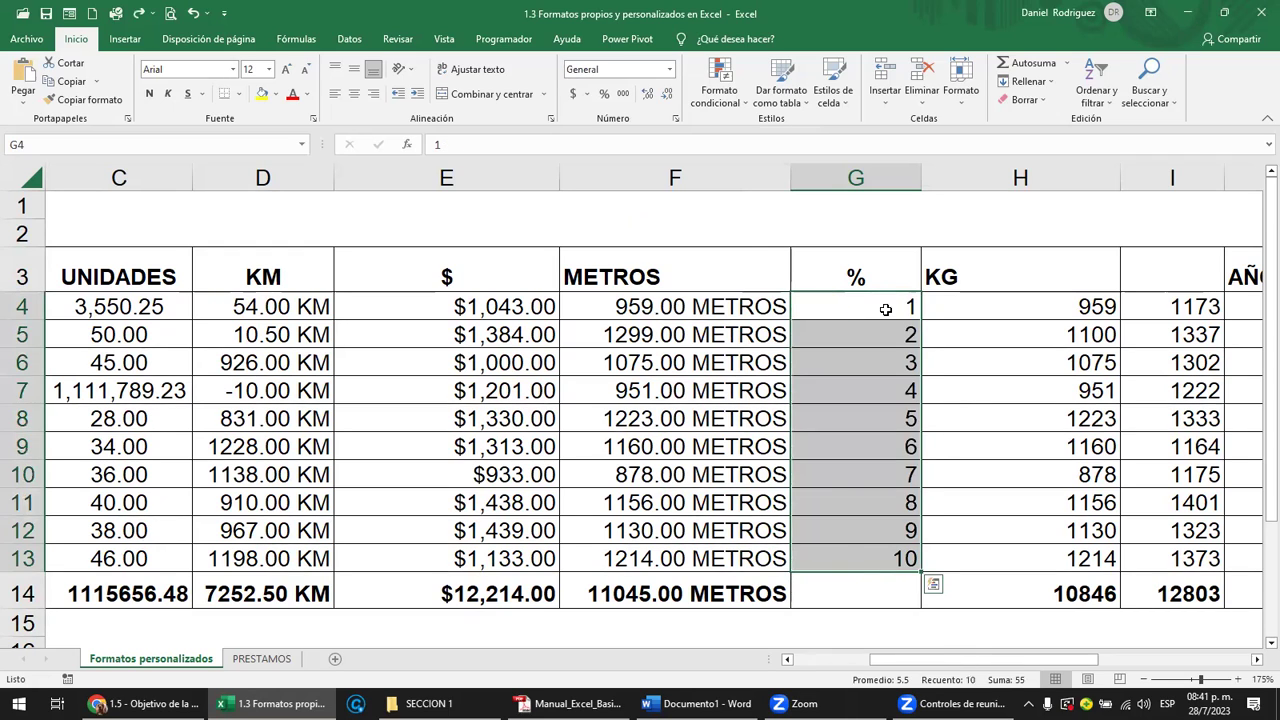
Step: Try the percent style on G4:G13, undo it, then delete the 1–10 values
{"action": "left_click", "coordinate": [887, 307]}
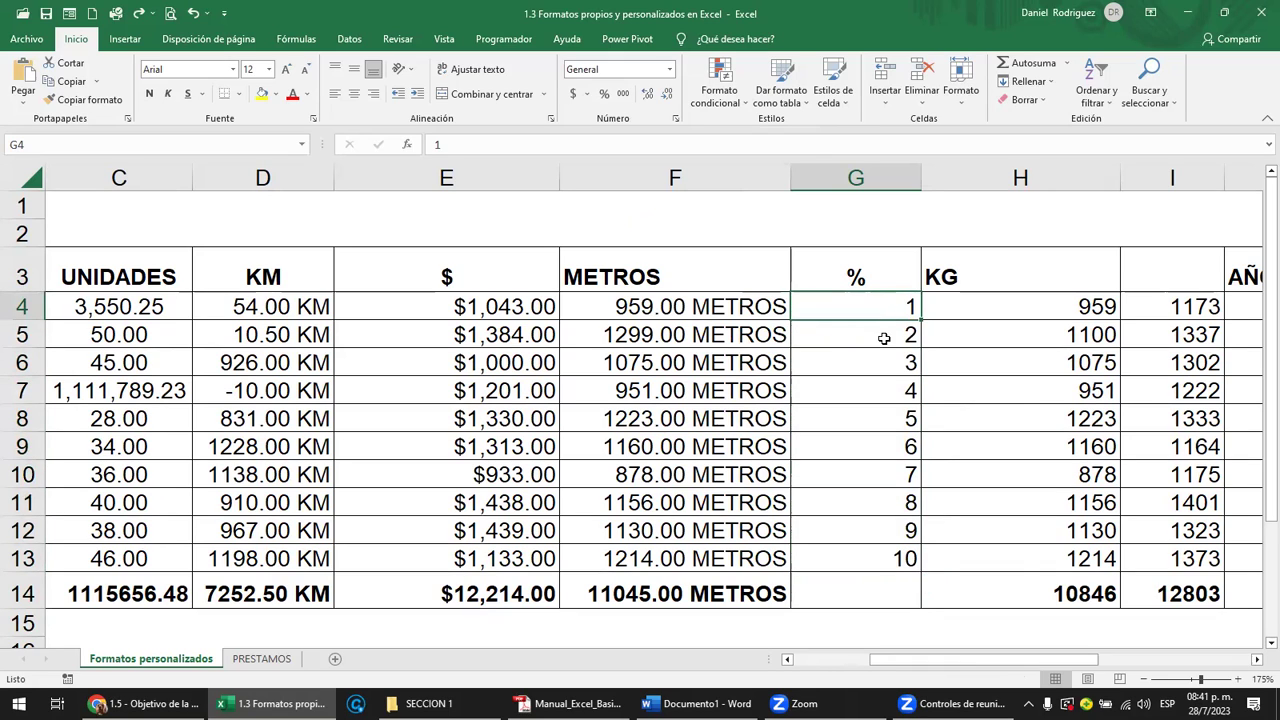
{"action": "left_click", "coordinate": [884, 338]}
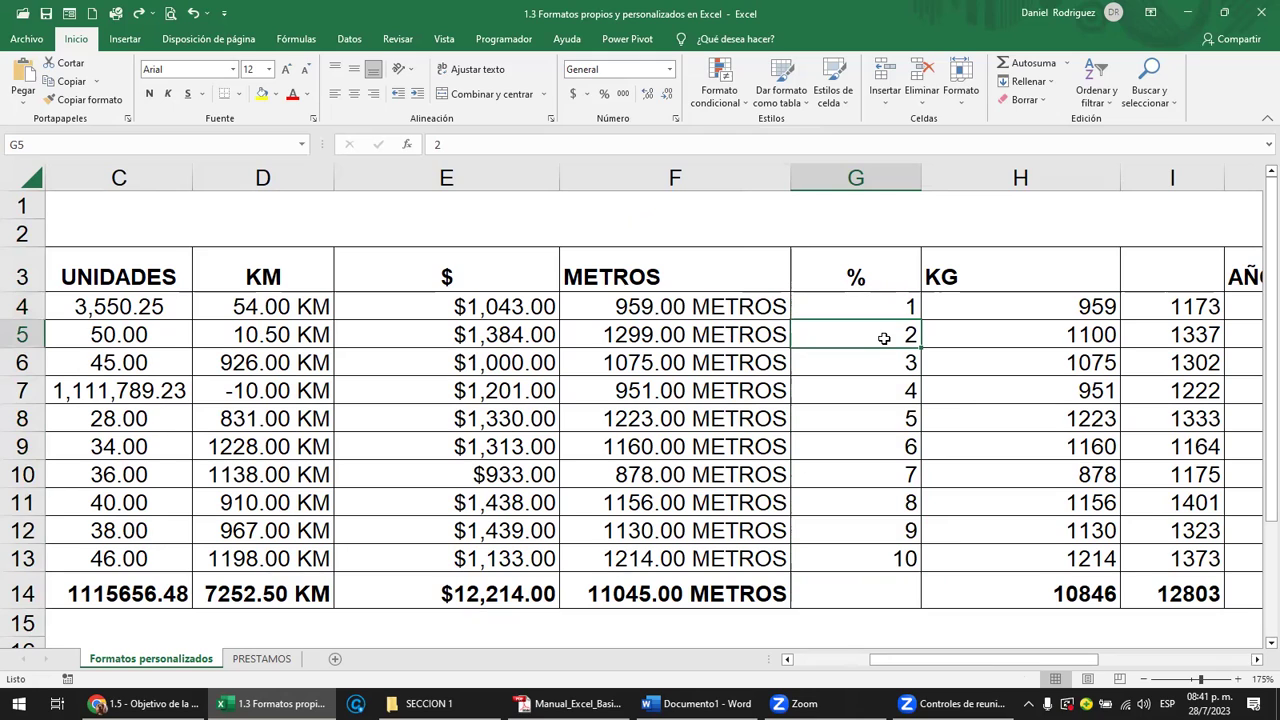
{"action": "left_click_drag", "start_coordinate": [884, 305], "coordinate": [904, 555]}
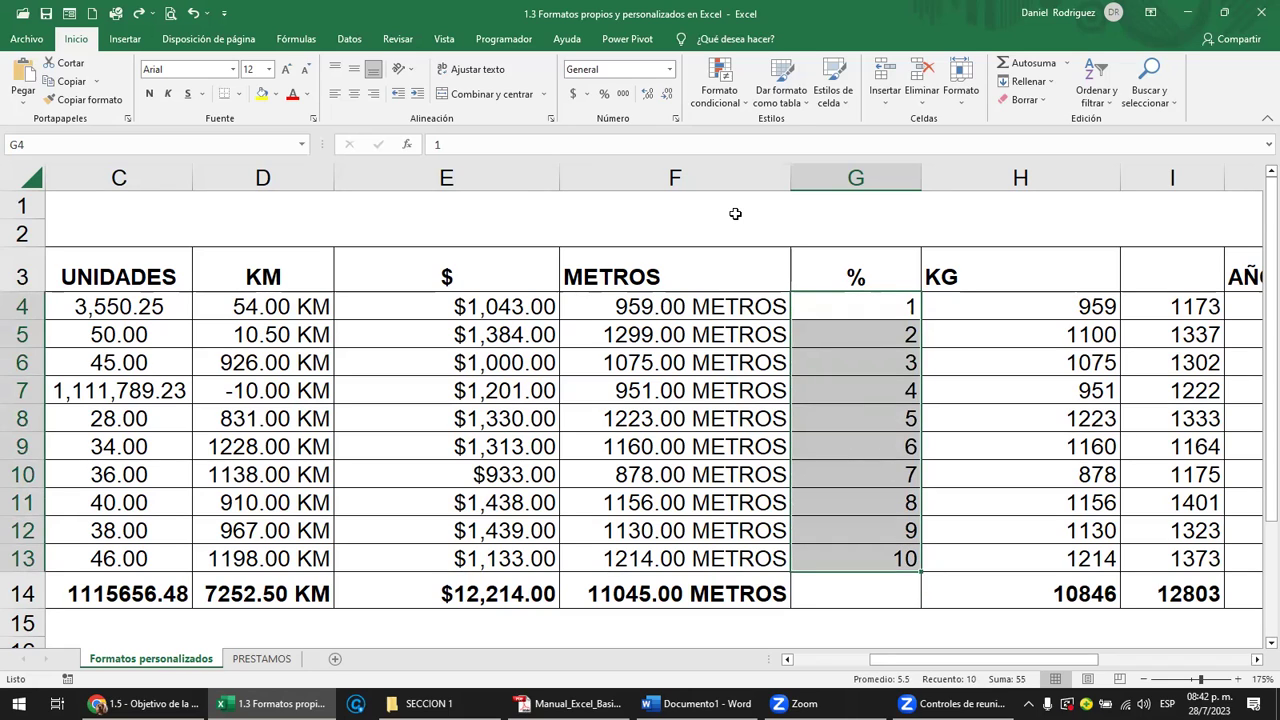
{"action": "left_click", "coordinate": [604, 94]}
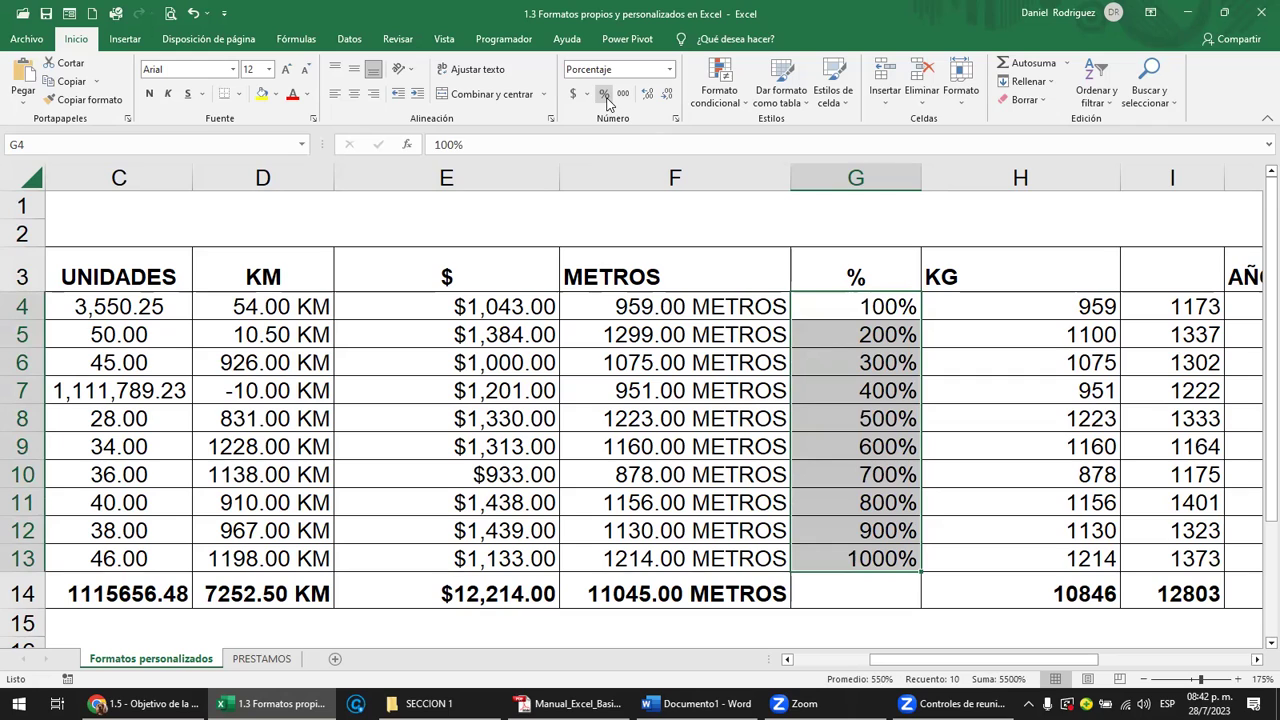
{"action": "key", "text": "ctrl+z"}
{"action": "mouse_move", "coordinate": [896, 306]}
{"action": "left_mouse_down"}
{"action": "mouse_move", "coordinate": [905, 498]}
{"action": "mouse_move", "coordinate": [803, 548]}
{"action": "left_mouse_up"}
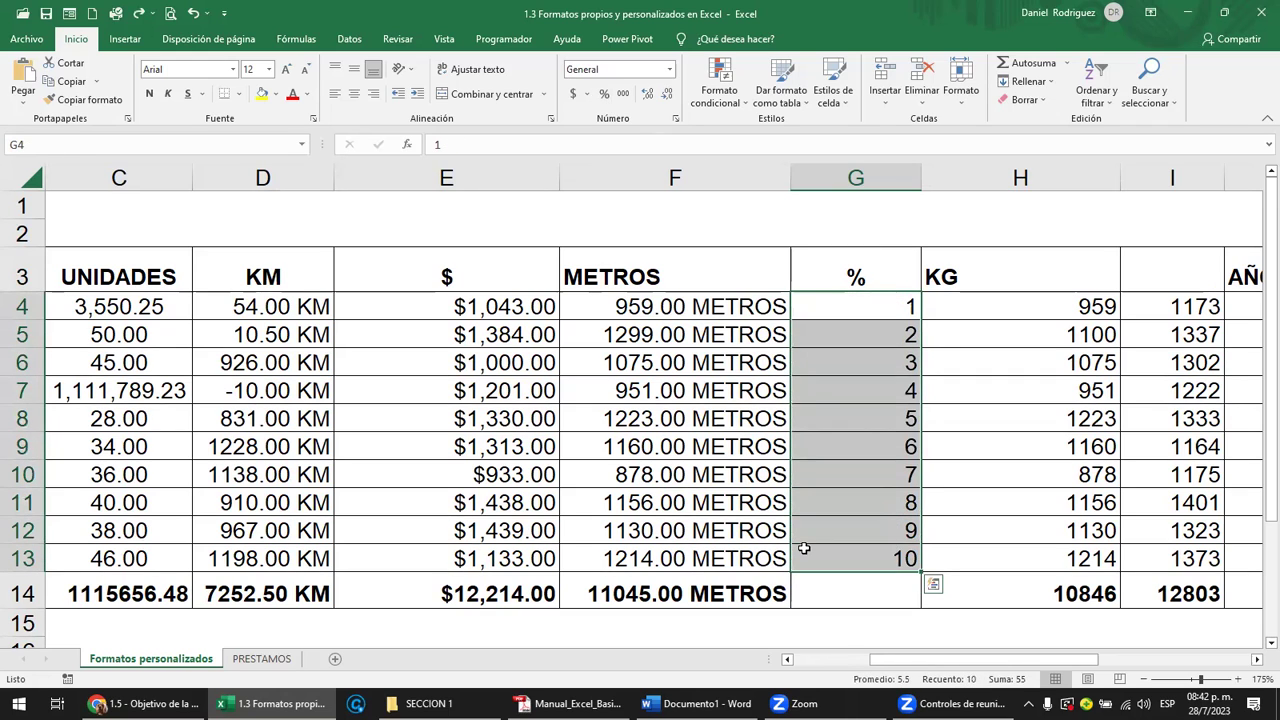
{"action": "key", "text": "Delete"}
Step: Pre-format the empty cells G4:G13 as Porcentaje
{"action": "left_click", "coordinate": [884, 307]}
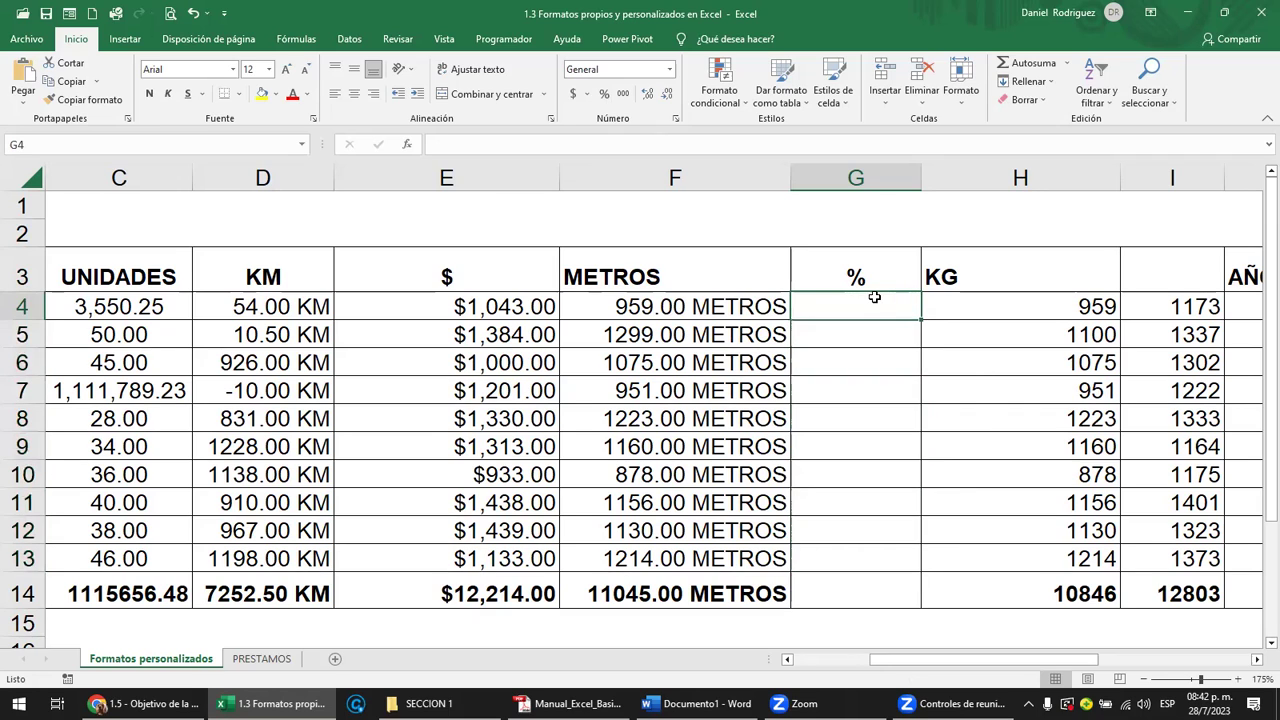
{"action": "left_click_drag", "start_coordinate": [884, 307], "coordinate": [906, 555]}
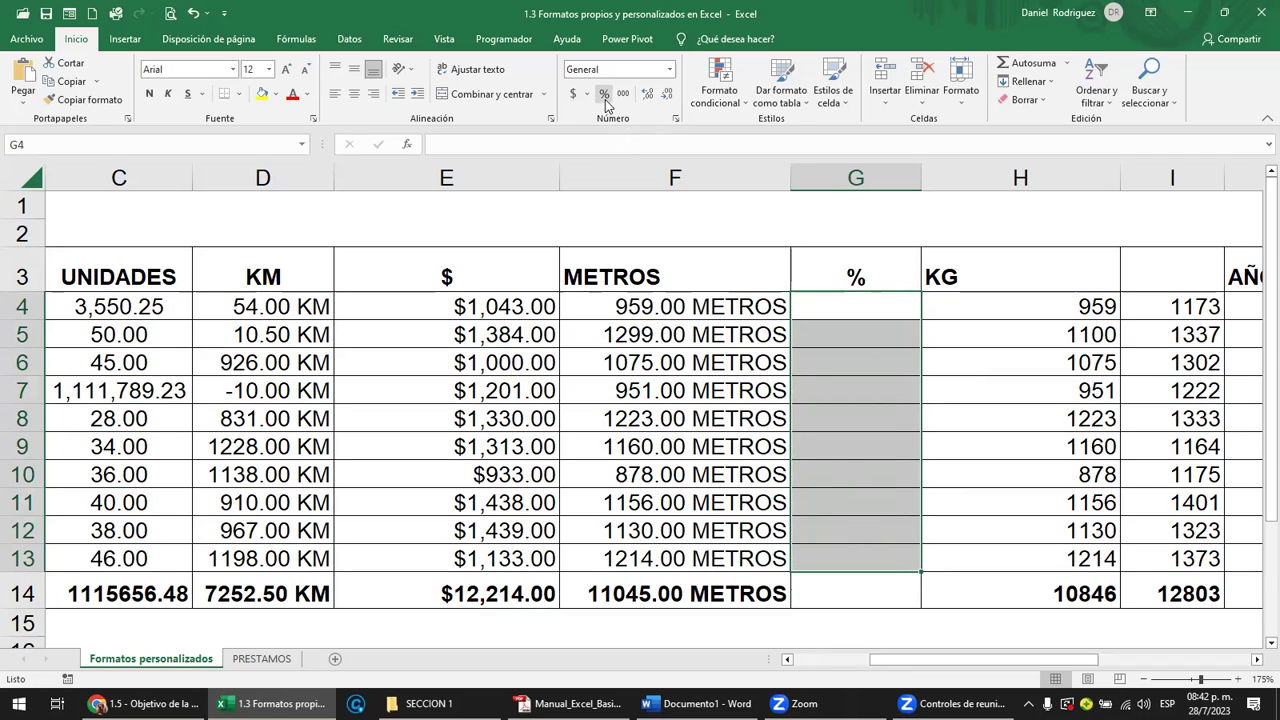
{"action": "left_click", "coordinate": [672, 72]}
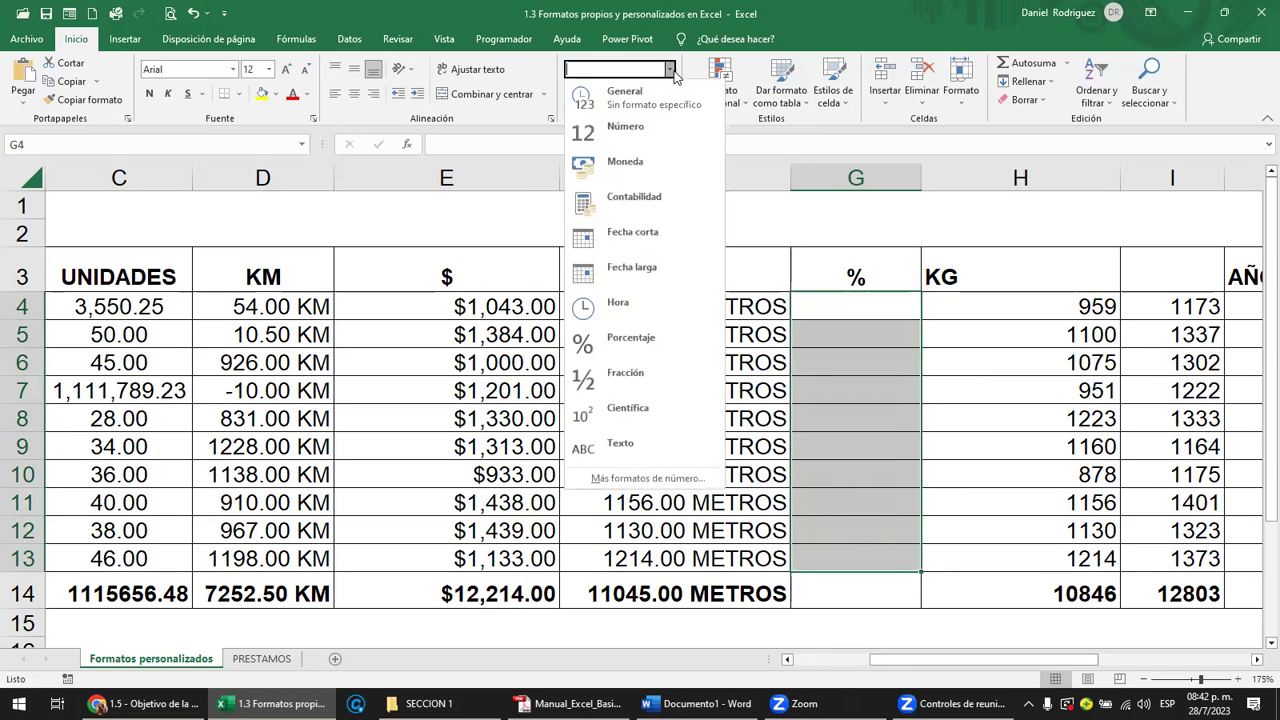
{"action": "left_click", "coordinate": [630, 339]}
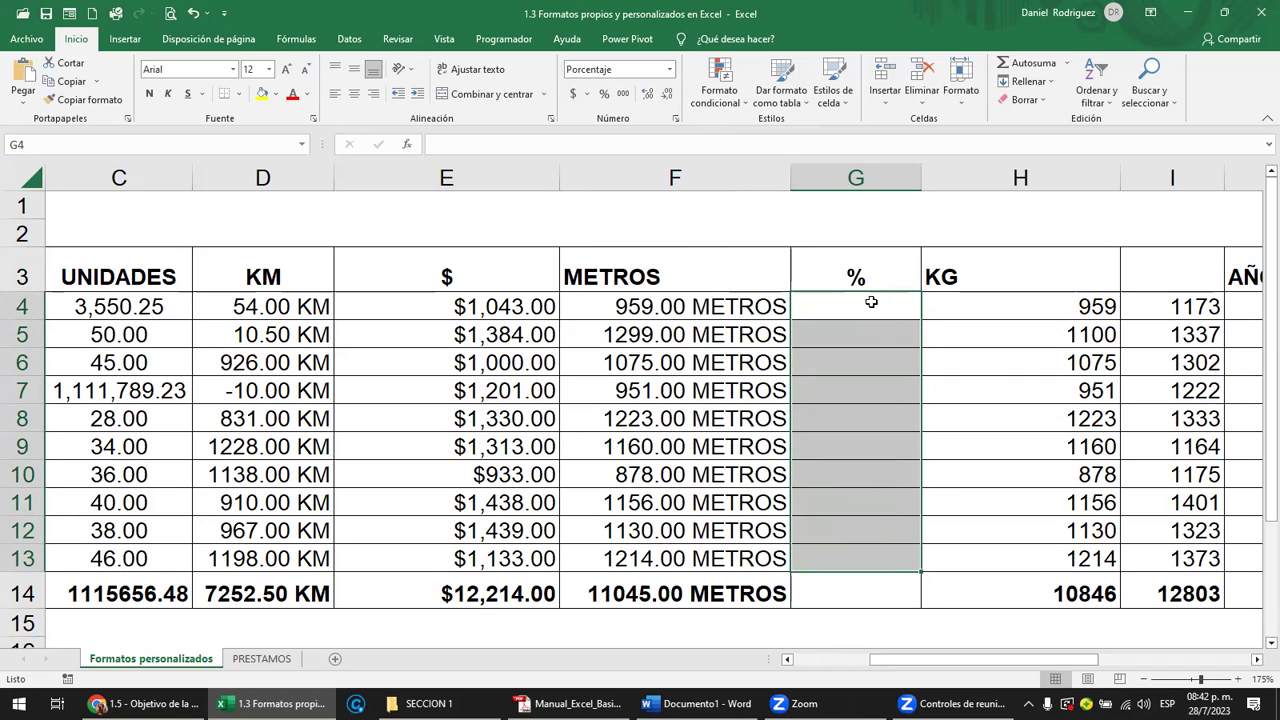
Step: Enter 1 in G4, shown as 1.00%, and adjust its decimals back to two
{"action": "left_click", "coordinate": [871, 302]}
{"action": "type", "text": "1"}
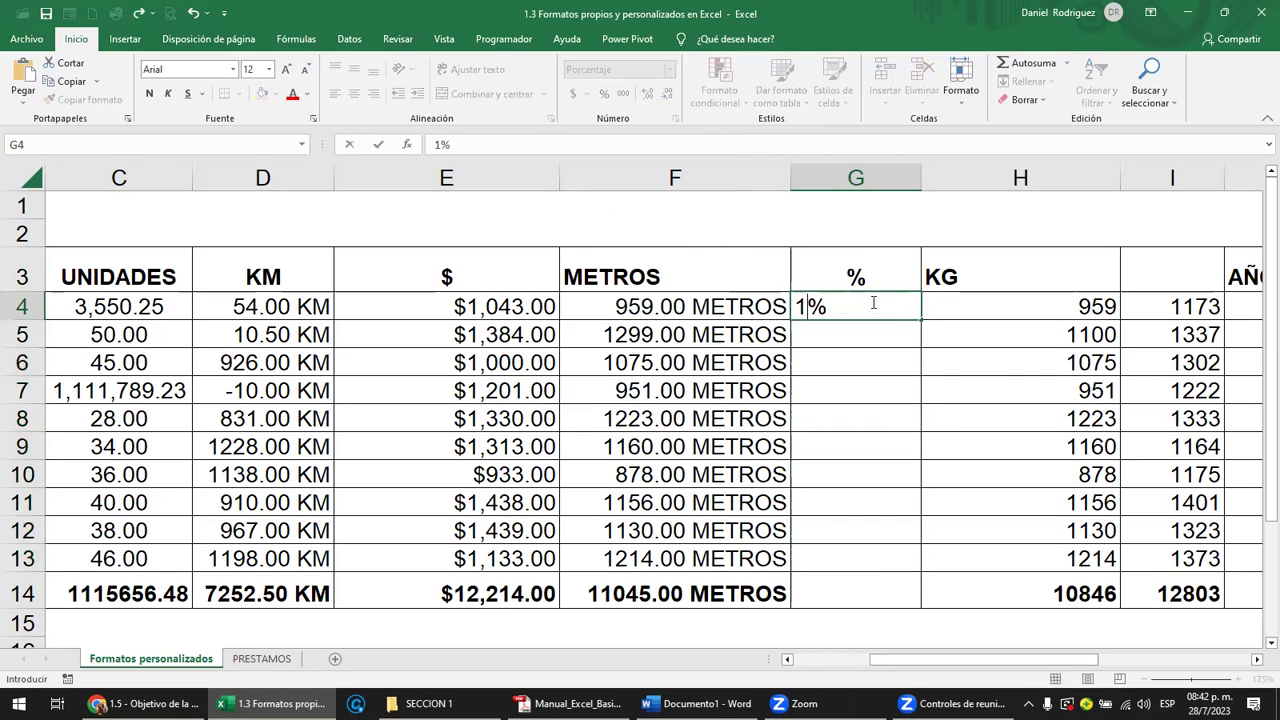
{"action": "key", "text": "Return"}
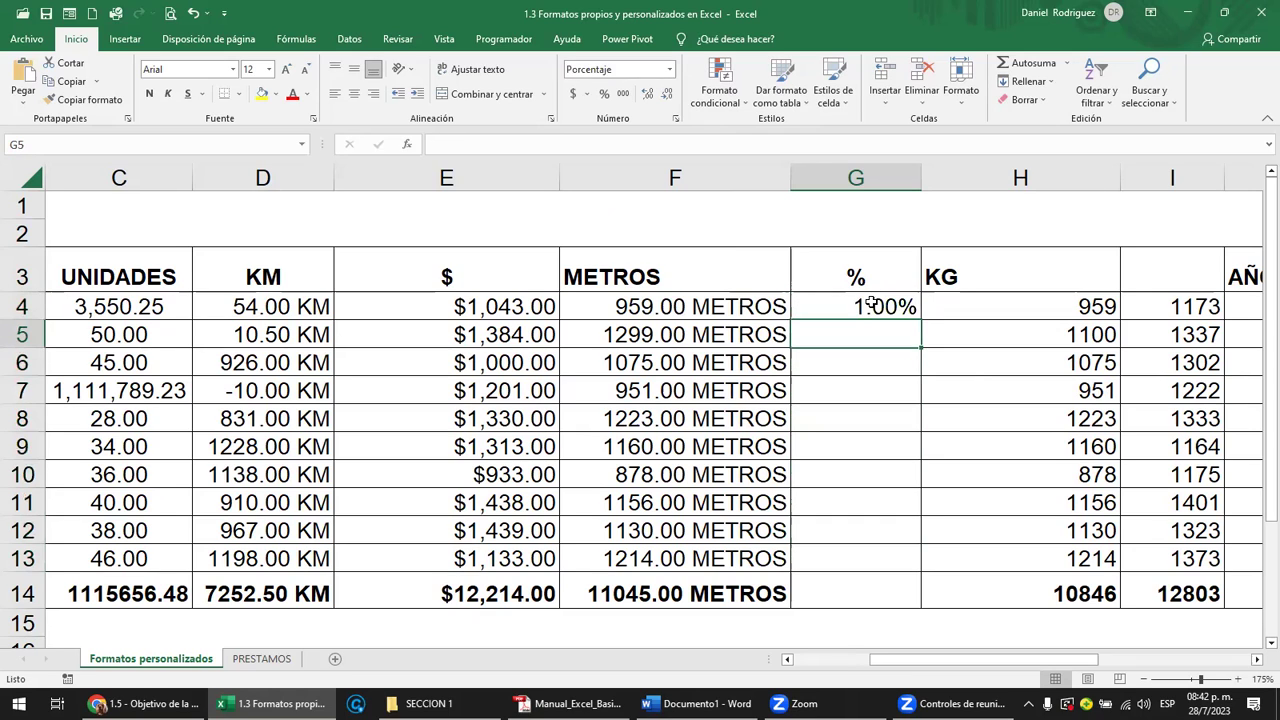
{"action": "left_click", "coordinate": [880, 306]}
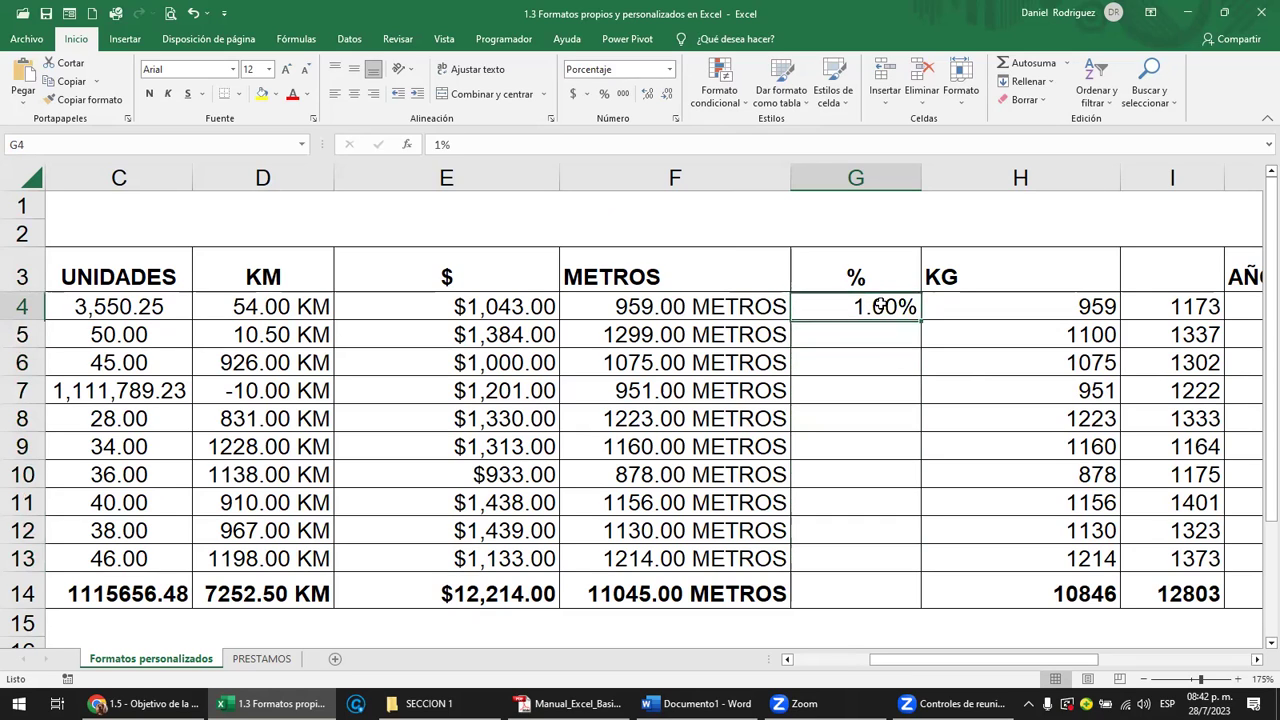
{"action": "left_click", "coordinate": [647, 97]}
{"action": "double_click", "coordinate": [668, 95]}
{"action": "left_click", "coordinate": [668, 96]}
{"action": "left_click", "coordinate": [648, 96]}
{"action": "left_click", "coordinate": [650, 98]}
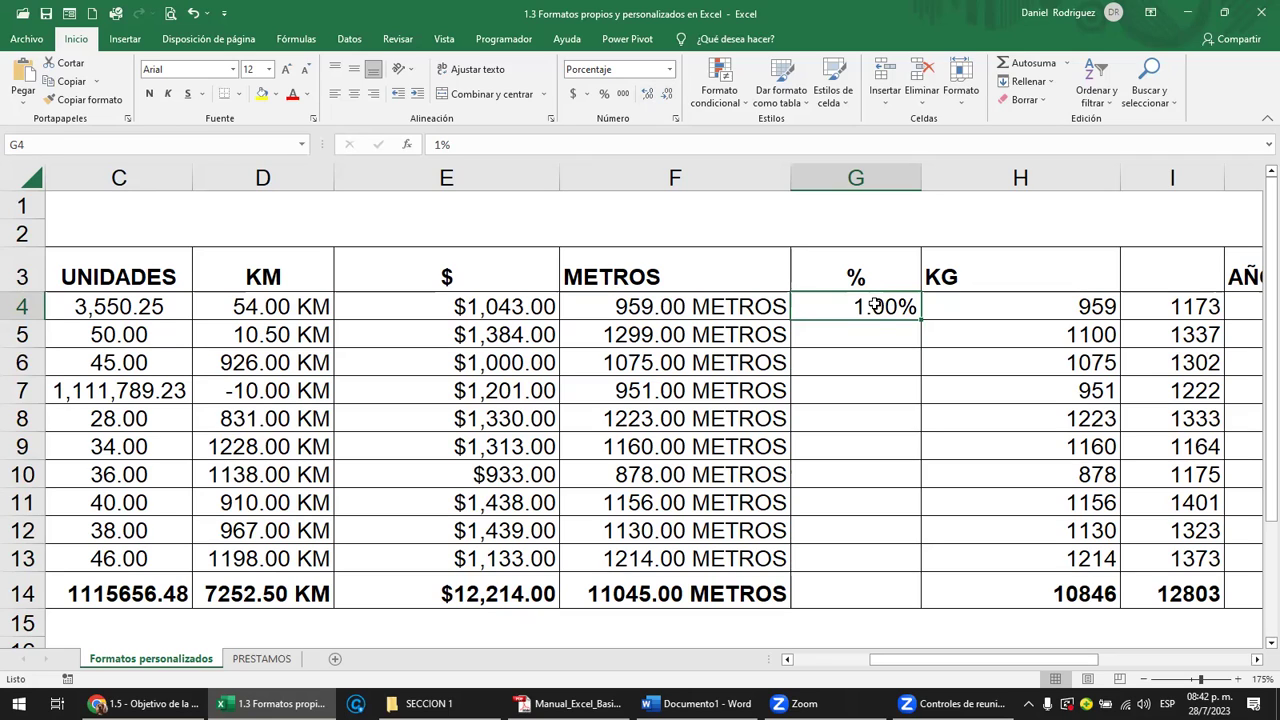
Step: Format G5:G14 as percentages and enter 2 in G5, shown as 2.00%
{"action": "left_click_drag", "start_coordinate": [919, 319], "coordinate": [714, 212]}
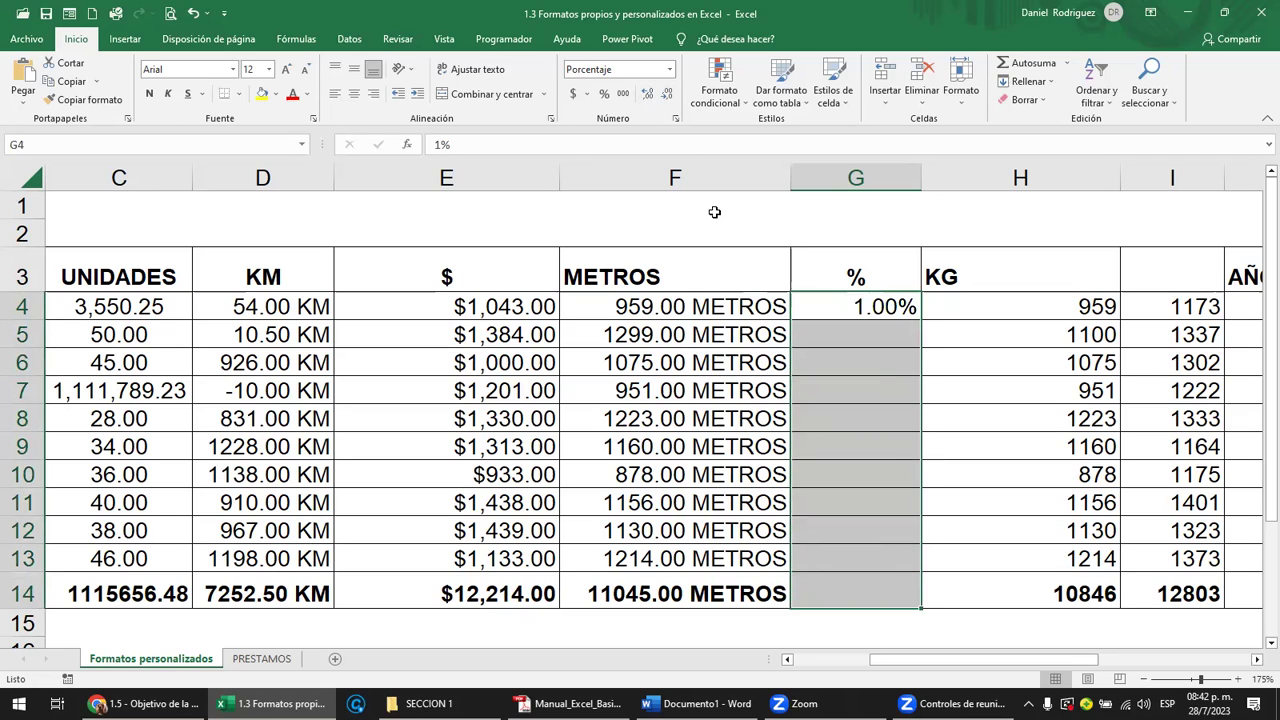
{"action": "left_click", "coordinate": [599, 94]}
{"action": "left_click", "coordinate": [669, 69]}
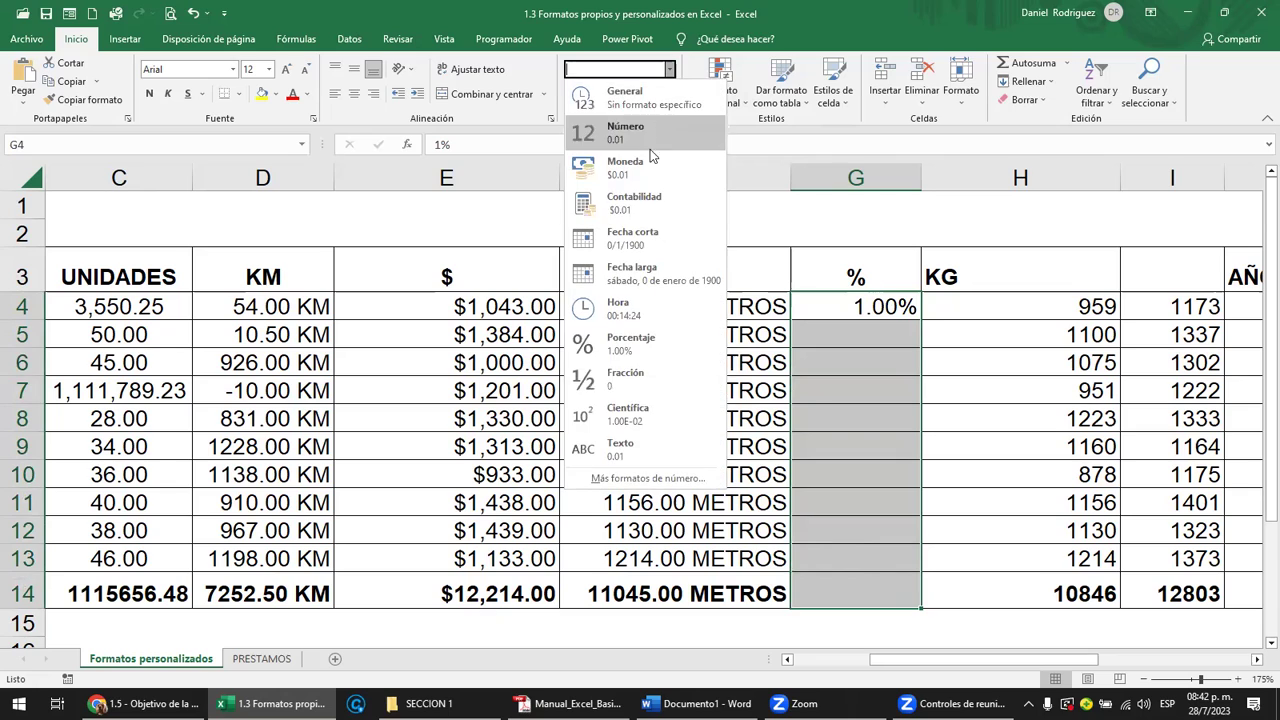
{"action": "left_click", "coordinate": [635, 345]}
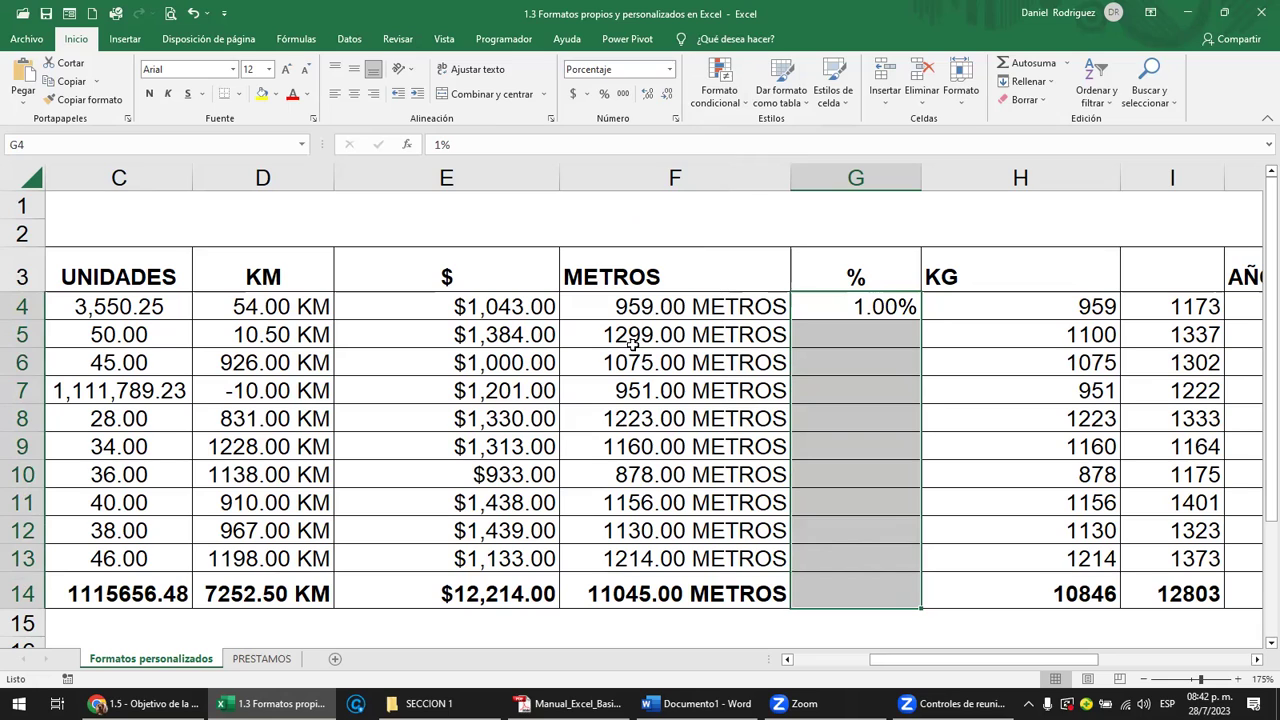
{"action": "left_click", "coordinate": [881, 337]}
{"action": "type", "text": "2"}
{"action": "key", "text": "Return"}
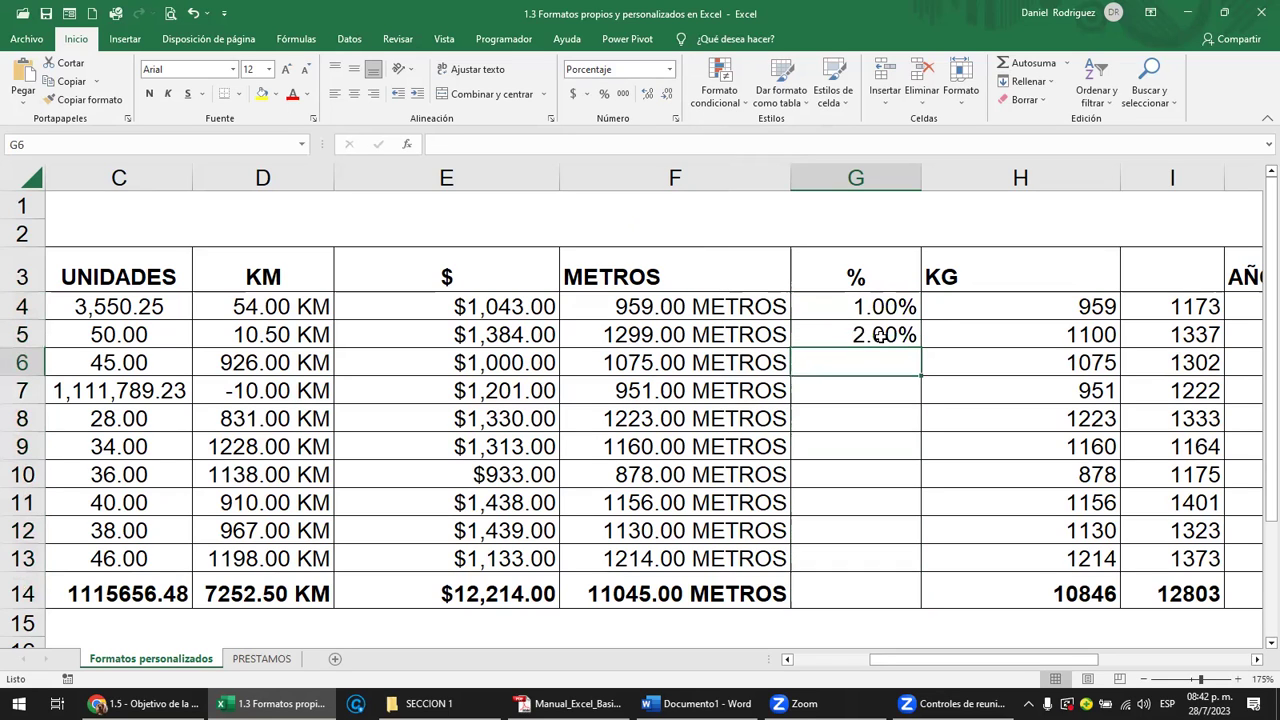
Step: Clear the 1.00% and 2.00% values and select the empty cells G4:G14
{"action": "left_click_drag", "start_coordinate": [855, 306], "coordinate": [855, 560]}
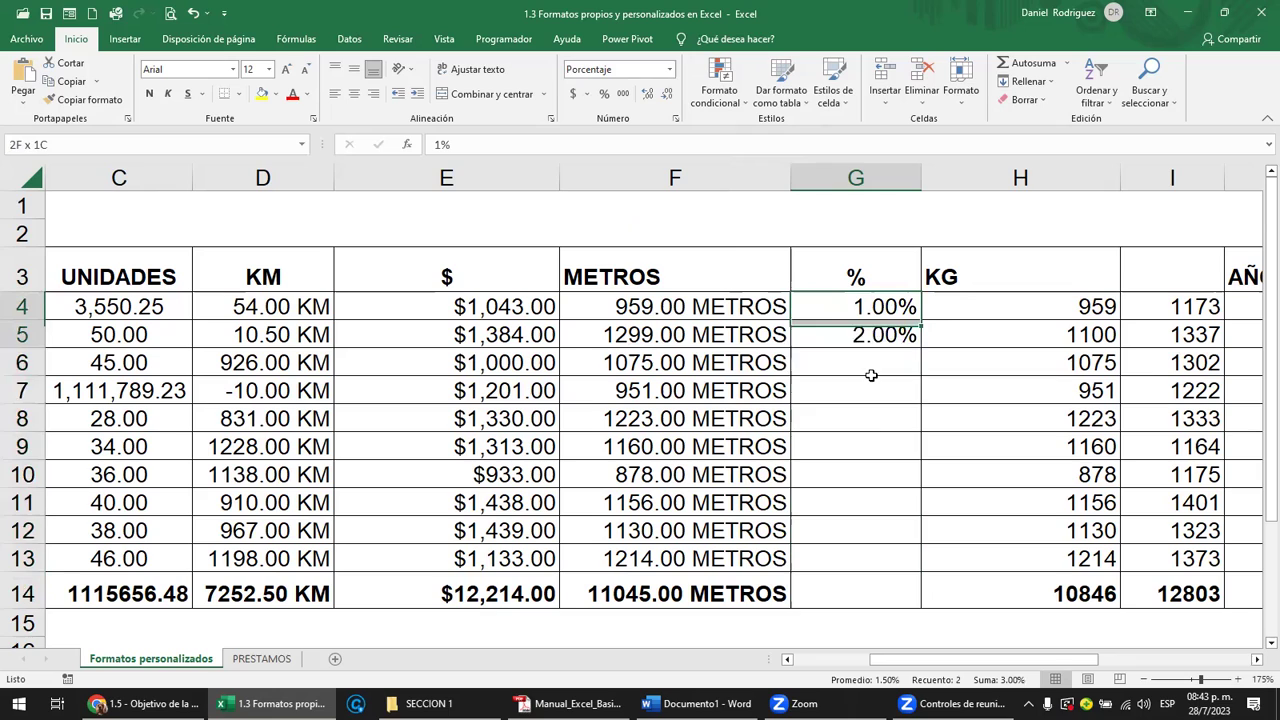
{"action": "key", "text": "Delete"}
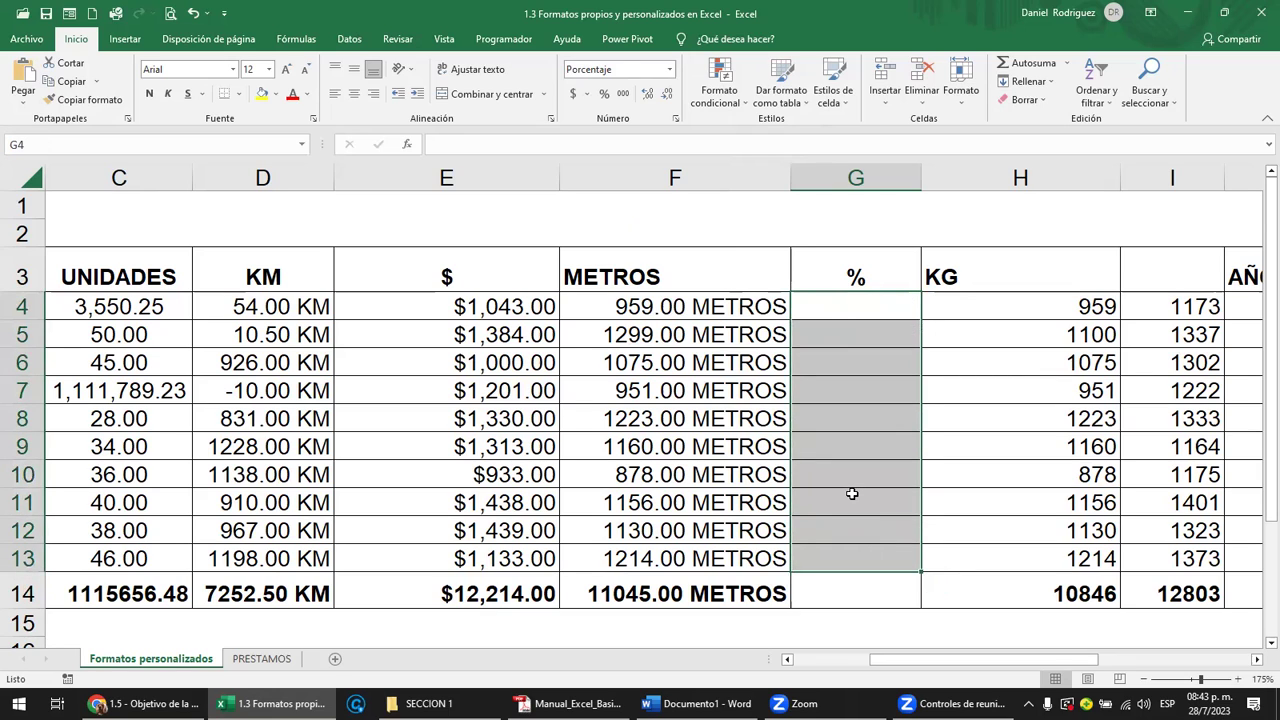
{"action": "left_click", "coordinate": [888, 305]}
{"action": "type", "text": "1"}
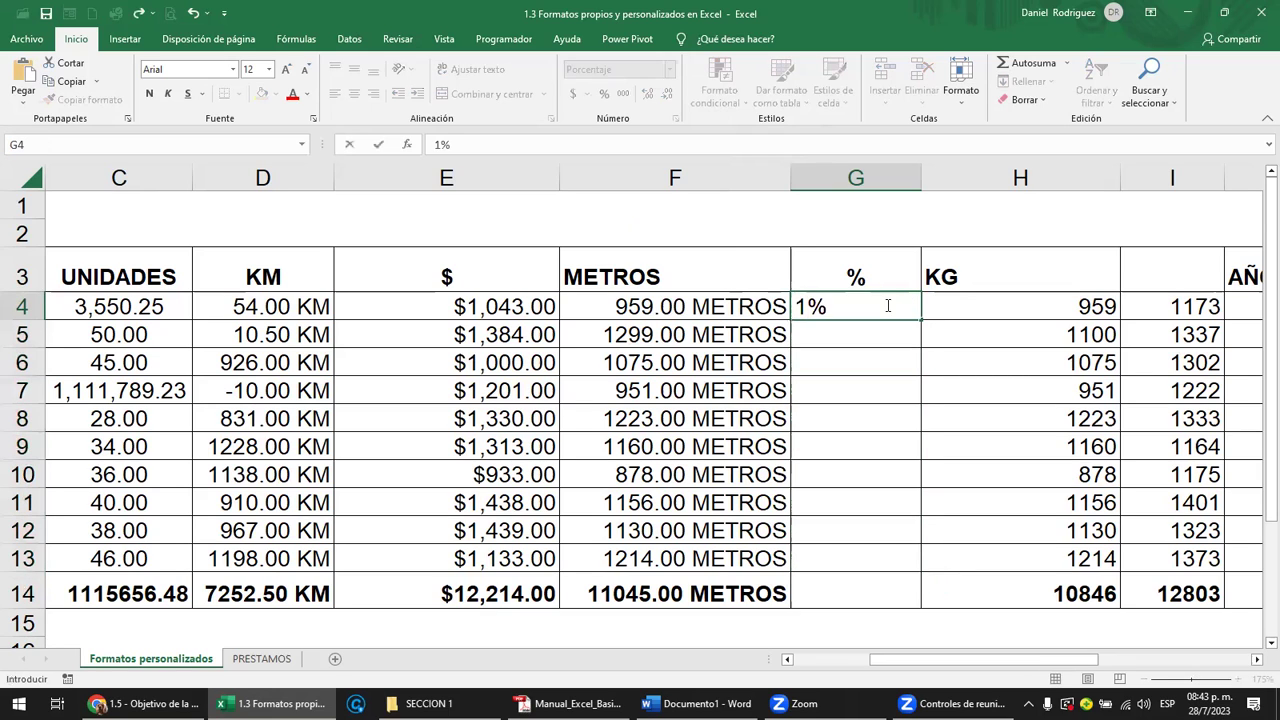
{"action": "key", "text": "Escape"}
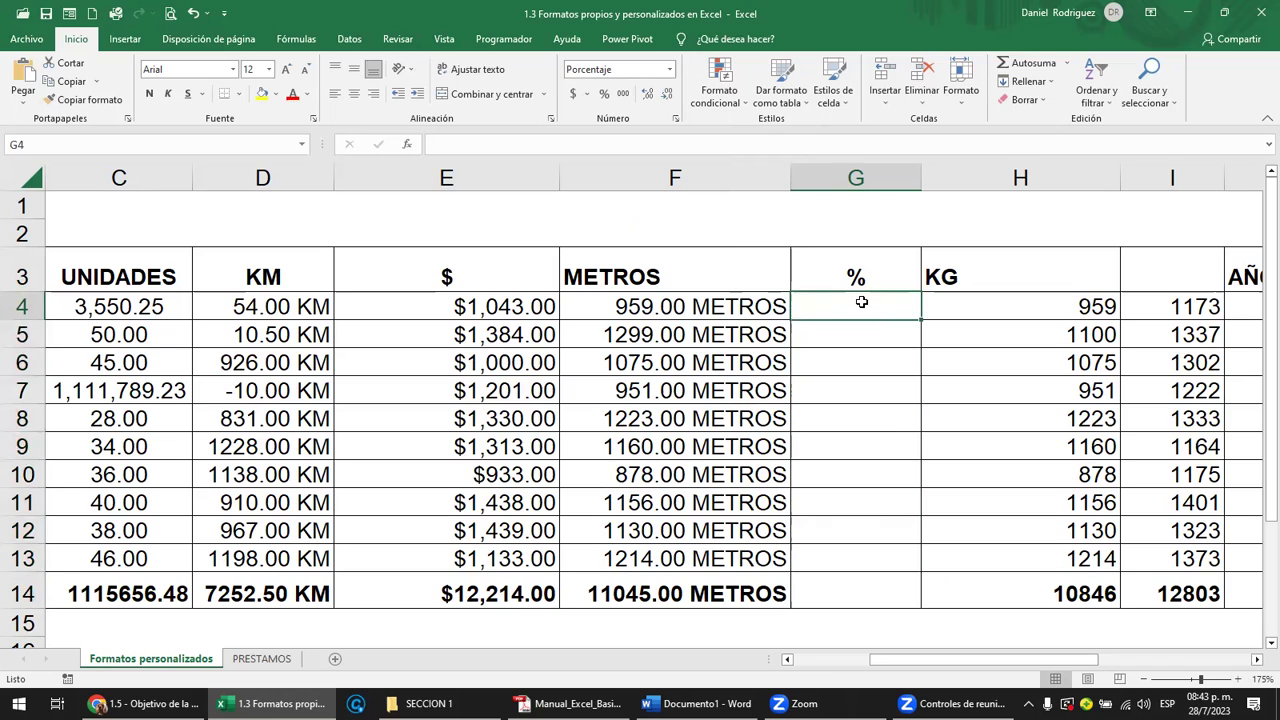
{"action": "left_click_drag", "start_coordinate": [862, 302], "coordinate": [874, 590]}
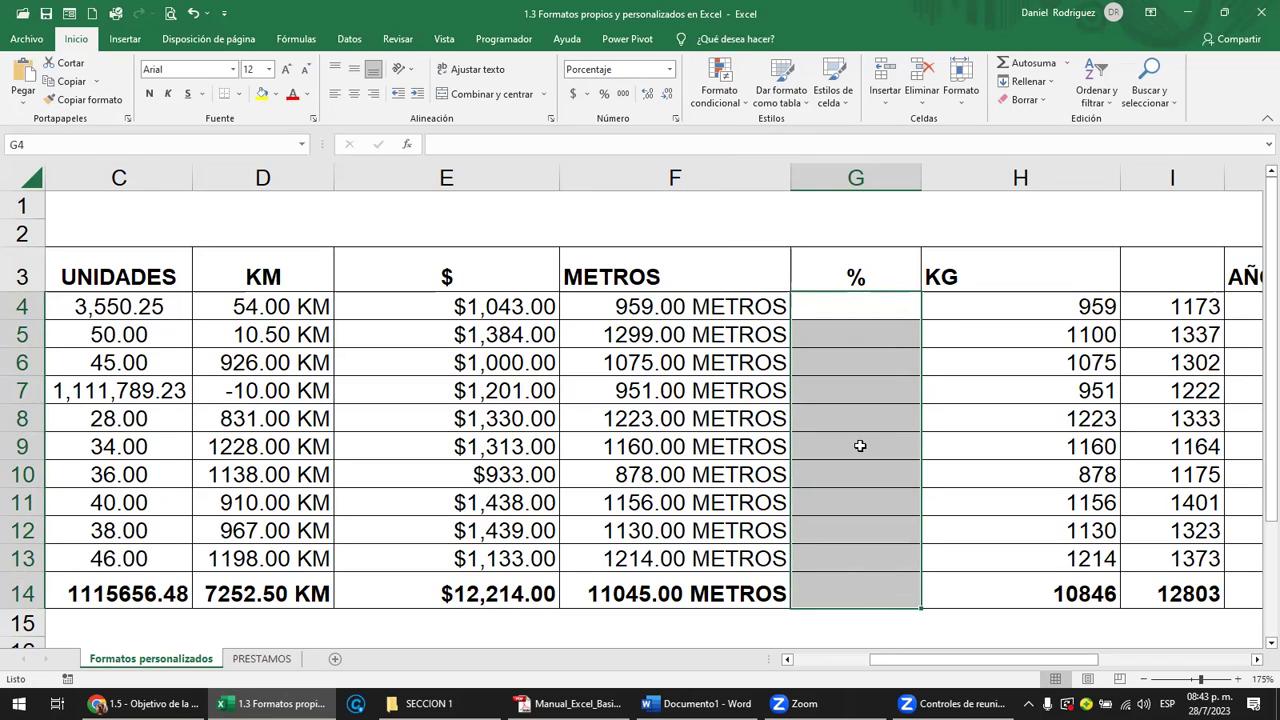
Step: Set G4:G14 back to General and enter 1, 2, 4, 4 in G4:G7
{"action": "left_click", "coordinate": [668, 69]}
{"action": "left_click", "coordinate": [644, 104]}
{"action": "left_click", "coordinate": [885, 307]}
{"action": "type", "text": "1"}
{"action": "key", "text": "Return"}
{"action": "type", "text": "2"}
{"action": "key", "text": "Return"}
{"action": "type", "text": "4"}
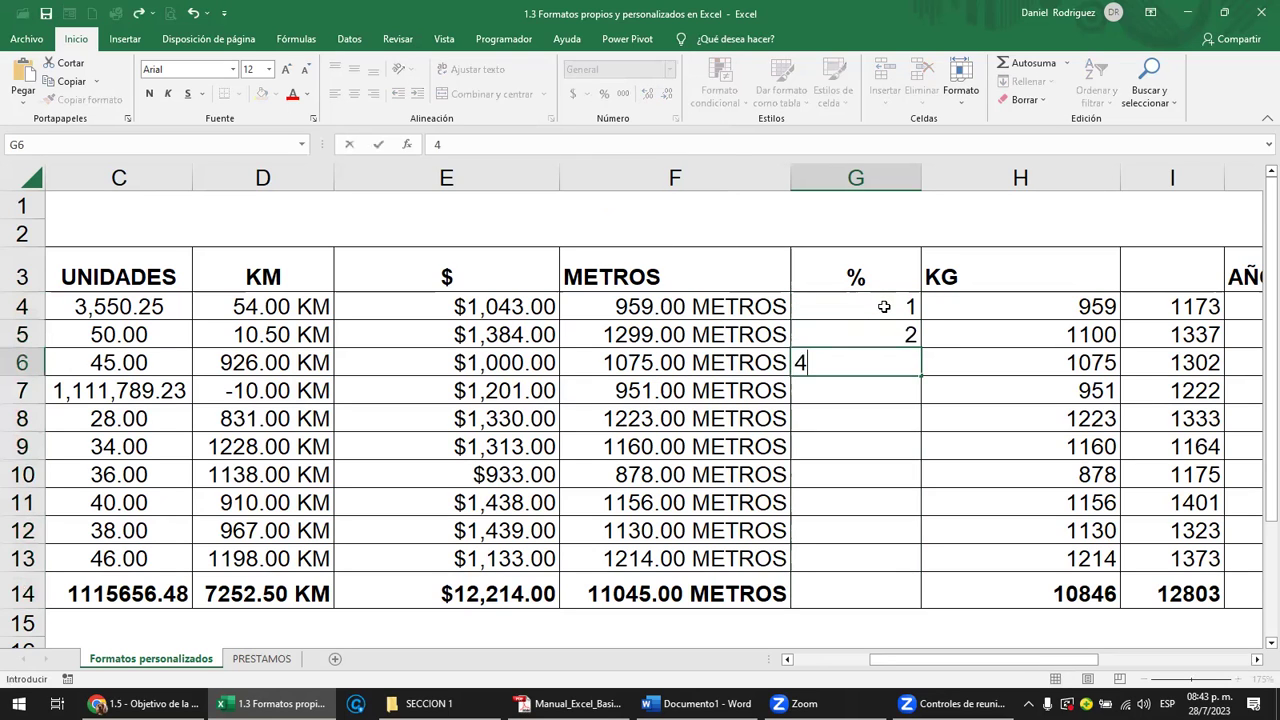
{"action": "key", "text": "Return"}
{"action": "type", "text": "4"}
{"action": "key", "text": "Return"}
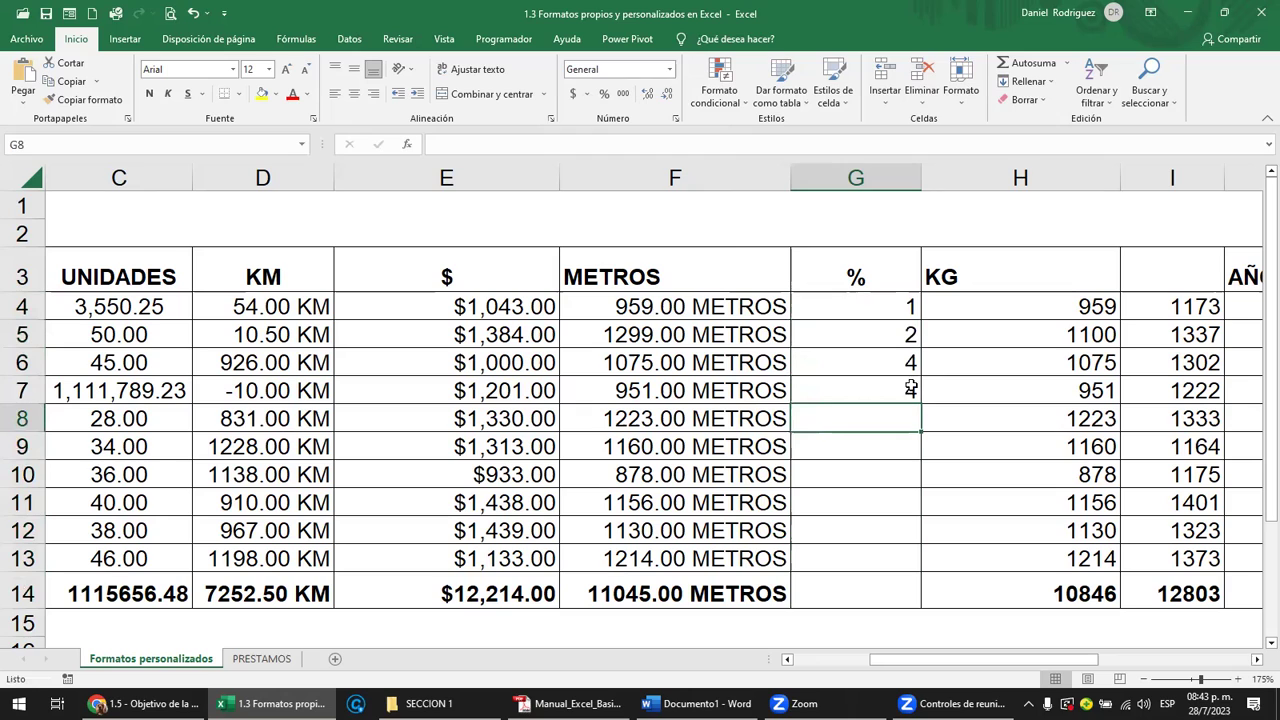
Step: Correct G7 to 5 and fill the 4, 5 series down to 11 in G13
{"action": "left_click", "coordinate": [895, 362]}
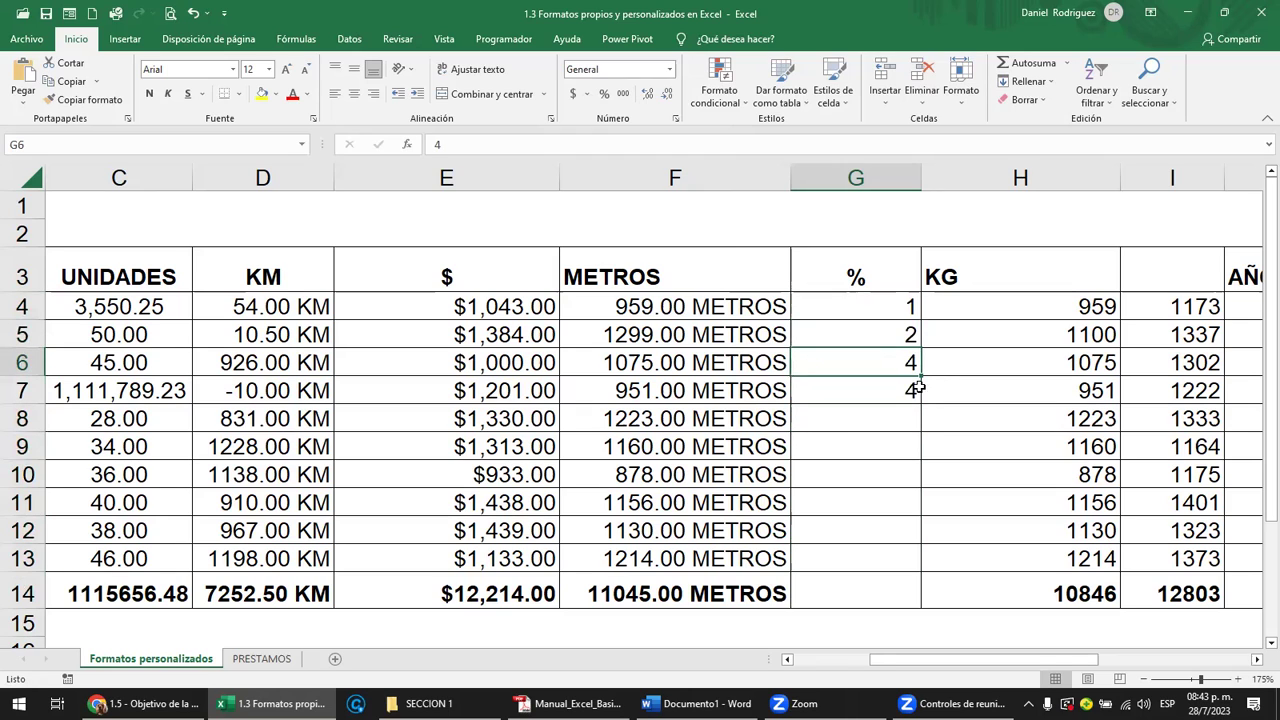
{"action": "left_click", "coordinate": [913, 390]}
{"action": "type", "text": "5"}
{"action": "left_click_drag", "start_coordinate": [897, 363], "coordinate": [918, 568]}
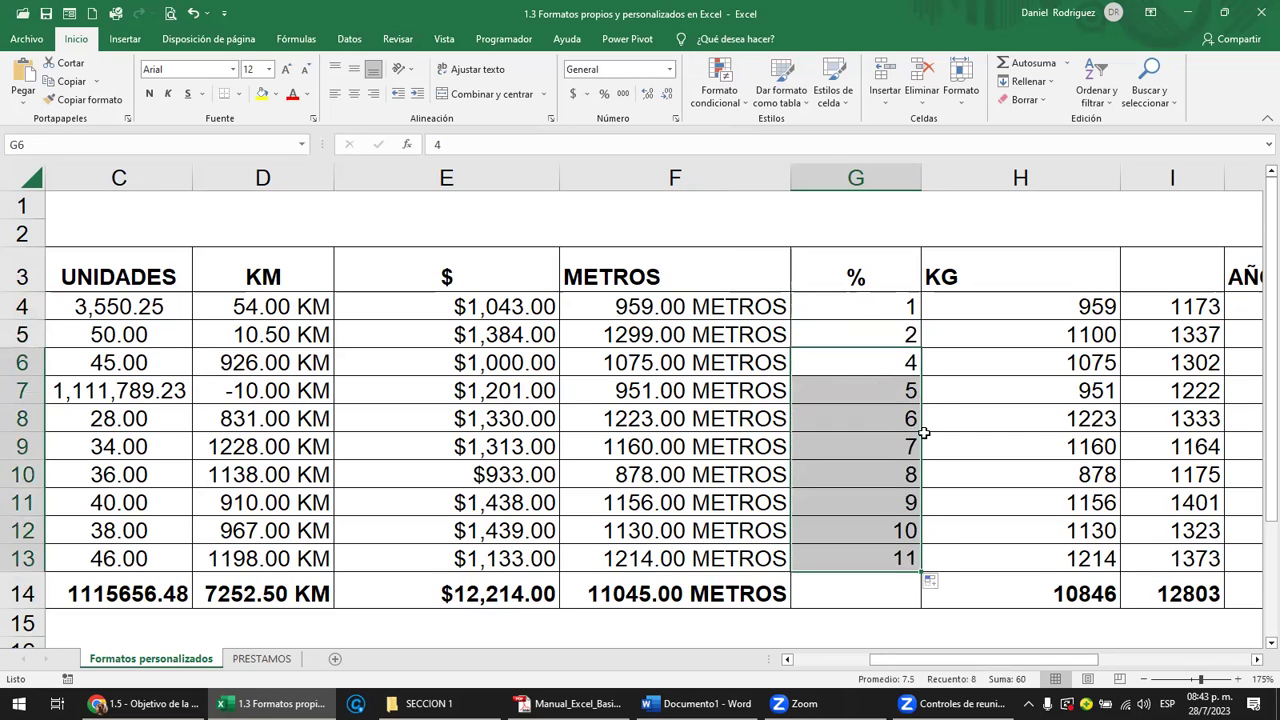
{"action": "left_click_drag", "start_coordinate": [918, 404], "coordinate": [922, 548]}
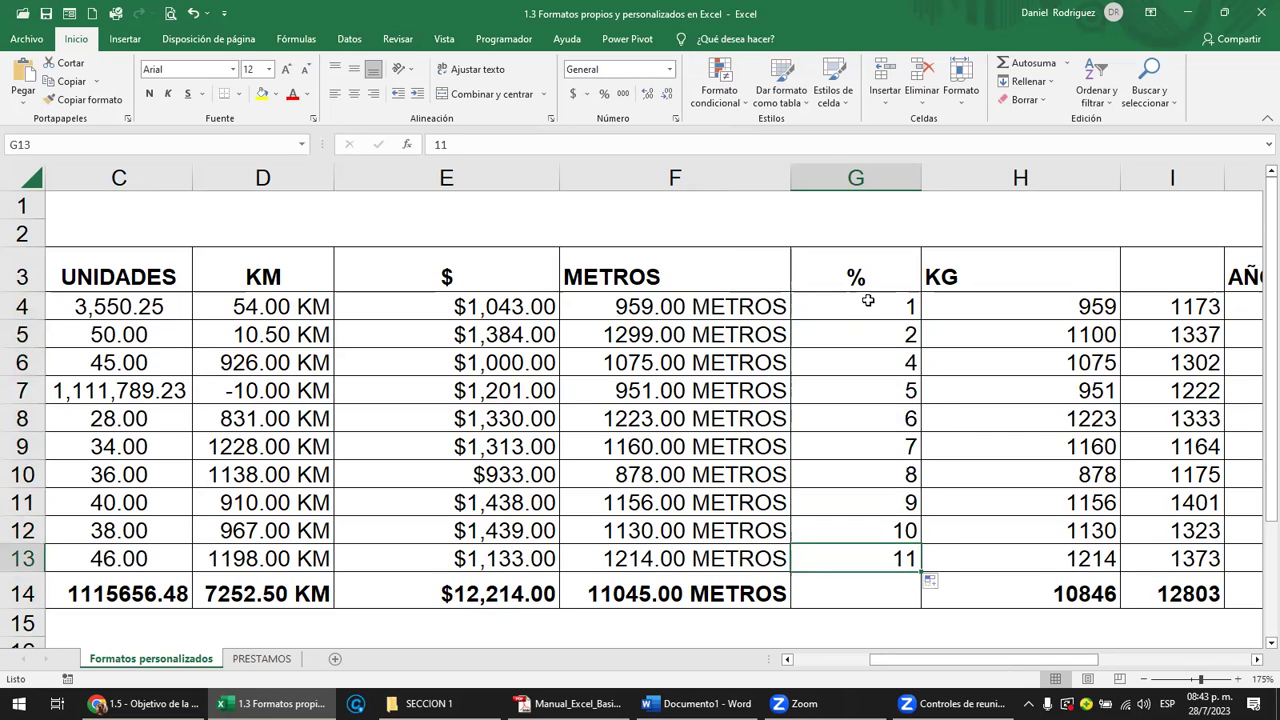
Step: Try the percent style on G4:G13, undo it, and reselect G4
{"action": "left_click_drag", "start_coordinate": [868, 305], "coordinate": [905, 558]}
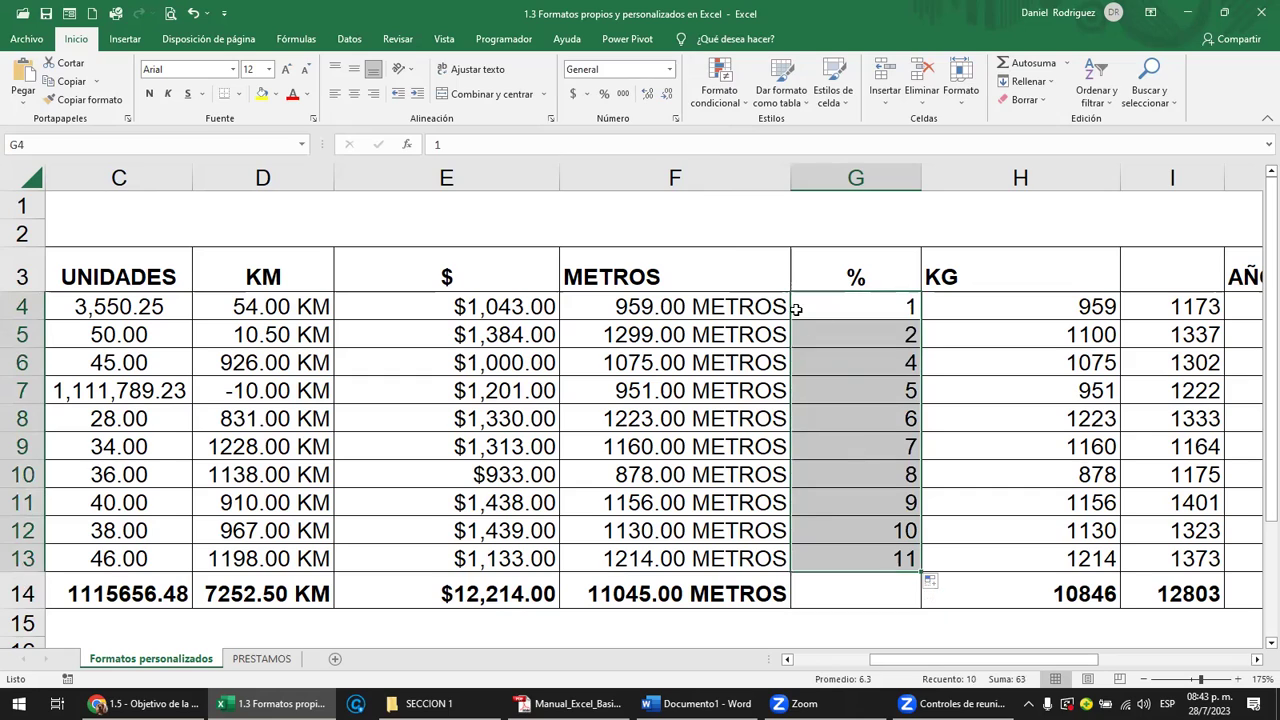
{"action": "left_click", "coordinate": [605, 96]}
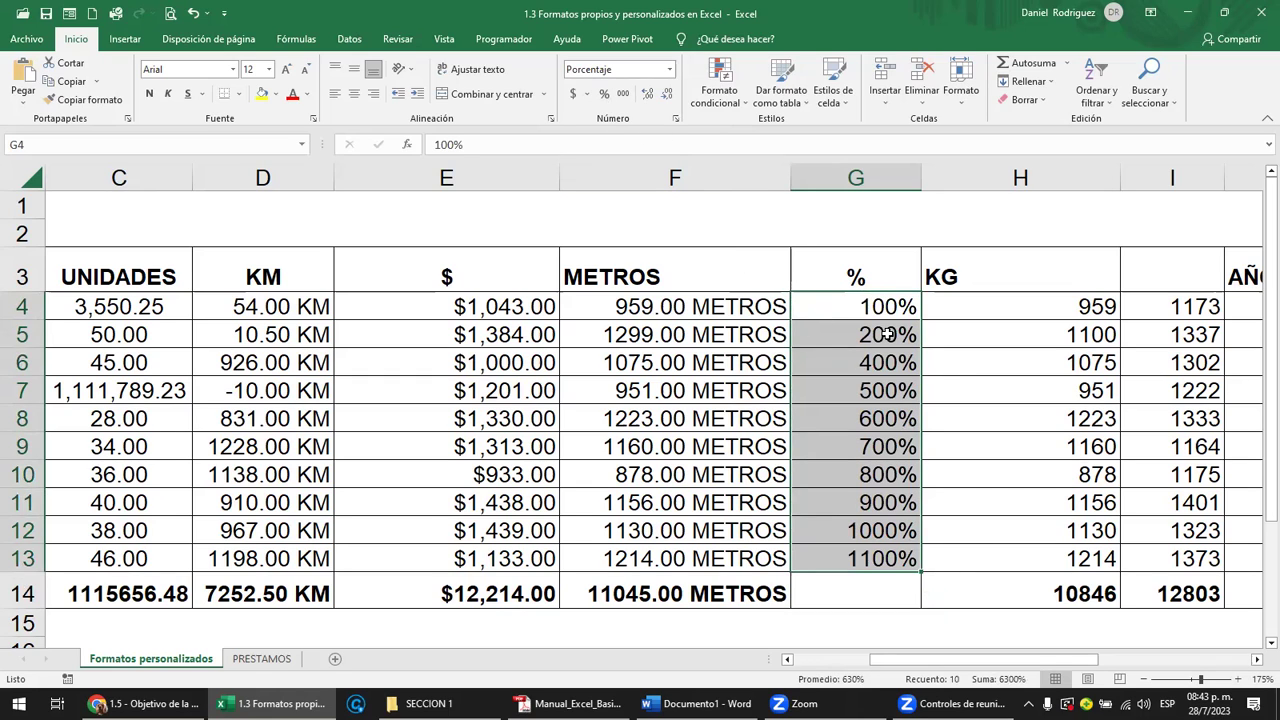
{"action": "key", "text": "ctrl+z"}
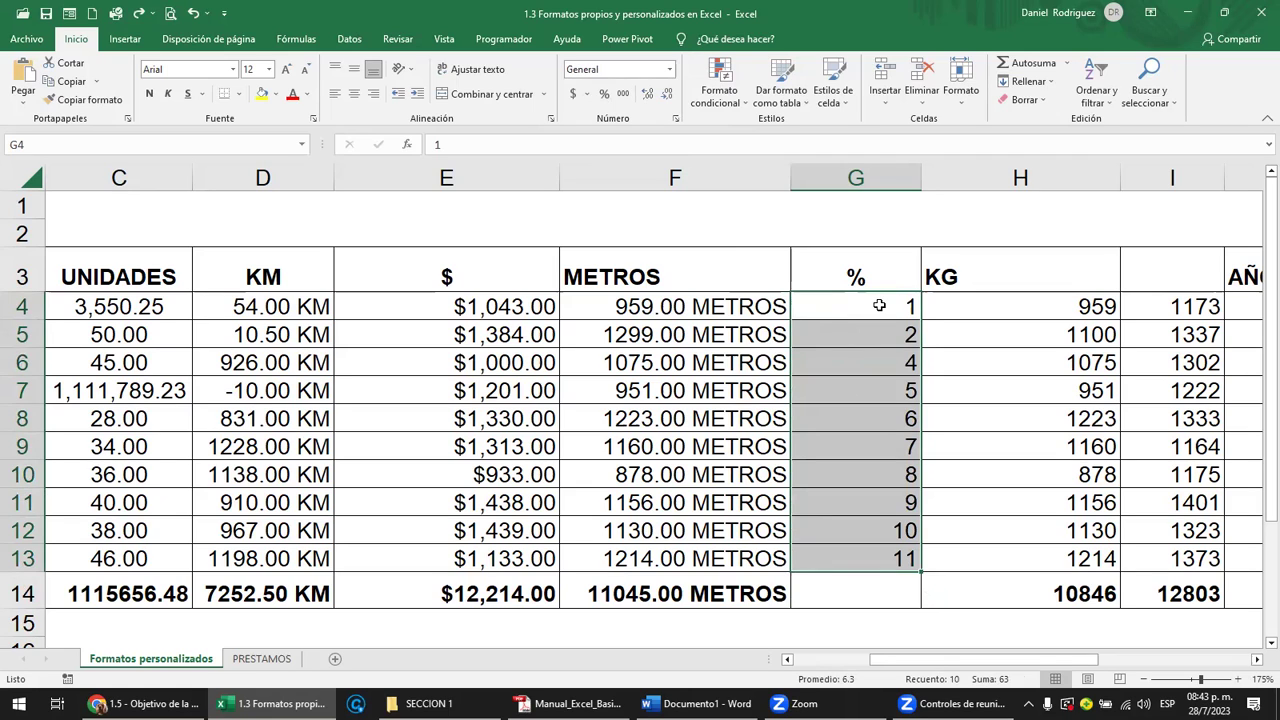
{"action": "left_click", "coordinate": [868, 307]}
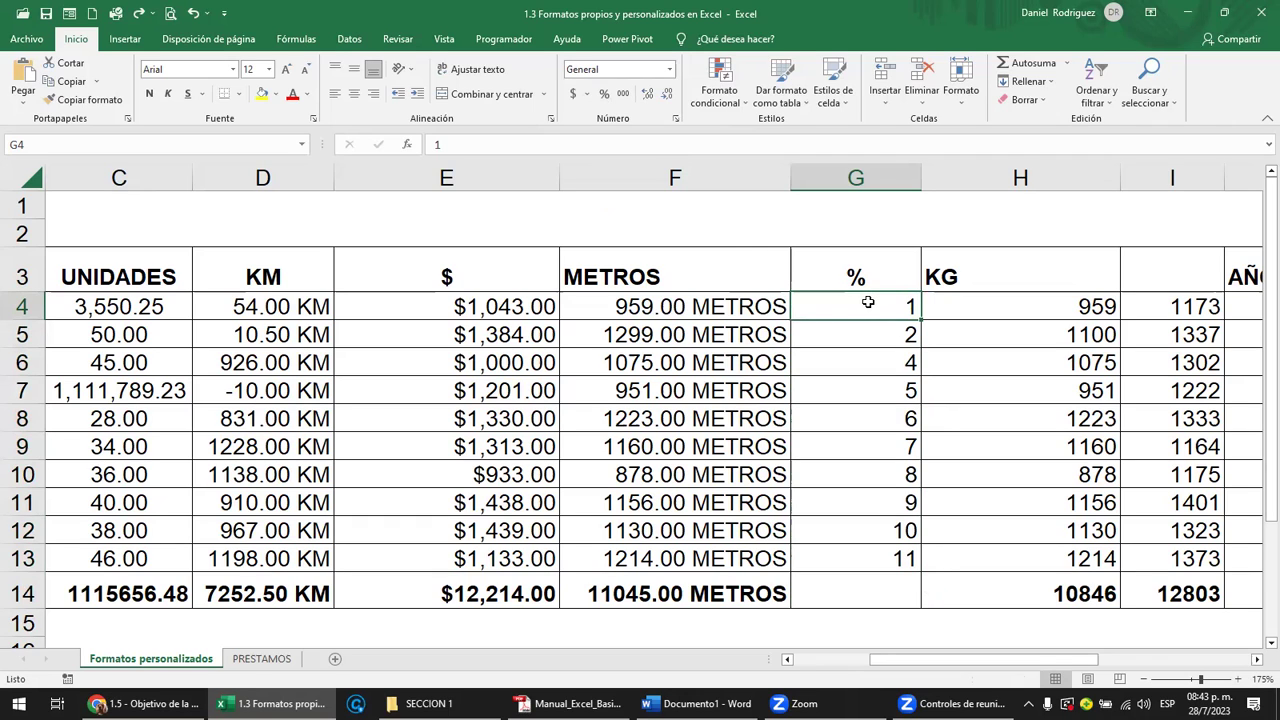
{"action": "left_click_drag", "start_coordinate": [875, 302], "coordinate": [903, 558]}
{"action": "left_click", "coordinate": [893, 312]}
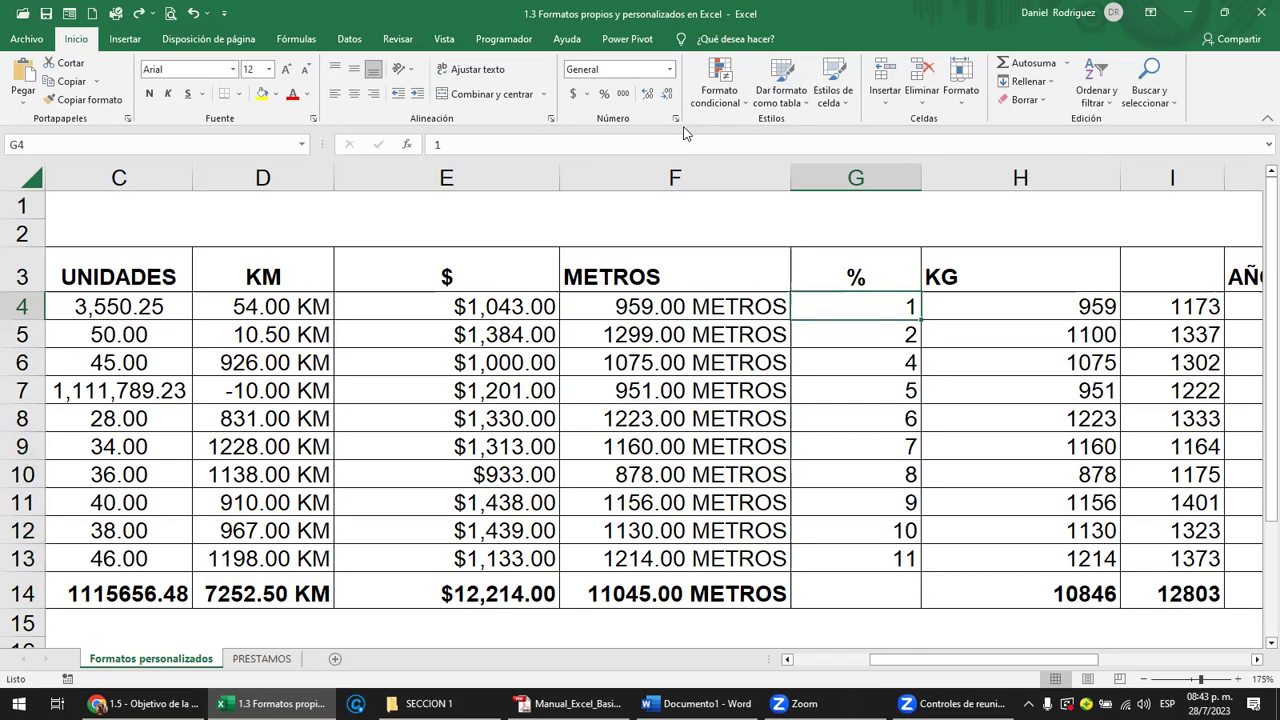
{"action": "left_click", "coordinate": [669, 69]}
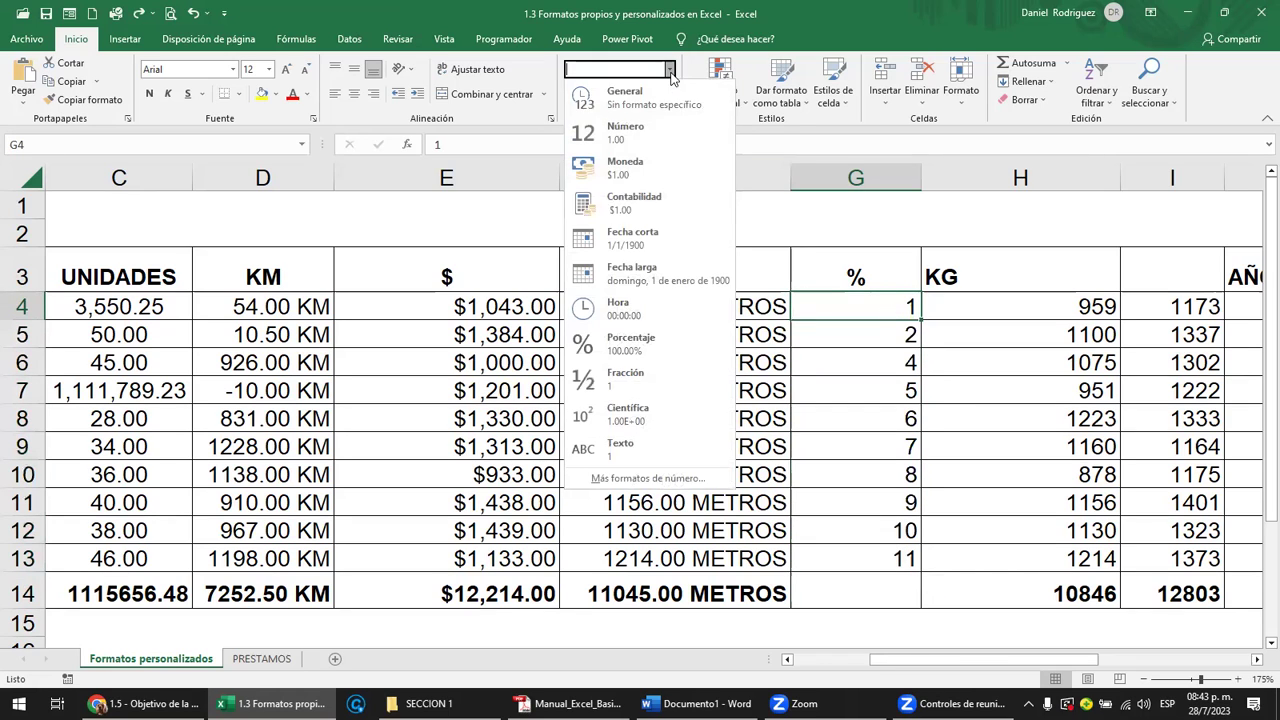
{"action": "left_click", "coordinate": [646, 482]}
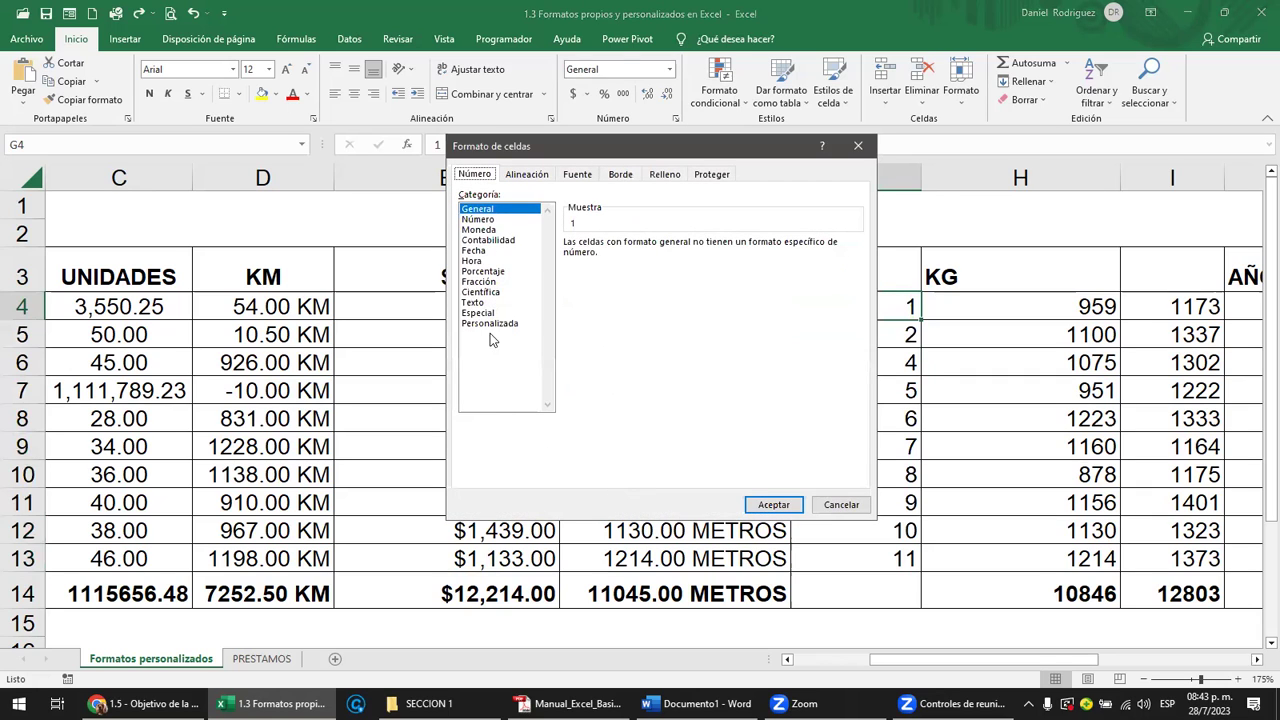
{"action": "left_click", "coordinate": [490, 324]}
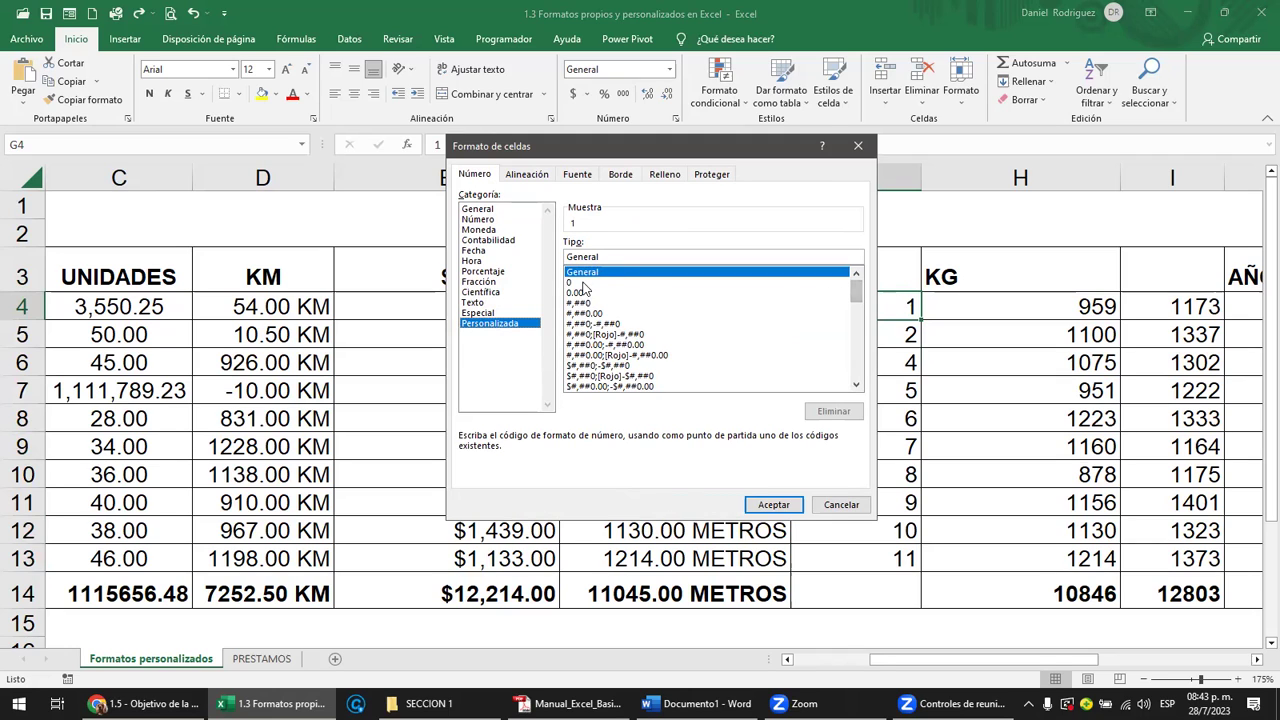
{"action": "left_click", "coordinate": [585, 290]}
{"action": "left_click", "coordinate": [607, 257]}
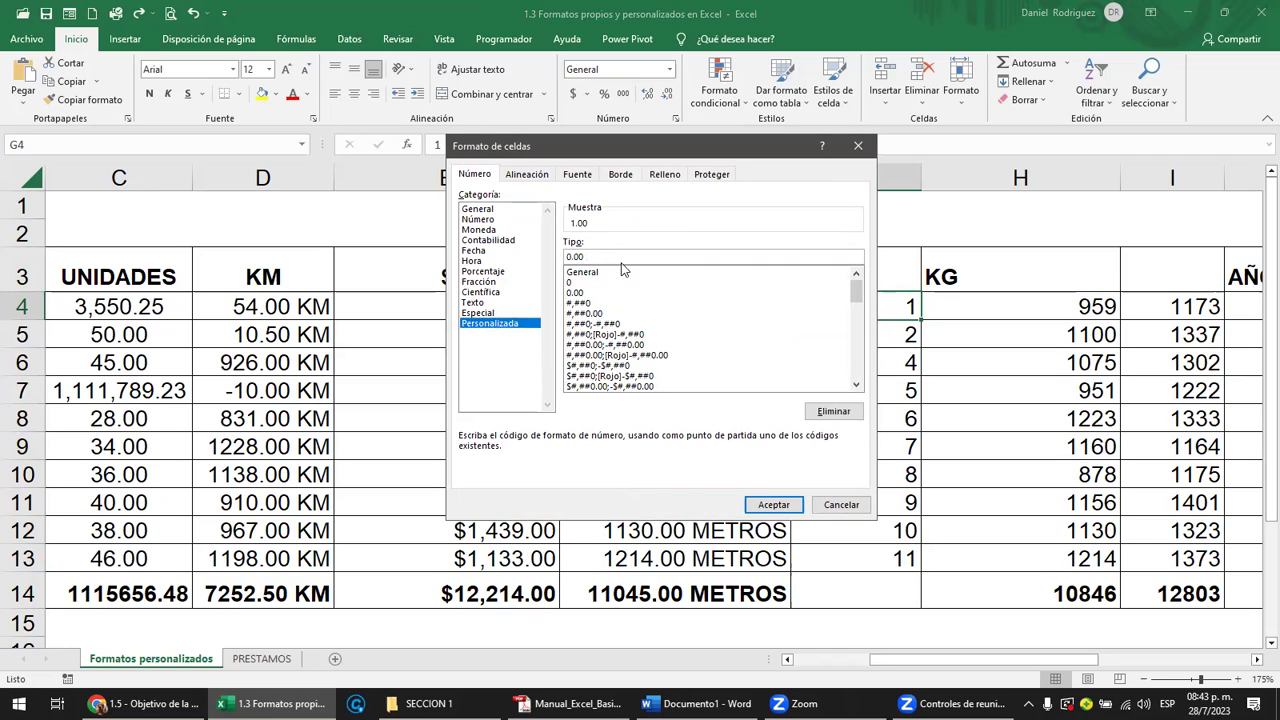
{"action": "type", "text": "%"}
{"action": "left_click", "coordinate": [776, 505]}
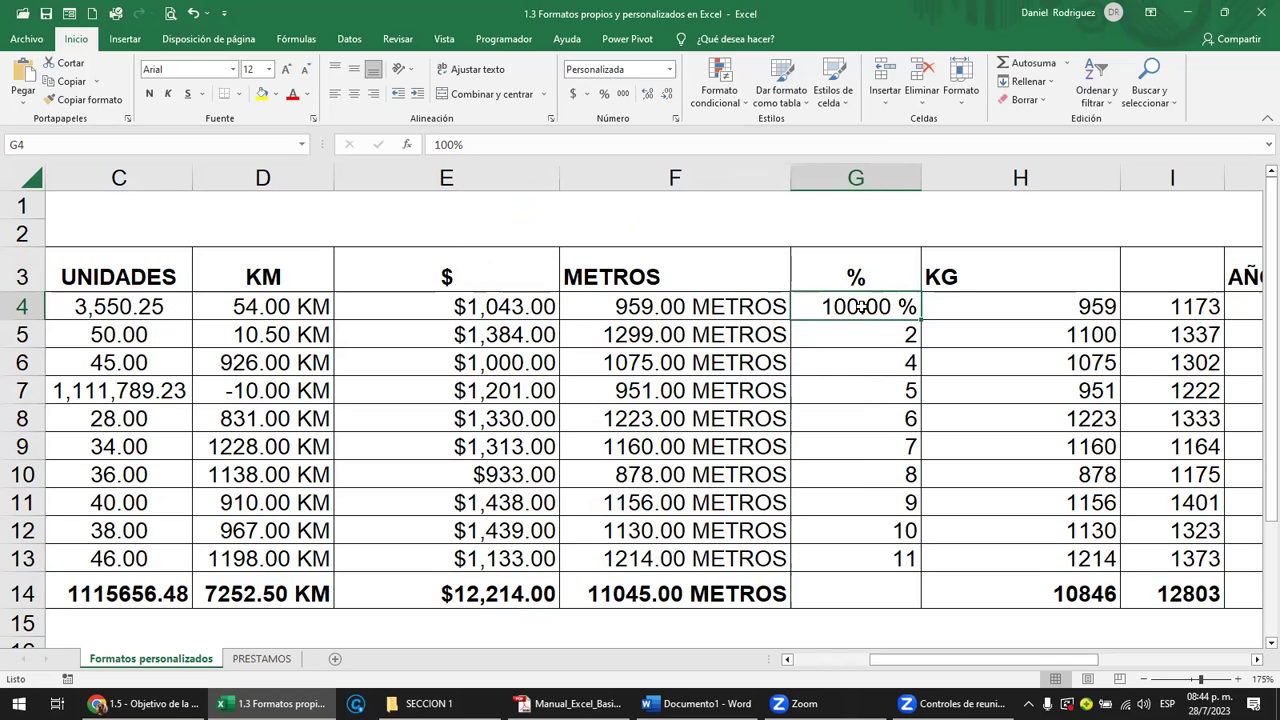
{"action": "key", "text": "ctrl+z"}
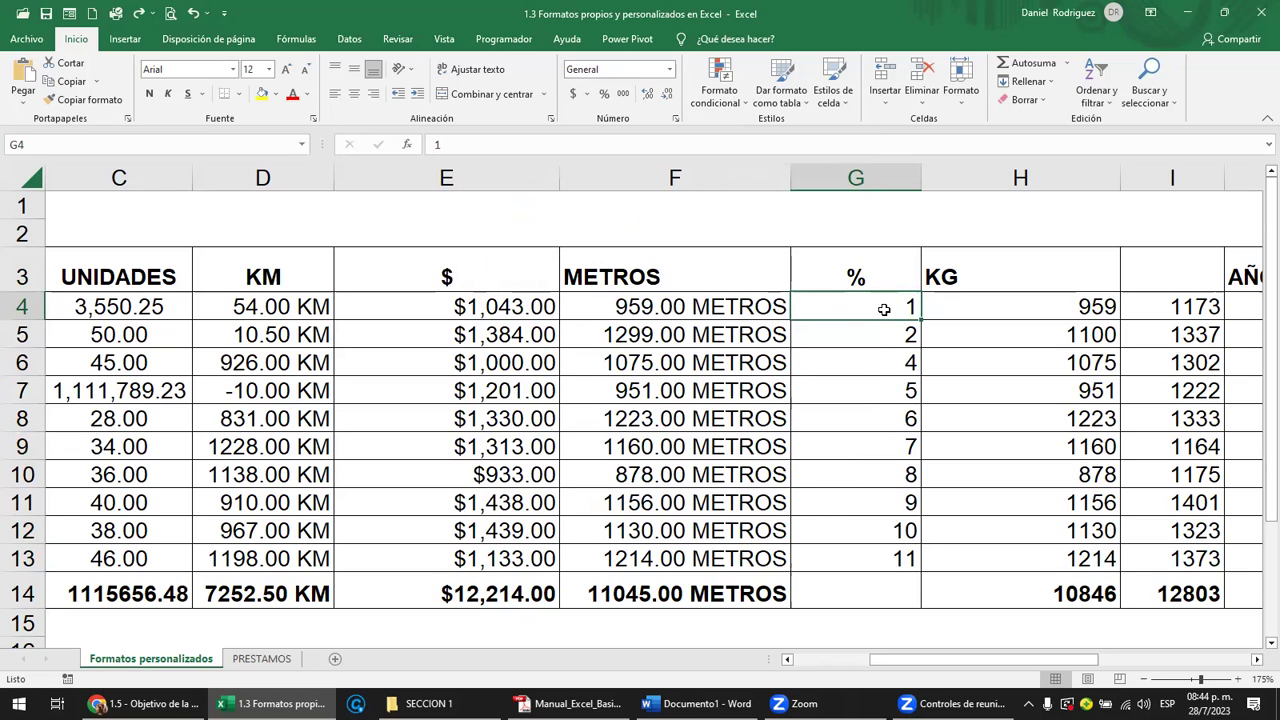
Step: Erase the 1–11 values and give G4:G13 percentage format
{"action": "left_click_drag", "start_coordinate": [872, 302], "coordinate": [893, 566]}
{"action": "key", "text": "Delete"}
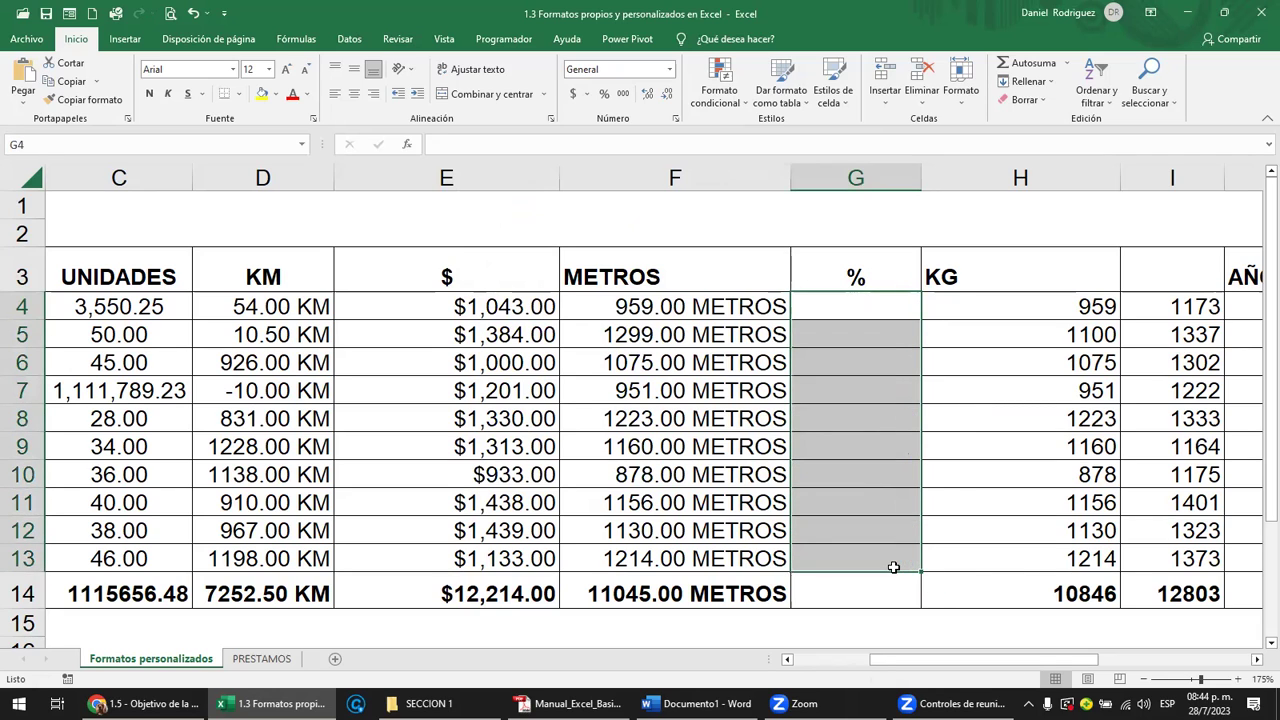
{"action": "left_click", "coordinate": [859, 561]}
{"action": "left_click_drag", "start_coordinate": [862, 300], "coordinate": [880, 560]}
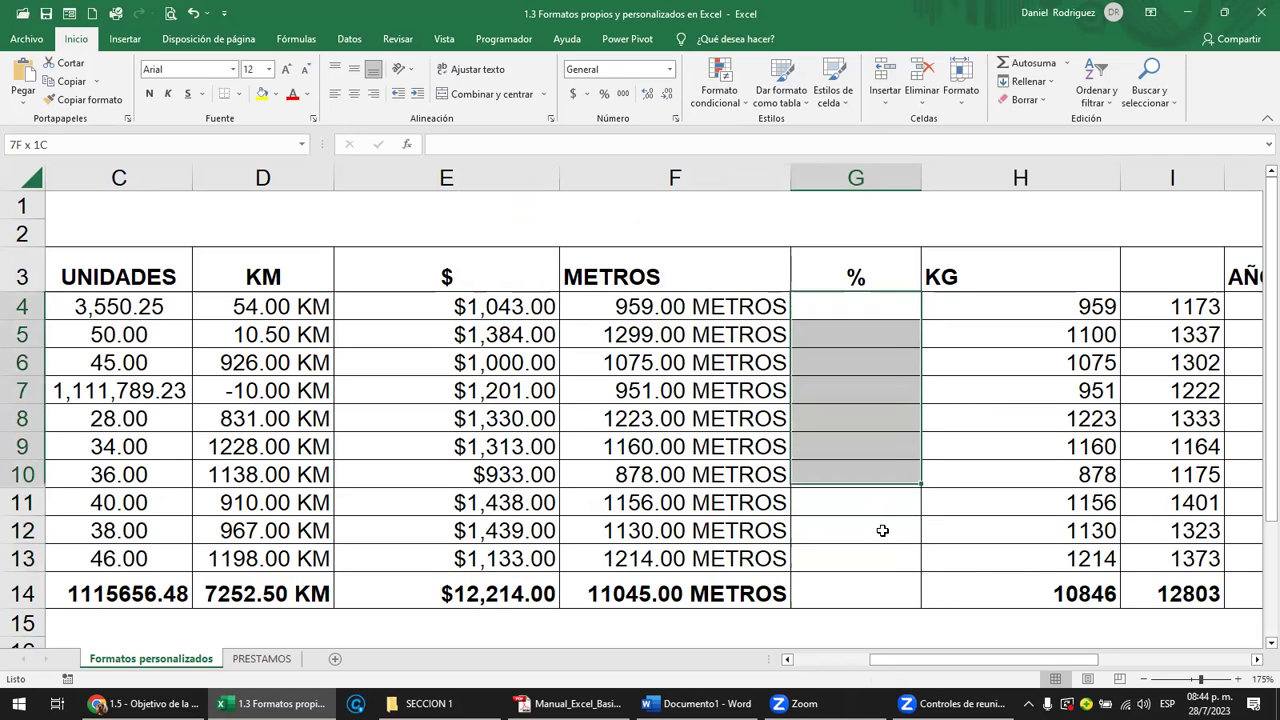
{"action": "left_click", "coordinate": [607, 99]}
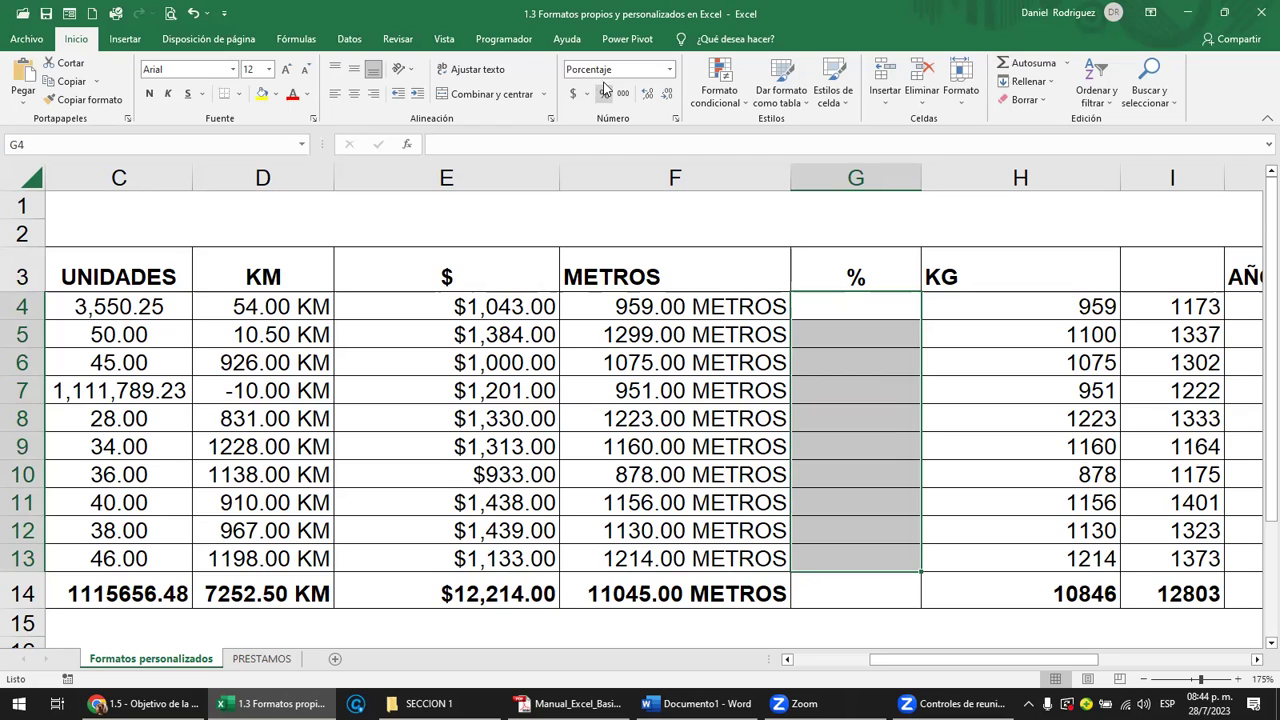
Step: Enter 2%, 3%, 4%, 5% and 6% down G4:G8
{"action": "left_click", "coordinate": [871, 318]}
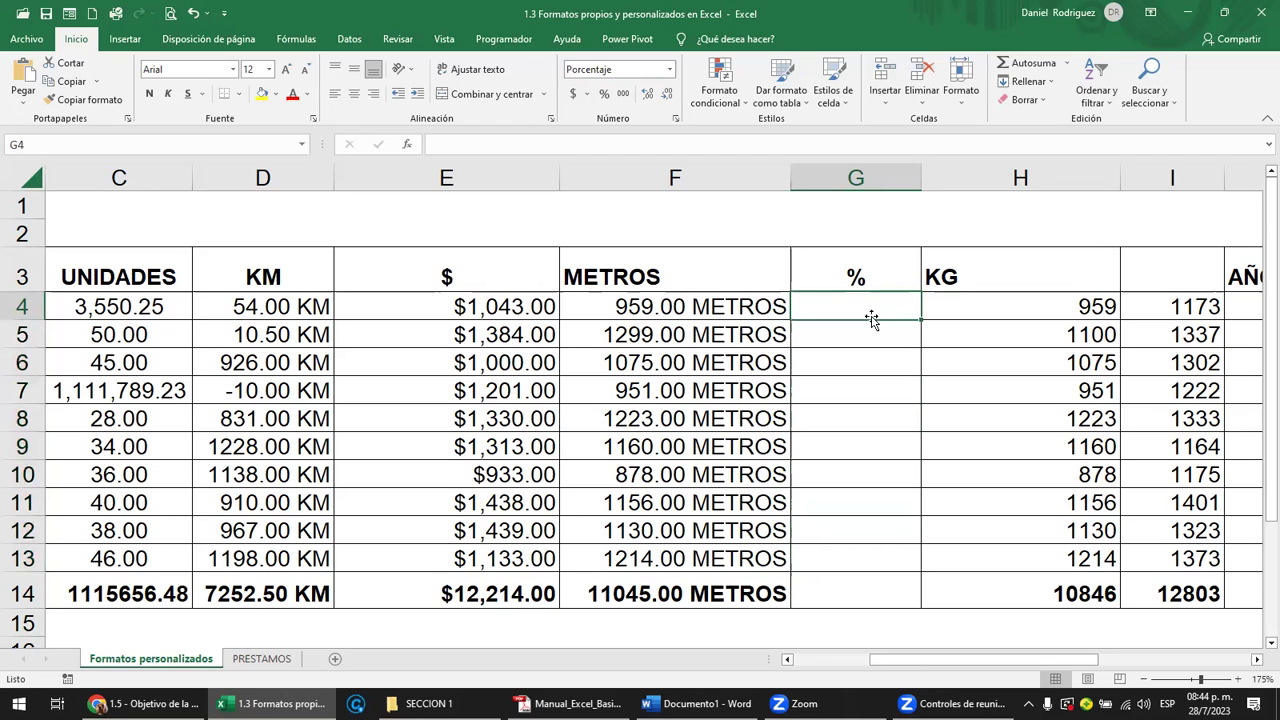
{"action": "type", "text": "2"}
{"action": "key", "text": "Return"}
{"action": "type", "text": "3"}
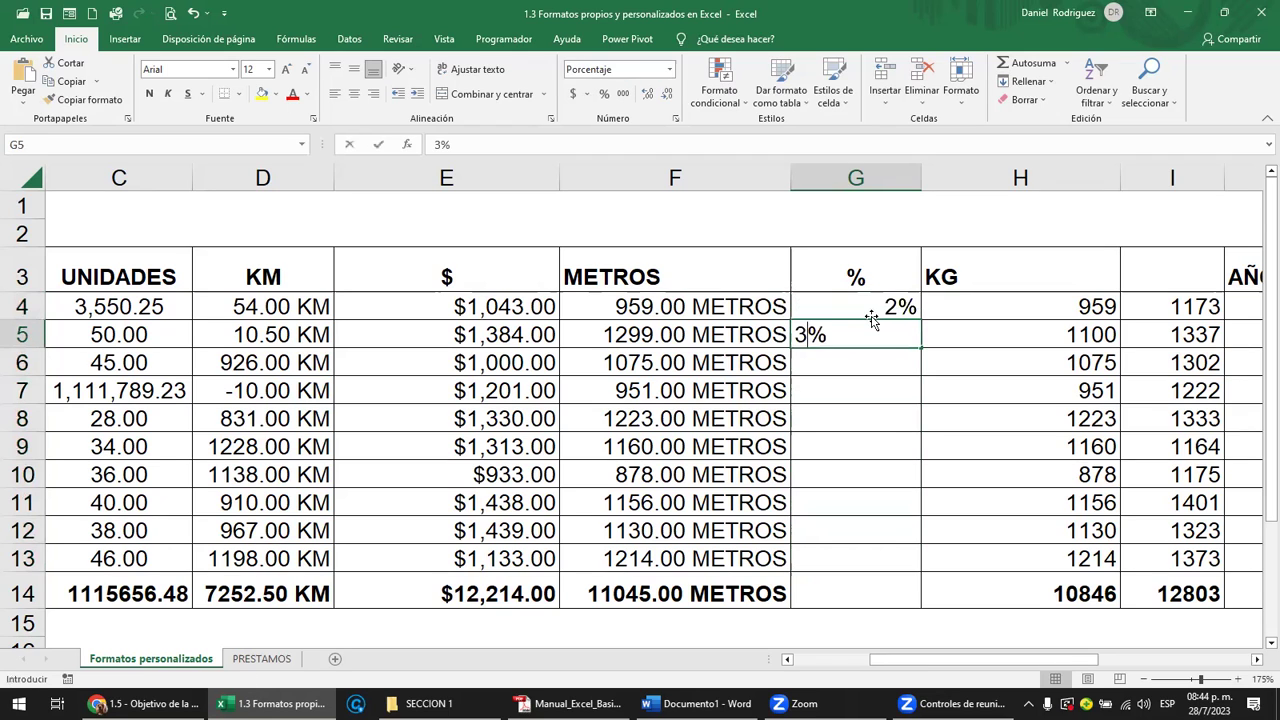
{"action": "key", "text": "Return"}
{"action": "type", "text": "4"}
{"action": "key", "text": "Return"}
{"action": "type", "text": "5"}
{"action": "key", "text": "Return"}
{"action": "type", "text": "6"}
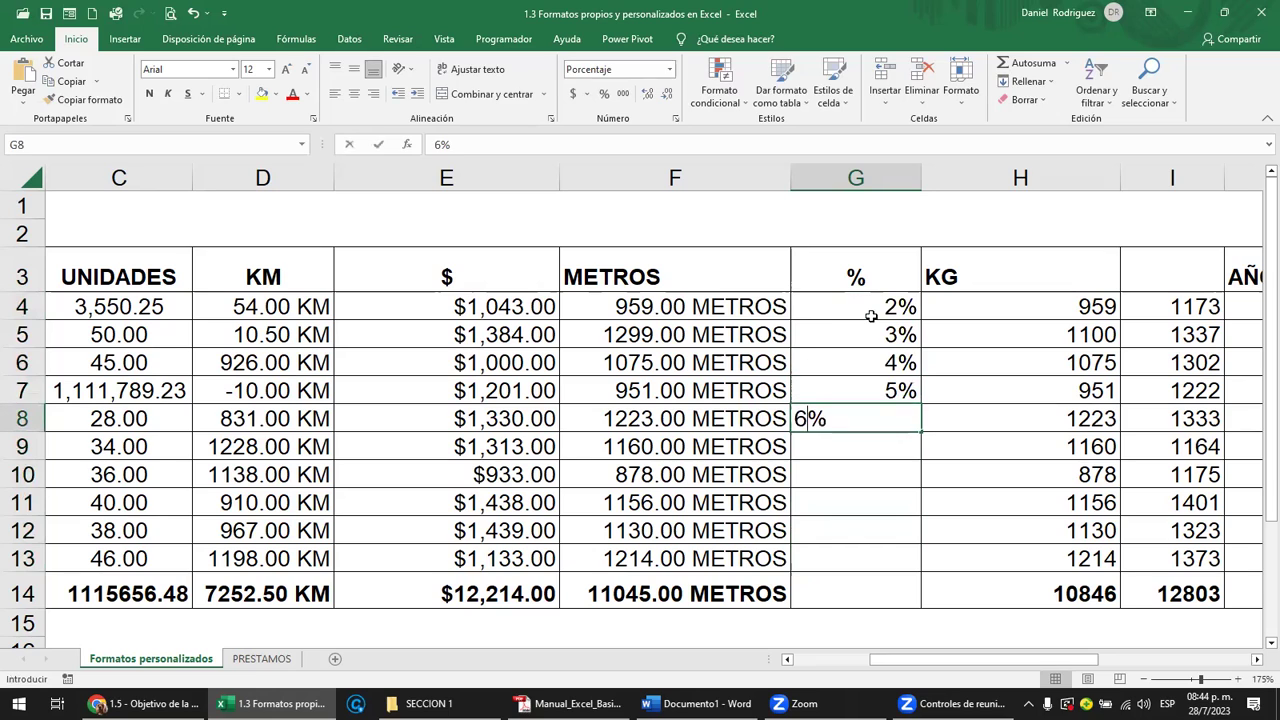
{"action": "key", "text": "Return"}
Step: Fill the percentage series down to 11% in G13, then move to KG cell H4
{"action": "left_click_drag", "start_coordinate": [908, 386], "coordinate": [903, 562]}
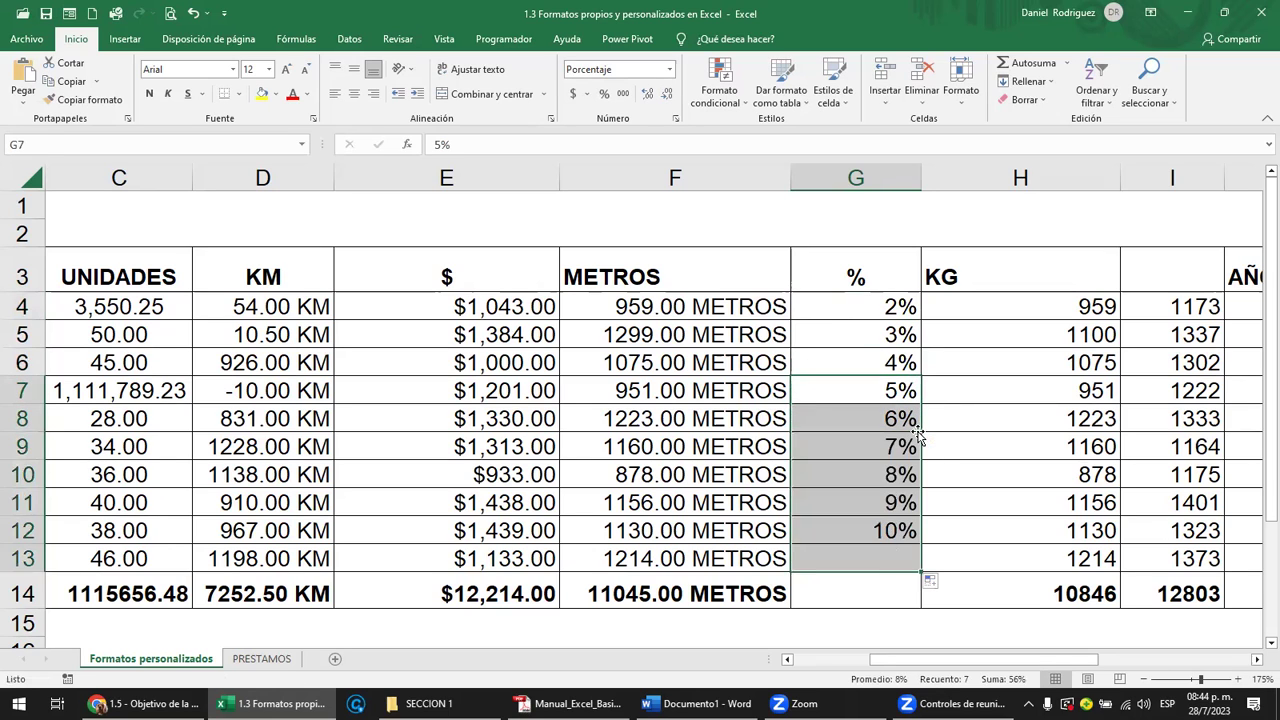
{"action": "left_click", "coordinate": [877, 605]}
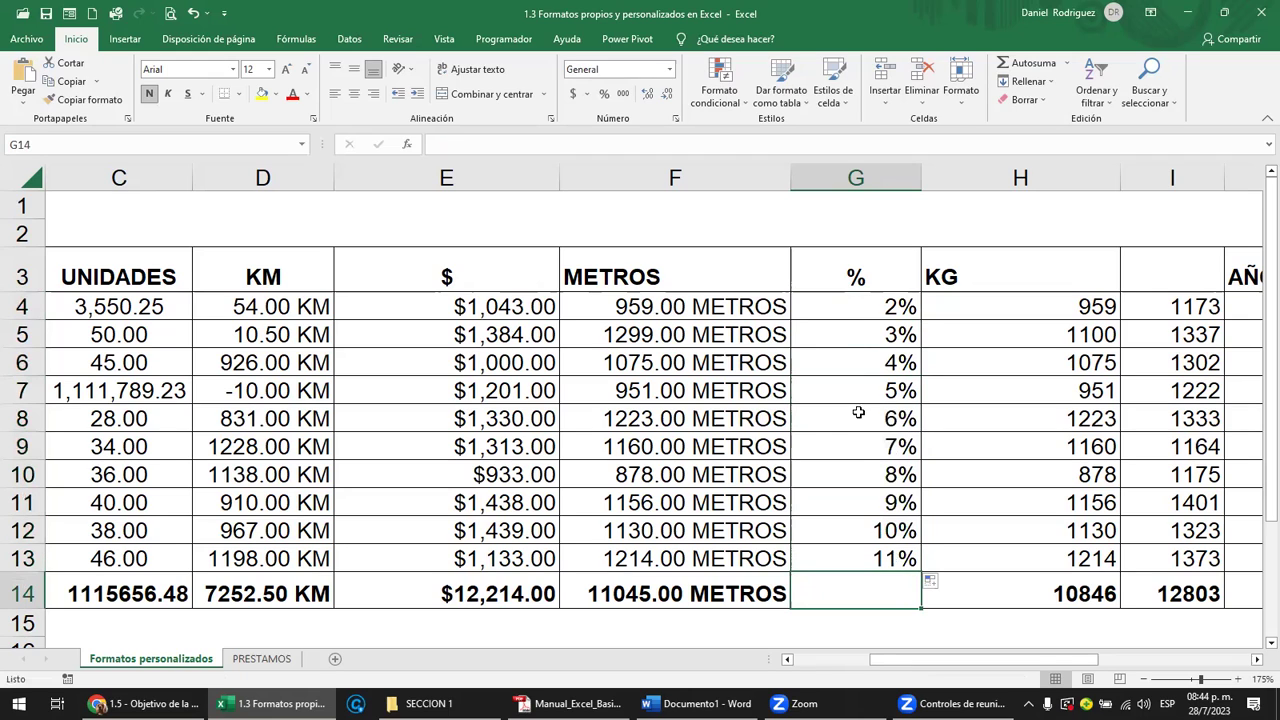
{"action": "left_click", "coordinate": [873, 307]}
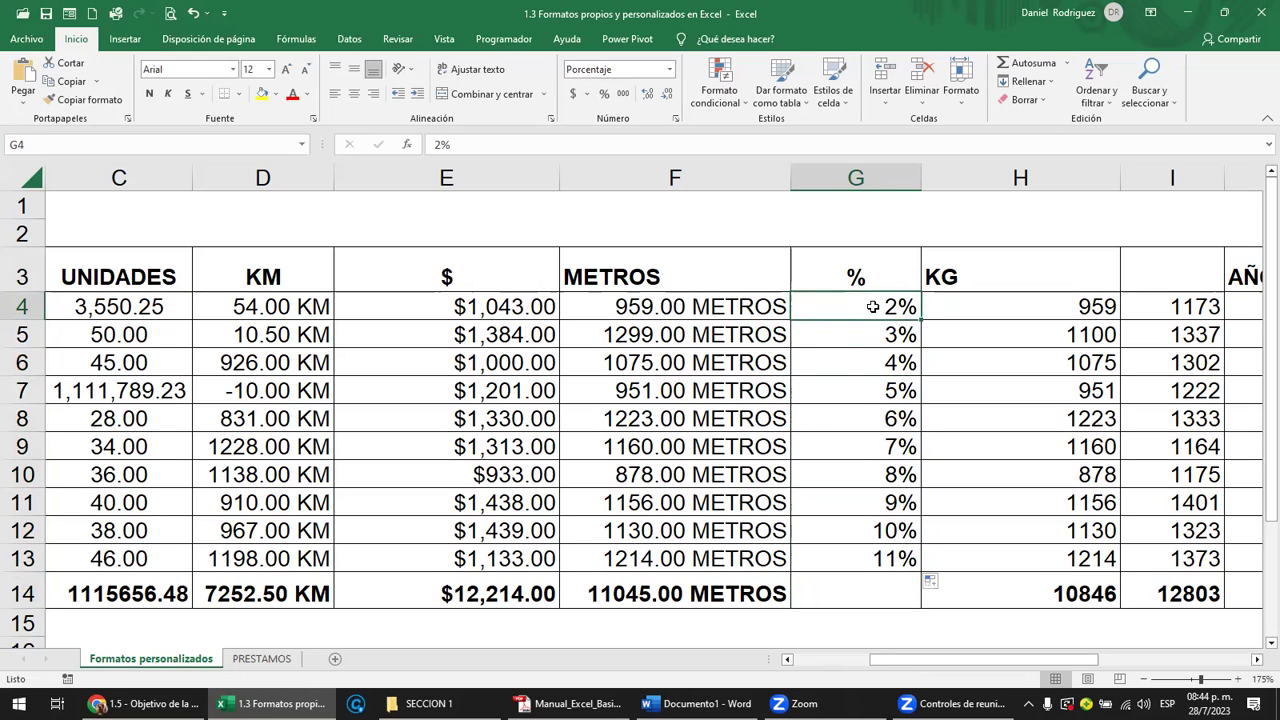
{"action": "key", "text": "Right"}
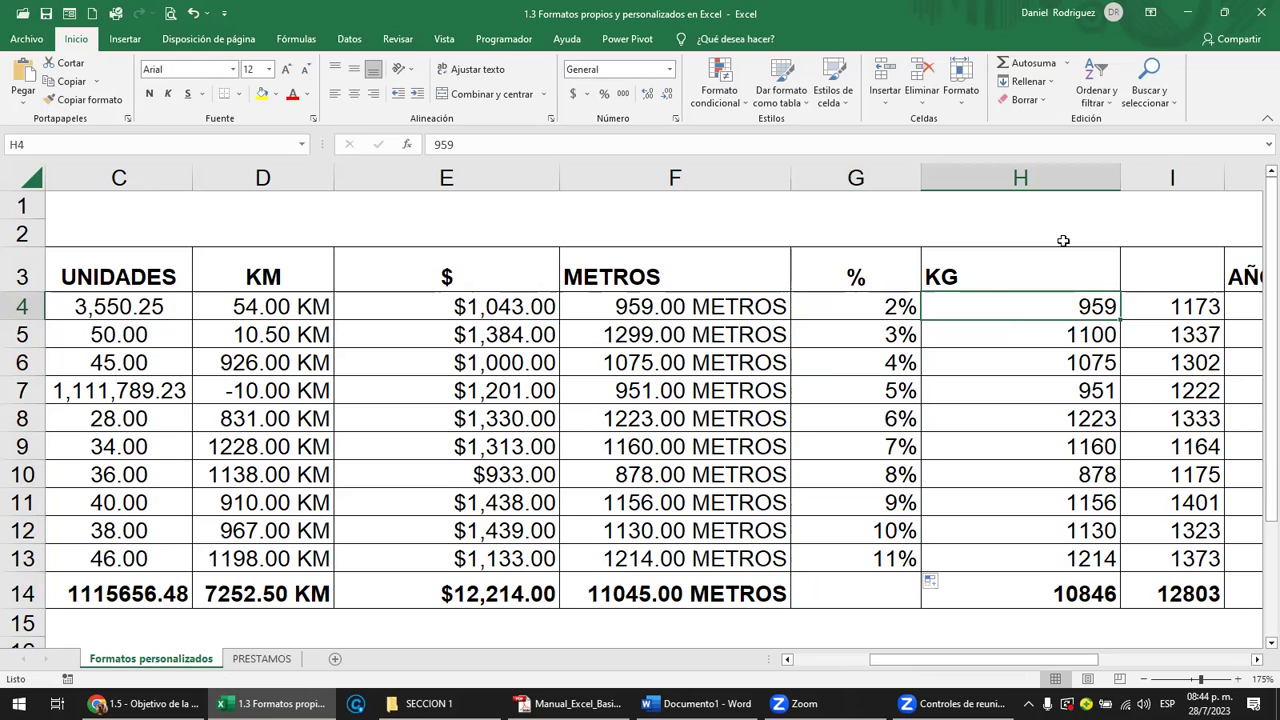
Step: For KG values H4:H13, choose Personalizada code 0.00 in Formato de celdas, previewing 959.00
{"action": "left_click_drag", "start_coordinate": [1055, 307], "coordinate": [1109, 553]}
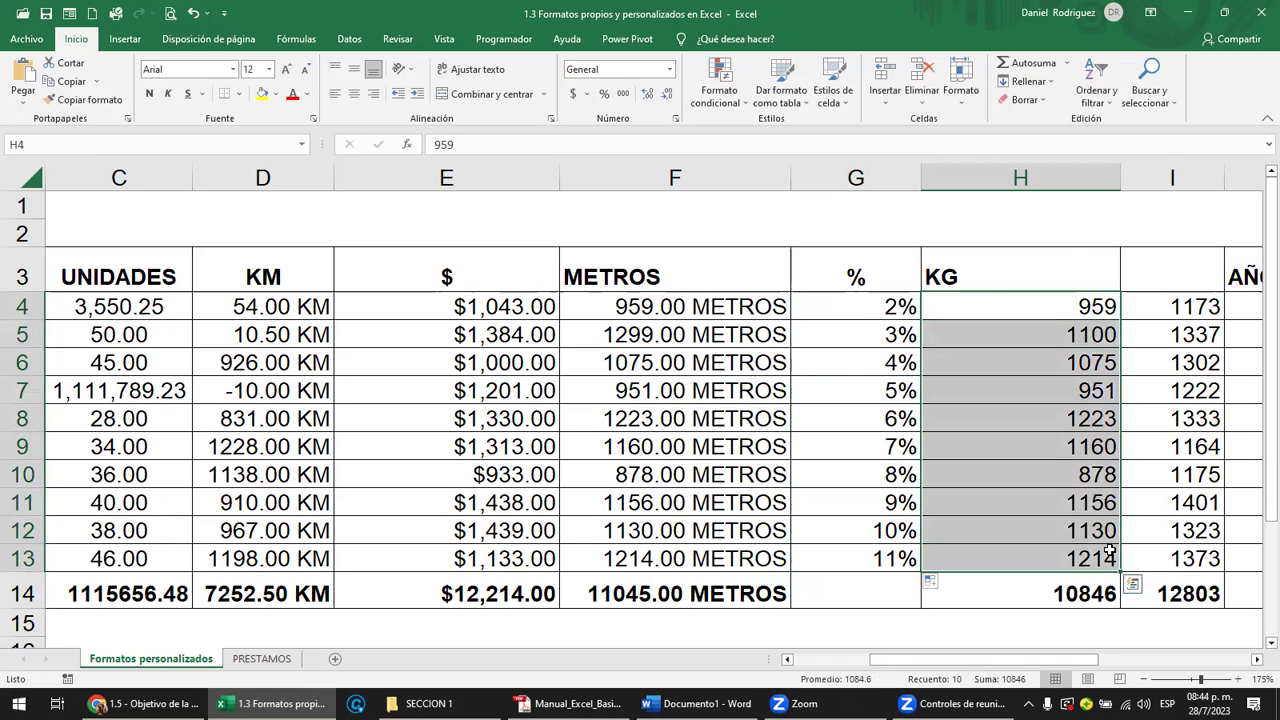
{"action": "left_click", "coordinate": [675, 119]}
{"action": "left_click", "coordinate": [489, 327]}
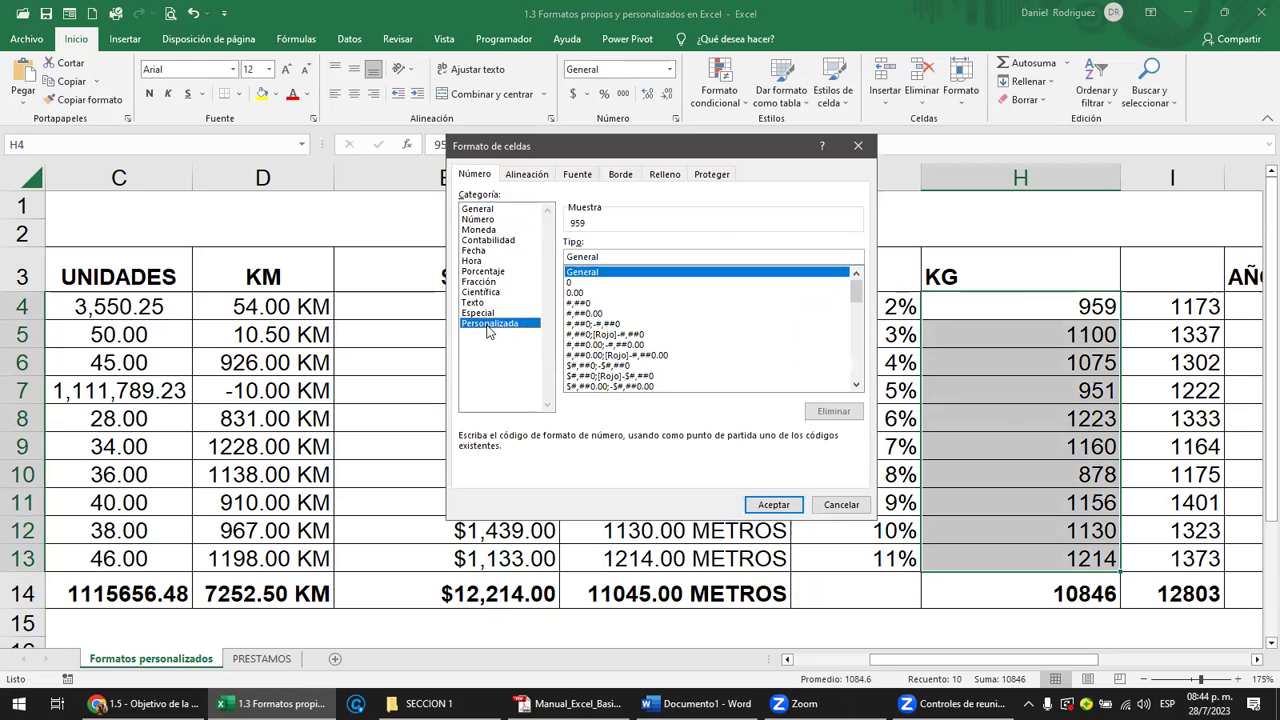
{"action": "left_click", "coordinate": [575, 294]}
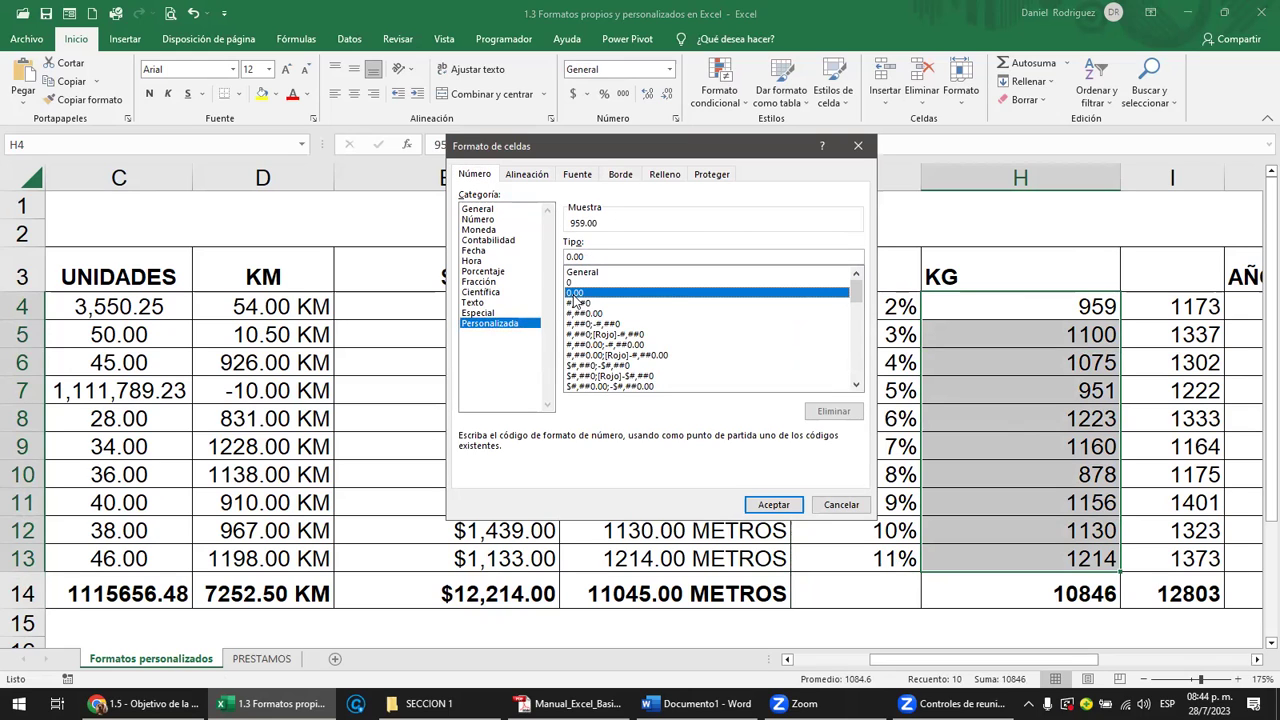
{"action": "left_click", "coordinate": [601, 256]}
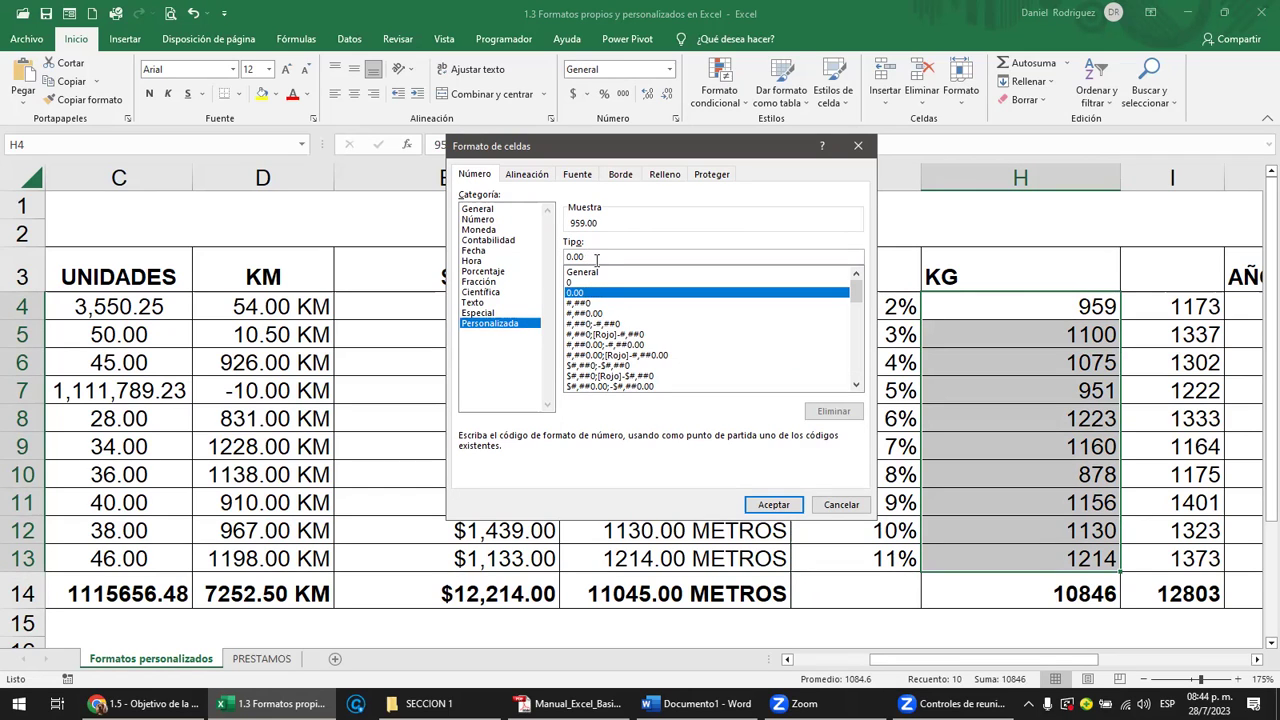
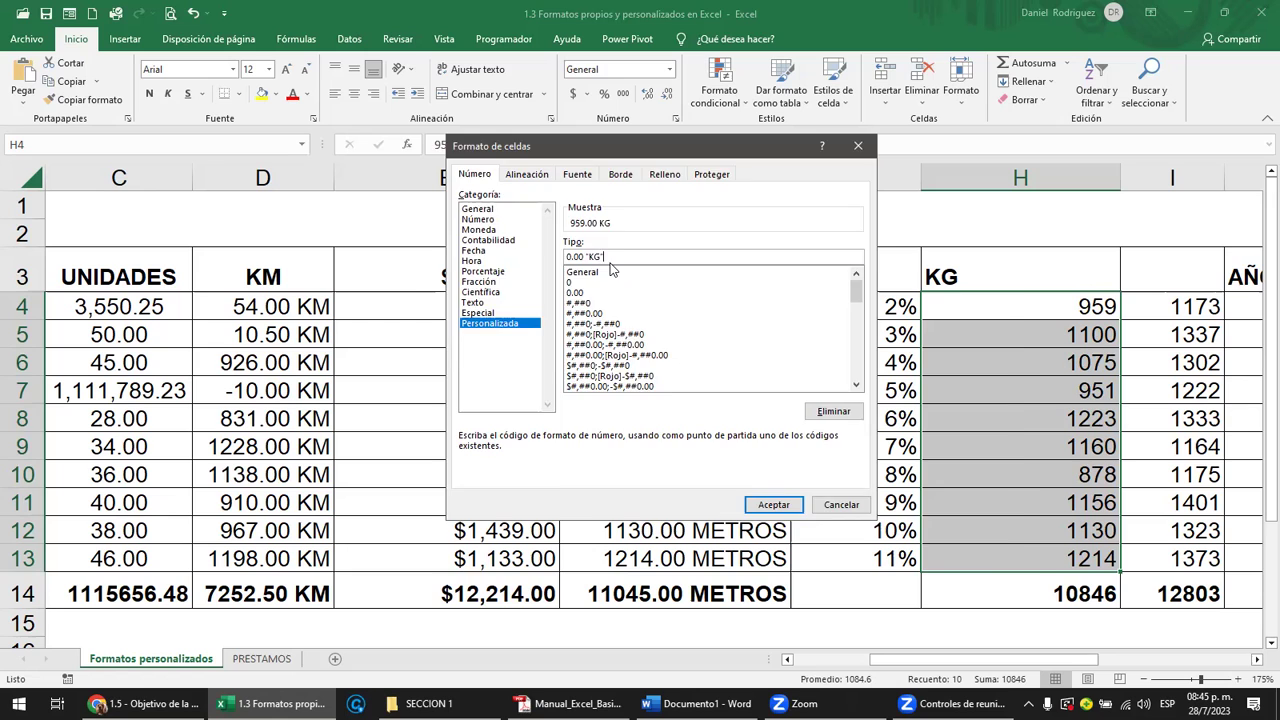
Step: Apply the 0.00 "KG" custom format to H4:H13 and reopen the number format options
{"action": "key", "text": "Return"}
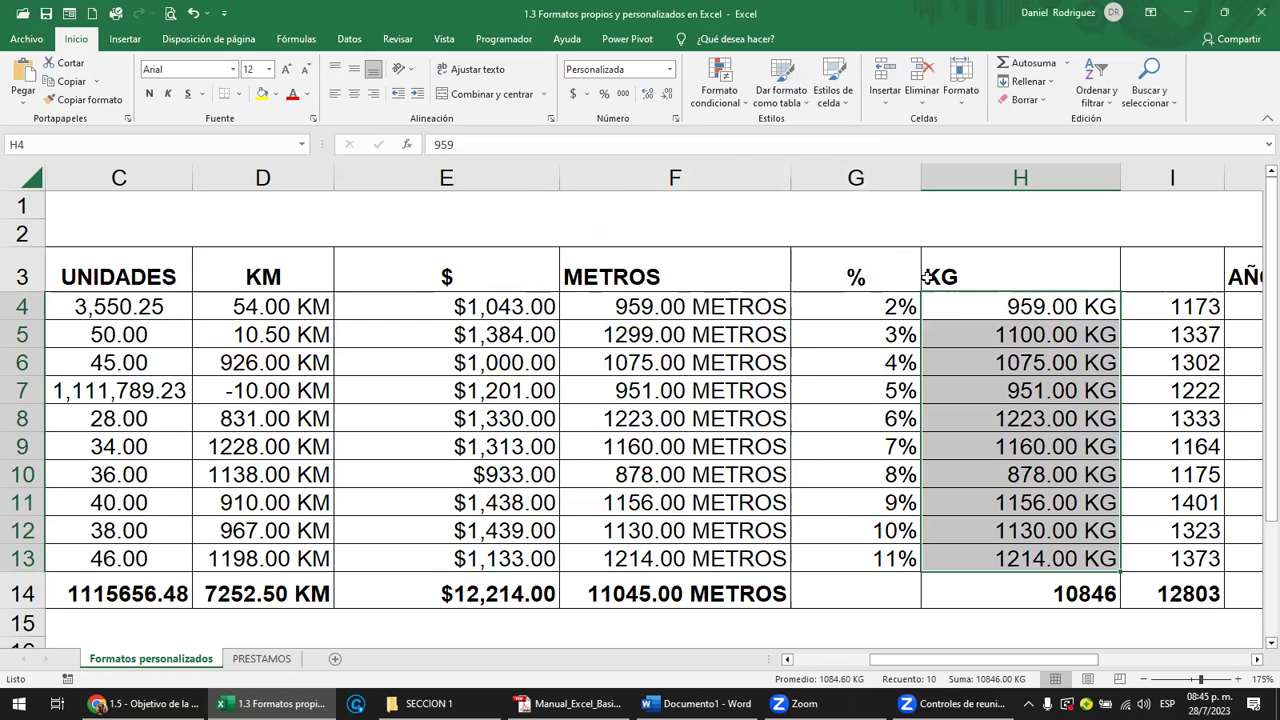
{"action": "left_click", "coordinate": [677, 125]}
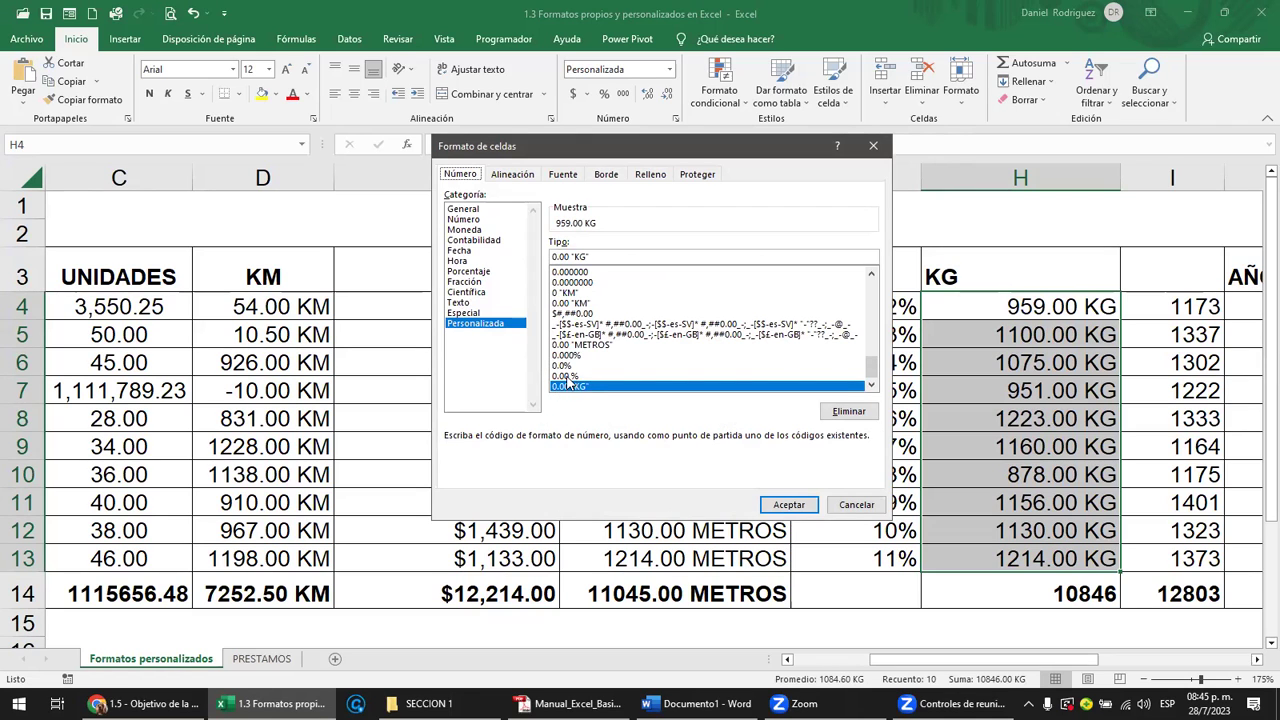
Step: Delete the 0.00 % and 0.00 "METROS" custom formats and close Format Cells
{"action": "left_click", "coordinate": [566, 376]}
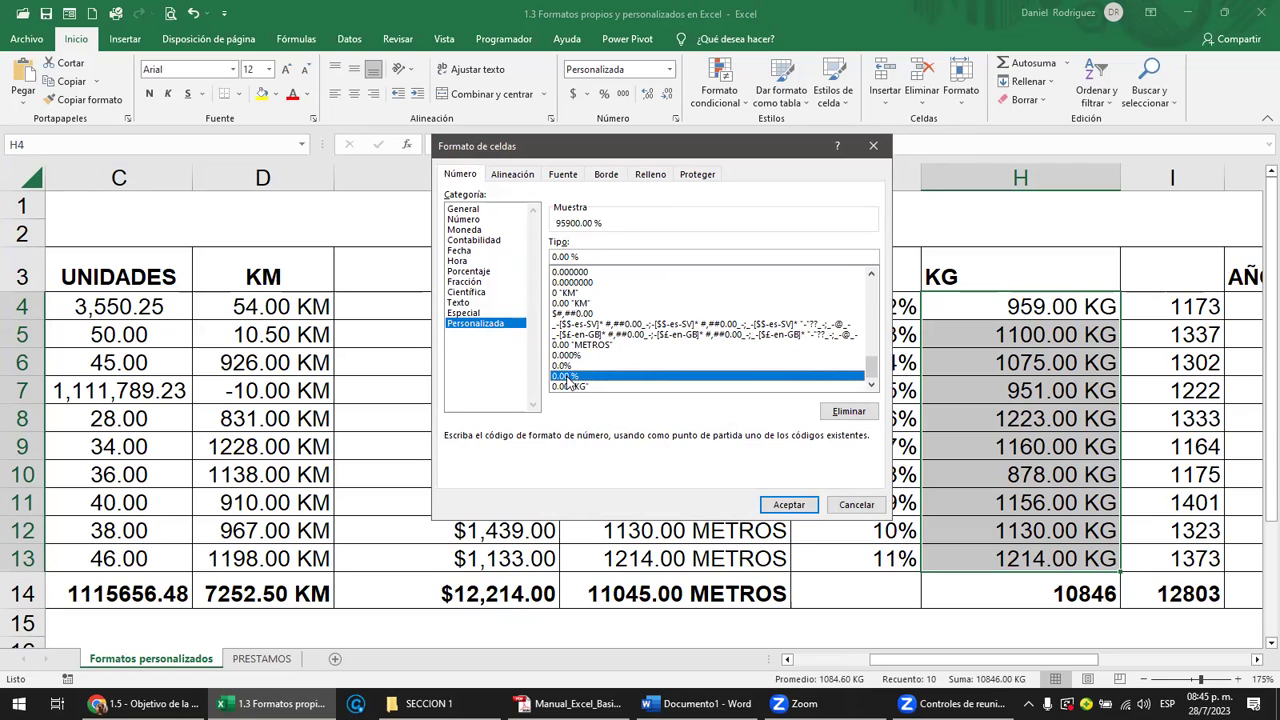
{"action": "left_click", "coordinate": [836, 414]}
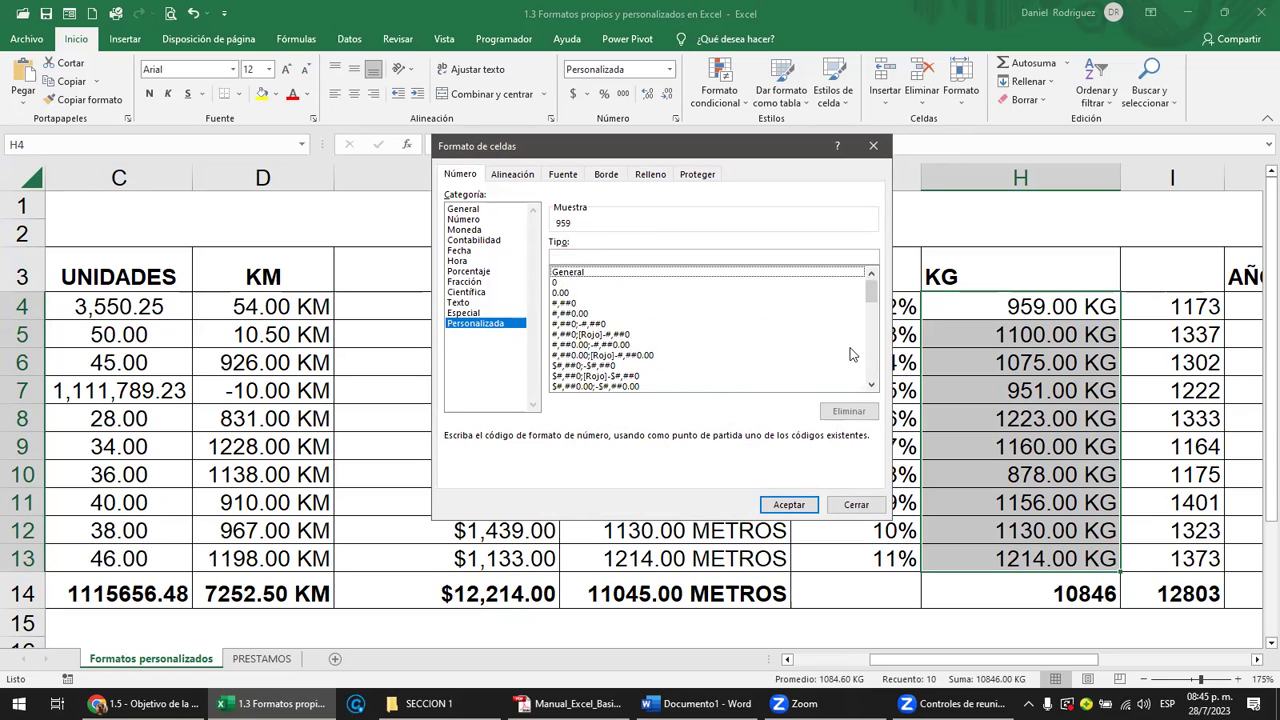
{"action": "left_click_drag", "start_coordinate": [871, 290], "coordinate": [886, 416]}
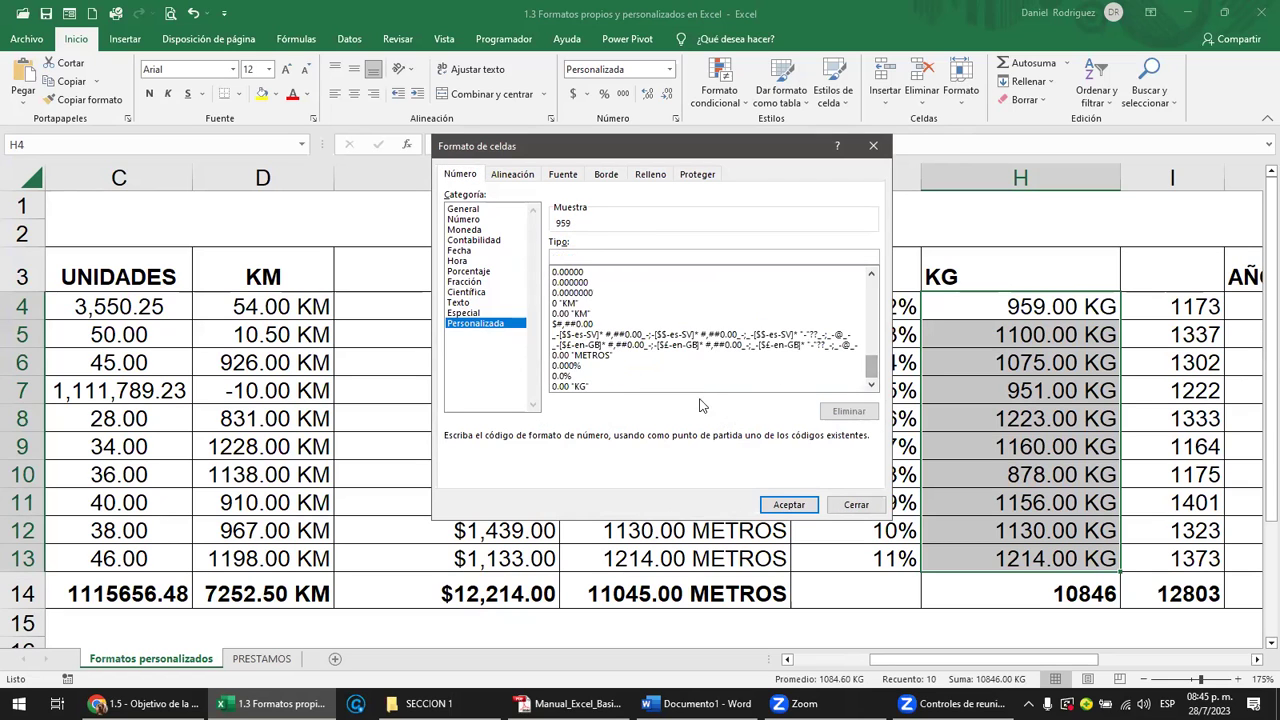
{"action": "left_click", "coordinate": [588, 357]}
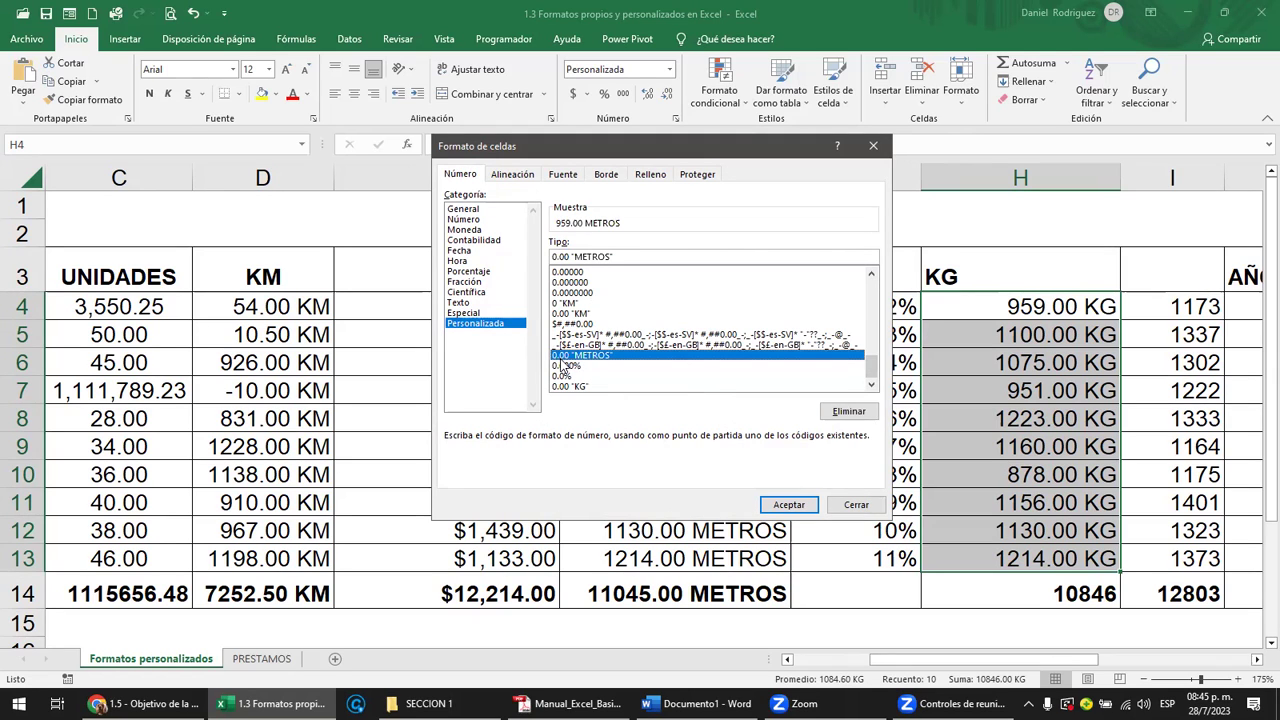
{"action": "left_click", "coordinate": [848, 412]}
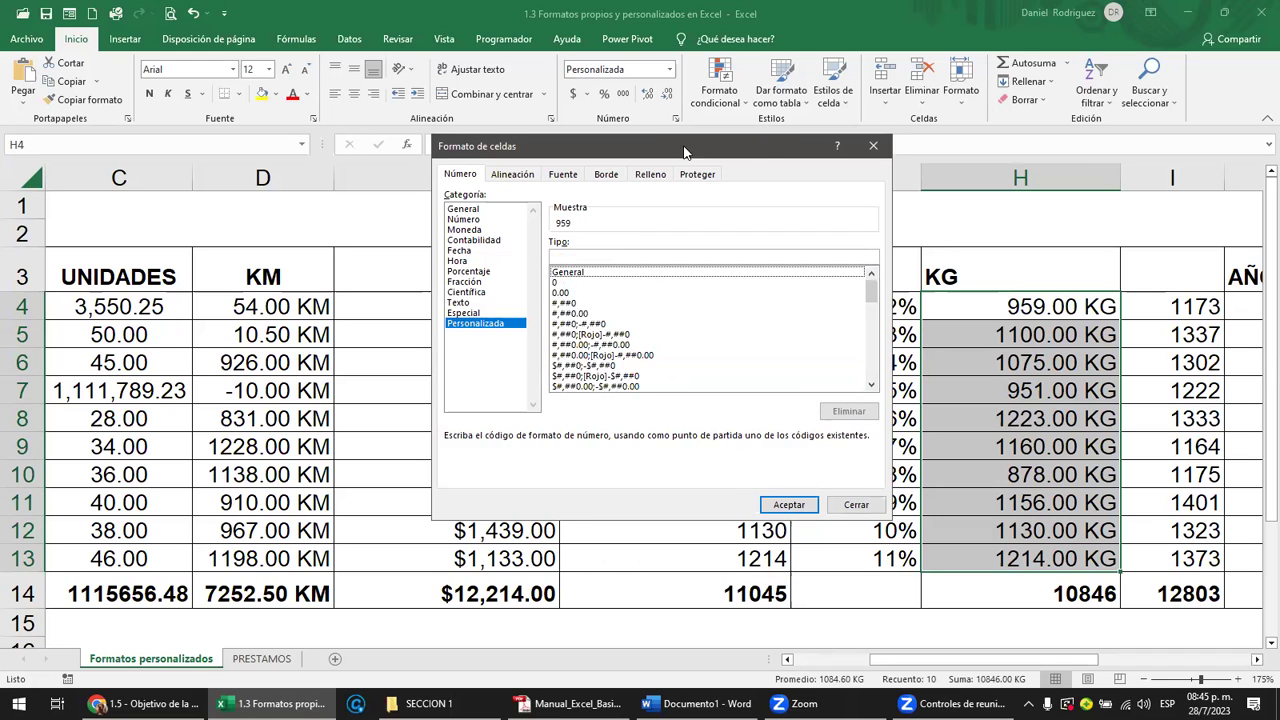
{"action": "left_click_drag", "start_coordinate": [685, 150], "coordinate": [273, 169]}
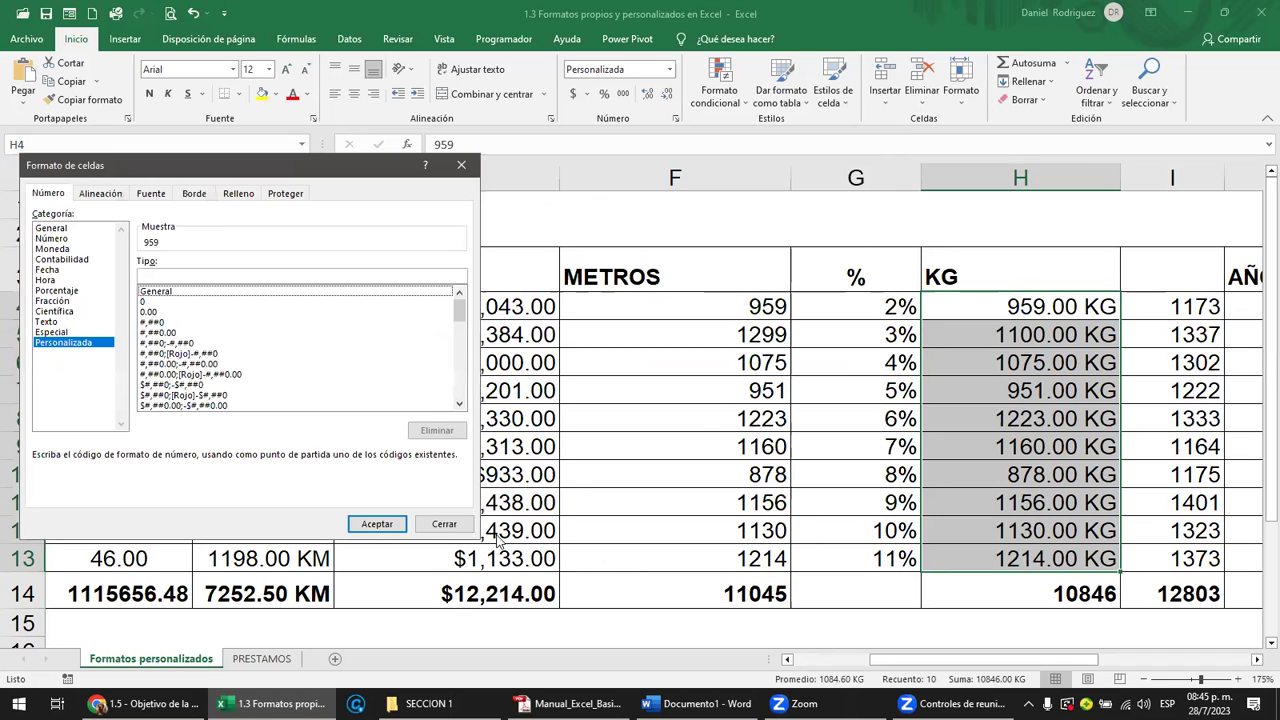
{"action": "left_click", "coordinate": [374, 524]}
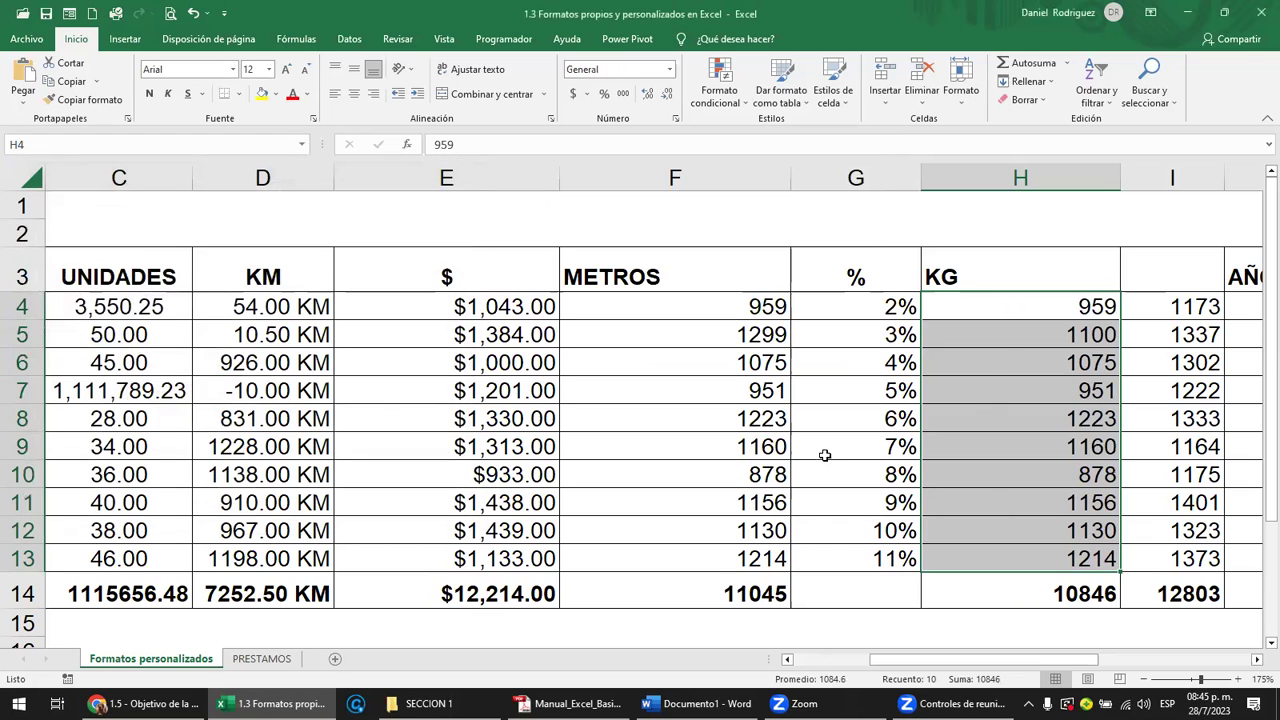
Step: Check the METROS and KG values, then move to cell J4 in the AÑOS column
{"action": "left_click", "coordinate": [978, 412]}
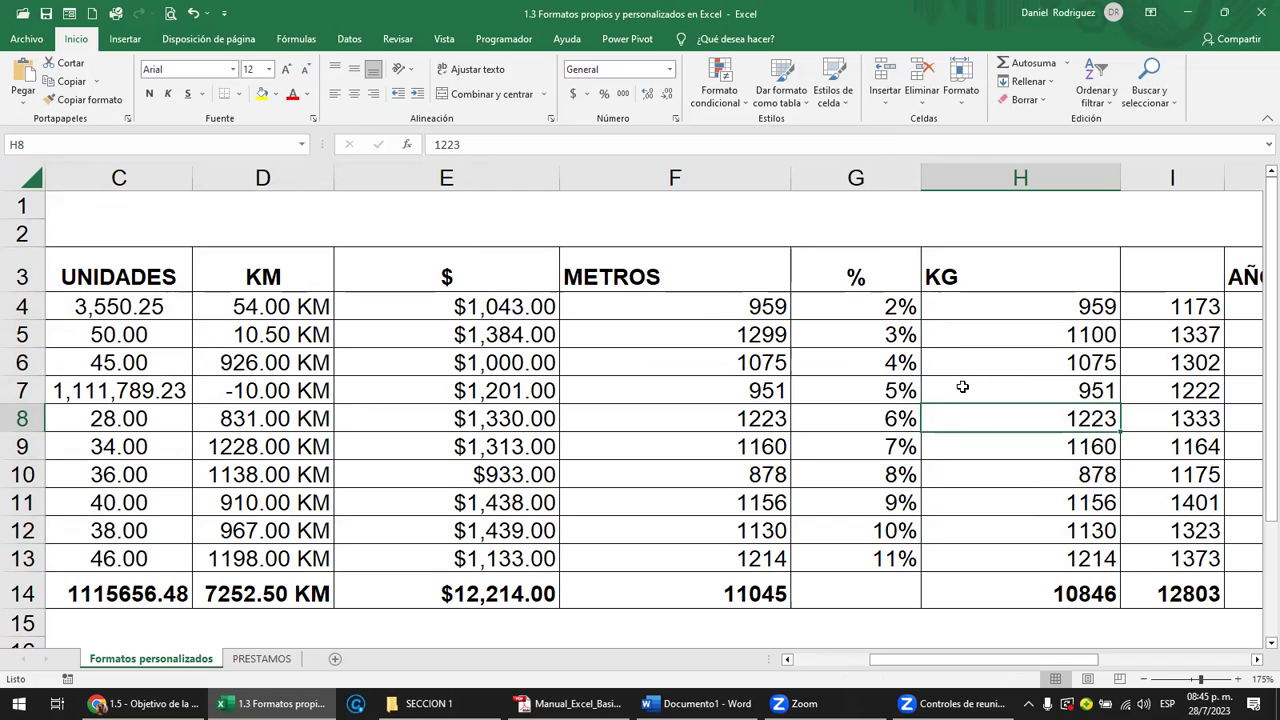
{"action": "left_click_drag", "start_coordinate": [723, 310], "coordinate": [756, 560]}
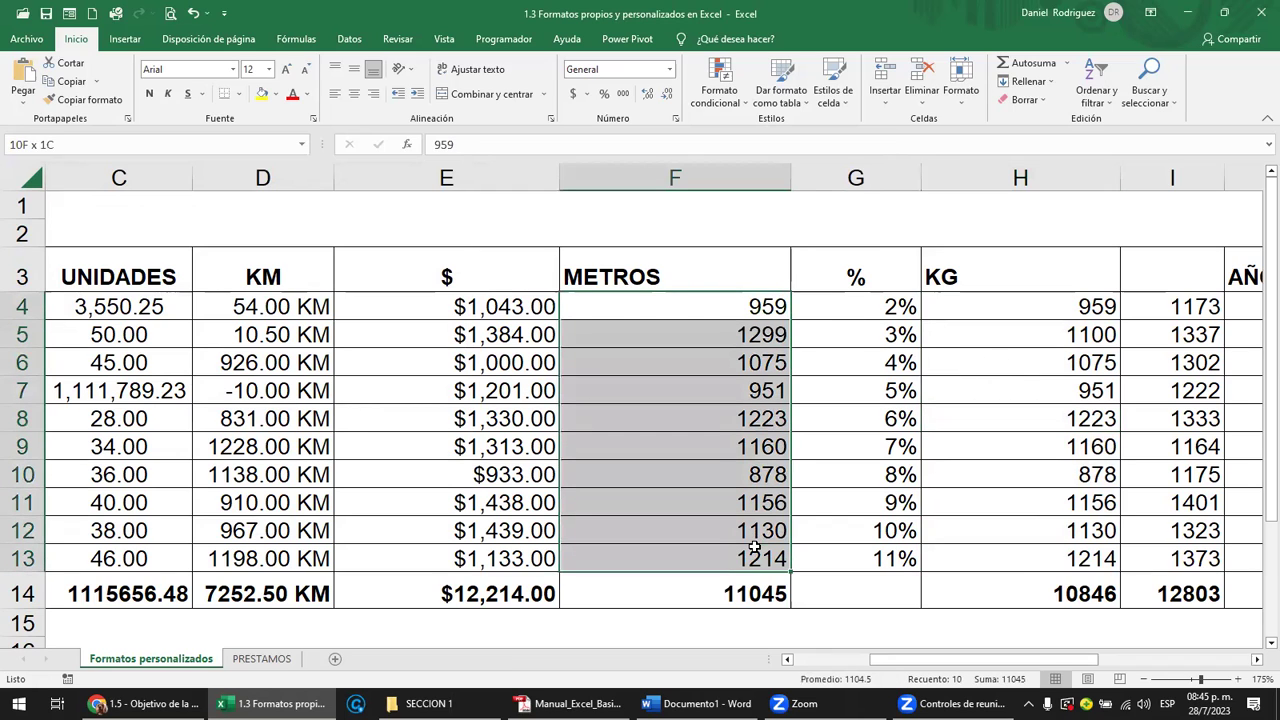
{"action": "left_click", "coordinate": [1098, 309]}
{"action": "key", "text": "Right"}
{"action": "key", "text": "Right"}
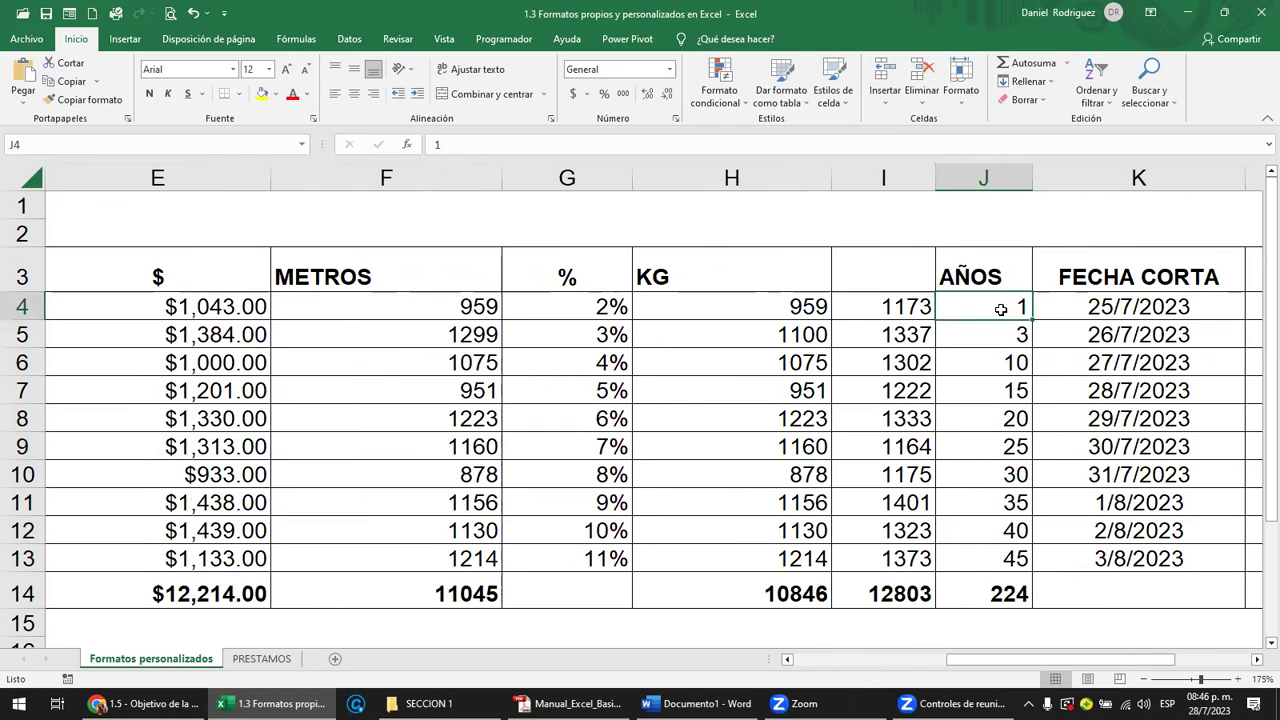
{"action": "left_click", "coordinate": [1014, 334]}
{"action": "left_click_drag", "start_coordinate": [1014, 334], "coordinate": [1010, 558]}
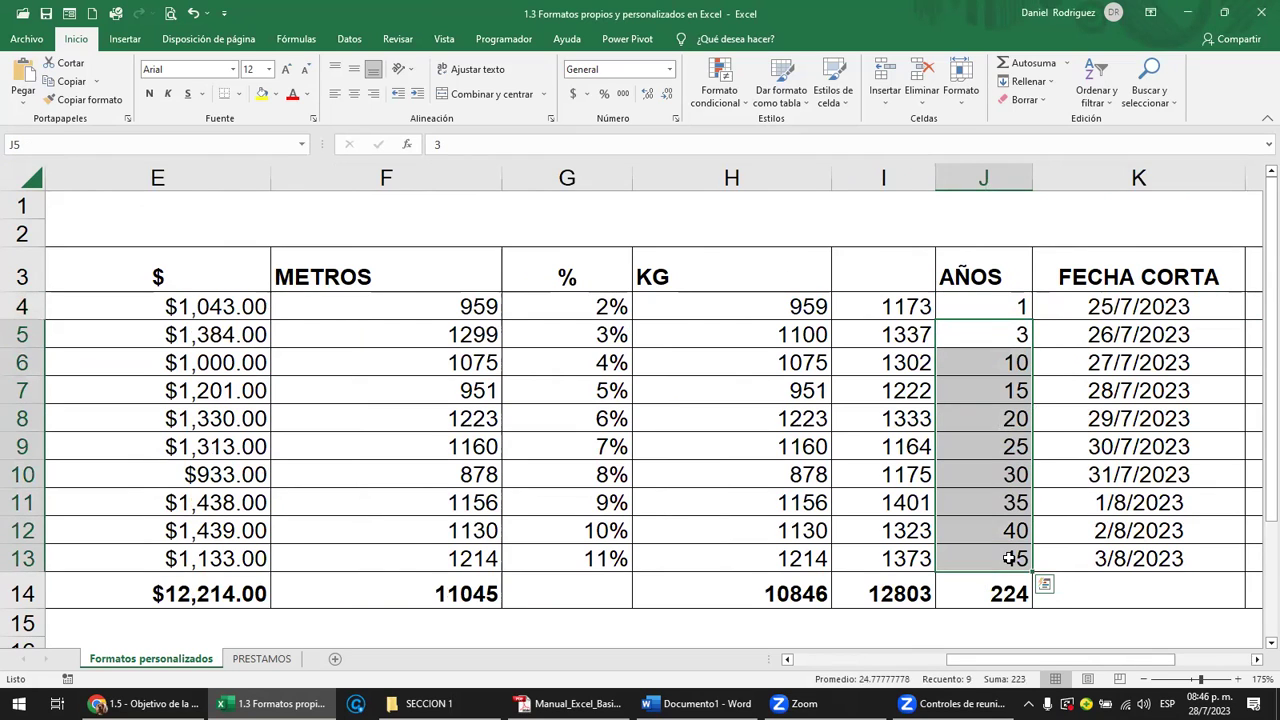
{"action": "left_click", "coordinate": [1005, 310]}
{"action": "type", "text": "2"}
{"action": "key", "text": "Return"}
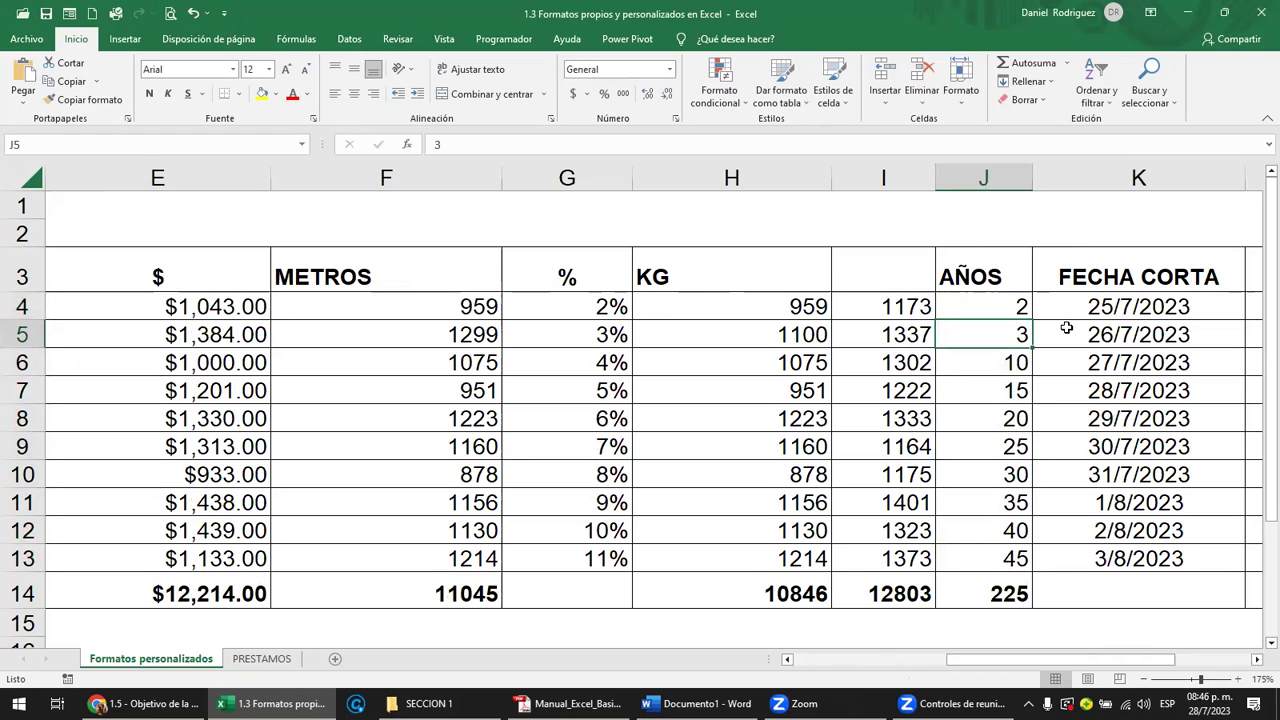
{"action": "key", "text": "ctrl+z"}
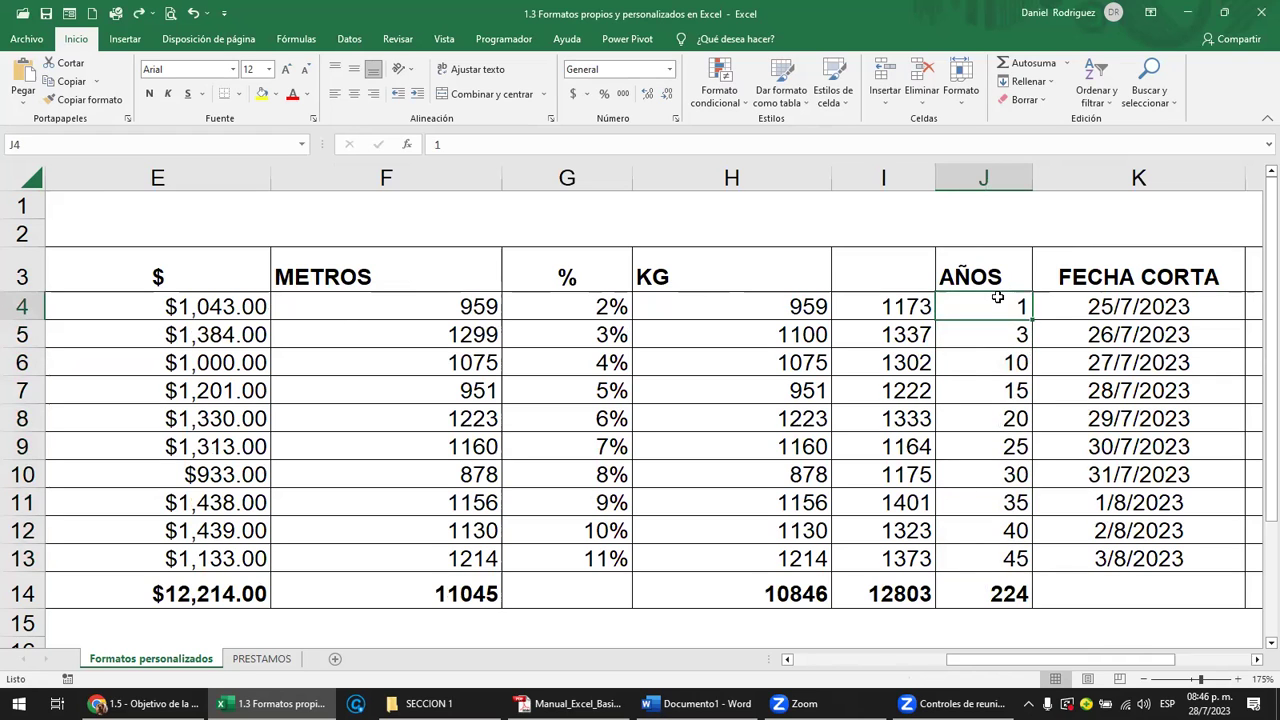
{"action": "left_click_drag", "start_coordinate": [997, 303], "coordinate": [1027, 612]}
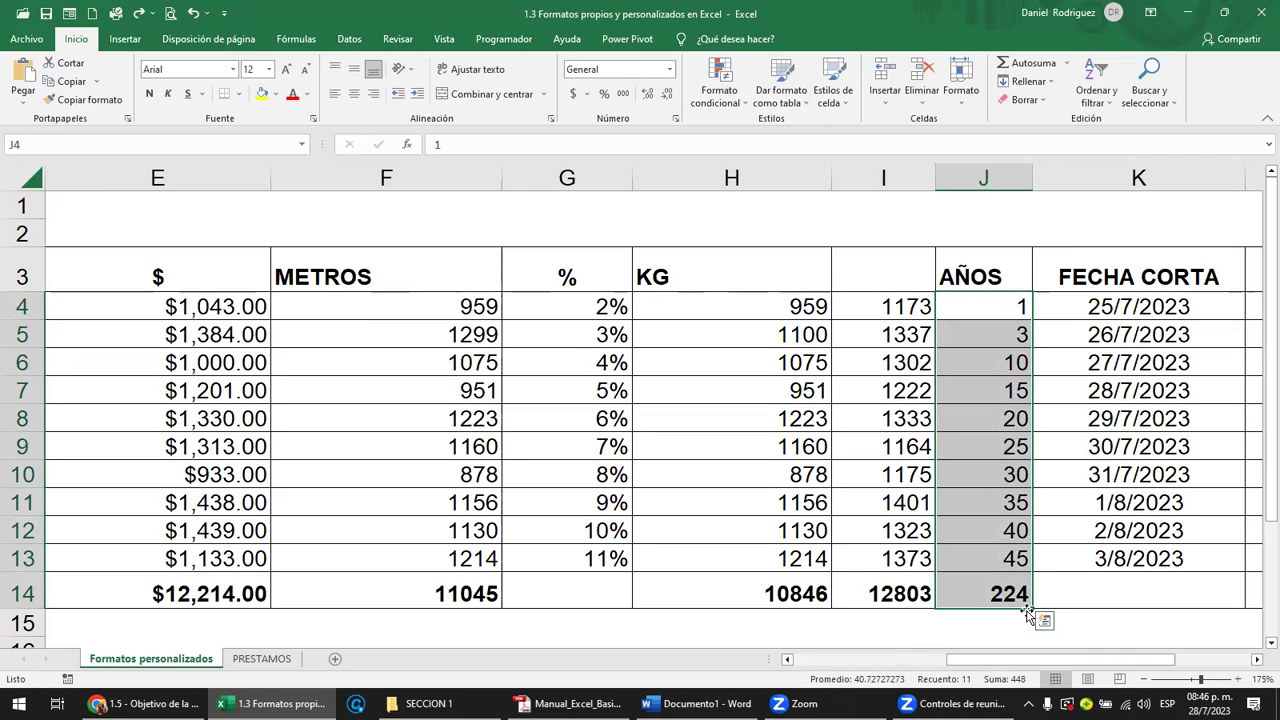
Step: Give the AÑOS values a custom format: code 0 with an "AÑOS" suffix
{"action": "left_click", "coordinate": [676, 121]}
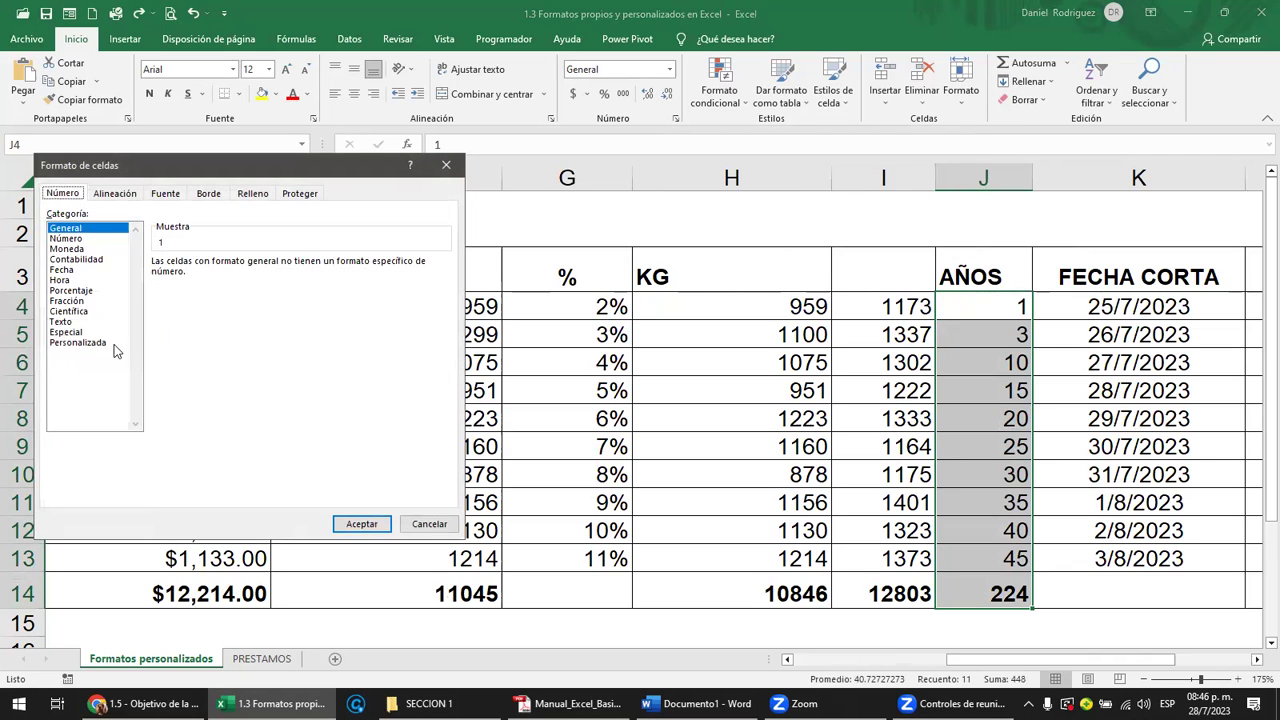
{"action": "left_click", "coordinate": [98, 344]}
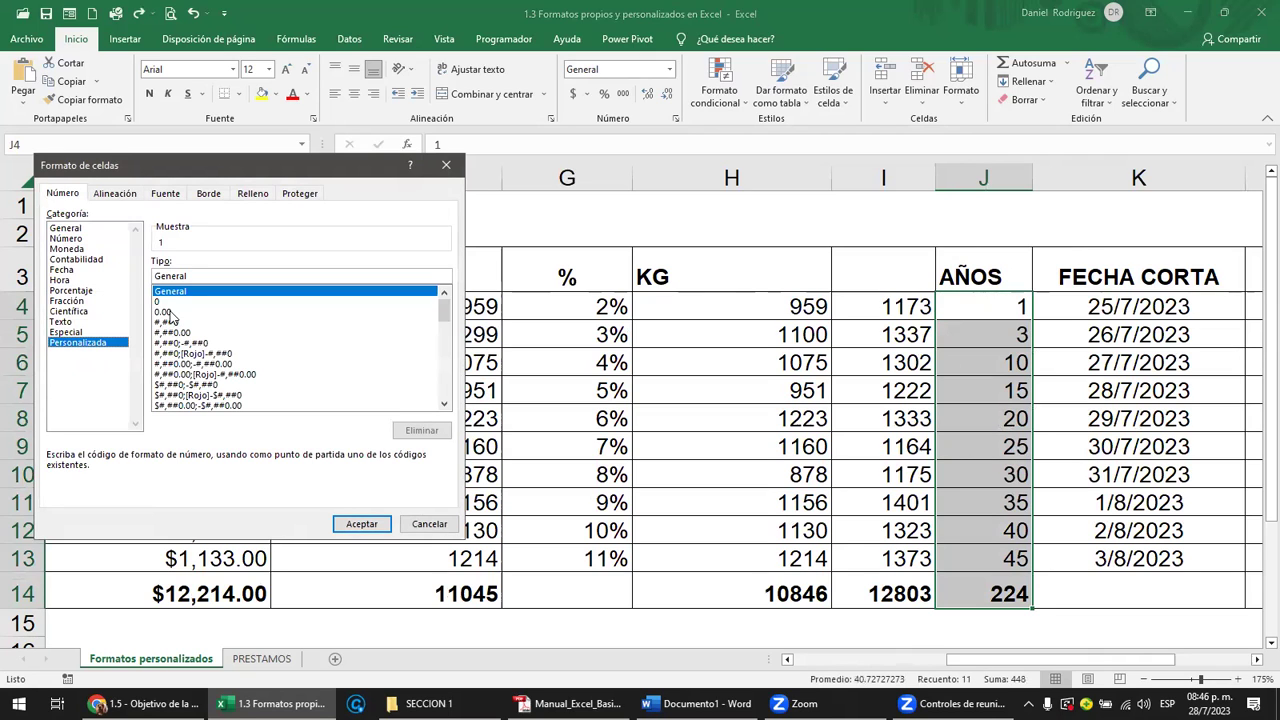
{"action": "left_click", "coordinate": [165, 301]}
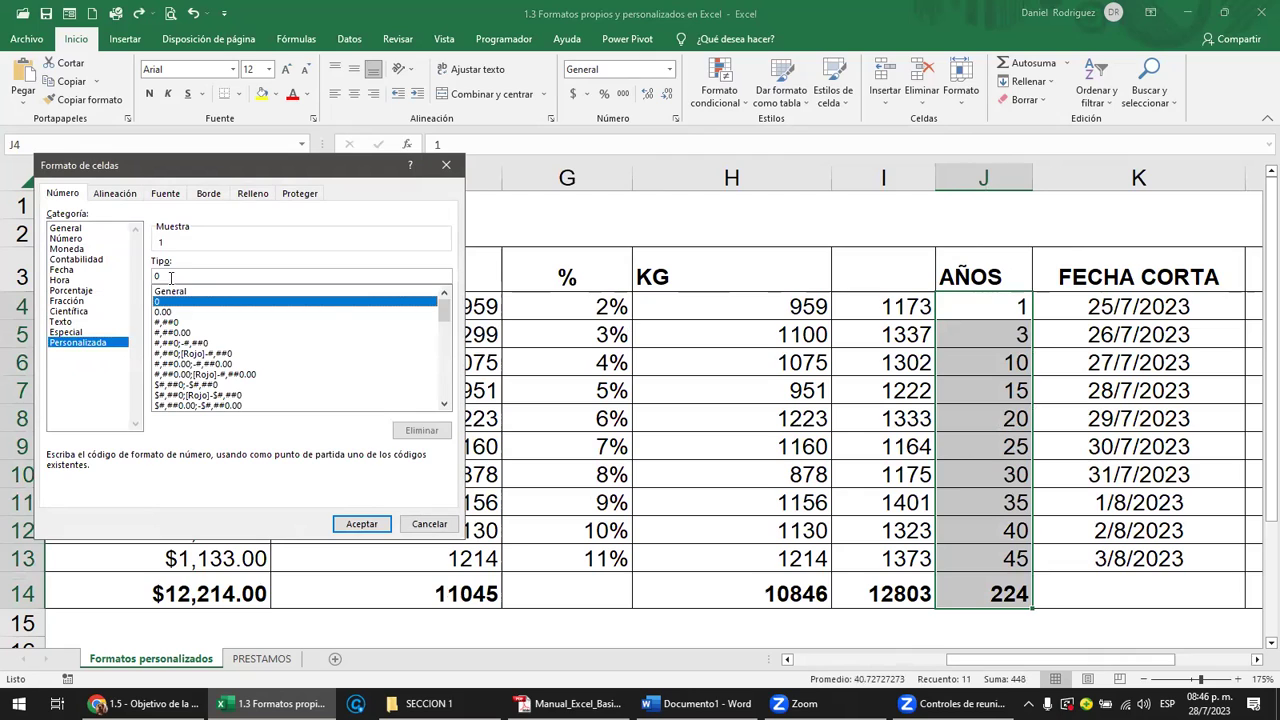
{"action": "left_click", "coordinate": [172, 276]}
{"action": "type", "text": "\"AÑOS\""}
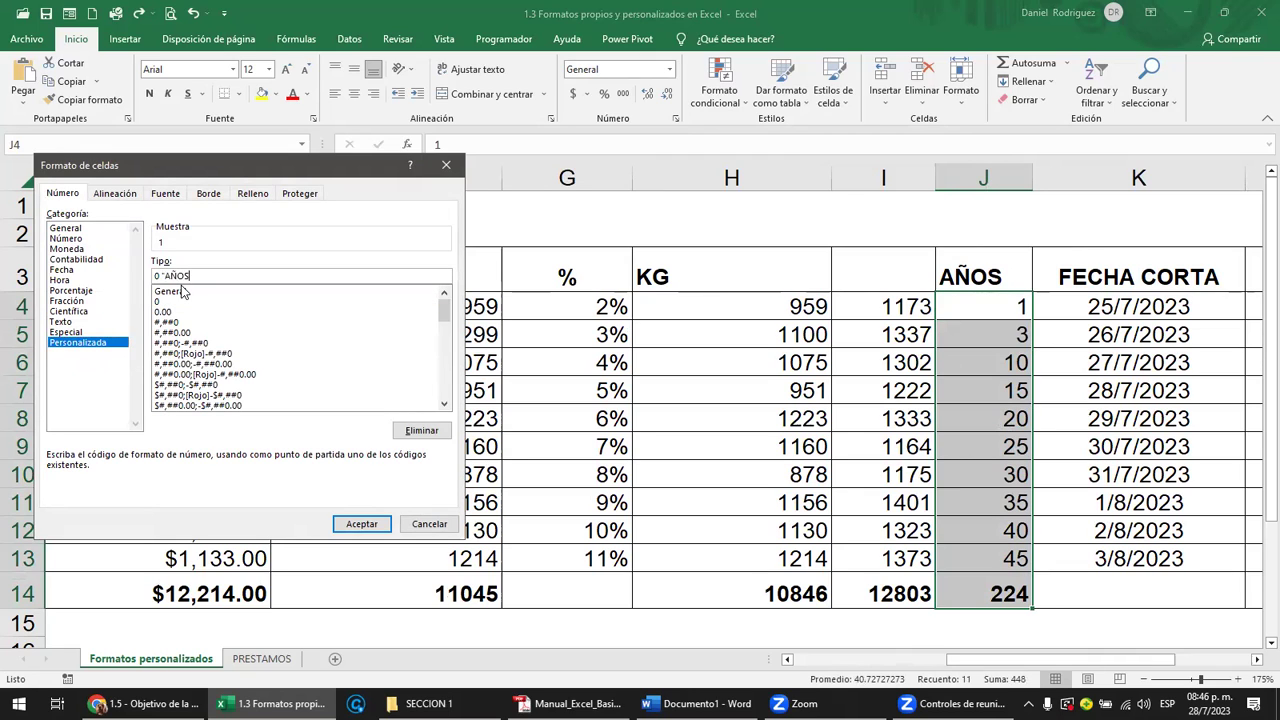
{"action": "key", "text": "Return"}
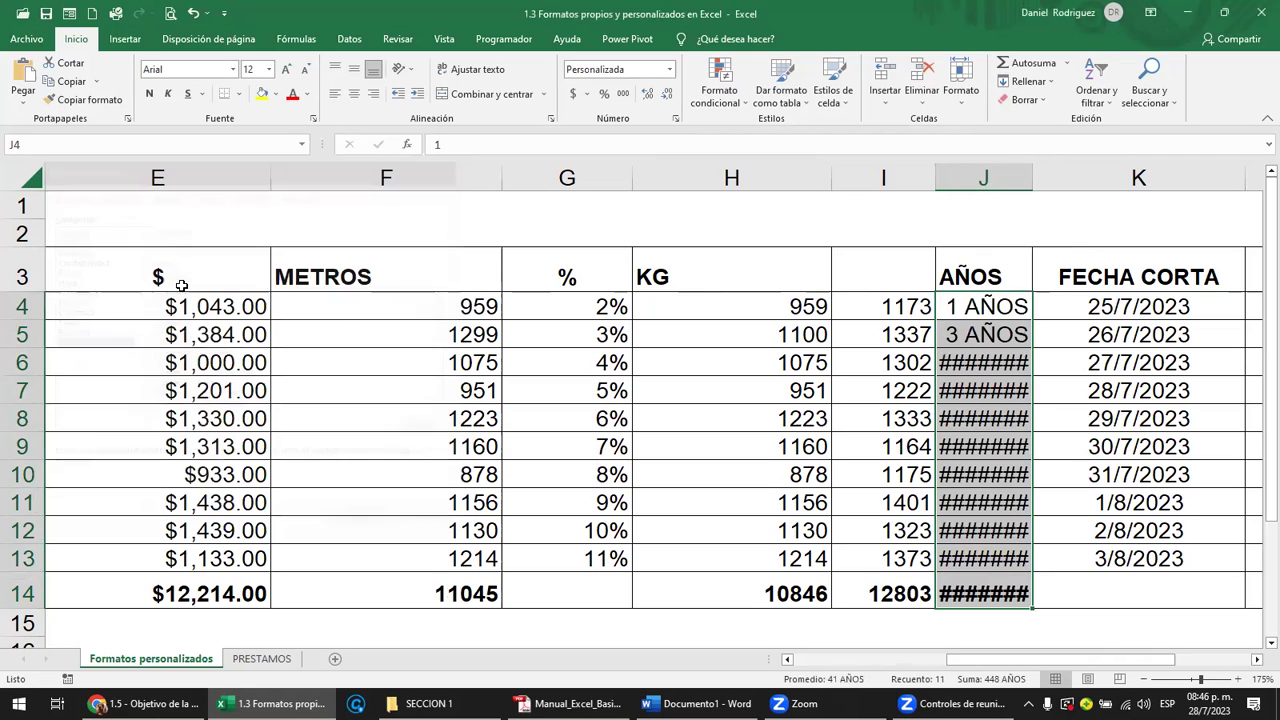
Step: Widen column J so the AÑOS values fit, and check J4's format
{"action": "left_click", "coordinate": [978, 208]}
{"action": "left_click_drag", "start_coordinate": [1032, 178], "coordinate": [1062, 178]}
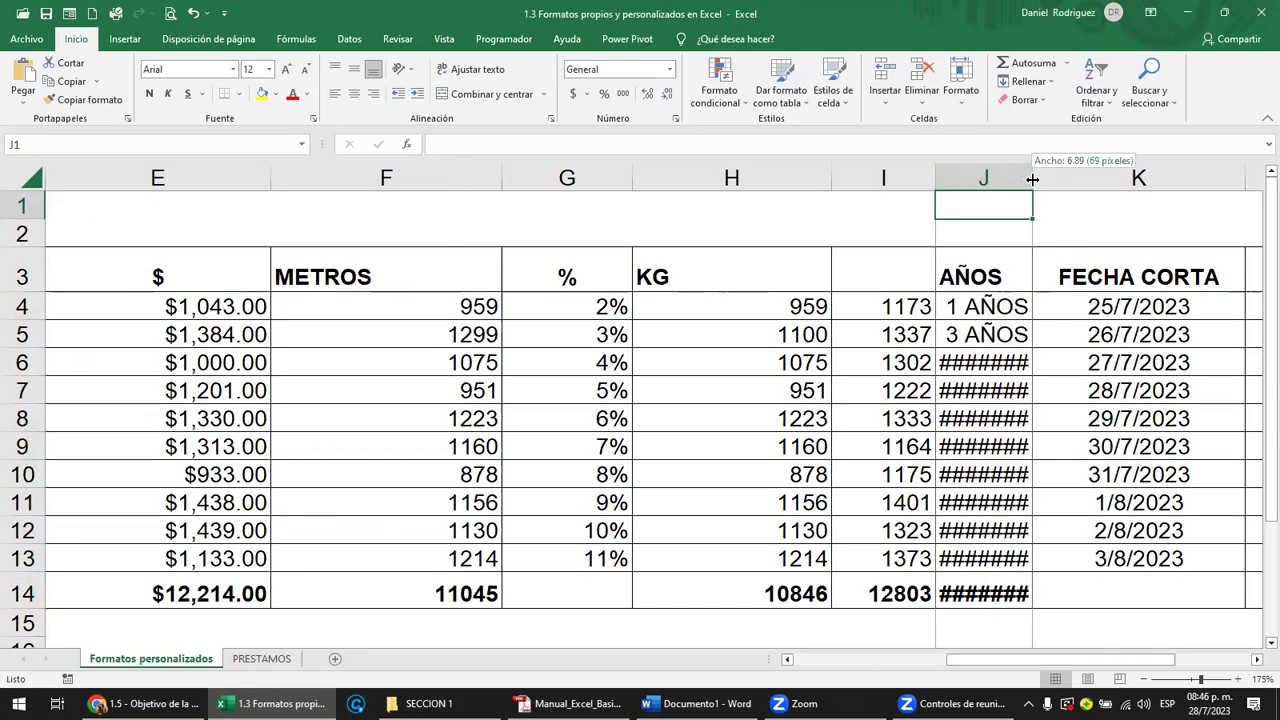
{"action": "left_click", "coordinate": [1022, 305]}
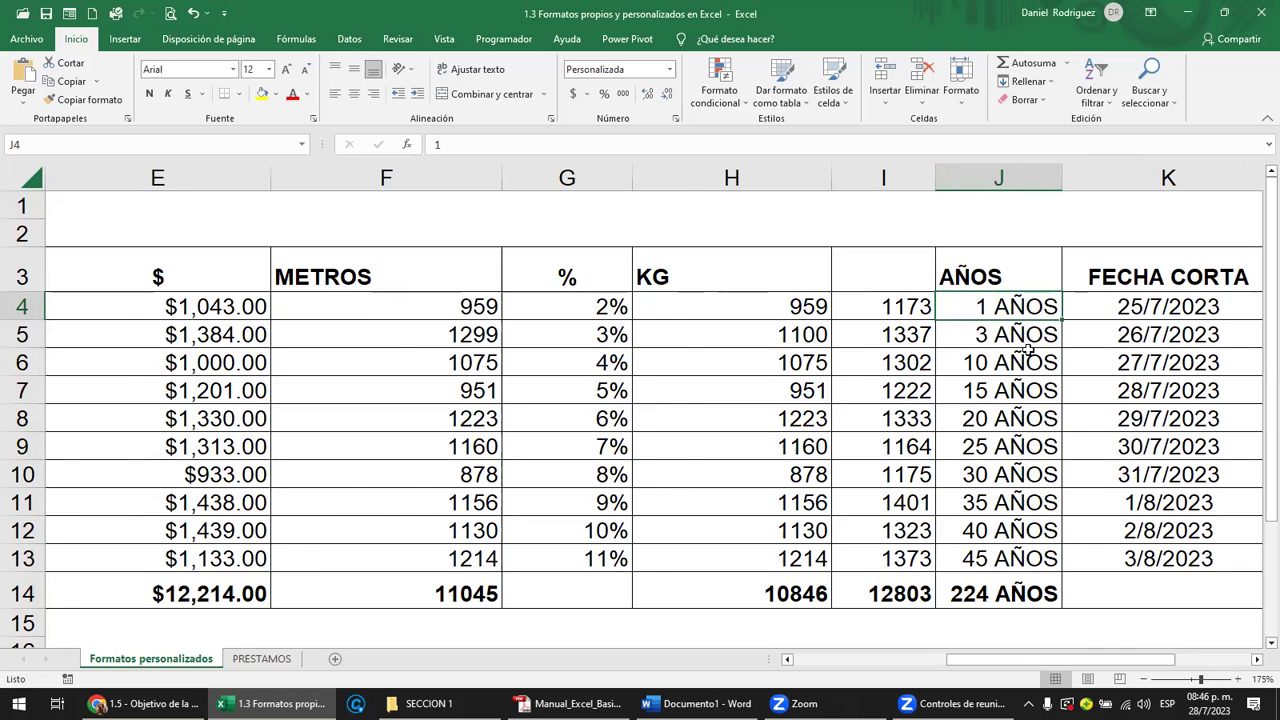
{"action": "key", "text": "Right"}
{"action": "key", "text": "Right"}
{"action": "key", "text": "Right"}
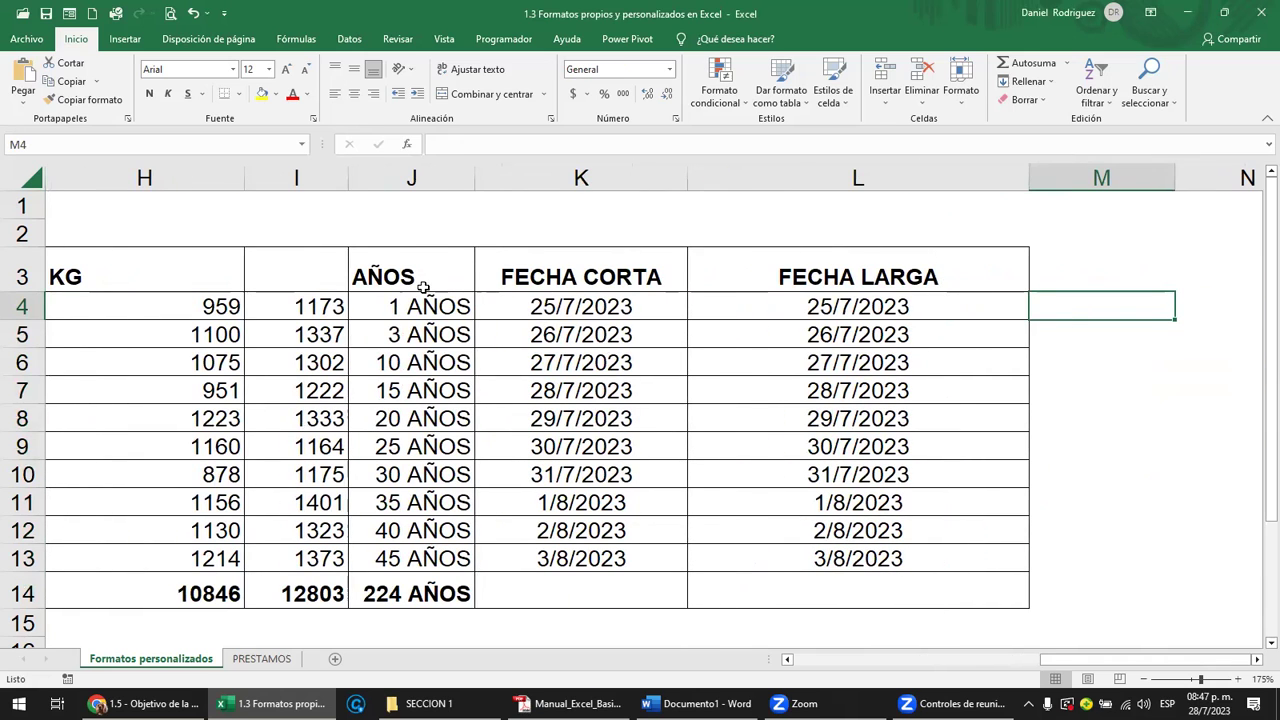
Step: Browse the 0 and 0.00 custom codes in Format Cells and close without changes
{"action": "left_click", "coordinate": [676, 121]}
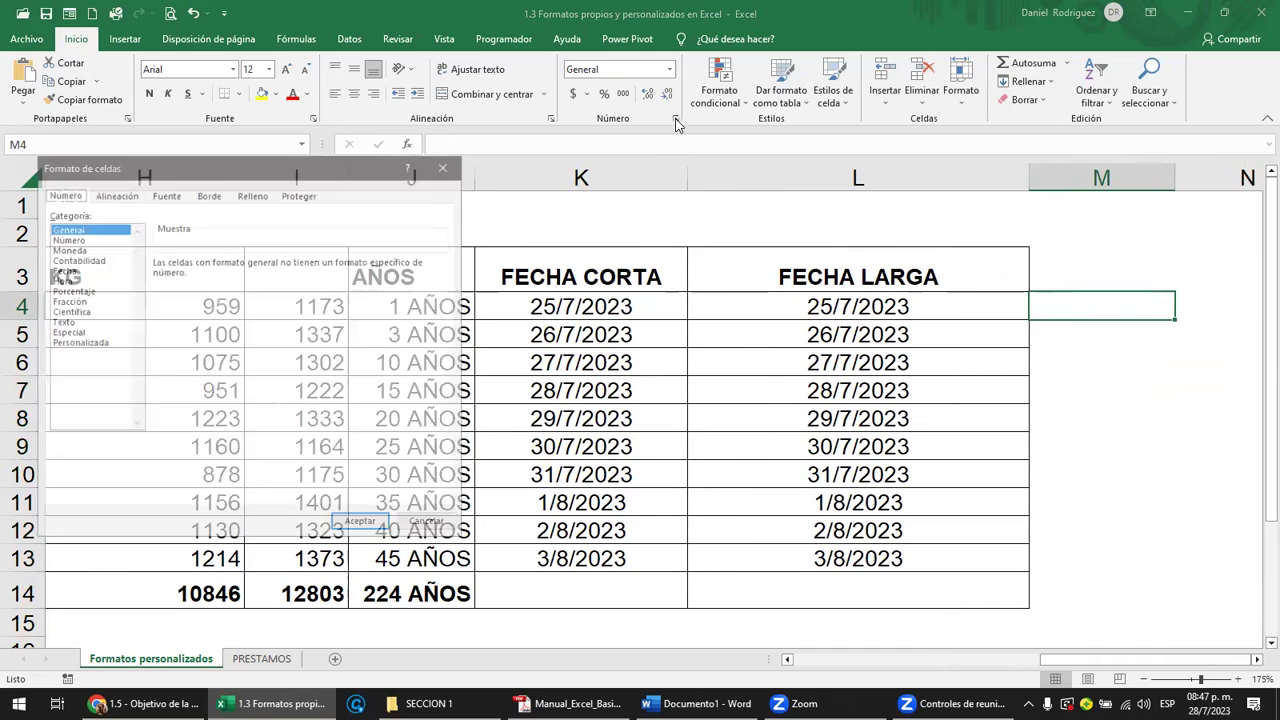
{"action": "left_click", "coordinate": [86, 344]}
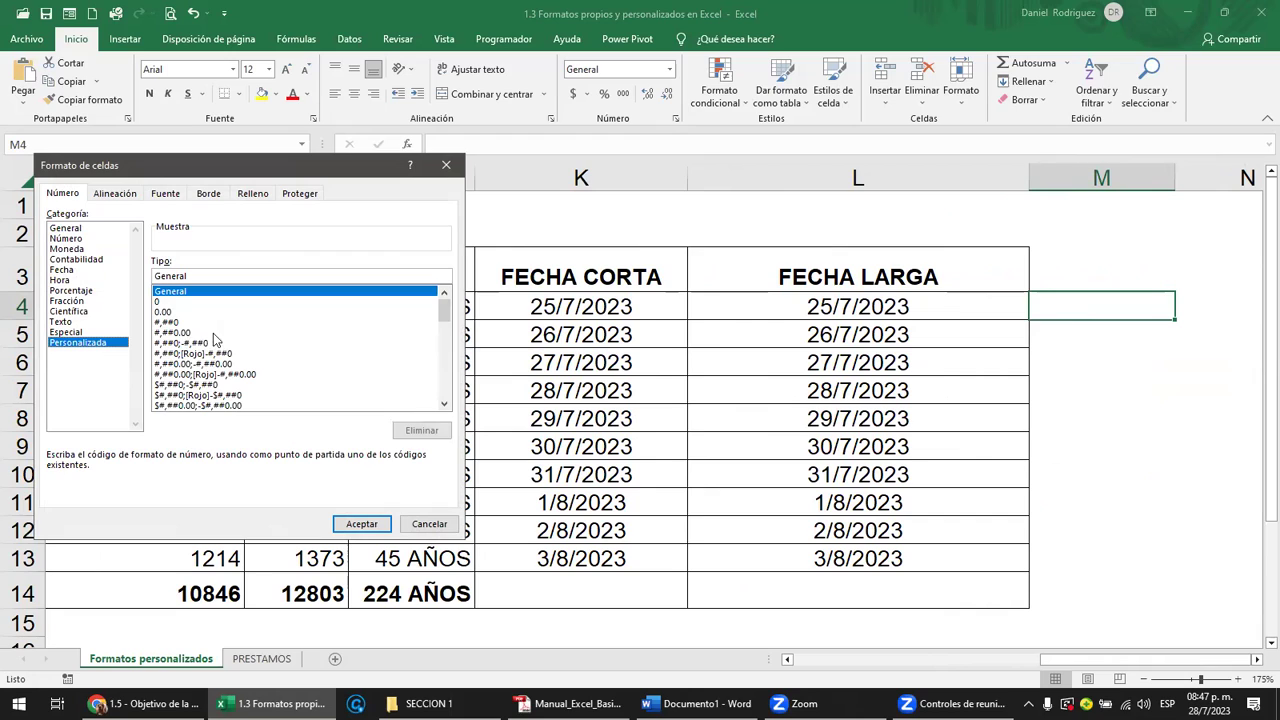
{"action": "left_click", "coordinate": [158, 302]}
{"action": "left_click", "coordinate": [163, 312]}
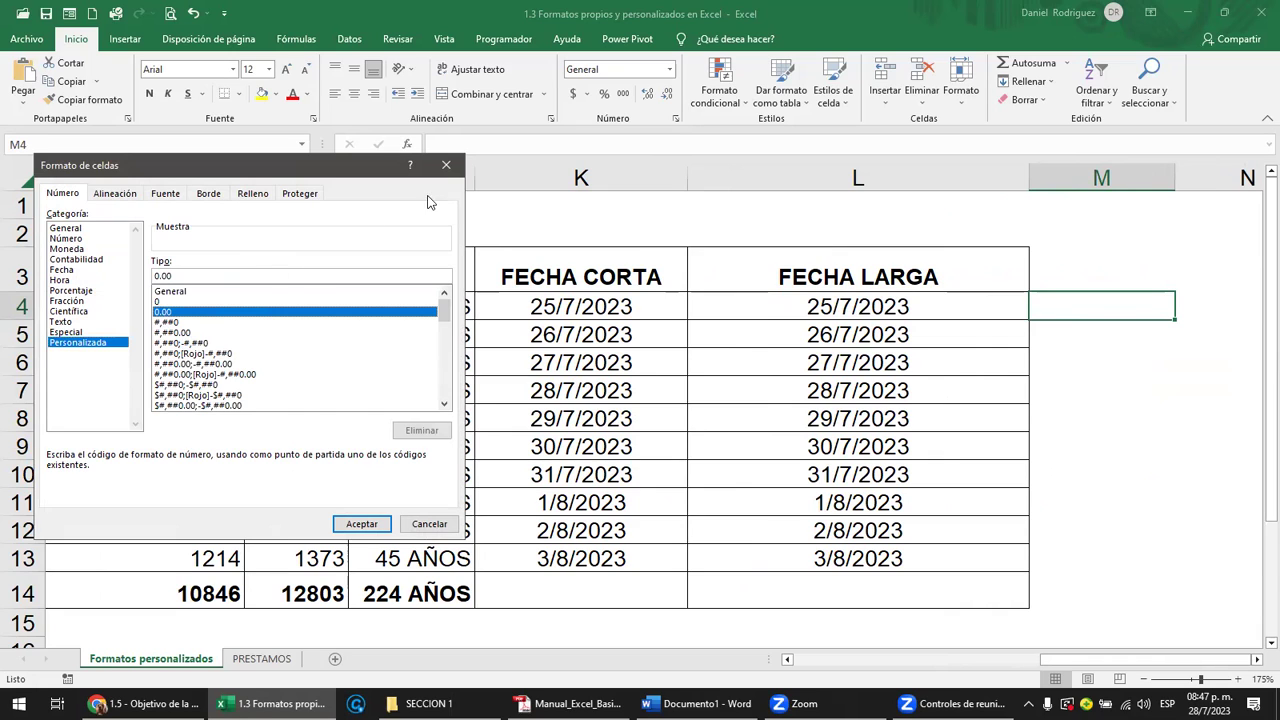
{"action": "left_click", "coordinate": [446, 164]}
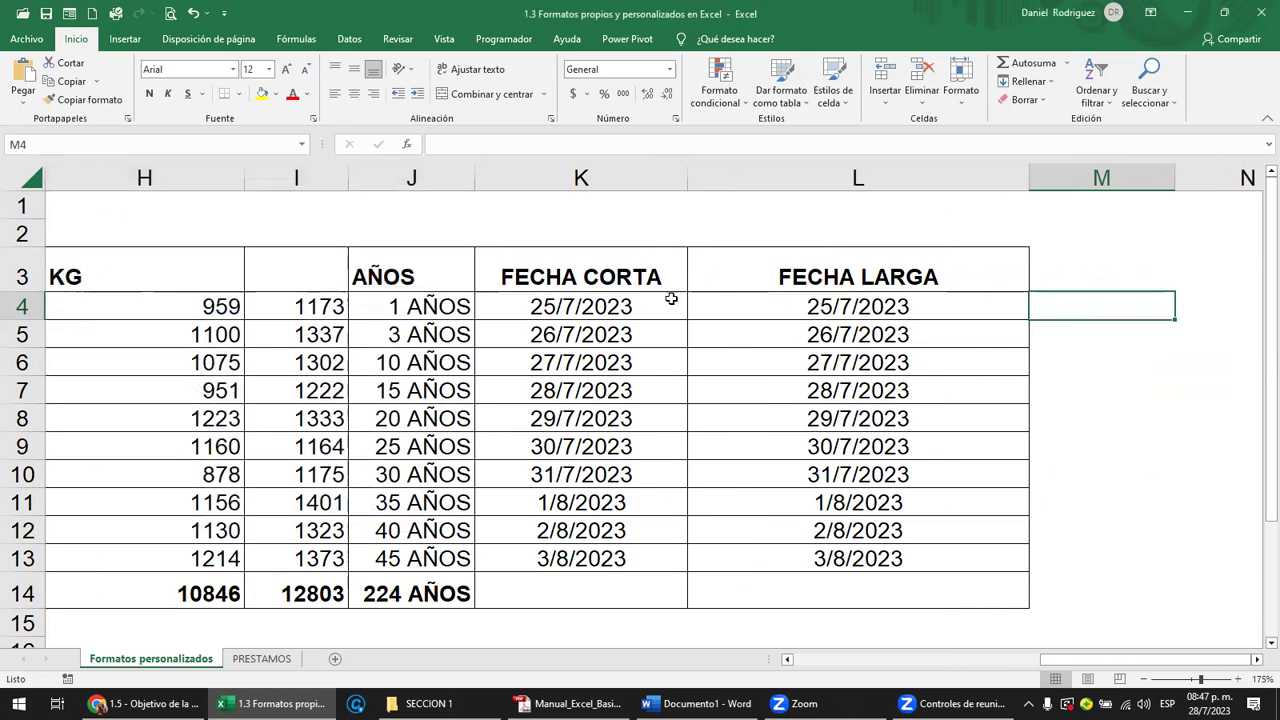
Step: Re-enter K4's date as 25-7-2023, which still displays as 25/7/2023
{"action": "left_click", "coordinate": [622, 307]}
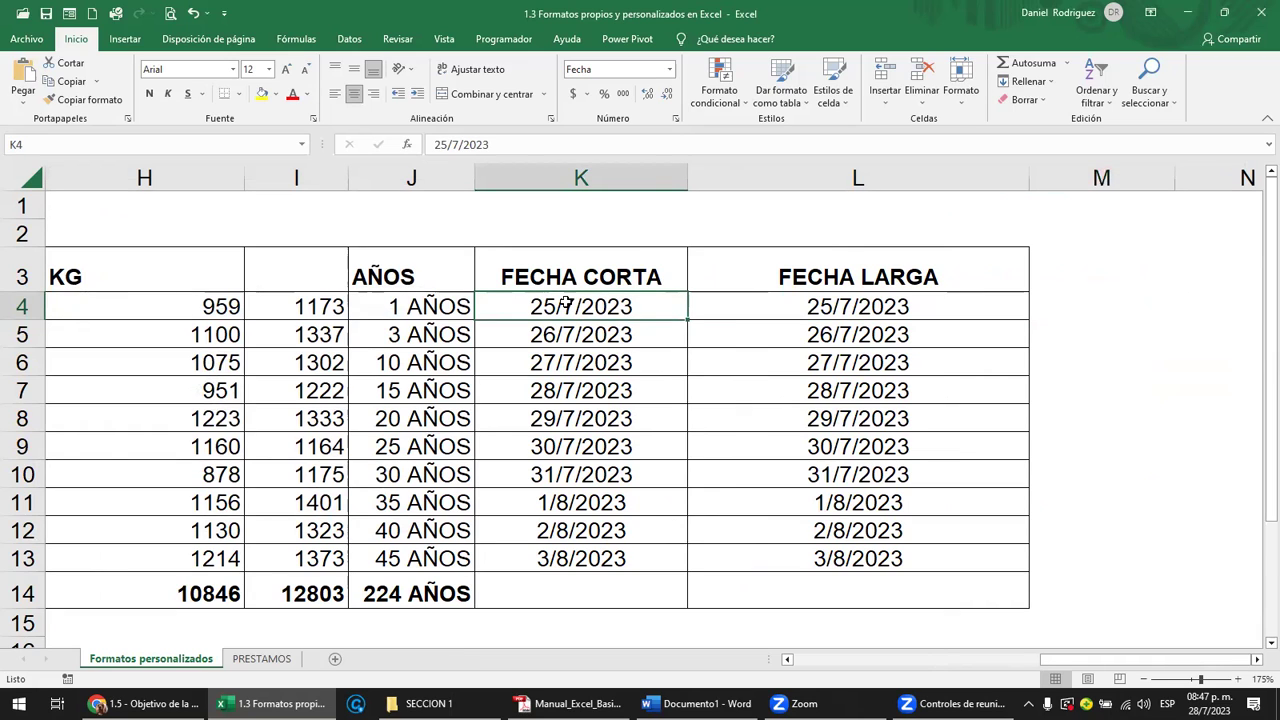
{"action": "left_click", "coordinate": [822, 306]}
{"action": "left_click", "coordinate": [601, 307]}
{"action": "left_click", "coordinate": [766, 300]}
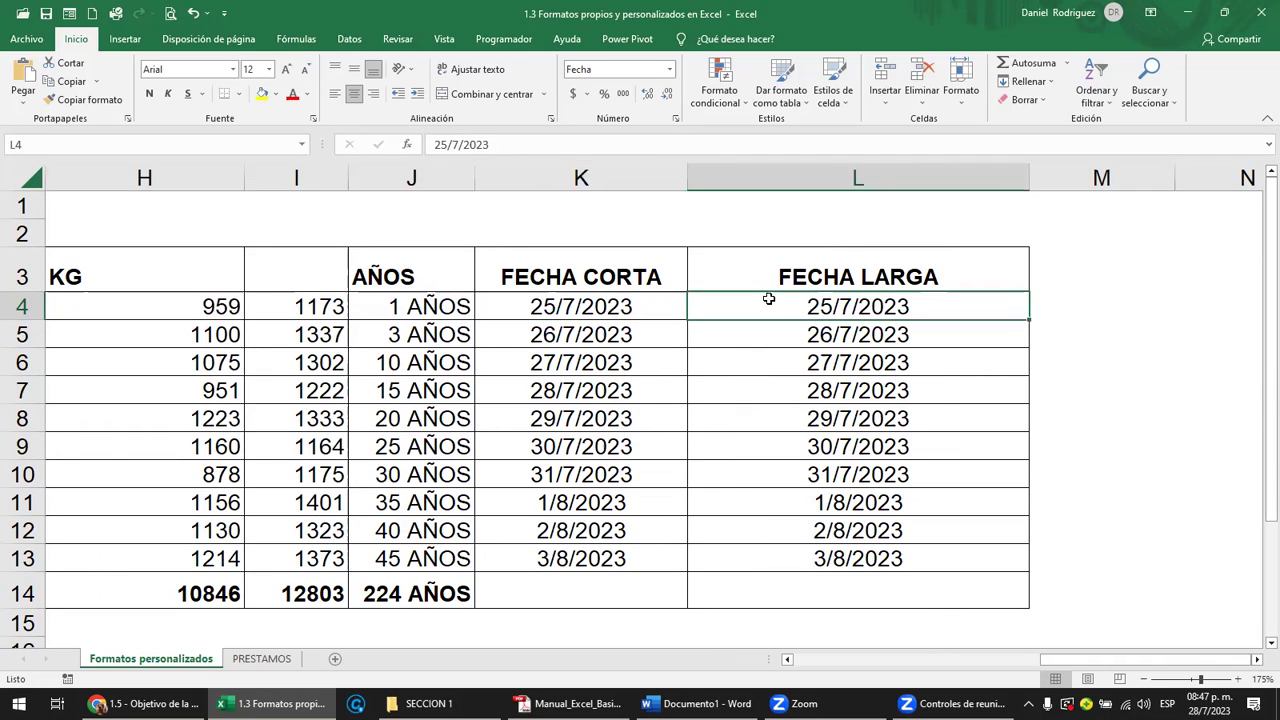
{"action": "left_click", "coordinate": [614, 307]}
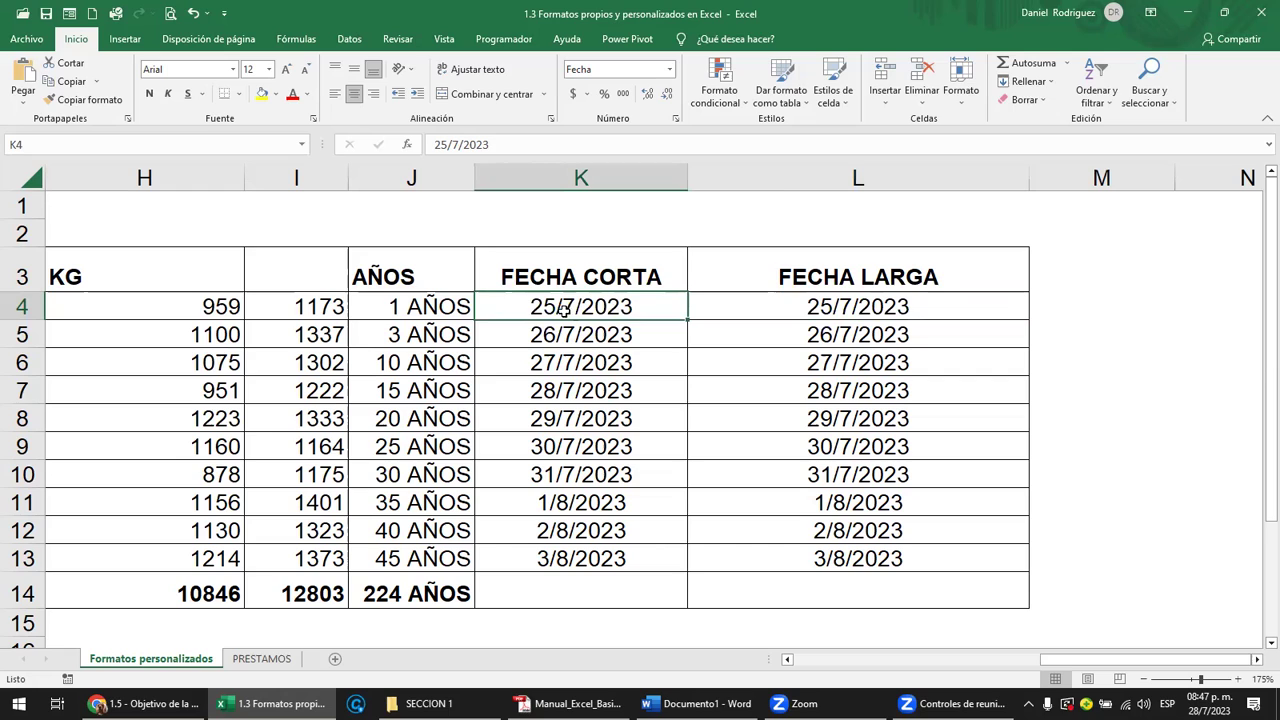
{"action": "key", "text": "F2"}
{"action": "key", "text": "Left"}
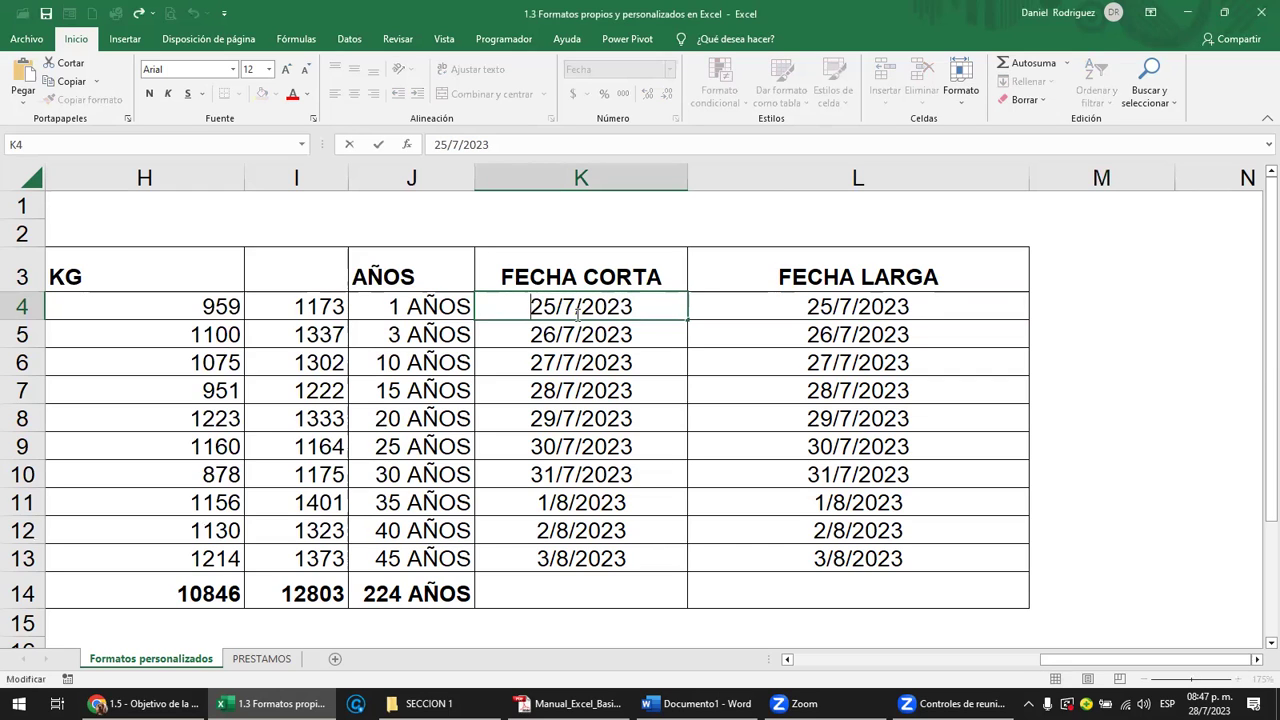
{"action": "key", "text": "Delete"}
{"action": "key", "text": "Delete"}
{"action": "key", "text": "Delete"}
{"action": "key", "text": "Delete"}
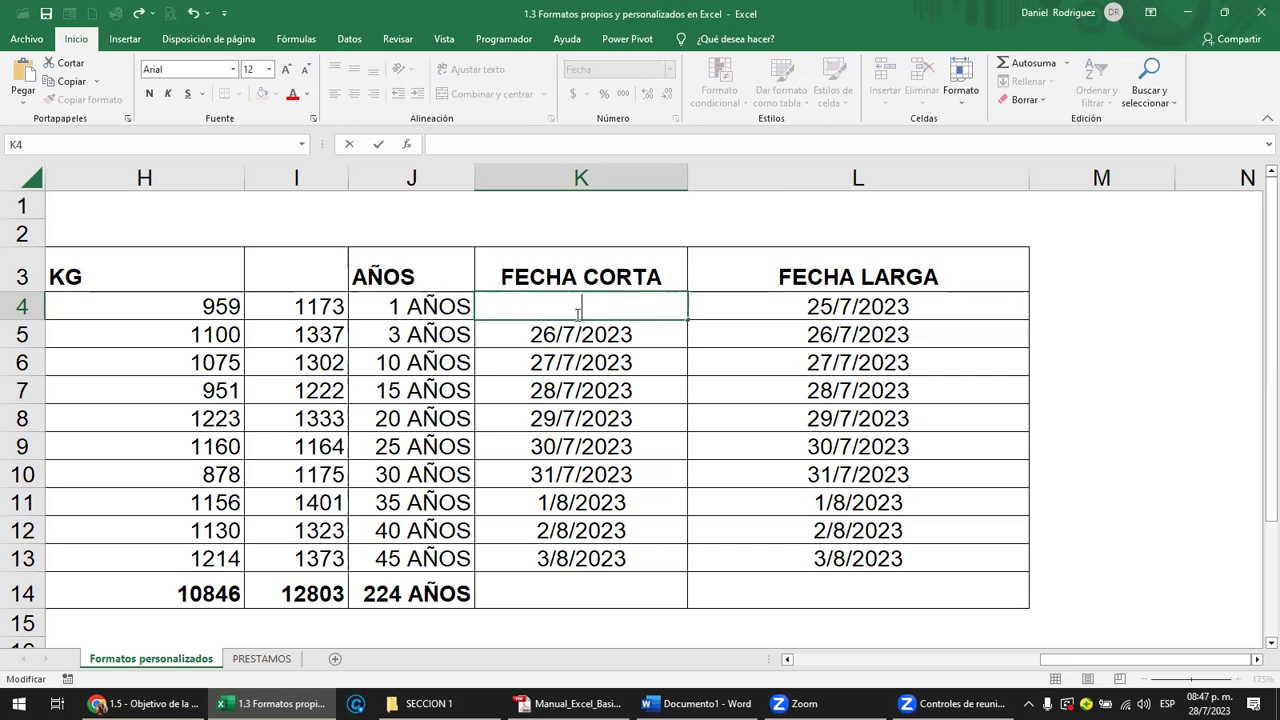
{"action": "type", "text": "25-7"}
{"action": "type", "text": "-2023"}
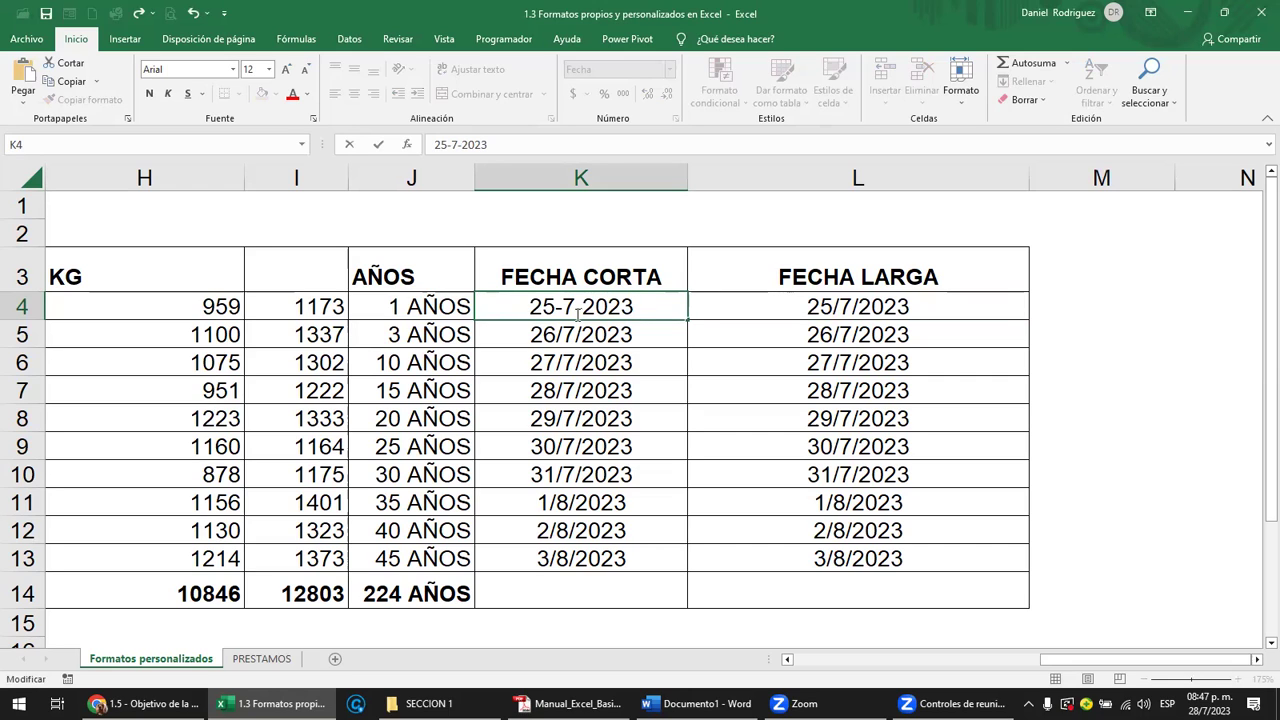
{"action": "key", "text": "Return"}
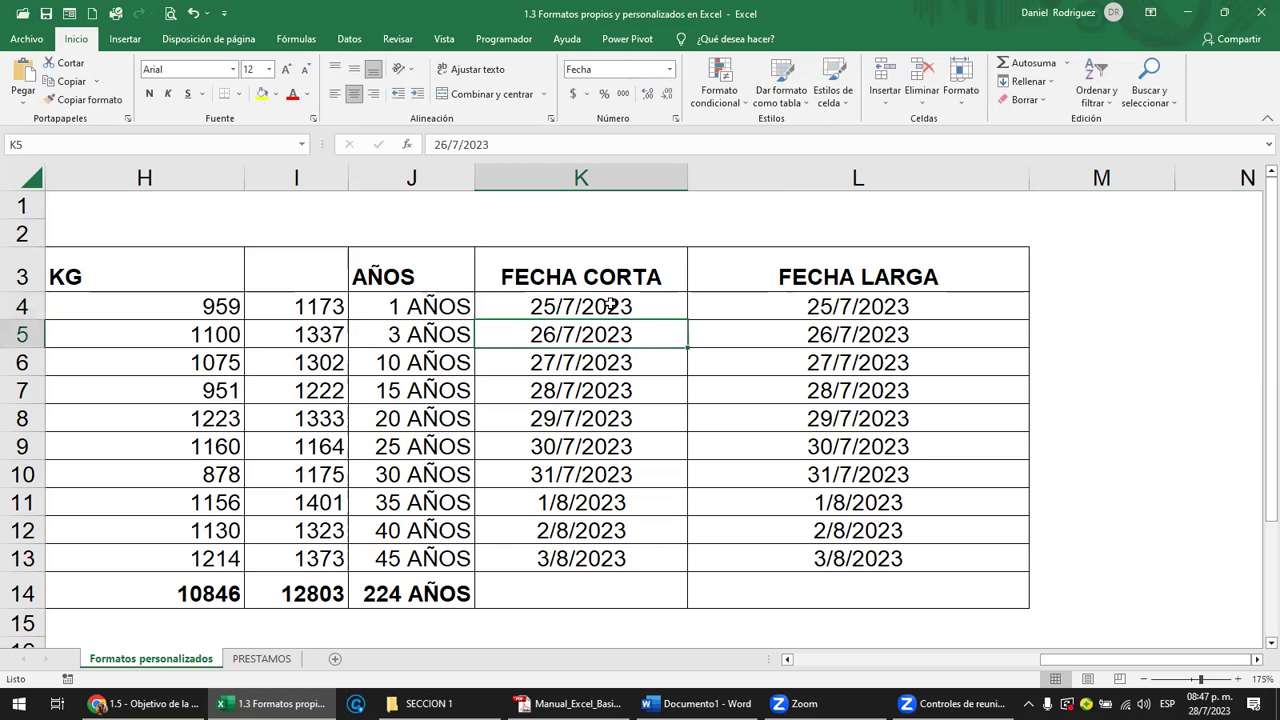
{"action": "left_click", "coordinate": [611, 306]}
{"action": "scroll", "coordinate": [677, 366], "scroll_direction": "up", "scroll_amount": 2, "text": "ctrl"}
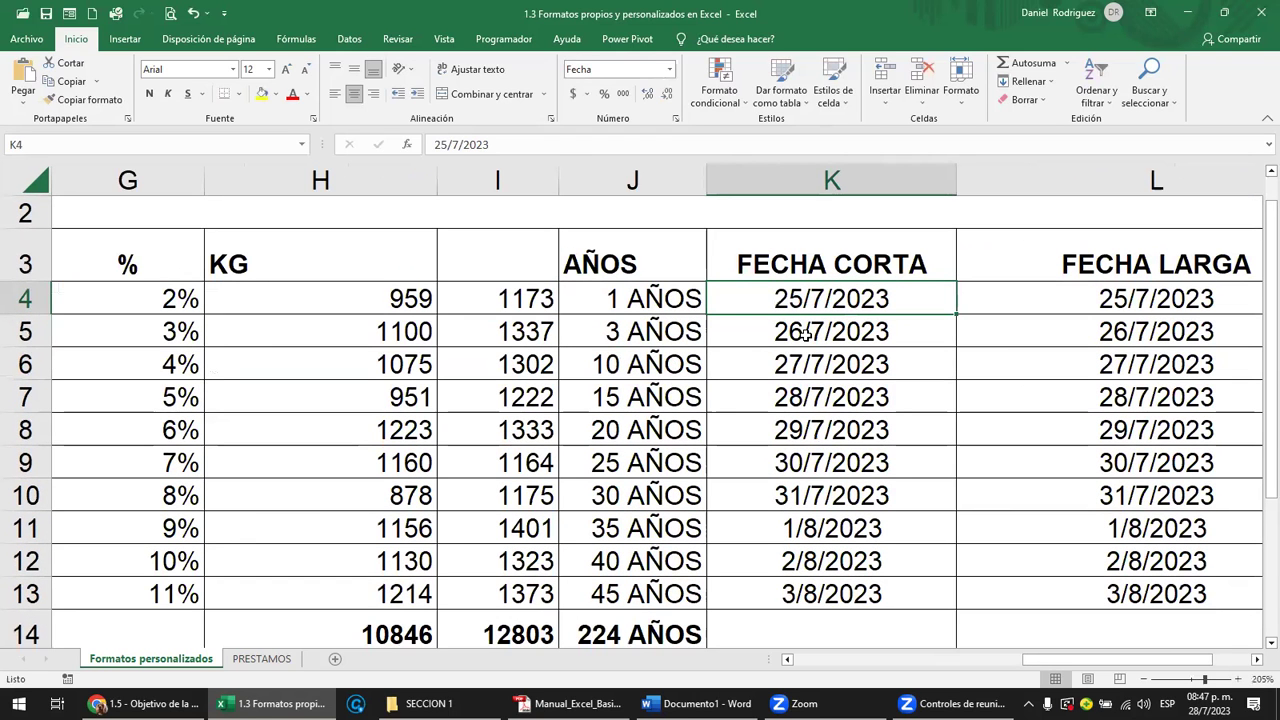
Step: Show the FECHA CORTA dates in column K as long dates and widen the column
{"action": "key", "text": "Right"}
{"action": "key", "text": "Right"}
{"action": "key", "text": "Right"}
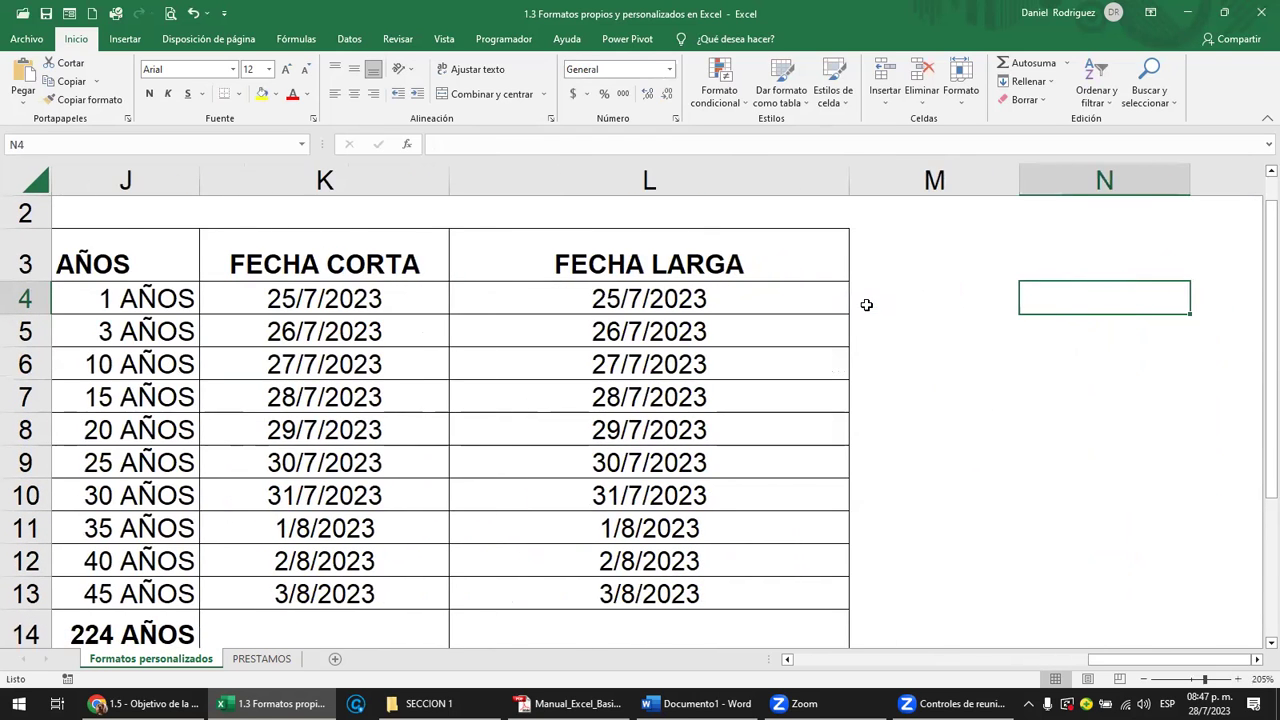
{"action": "left_click", "coordinate": [372, 302]}
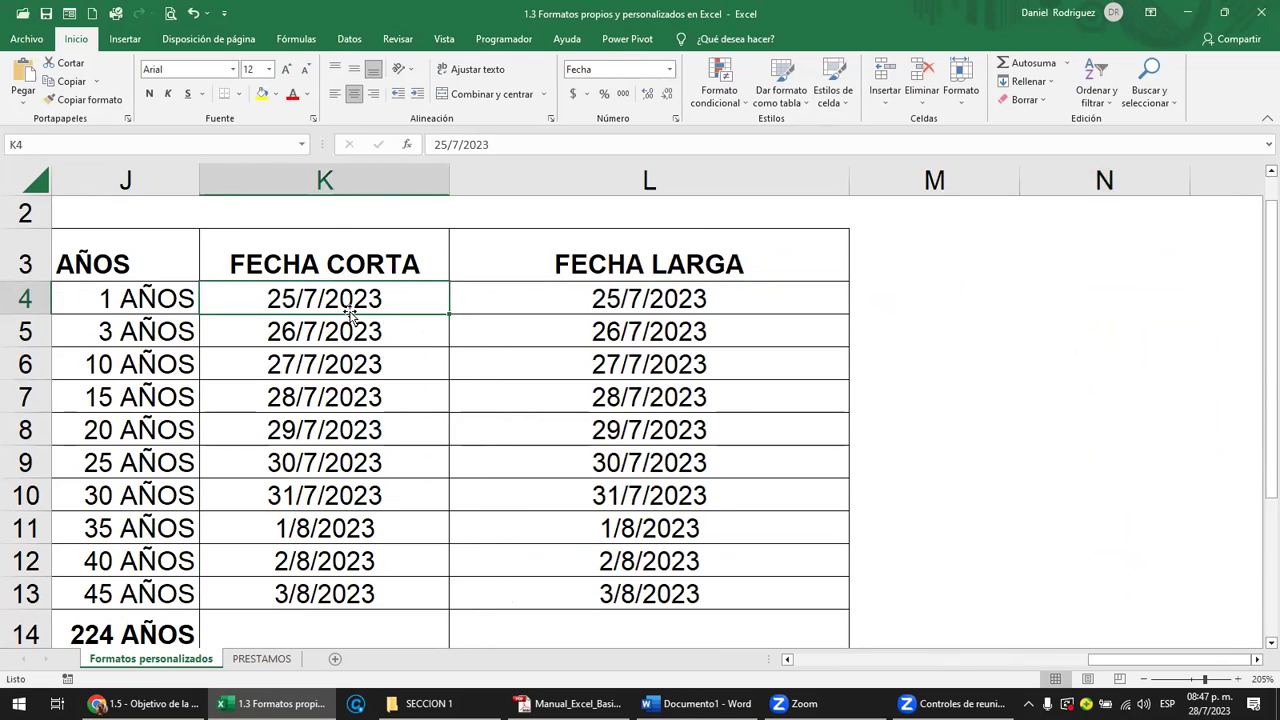
{"action": "left_click_drag", "start_coordinate": [355, 298], "coordinate": [343, 615]}
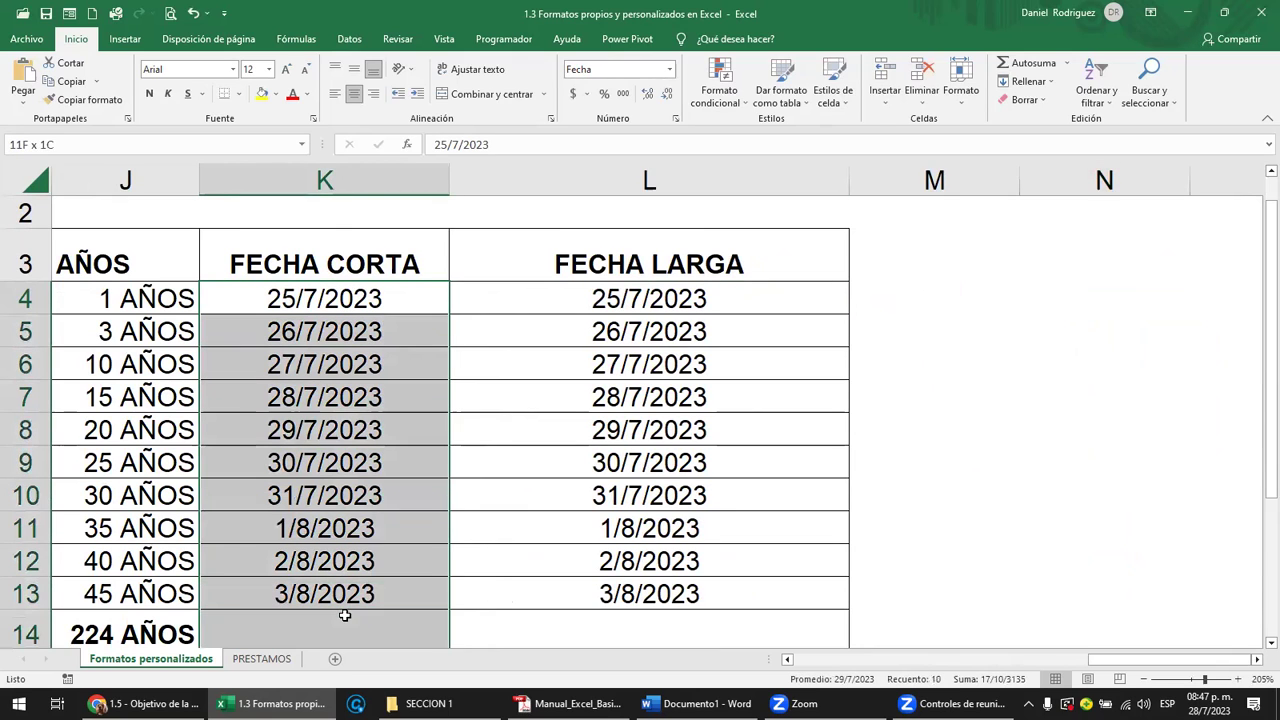
{"action": "left_click", "coordinate": [671, 70]}
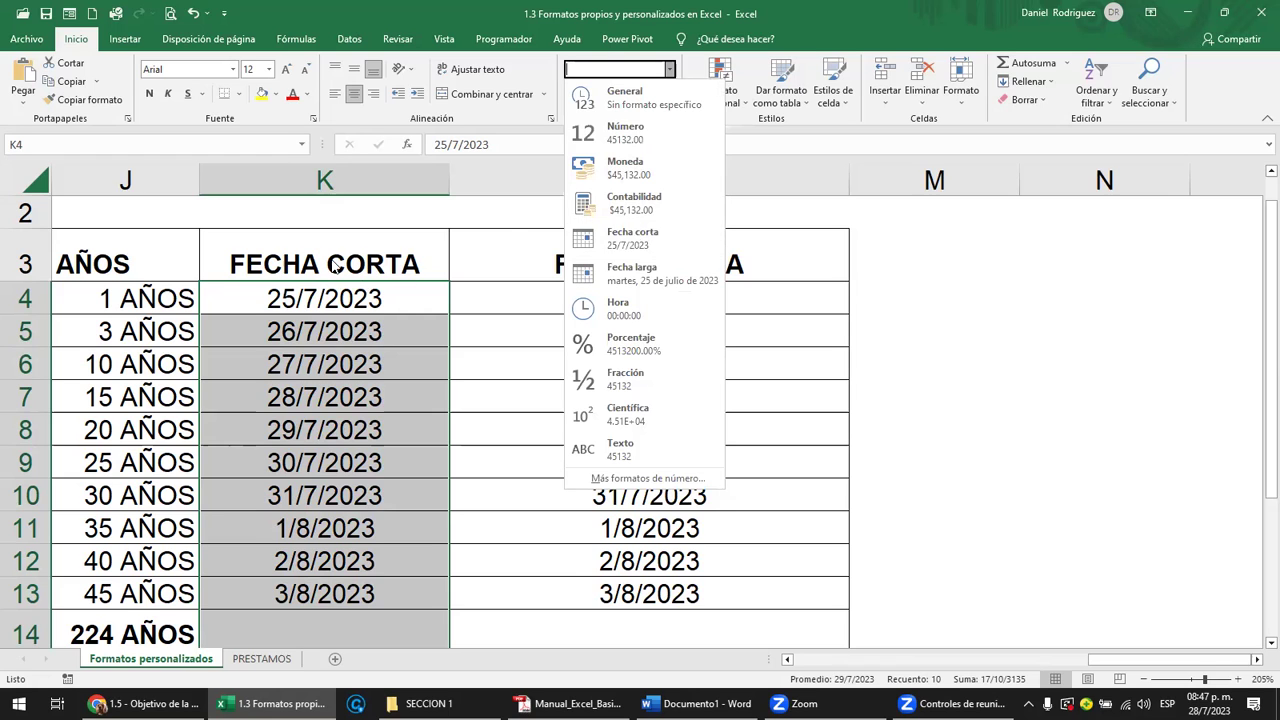
{"action": "left_click", "coordinate": [656, 273]}
{"action": "left_click_drag", "start_coordinate": [451, 184], "coordinate": [596, 180]}
{"action": "left_click", "coordinate": [527, 298]}
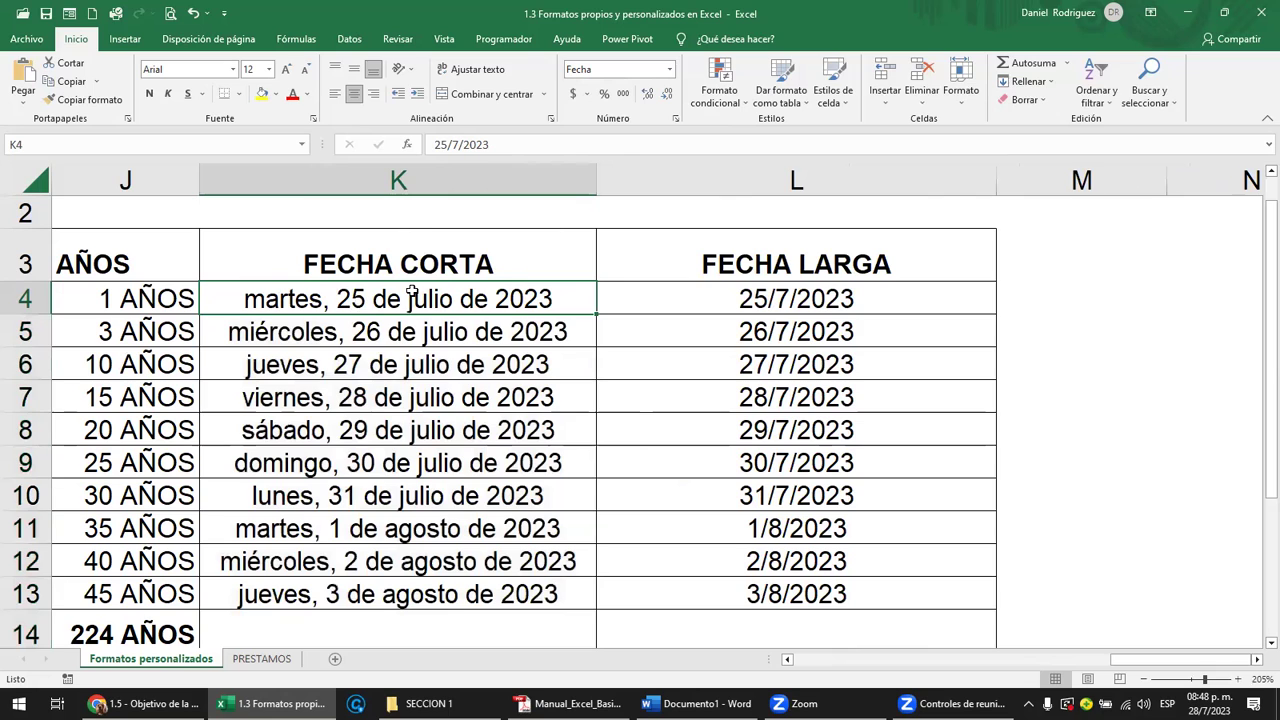
Step: Return K4:K13 to the short date format
{"action": "left_click_drag", "start_coordinate": [381, 297], "coordinate": [420, 594]}
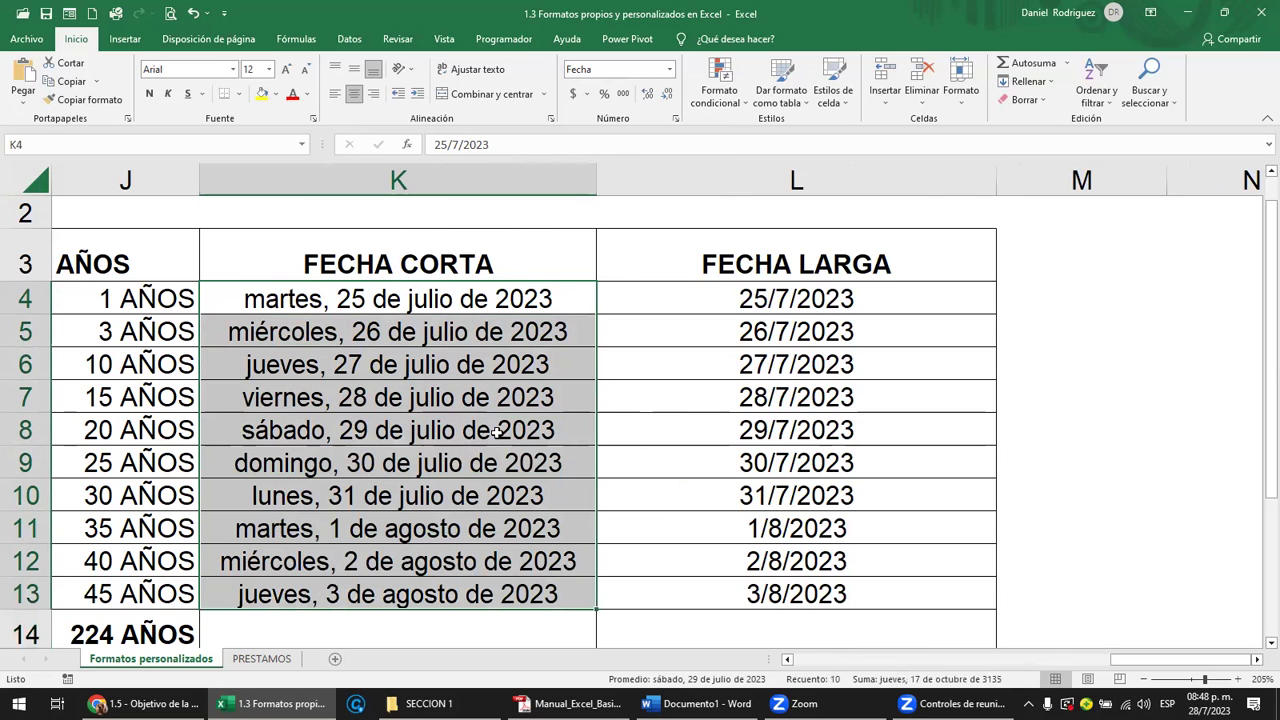
{"action": "left_click", "coordinate": [669, 70]}
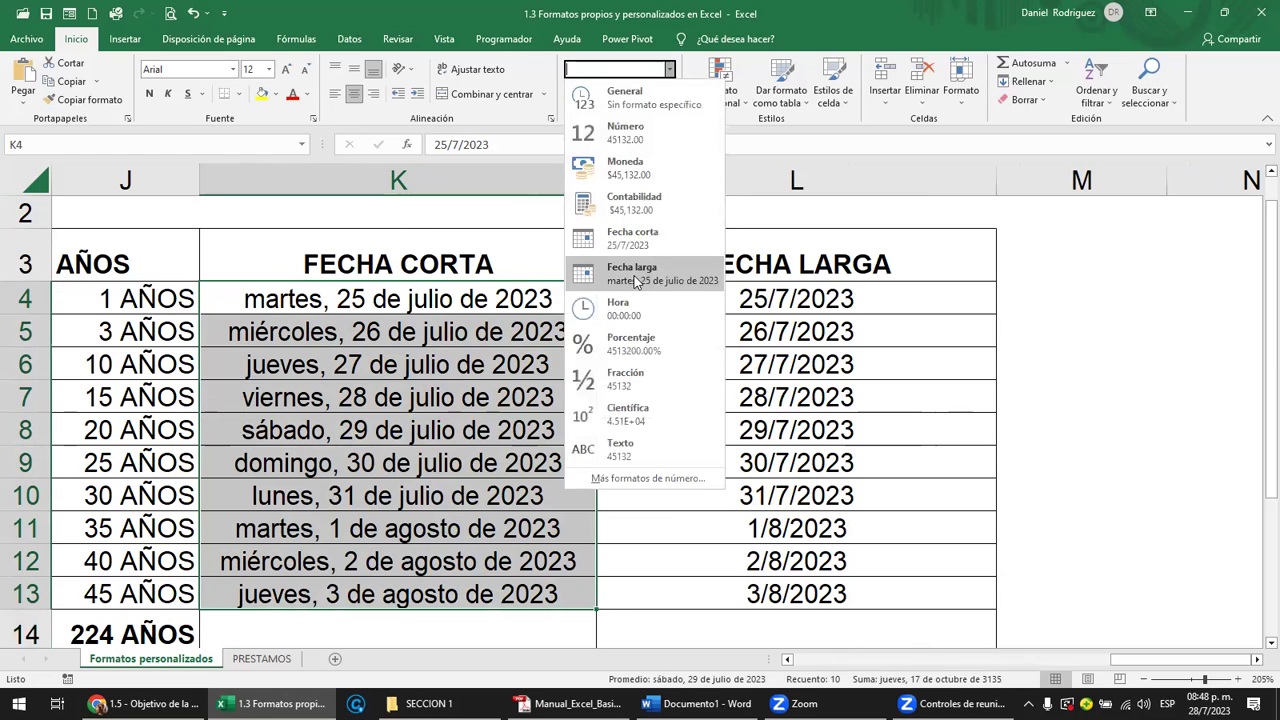
{"action": "left_click", "coordinate": [633, 238]}
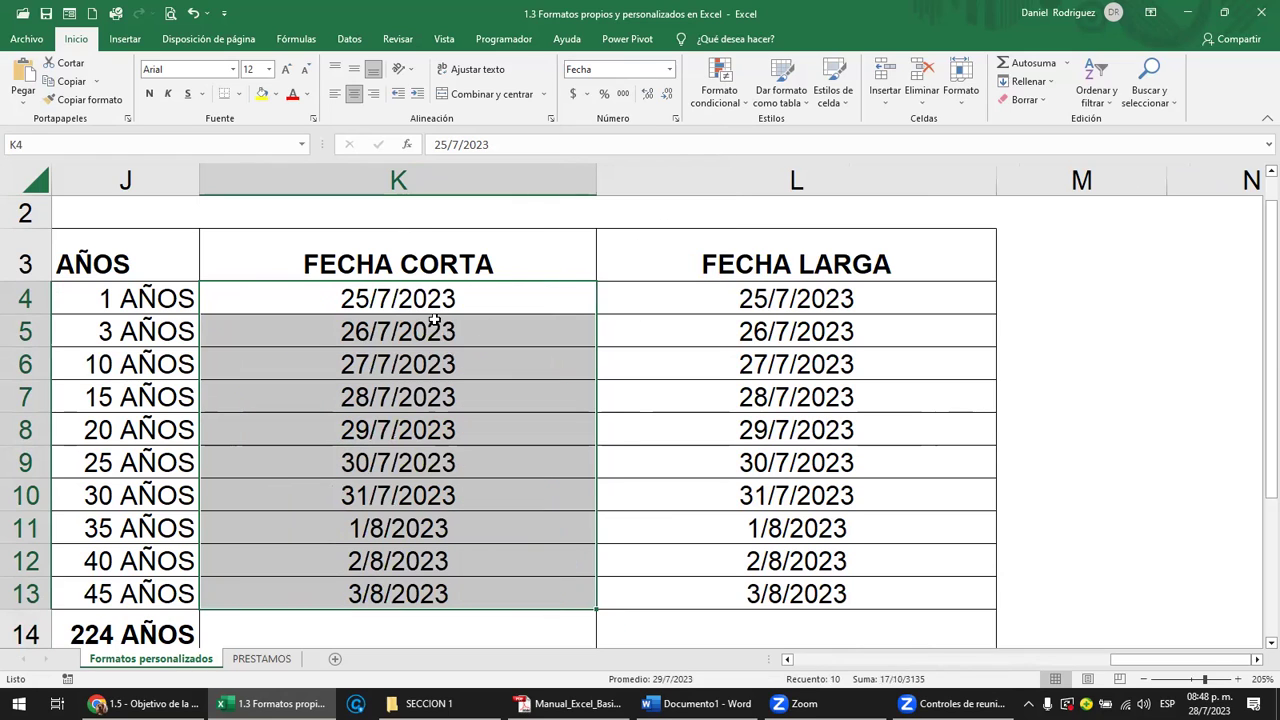
{"action": "left_click", "coordinate": [434, 320]}
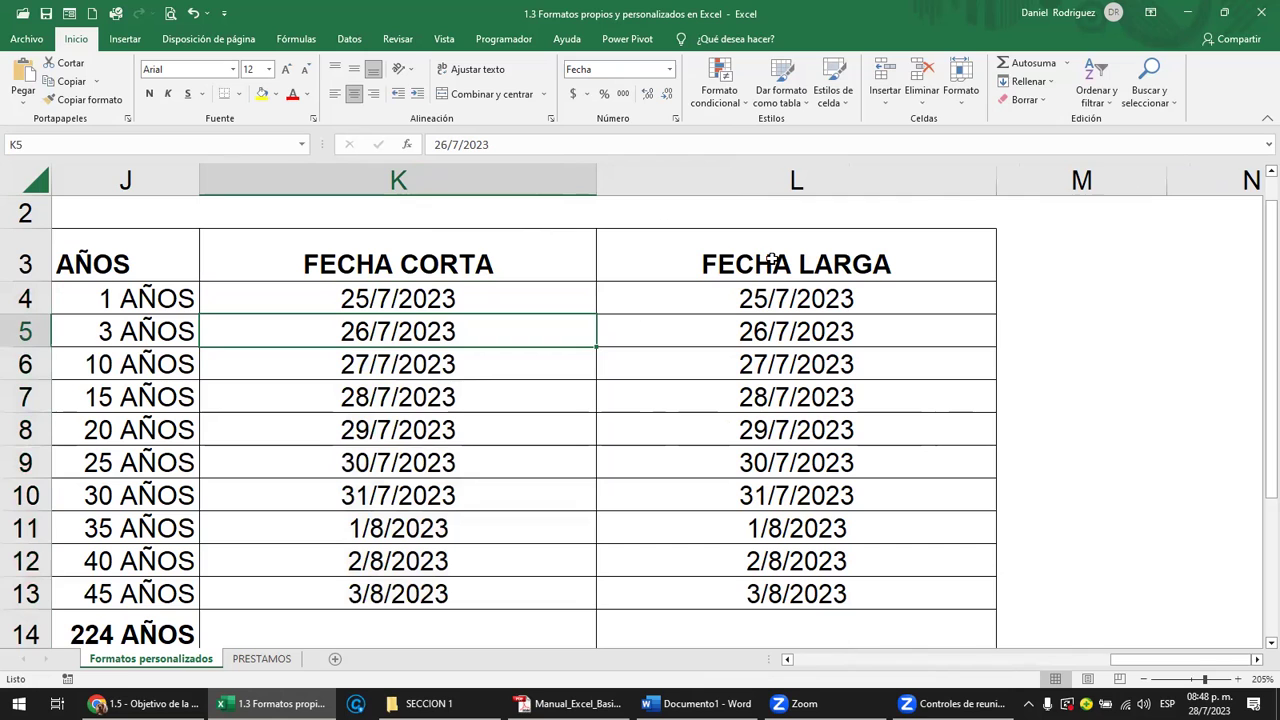
Step: Format L4:L13 as Fecha larga and autofit column L to the long dates
{"action": "left_click", "coordinate": [820, 179]}
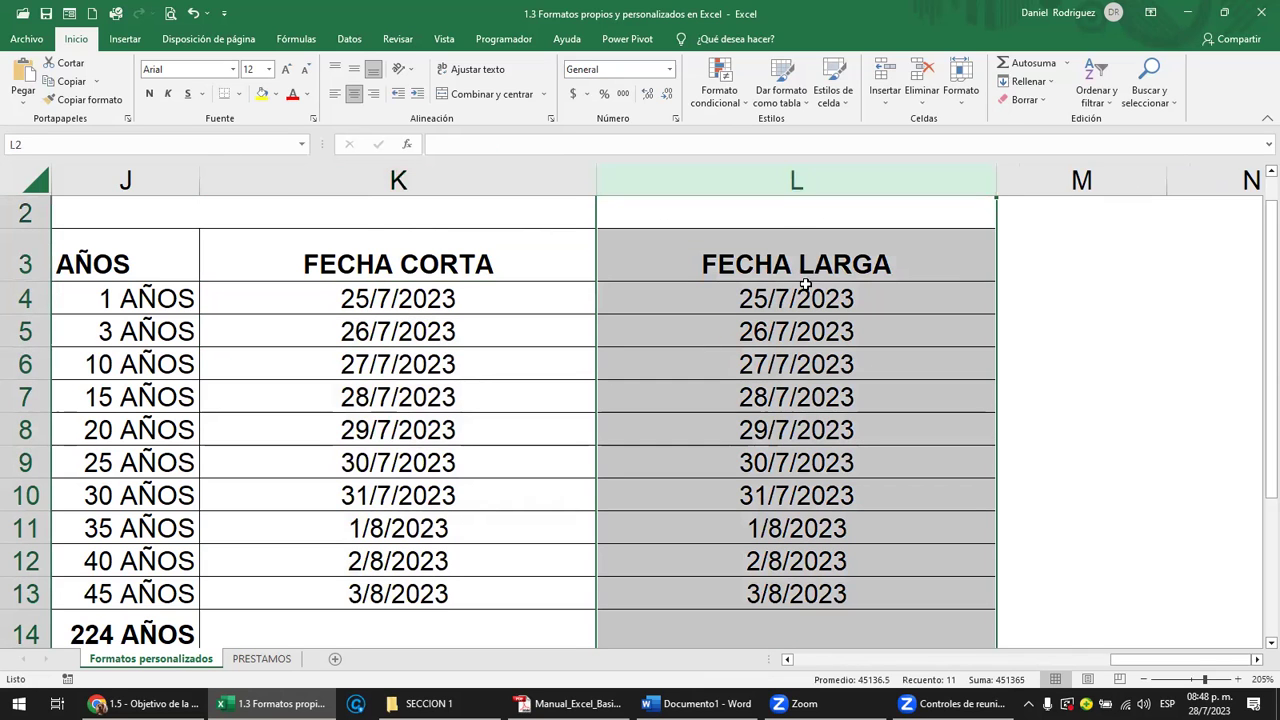
{"action": "left_click_drag", "start_coordinate": [802, 291], "coordinate": [790, 594]}
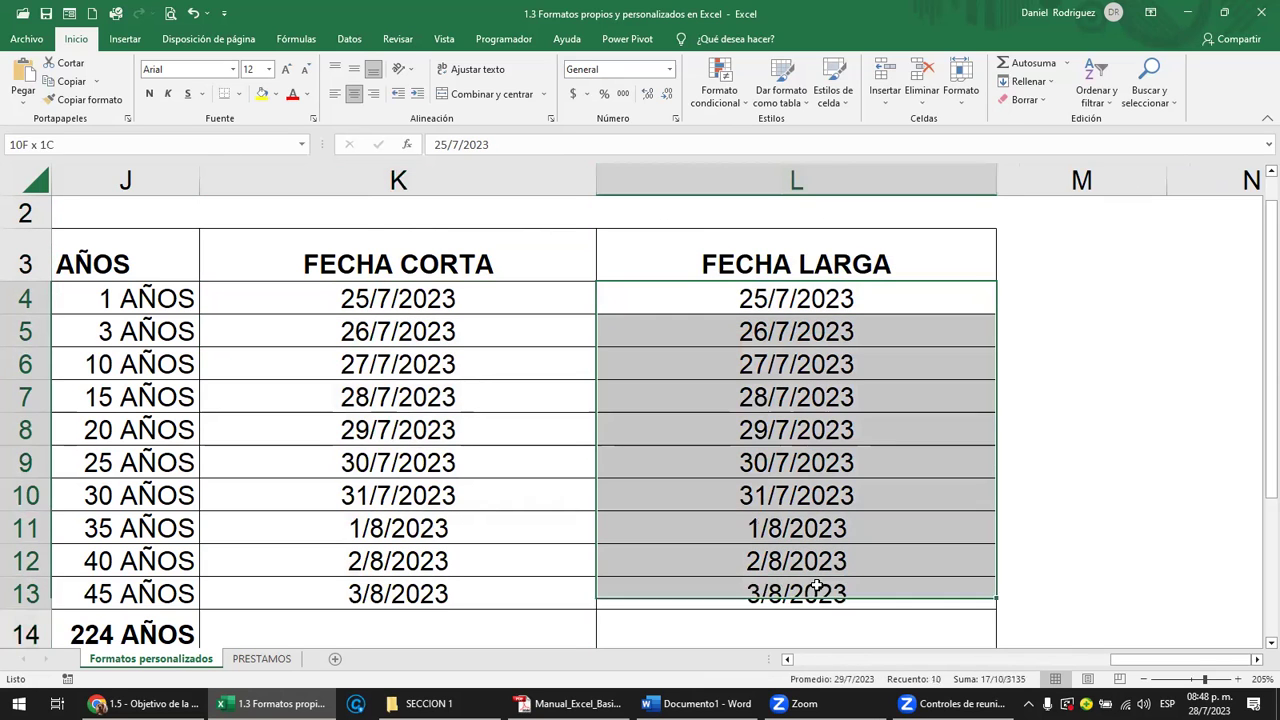
{"action": "left_click", "coordinate": [670, 70]}
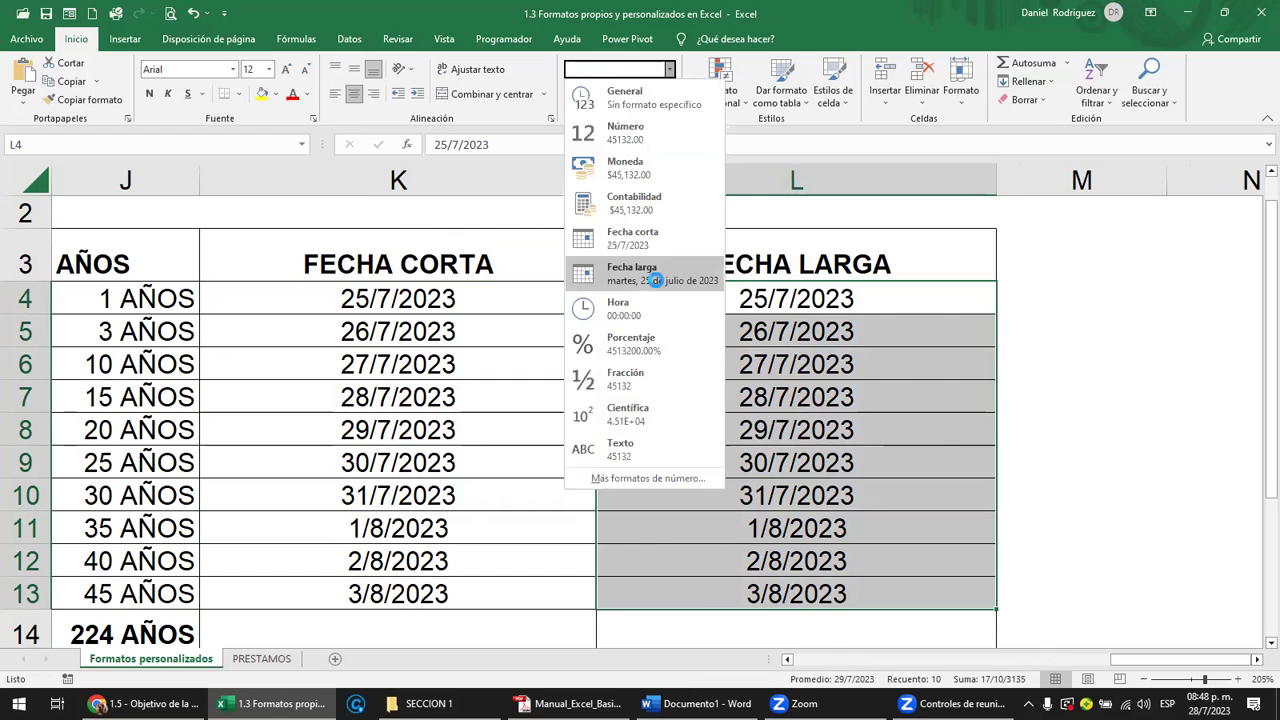
{"action": "left_click", "coordinate": [655, 280]}
{"action": "left_click", "coordinate": [923, 305]}
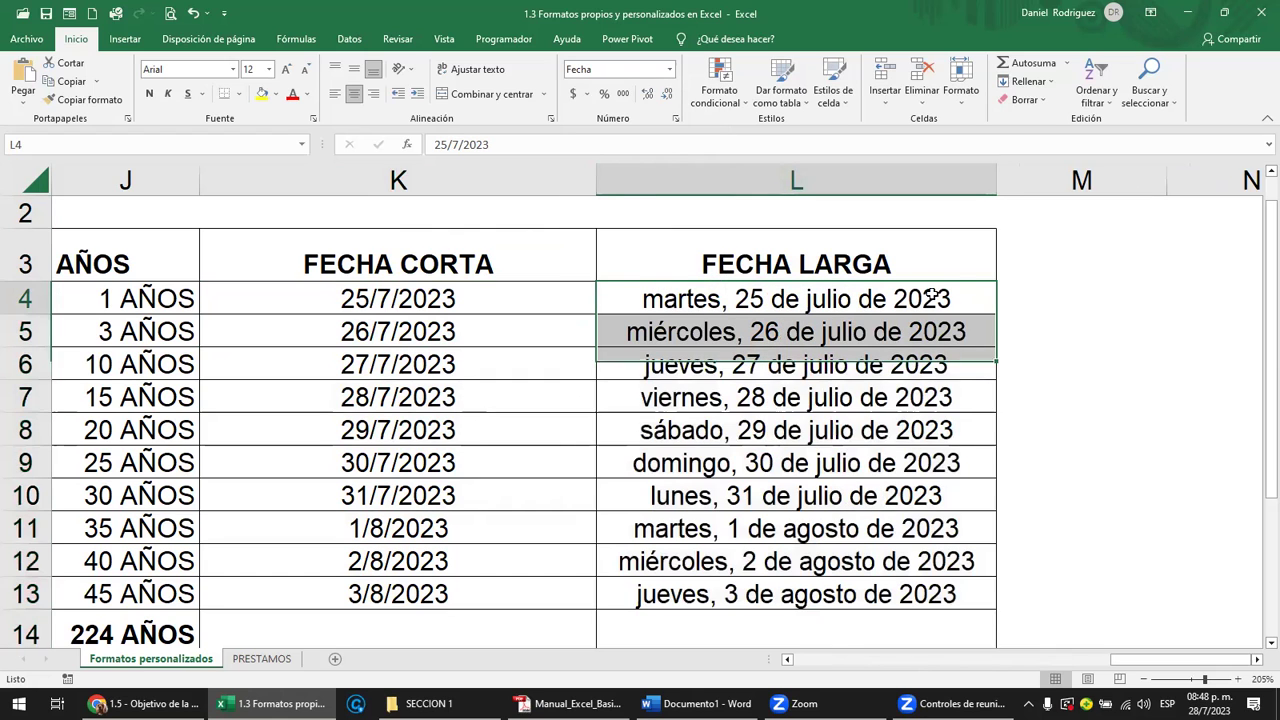
{"action": "left_click_drag", "start_coordinate": [986, 191], "coordinate": [801, 195]}
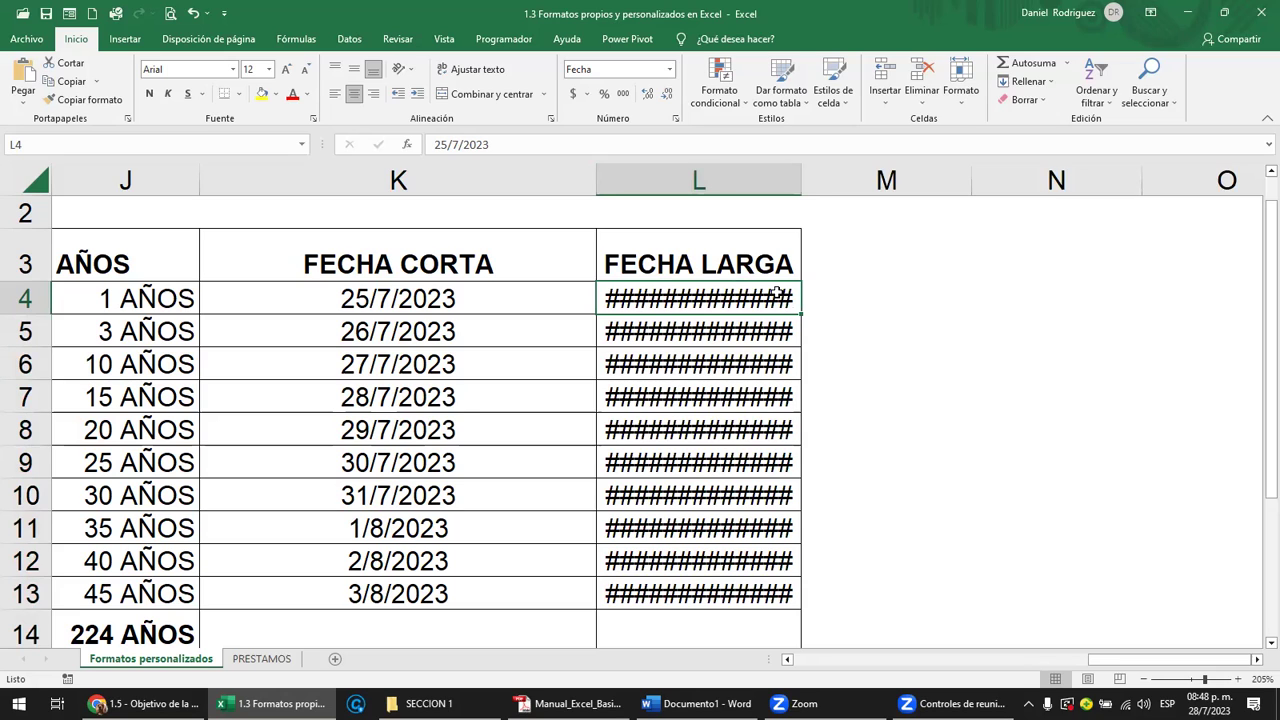
{"action": "left_click_drag", "start_coordinate": [799, 184], "coordinate": [799, 181]}
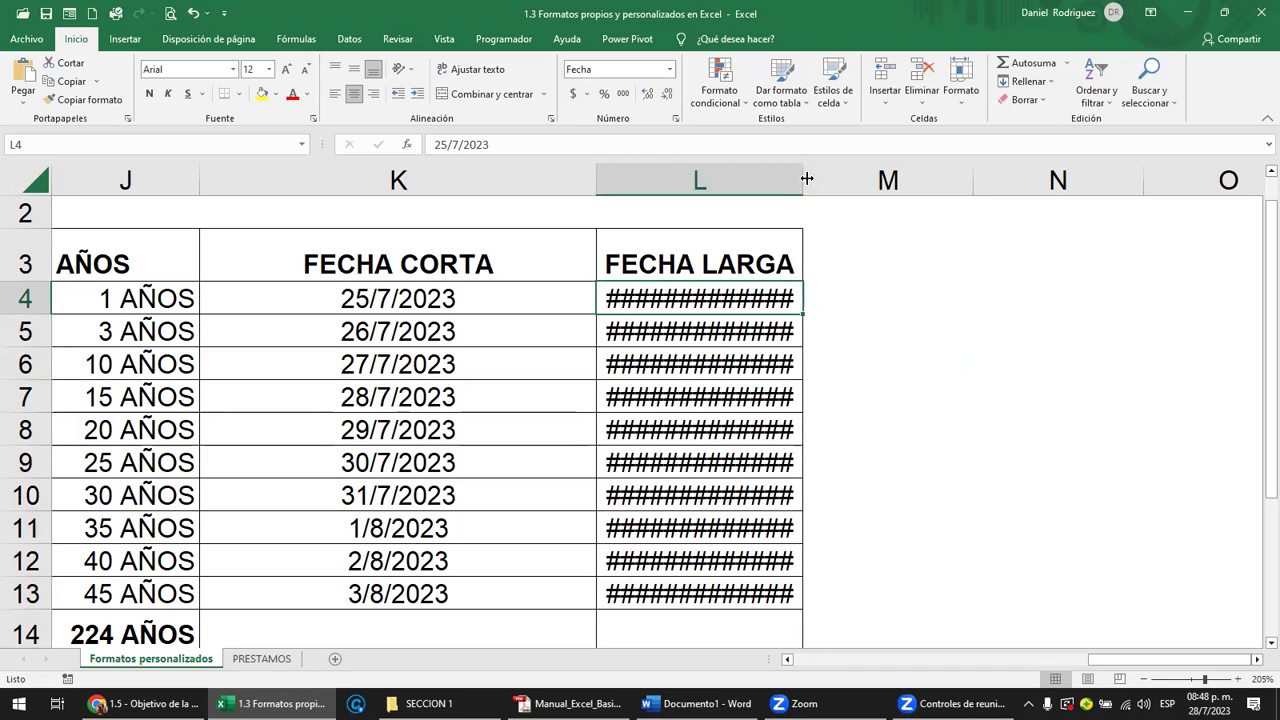
{"action": "double_click", "coordinate": [802, 180]}
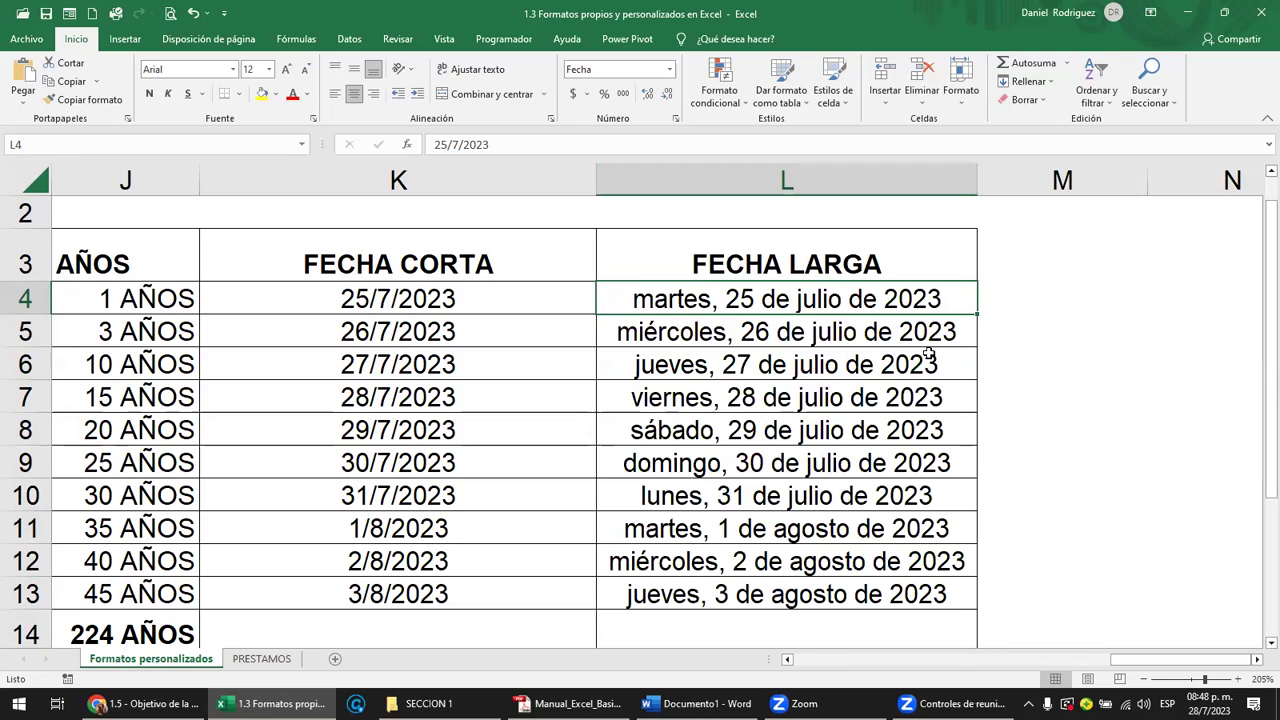
{"action": "left_click", "coordinate": [438, 303]}
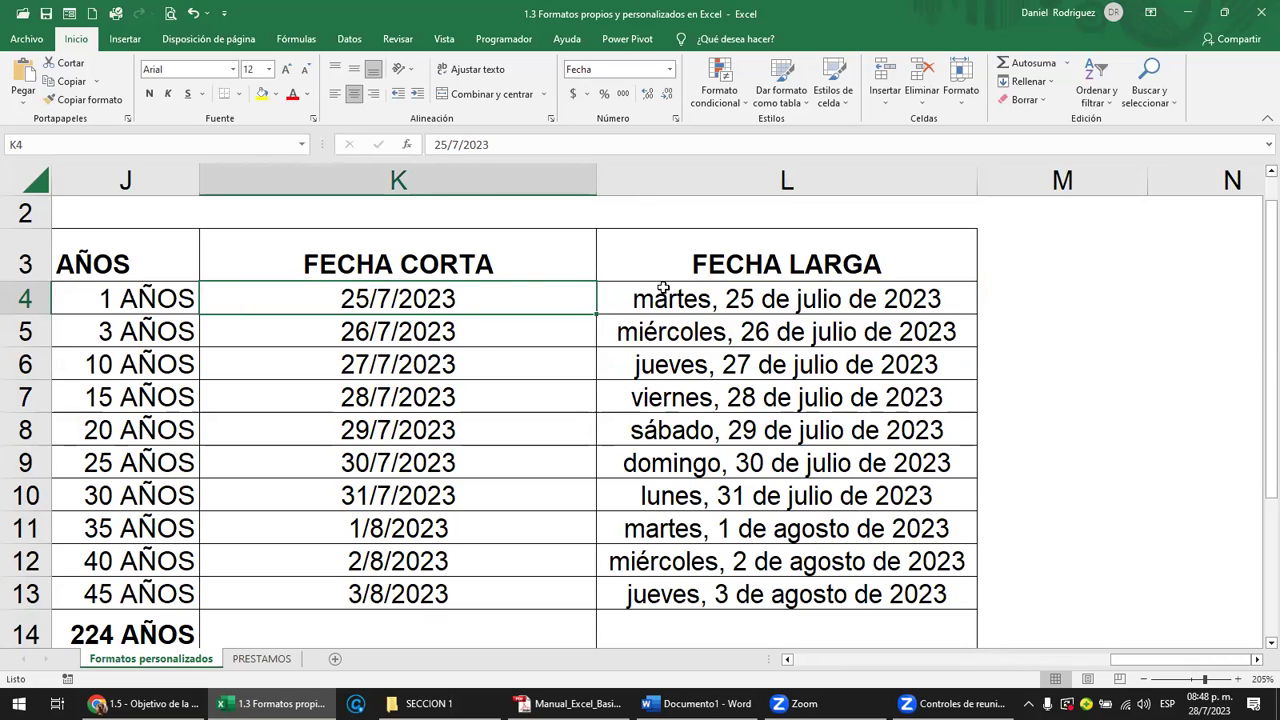
Step: Select the FECHA CORTA dates K4:K13 and open Format Cells alignment settings
{"action": "left_click", "coordinate": [447, 181]}
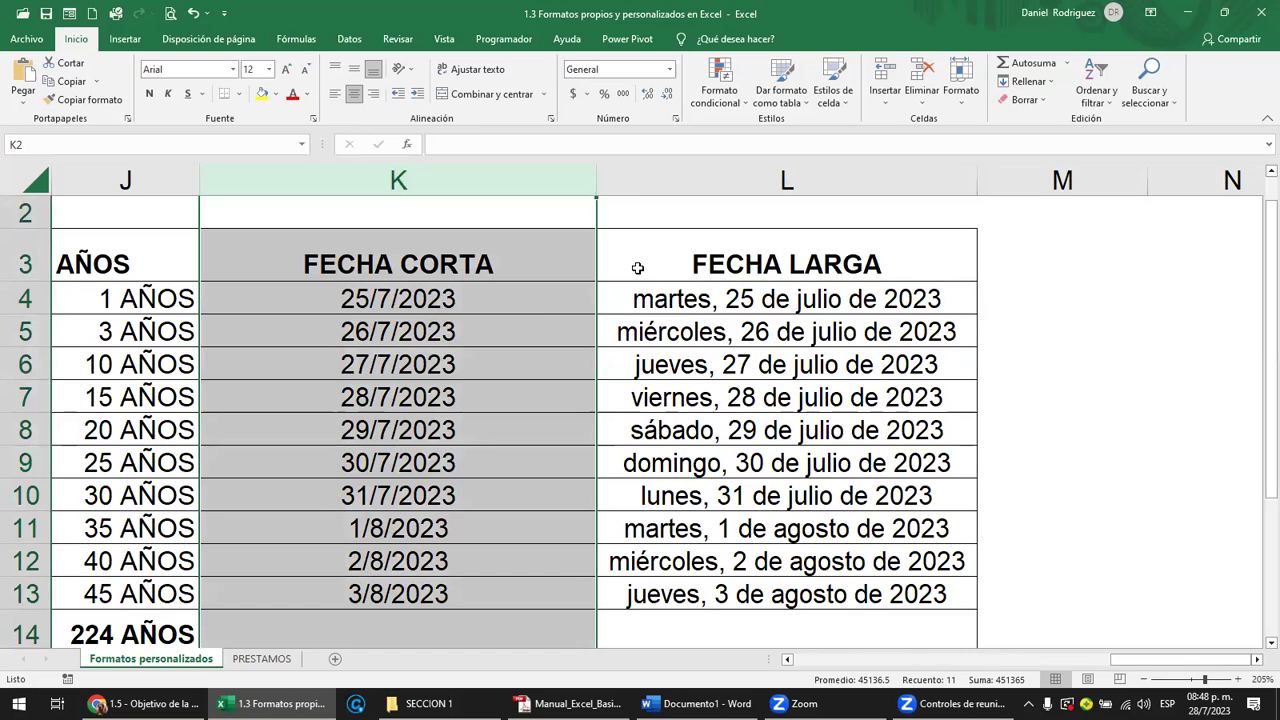
{"action": "left_click", "coordinate": [534, 254]}
{"action": "left_click_drag", "start_coordinate": [523, 291], "coordinate": [523, 594]}
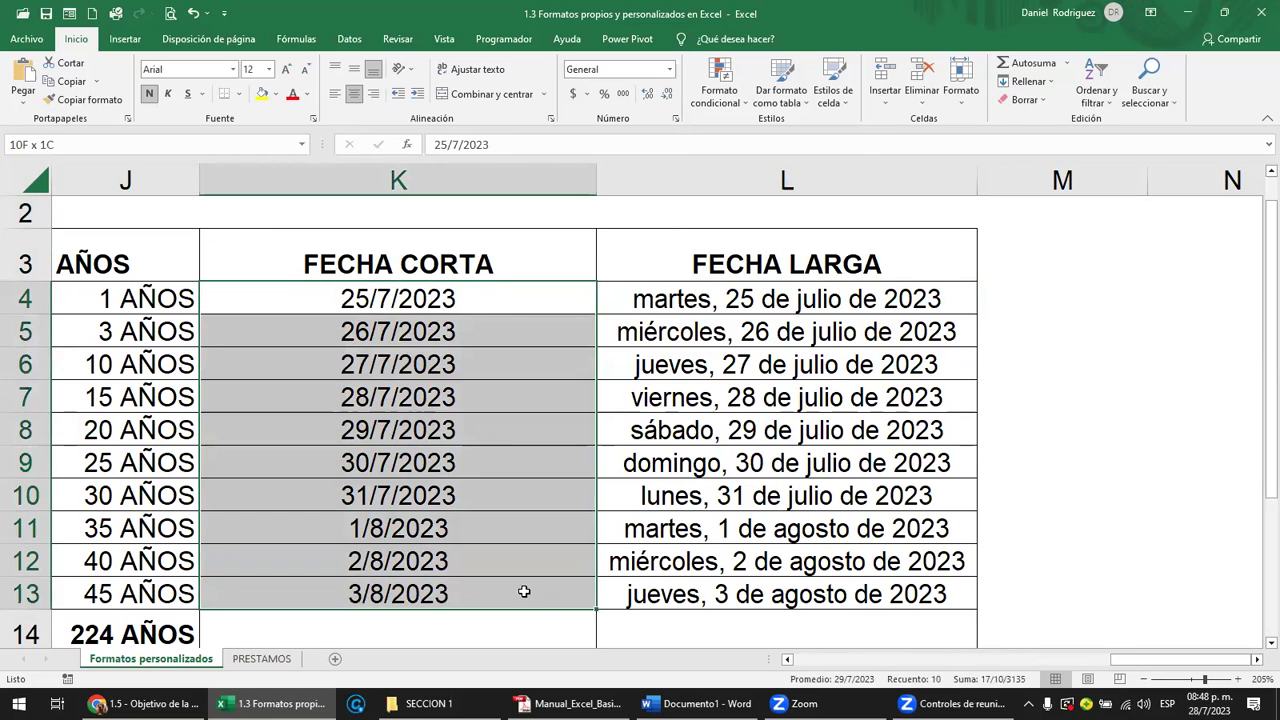
{"action": "left_click", "coordinate": [675, 119]}
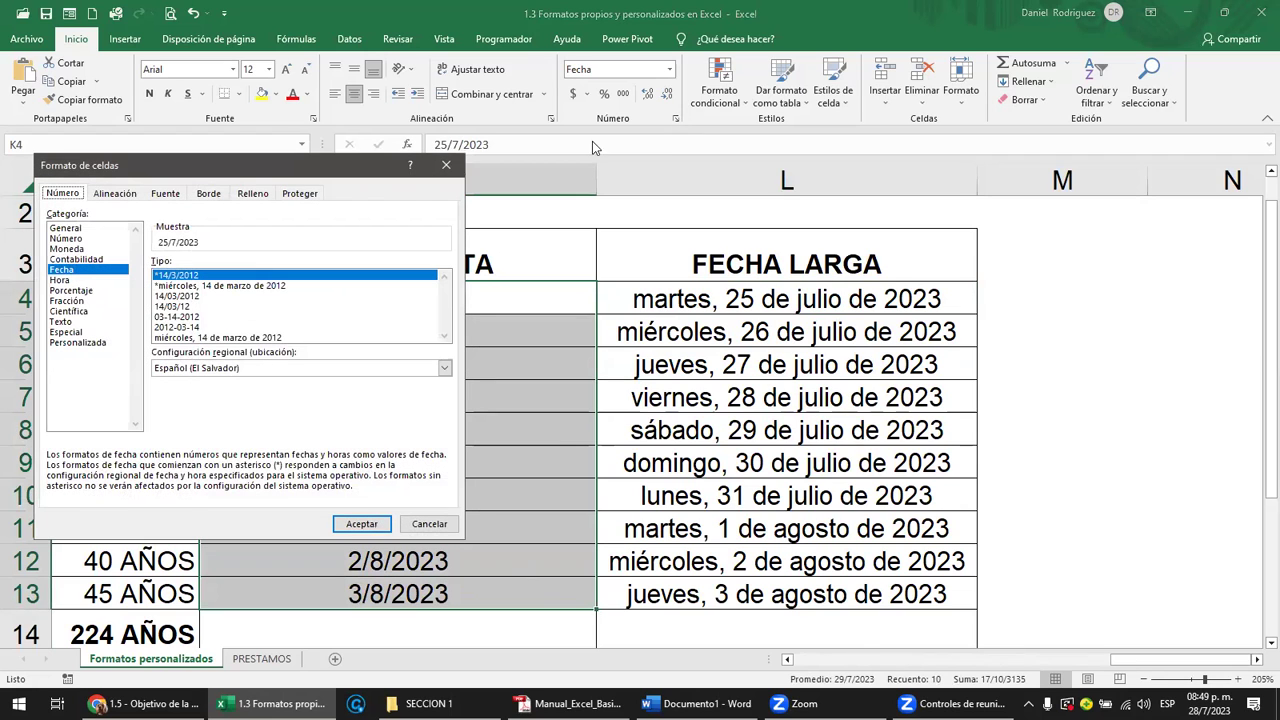
{"action": "left_click_drag", "start_coordinate": [305, 180], "coordinate": [540, 182]}
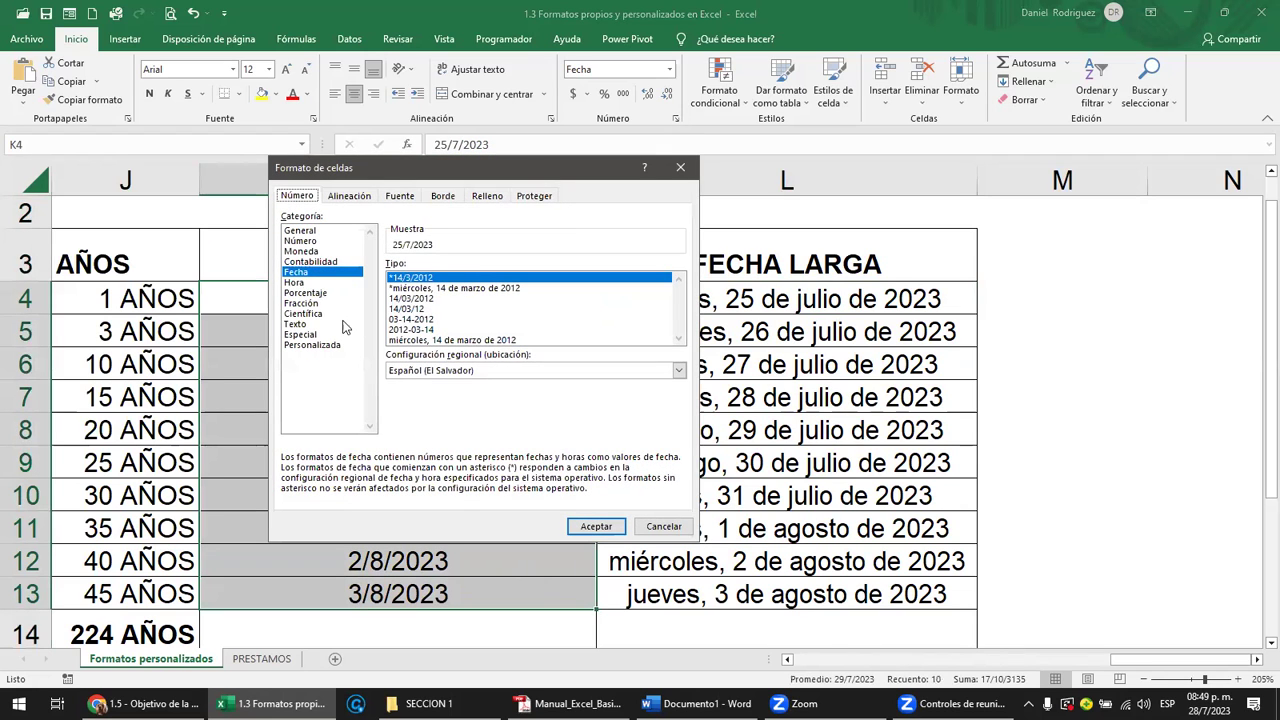
{"action": "left_click", "coordinate": [350, 197]}
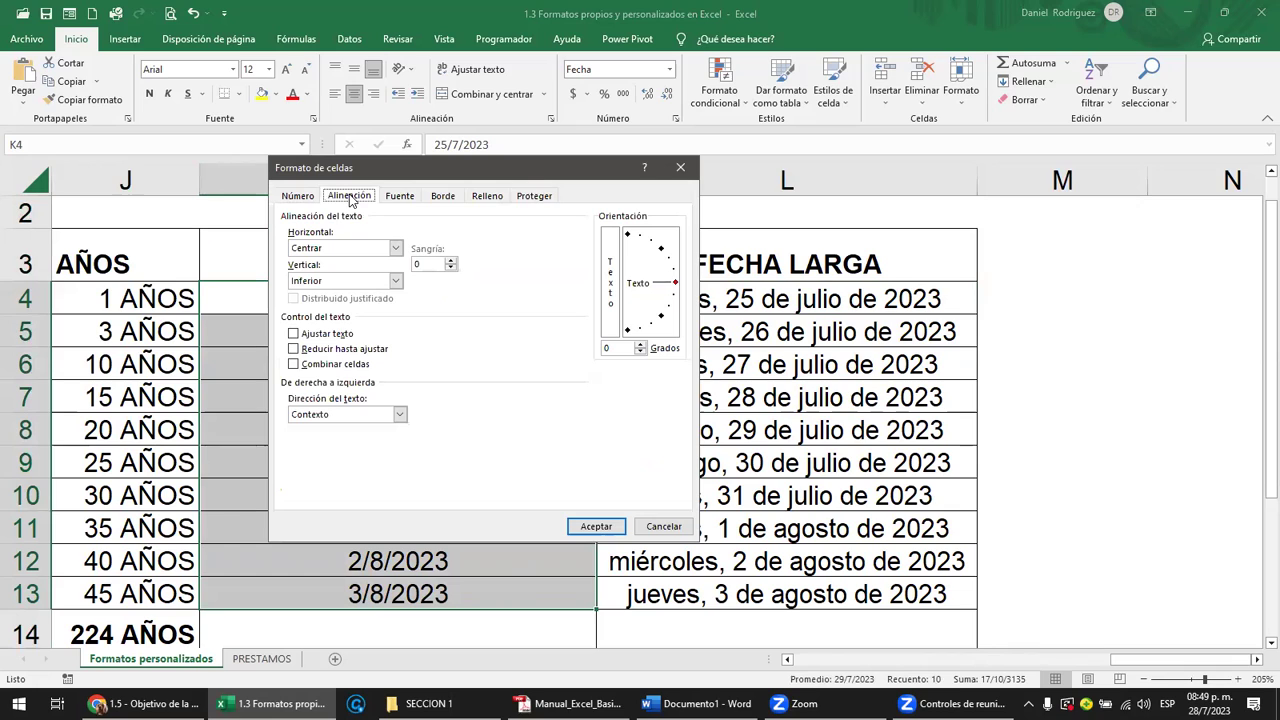
{"action": "left_click_drag", "start_coordinate": [428, 172], "coordinate": [727, 184]}
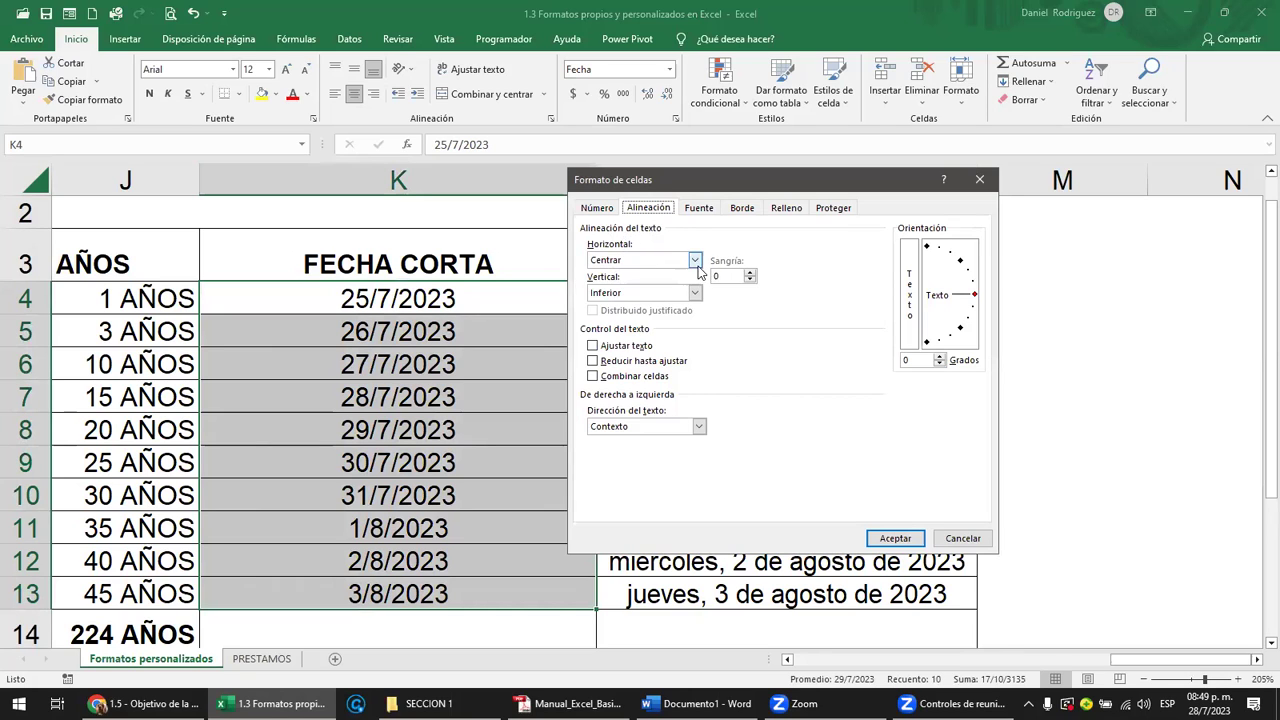
Step: Set horizontal alignment to Derecha (sangría), then centre the dates horizontally and vertically
{"action": "left_click", "coordinate": [695, 262]}
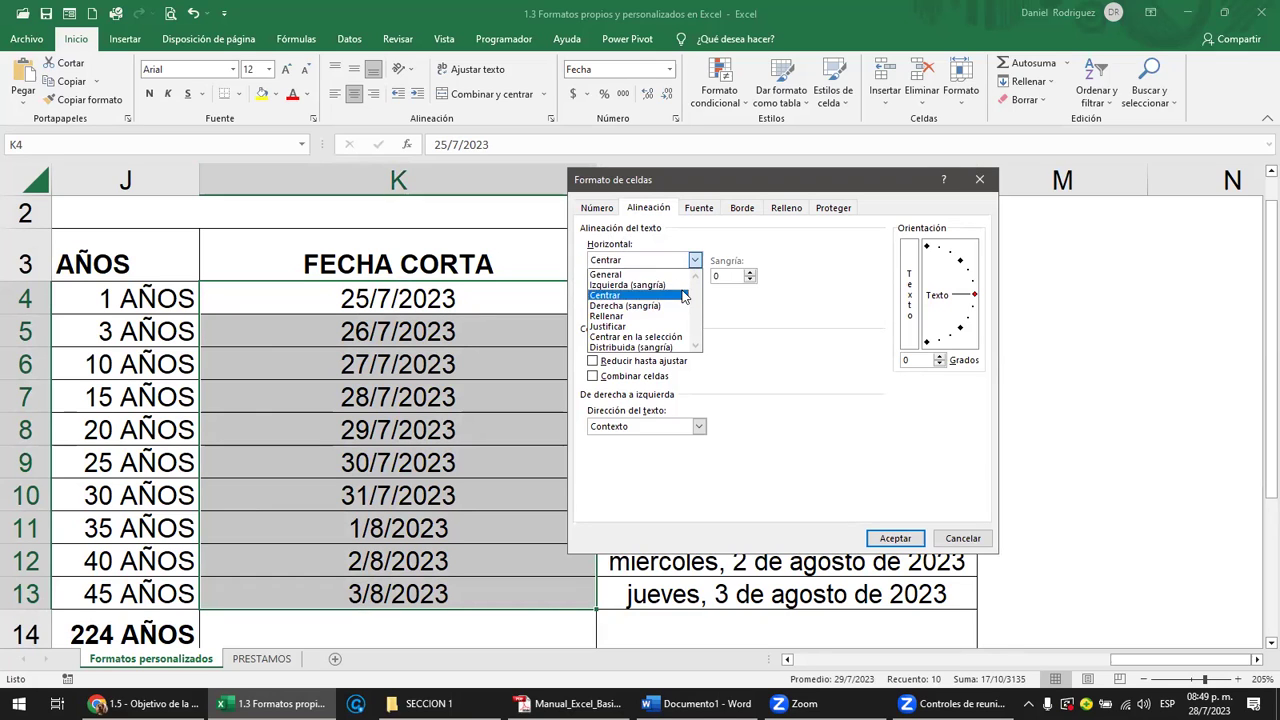
{"action": "left_click", "coordinate": [738, 248]}
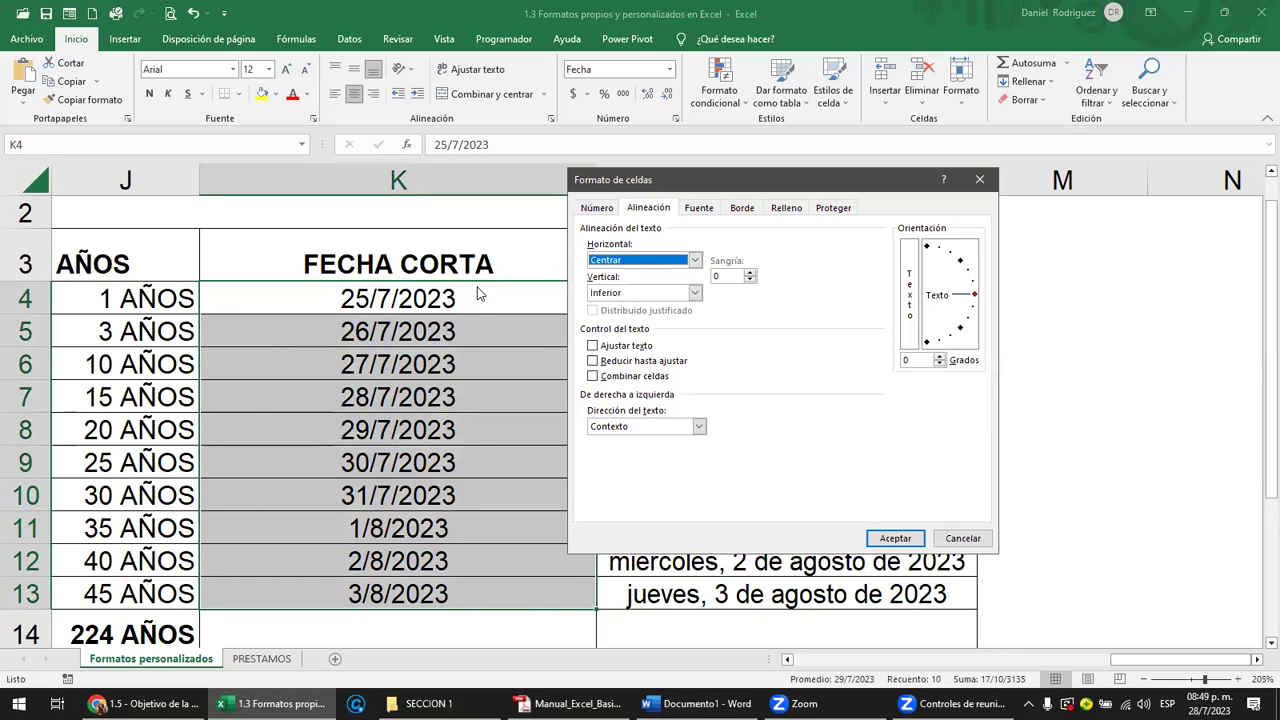
{"action": "left_click", "coordinate": [695, 294]}
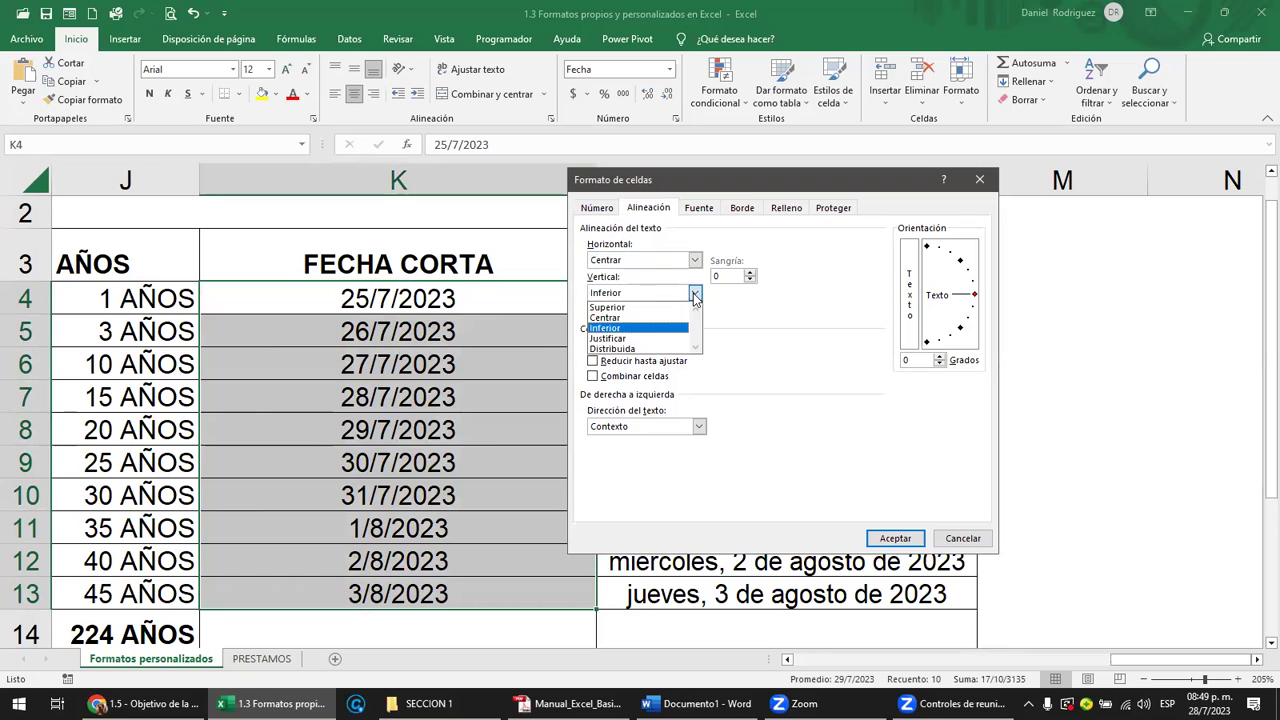
{"action": "left_click", "coordinate": [748, 326]}
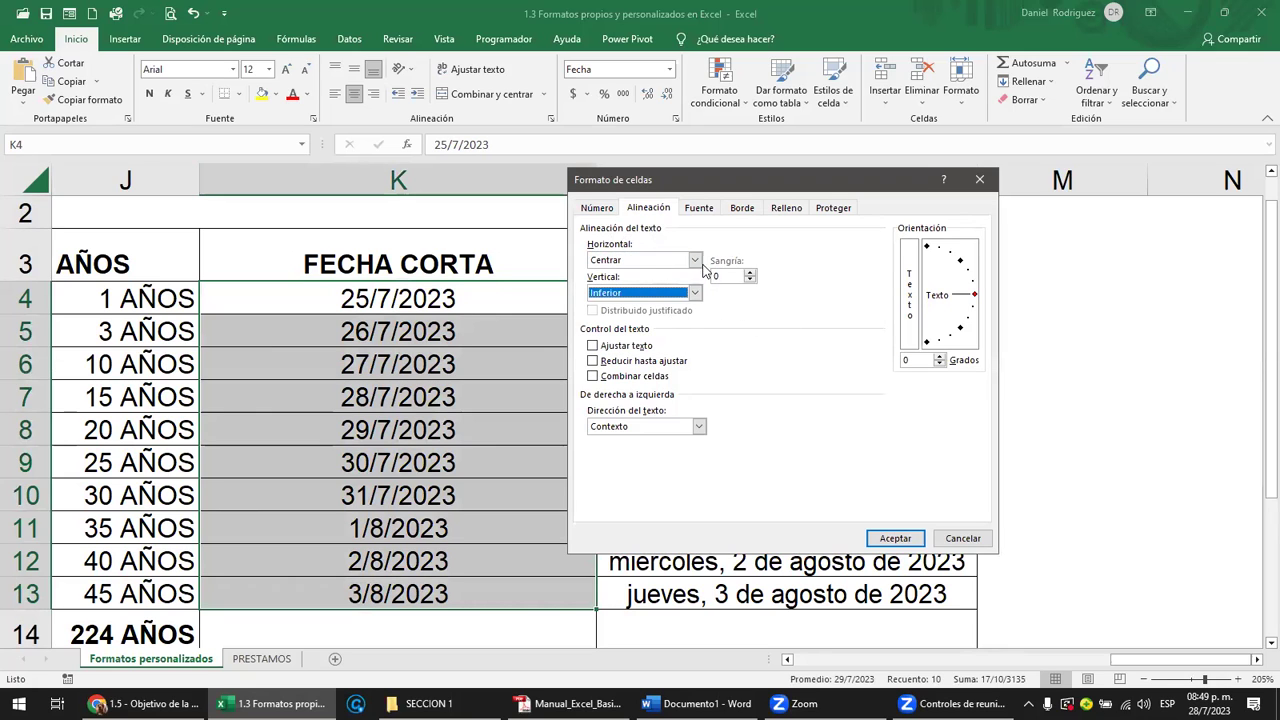
{"action": "left_click", "coordinate": [694, 260]}
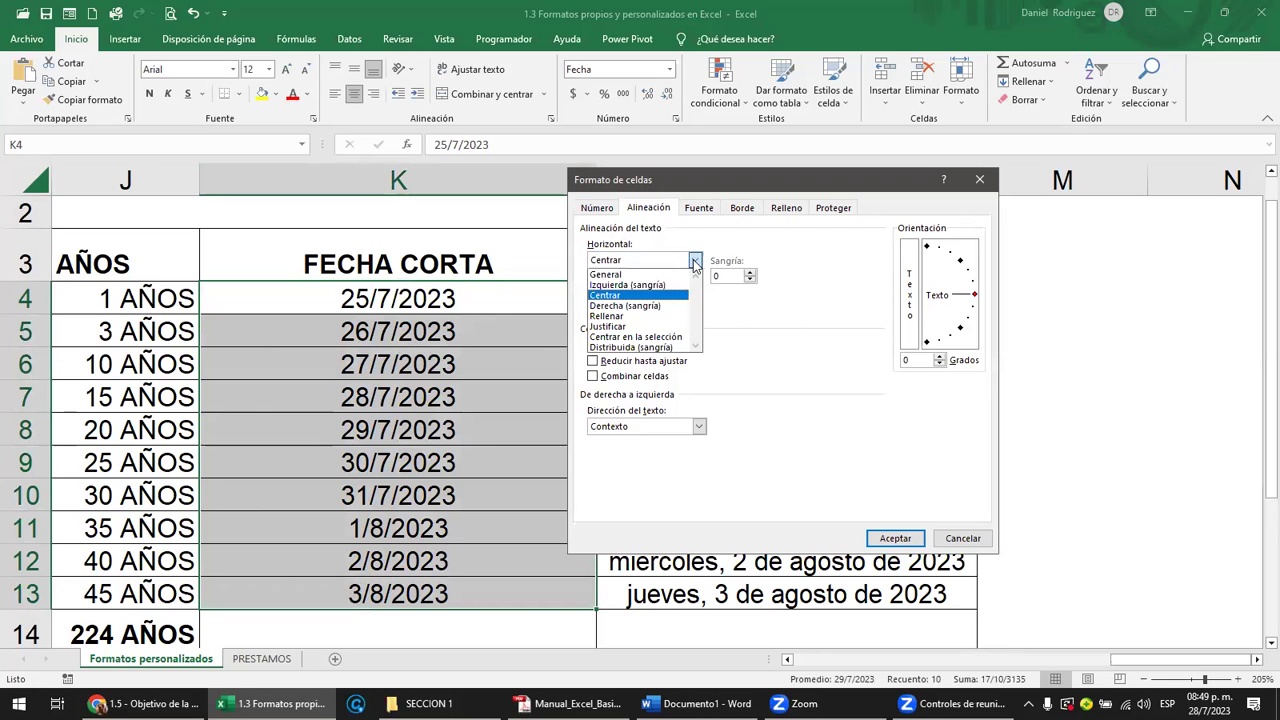
{"action": "left_click", "coordinate": [635, 296]}
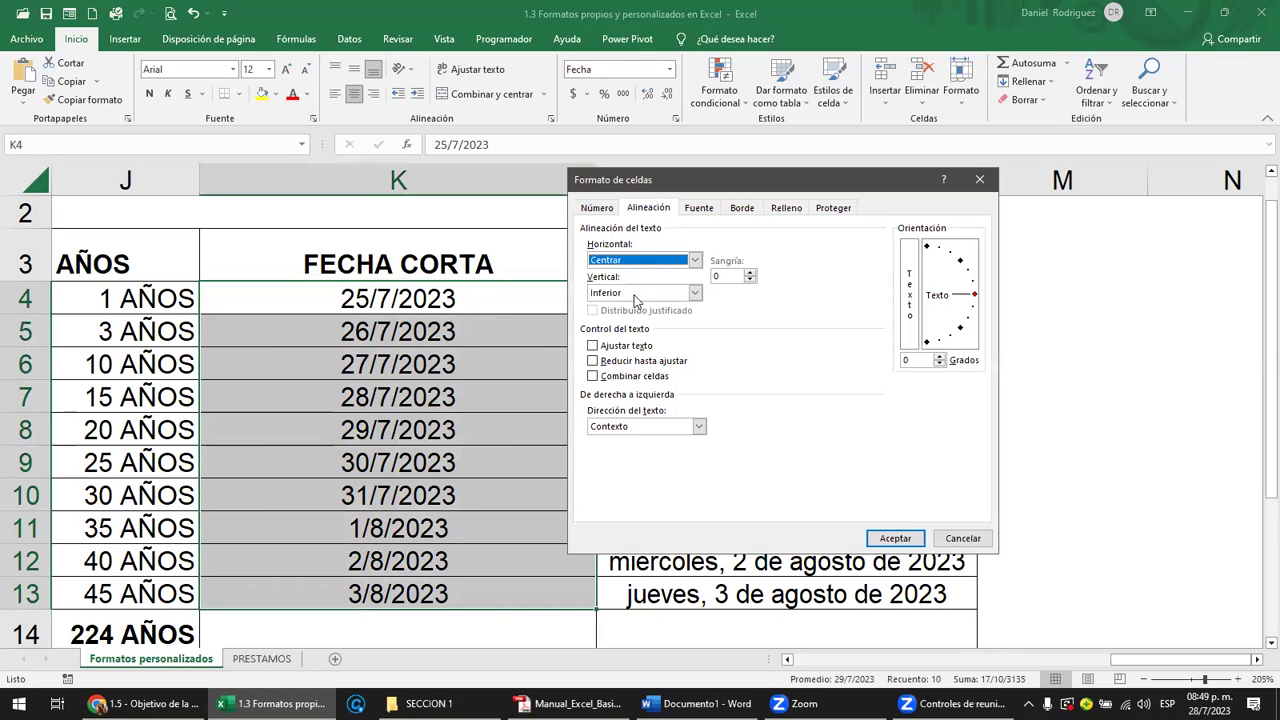
{"action": "left_click", "coordinate": [695, 261]}
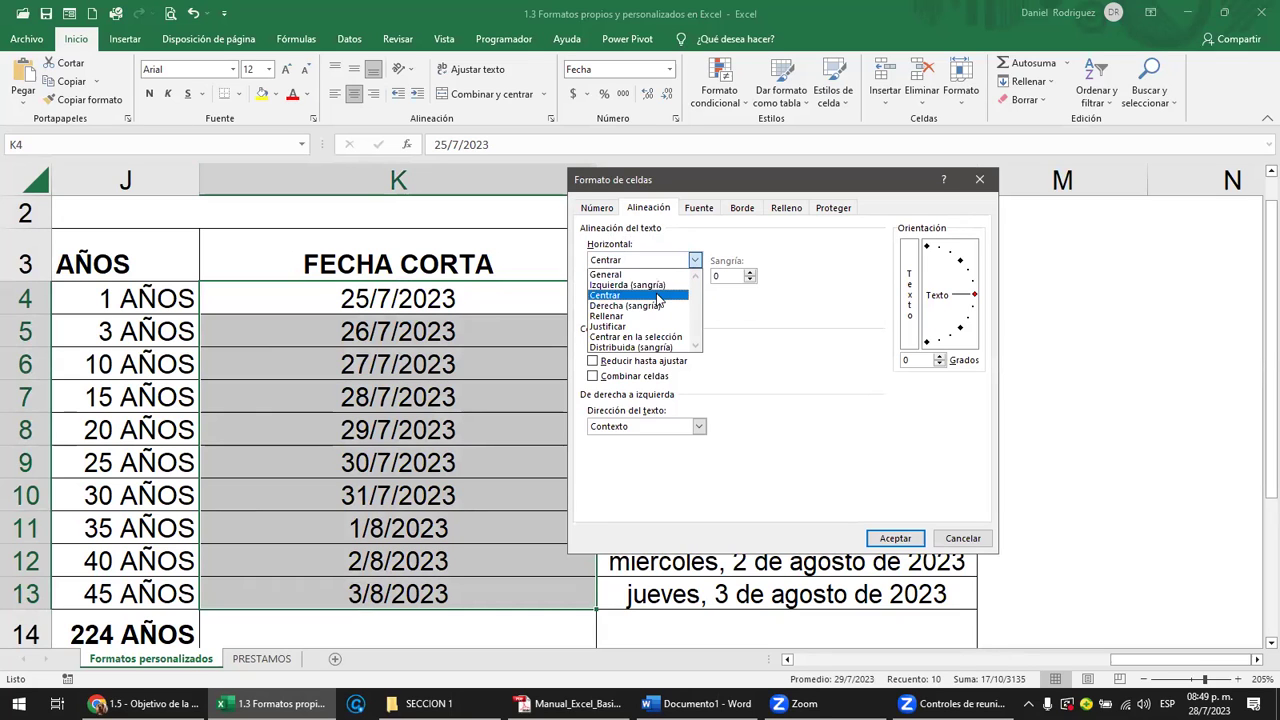
{"action": "left_click", "coordinate": [650, 306]}
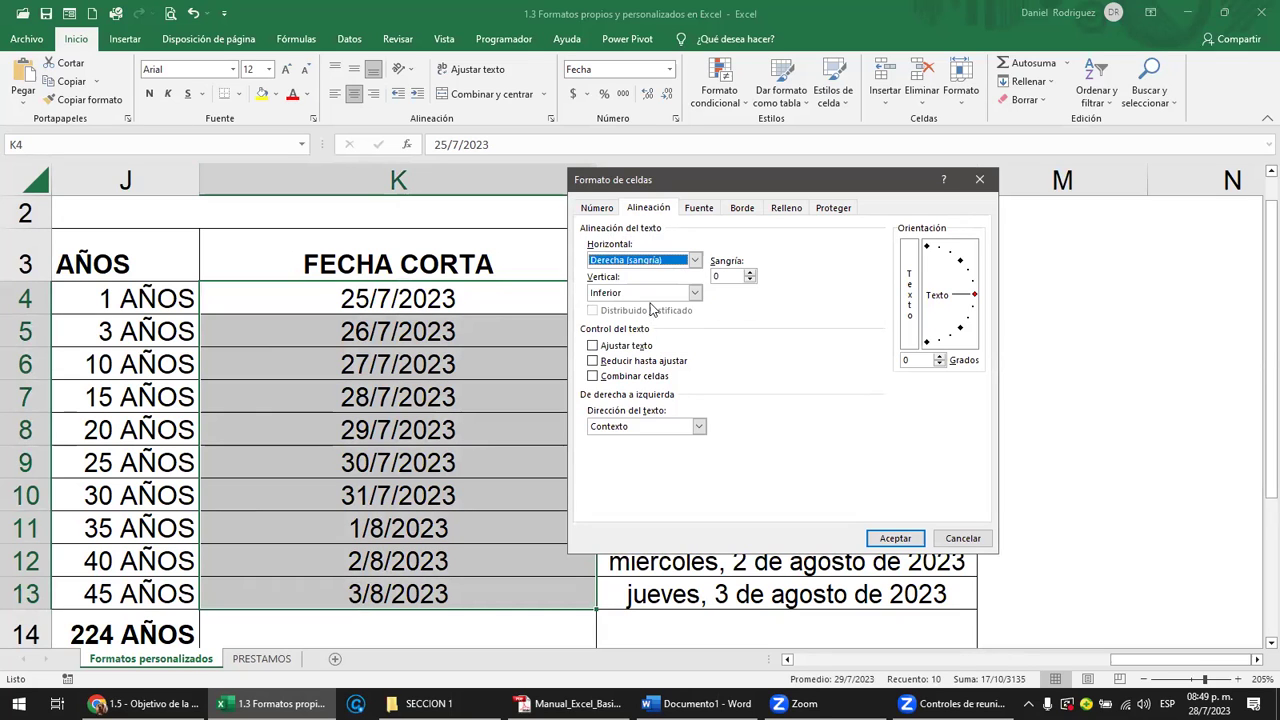
{"action": "left_click", "coordinate": [895, 538]}
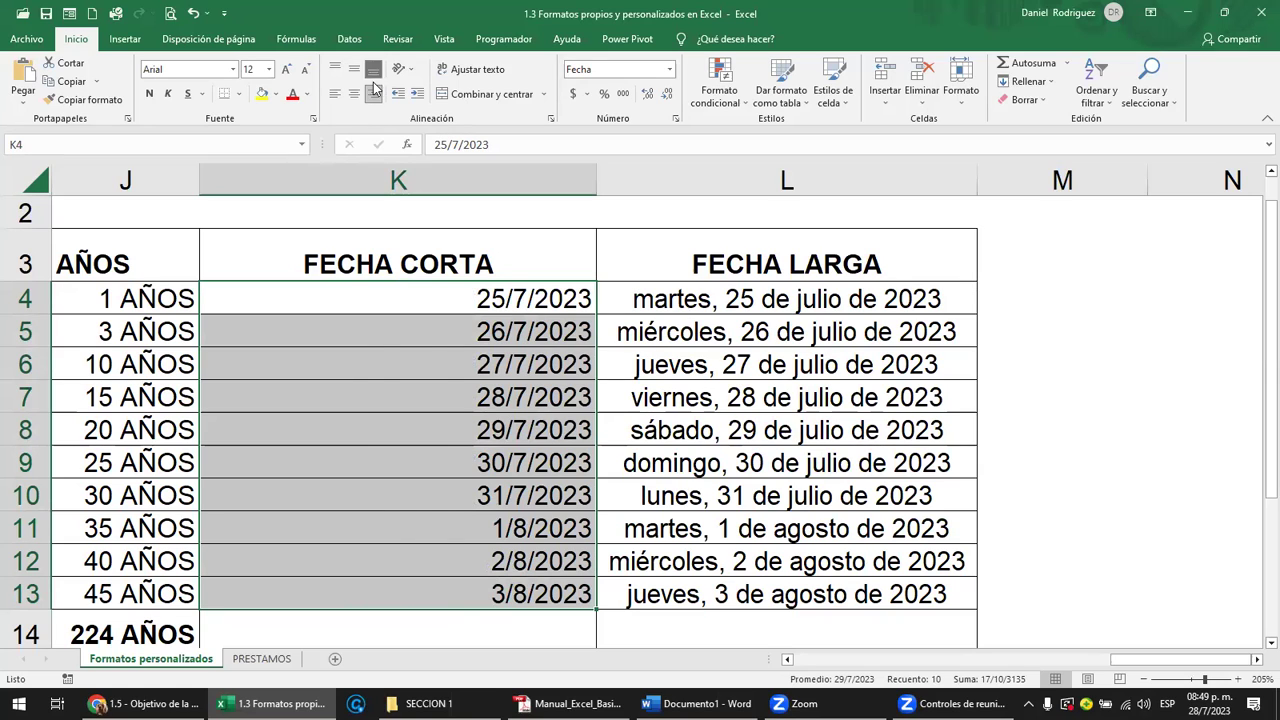
{"action": "left_click", "coordinate": [358, 95]}
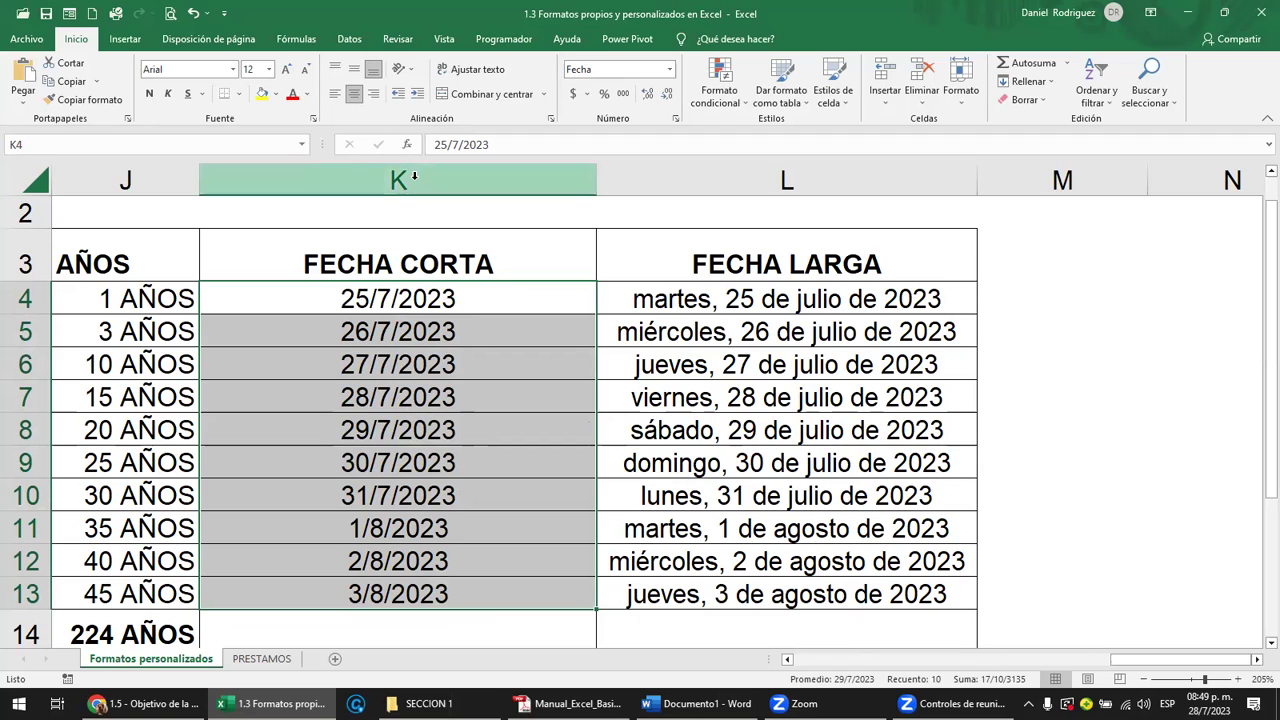
{"action": "left_click", "coordinate": [354, 69]}
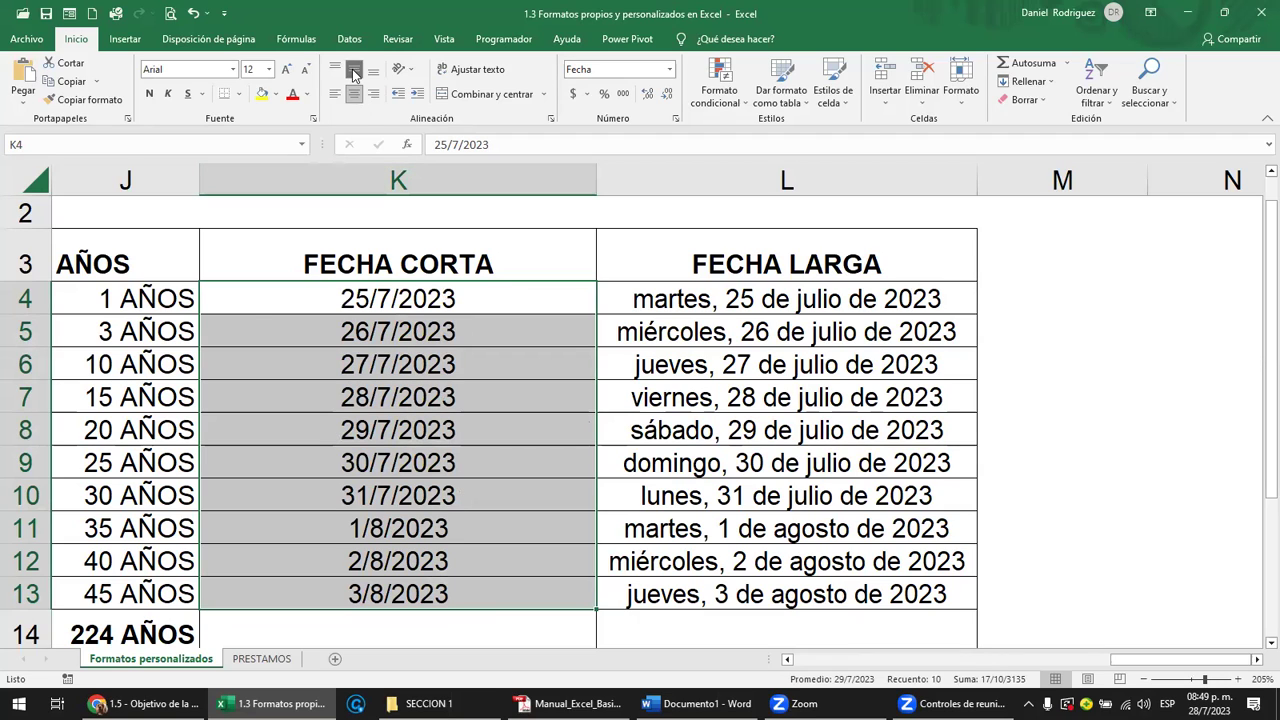
Step: Make row 4 taller and try the horizontal and vertical alignment buttons on K4's date
{"action": "left_click", "coordinate": [255, 306]}
{"action": "mouse_move", "coordinate": [30, 314]}
{"action": "left_mouse_down"}
{"action": "mouse_move", "coordinate": [32, 360]}
{"action": "mouse_move", "coordinate": [20, 367]}
{"action": "left_mouse_up"}
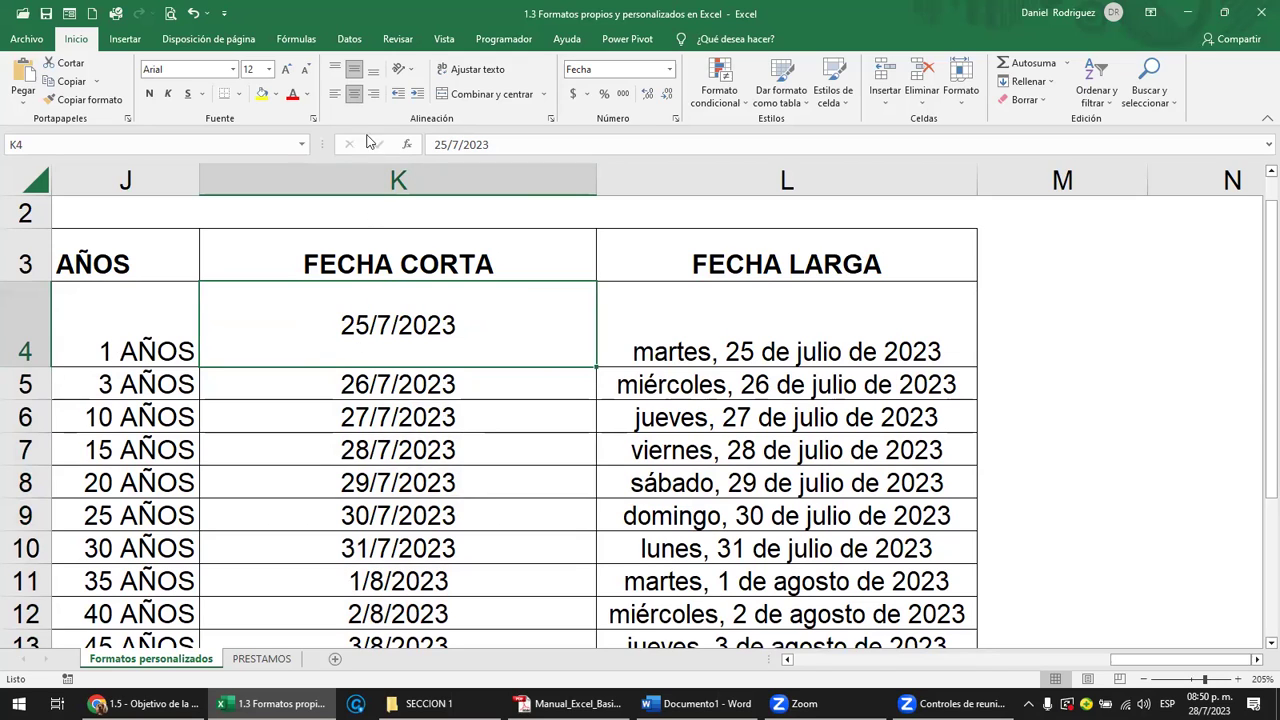
{"action": "left_click", "coordinate": [355, 93]}
{"action": "left_click", "coordinate": [355, 93]}
{"action": "left_click", "coordinate": [355, 93]}
{"action": "left_click", "coordinate": [355, 93]}
{"action": "left_click", "coordinate": [355, 93]}
{"action": "left_click", "coordinate": [356, 93]}
{"action": "left_click", "coordinate": [354, 71]}
{"action": "left_click", "coordinate": [354, 71]}
{"action": "left_click", "coordinate": [354, 71]}
{"action": "left_click", "coordinate": [354, 71]}
{"action": "left_click", "coordinate": [354, 74]}
{"action": "left_click", "coordinate": [354, 74]}
{"action": "left_click", "coordinate": [354, 74]}
{"action": "left_click", "coordinate": [354, 74]}
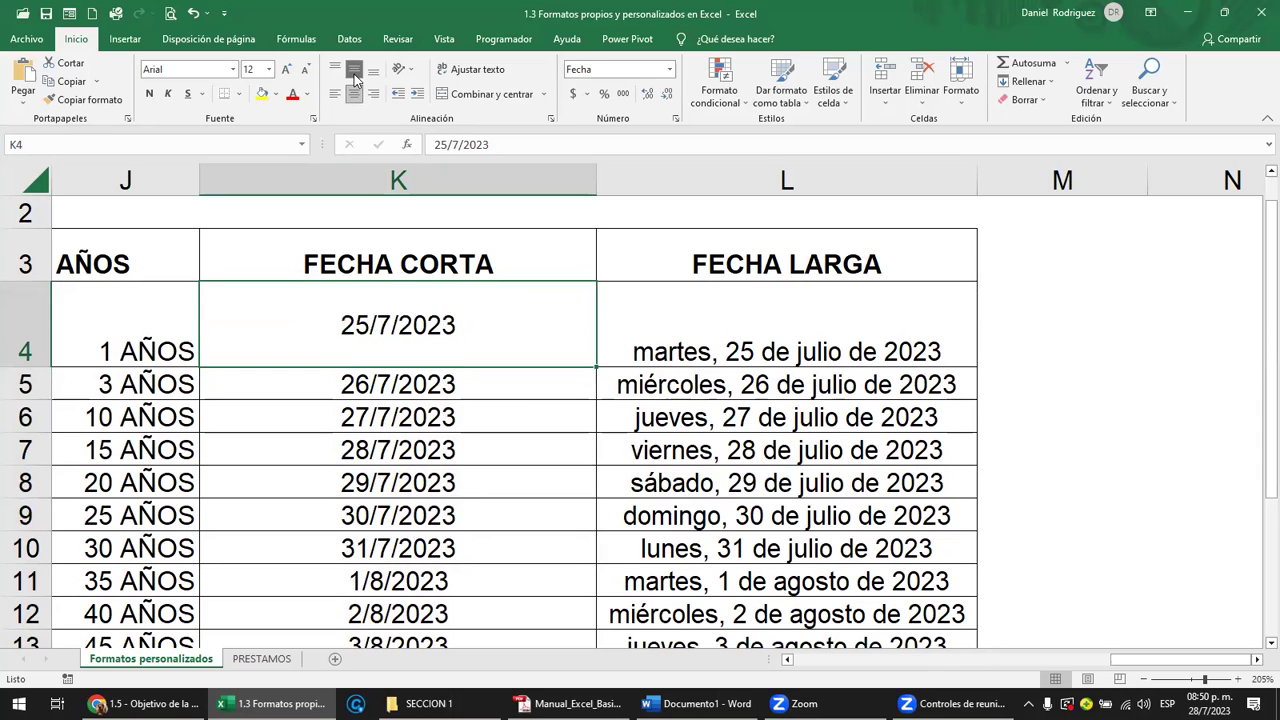
Step: Enlarge row 4 further and place K4's date at the top of the cell
{"action": "left_click", "coordinate": [354, 390]}
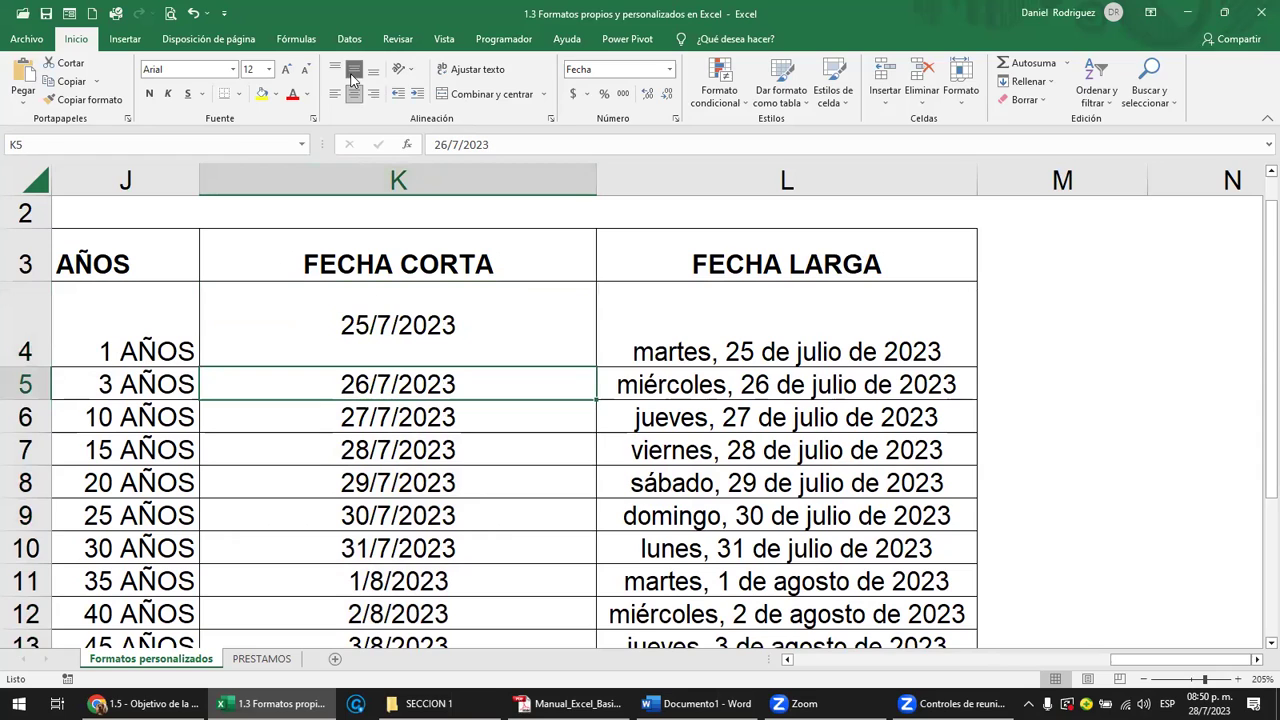
{"action": "left_click_drag", "start_coordinate": [25, 368], "coordinate": [25, 420]}
{"action": "left_click", "coordinate": [378, 350]}
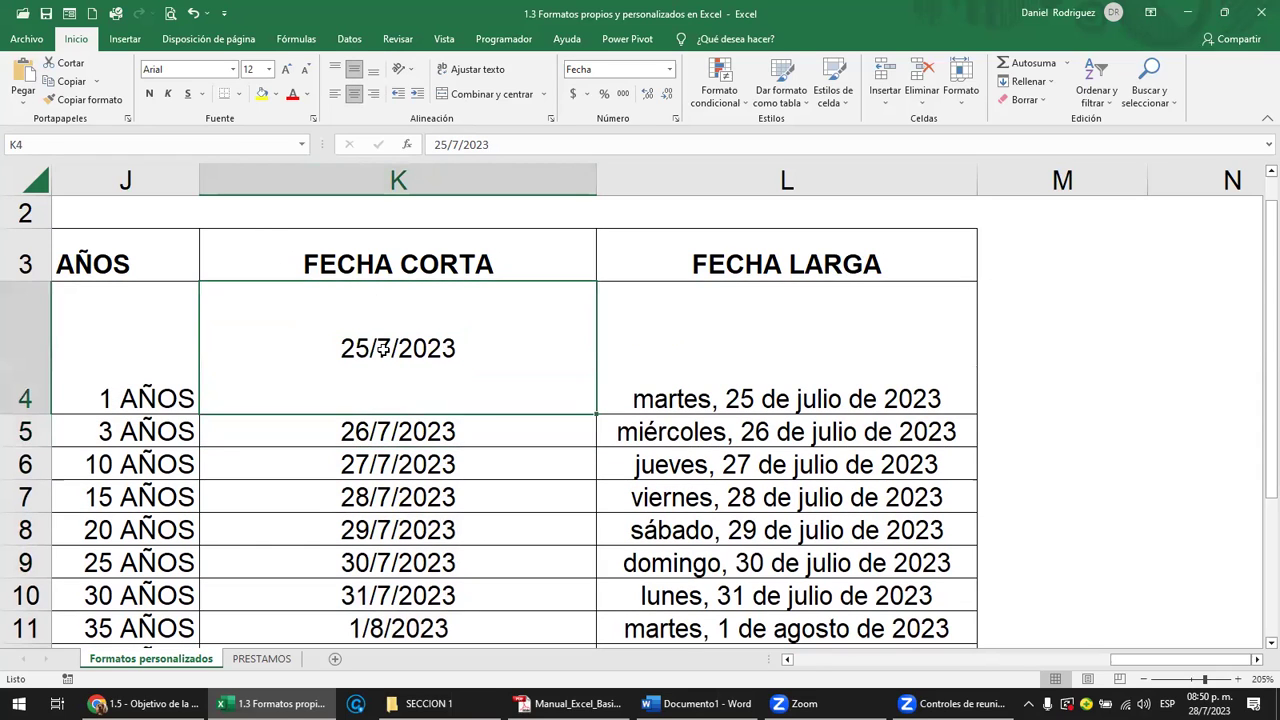
{"action": "left_click", "coordinate": [358, 72]}
{"action": "left_click", "coordinate": [354, 71]}
{"action": "left_click", "coordinate": [335, 69]}
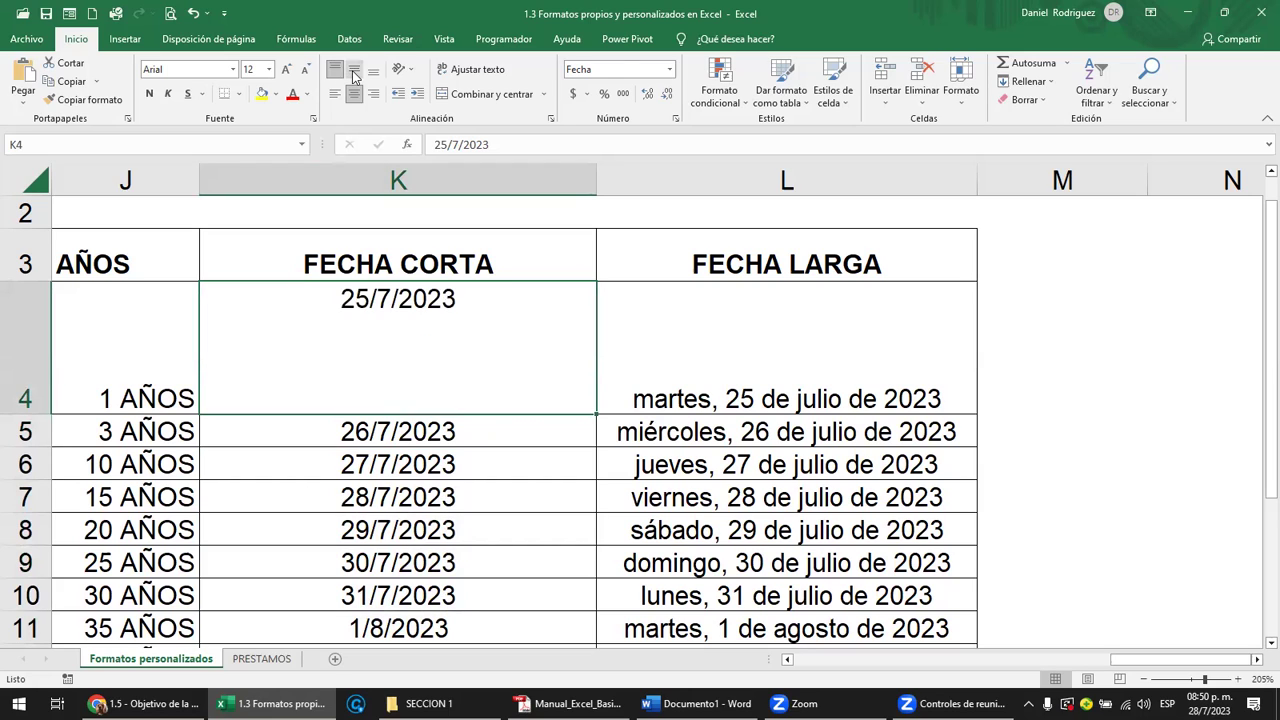
{"action": "left_click", "coordinate": [354, 72]}
{"action": "left_click", "coordinate": [373, 71]}
{"action": "left_click", "coordinate": [336, 70]}
{"action": "left_click", "coordinate": [354, 70]}
{"action": "left_click", "coordinate": [373, 70]}
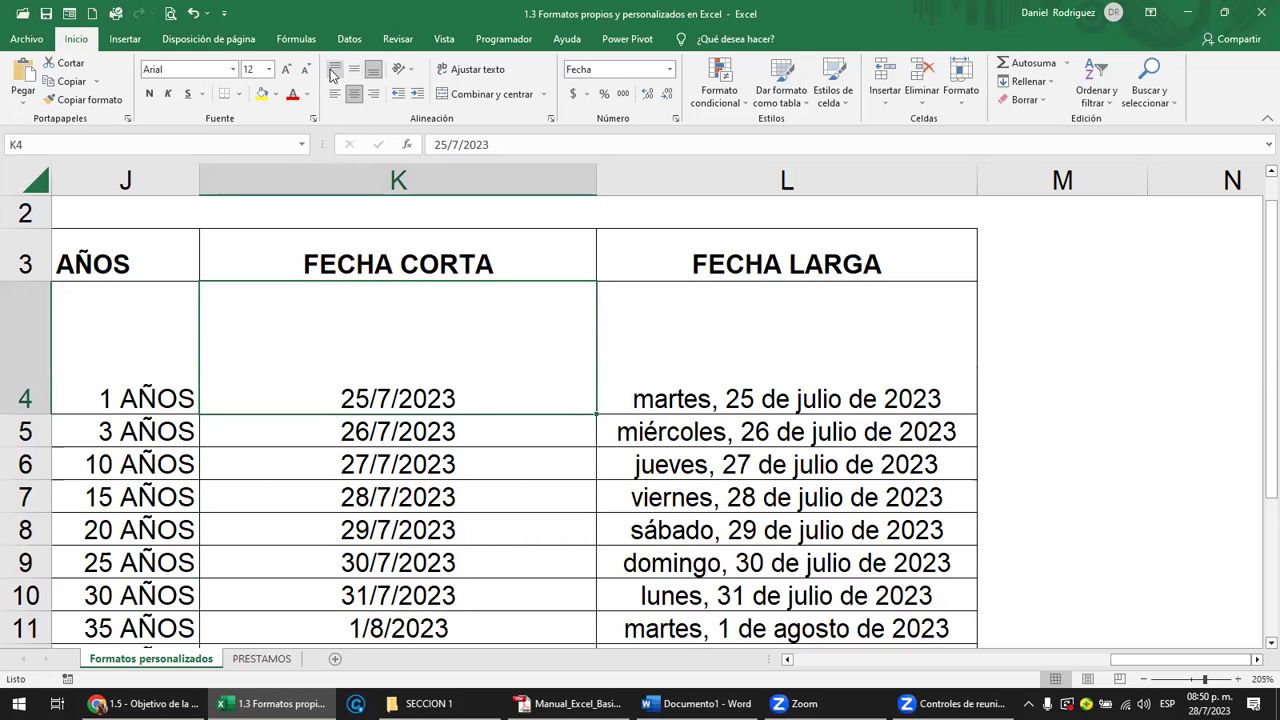
{"action": "left_click", "coordinate": [335, 69]}
Step: Right-align K4's date, shorten row 4 somewhat, and select the whole row
{"action": "left_click", "coordinate": [335, 93]}
{"action": "left_click", "coordinate": [354, 93]}
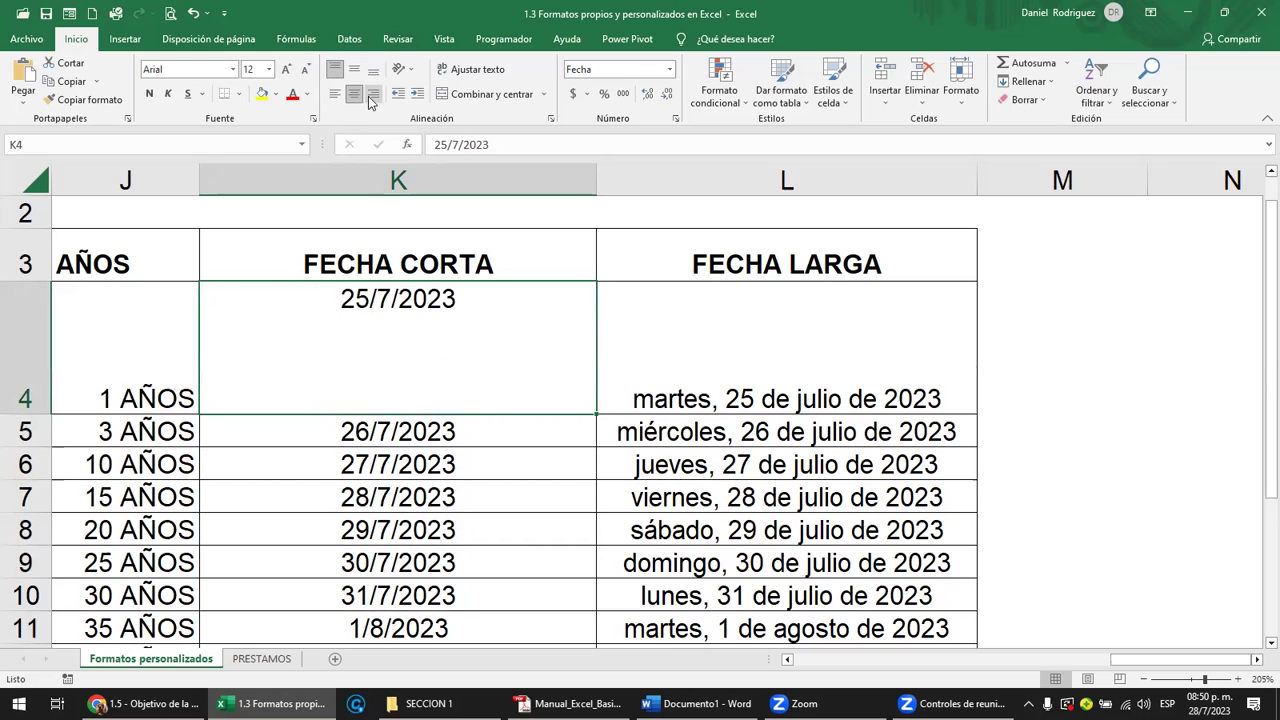
{"action": "left_click", "coordinate": [372, 94]}
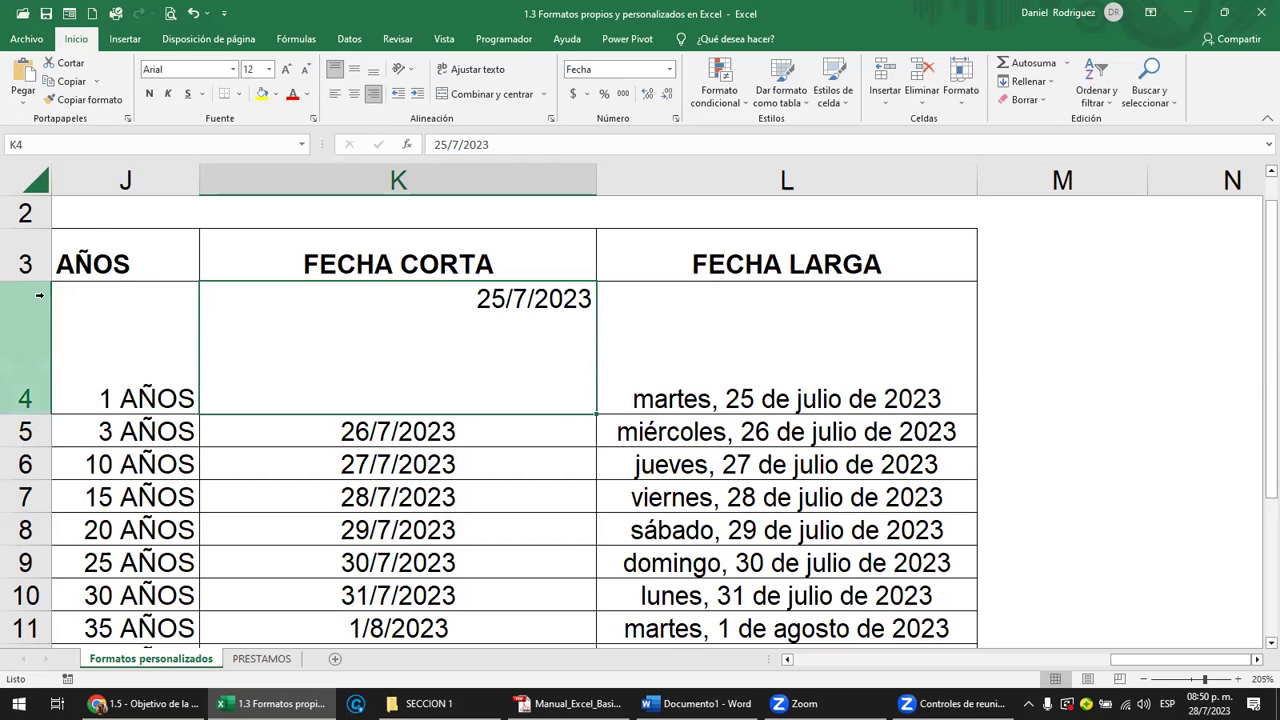
{"action": "left_click_drag", "start_coordinate": [40, 414], "coordinate": [40, 352]}
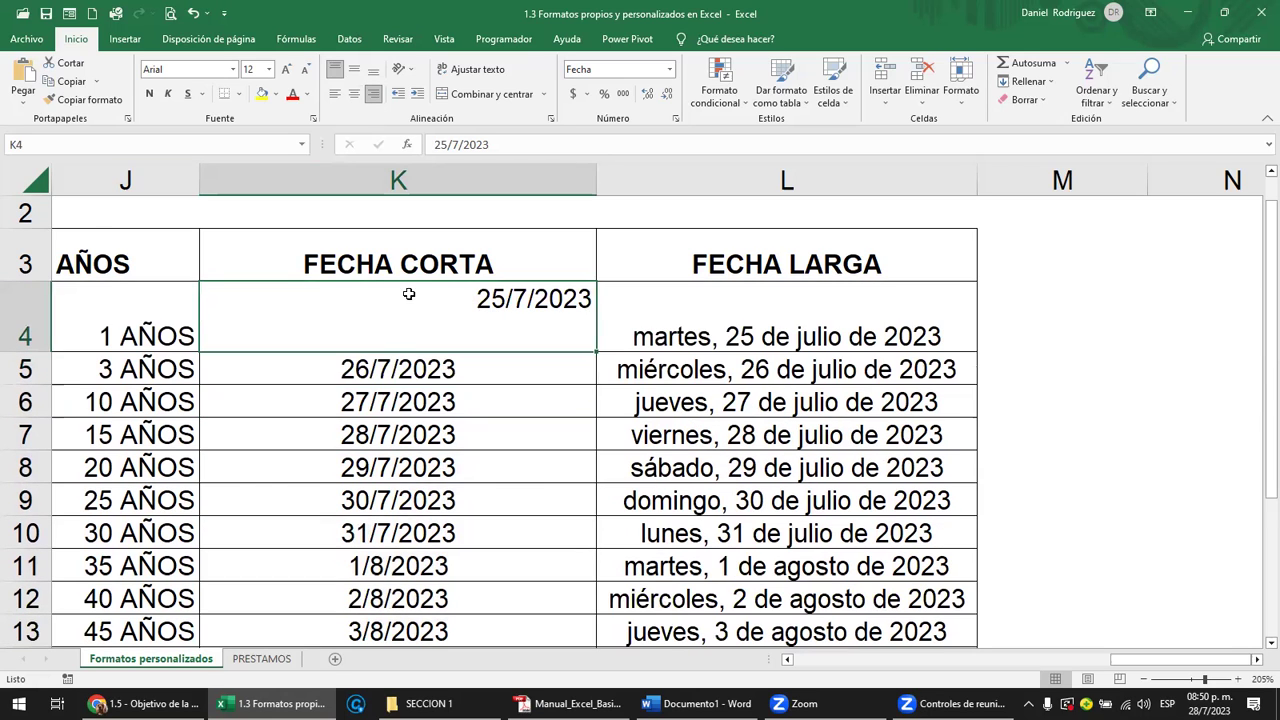
{"action": "left_click", "coordinate": [20, 321]}
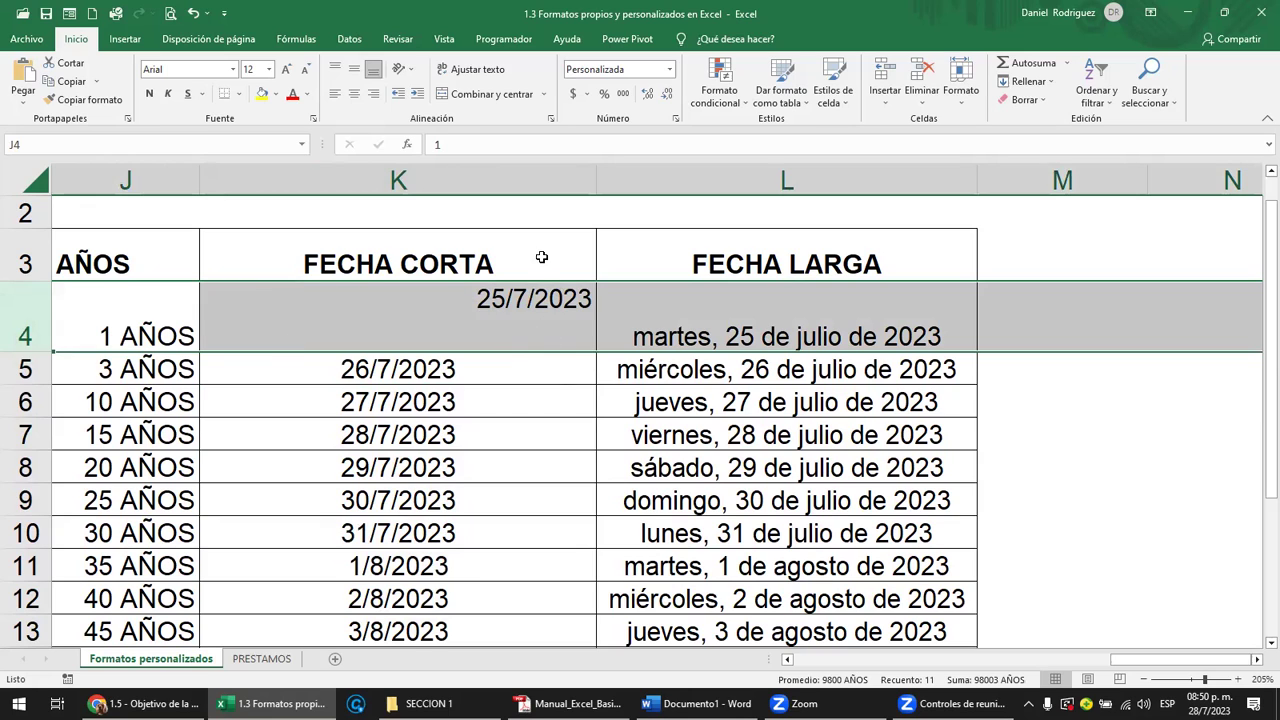
Step: Centre row 4's contents horizontally and vertically with the ribbon buttons
{"action": "left_click", "coordinate": [354, 94]}
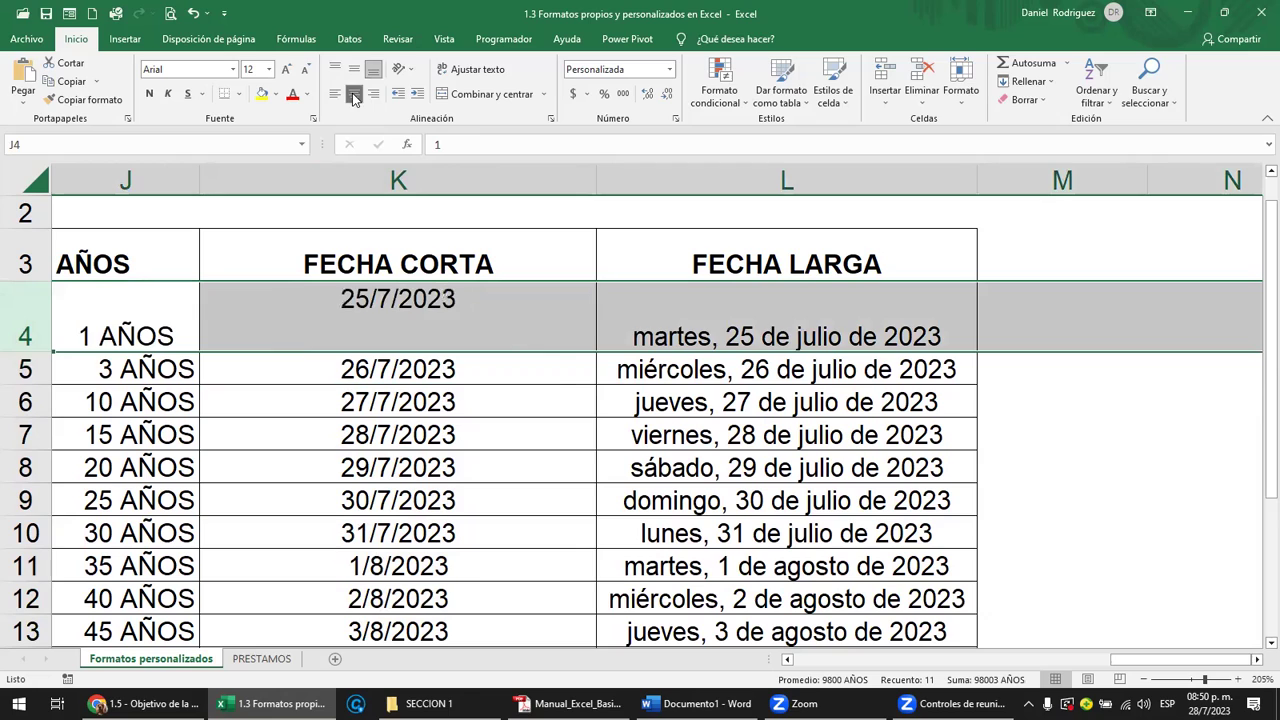
{"action": "left_click", "coordinate": [354, 69]}
{"action": "left_click", "coordinate": [732, 328]}
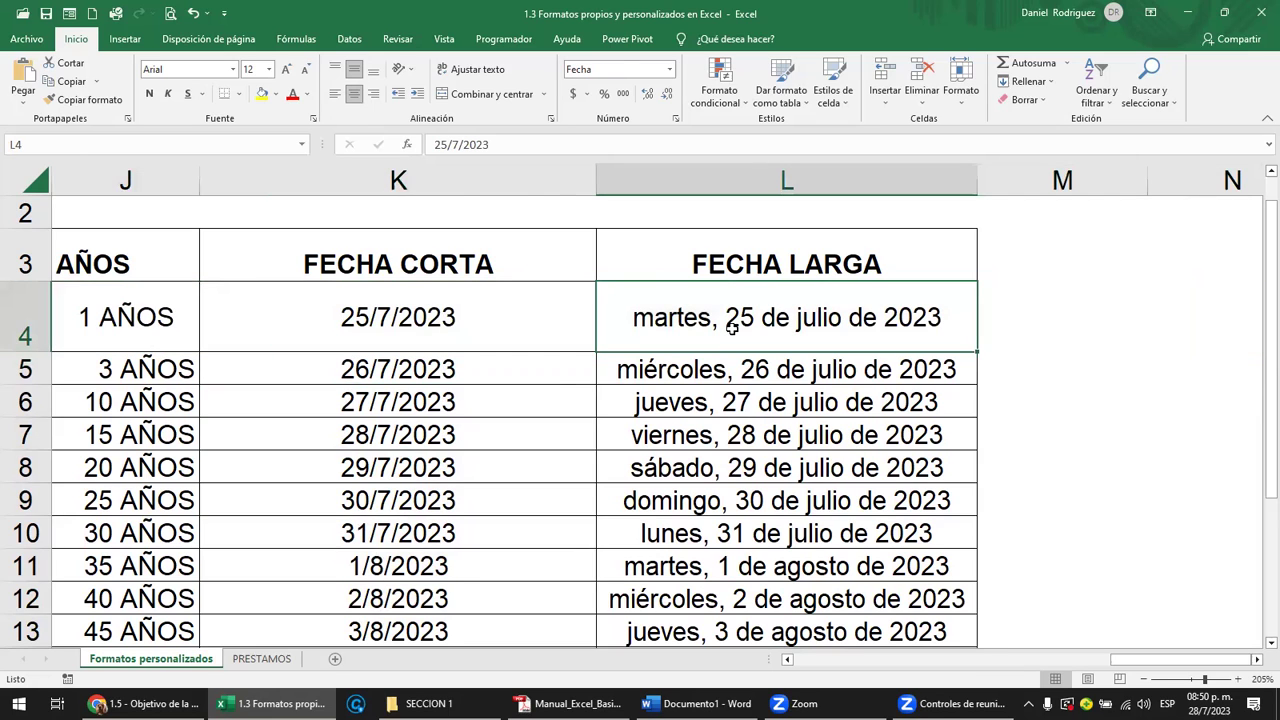
Step: Set horizontal and vertical alignment to Centrar in Format Cells > Alineación
{"action": "left_click", "coordinate": [676, 121]}
{"action": "left_click", "coordinate": [656, 208]}
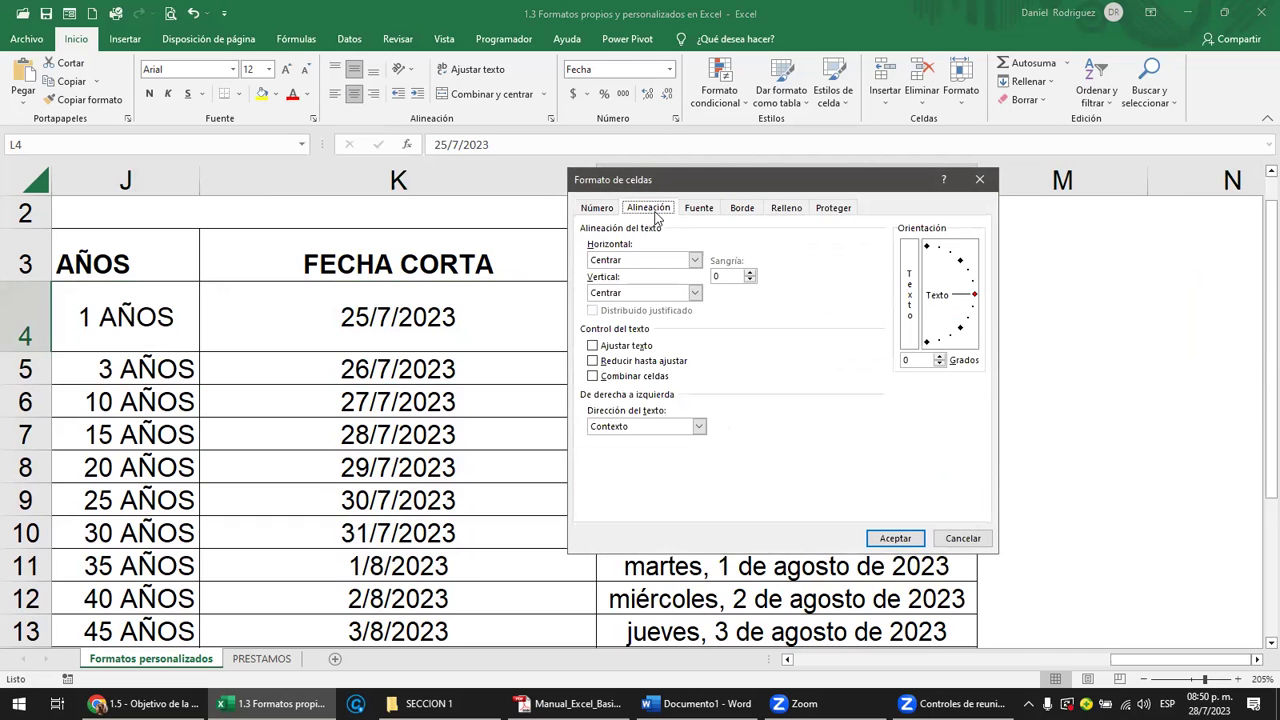
{"action": "left_click", "coordinate": [695, 260]}
{"action": "left_click", "coordinate": [695, 260]}
{"action": "left_click", "coordinate": [695, 292]}
{"action": "left_click", "coordinate": [695, 292]}
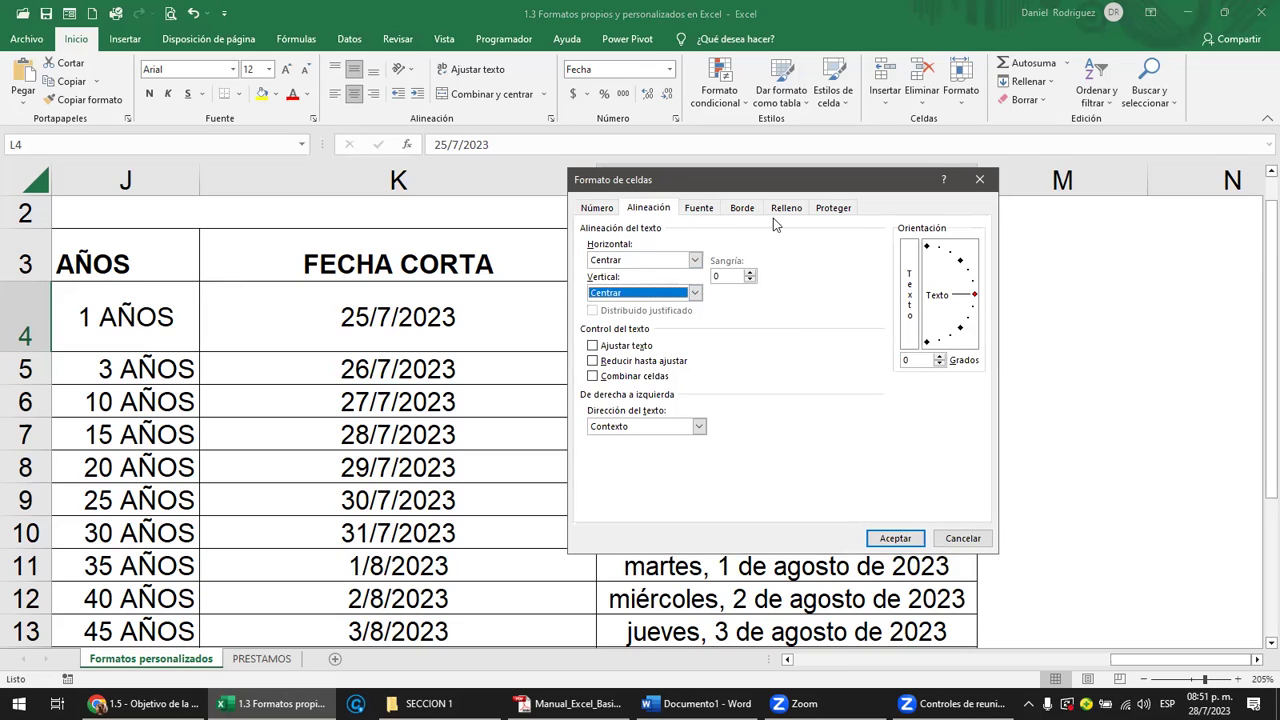
{"action": "left_click_drag", "start_coordinate": [748, 186], "coordinate": [623, 208]}
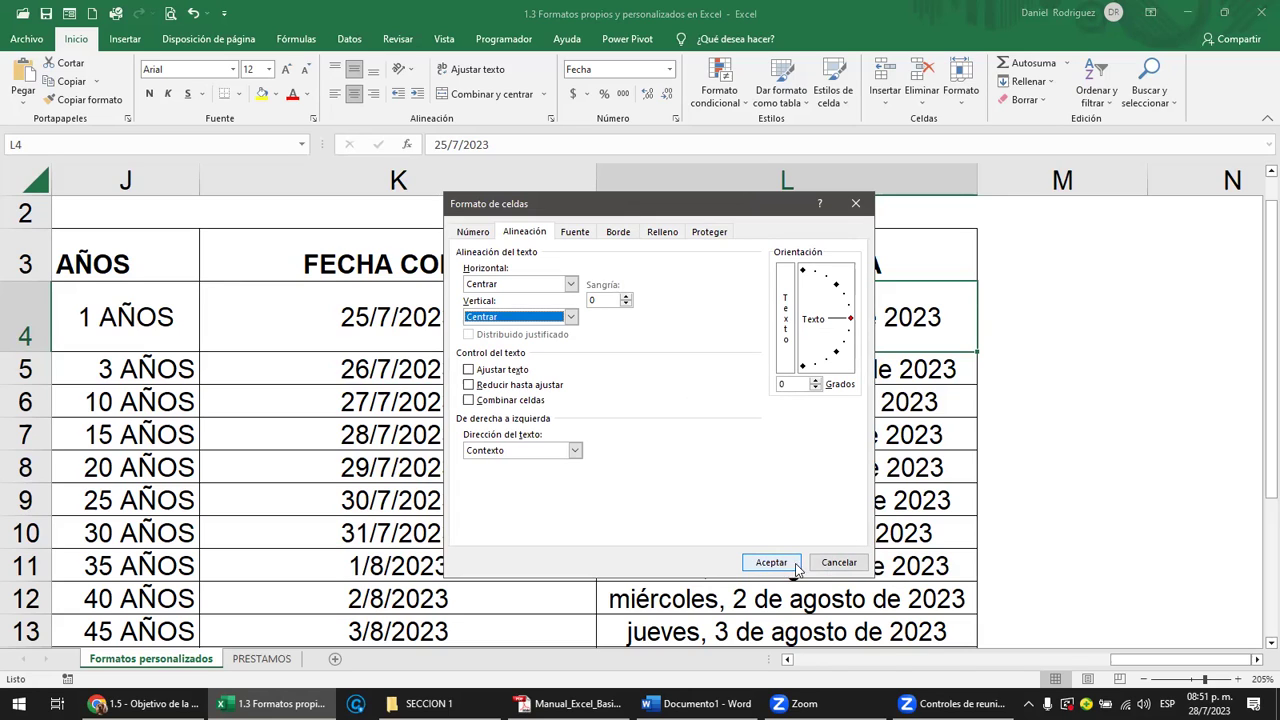
{"action": "left_click", "coordinate": [835, 563]}
{"action": "left_click", "coordinate": [380, 403]}
{"action": "key", "text": "Left"}
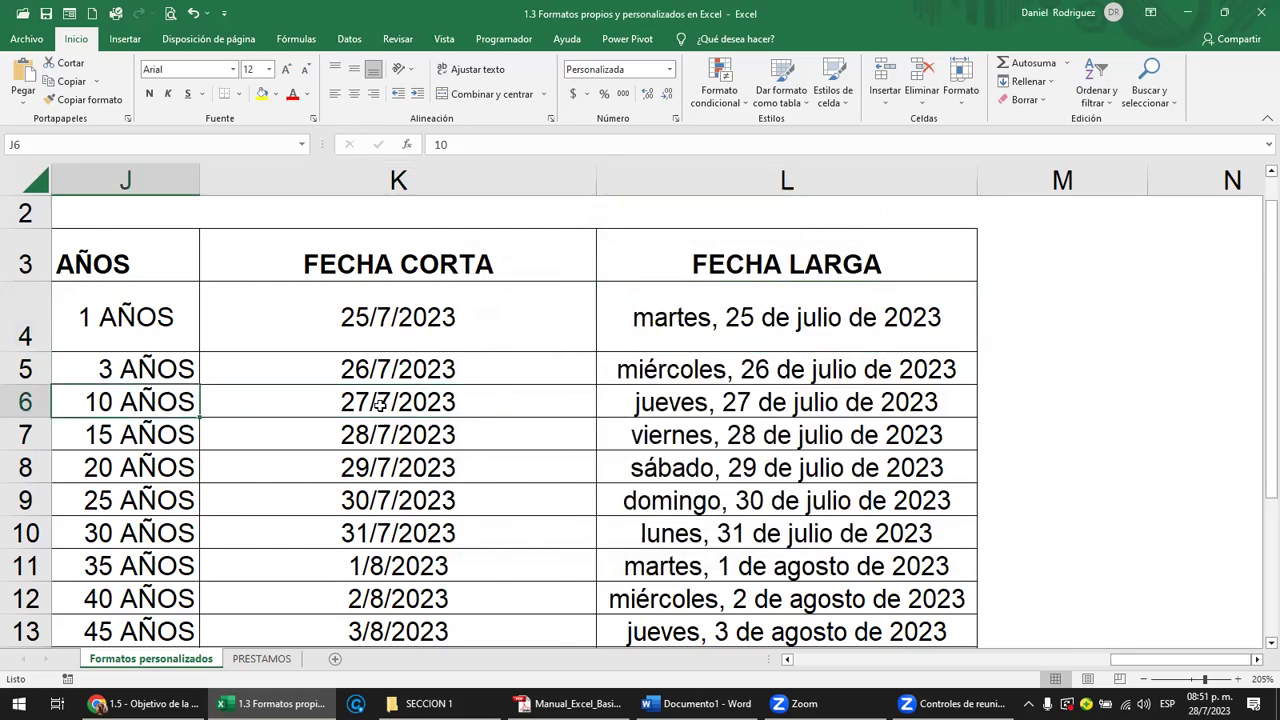
{"action": "key", "text": "Left"}
{"action": "key", "text": "Left"}
Step: Centre the $ amounts in E4:E14, with $1,043.00 aligned to the bottom of its cell
{"action": "key", "text": "Left"}
{"action": "key", "text": "Left"}
{"action": "key", "text": "Left"}
{"action": "key", "text": "Left"}
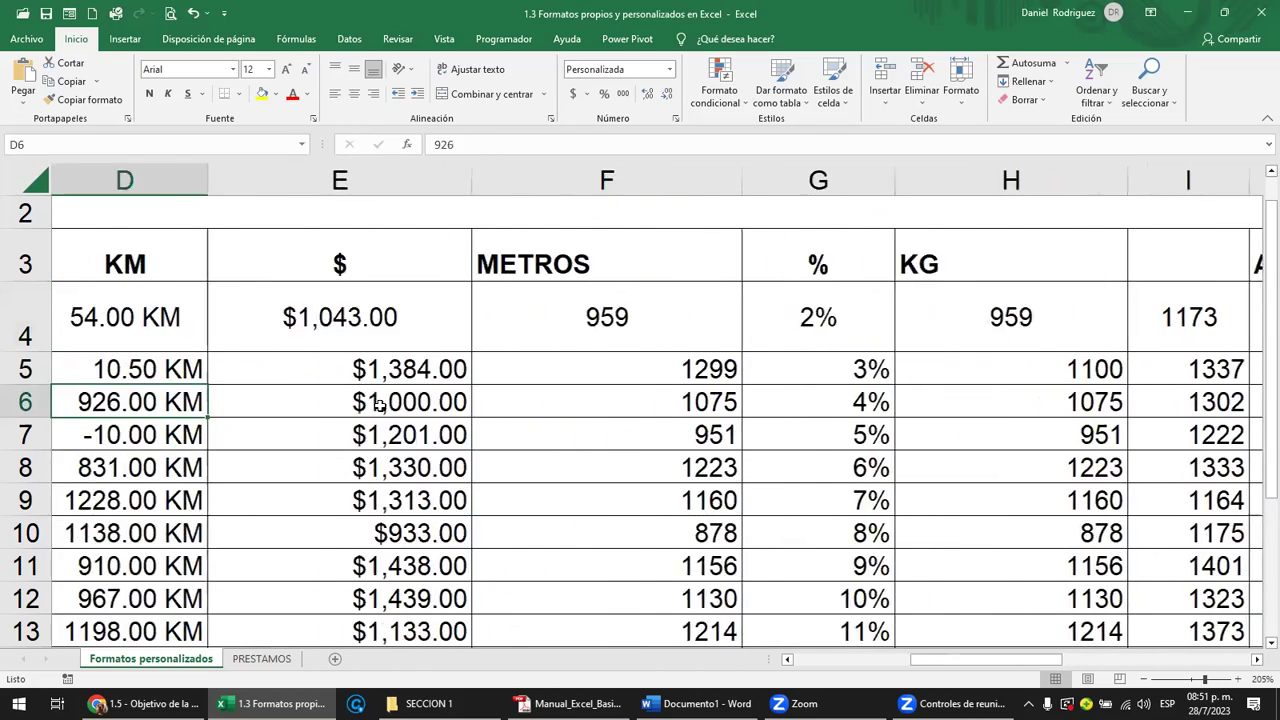
{"action": "key", "text": "Left"}
{"action": "left_click", "coordinate": [521, 328]}
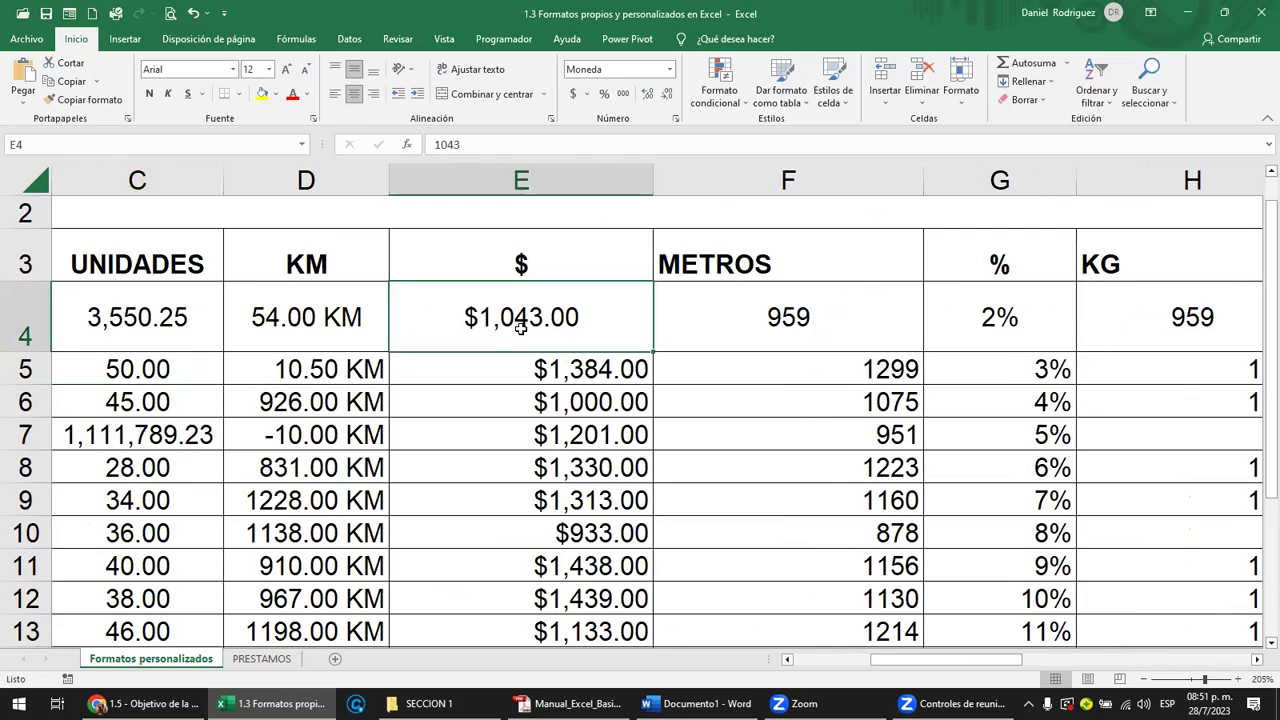
{"action": "scroll", "coordinate": [521, 328], "scroll_direction": "down", "scroll_amount": 1}
{"action": "scroll", "coordinate": [521, 328], "scroll_direction": "down", "scroll_amount": 1}
{"action": "scroll", "coordinate": [521, 328], "scroll_direction": "down", "scroll_amount": 1}
{"action": "scroll", "coordinate": [521, 328], "scroll_direction": "down", "scroll_amount": 1}
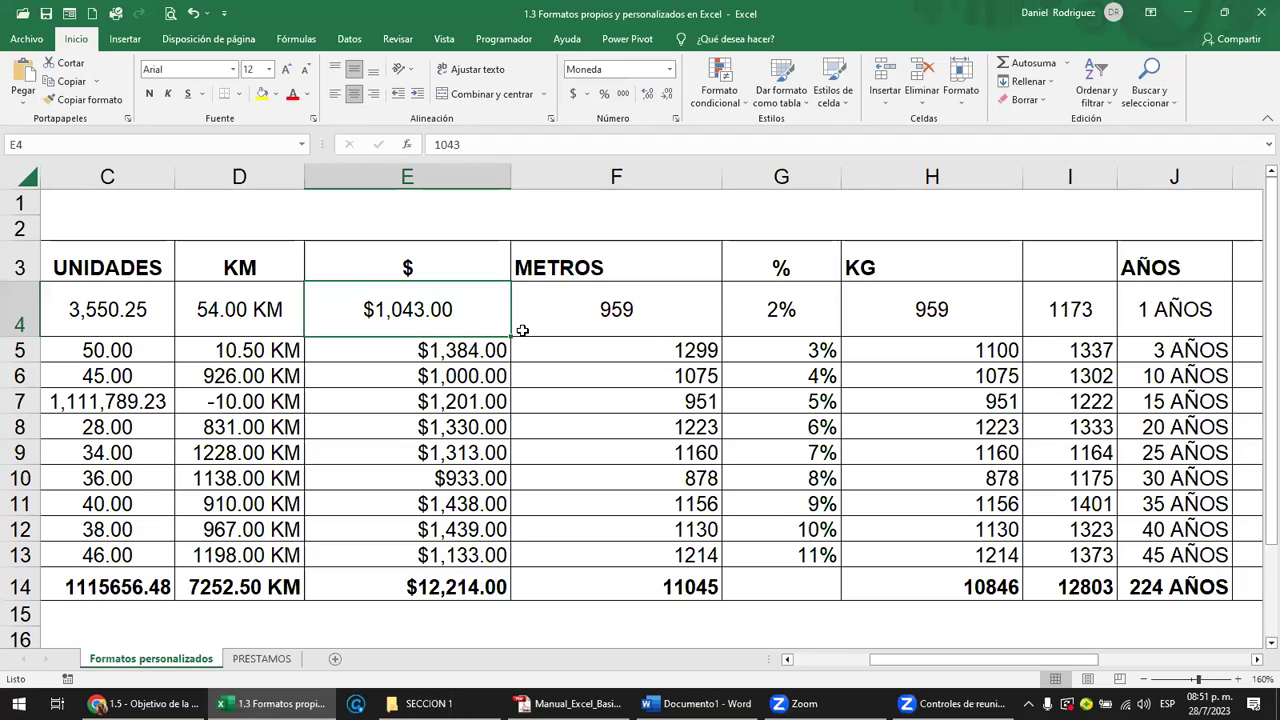
{"action": "left_click_drag", "start_coordinate": [403, 305], "coordinate": [431, 580]}
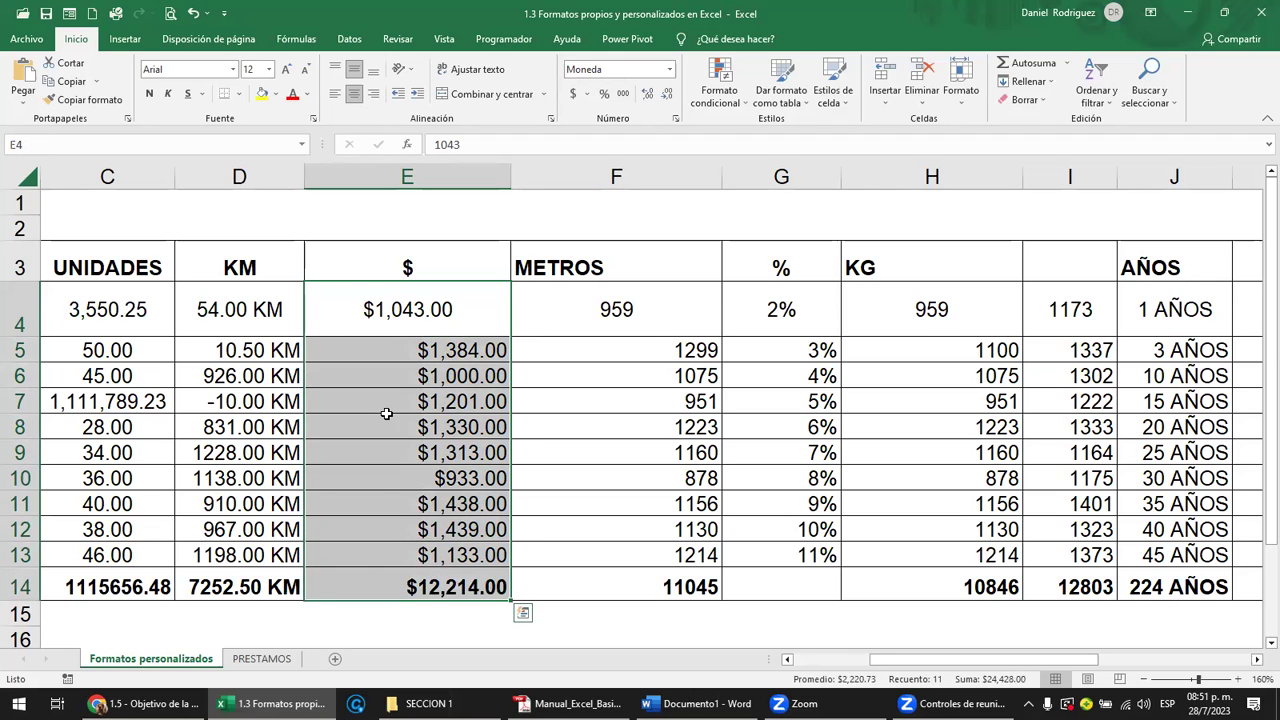
{"action": "left_click", "coordinate": [354, 94]}
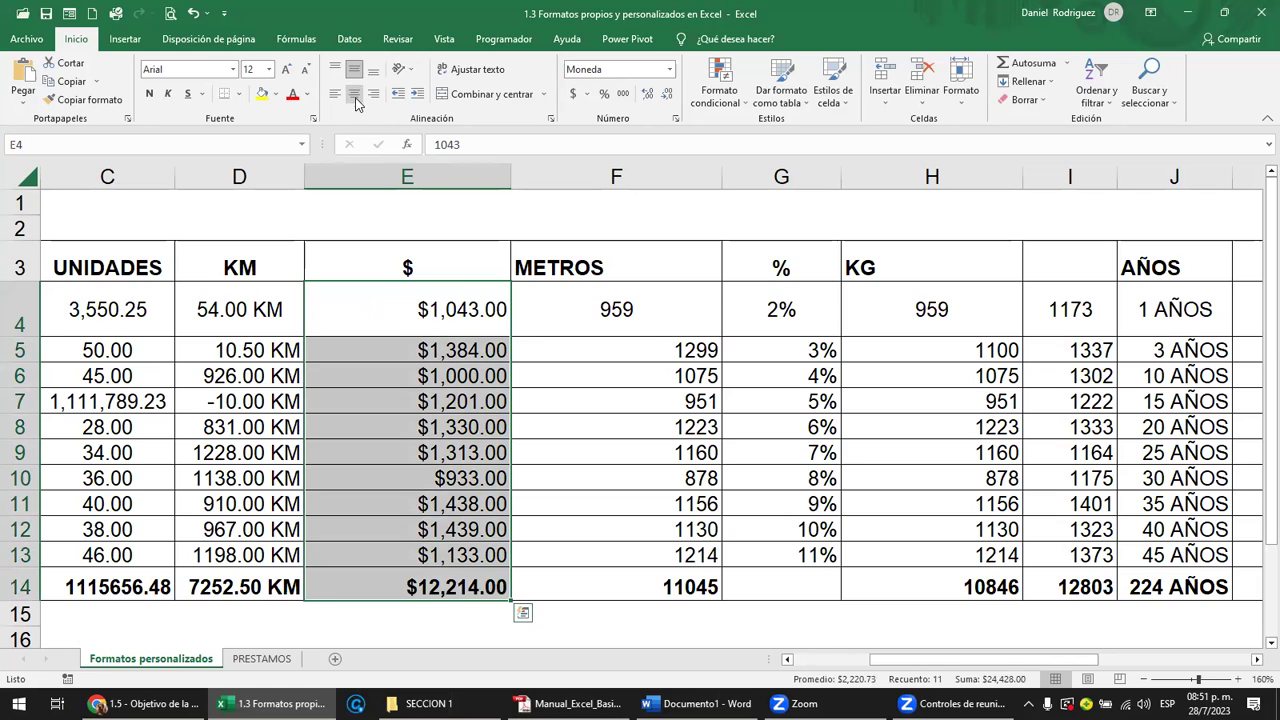
{"action": "left_click", "coordinate": [354, 72]}
{"action": "left_click", "coordinate": [354, 94]}
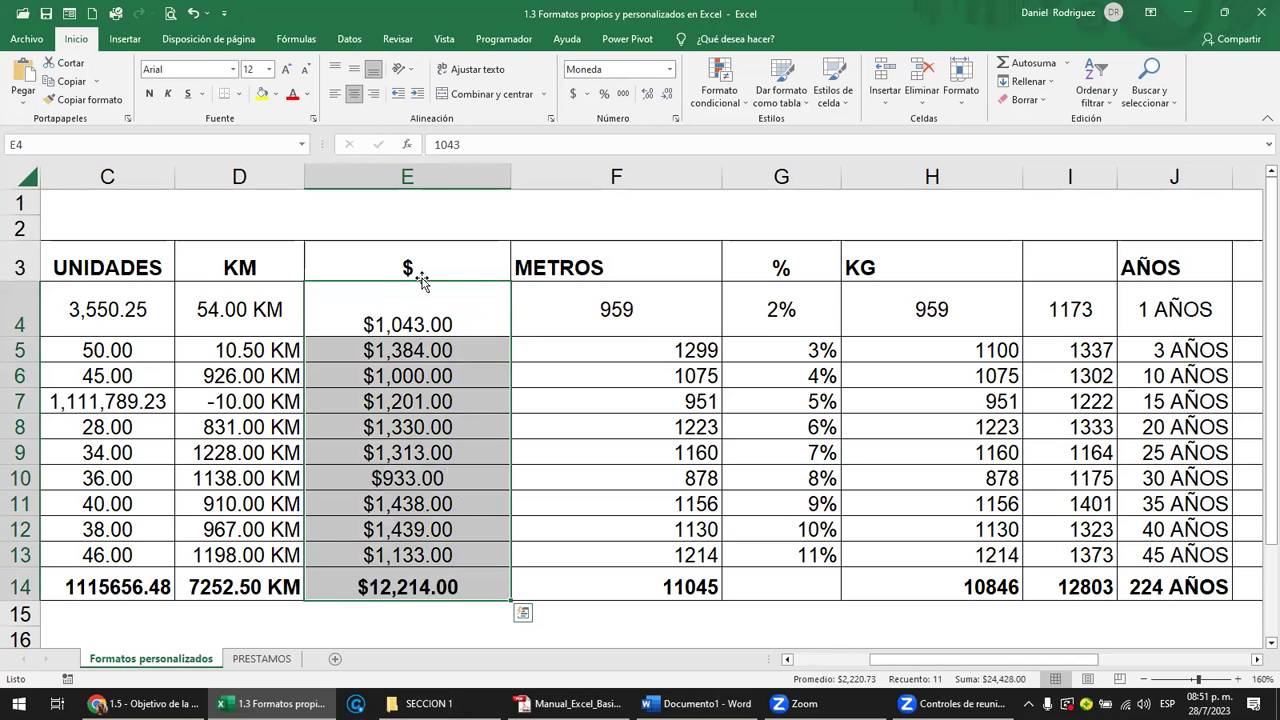
Step: Try Contabilidad (accounting) format on the $ and METROS values, then undo it on F4:F14
{"action": "left_click", "coordinate": [669, 70]}
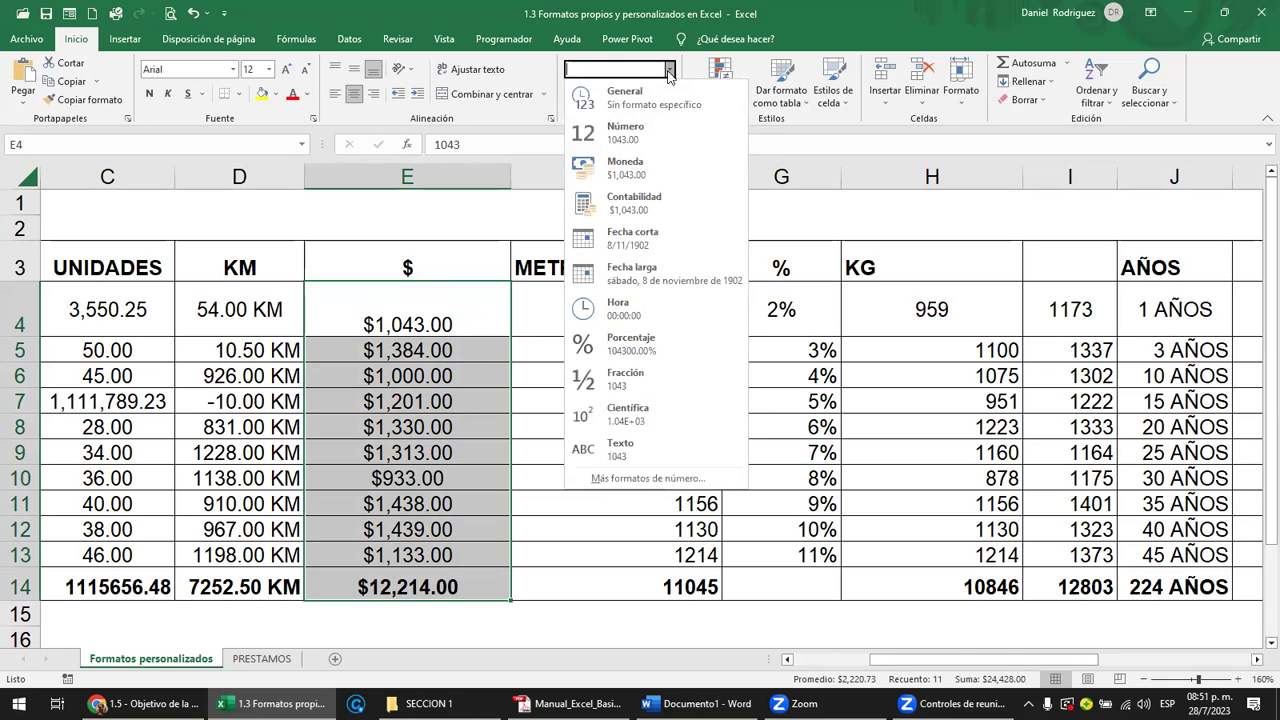
{"action": "left_click", "coordinate": [645, 208]}
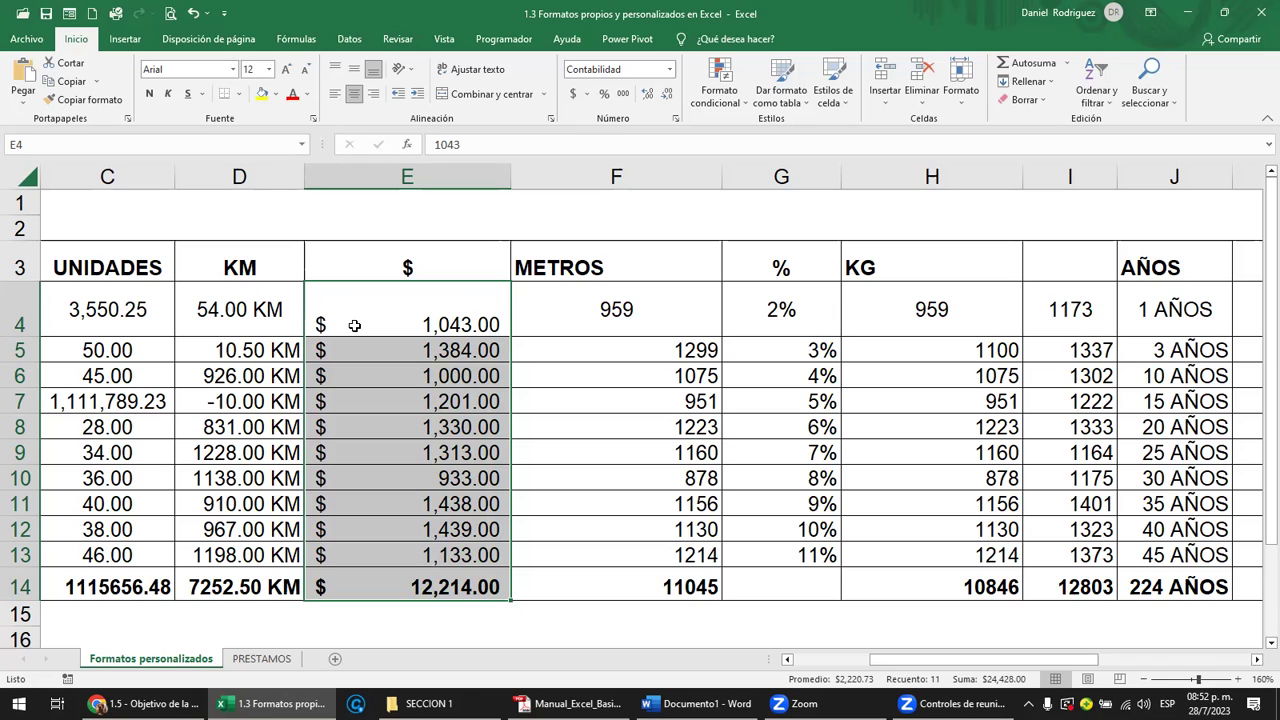
{"action": "left_click", "coordinate": [674, 309]}
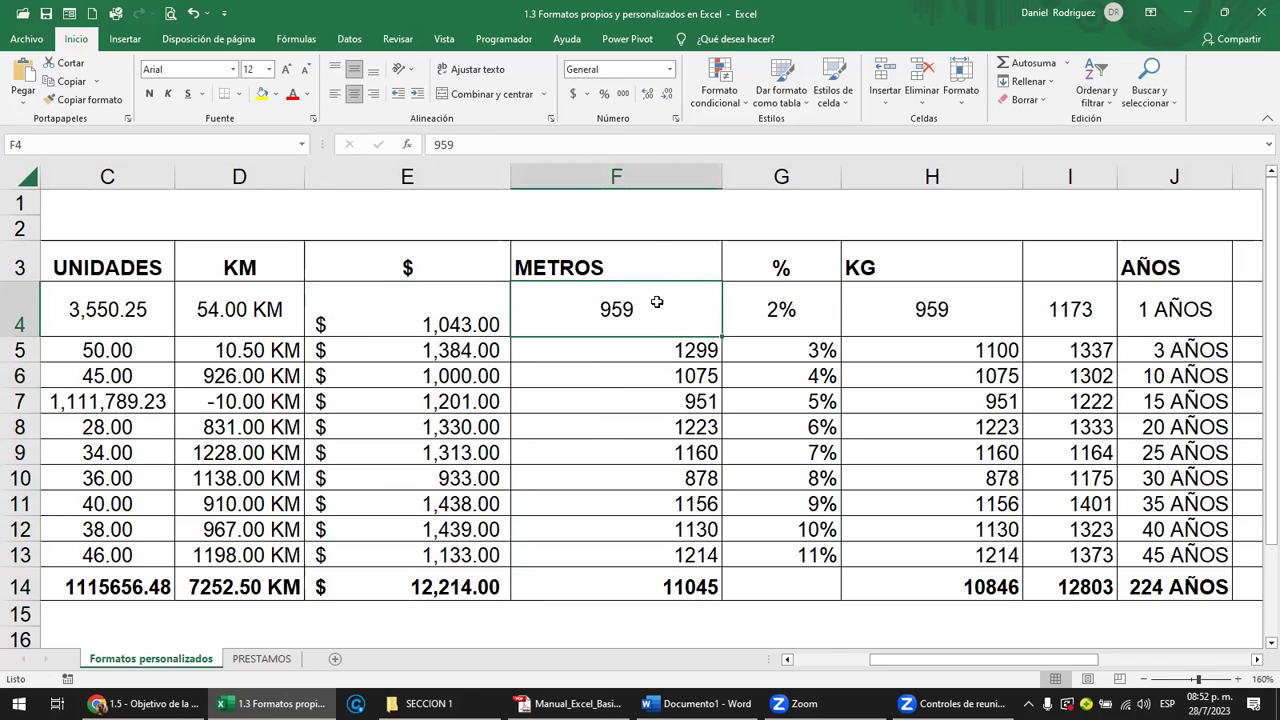
{"action": "left_click_drag", "start_coordinate": [652, 300], "coordinate": [671, 589]}
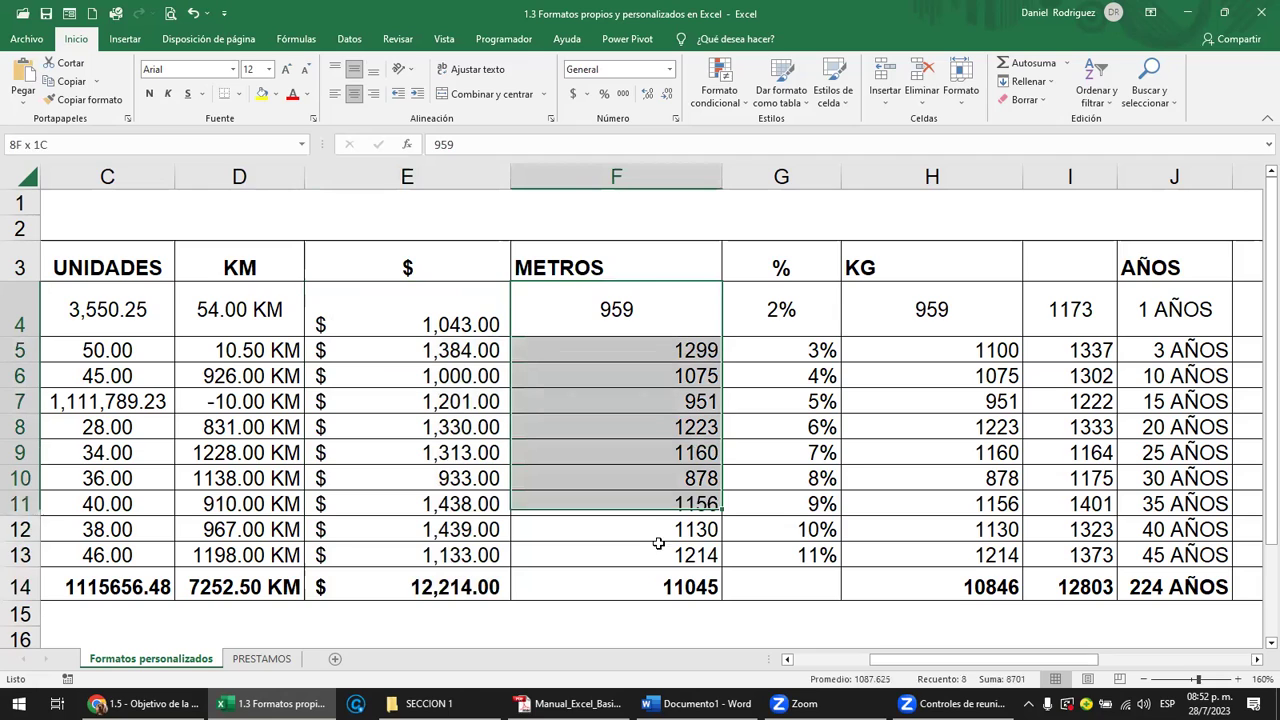
{"action": "left_click", "coordinate": [669, 69]}
{"action": "left_click", "coordinate": [670, 208]}
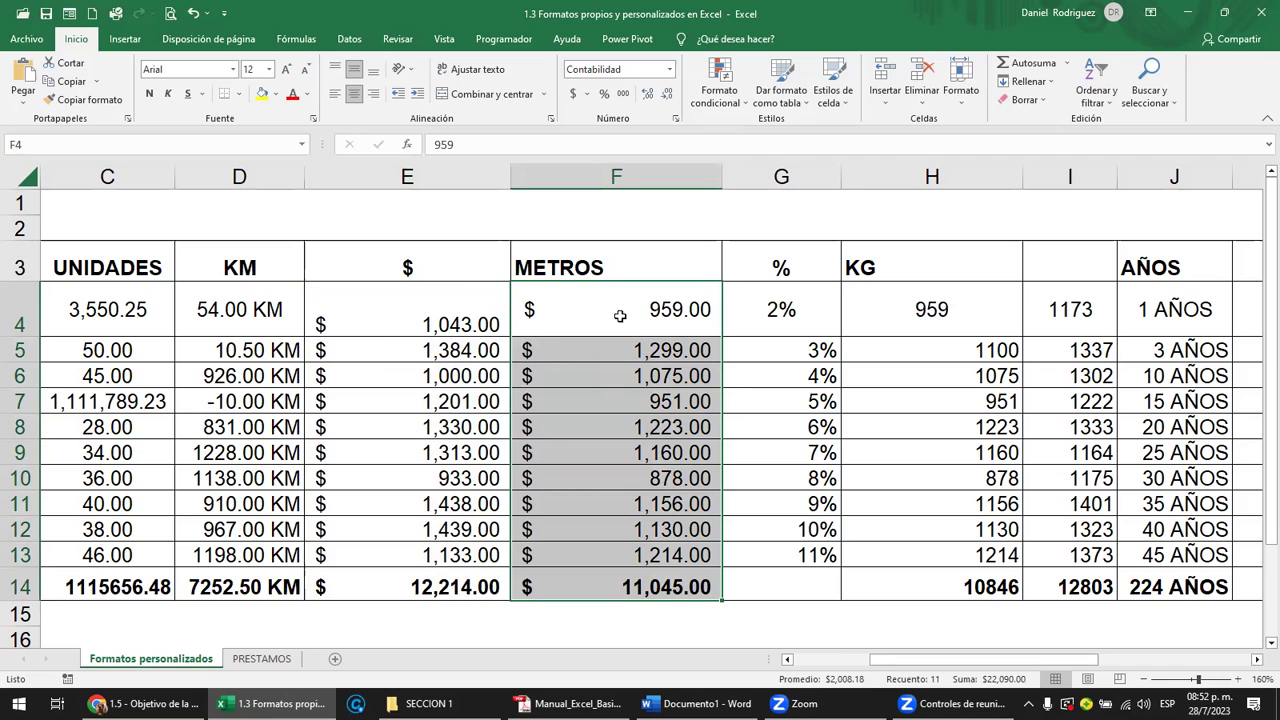
{"action": "key", "text": "ctrl+z"}
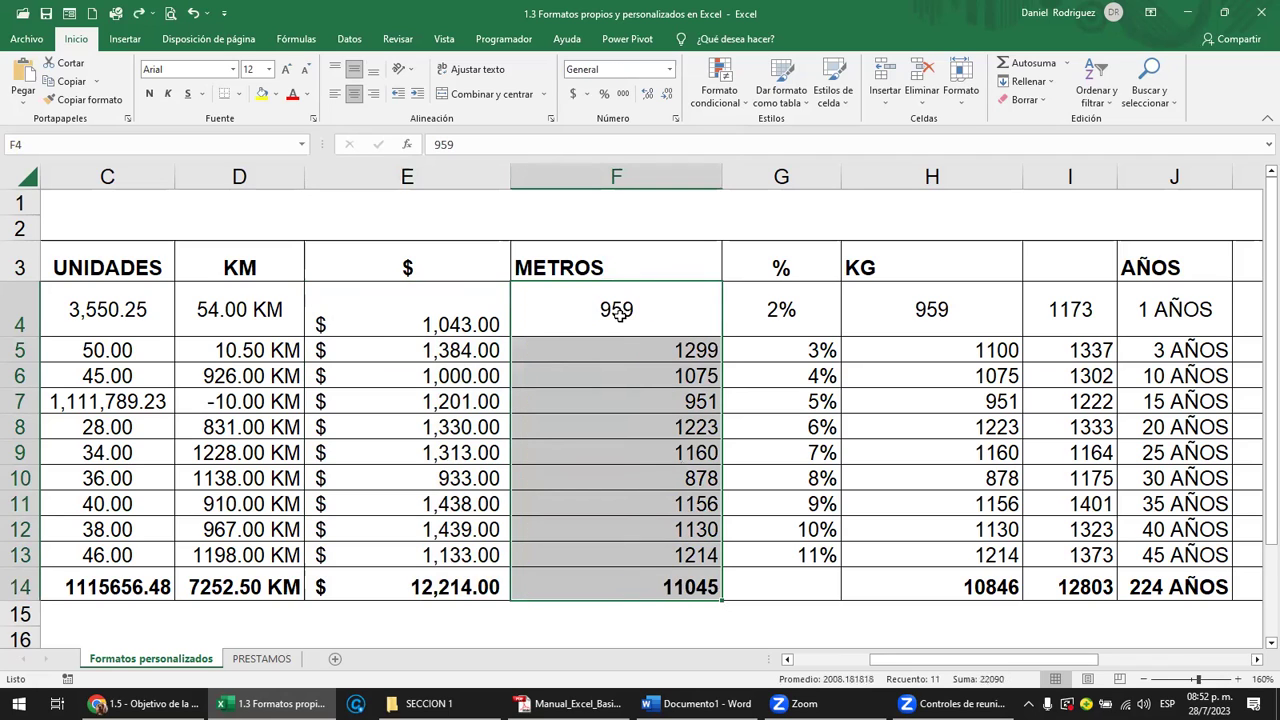
Step: Apply Moneda currency format to the $ values E4:E14
{"action": "left_click_drag", "start_coordinate": [457, 318], "coordinate": [474, 592]}
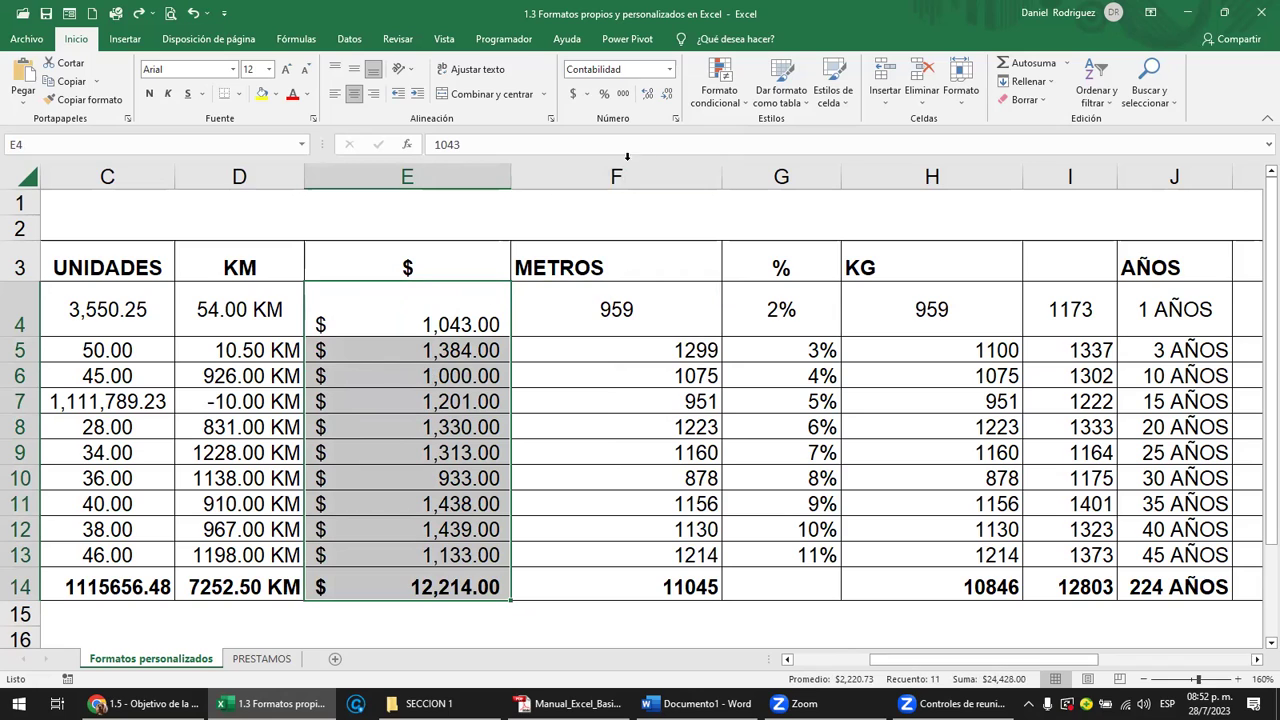
{"action": "left_click", "coordinate": [669, 69]}
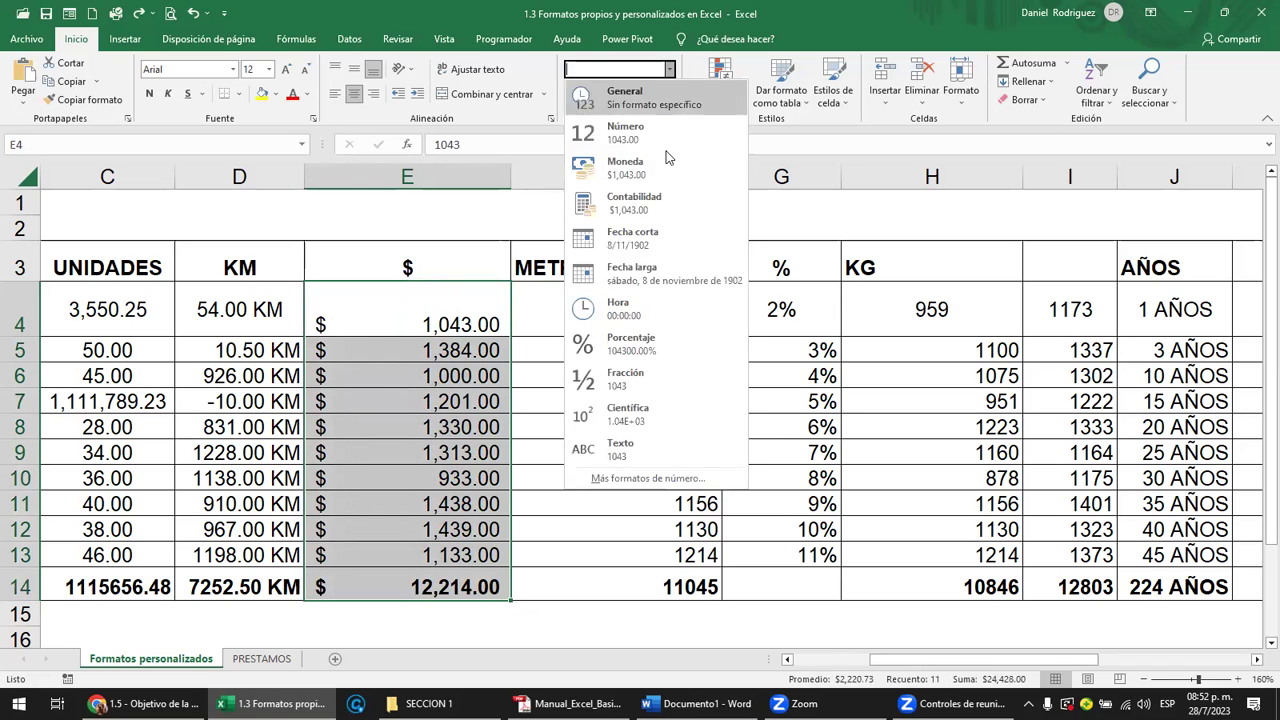
{"action": "left_click", "coordinate": [649, 173]}
Step: Adjust column E's width so amounts like $1,043.00 fit neatly
{"action": "left_click", "coordinate": [461, 322]}
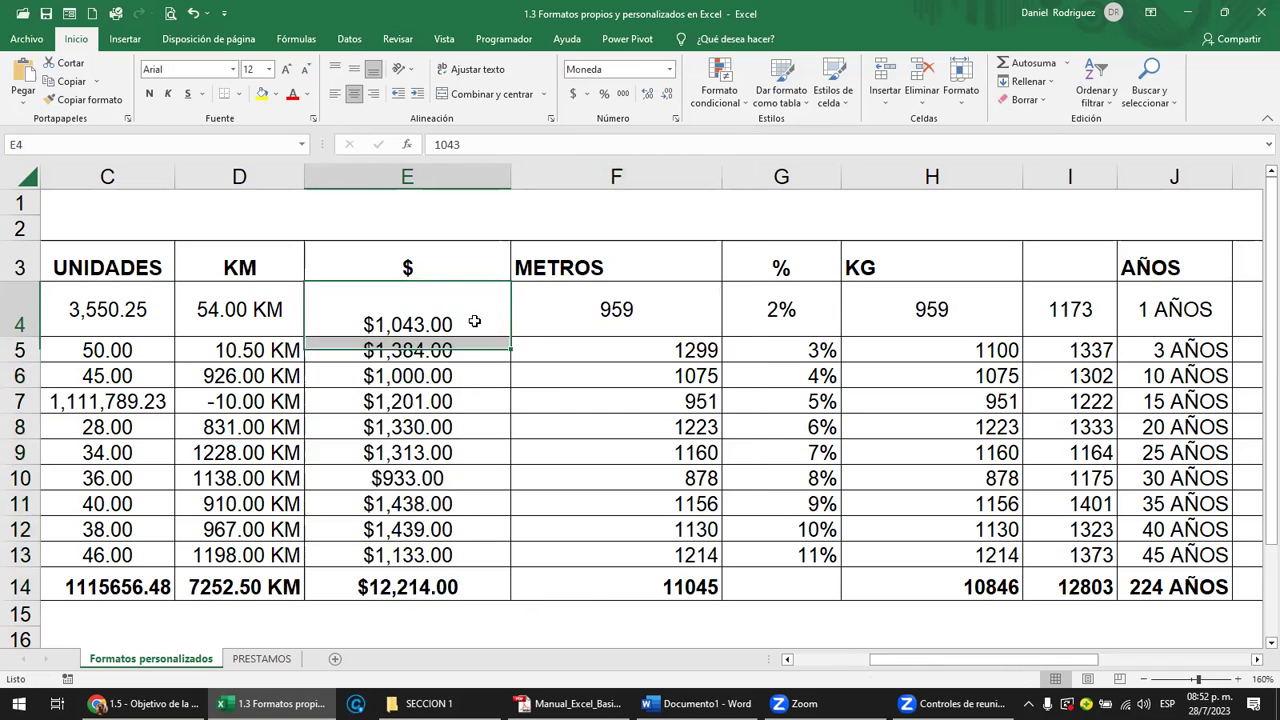
{"action": "mouse_move", "coordinate": [510, 180]}
{"action": "left_mouse_down"}
{"action": "mouse_move", "coordinate": [474, 189]}
{"action": "mouse_move", "coordinate": [490, 189]}
{"action": "left_mouse_up"}
{"action": "left_click", "coordinate": [597, 303]}
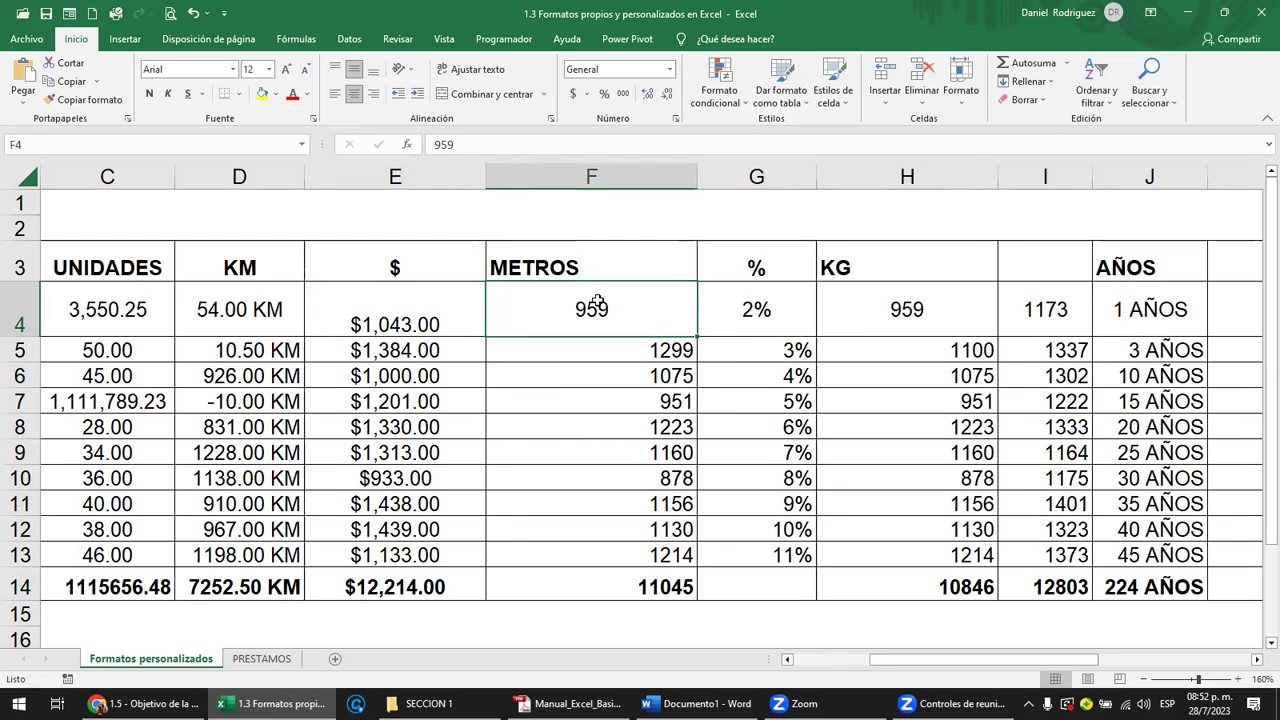
{"action": "key", "text": "Right"}
{"action": "key", "text": "Right"}
{"action": "key", "text": "Right"}
{"action": "key", "text": "Right"}
{"action": "key", "text": "Right"}
{"action": "scroll", "coordinate": [597, 300], "scroll_direction": "right", "scroll_amount": 3}
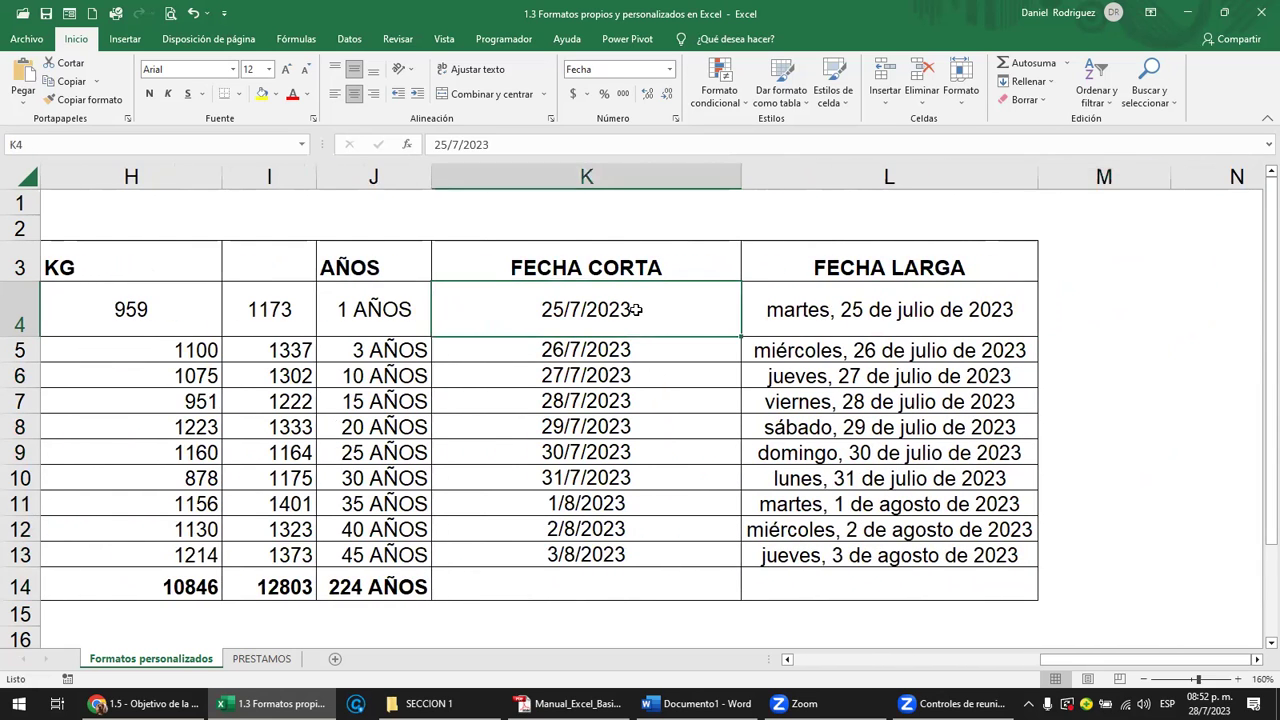
Step: Widen column L for the long weekday dates, then inspect K4's short date without changing it
{"action": "left_click", "coordinate": [892, 311]}
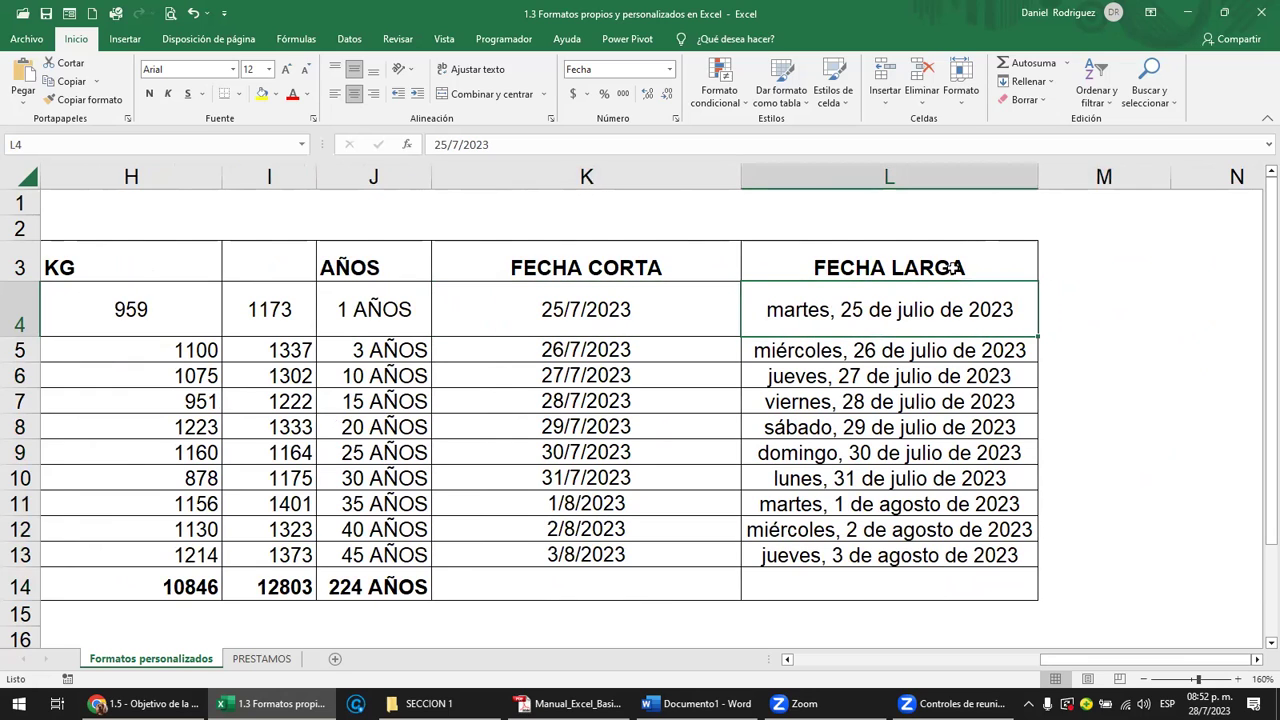
{"action": "left_click_drag", "start_coordinate": [1038, 176], "coordinate": [1060, 176]}
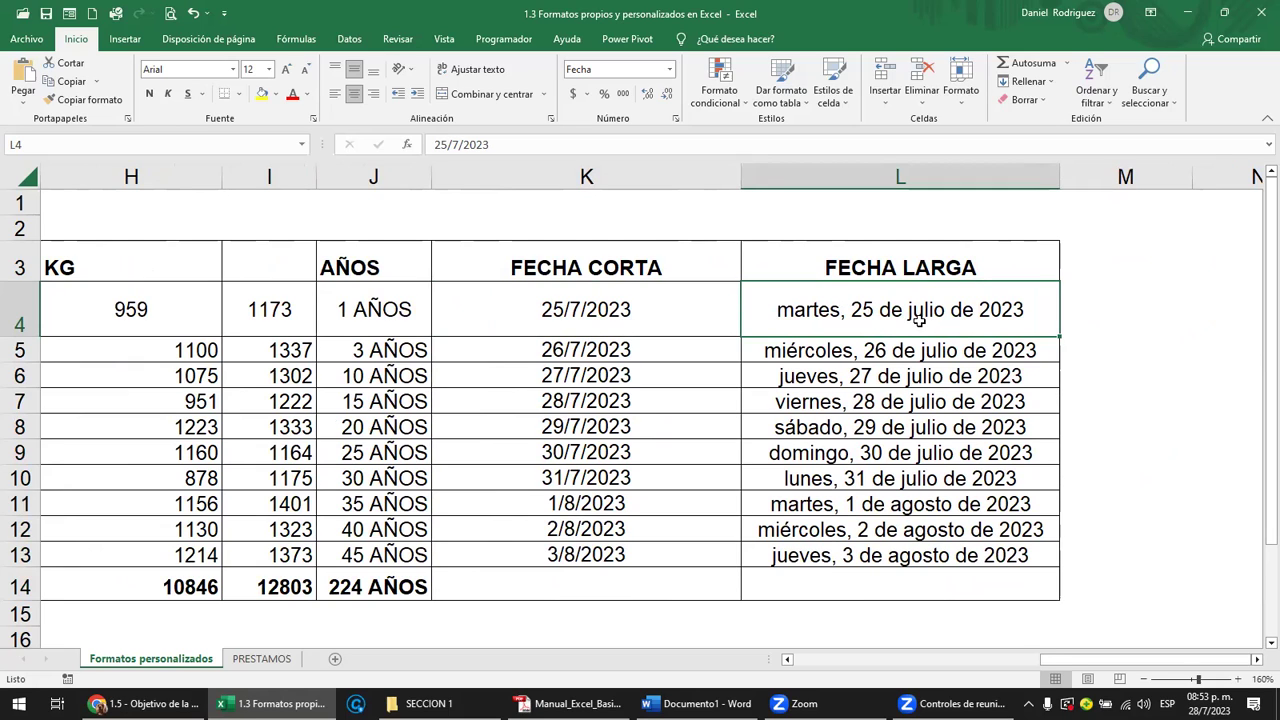
{"action": "double_click", "coordinate": [569, 313]}
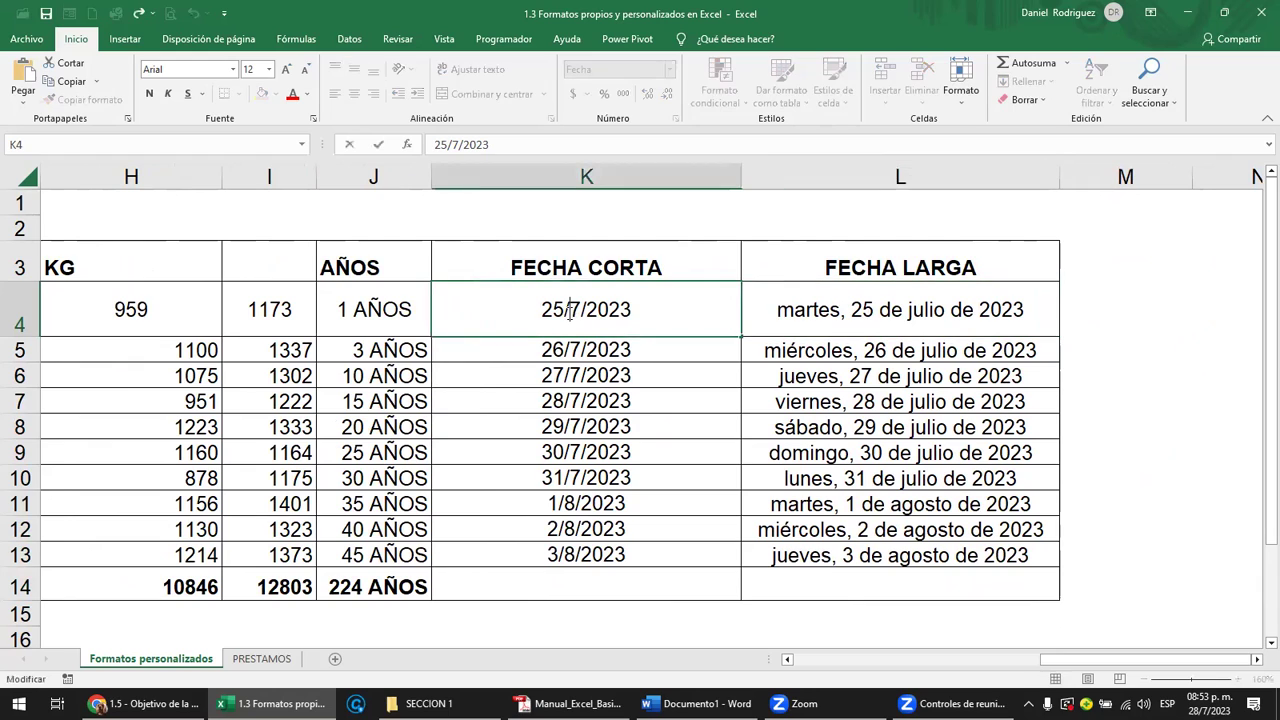
{"action": "double_click", "coordinate": [550, 313]}
{"action": "left_click_drag", "start_coordinate": [566, 312], "coordinate": [624, 322]}
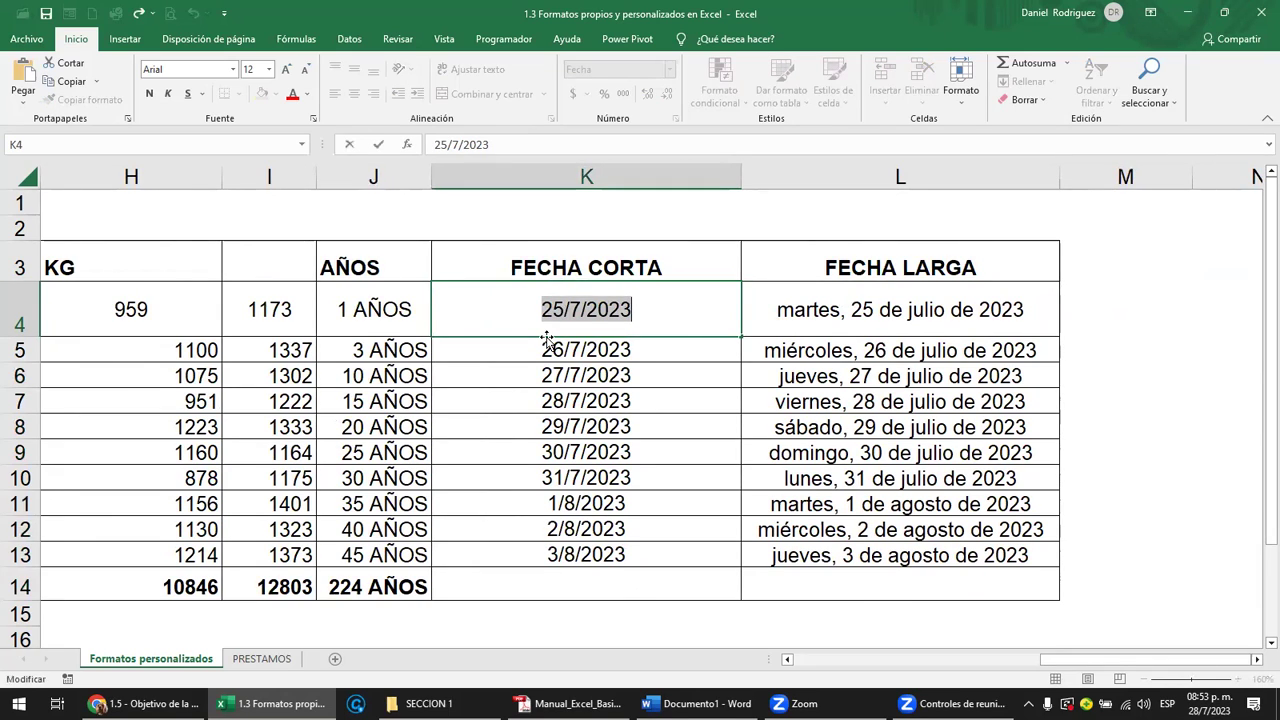
{"action": "left_click", "coordinate": [644, 313]}
{"action": "key", "text": "Left"}
{"action": "key", "text": "Left"}
{"action": "key", "text": "Left"}
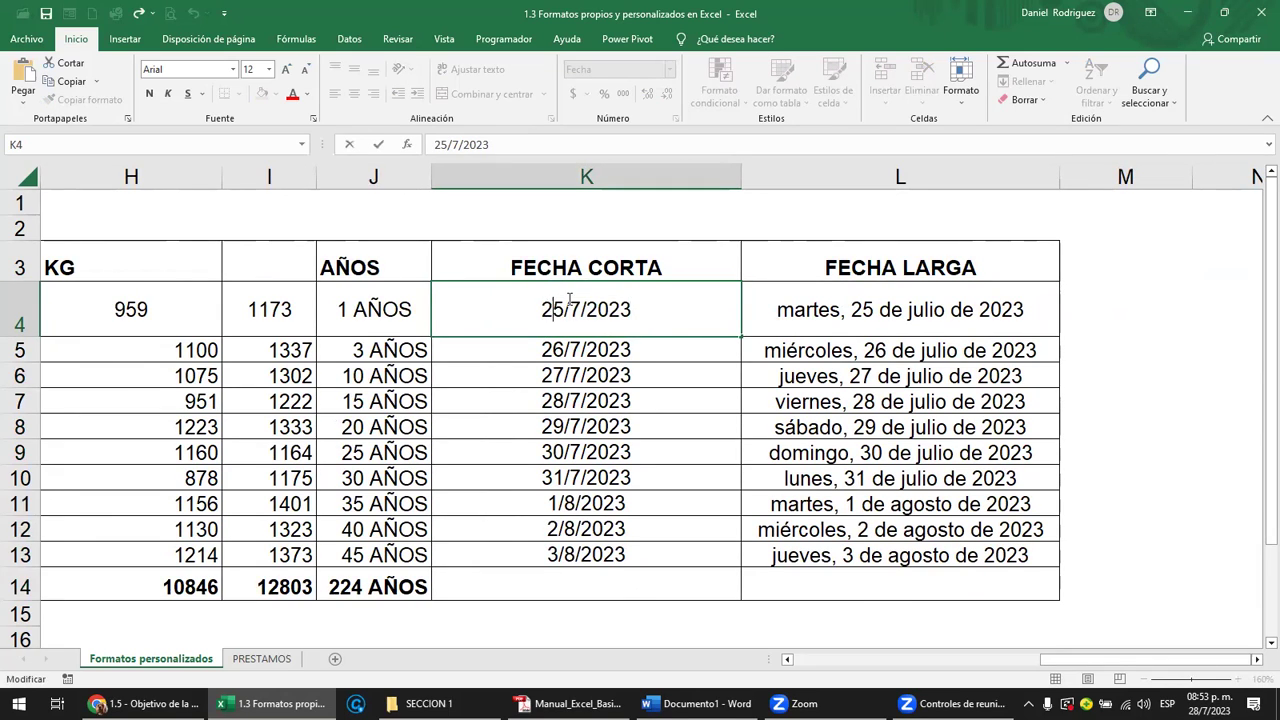
{"action": "left_click", "coordinate": [634, 313]}
{"action": "left_click", "coordinate": [595, 352]}
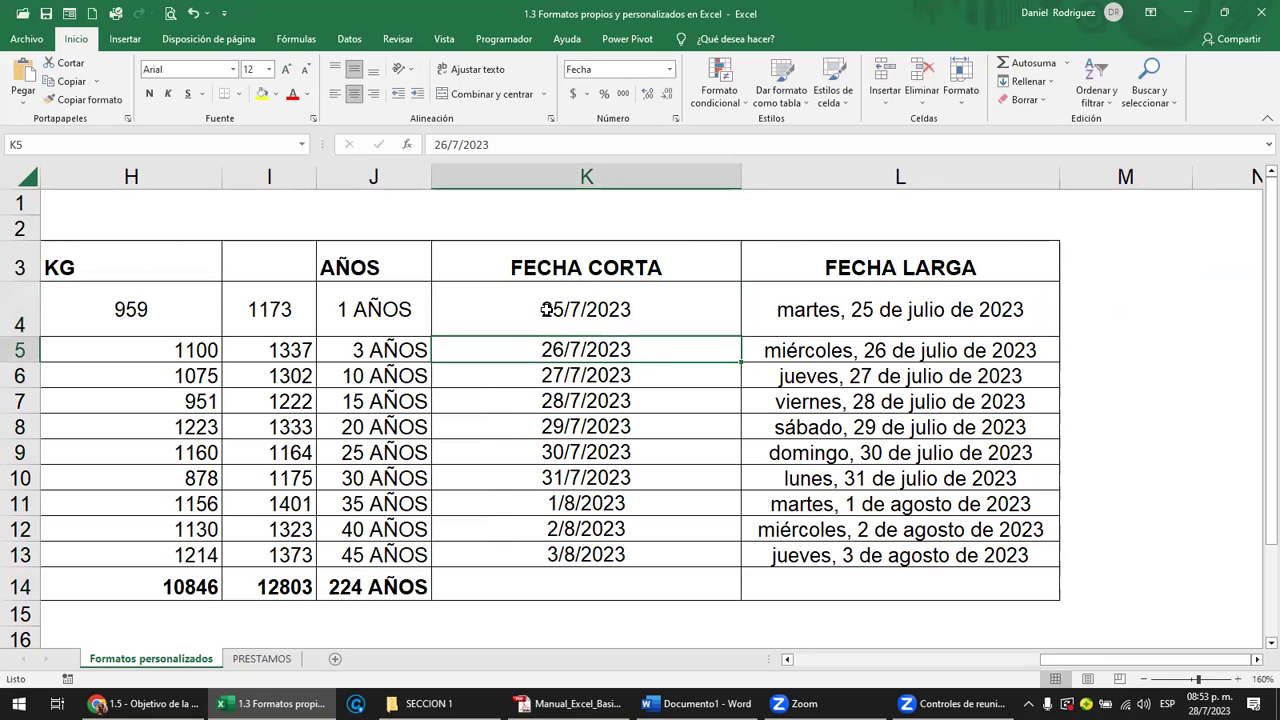
{"action": "left_click", "coordinate": [932, 172]}
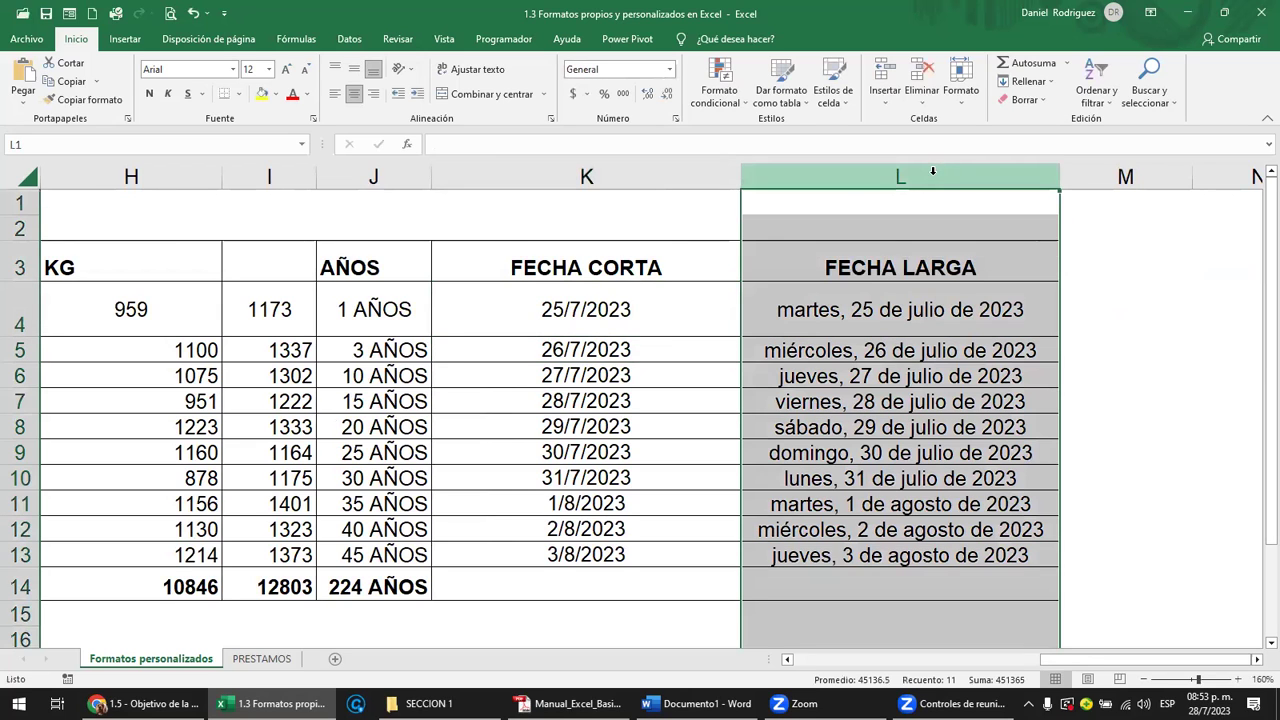
{"action": "left_click", "coordinate": [937, 311]}
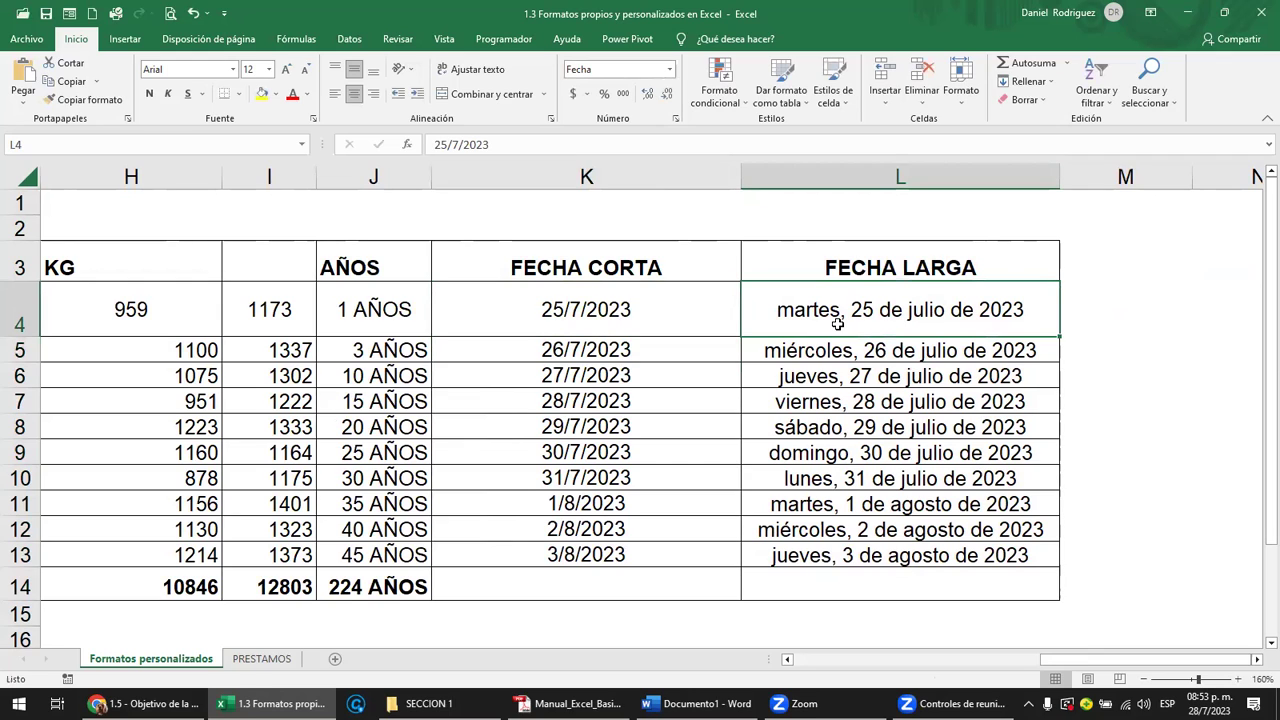
{"action": "double_click", "coordinate": [776, 311]}
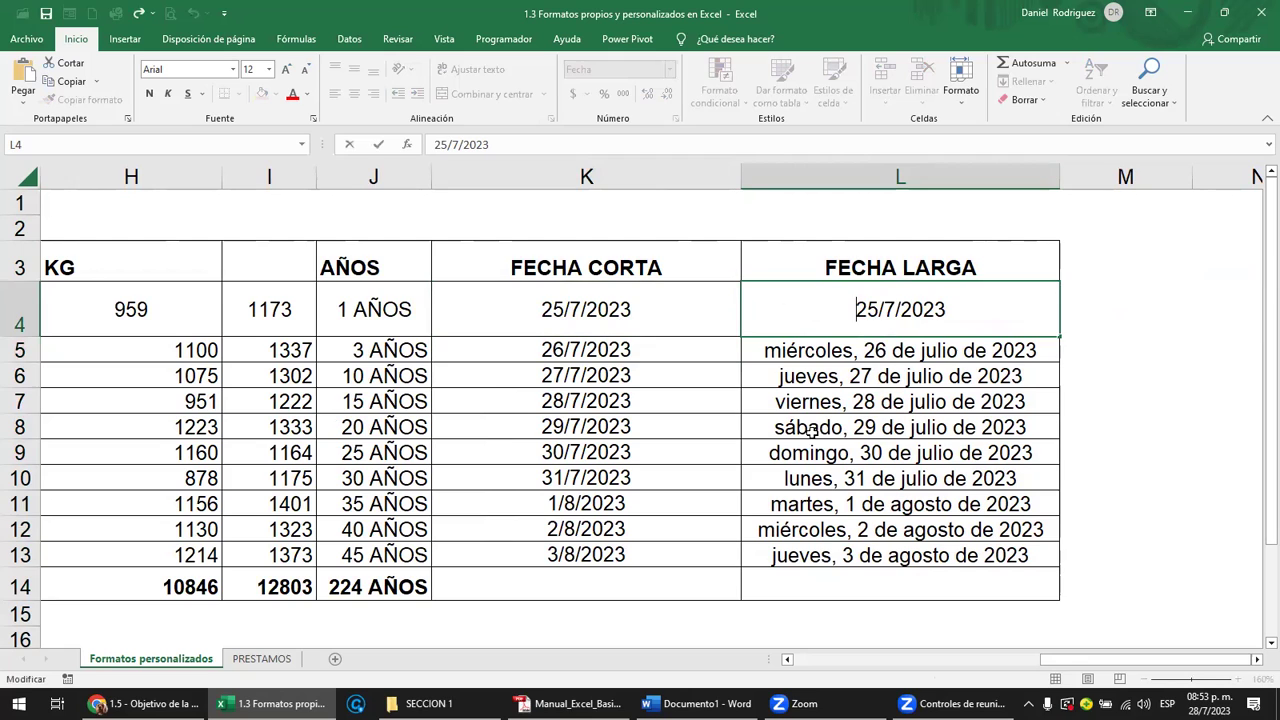
{"action": "left_click", "coordinate": [810, 428]}
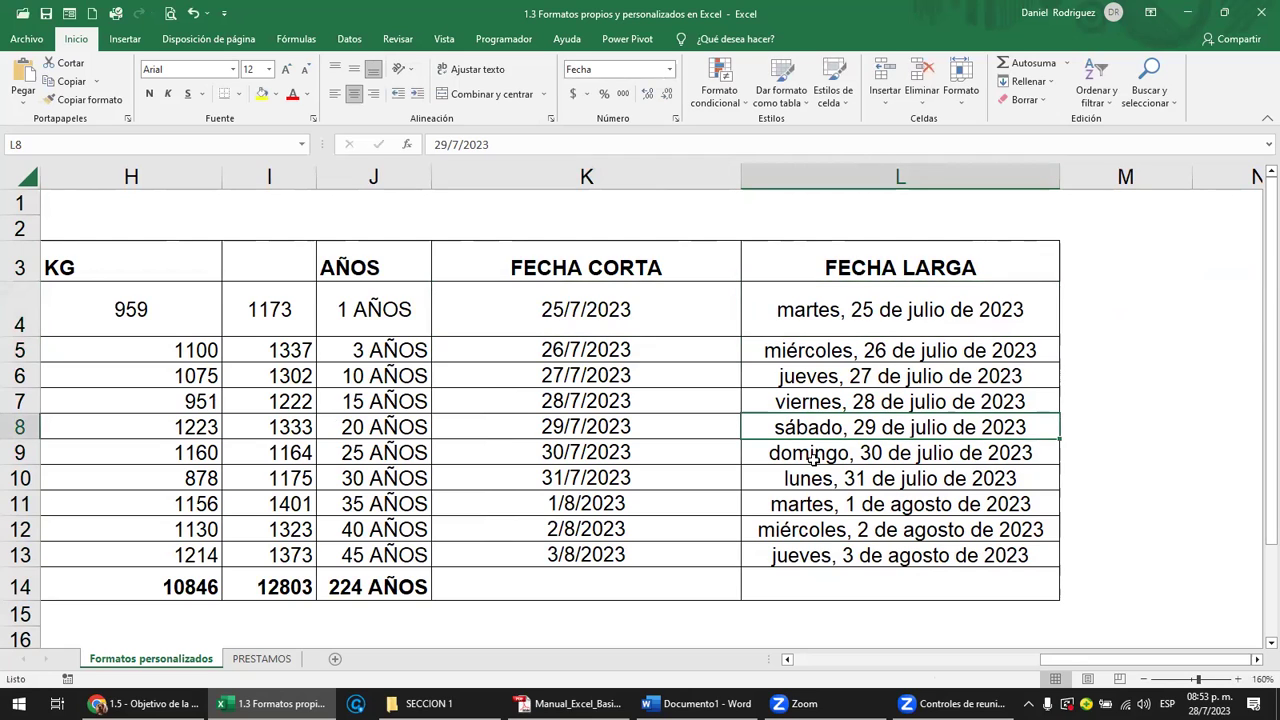
{"action": "left_click", "coordinate": [805, 303]}
{"action": "left_click", "coordinate": [889, 180]}
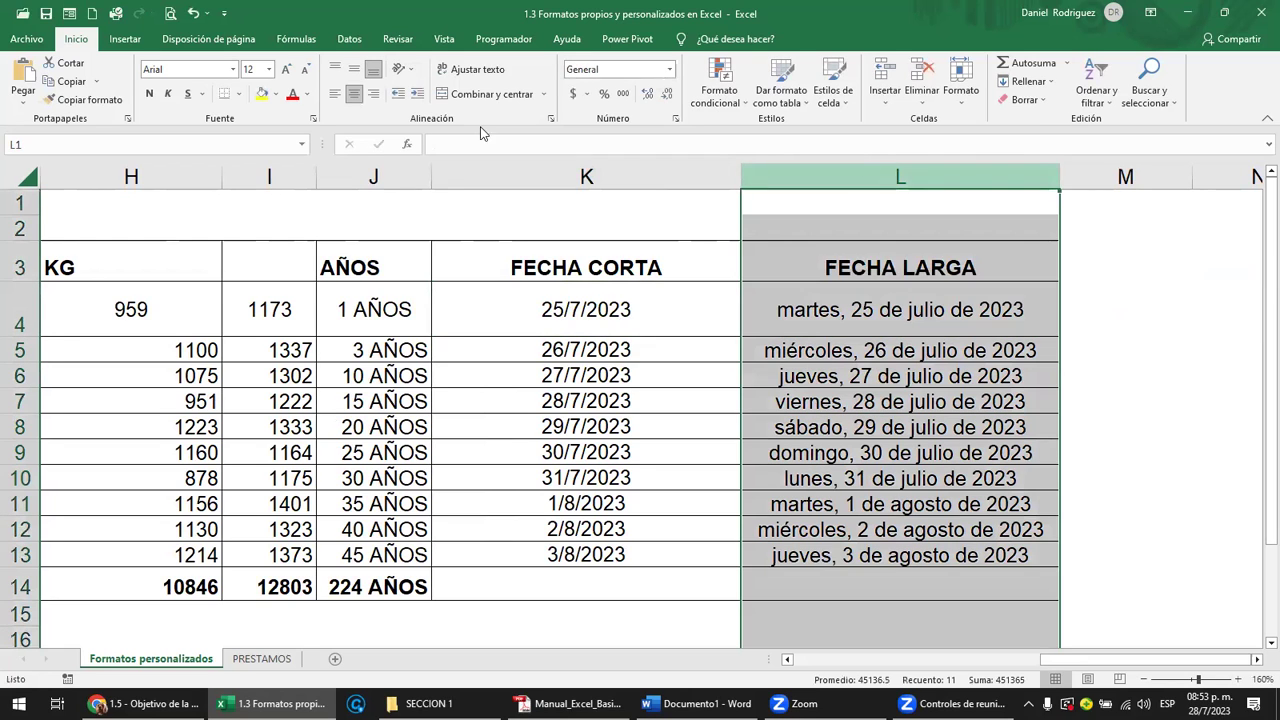
{"action": "left_click", "coordinate": [335, 93]}
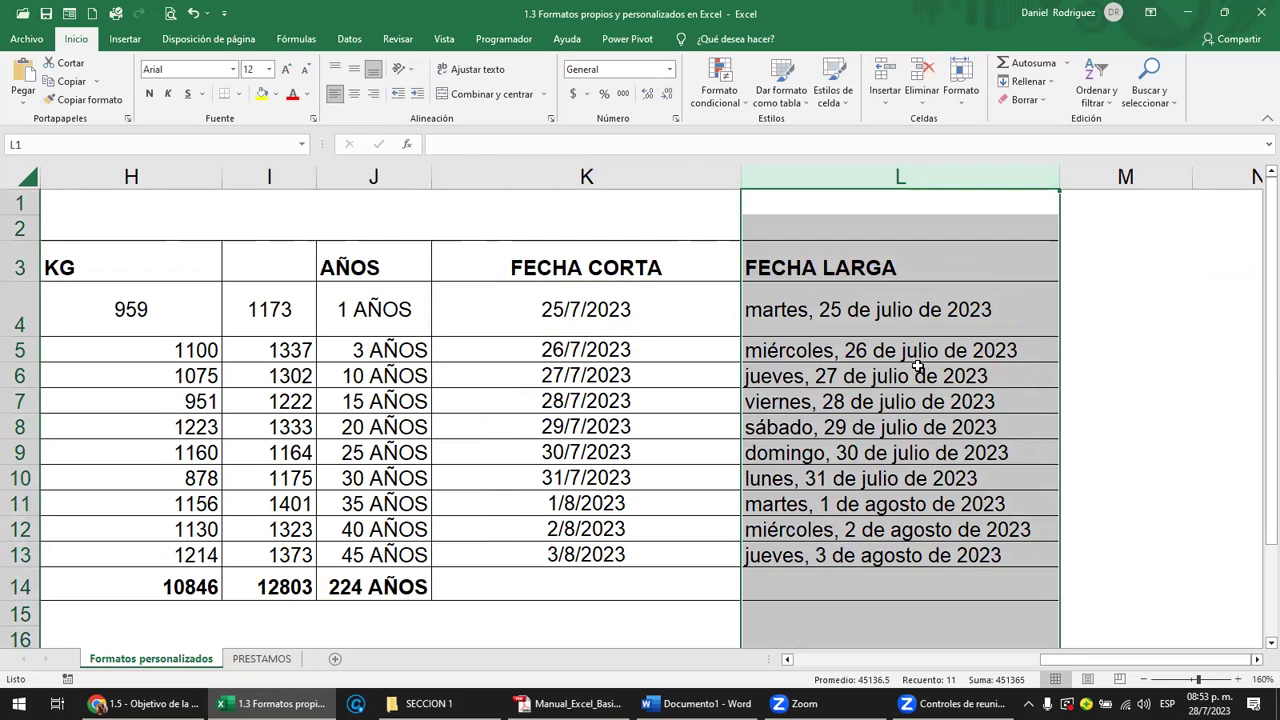
{"action": "left_click", "coordinate": [921, 369]}
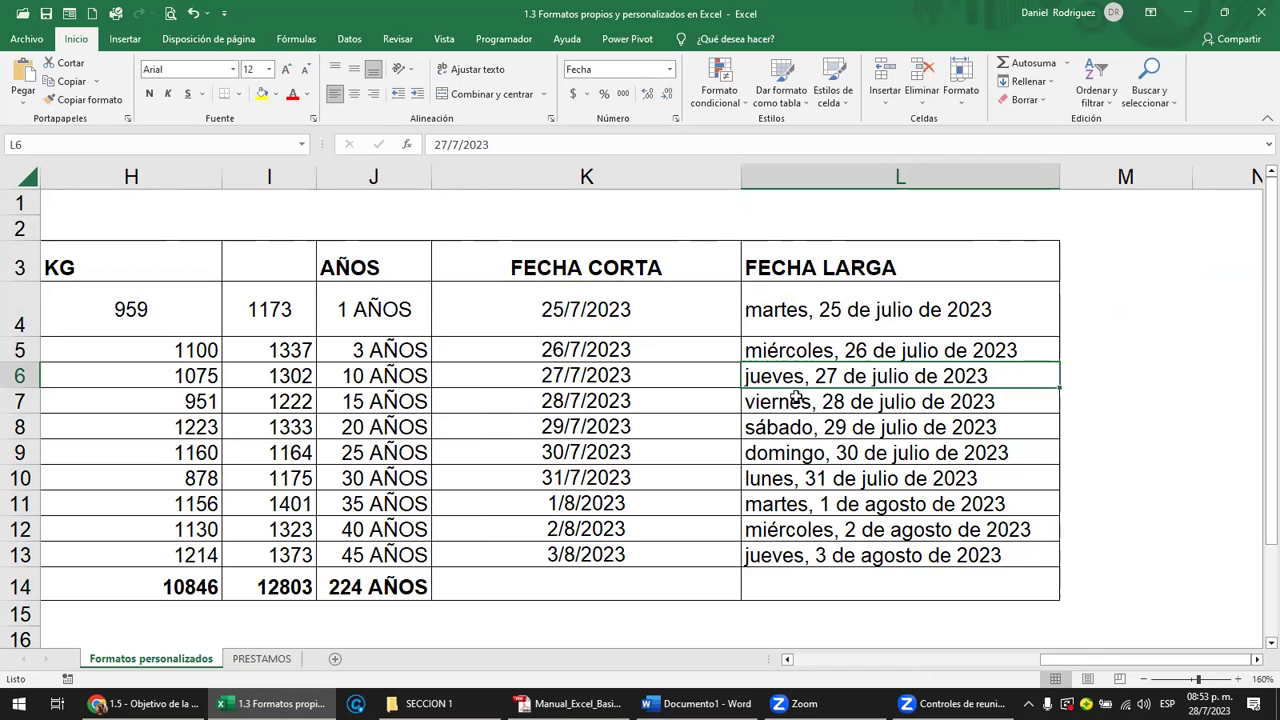
{"action": "left_click", "coordinate": [918, 176]}
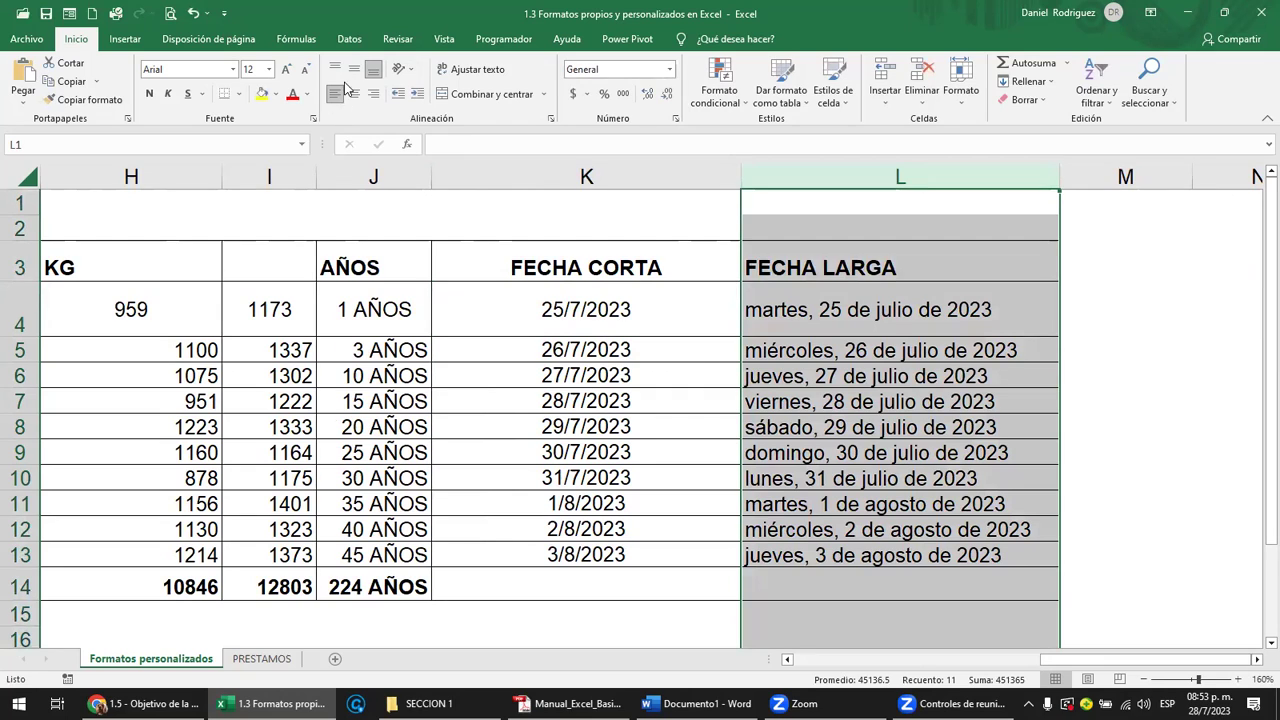
{"action": "left_click", "coordinate": [354, 93]}
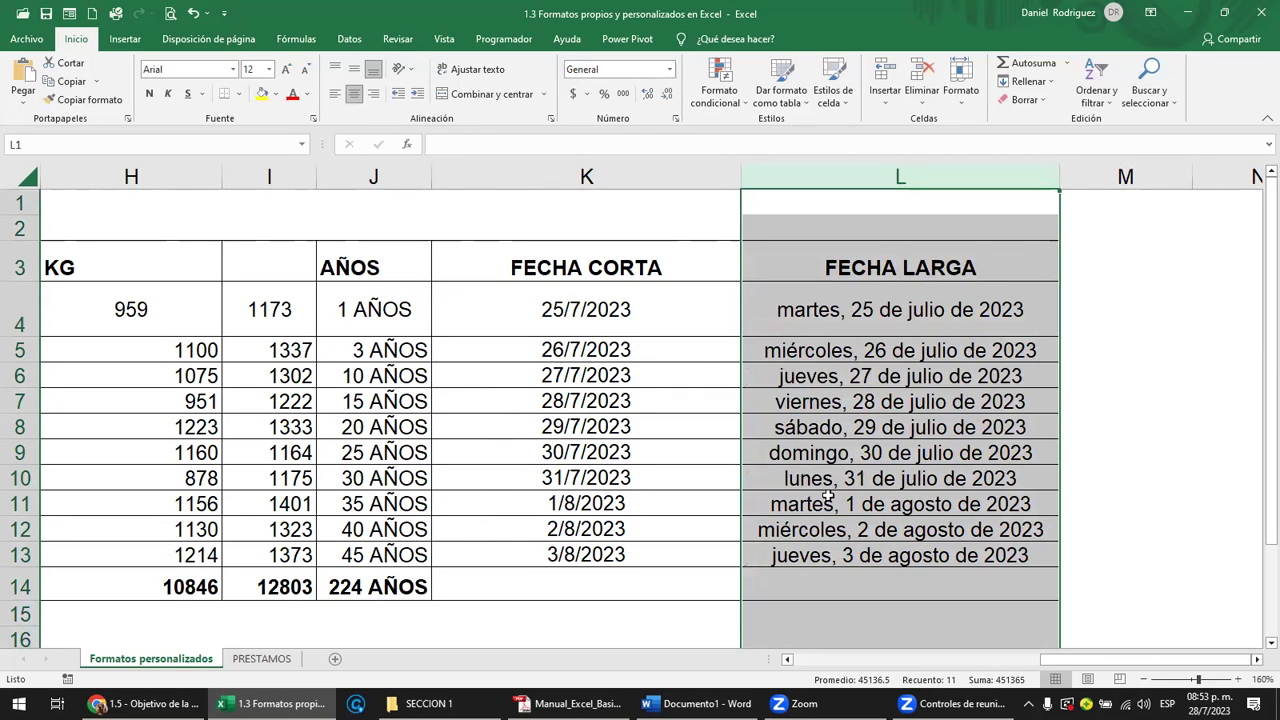
{"action": "left_click", "coordinate": [828, 497]}
{"action": "key", "text": "Left"}
{"action": "key", "text": "Left"}
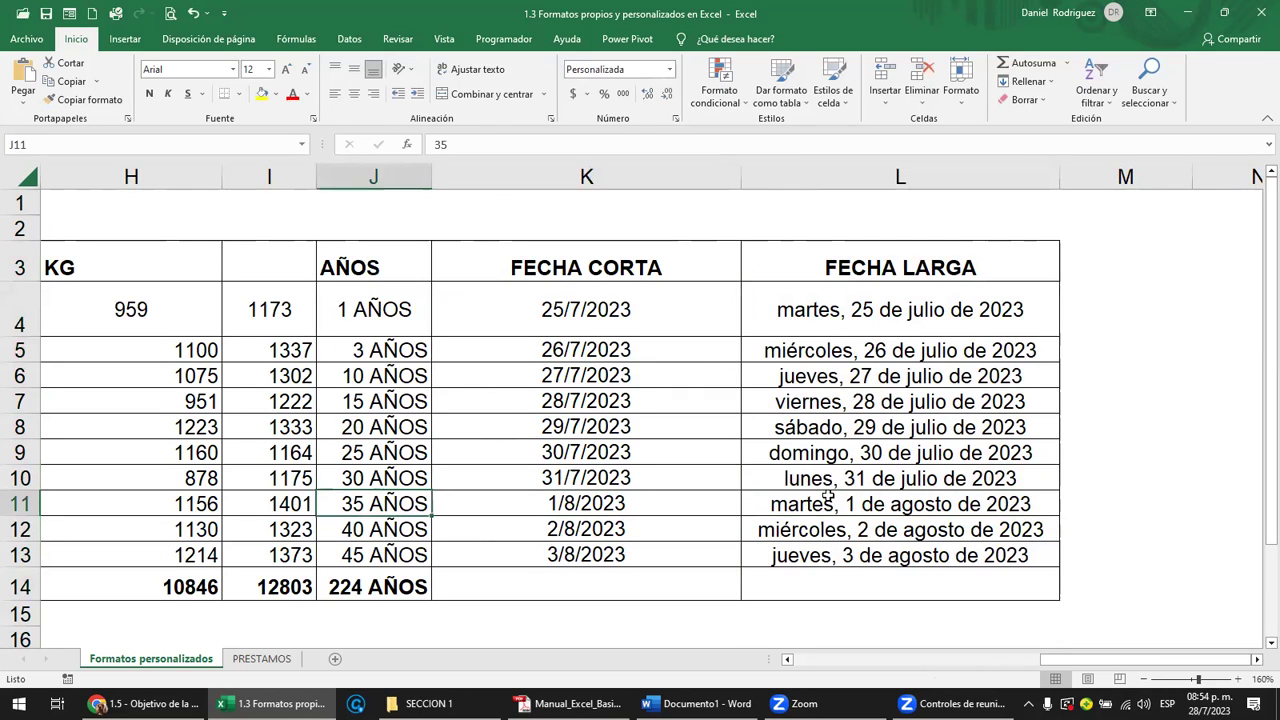
{"action": "key", "text": "Left"}
{"action": "key", "text": "Left"}
{"action": "key", "text": "Left"}
{"action": "key", "text": "Left"}
{"action": "key", "text": "Left"}
{"action": "key", "text": "Left"}
{"action": "key", "text": "Left"}
{"action": "key", "text": "Left"}
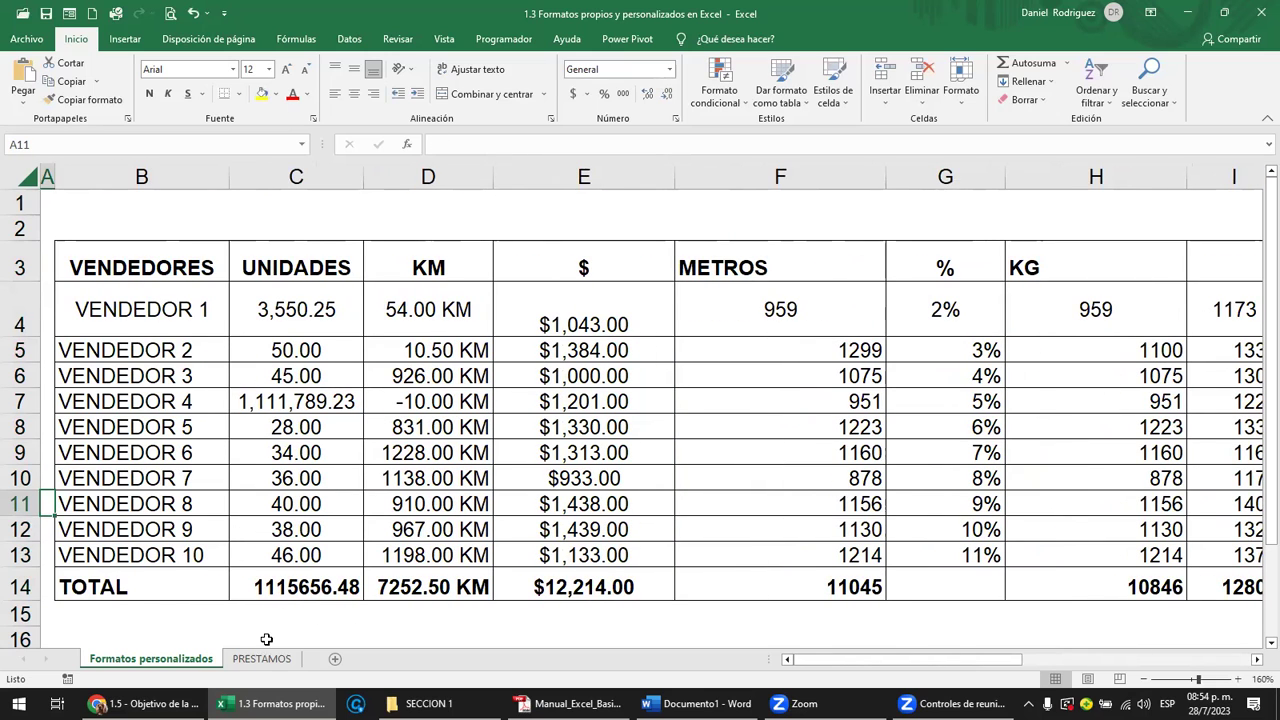
Step: Switch to the PRESTAMOS sheet and look over its data
{"action": "left_click", "coordinate": [264, 659]}
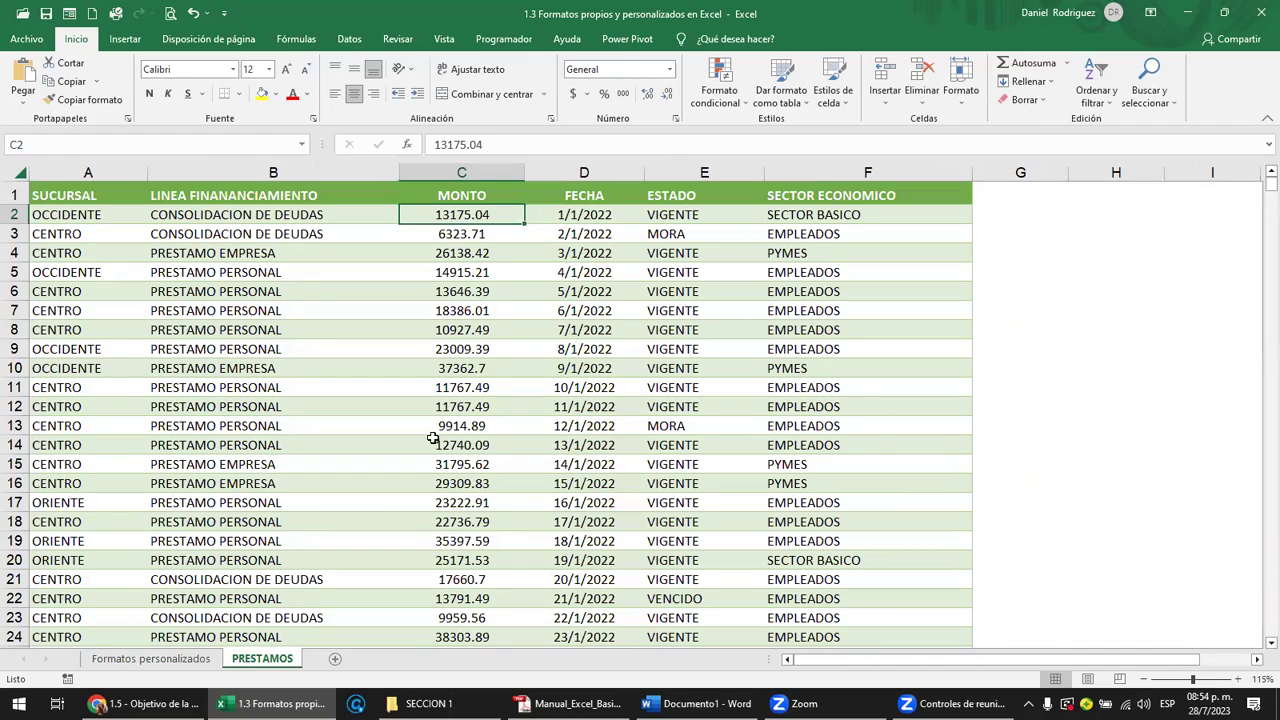
{"action": "scroll", "coordinate": [493, 366], "scroll_direction": "up", "scroll_amount": 1, "text": "ctrl"}
{"action": "scroll", "coordinate": [503, 452], "scroll_direction": "down", "scroll_amount": 2}
{"action": "scroll", "coordinate": [503, 455], "scroll_direction": "down", "scroll_amount": 9}
{"action": "scroll", "coordinate": [503, 455], "scroll_direction": "up", "scroll_amount": 4}
{"action": "scroll", "coordinate": [503, 455], "scroll_direction": "up", "scroll_amount": 7}
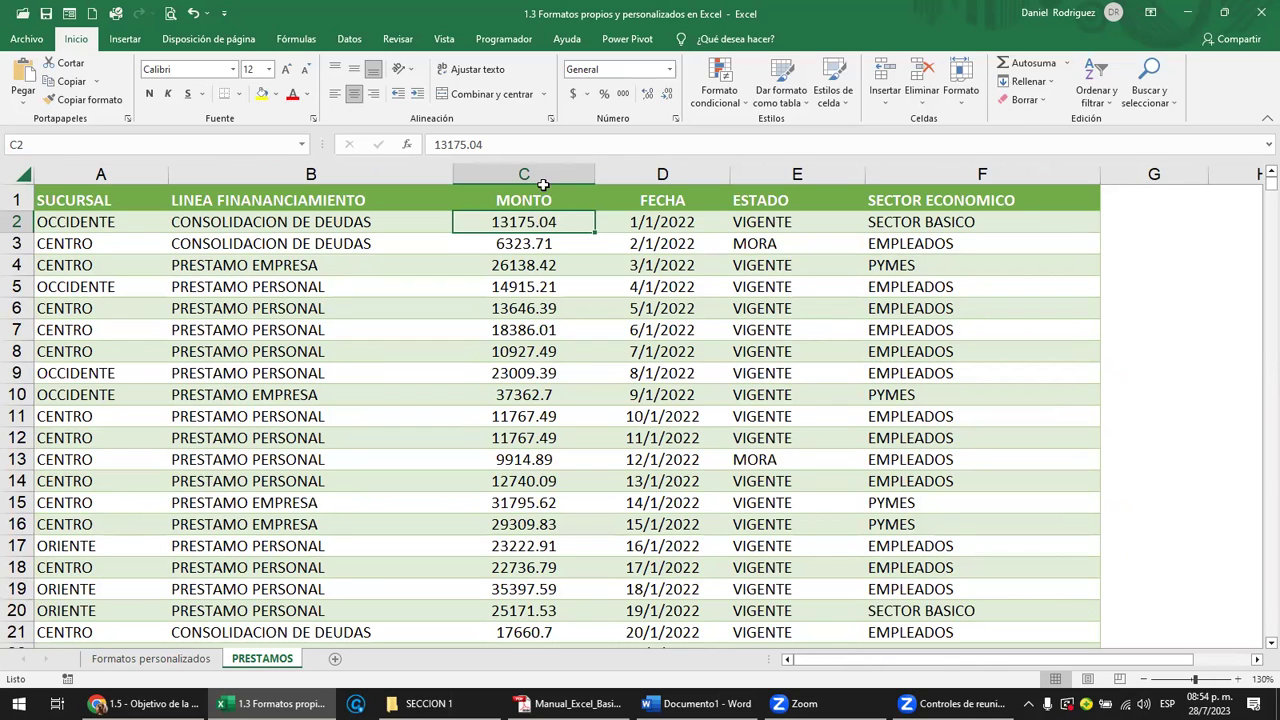
Step: Format the MONTO column C as Moneda, then as Contabilidad, e.g. $ 13,175.04
{"action": "left_click", "coordinate": [508, 240]}
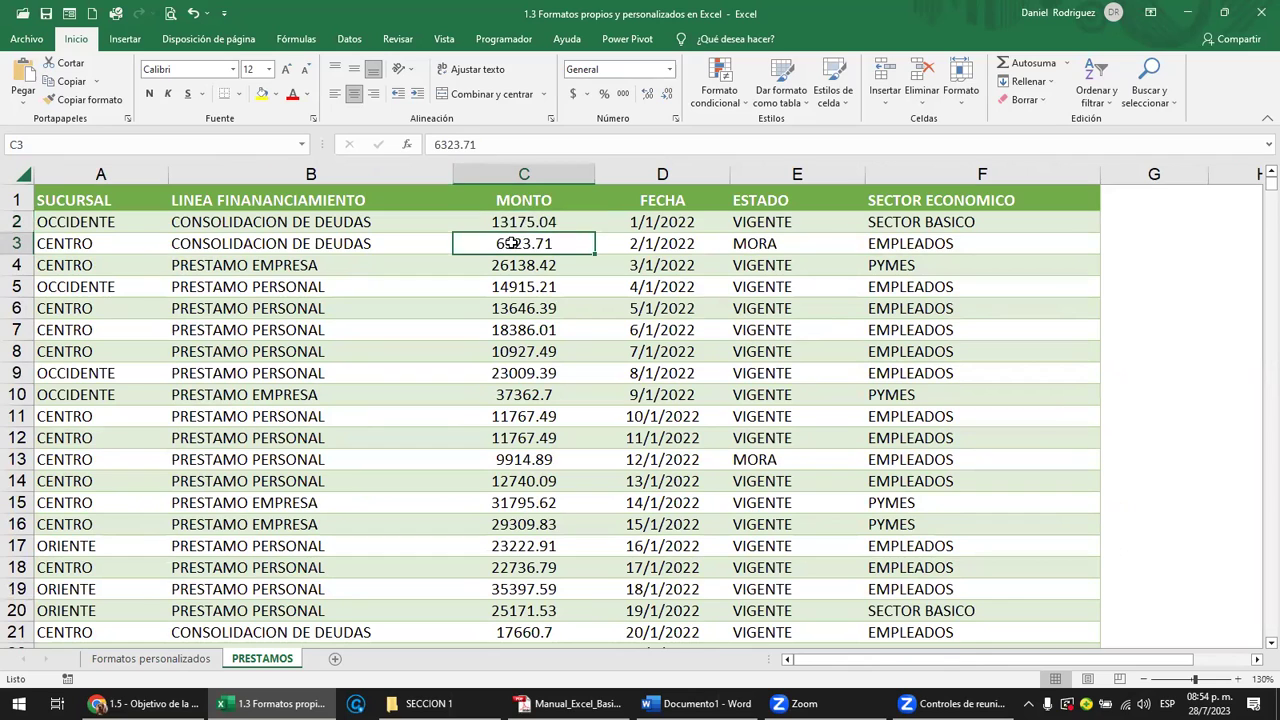
{"action": "left_click", "coordinate": [524, 172]}
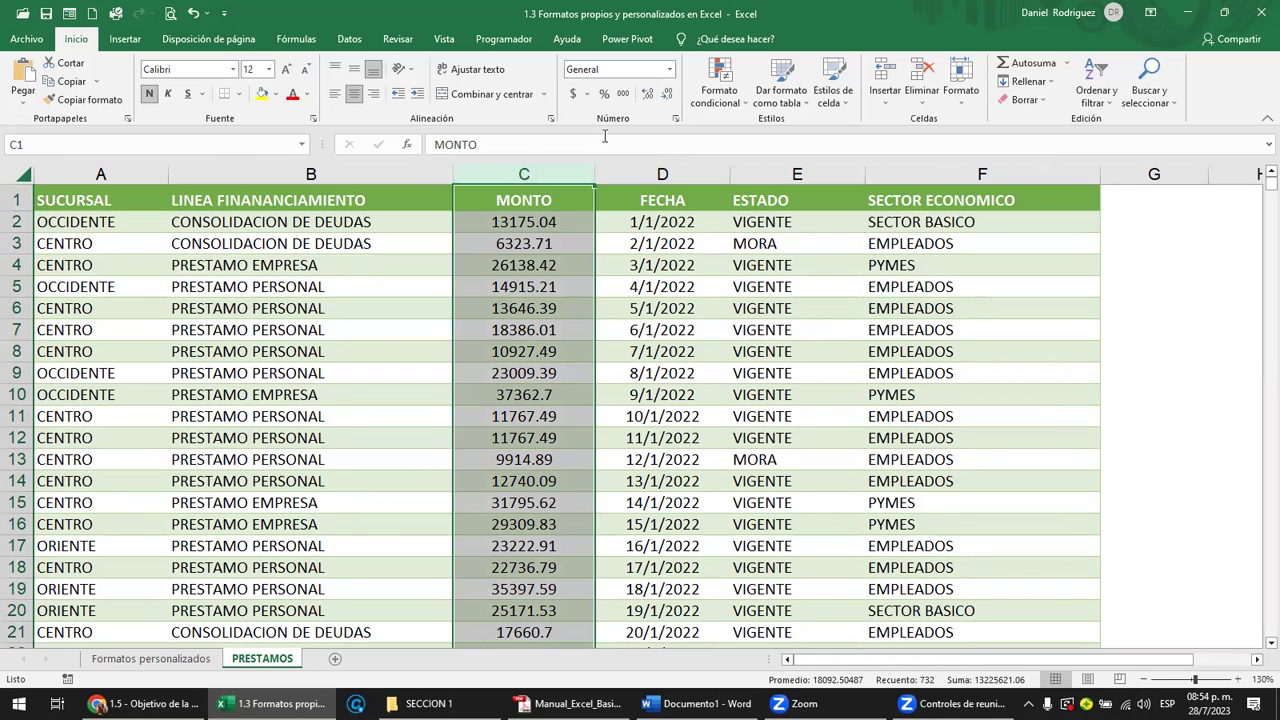
{"action": "left_click", "coordinate": [672, 70]}
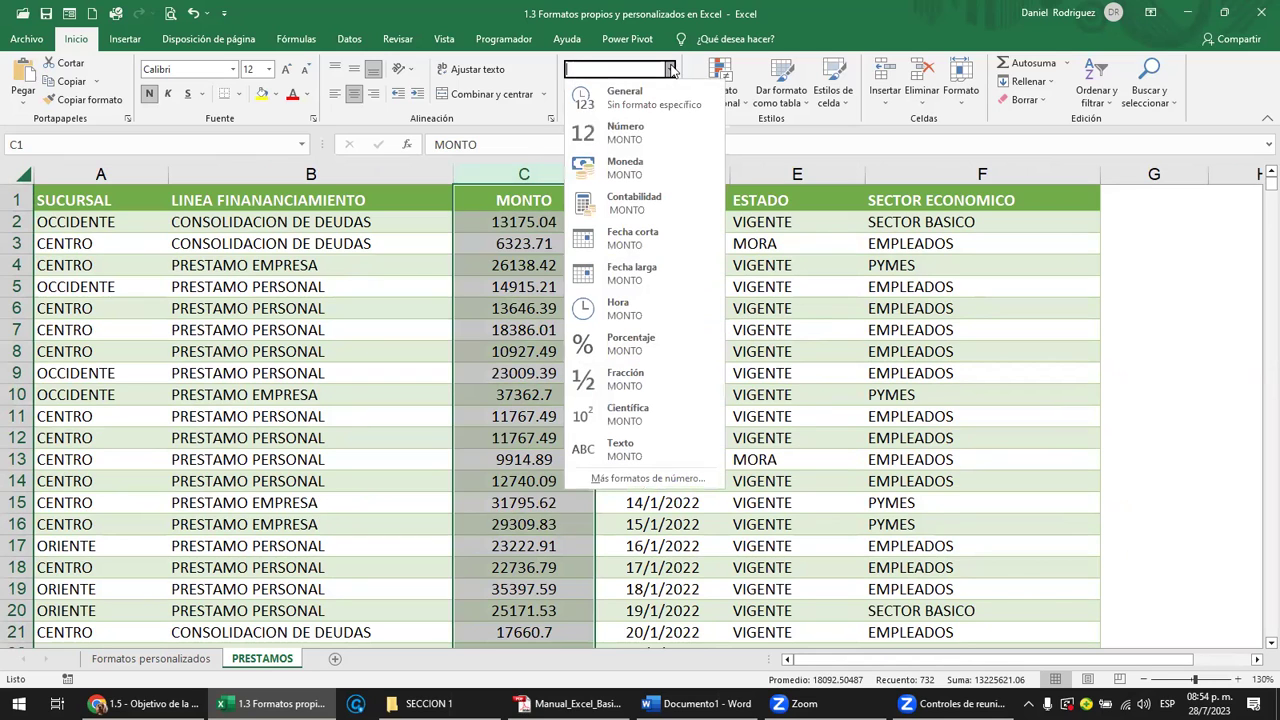
{"action": "left_click", "coordinate": [633, 166]}
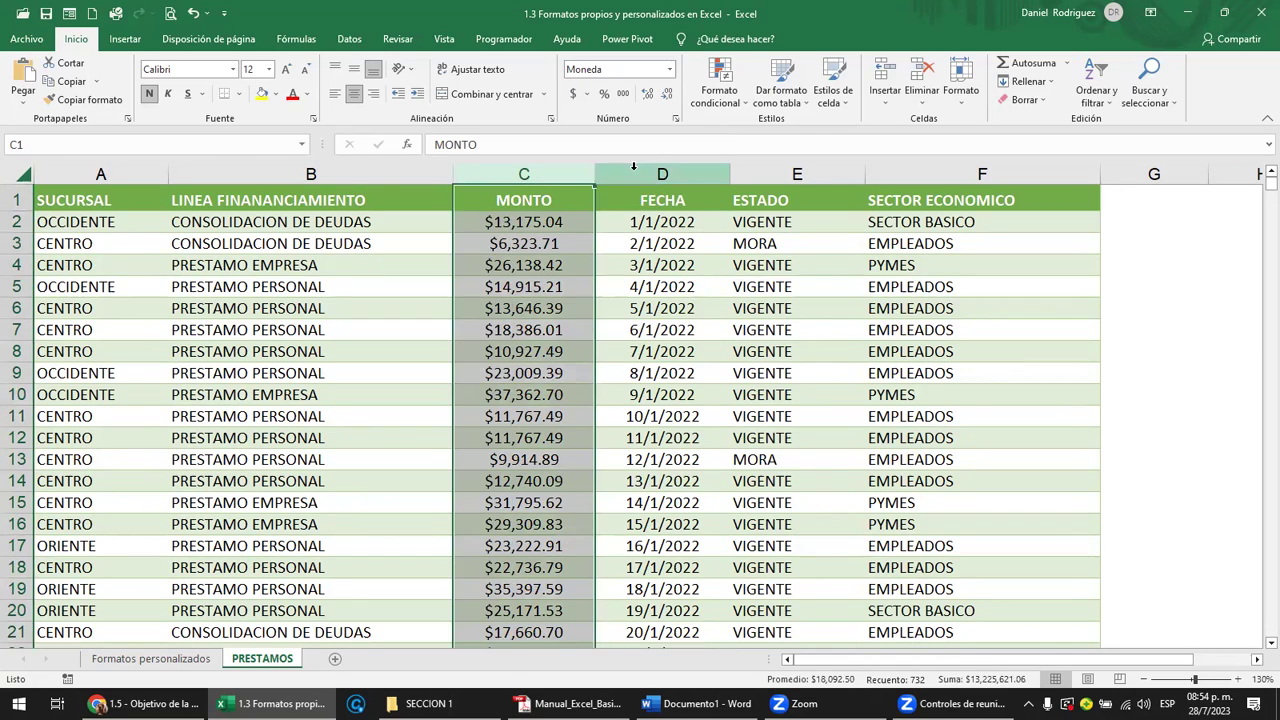
{"action": "left_click", "coordinate": [670, 69]}
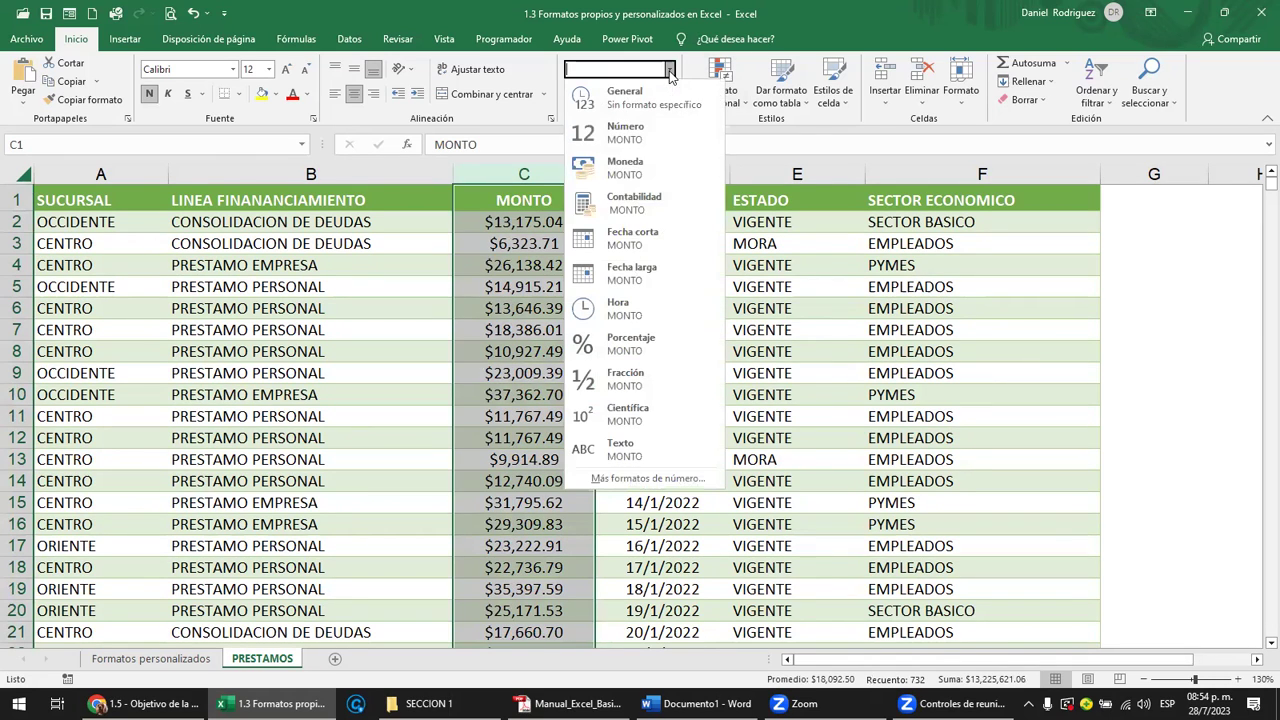
{"action": "left_click", "coordinate": [649, 205]}
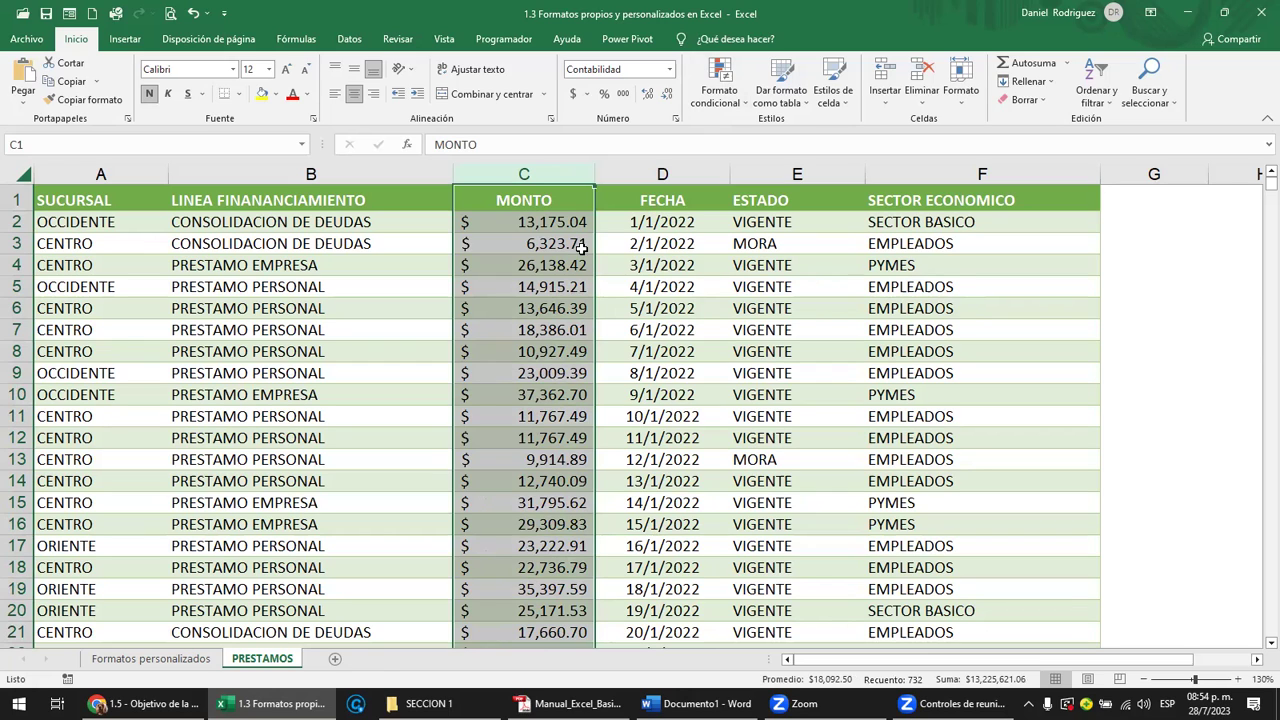
{"action": "left_click", "coordinate": [676, 226]}
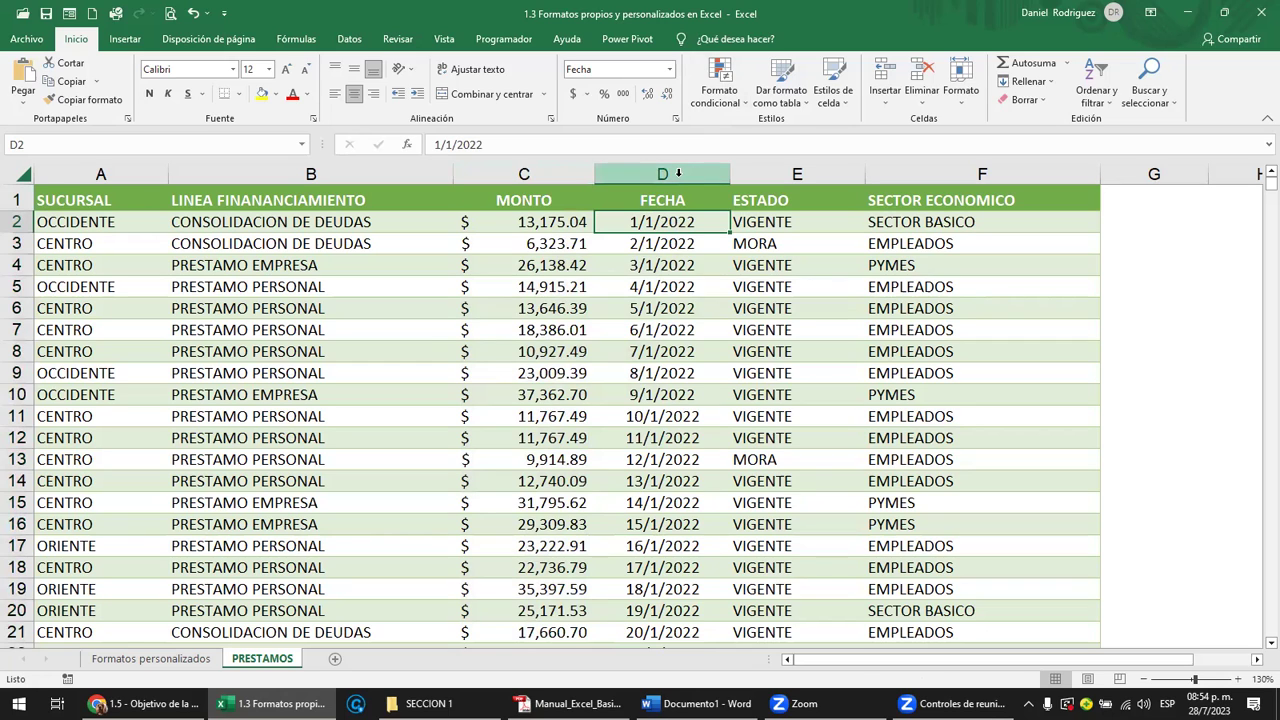
{"action": "left_click", "coordinate": [678, 173]}
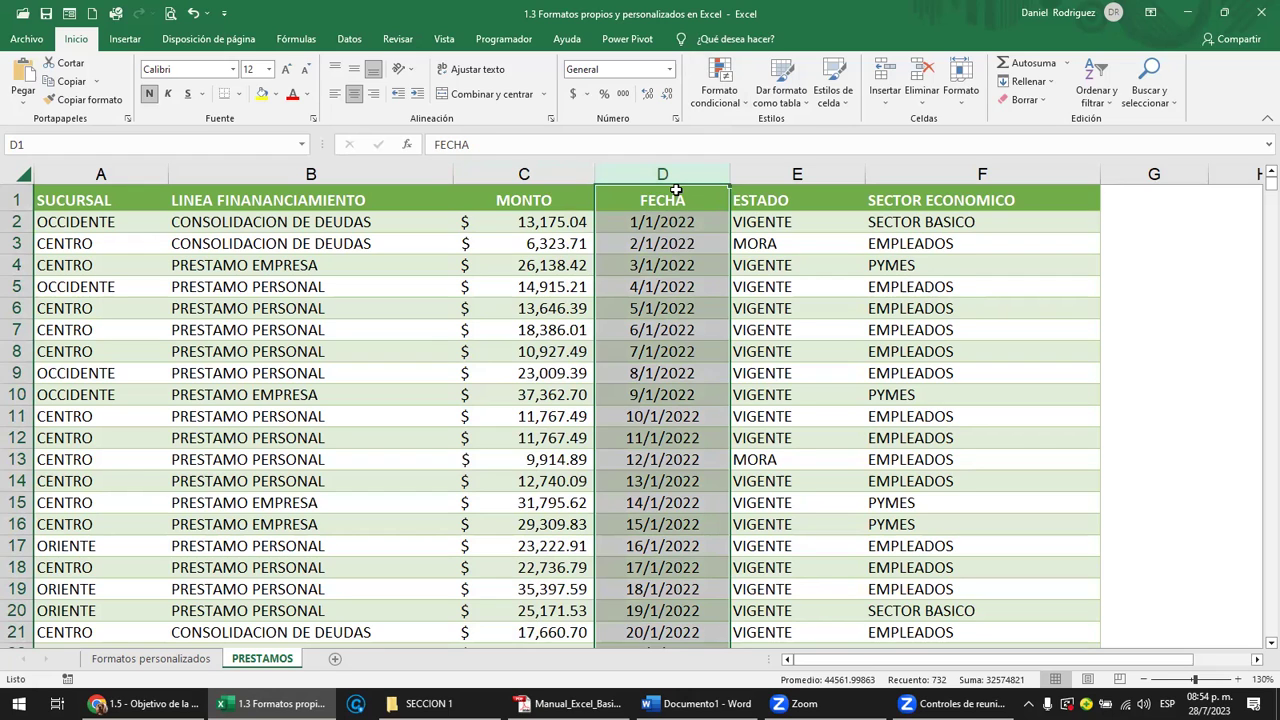
{"action": "left_click", "coordinate": [672, 224]}
{"action": "key", "text": "shift+Down"}
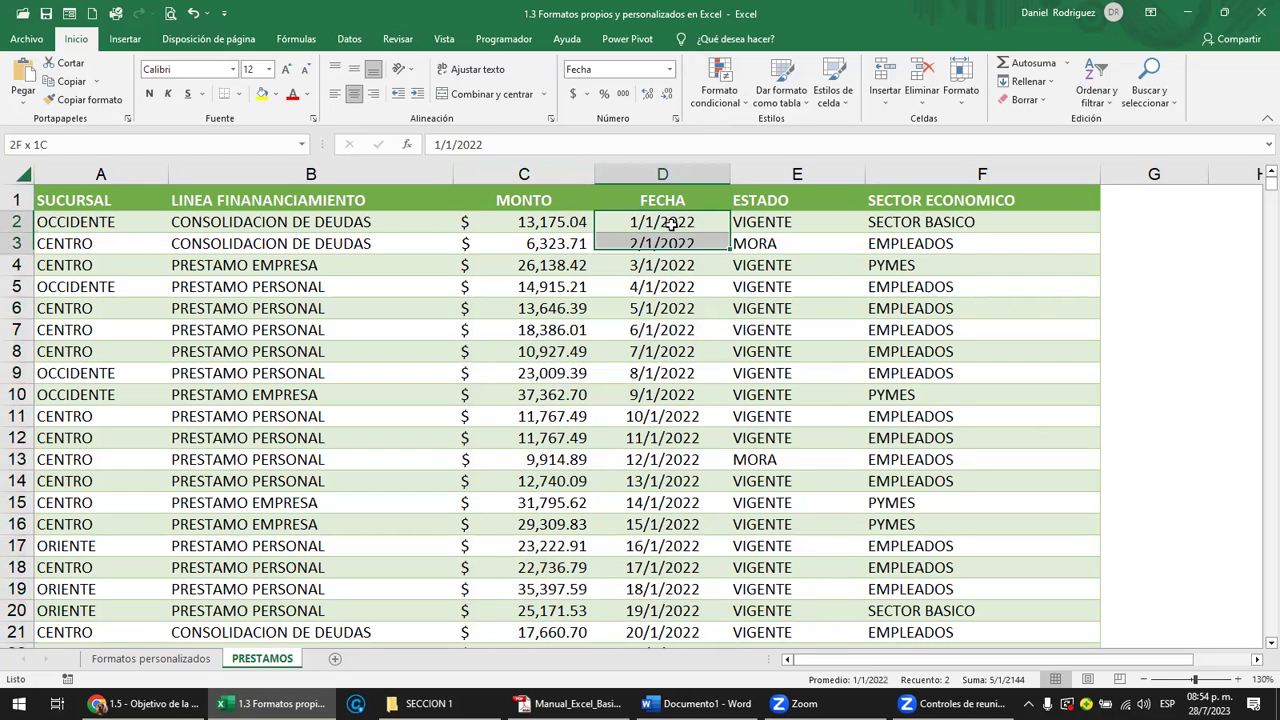
{"action": "key", "text": "ctrl+q"}
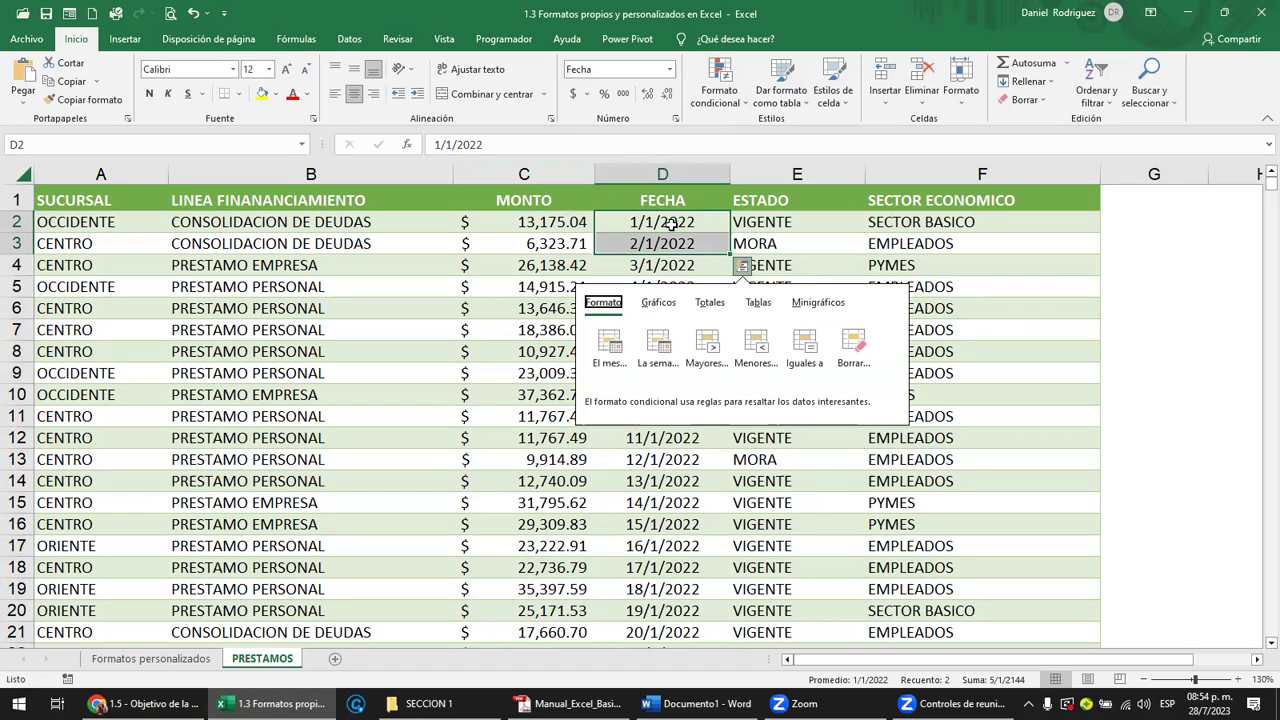
{"action": "left_click", "coordinate": [652, 224]}
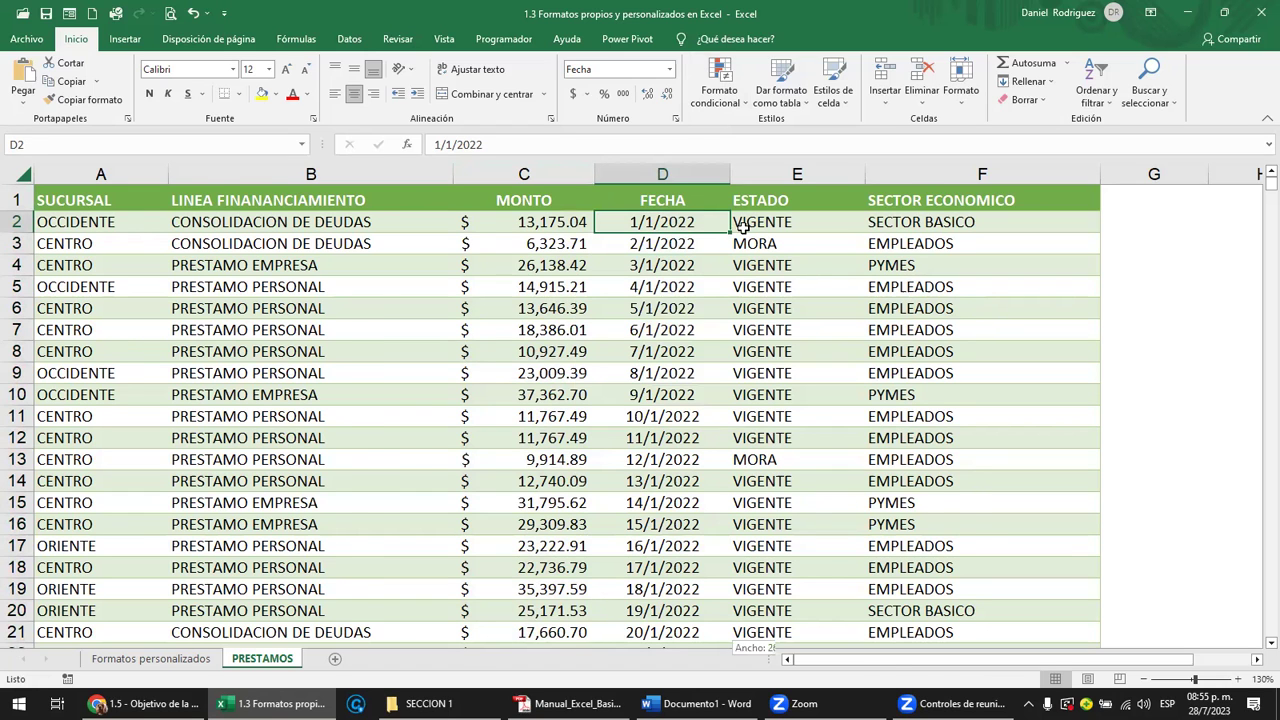
{"action": "double_click", "coordinate": [732, 231]}
{"action": "scroll", "coordinate": [643, 595], "scroll_direction": "down", "scroll_amount": 1}
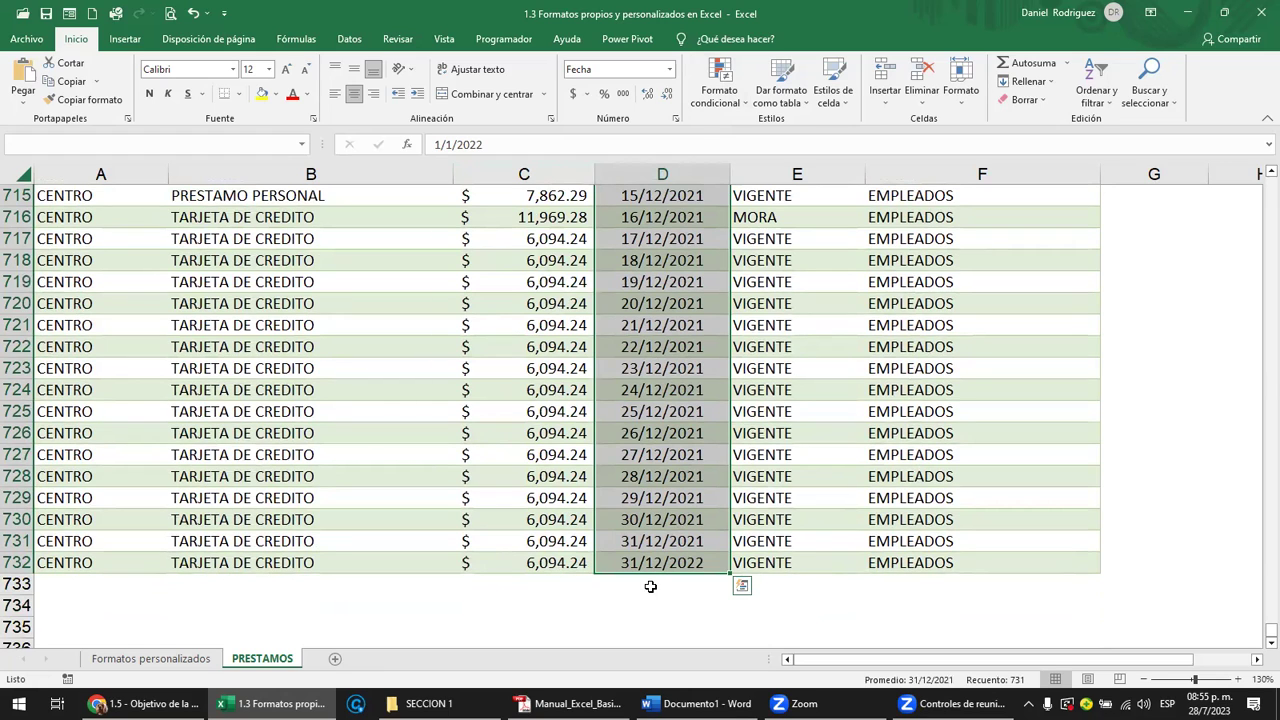
{"action": "left_click_drag", "start_coordinate": [650, 587], "coordinate": [646, 628]}
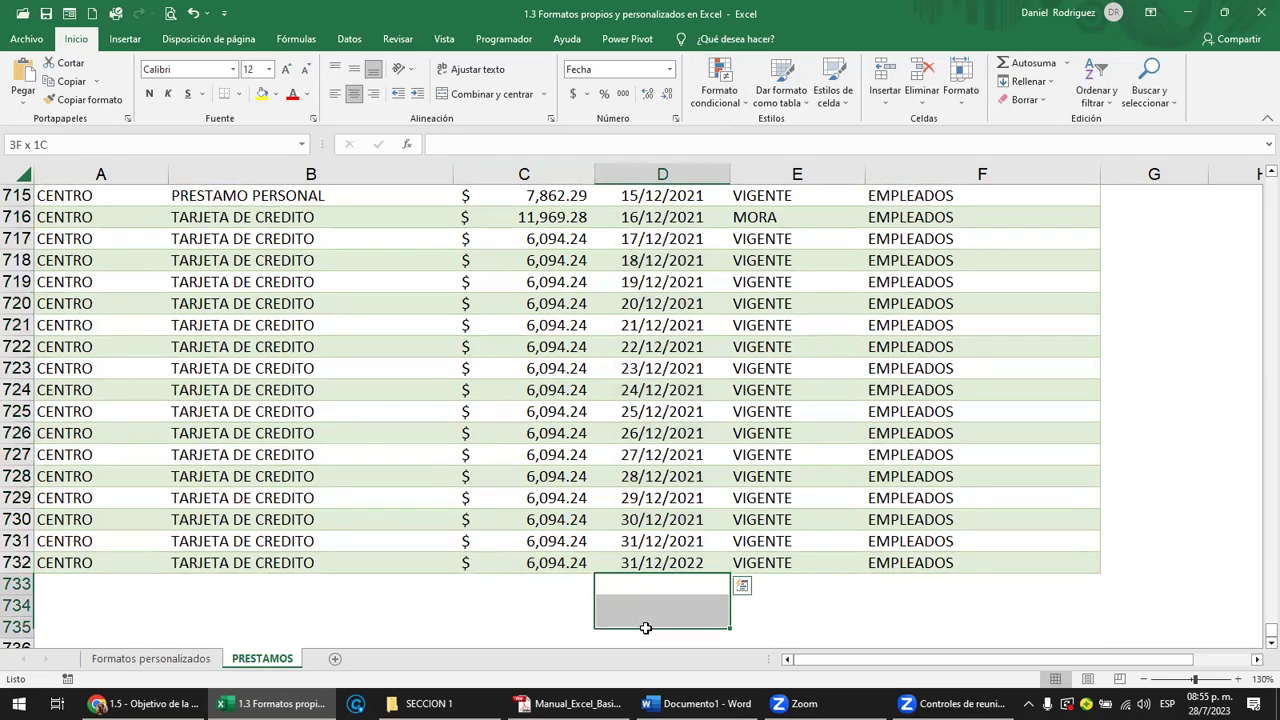
{"action": "left_click", "coordinate": [662, 565]}
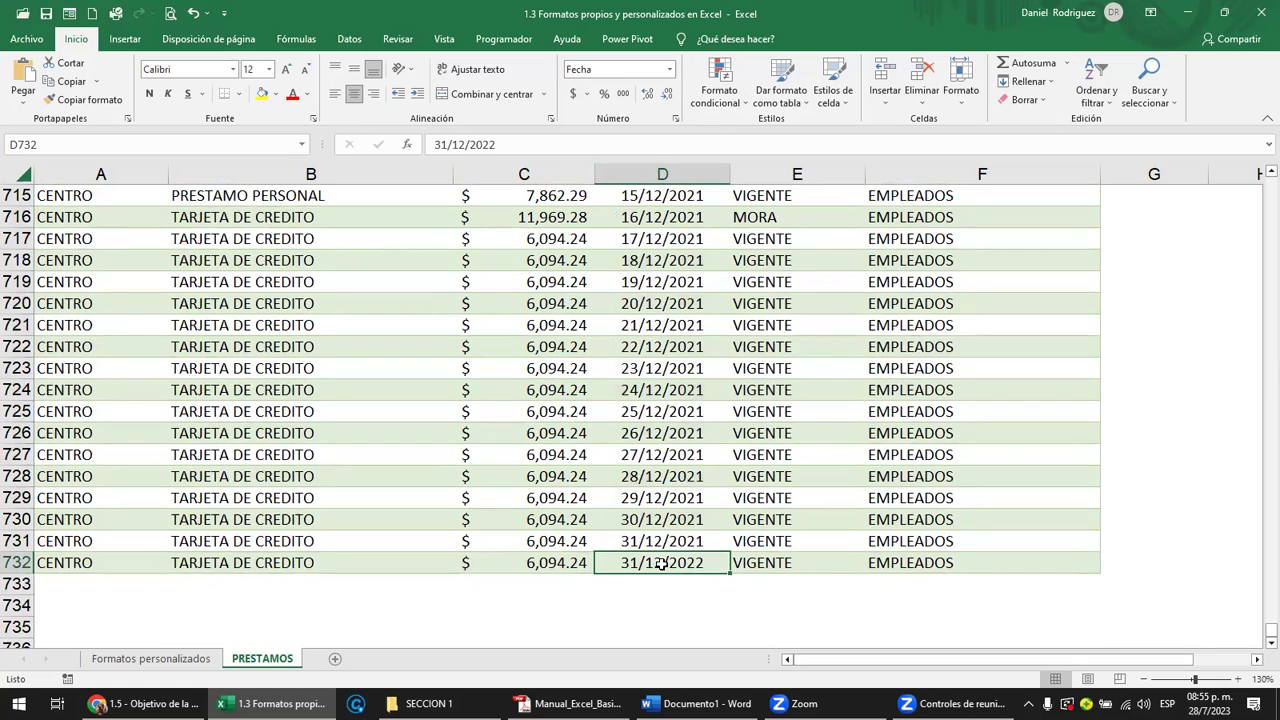
{"action": "key", "text": "ctrl+shift+Up"}
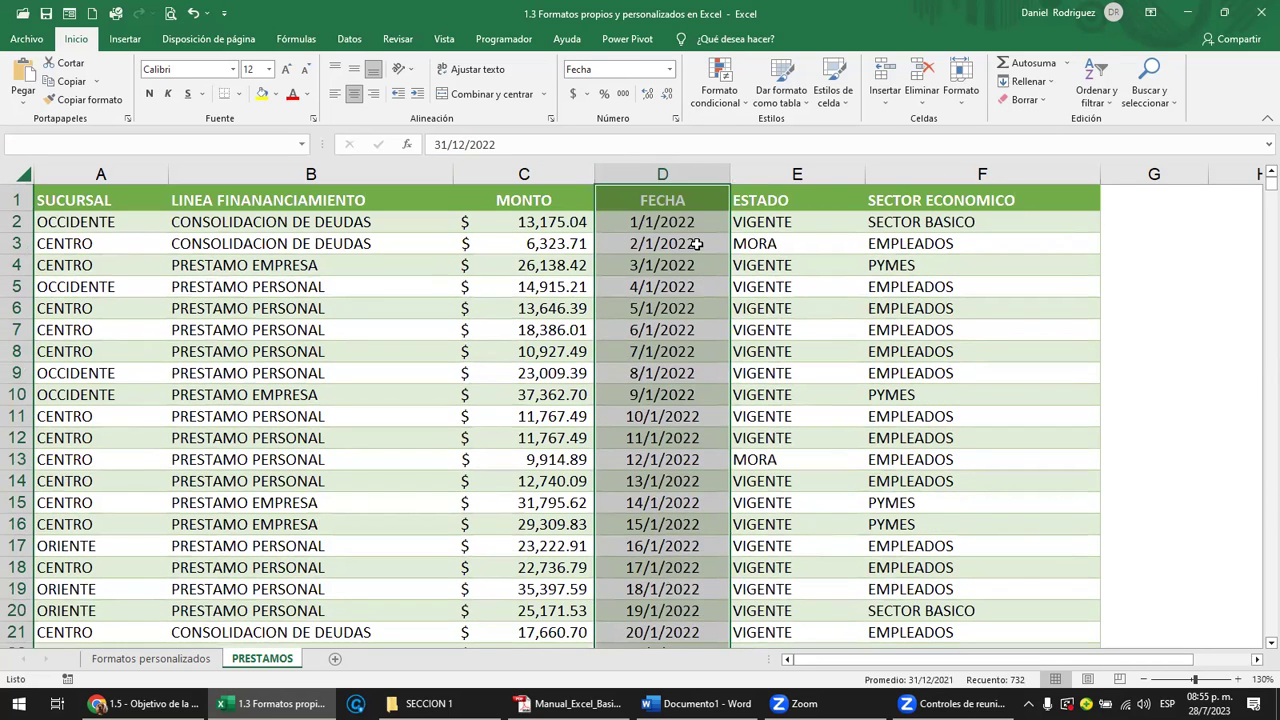
{"action": "left_click", "coordinate": [697, 244]}
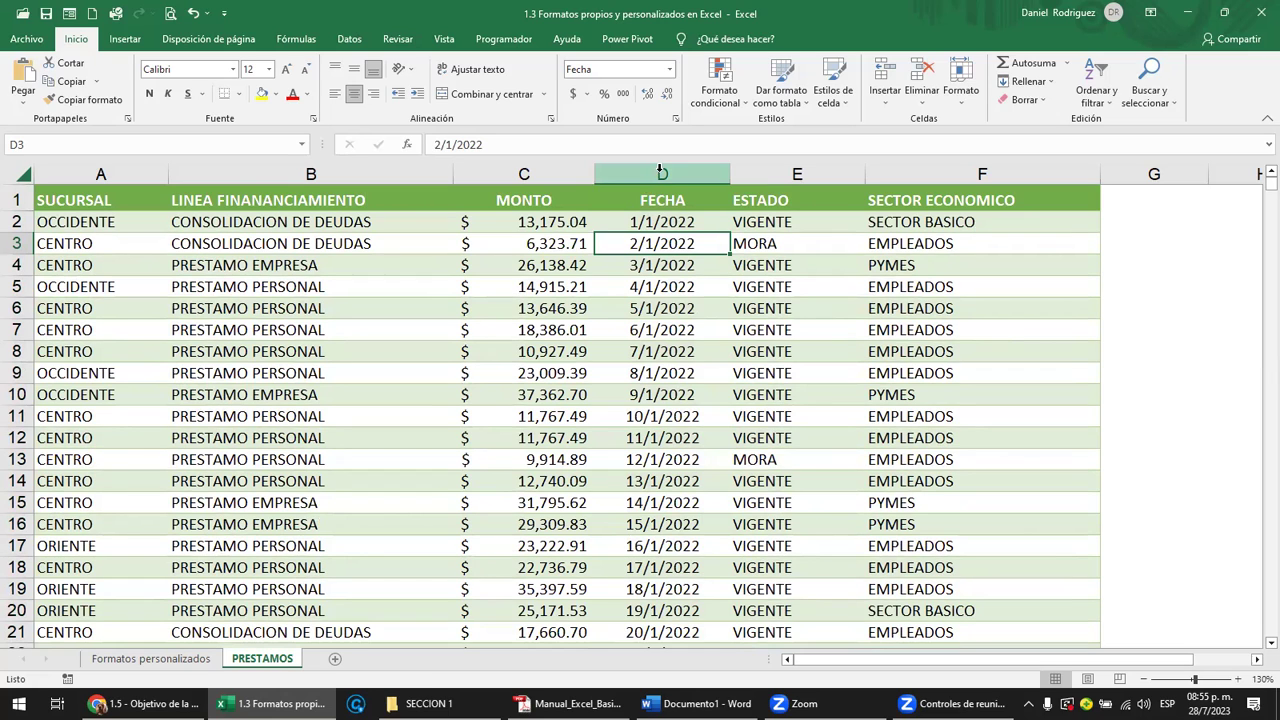
{"action": "left_click", "coordinate": [660, 172]}
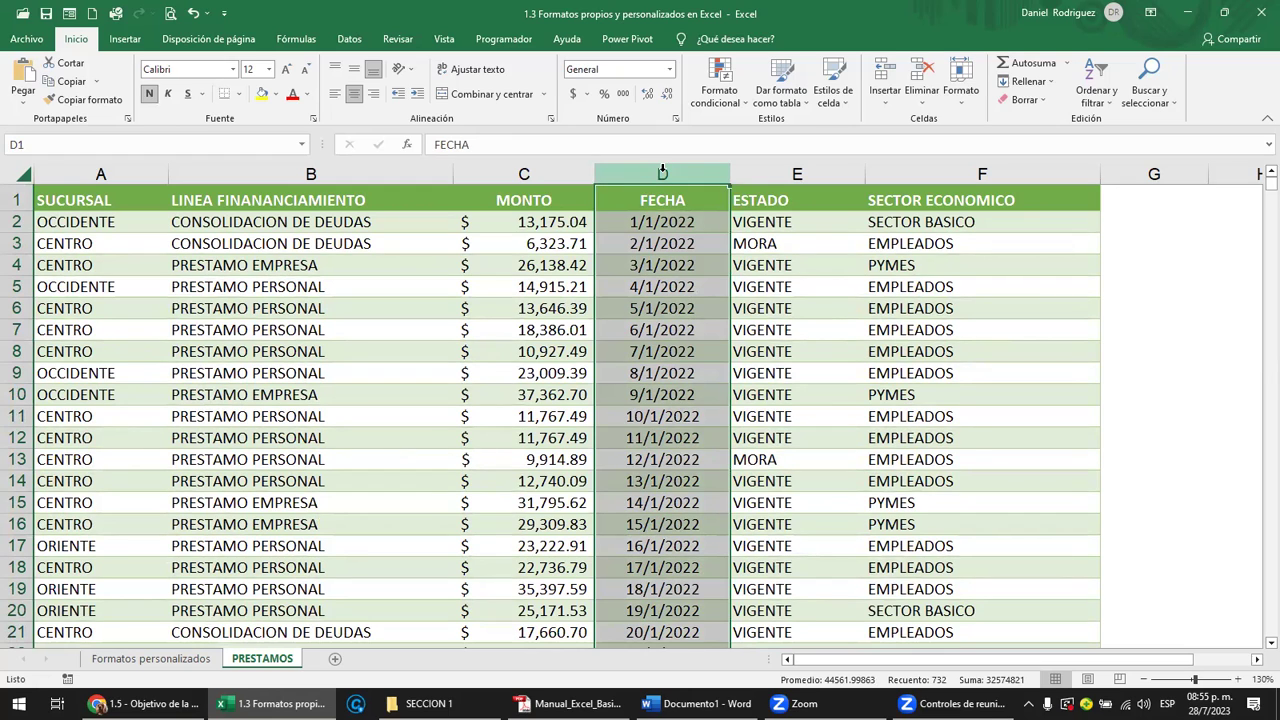
Step: Apply Fecha larga to column D and autofit its width to the long dates
{"action": "left_click", "coordinate": [670, 70]}
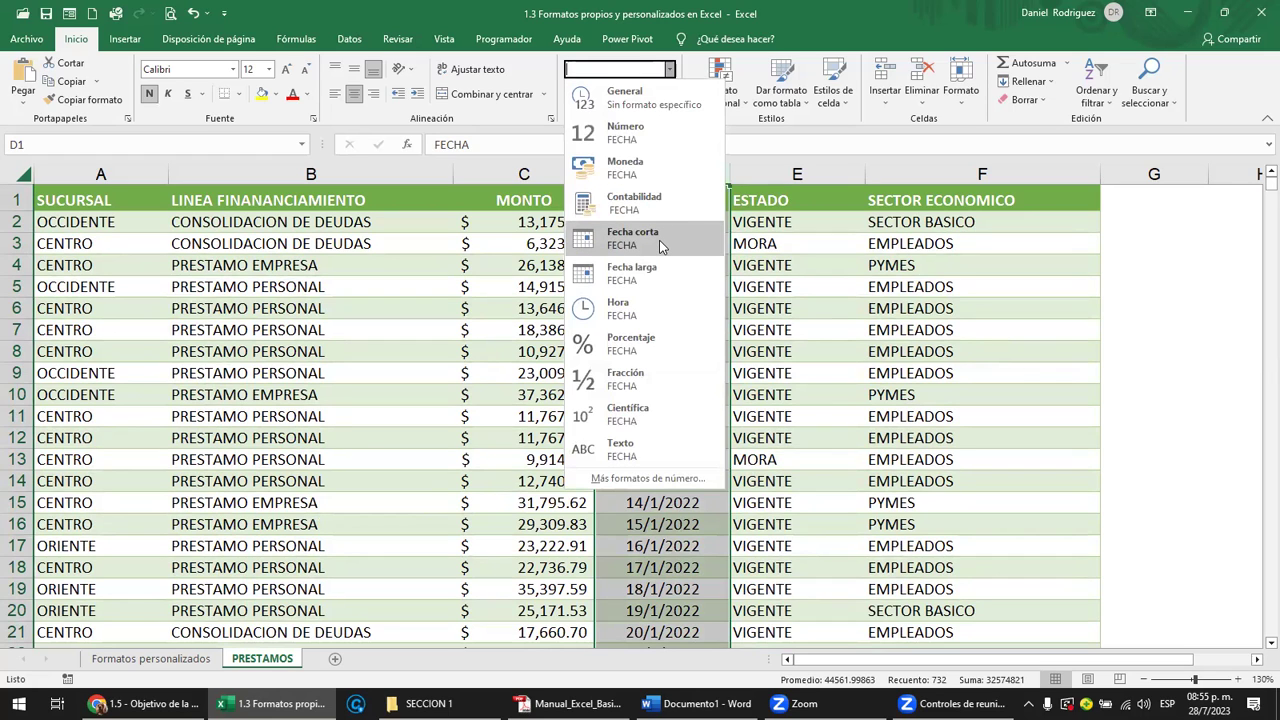
{"action": "left_click", "coordinate": [652, 279]}
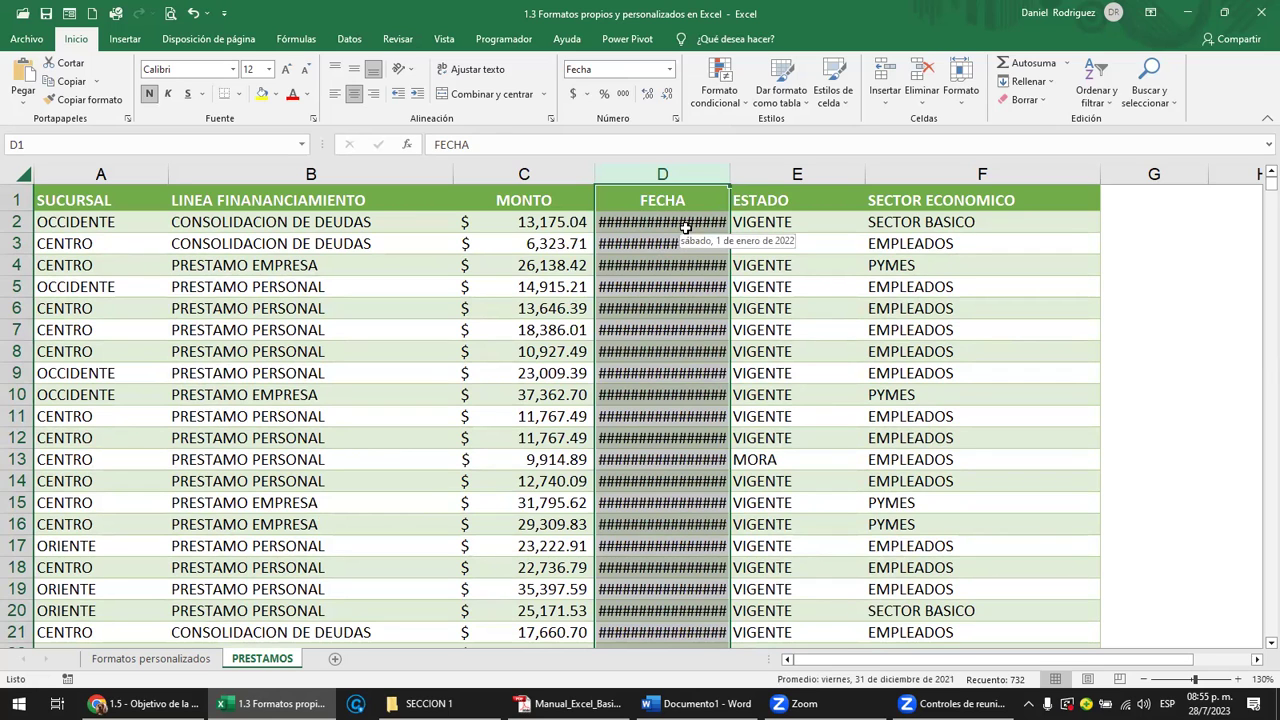
{"action": "double_click", "coordinate": [730, 174]}
{"action": "left_click", "coordinate": [748, 243]}
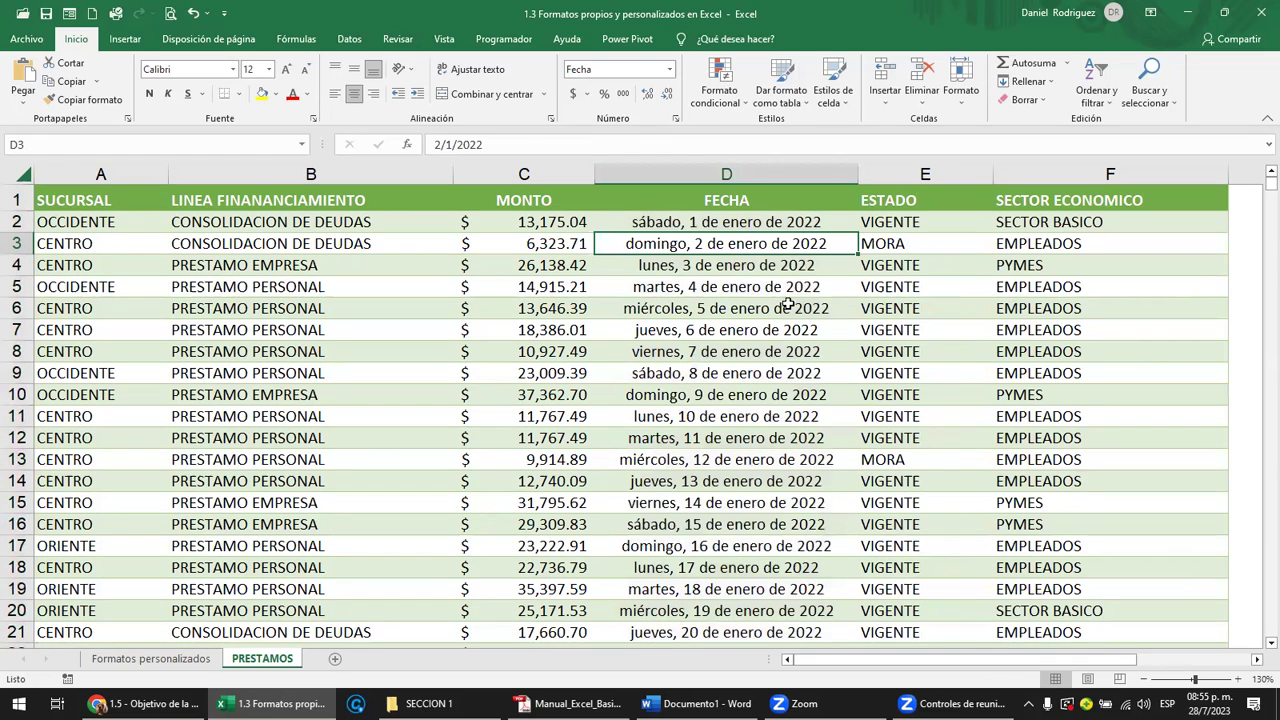
Step: Switch column D to Fecha corta and back to Fecha larga, checking the dates
{"action": "left_click", "coordinate": [755, 172]}
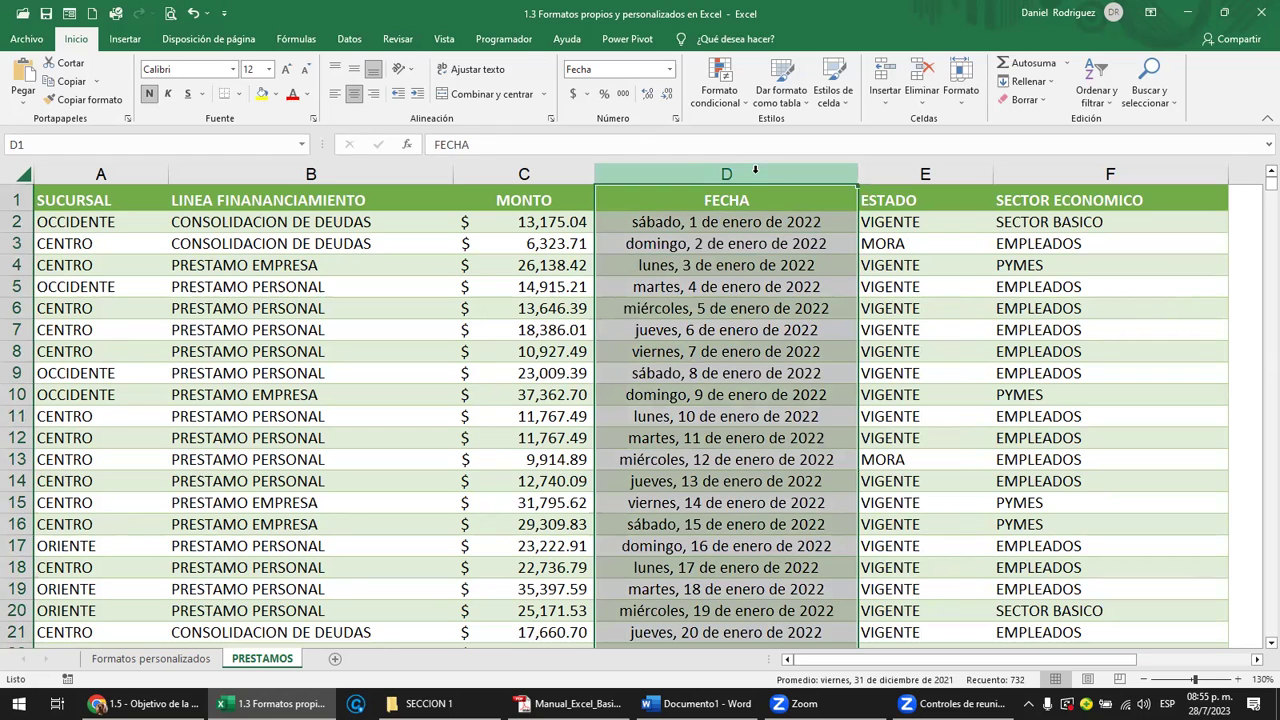
{"action": "left_click", "coordinate": [670, 69]}
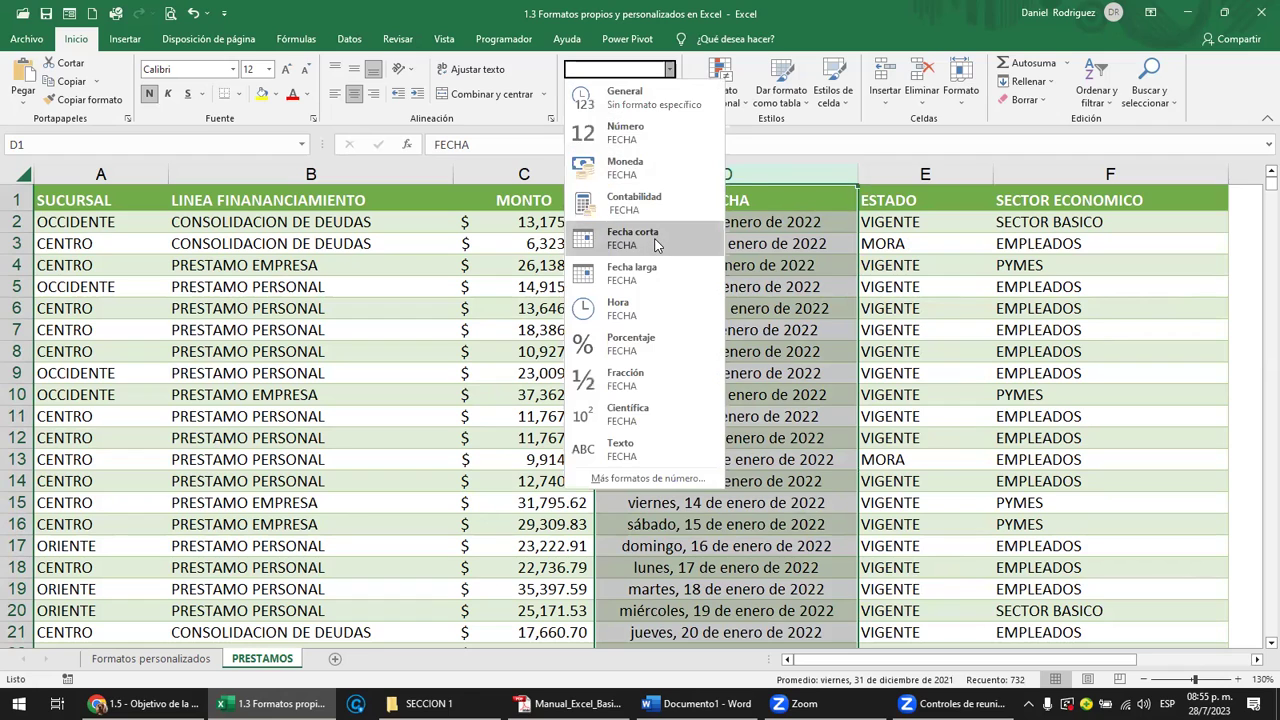
{"action": "left_click", "coordinate": [656, 240]}
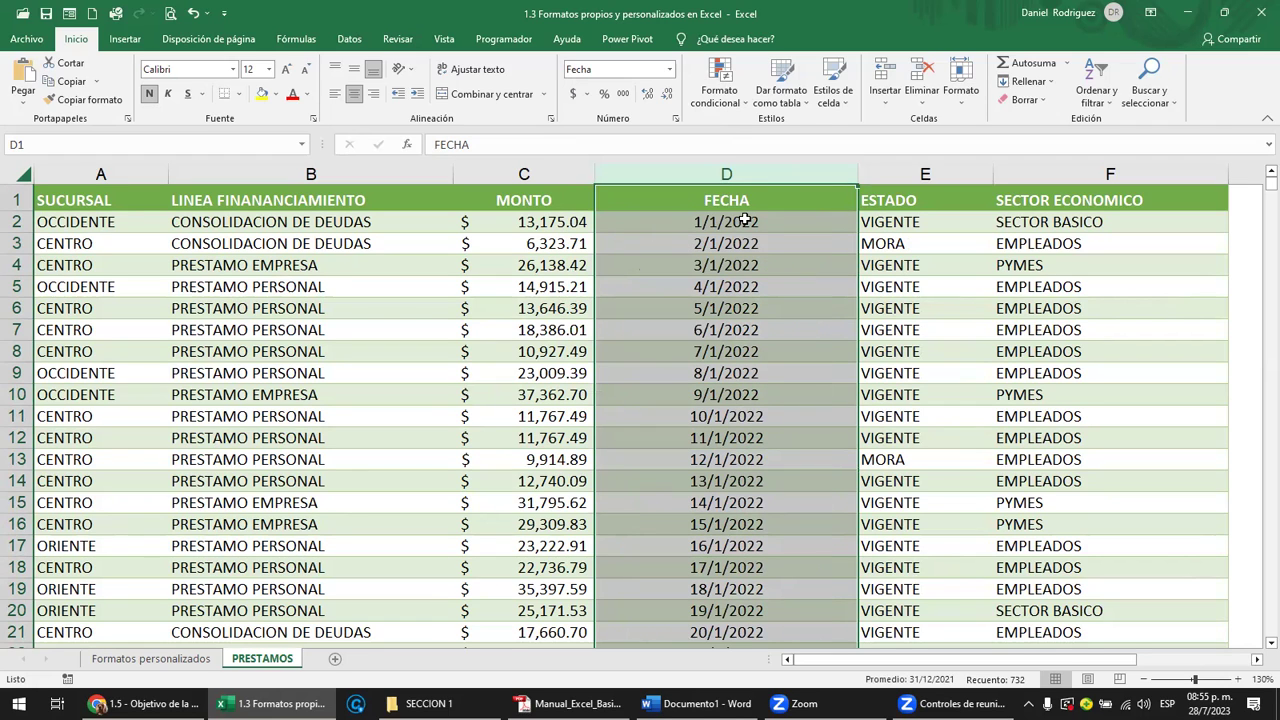
{"action": "left_click", "coordinate": [670, 69]}
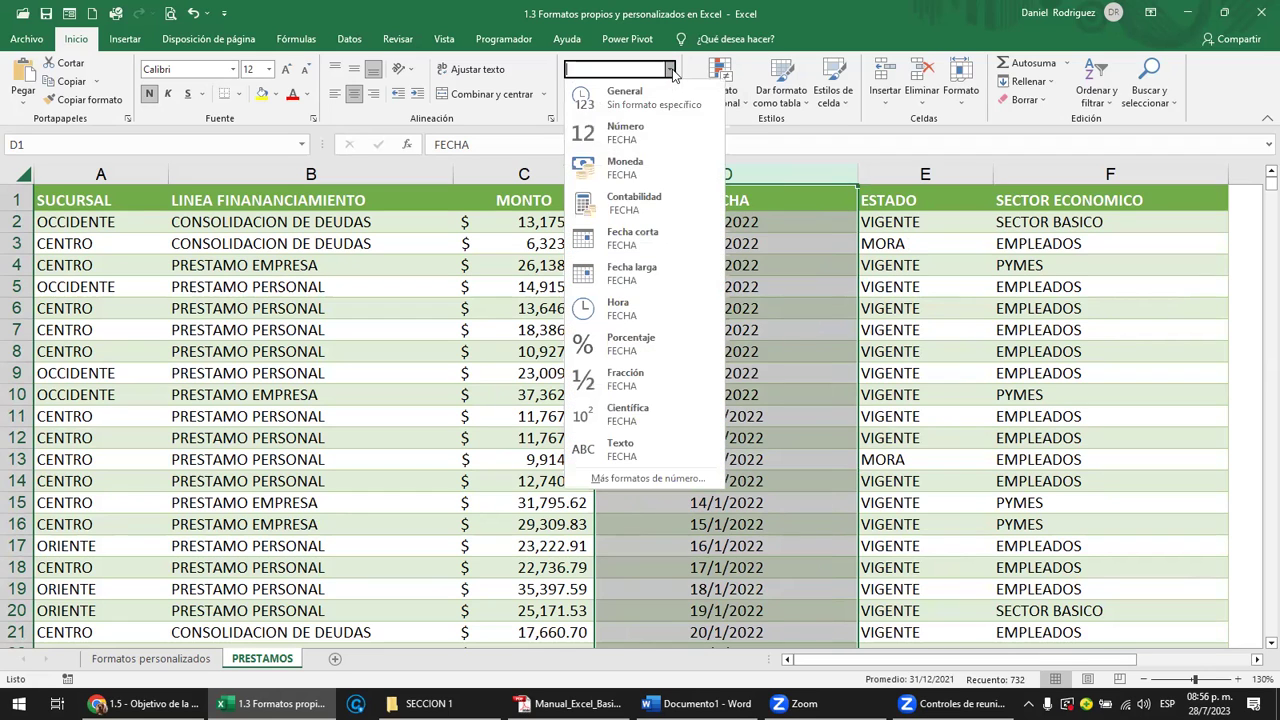
{"action": "left_click", "coordinate": [665, 280]}
{"action": "left_click", "coordinate": [790, 224]}
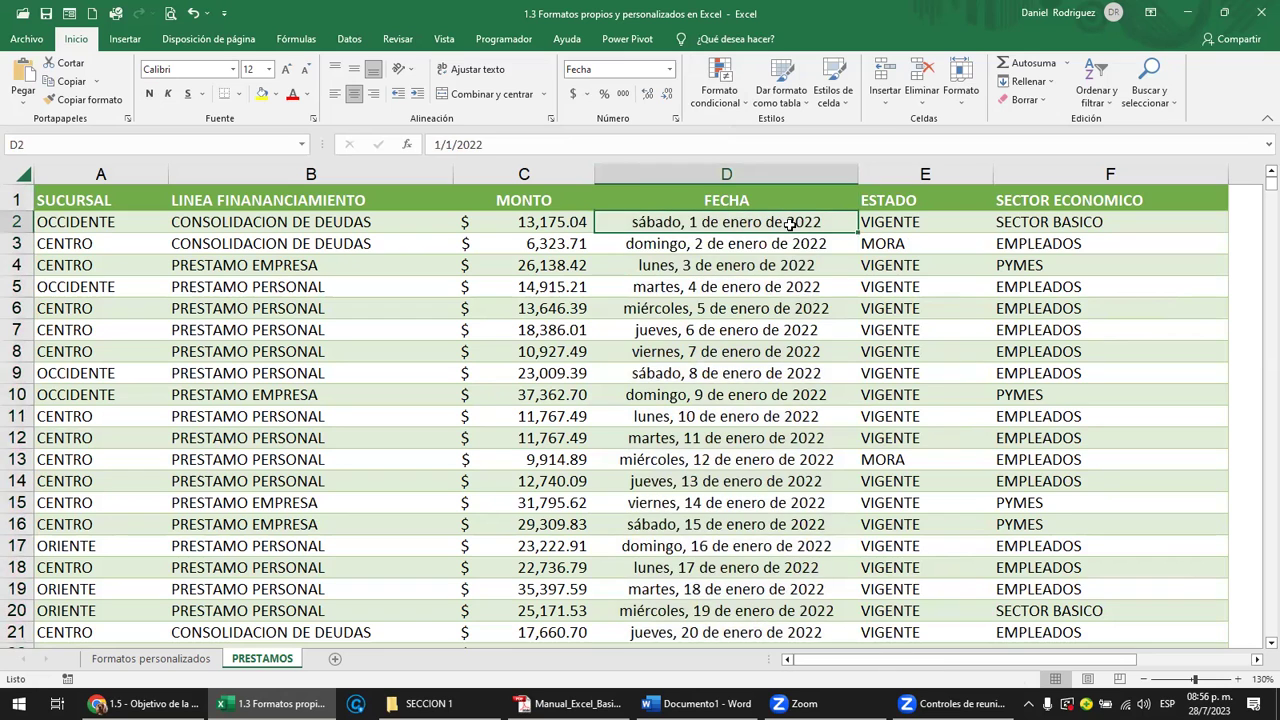
{"action": "key", "text": "Right"}
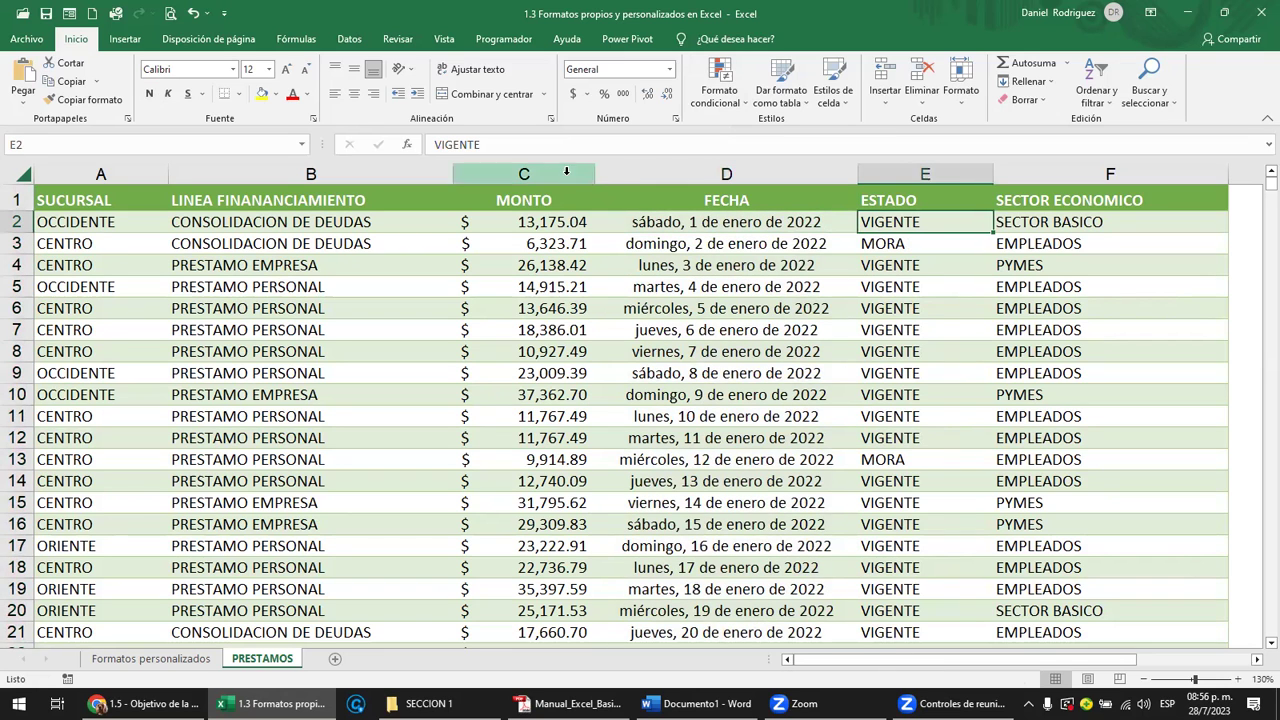
{"action": "left_click_drag", "start_coordinate": [540, 174], "coordinate": [665, 165]}
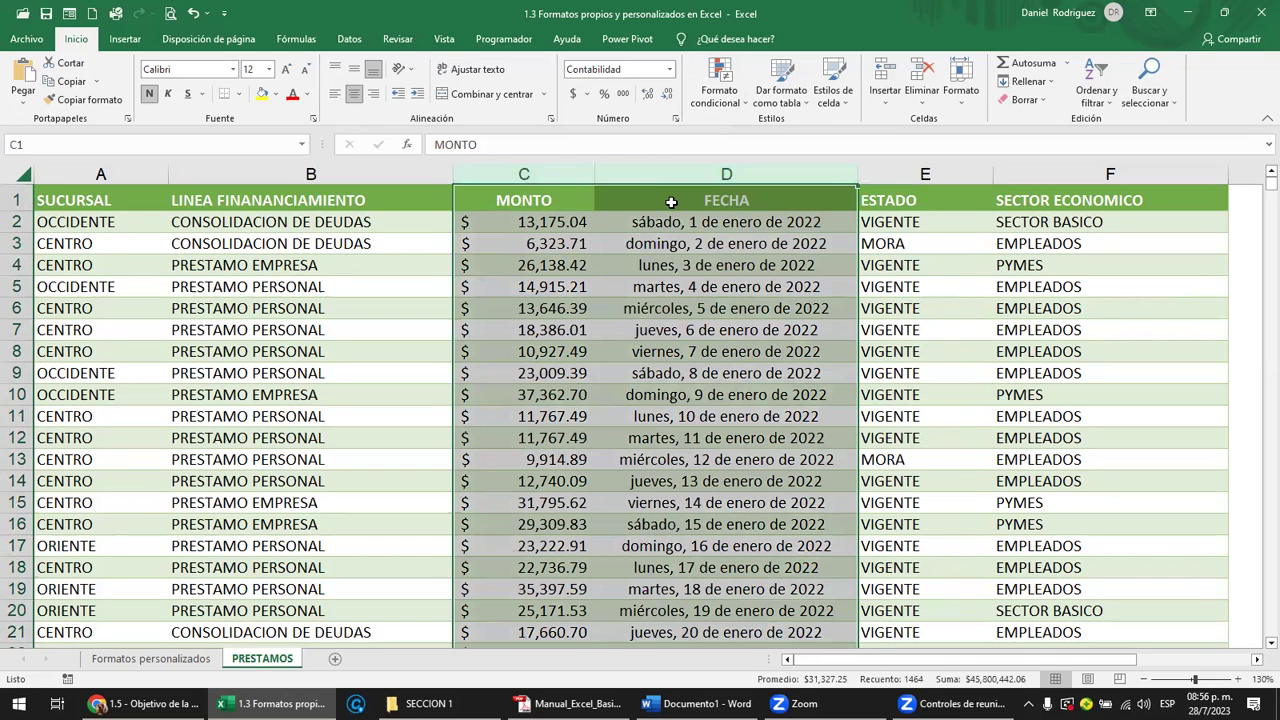
{"action": "left_click", "coordinate": [671, 202]}
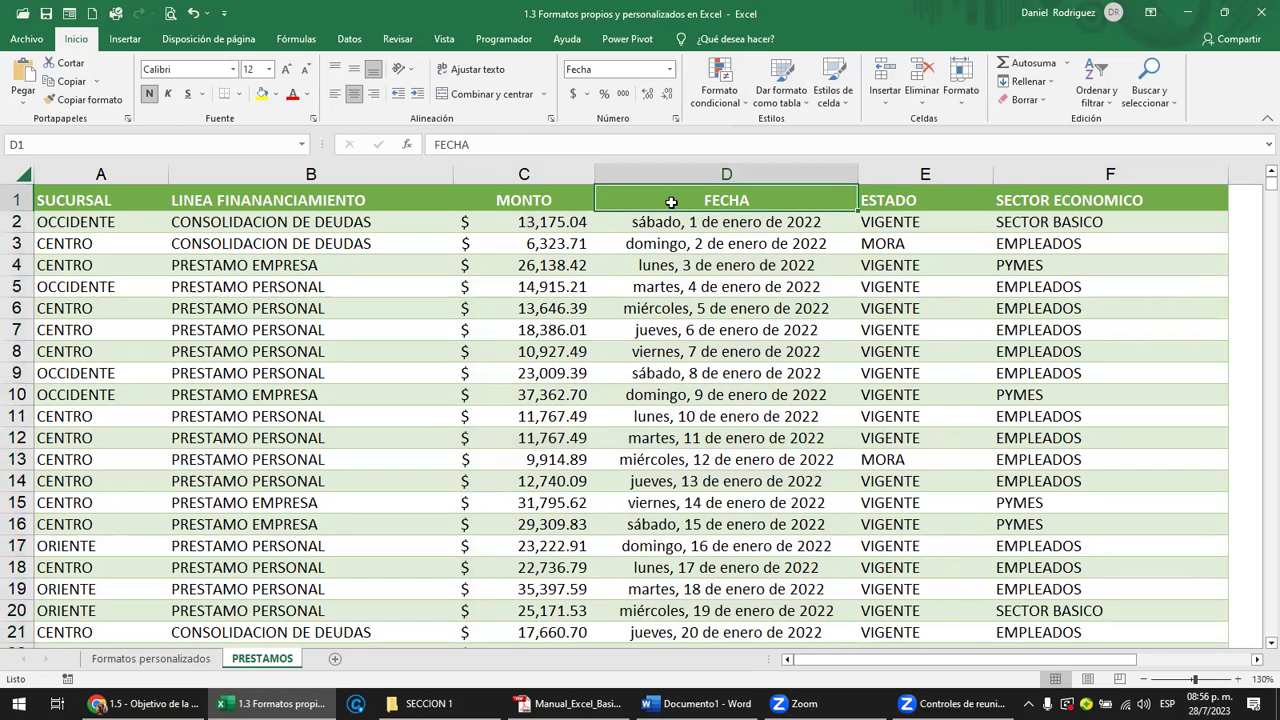
{"action": "left_click", "coordinate": [664, 224]}
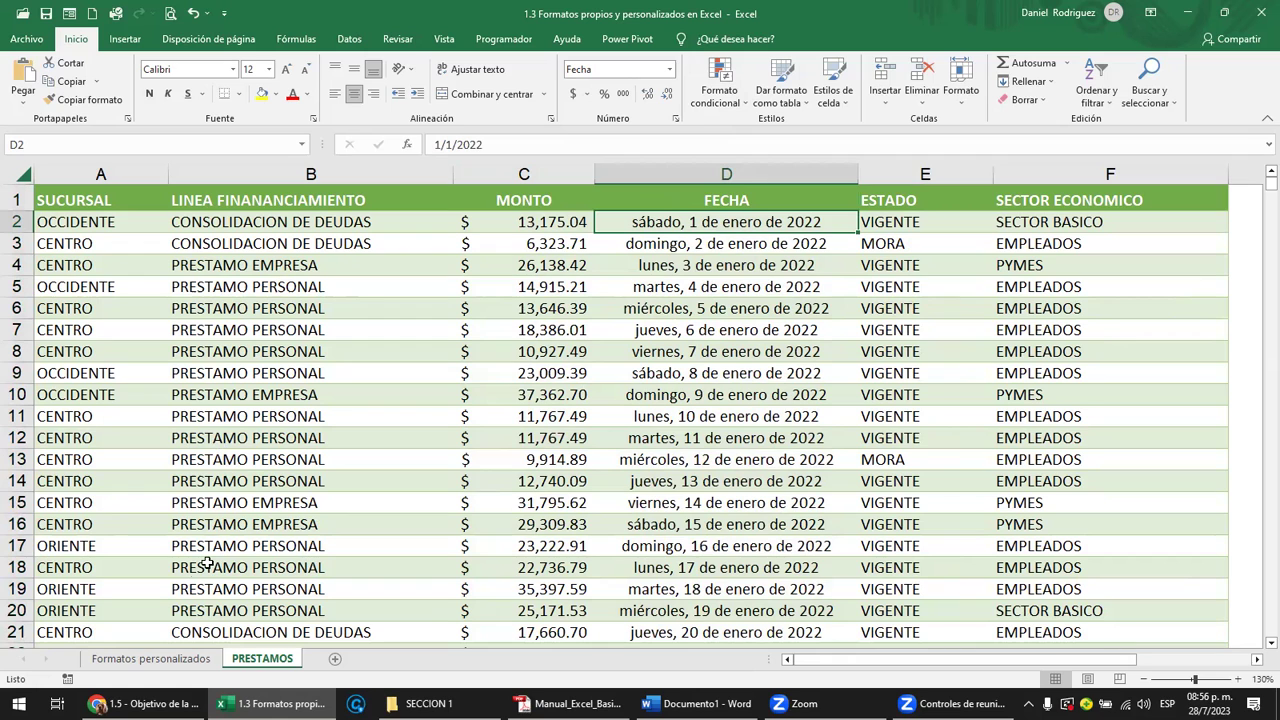
Step: Review the custom format code in E19 on Formatos personalizados, then bring up Manual_Excel_Basico.pdf
{"action": "left_click", "coordinate": [190, 661]}
{"action": "scroll", "coordinate": [236, 414], "scroll_direction": "down", "scroll_amount": 1}
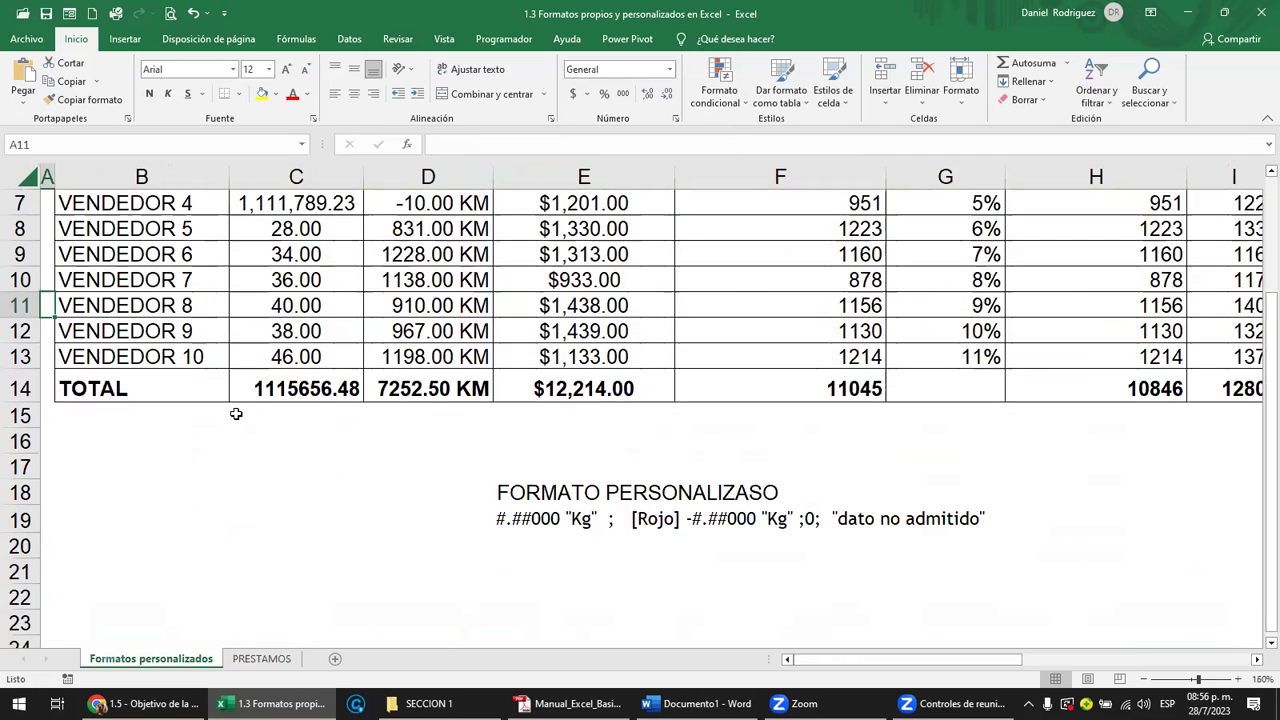
{"action": "scroll", "coordinate": [236, 414], "scroll_direction": "down", "scroll_amount": 1}
{"action": "left_click", "coordinate": [537, 415]}
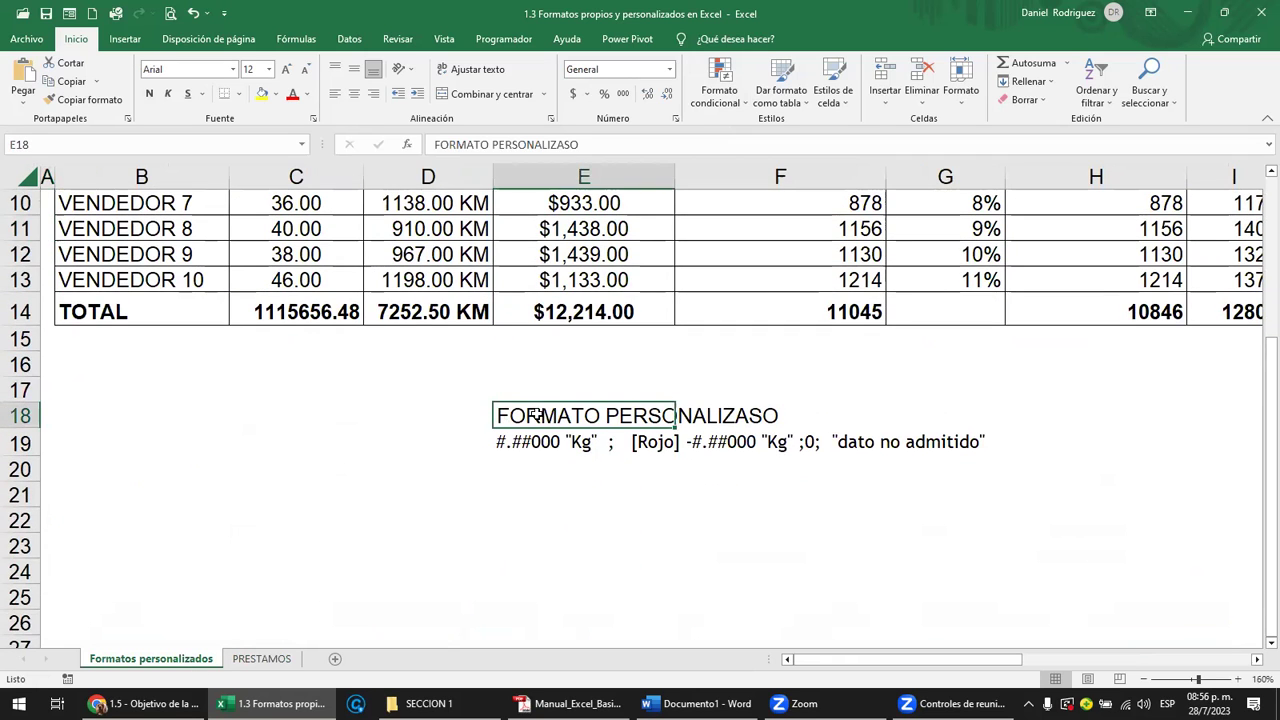
{"action": "left_click", "coordinate": [519, 443]}
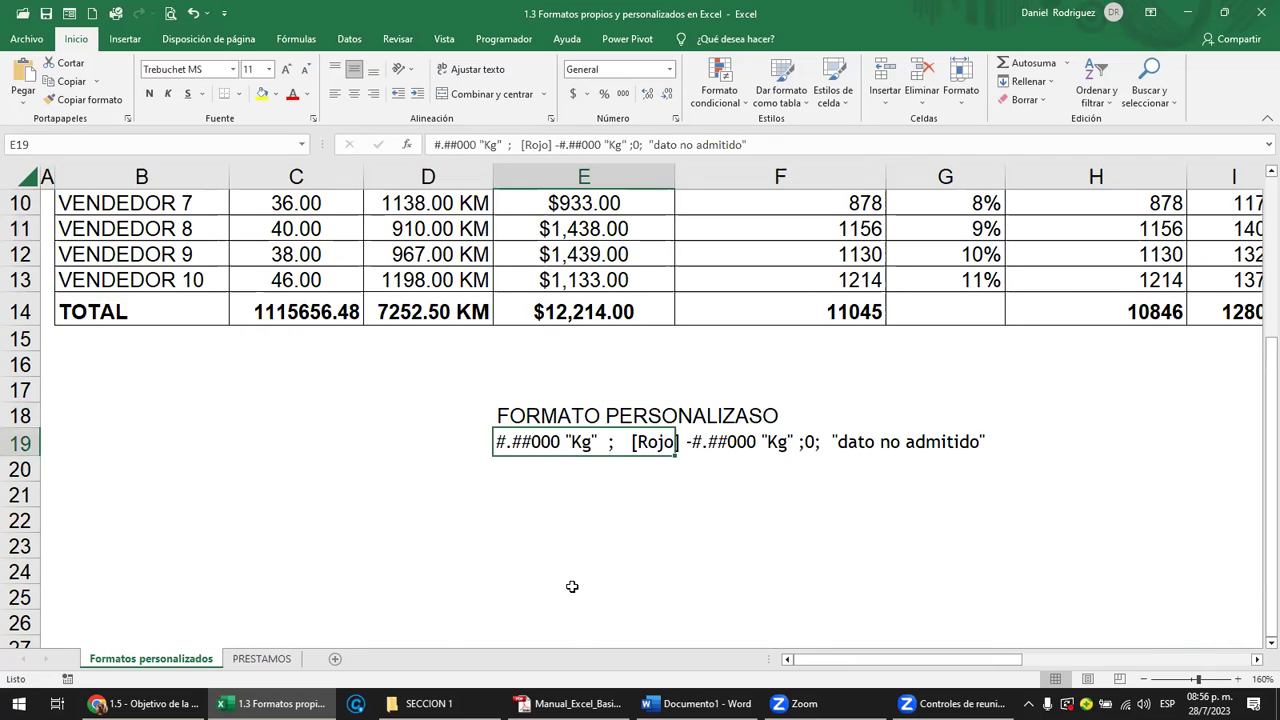
{"action": "left_click", "coordinate": [572, 703]}
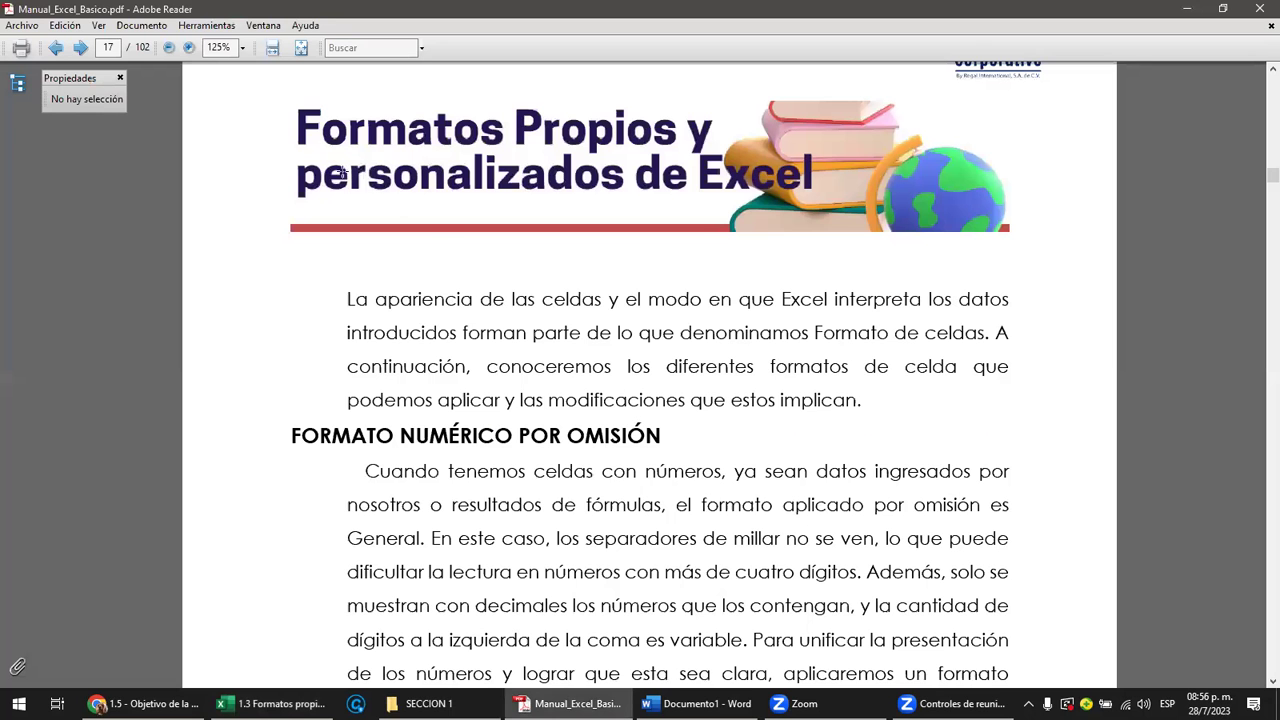
Step: Scroll through the manual's Porcentaje section, highlighting the 5% example and the value 0,05
{"action": "scroll", "coordinate": [540, 332], "scroll_direction": "up", "scroll_amount": 3}
{"action": "scroll", "coordinate": [542, 335], "scroll_direction": "down", "scroll_amount": 2}
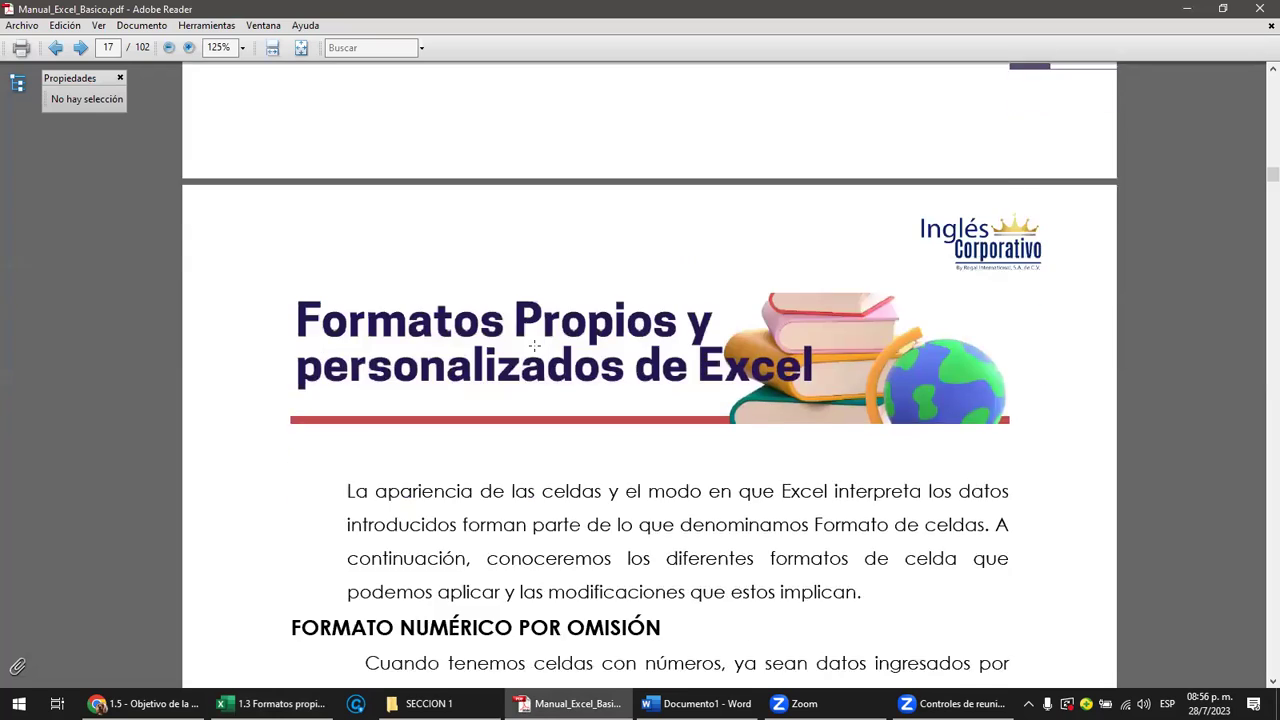
{"action": "left_click", "coordinate": [476, 262]}
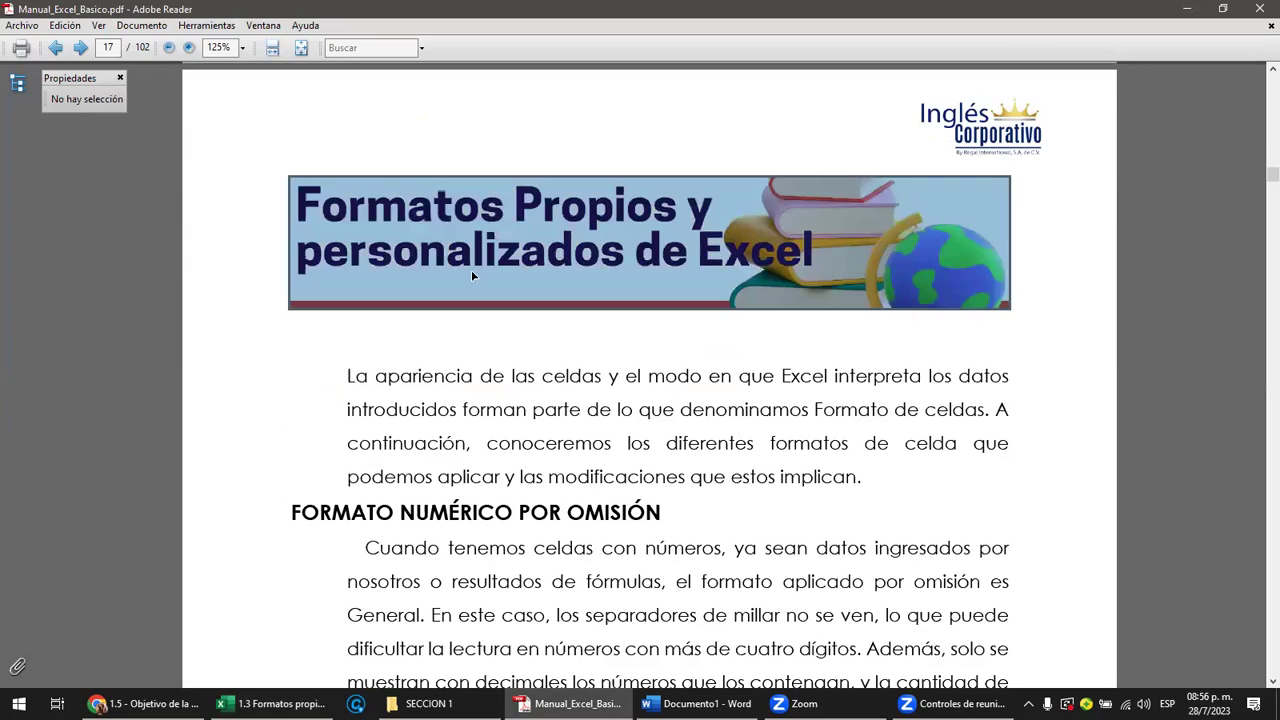
{"action": "scroll", "coordinate": [499, 377], "scroll_direction": "down", "scroll_amount": 2}
{"action": "scroll", "coordinate": [499, 377], "scroll_direction": "down", "scroll_amount": 2}
{"action": "scroll", "coordinate": [499, 377], "scroll_direction": "down", "scroll_amount": 1}
{"action": "scroll", "coordinate": [500, 378], "scroll_direction": "down", "scroll_amount": 2}
{"action": "scroll", "coordinate": [500, 377], "scroll_direction": "down", "scroll_amount": 3}
{"action": "scroll", "coordinate": [500, 377], "scroll_direction": "down", "scroll_amount": 2}
{"action": "scroll", "coordinate": [500, 377], "scroll_direction": "down", "scroll_amount": 1}
{"action": "scroll", "coordinate": [500, 377], "scroll_direction": "down", "scroll_amount": 3}
{"action": "scroll", "coordinate": [500, 377], "scroll_direction": "down", "scroll_amount": 2}
{"action": "scroll", "coordinate": [500, 377], "scroll_direction": "down", "scroll_amount": 1}
{"action": "scroll", "coordinate": [500, 377], "scroll_direction": "down", "scroll_amount": 3}
{"action": "scroll", "coordinate": [502, 377], "scroll_direction": "down", "scroll_amount": 3}
{"action": "scroll", "coordinate": [502, 377], "scroll_direction": "down", "scroll_amount": 1}
{"action": "scroll", "coordinate": [502, 377], "scroll_direction": "down", "scroll_amount": 2}
{"action": "scroll", "coordinate": [503, 378], "scroll_direction": "down", "scroll_amount": 2}
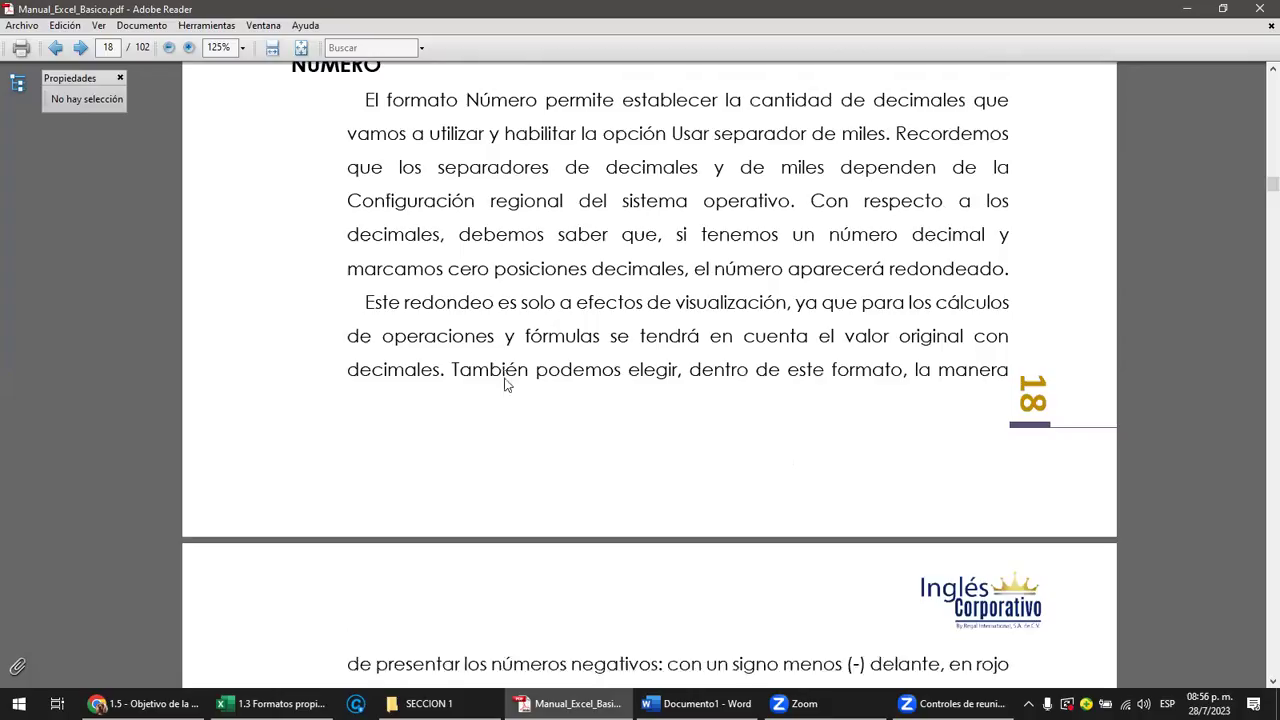
{"action": "scroll", "coordinate": [504, 382], "scroll_direction": "down", "scroll_amount": 3}
{"action": "scroll", "coordinate": [505, 385], "scroll_direction": "down", "scroll_amount": 1}
{"action": "scroll", "coordinate": [505, 382], "scroll_direction": "down", "scroll_amount": 2}
{"action": "scroll", "coordinate": [504, 380], "scroll_direction": "down", "scroll_amount": 4}
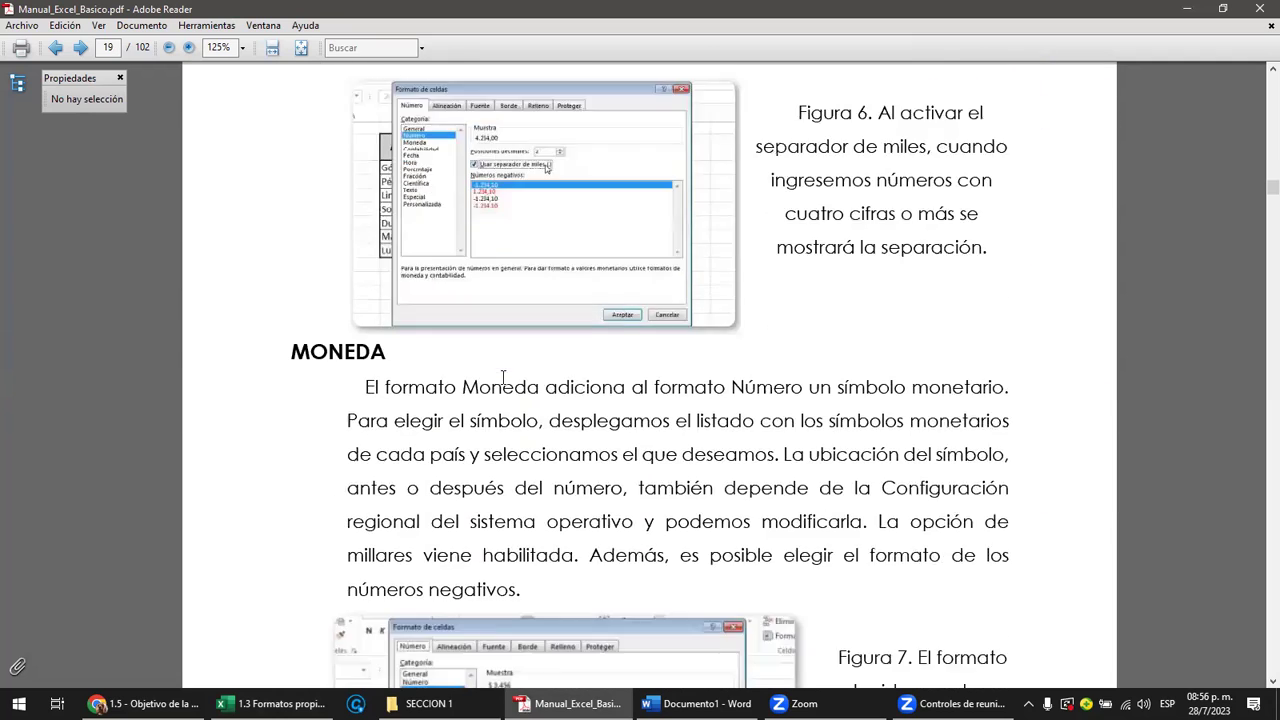
{"action": "scroll", "coordinate": [503, 377], "scroll_direction": "down", "scroll_amount": 2}
{"action": "scroll", "coordinate": [503, 377], "scroll_direction": "down", "scroll_amount": 2}
{"action": "scroll", "coordinate": [504, 379], "scroll_direction": "down", "scroll_amount": 2}
{"action": "scroll", "coordinate": [504, 381], "scroll_direction": "down", "scroll_amount": 2}
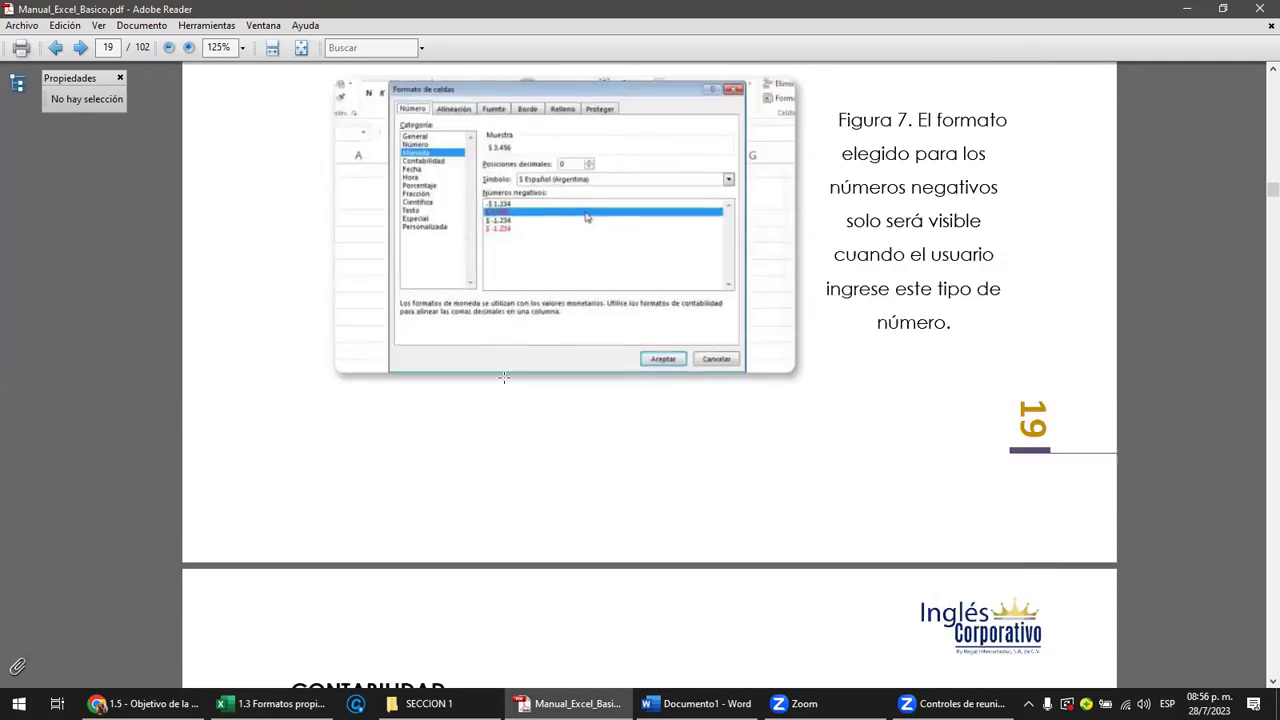
{"action": "scroll", "coordinate": [505, 384], "scroll_direction": "down", "scroll_amount": 3}
{"action": "scroll", "coordinate": [505, 385], "scroll_direction": "down", "scroll_amount": 1}
{"action": "scroll", "coordinate": [505, 377], "scroll_direction": "down", "scroll_amount": 3}
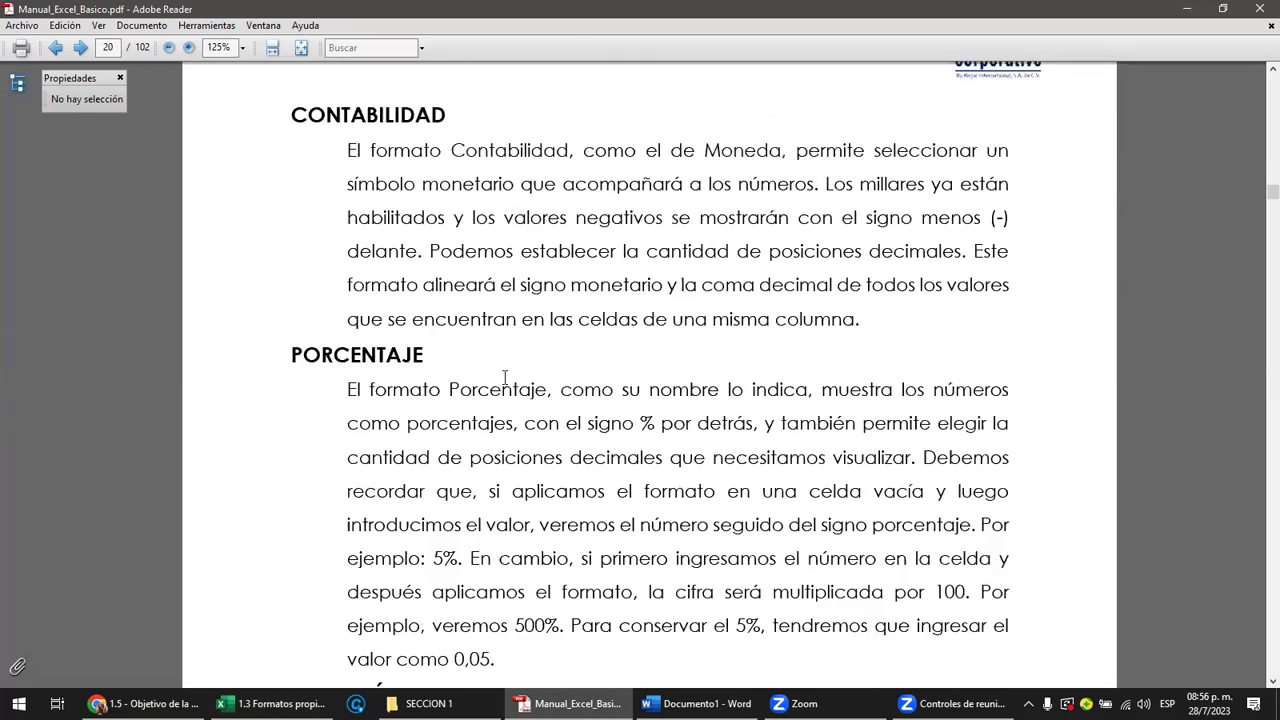
{"action": "scroll", "coordinate": [505, 377], "scroll_direction": "down", "scroll_amount": 2}
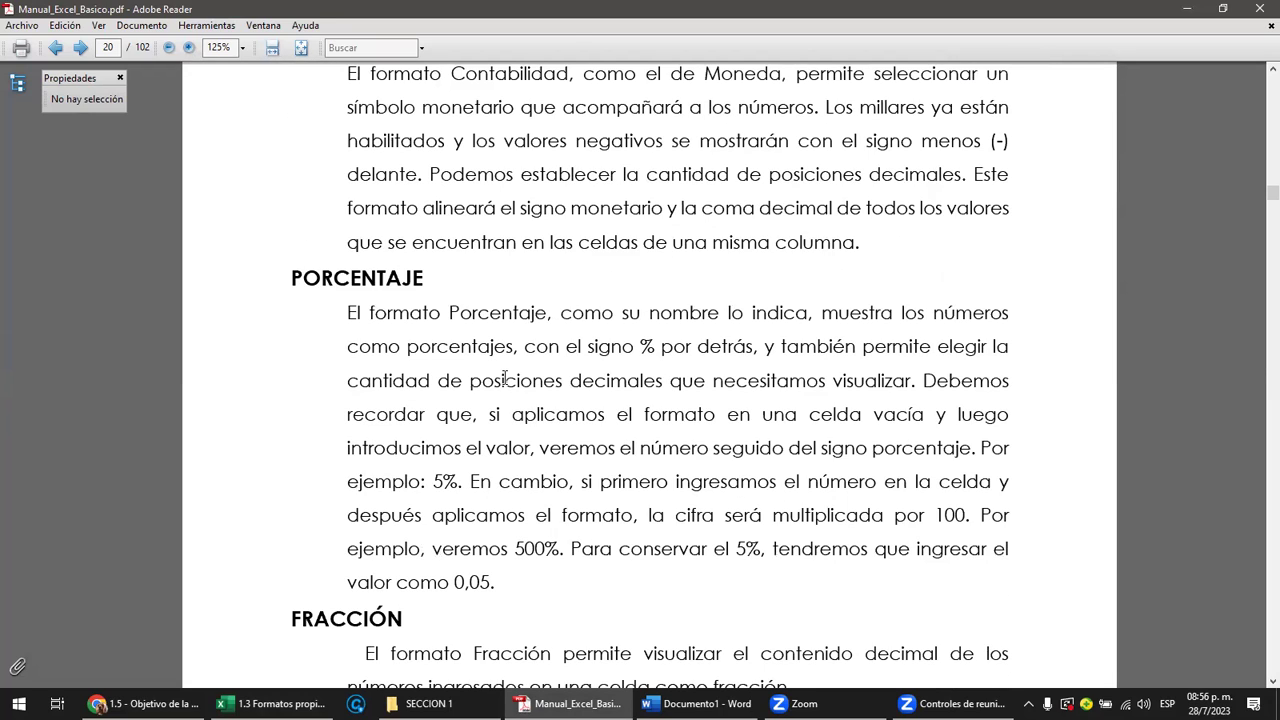
{"action": "scroll", "coordinate": [505, 377], "scroll_direction": "down", "scroll_amount": 1}
{"action": "scroll", "coordinate": [505, 377], "scroll_direction": "down", "scroll_amount": 1}
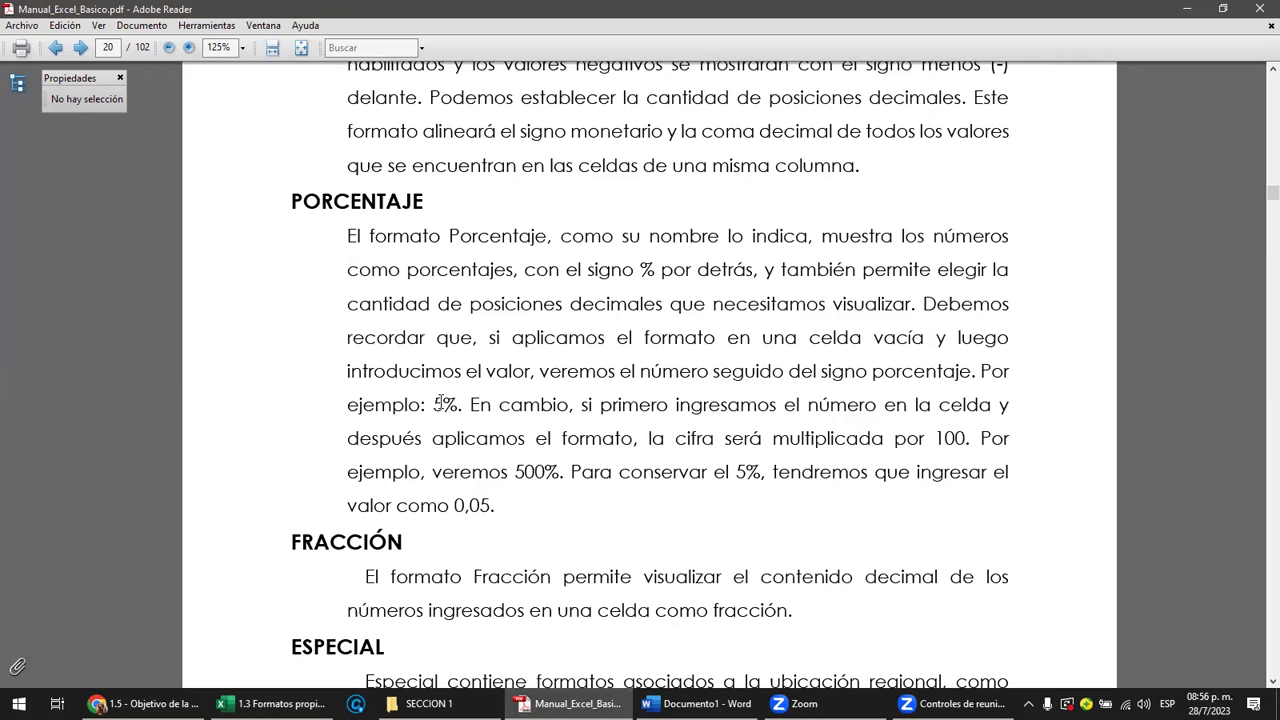
{"action": "left_click_drag", "start_coordinate": [435, 404], "coordinate": [449, 401]}
{"action": "left_click_drag", "start_coordinate": [454, 506], "coordinate": [493, 507]}
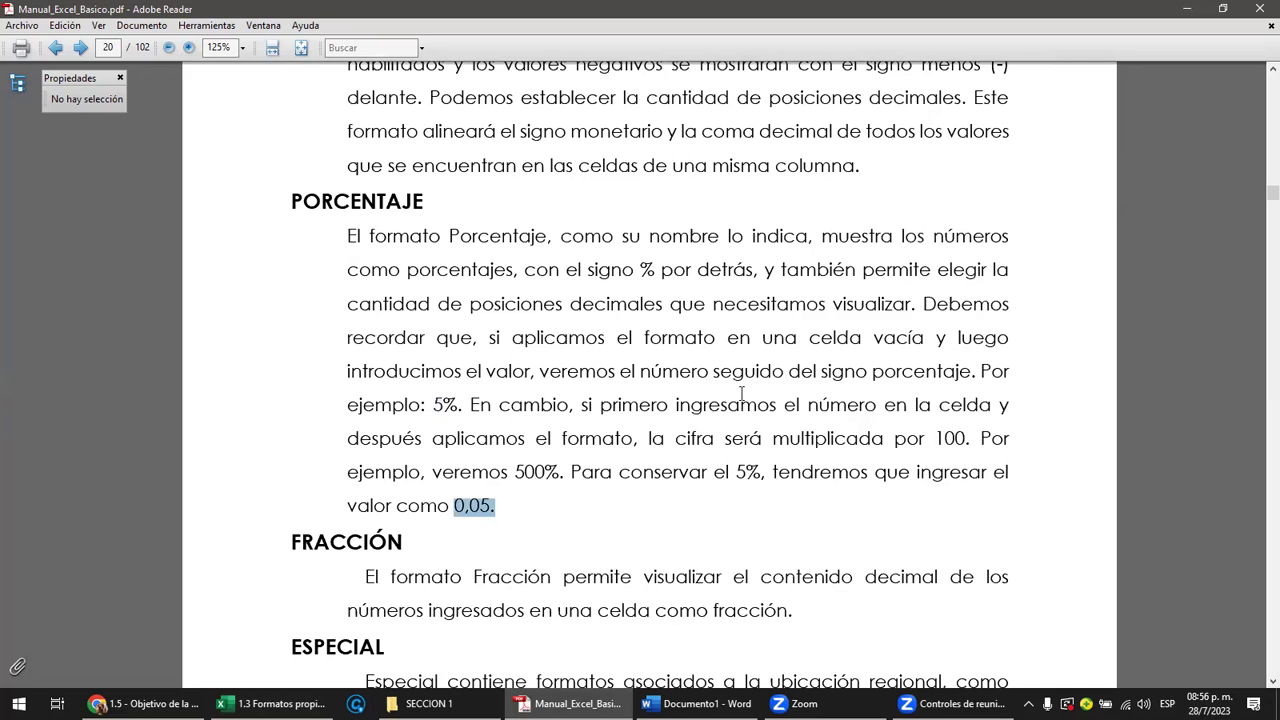
Step: Scroll down to page 23, step 03 with the custom format code #.##0,00 'Kg'
{"action": "scroll", "coordinate": [741, 393], "scroll_direction": "down", "scroll_amount": 1}
{"action": "scroll", "coordinate": [741, 393], "scroll_direction": "down", "scroll_amount": 2}
{"action": "scroll", "coordinate": [741, 393], "scroll_direction": "down", "scroll_amount": 2}
{"action": "scroll", "coordinate": [741, 393], "scroll_direction": "down", "scroll_amount": 1}
{"action": "scroll", "coordinate": [741, 394], "scroll_direction": "down", "scroll_amount": 5}
{"action": "scroll", "coordinate": [741, 394], "scroll_direction": "down", "scroll_amount": 2}
{"action": "scroll", "coordinate": [741, 394], "scroll_direction": "down", "scroll_amount": 3}
{"action": "scroll", "coordinate": [741, 394], "scroll_direction": "down", "scroll_amount": 5}
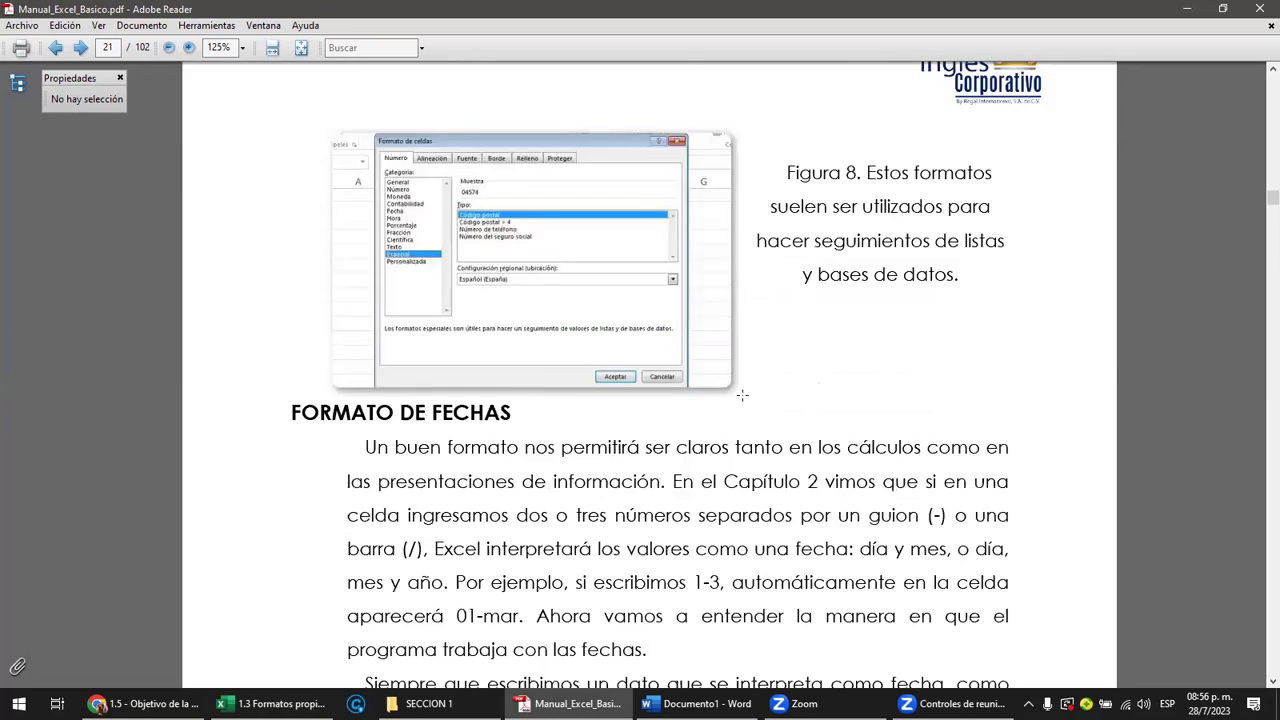
{"action": "scroll", "coordinate": [741, 394], "scroll_direction": "down", "scroll_amount": 3}
{"action": "scroll", "coordinate": [741, 394], "scroll_direction": "down", "scroll_amount": 1}
{"action": "scroll", "coordinate": [741, 394], "scroll_direction": "down", "scroll_amount": 3}
{"action": "scroll", "coordinate": [741, 393], "scroll_direction": "down", "scroll_amount": 2}
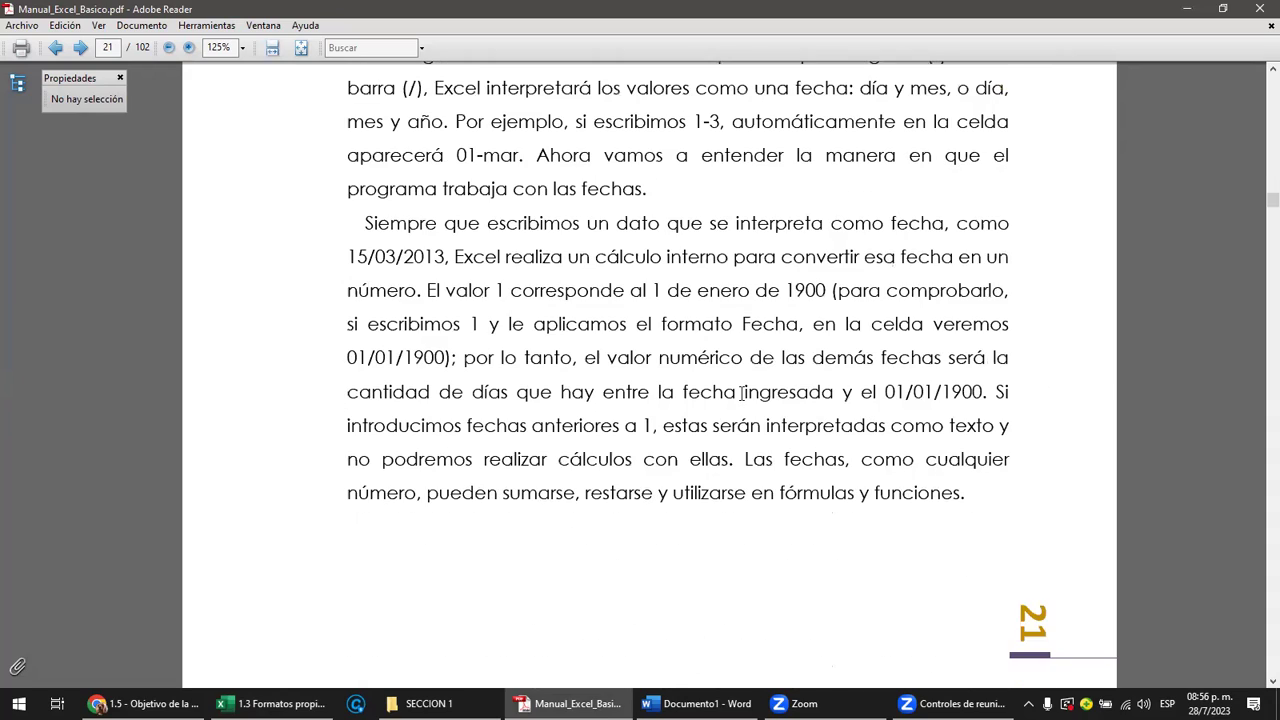
{"action": "scroll", "coordinate": [741, 393], "scroll_direction": "down", "scroll_amount": 2}
{"action": "scroll", "coordinate": [741, 393], "scroll_direction": "down", "scroll_amount": 3}
{"action": "scroll", "coordinate": [741, 393], "scroll_direction": "down", "scroll_amount": 4}
{"action": "scroll", "coordinate": [743, 402], "scroll_direction": "down", "scroll_amount": 3}
{"action": "scroll", "coordinate": [743, 402], "scroll_direction": "down", "scroll_amount": 2}
{"action": "scroll", "coordinate": [743, 402], "scroll_direction": "down", "scroll_amount": 1}
{"action": "scroll", "coordinate": [743, 402], "scroll_direction": "down", "scroll_amount": 2}
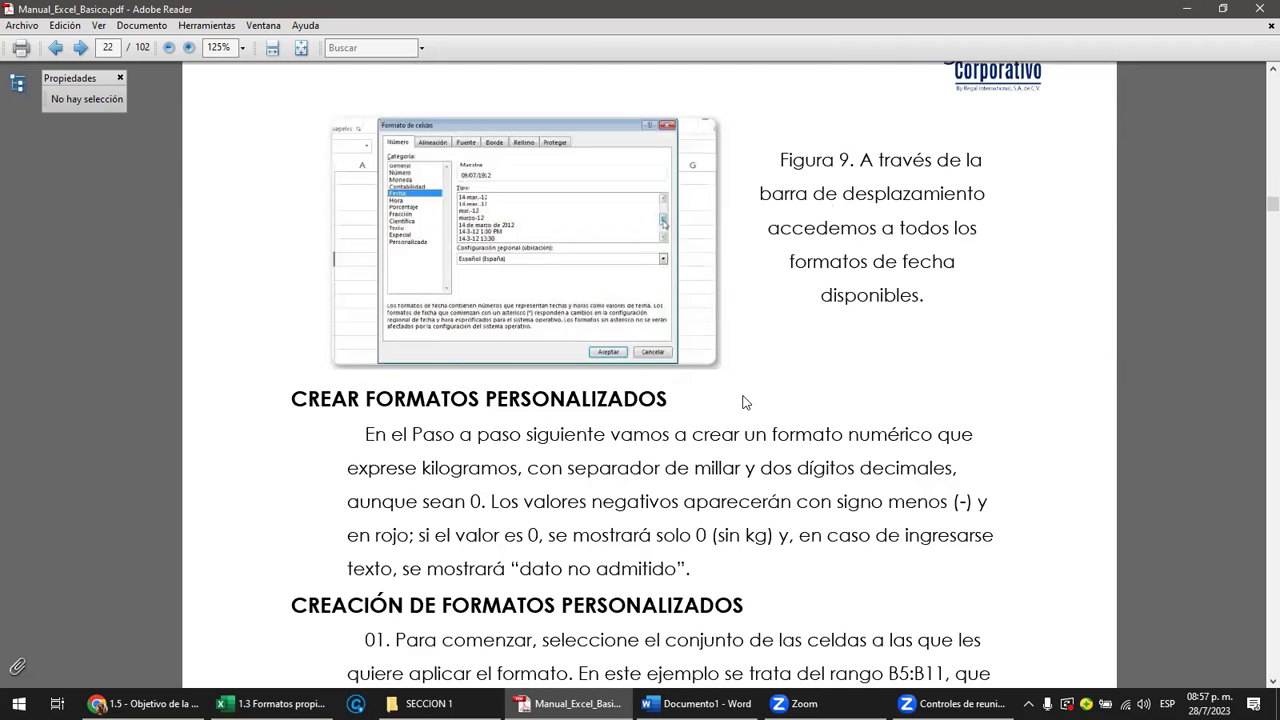
{"action": "scroll", "coordinate": [743, 402], "scroll_direction": "down", "scroll_amount": 1}
{"action": "scroll", "coordinate": [742, 397], "scroll_direction": "down", "scroll_amount": 1}
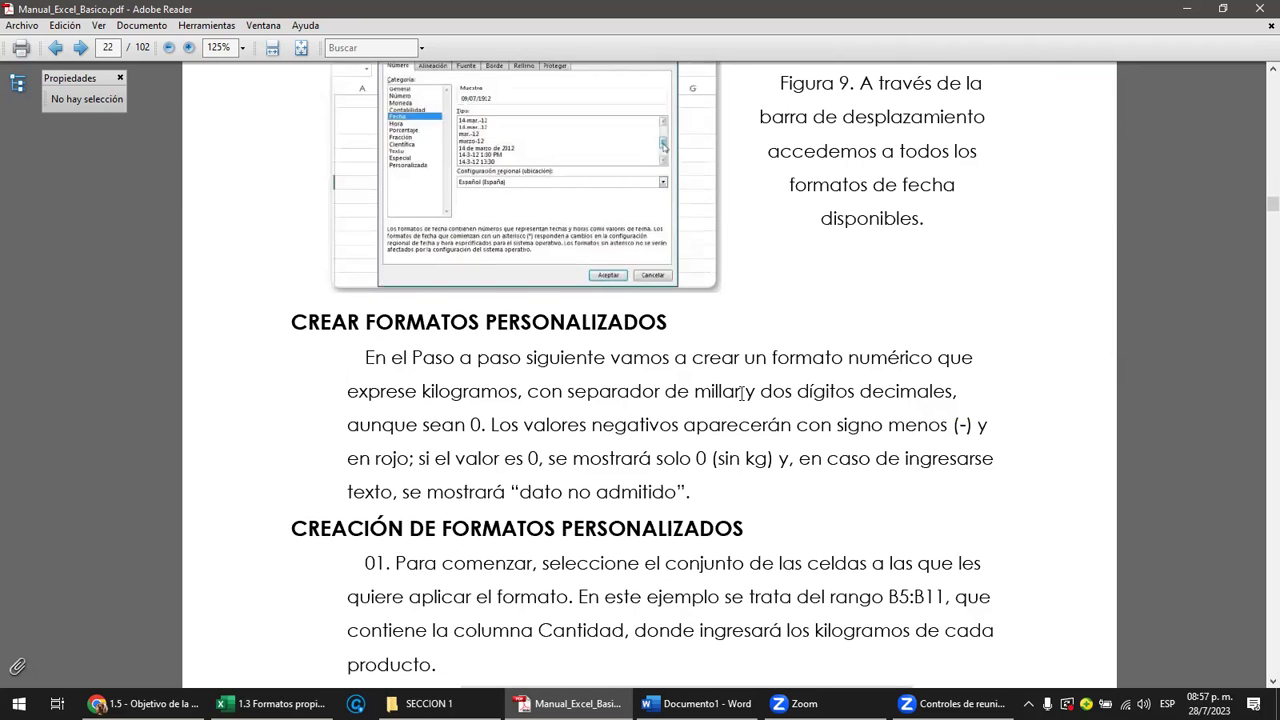
{"action": "scroll", "coordinate": [741, 393], "scroll_direction": "down", "scroll_amount": 4}
{"action": "scroll", "coordinate": [741, 393], "scroll_direction": "down", "scroll_amount": 3}
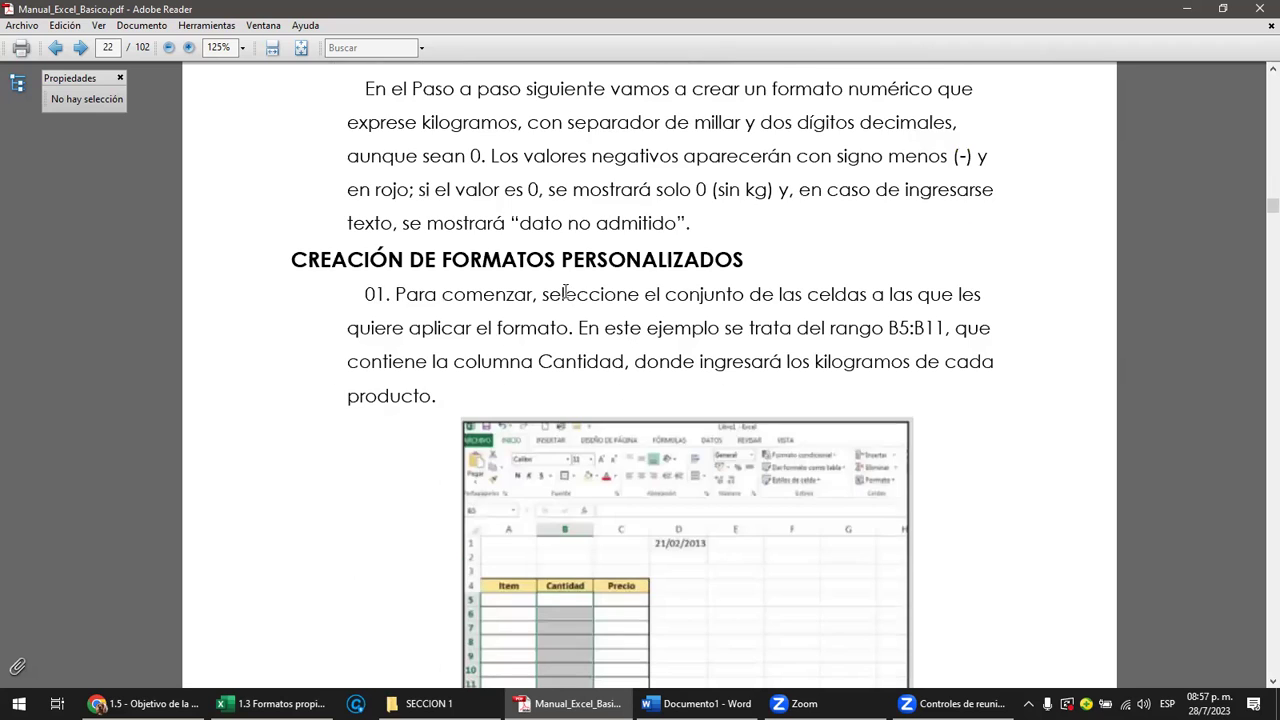
{"action": "scroll", "coordinate": [639, 369], "scroll_direction": "down", "scroll_amount": 3}
{"action": "scroll", "coordinate": [639, 369], "scroll_direction": "down", "scroll_amount": 3}
{"action": "scroll", "coordinate": [639, 369], "scroll_direction": "down", "scroll_amount": 5}
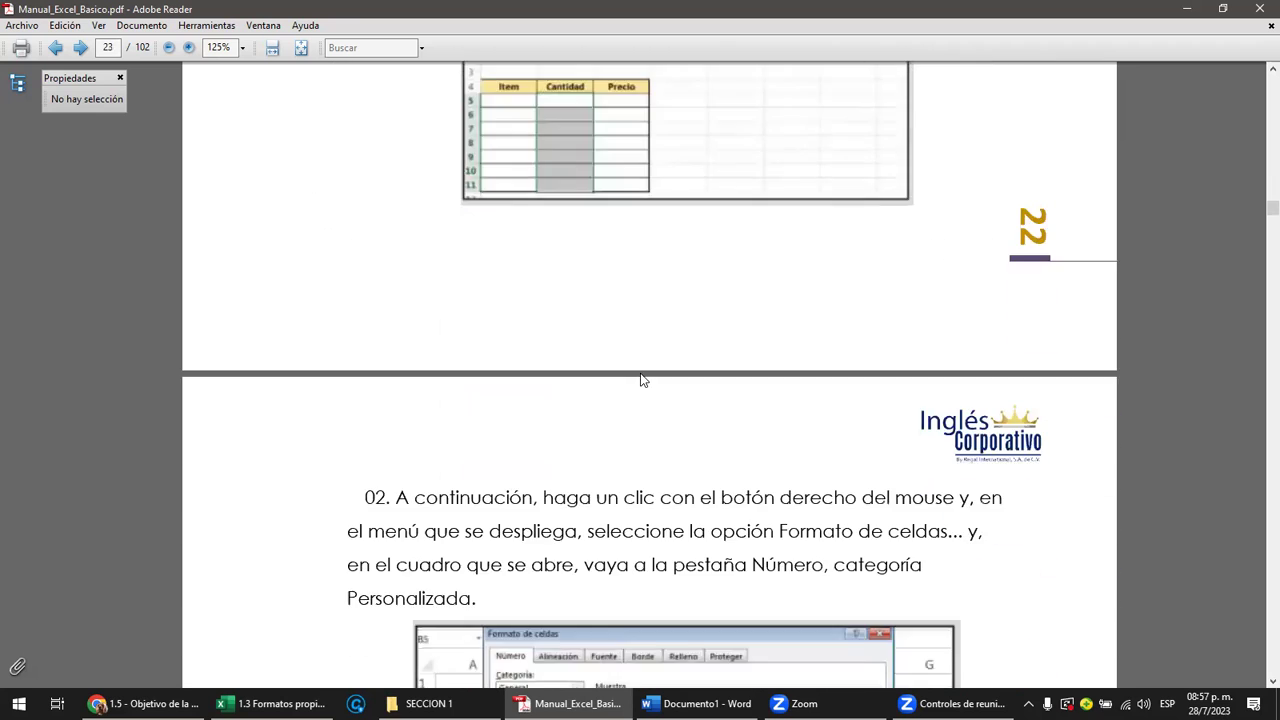
{"action": "scroll", "coordinate": [640, 372], "scroll_direction": "down", "scroll_amount": 7}
{"action": "scroll", "coordinate": [640, 372], "scroll_direction": "down", "scroll_amount": 3}
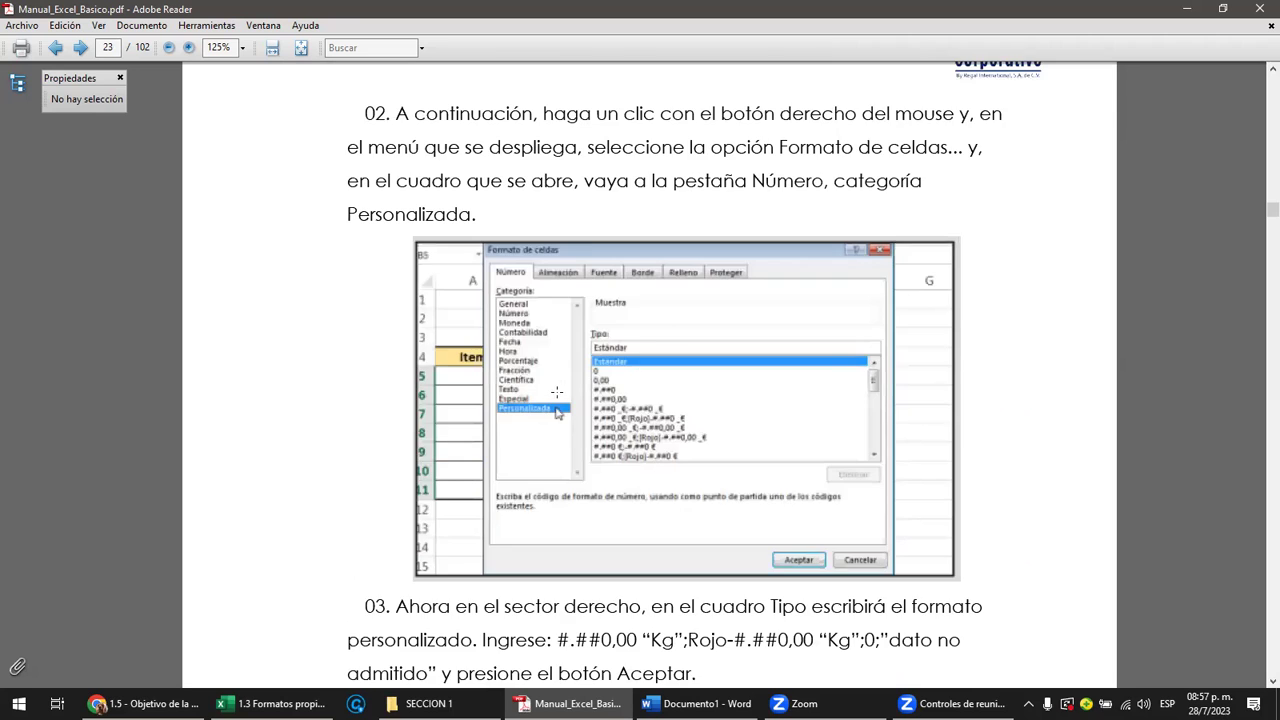
{"action": "scroll", "coordinate": [557, 391], "scroll_direction": "down", "scroll_amount": 3}
{"action": "scroll", "coordinate": [557, 391], "scroll_direction": "down", "scroll_amount": 5}
{"action": "scroll", "coordinate": [555, 390], "scroll_direction": "down", "scroll_amount": 1}
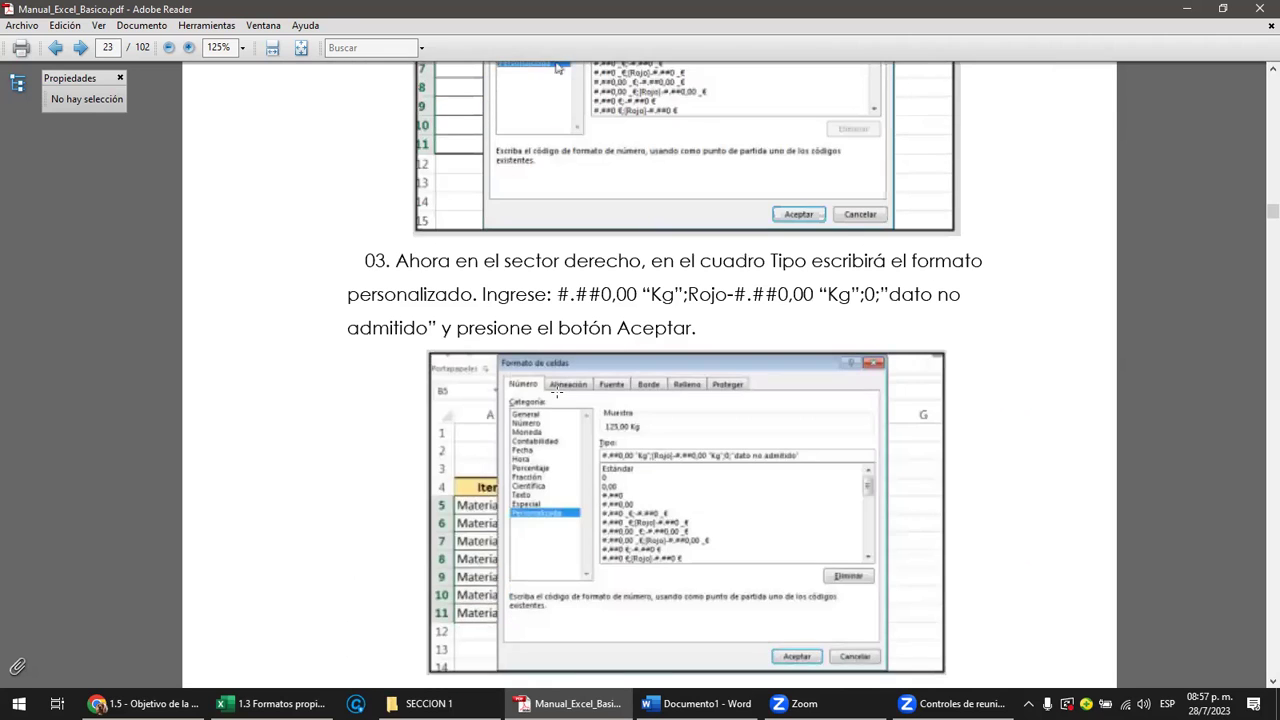
{"action": "scroll", "coordinate": [557, 391], "scroll_direction": "down", "scroll_amount": 1}
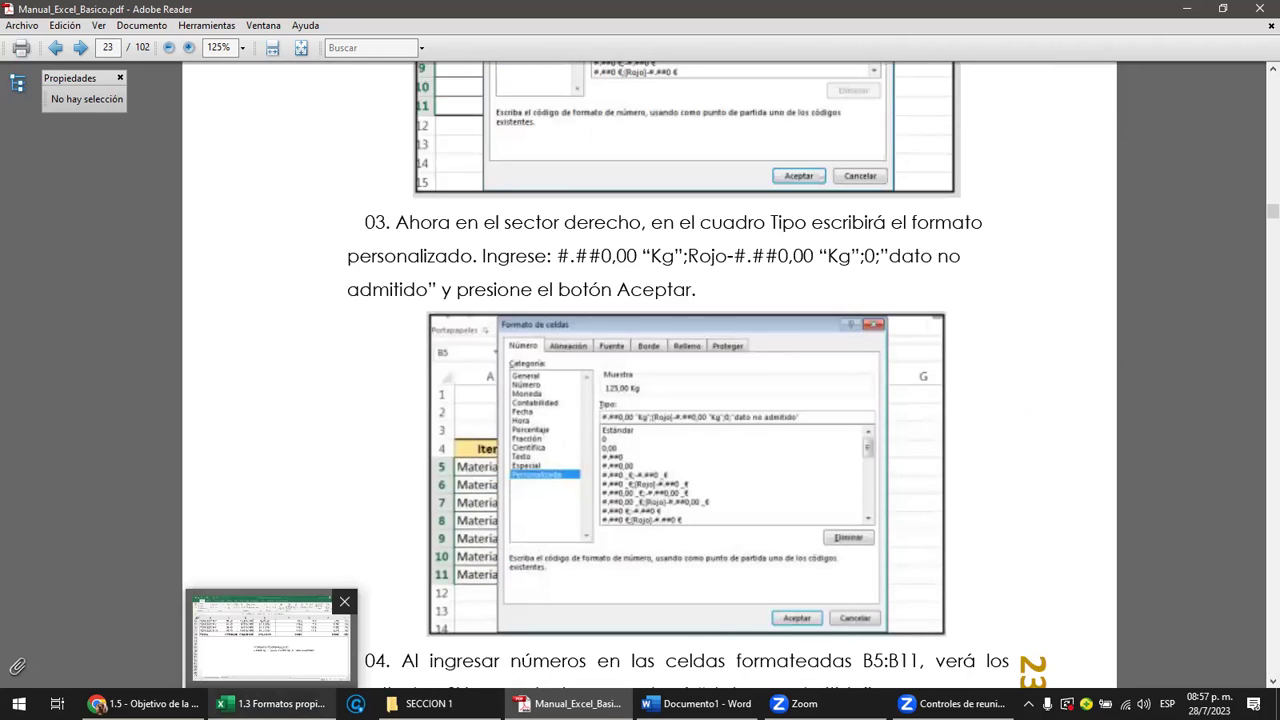
Step: Back in Excel, inspect the format code in E19, highlighting its [Rojo] part
{"action": "left_click", "coordinate": [270, 635]}
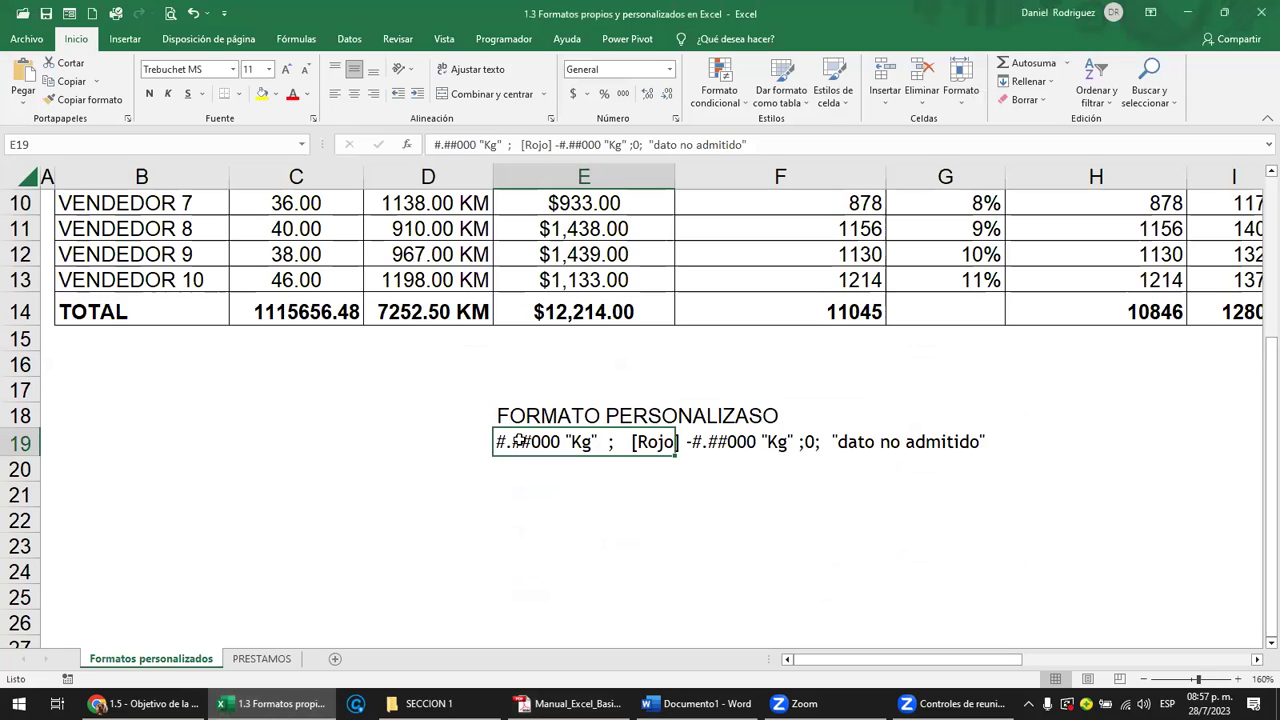
{"action": "double_click", "coordinate": [518, 441]}
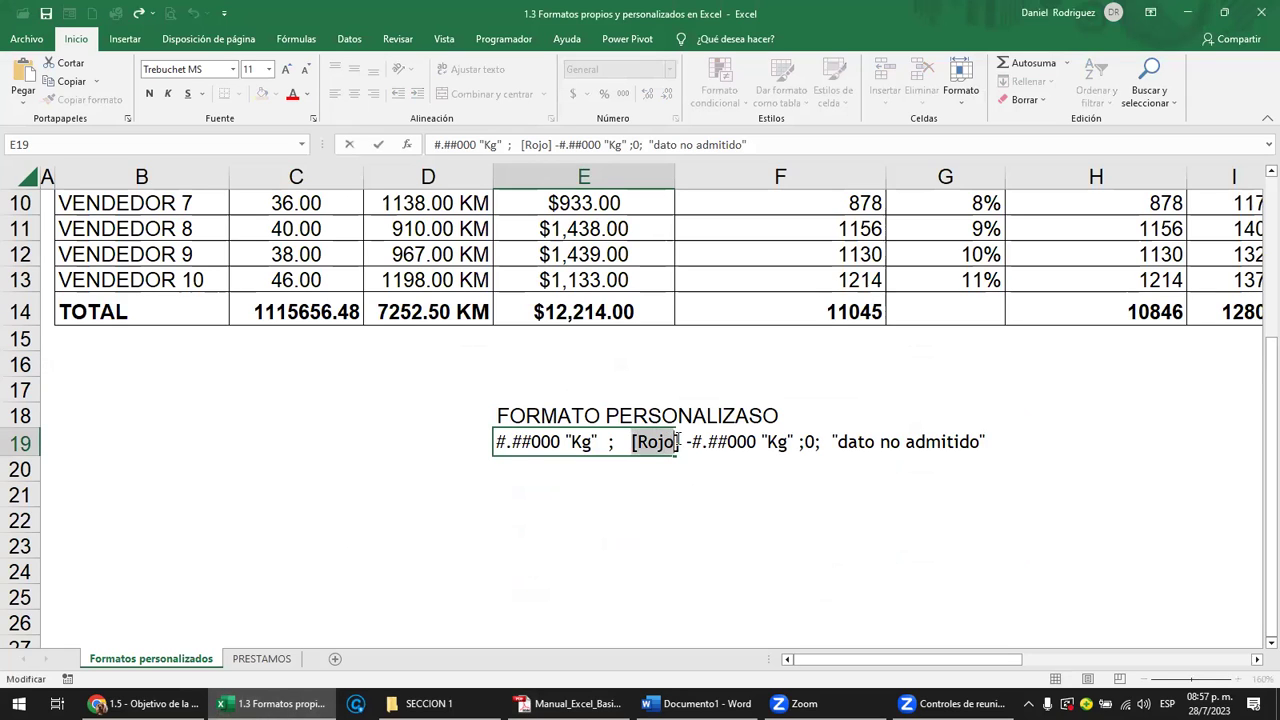
{"action": "left_click_drag", "start_coordinate": [633, 441], "coordinate": [681, 441]}
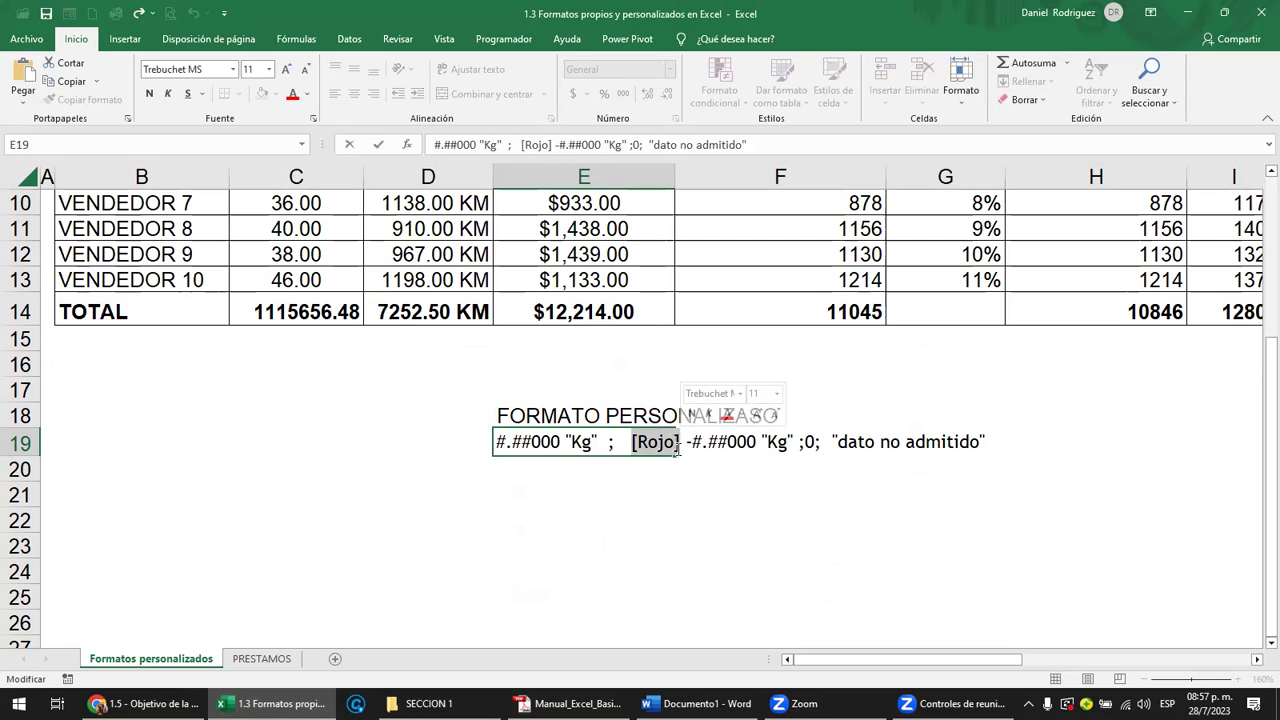
{"action": "left_click", "coordinate": [677, 484]}
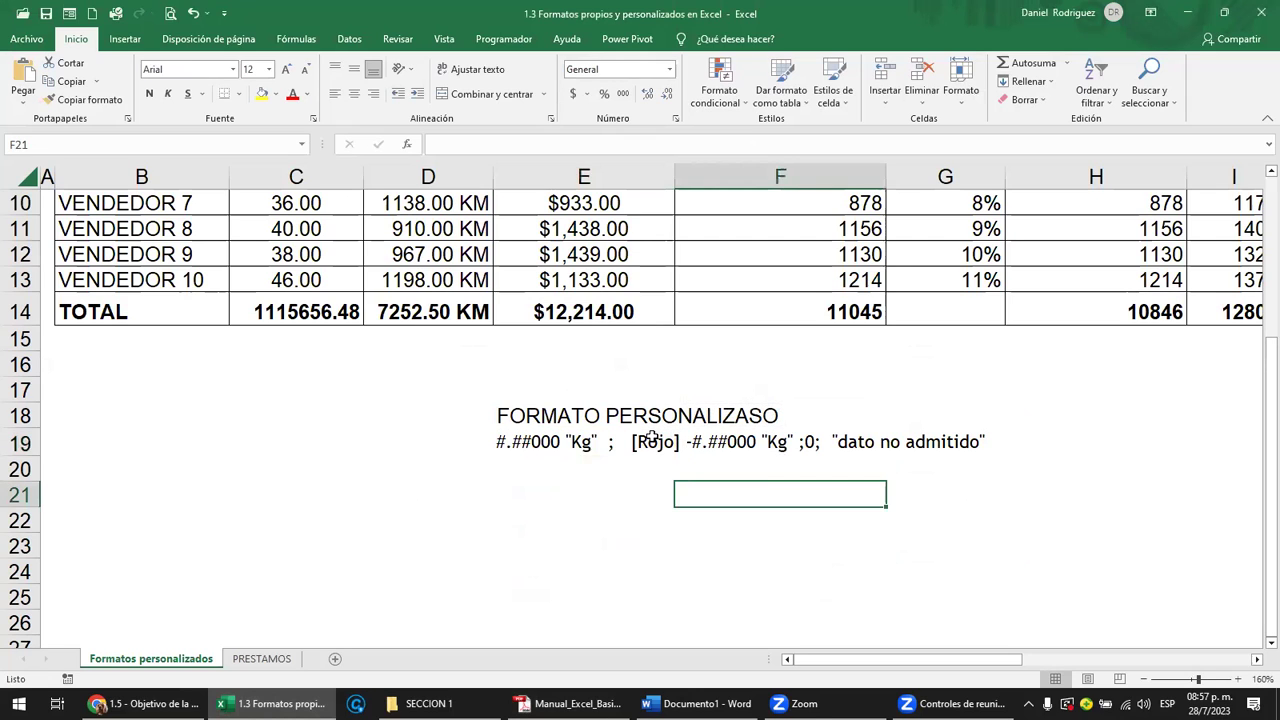
{"action": "scroll", "coordinate": [610, 483], "scroll_direction": "up", "scroll_amount": 2}
{"action": "scroll", "coordinate": [610, 483], "scroll_direction": "up", "scroll_amount": 1}
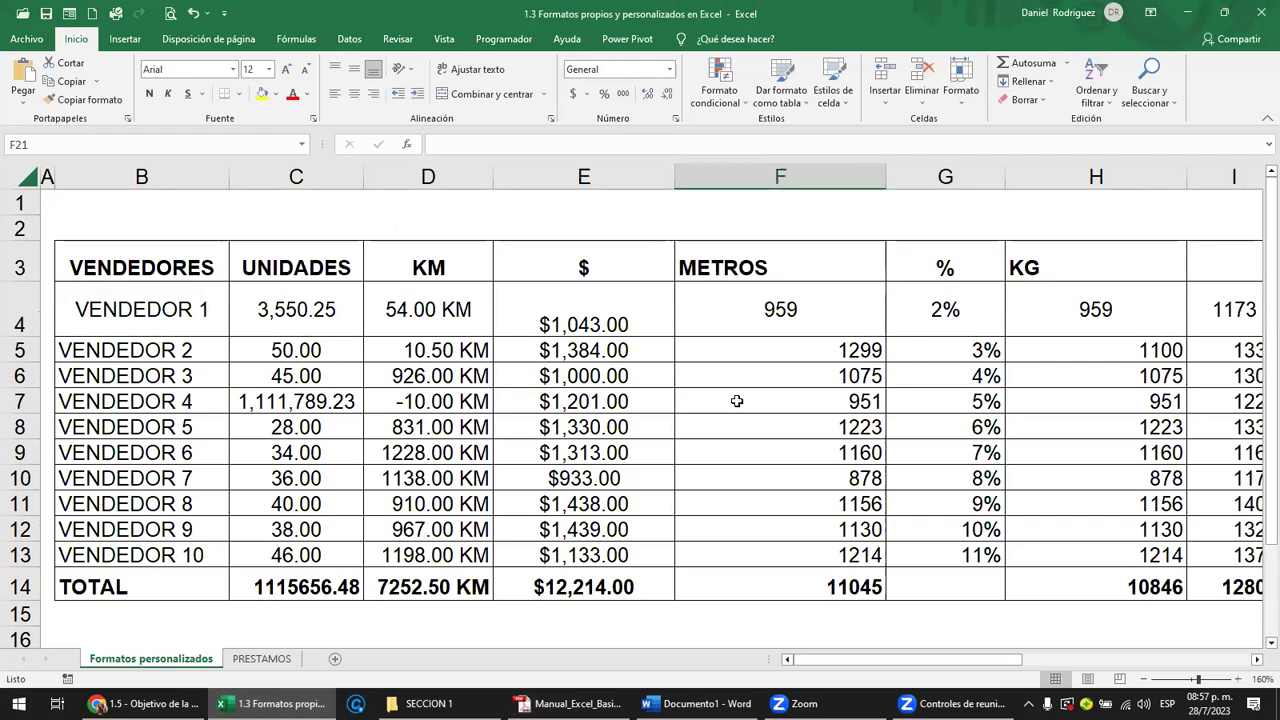
Step: Copy E19's format code from the formula bar and select the KG values H4:H14
{"action": "left_click_drag", "start_coordinate": [1106, 309], "coordinate": [1110, 555]}
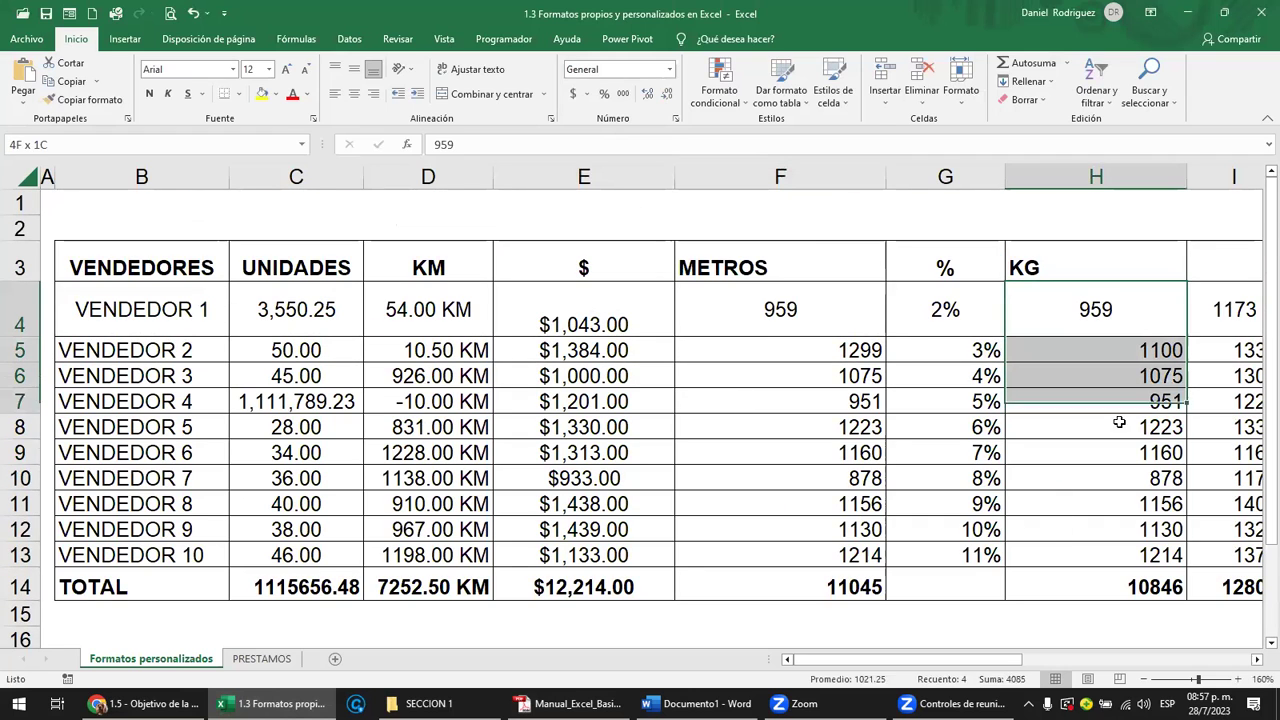
{"action": "scroll", "coordinate": [1012, 617], "scroll_direction": "down", "scroll_amount": 1}
{"action": "left_click", "coordinate": [537, 627]}
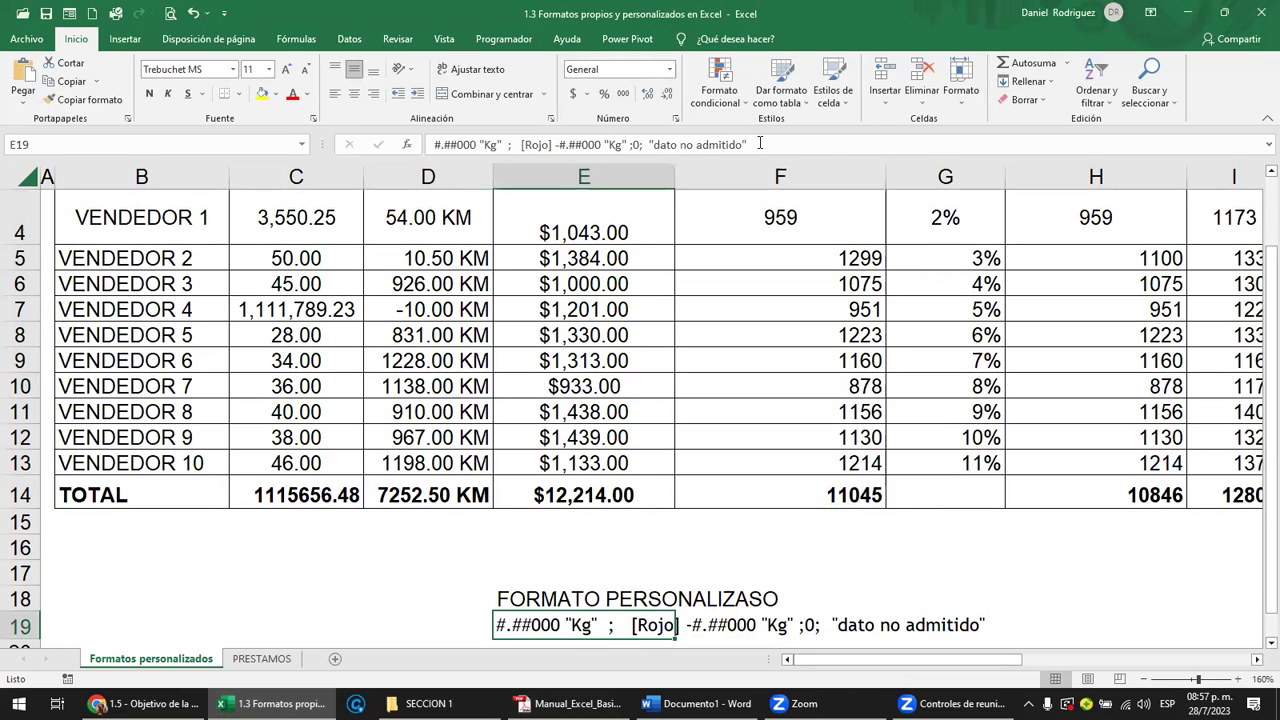
{"action": "left_click_drag", "start_coordinate": [760, 143], "coordinate": [436, 144]}
{"action": "key", "text": "ctrl+c"}
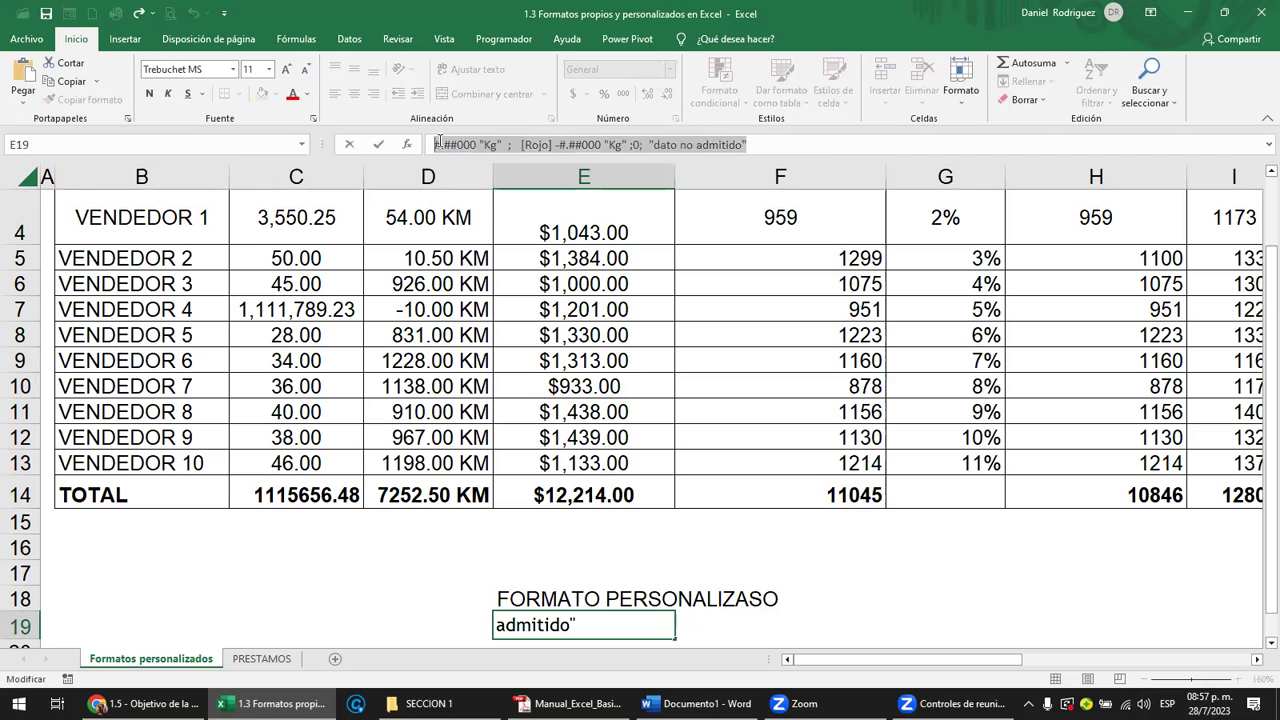
{"action": "scroll", "coordinate": [1130, 298], "scroll_direction": "up", "scroll_amount": 1}
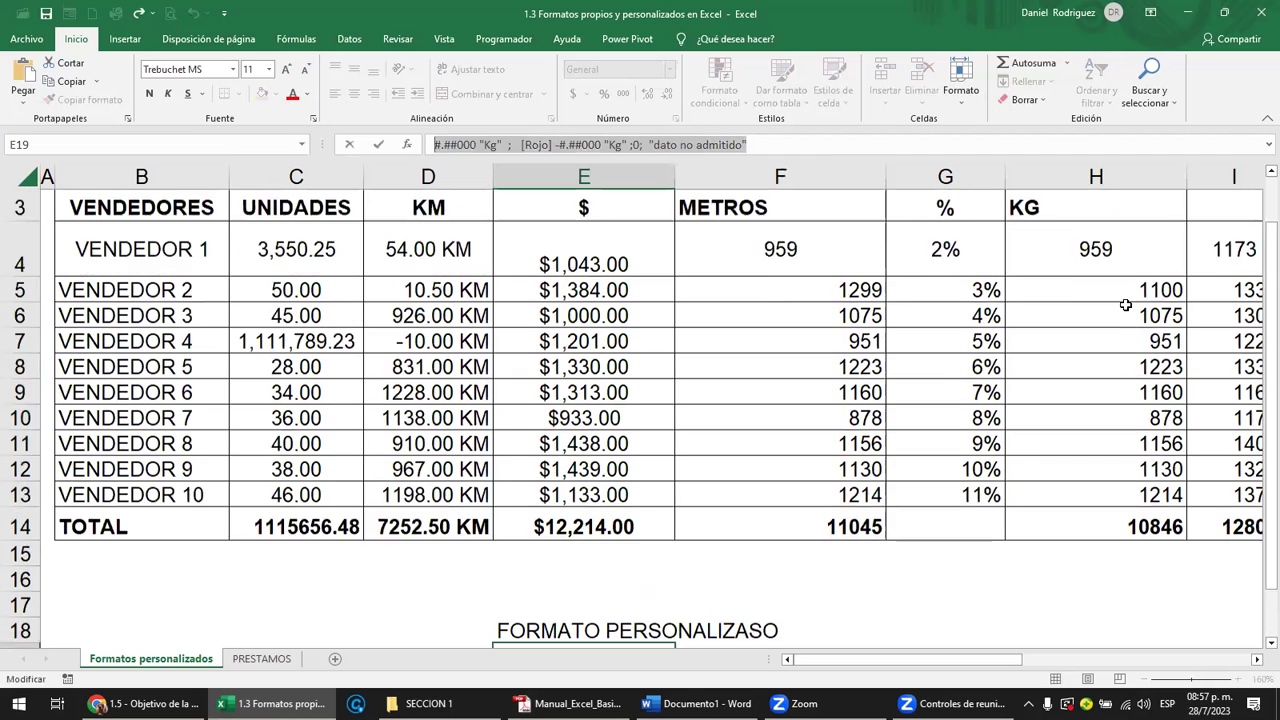
{"action": "left_click_drag", "start_coordinate": [1094, 305], "coordinate": [1111, 577]}
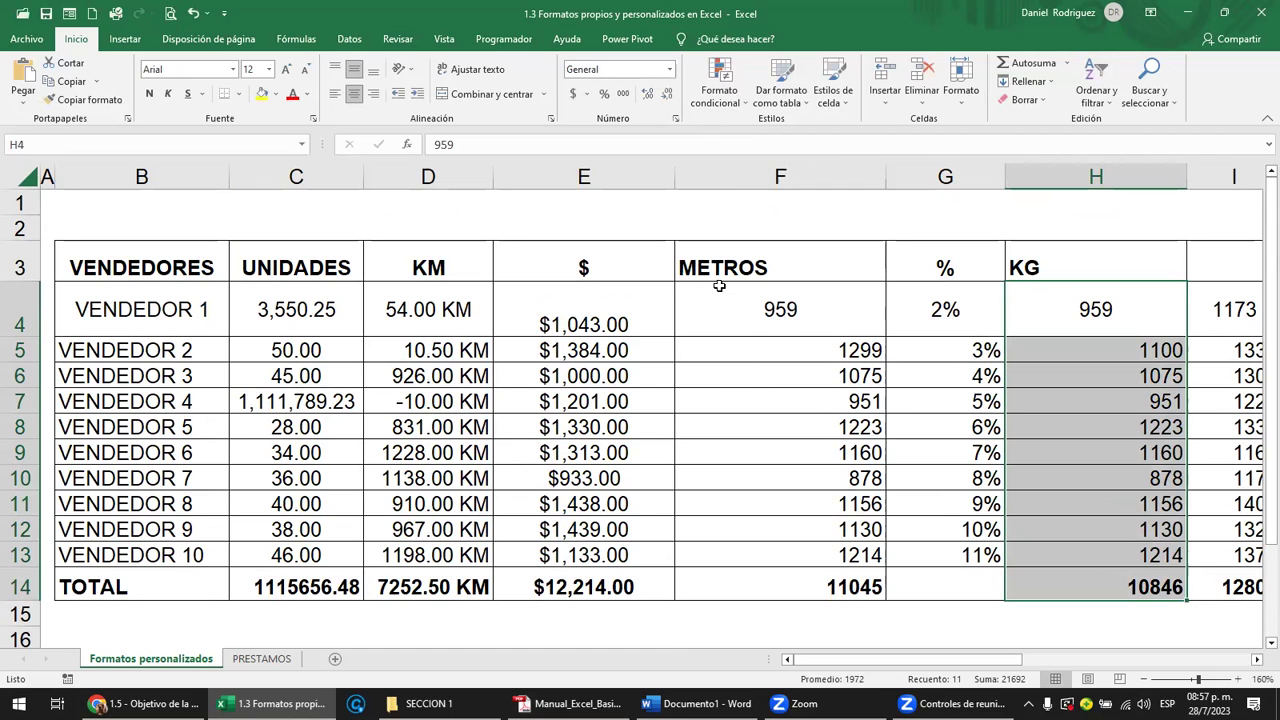
Step: Give H4:H14 a Personalizada format by pasting the Kg code over 0, showing values like 959.000 Kg
{"action": "left_click", "coordinate": [676, 119]}
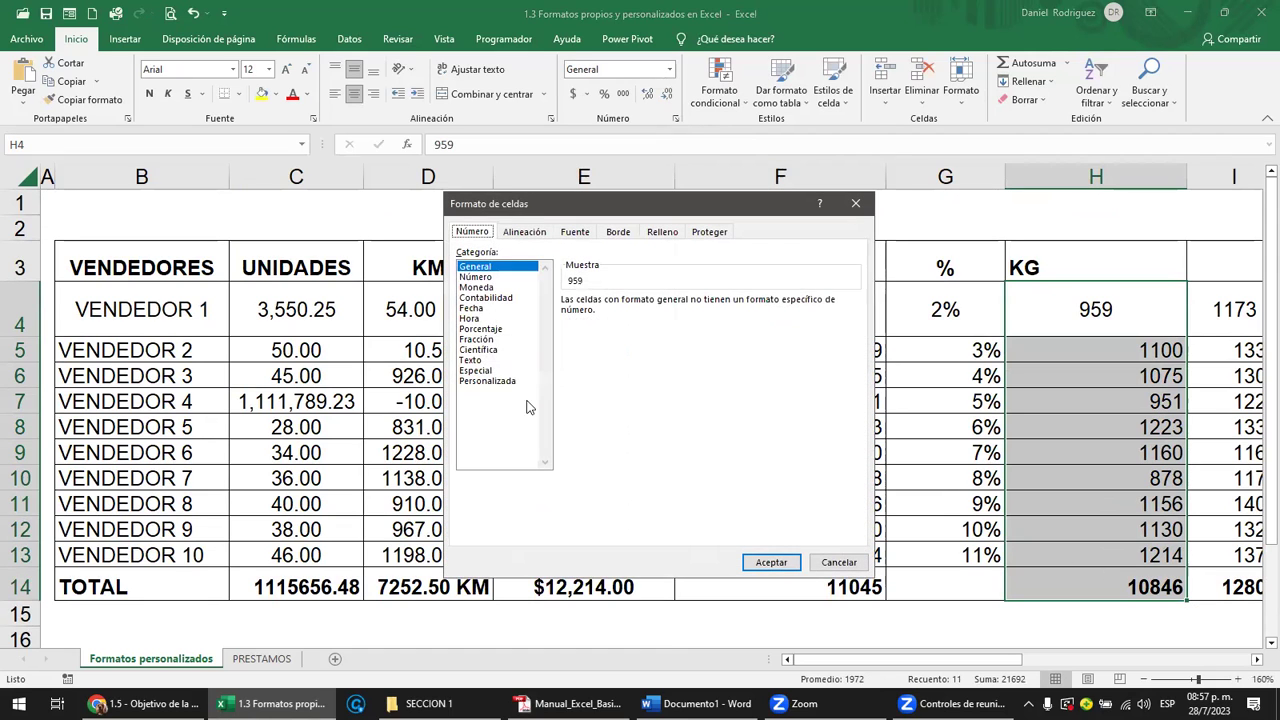
{"action": "left_click", "coordinate": [497, 382]}
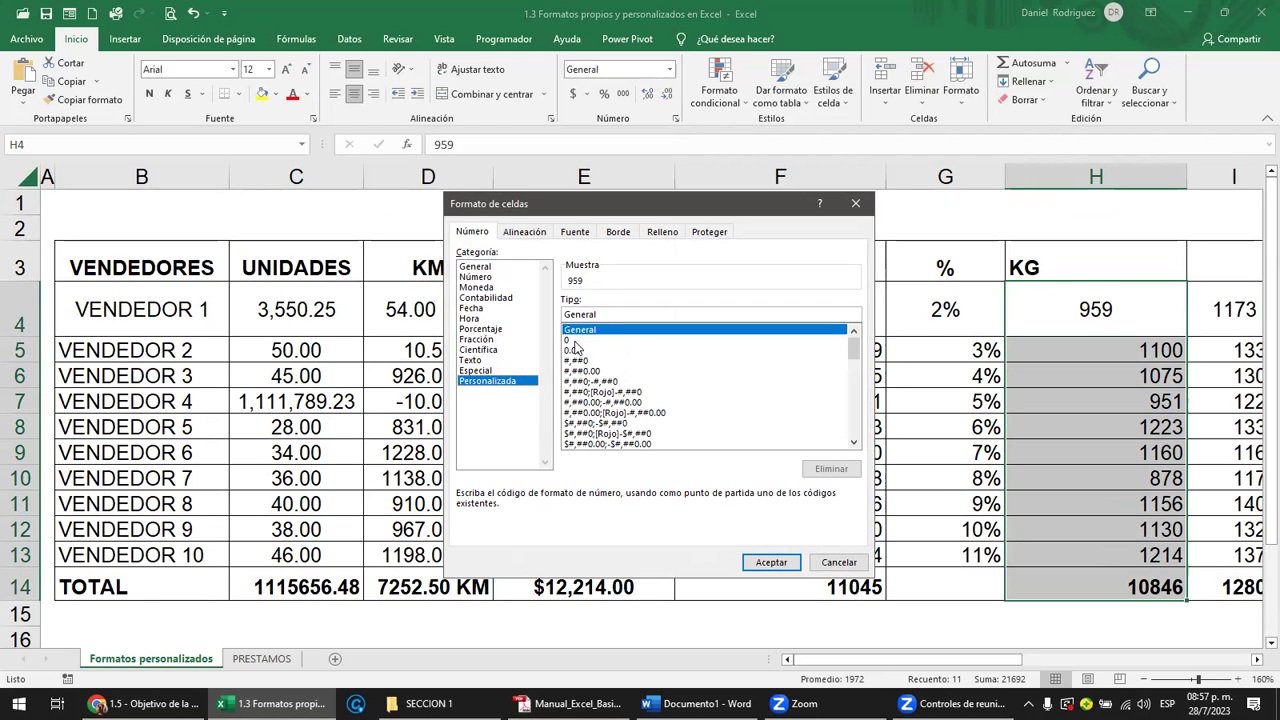
{"action": "left_click", "coordinate": [567, 341]}
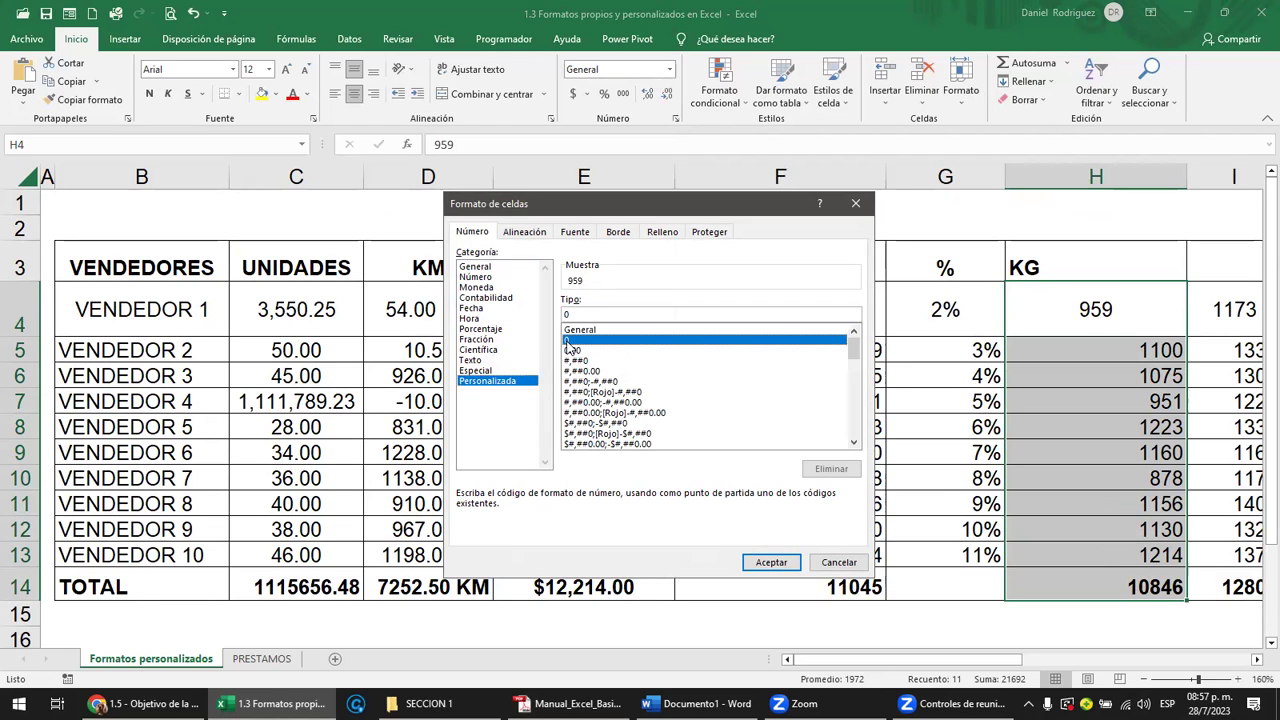
{"action": "double_click", "coordinate": [578, 314]}
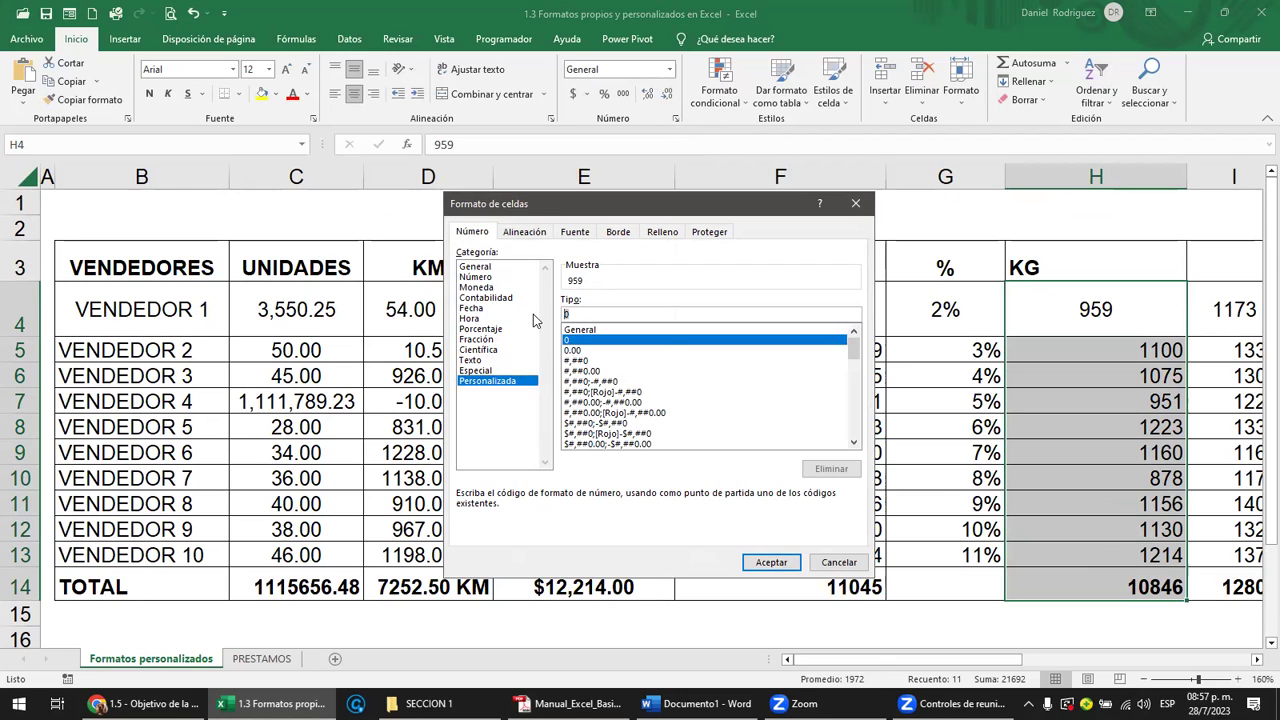
{"action": "key", "text": "ctrl+v"}
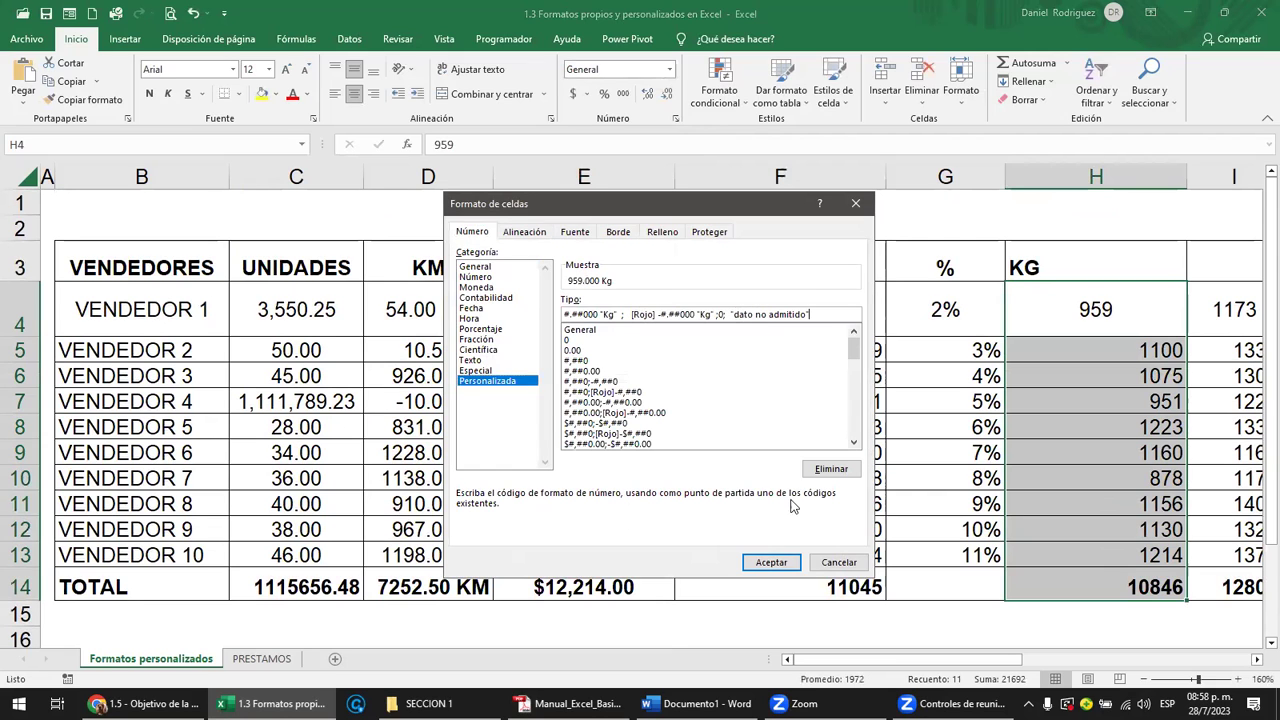
{"action": "left_click", "coordinate": [771, 562]}
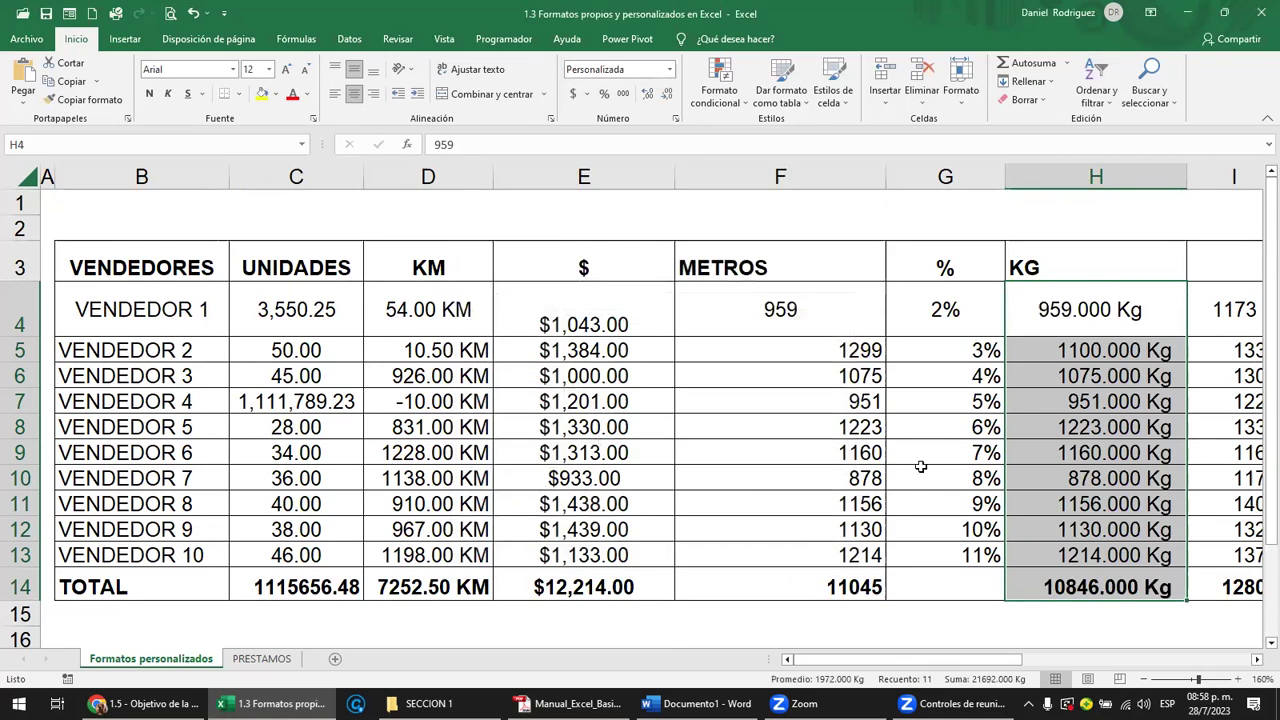
Step: Test the custom Kg format in H4 by entering 0, 1, 10000 and -1 in turn
{"action": "left_click", "coordinate": [1070, 320]}
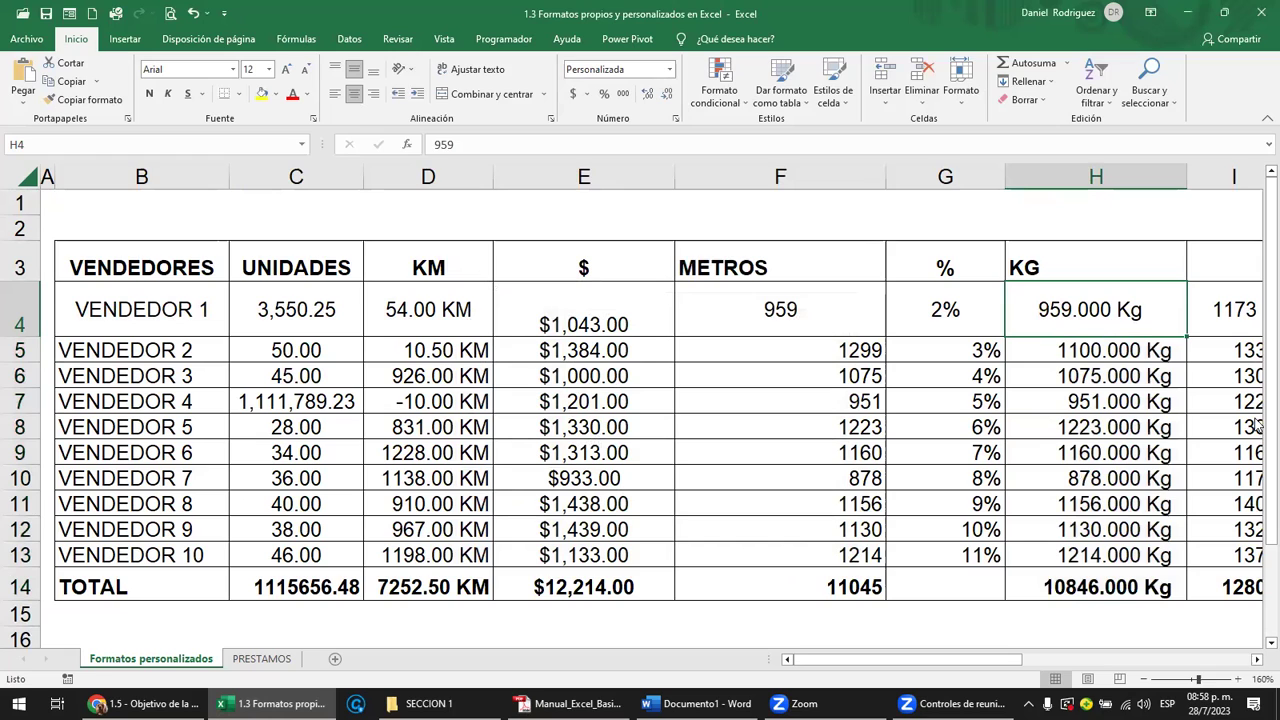
{"action": "type", "text": "0"}
{"action": "key", "text": "Return"}
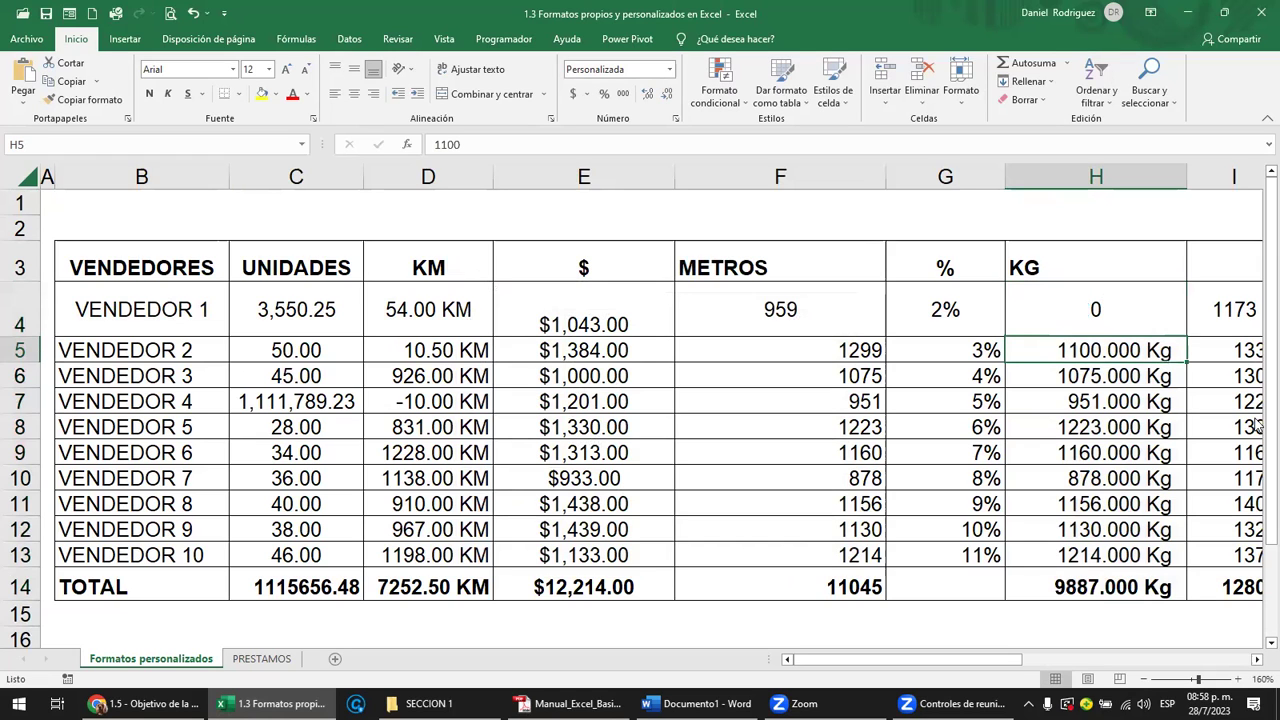
{"action": "key", "text": "Up"}
{"action": "type", "text": "1"}
{"action": "key", "text": "Return"}
{"action": "key", "text": "Up"}
{"action": "type", "text": "10000"}
{"action": "key", "text": "Return"}
{"action": "key", "text": "Up"}
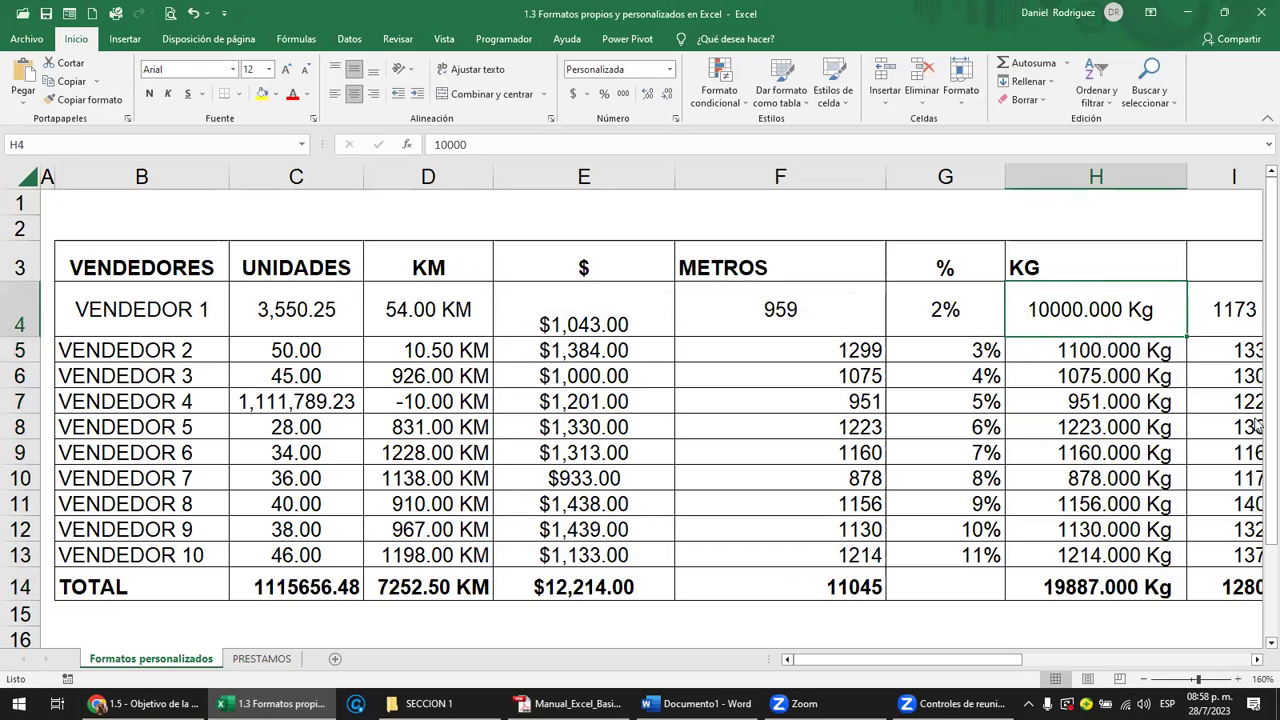
{"action": "type", "text": "-1"}
{"action": "key", "text": "Return"}
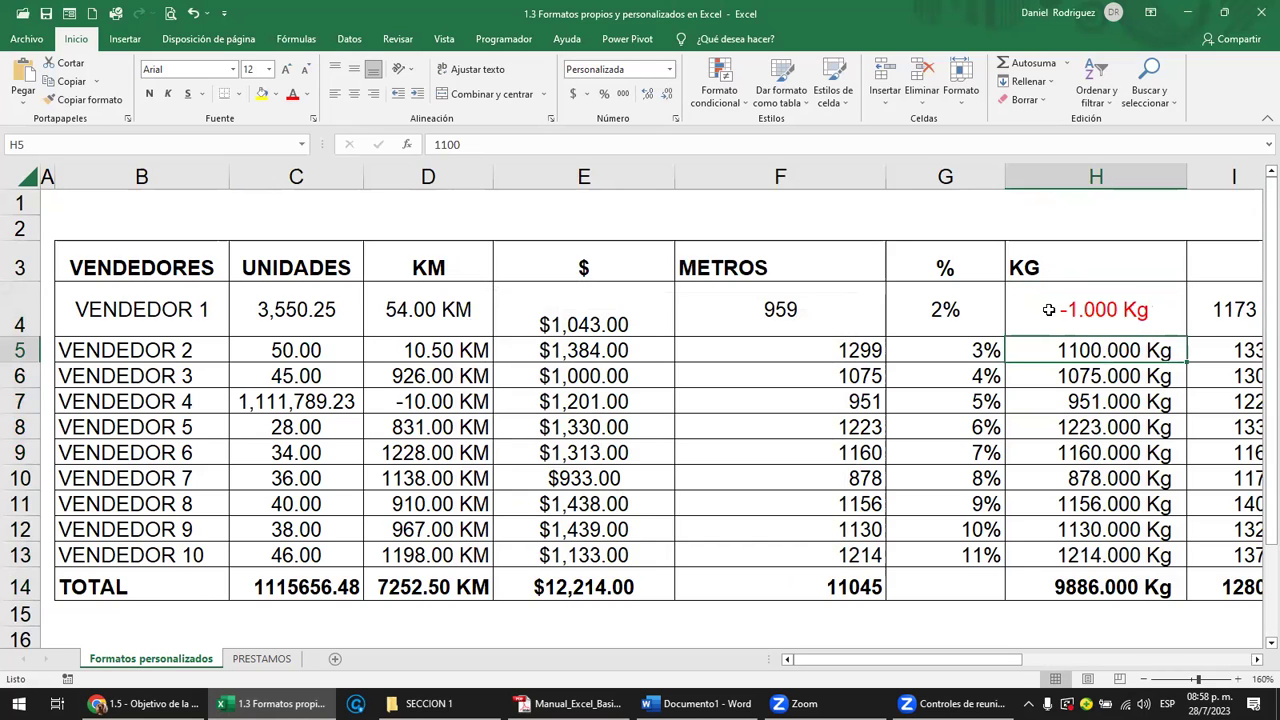
Step: Review the format code in E19, then enter AAAA in cell H4
{"action": "left_click_drag", "start_coordinate": [1048, 310], "coordinate": [1126, 573]}
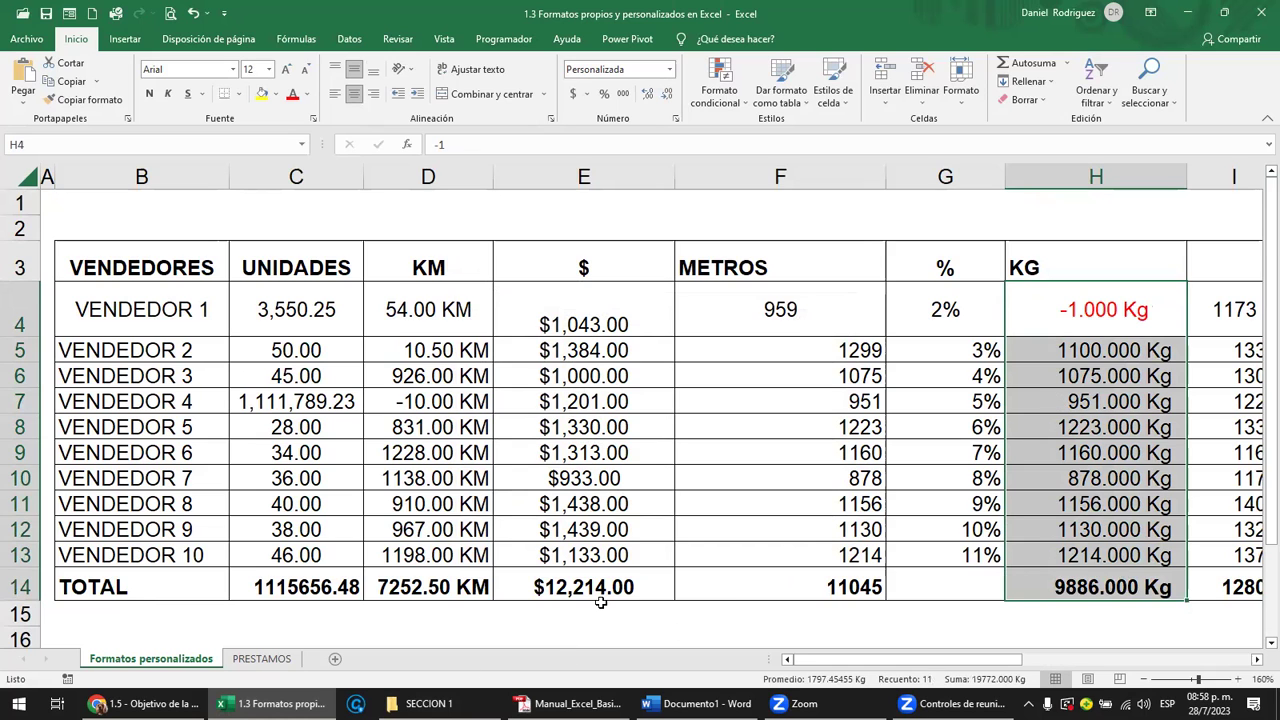
{"action": "scroll", "coordinate": [600, 603], "scroll_direction": "down", "scroll_amount": 2}
{"action": "left_click", "coordinate": [563, 527]}
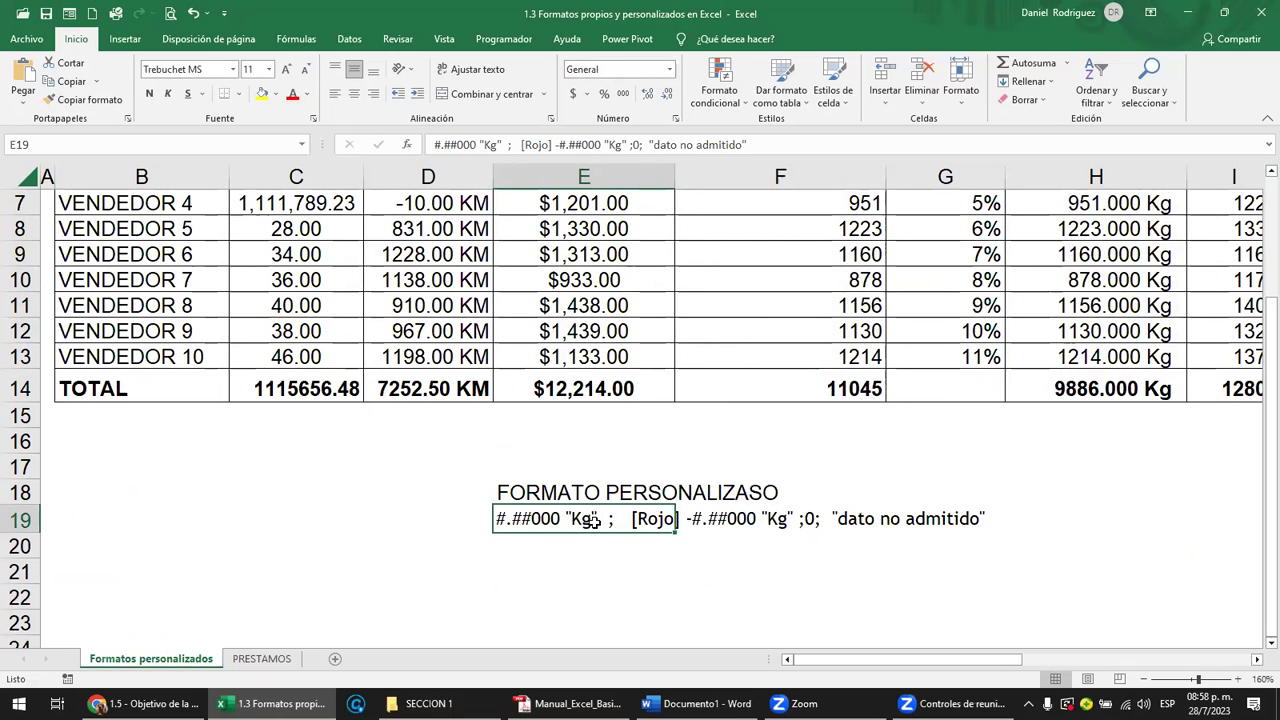
{"action": "scroll", "coordinate": [862, 527], "scroll_direction": "up", "scroll_amount": 1}
{"action": "scroll", "coordinate": [943, 495], "scroll_direction": "up", "scroll_amount": 1}
{"action": "left_click", "coordinate": [1100, 328]}
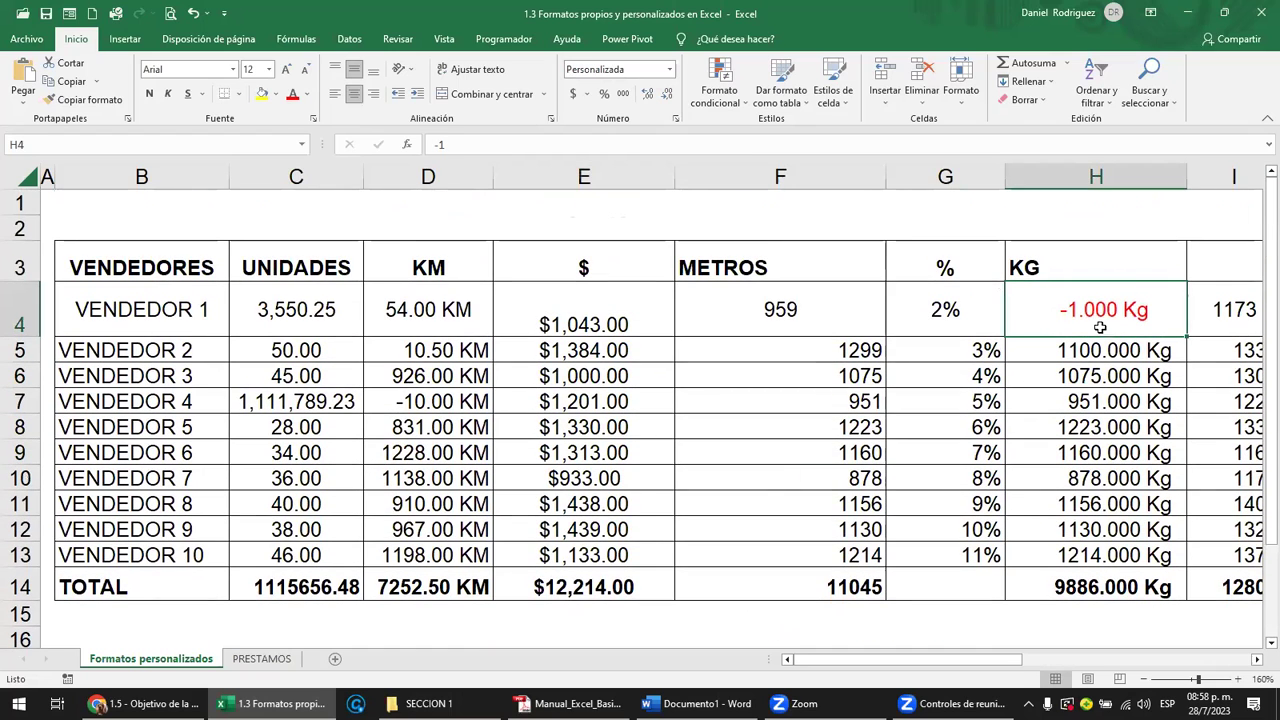
{"action": "type", "text": "AAAA"}
{"action": "key", "text": "Return"}
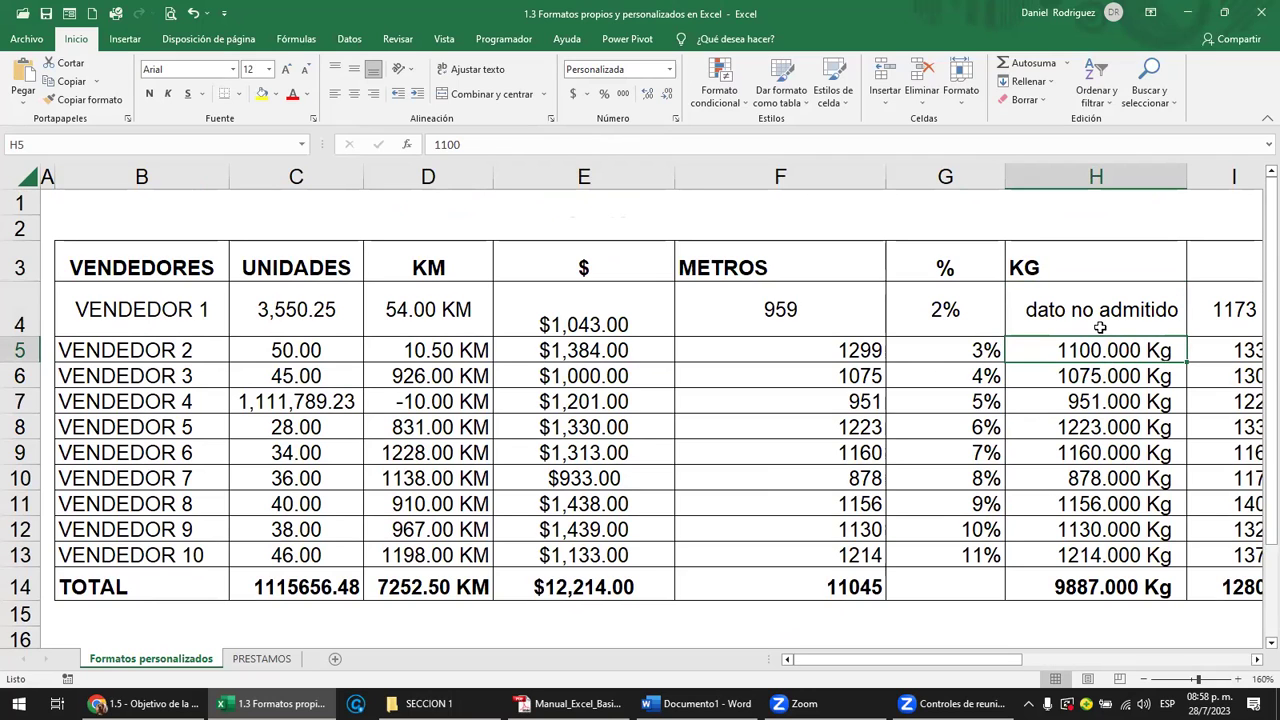
Step: Compare H4's 'dato no admitido' display with the format text in E19:F19
{"action": "left_click", "coordinate": [1067, 315]}
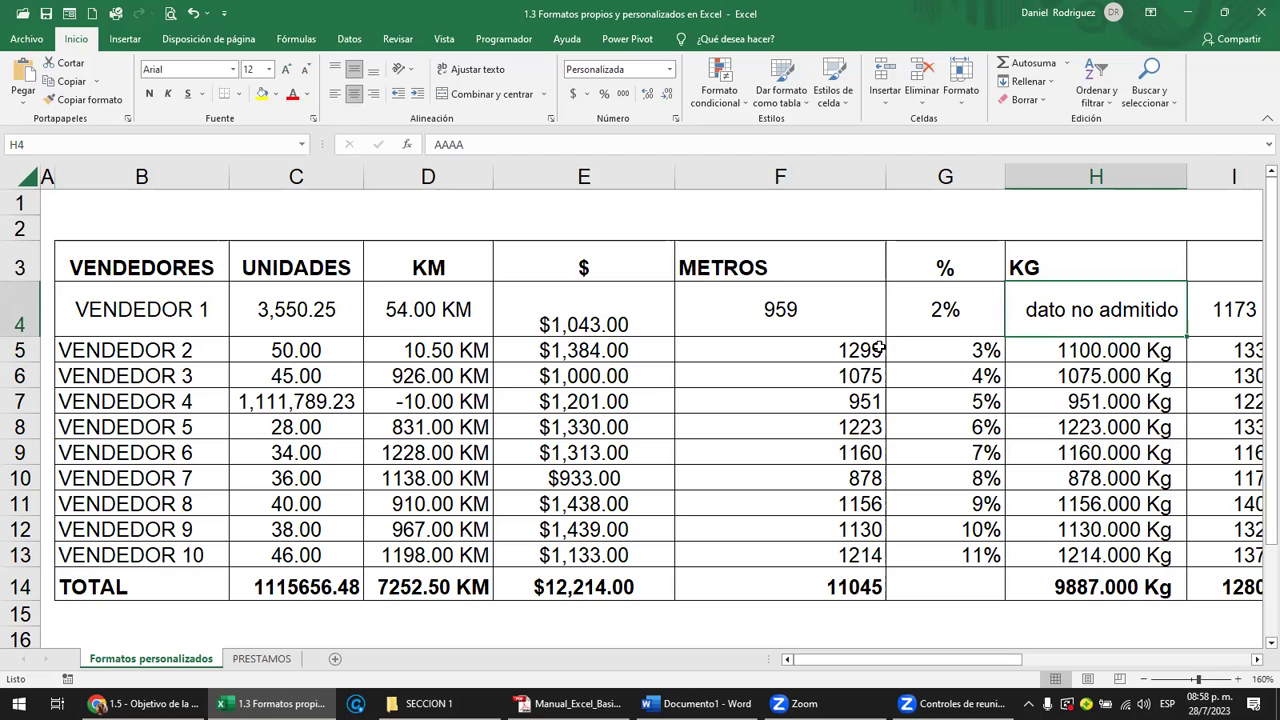
{"action": "left_click", "coordinate": [762, 302], "text": "ctrl"}
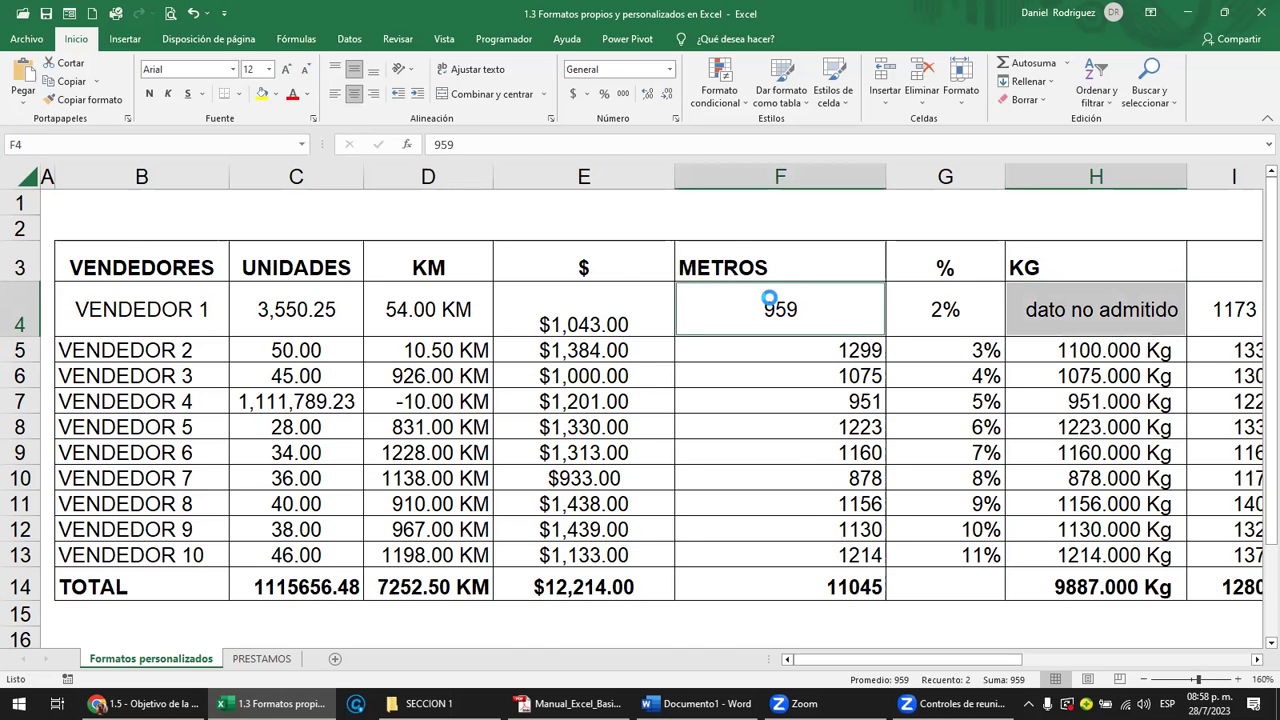
{"action": "scroll", "coordinate": [765, 304], "scroll_direction": "down", "scroll_amount": 1, "text": "ctrl"}
{"action": "scroll", "coordinate": [770, 306], "scroll_direction": "down", "scroll_amount": 1, "text": "ctrl"}
{"action": "scroll", "coordinate": [775, 309], "scroll_direction": "down", "scroll_amount": 1, "text": "ctrl"}
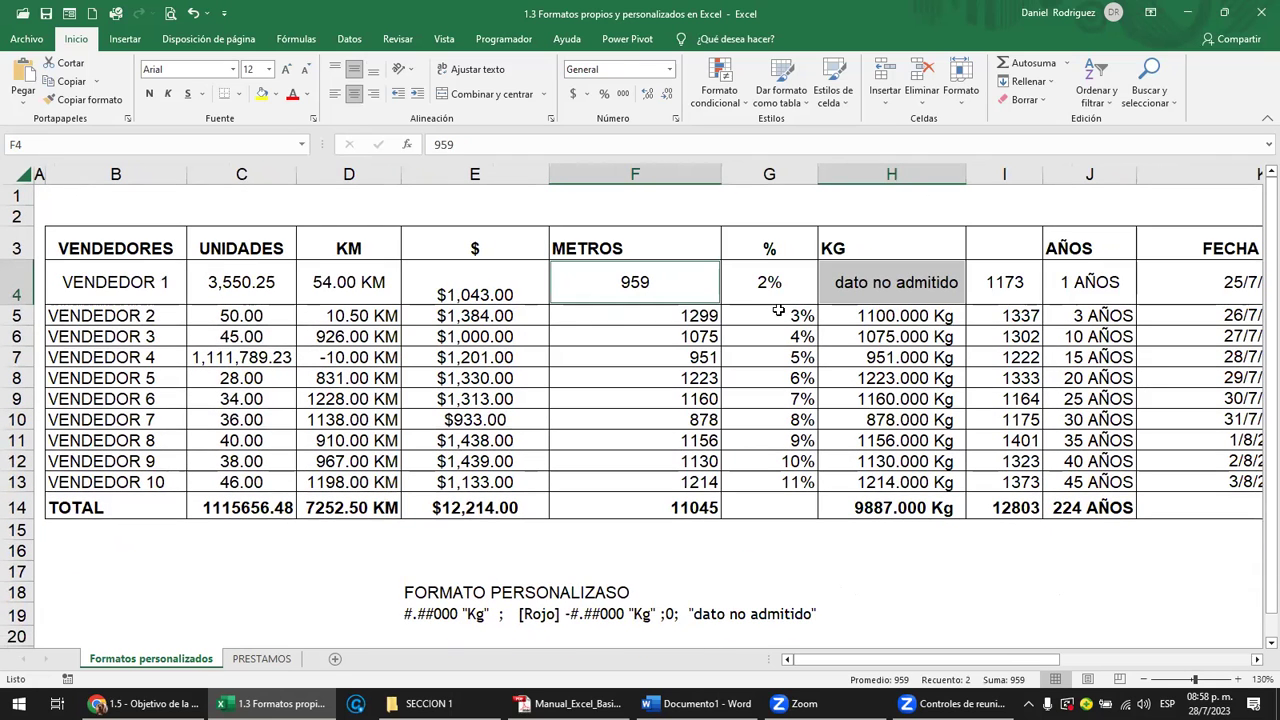
{"action": "left_click", "coordinate": [905, 318]}
{"action": "scroll", "coordinate": [940, 357], "scroll_direction": "down", "scroll_amount": 1}
{"action": "left_click", "coordinate": [423, 542]}
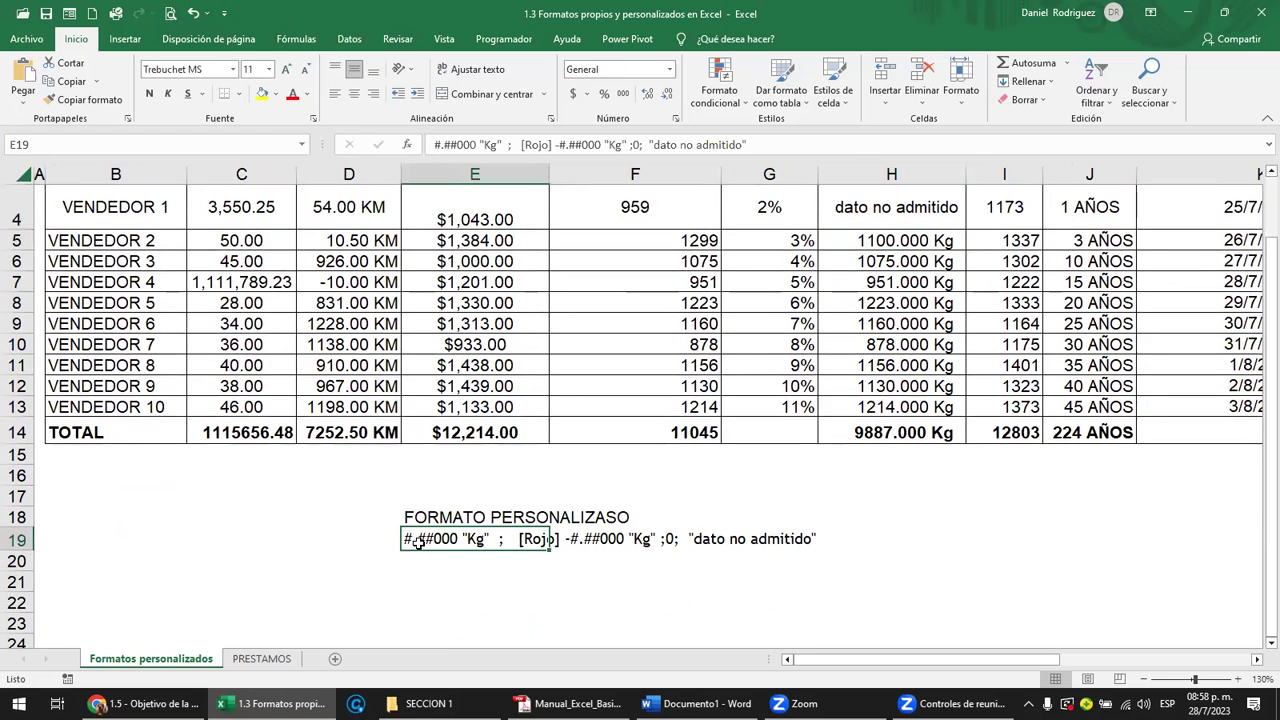
{"action": "left_click_drag", "start_coordinate": [419, 540], "coordinate": [705, 540]}
{"action": "scroll", "coordinate": [1001, 421], "scroll_direction": "up", "scroll_amount": 1}
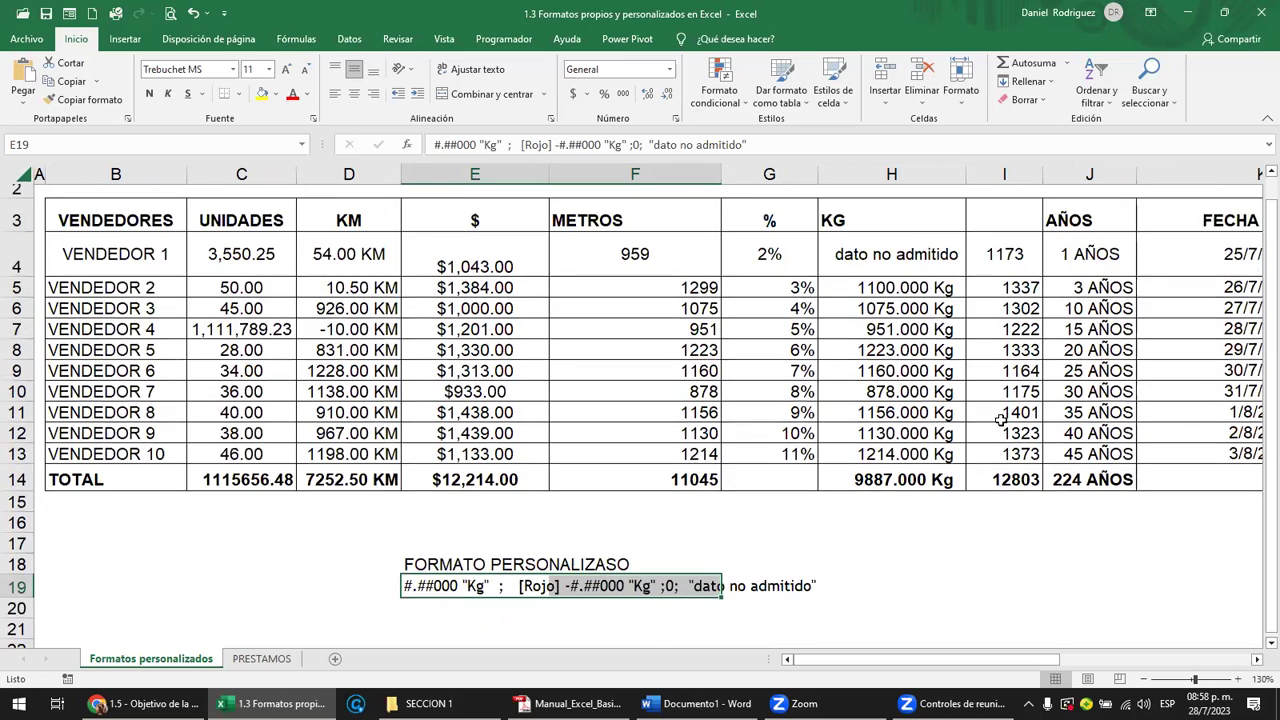
{"action": "left_click", "coordinate": [862, 283]}
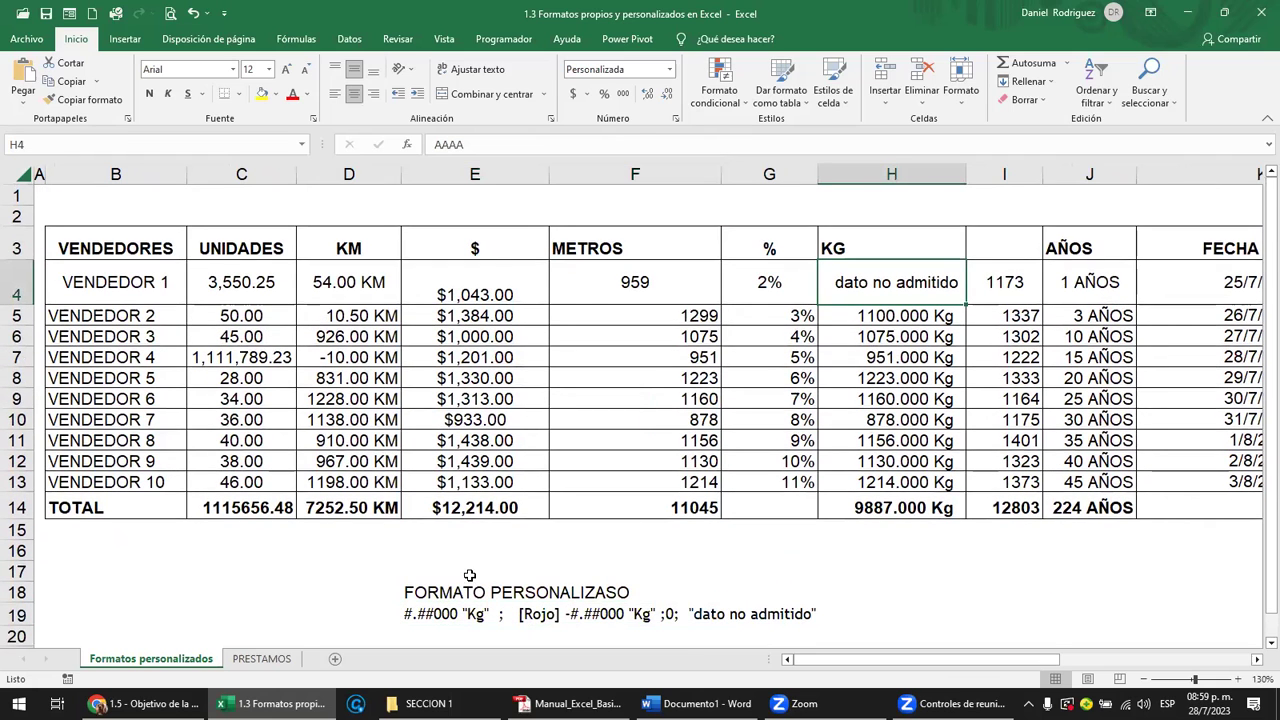
{"action": "left_click", "coordinate": [190, 700]}
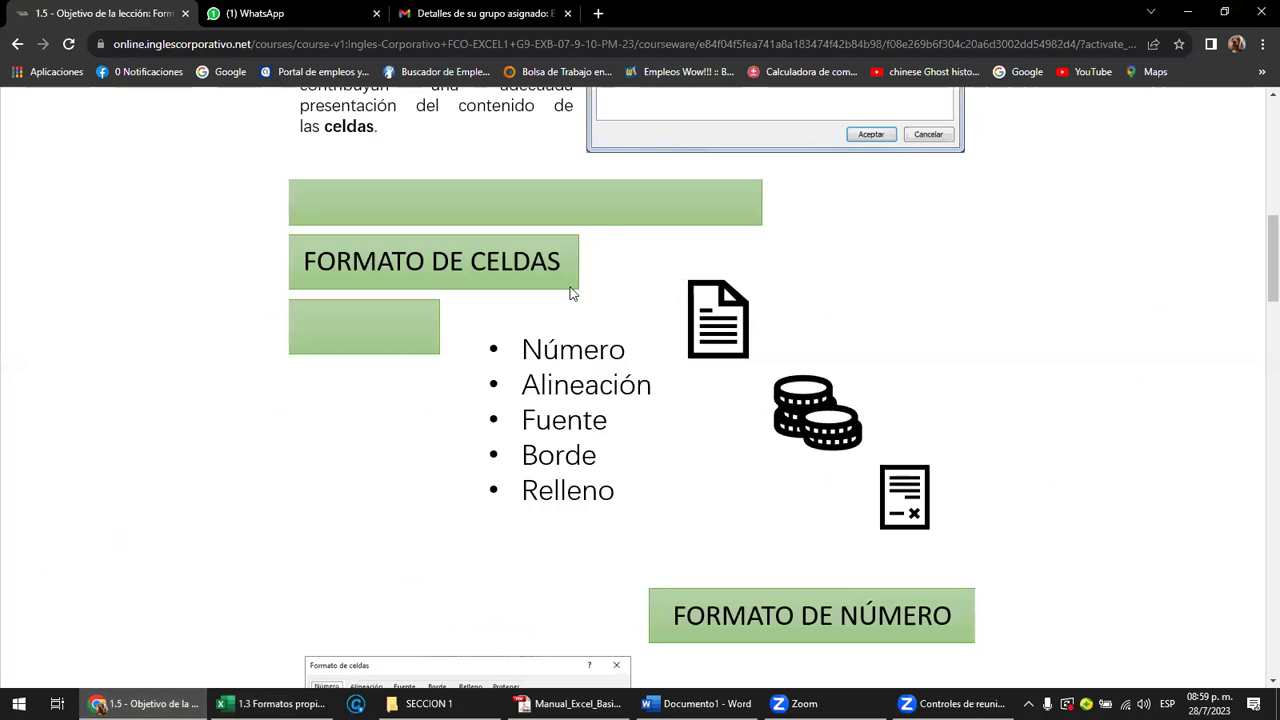
{"action": "scroll", "coordinate": [613, 367], "scroll_direction": "down", "scroll_amount": 1}
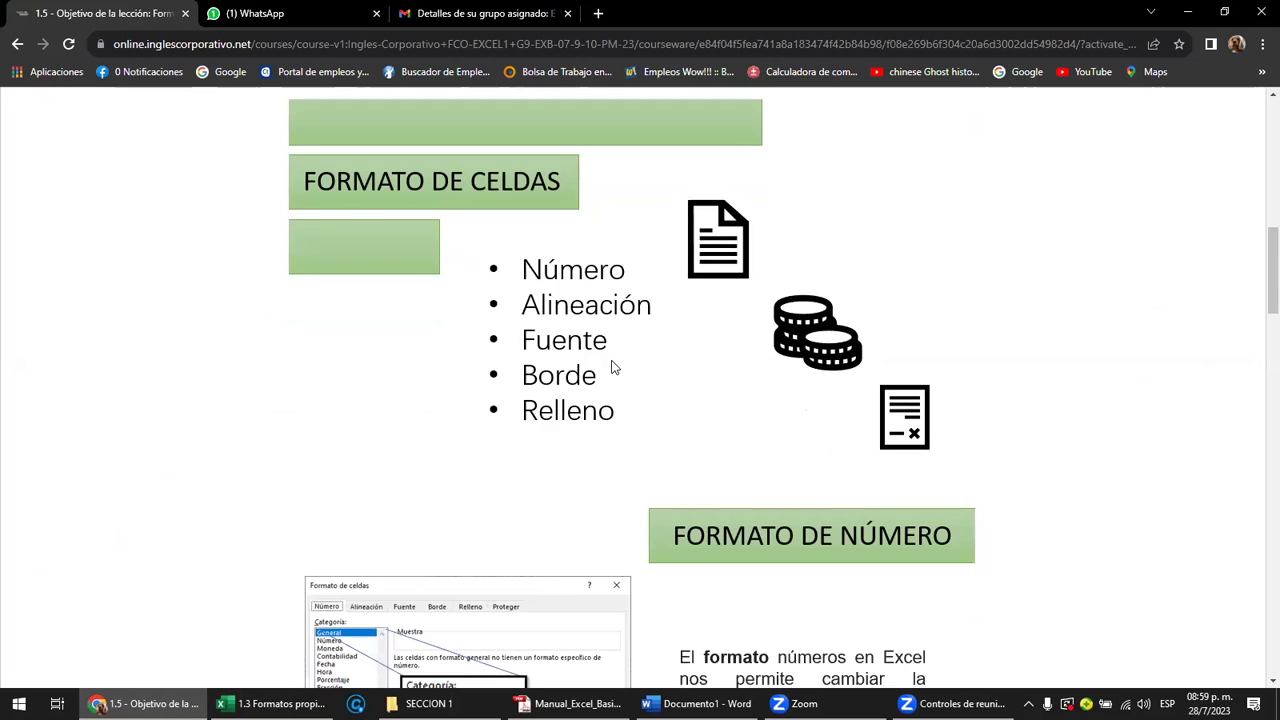
{"action": "scroll", "coordinate": [613, 367], "scroll_direction": "down", "scroll_amount": 1}
{"action": "scroll", "coordinate": [613, 367], "scroll_direction": "down", "scroll_amount": 1}
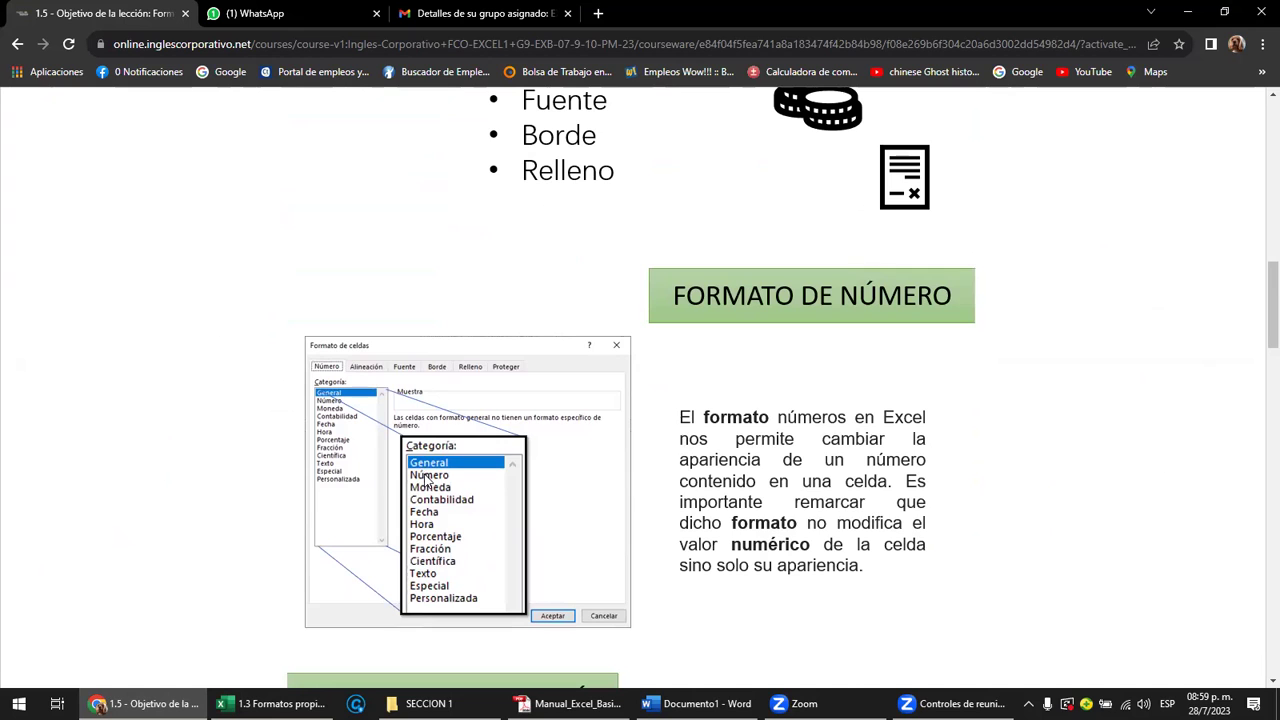
{"action": "scroll", "coordinate": [427, 477], "scroll_direction": "down", "scroll_amount": 1}
{"action": "scroll", "coordinate": [429, 474], "scroll_direction": "down", "scroll_amount": 2}
{"action": "scroll", "coordinate": [430, 485], "scroll_direction": "down", "scroll_amount": 1}
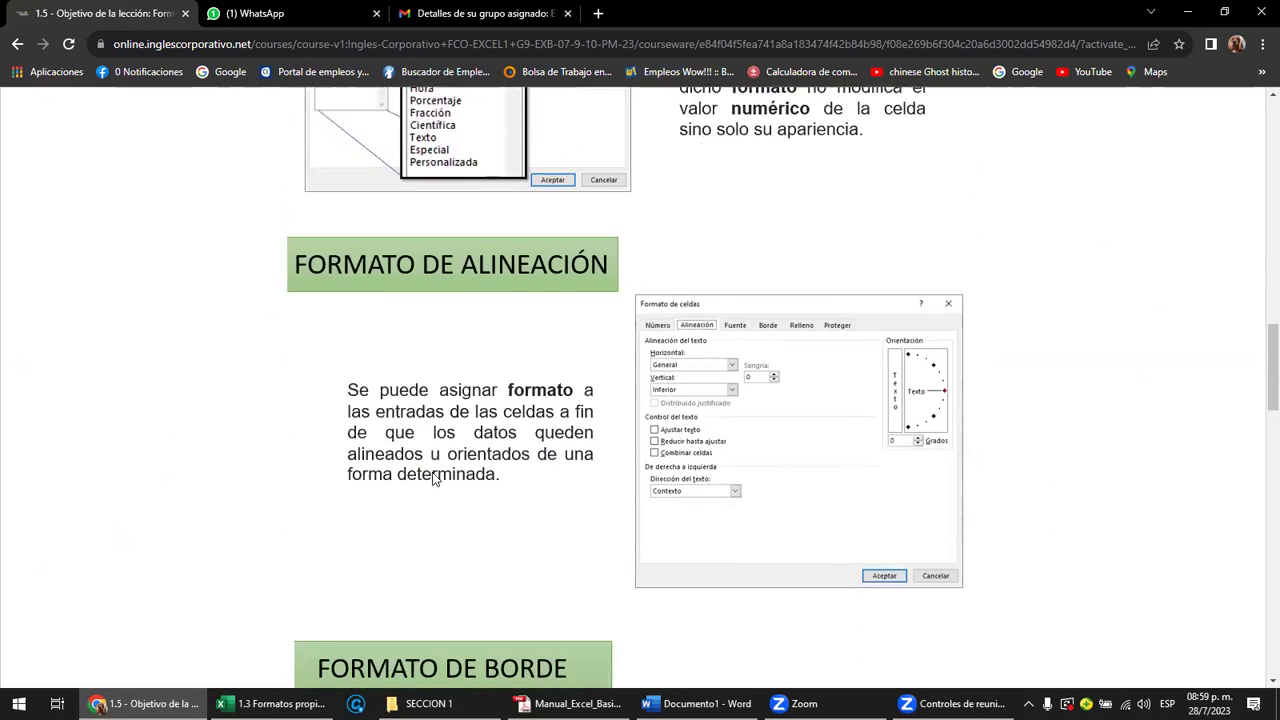
{"action": "scroll", "coordinate": [645, 355], "scroll_direction": "down", "scroll_amount": 1}
{"action": "scroll", "coordinate": [656, 350], "scroll_direction": "down", "scroll_amount": 1}
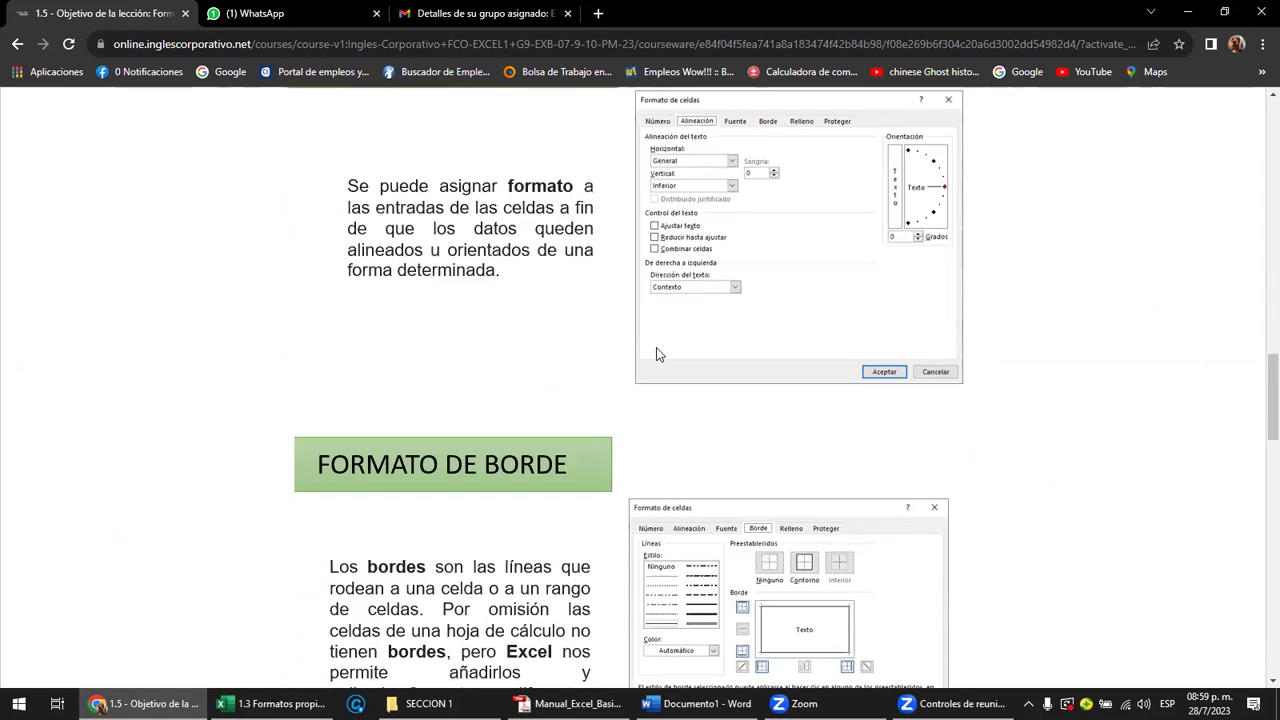
{"action": "scroll", "coordinate": [657, 354], "scroll_direction": "down", "scroll_amount": 1}
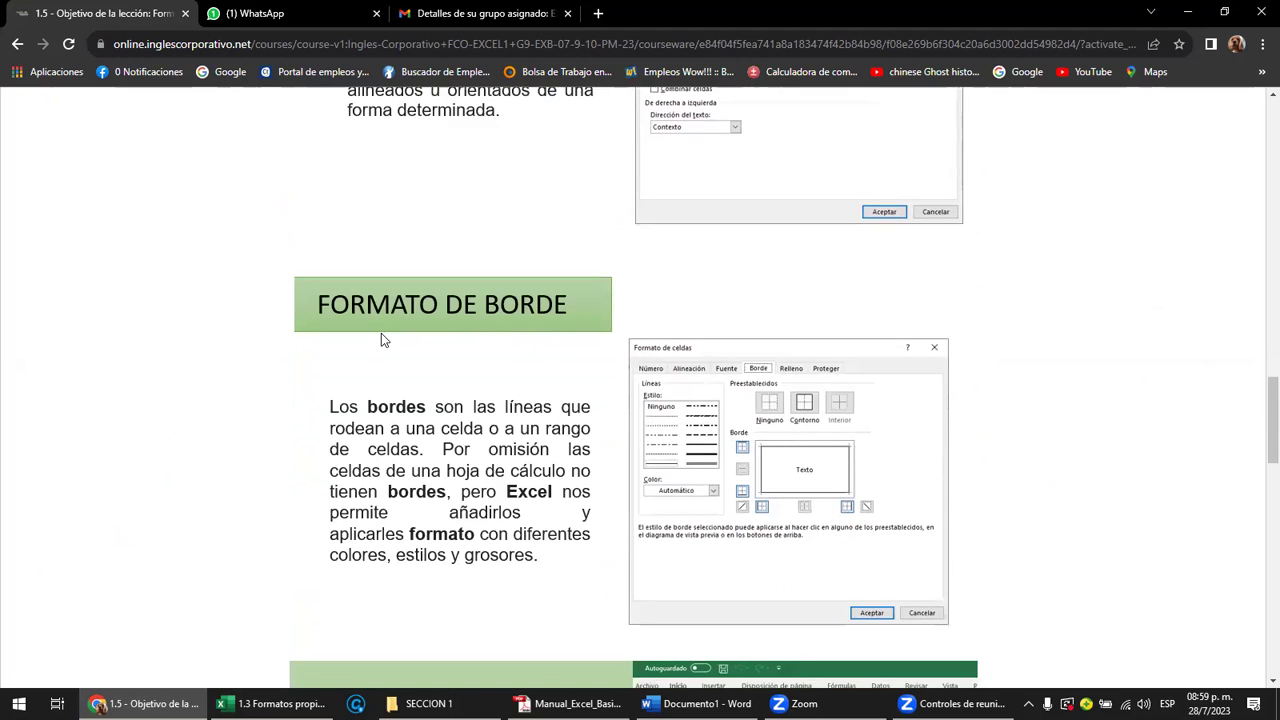
{"action": "scroll", "coordinate": [381, 336], "scroll_direction": "down", "scroll_amount": 1}
{"action": "scroll", "coordinate": [381, 336], "scroll_direction": "down", "scroll_amount": 2}
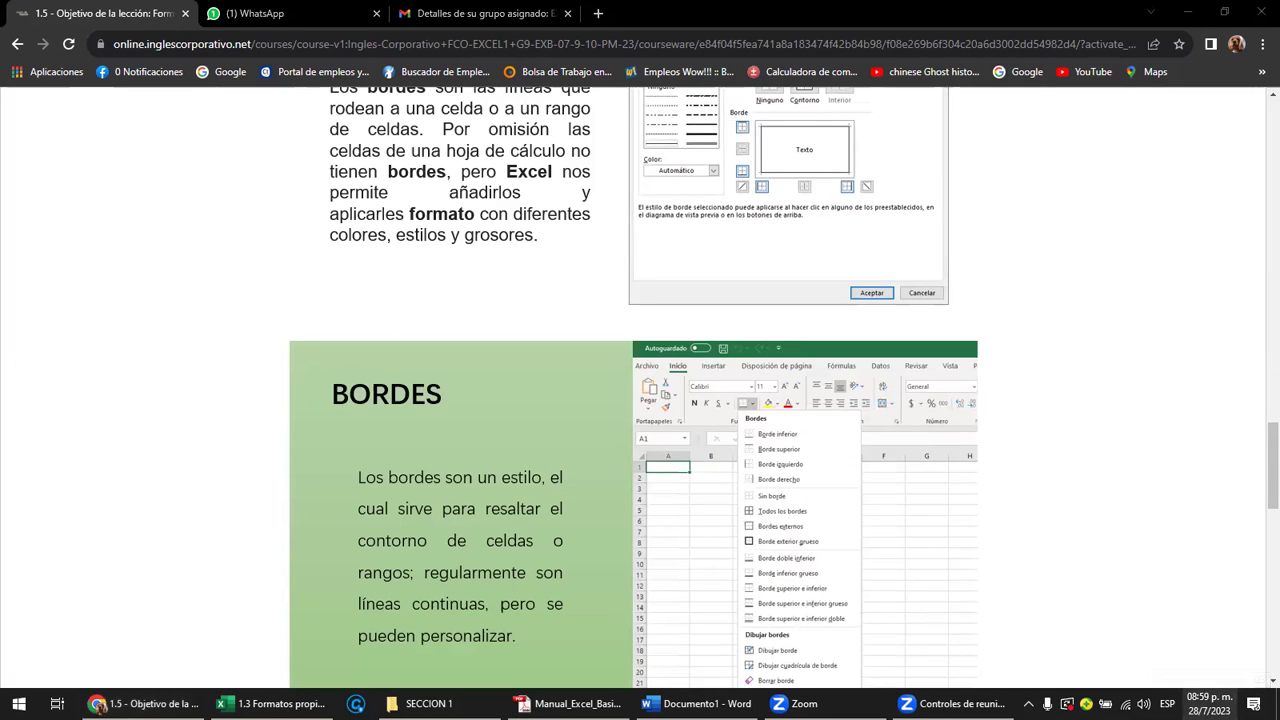
{"action": "left_click", "coordinate": [1209, 703]}
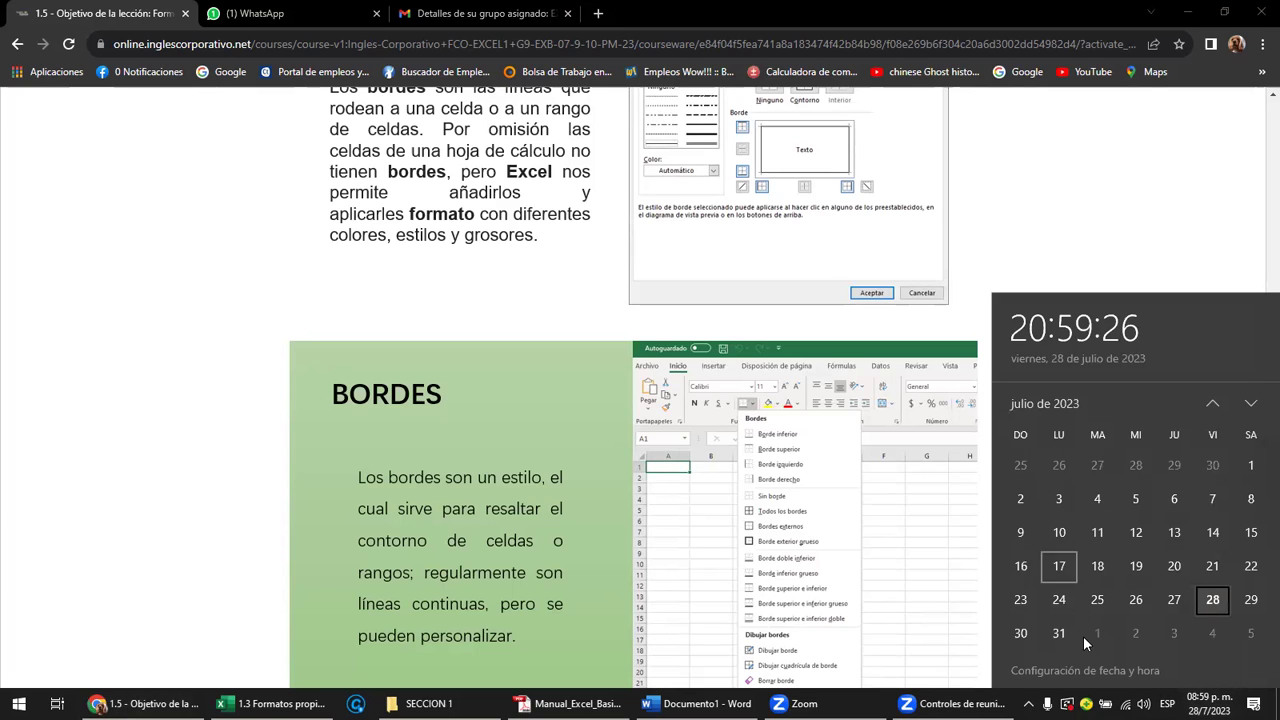
{"action": "left_click", "coordinate": [1058, 640]}
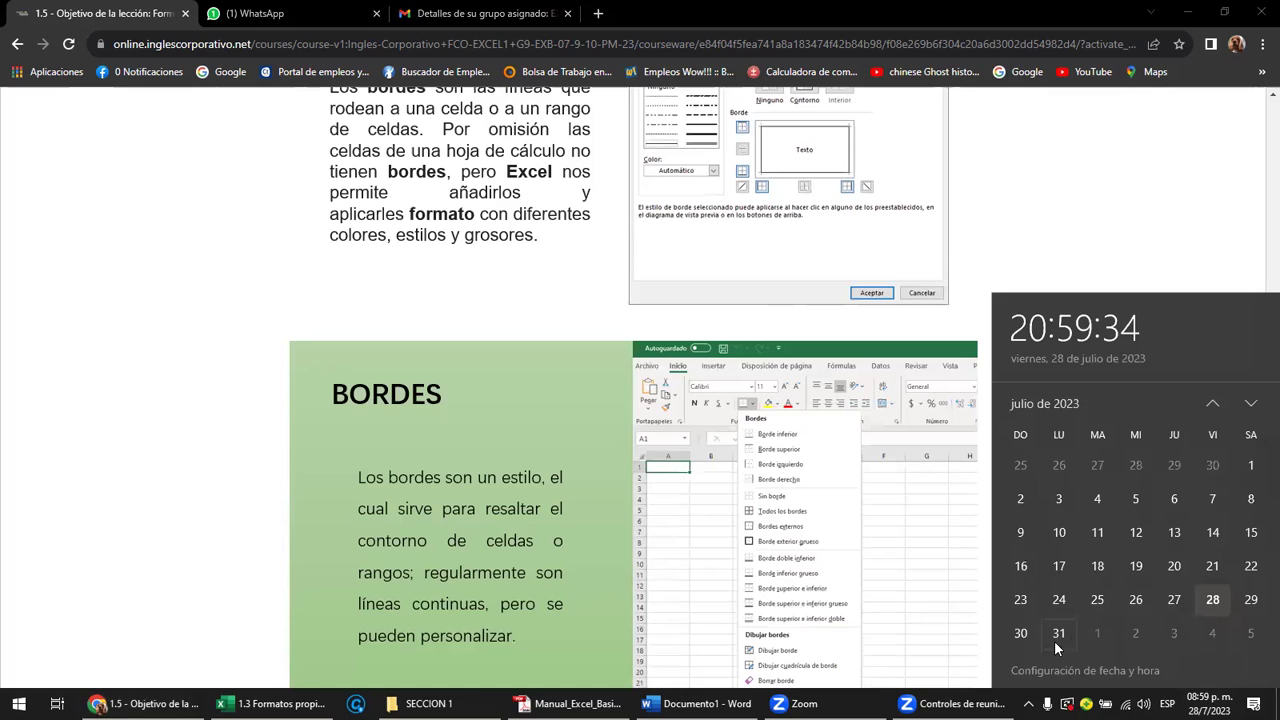
{"action": "left_click", "coordinate": [408, 293]}
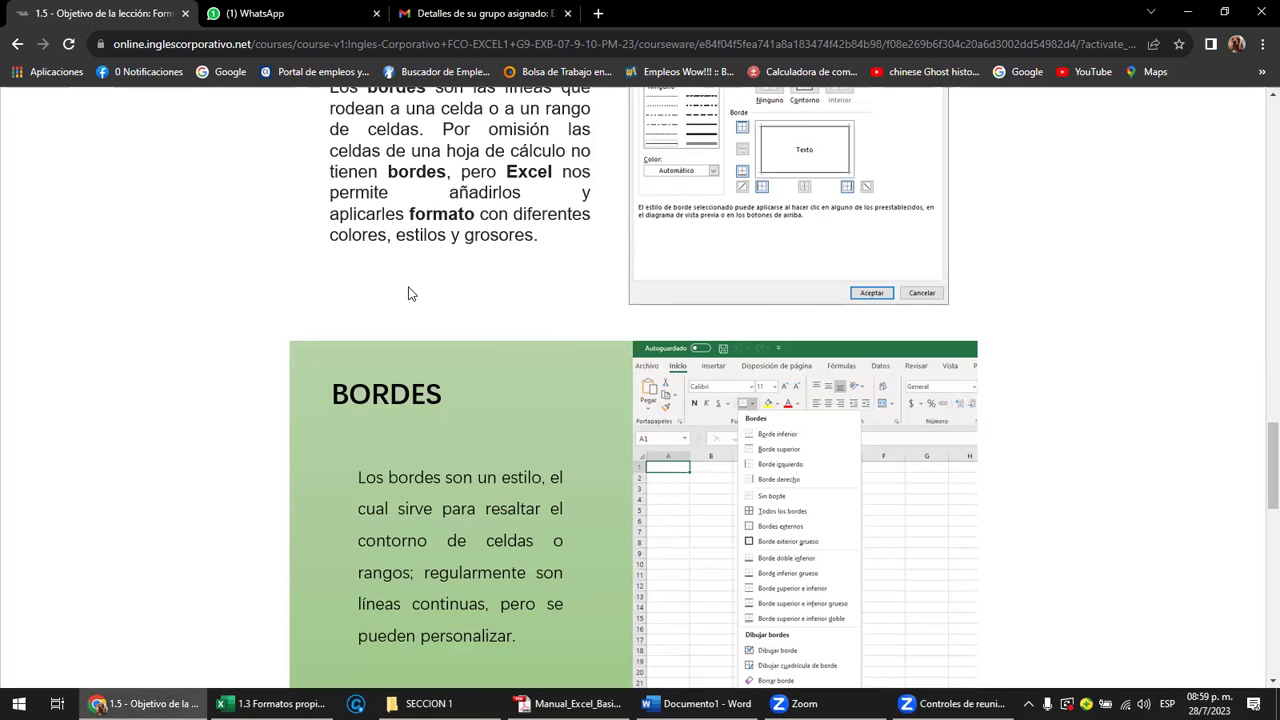
{"action": "scroll", "coordinate": [408, 293], "scroll_direction": "up", "scroll_amount": 4}
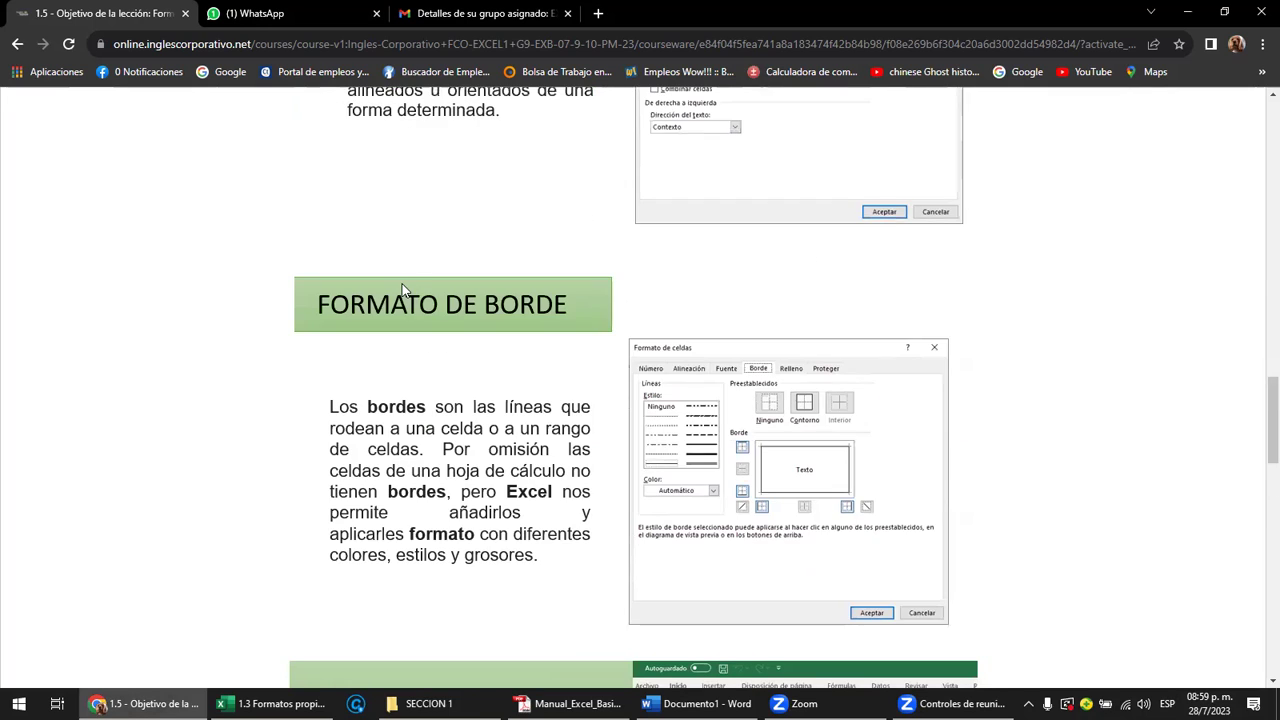
{"action": "scroll", "coordinate": [408, 293], "scroll_direction": "down", "scroll_amount": 2}
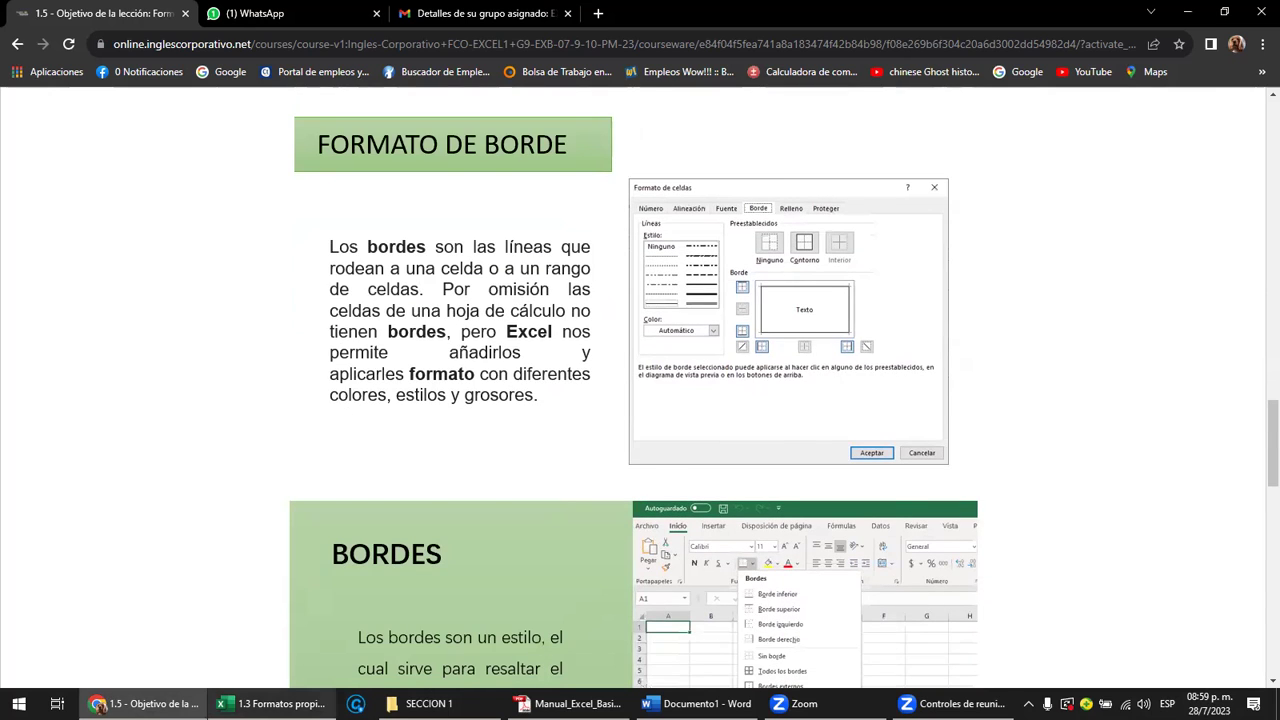
{"action": "left_click", "coordinate": [270, 703]}
{"action": "left_click", "coordinate": [439, 537]}
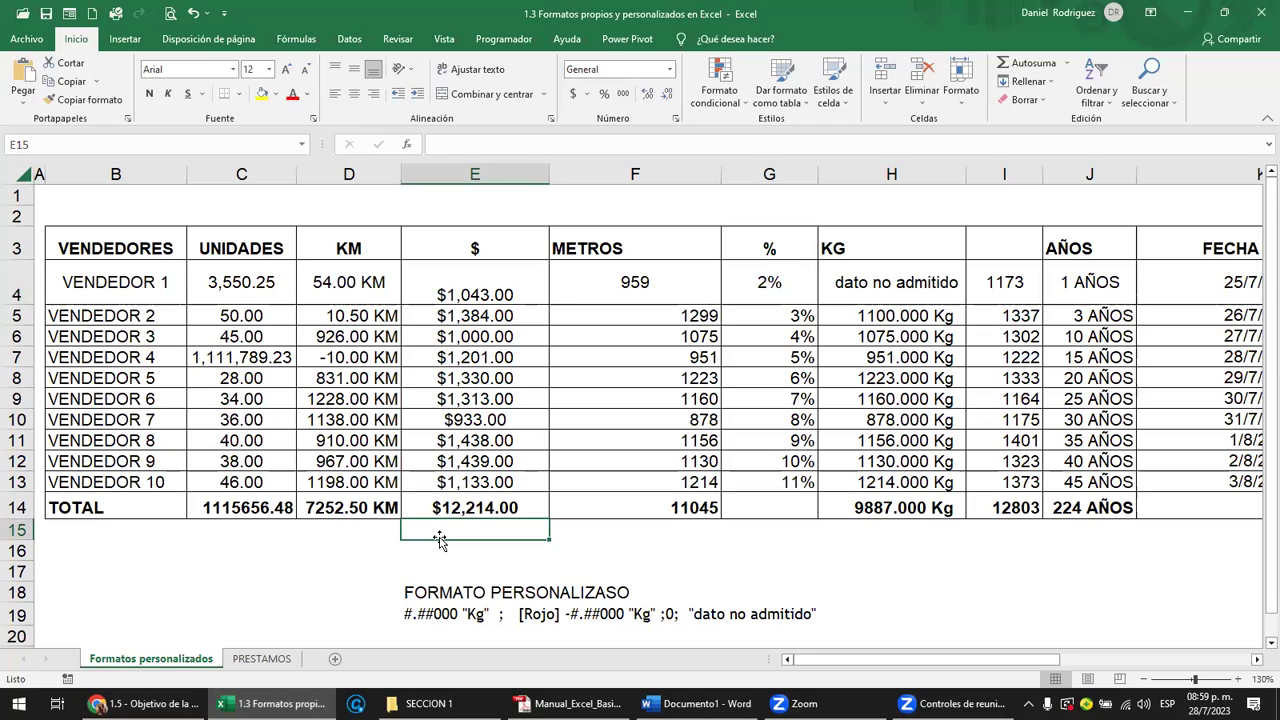
Step: Review the Bordes lesson on the course page in Chrome
{"action": "scroll", "coordinate": [441, 542], "scroll_direction": "down", "scroll_amount": 2, "text": "ctrl"}
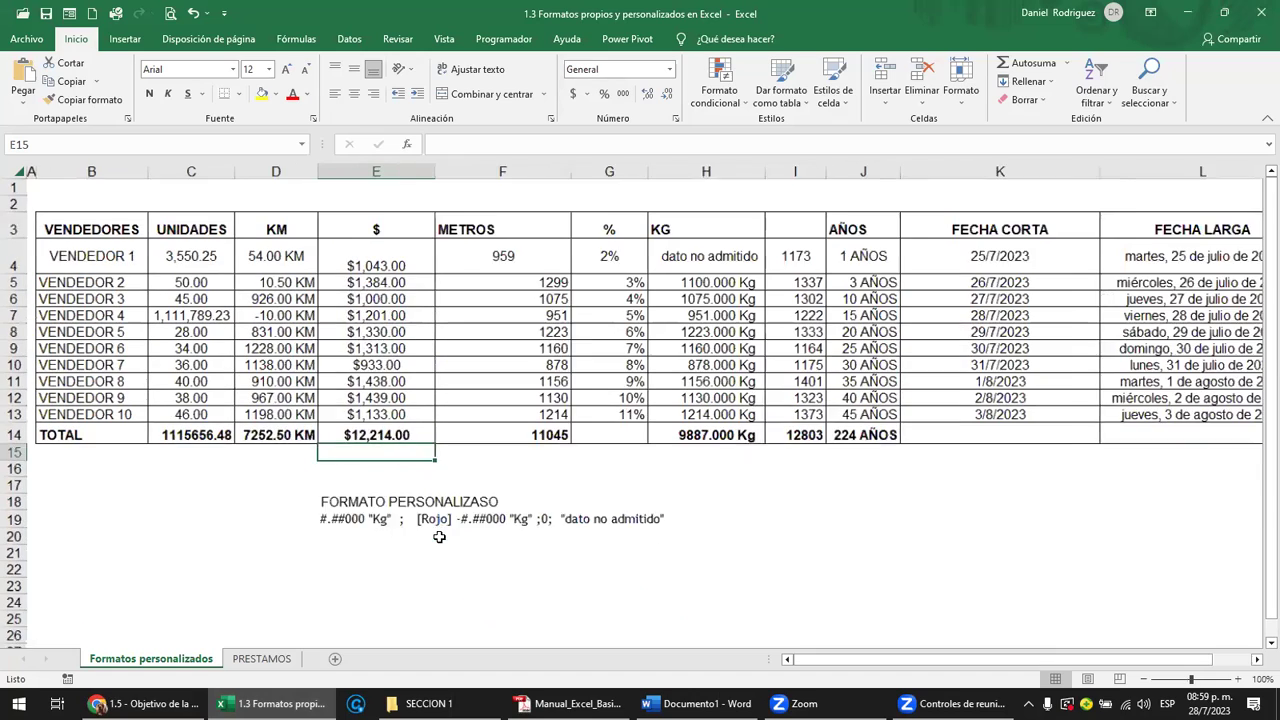
{"action": "scroll", "coordinate": [446, 534], "scroll_direction": "down", "scroll_amount": 1, "text": "ctrl"}
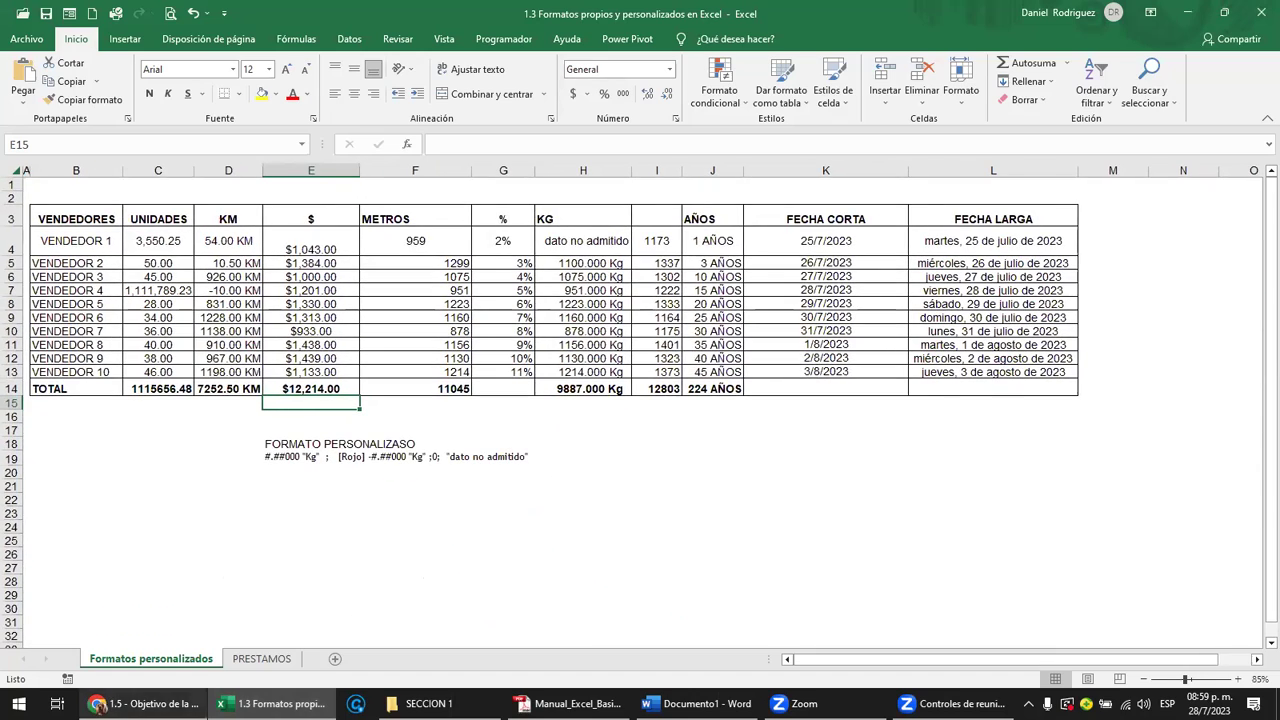
{"action": "left_click", "coordinate": [145, 703]}
{"action": "scroll", "coordinate": [569, 331], "scroll_direction": "down", "scroll_amount": 2}
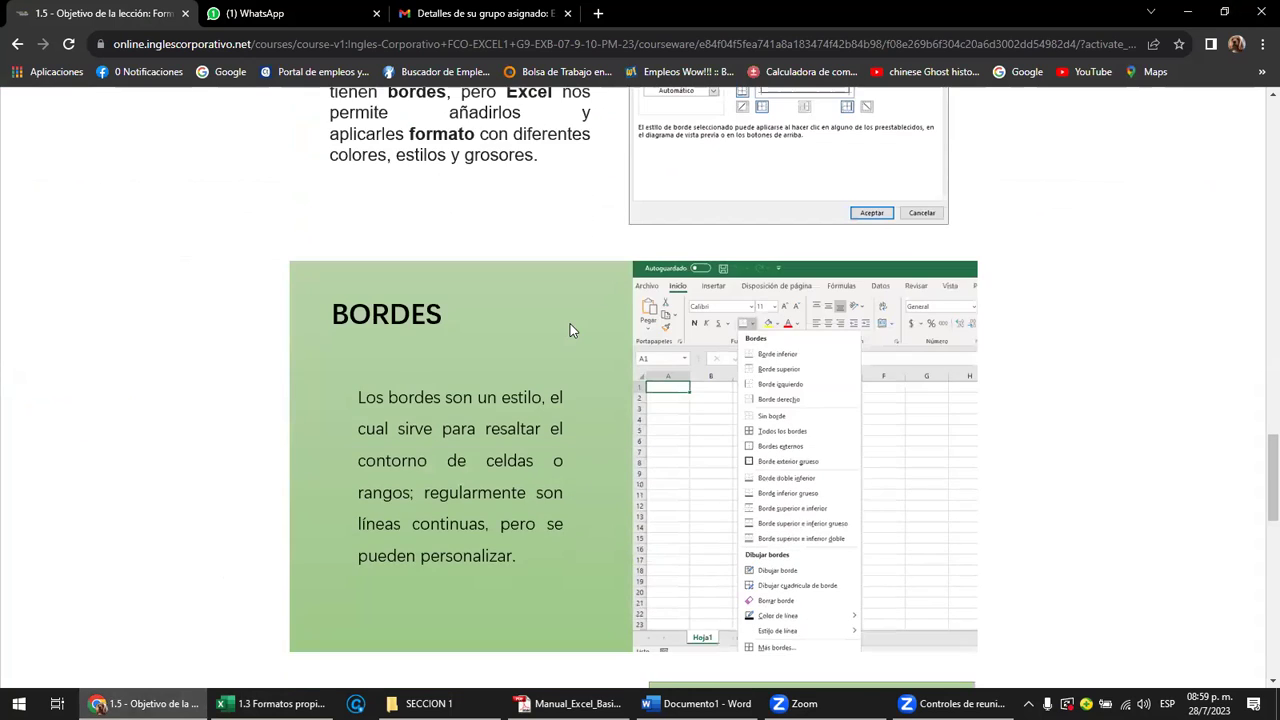
{"action": "scroll", "coordinate": [570, 330], "scroll_direction": "down", "scroll_amount": 1}
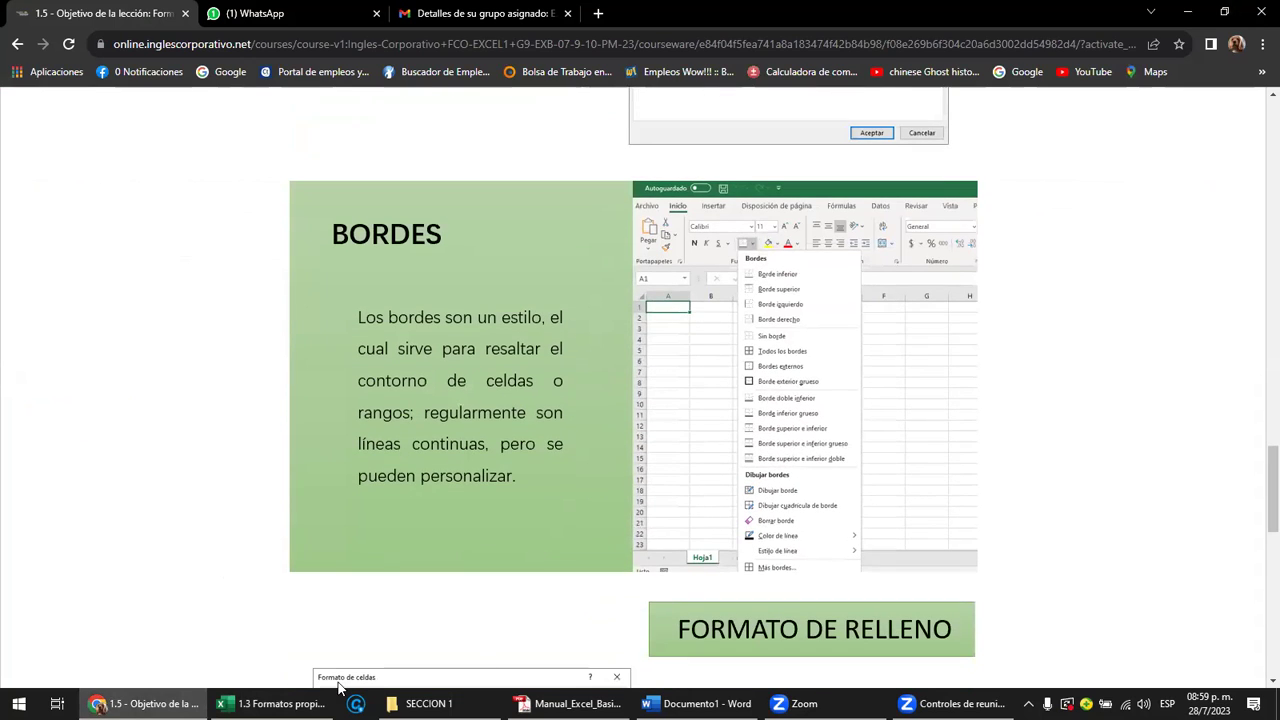
Step: Back in the Excel sales workbook, select the vendor names from B3 to B14
{"action": "left_click", "coordinate": [265, 703]}
{"action": "scroll", "coordinate": [455, 378], "scroll_direction": "up", "scroll_amount": 2}
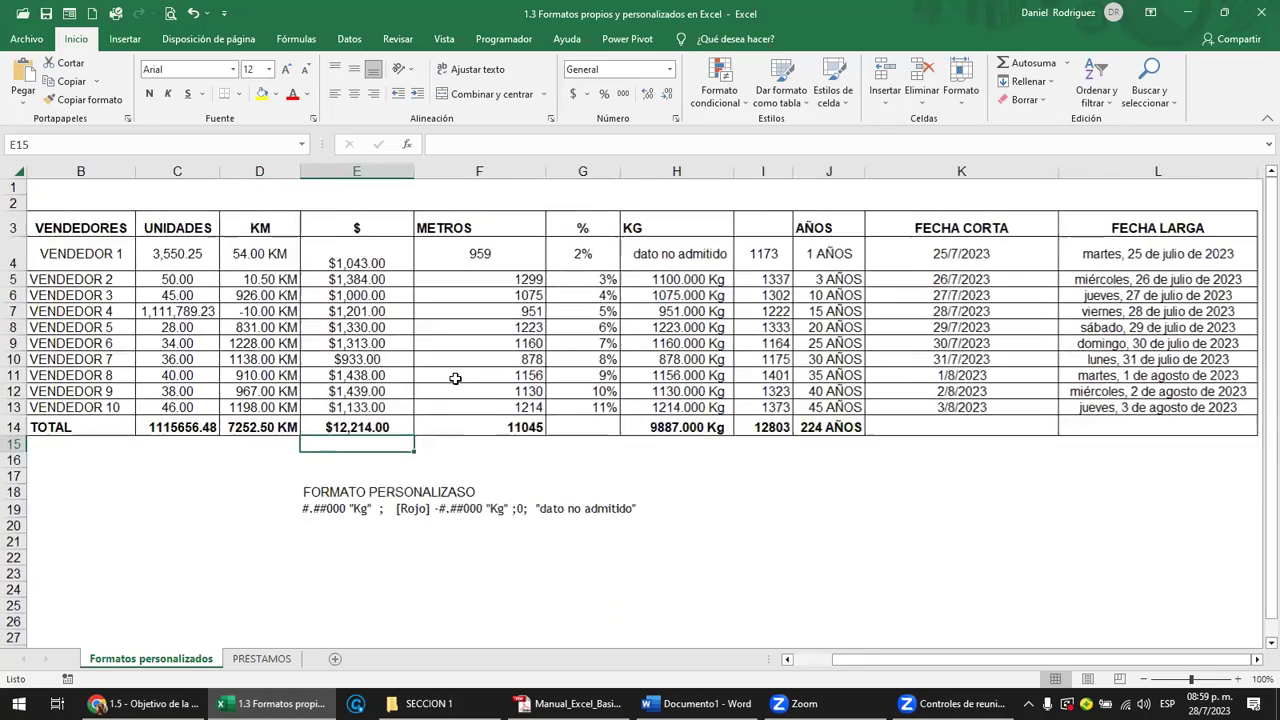
{"action": "left_click", "coordinate": [138, 232]}
{"action": "key", "text": "Left"}
{"action": "key", "text": "Left"}
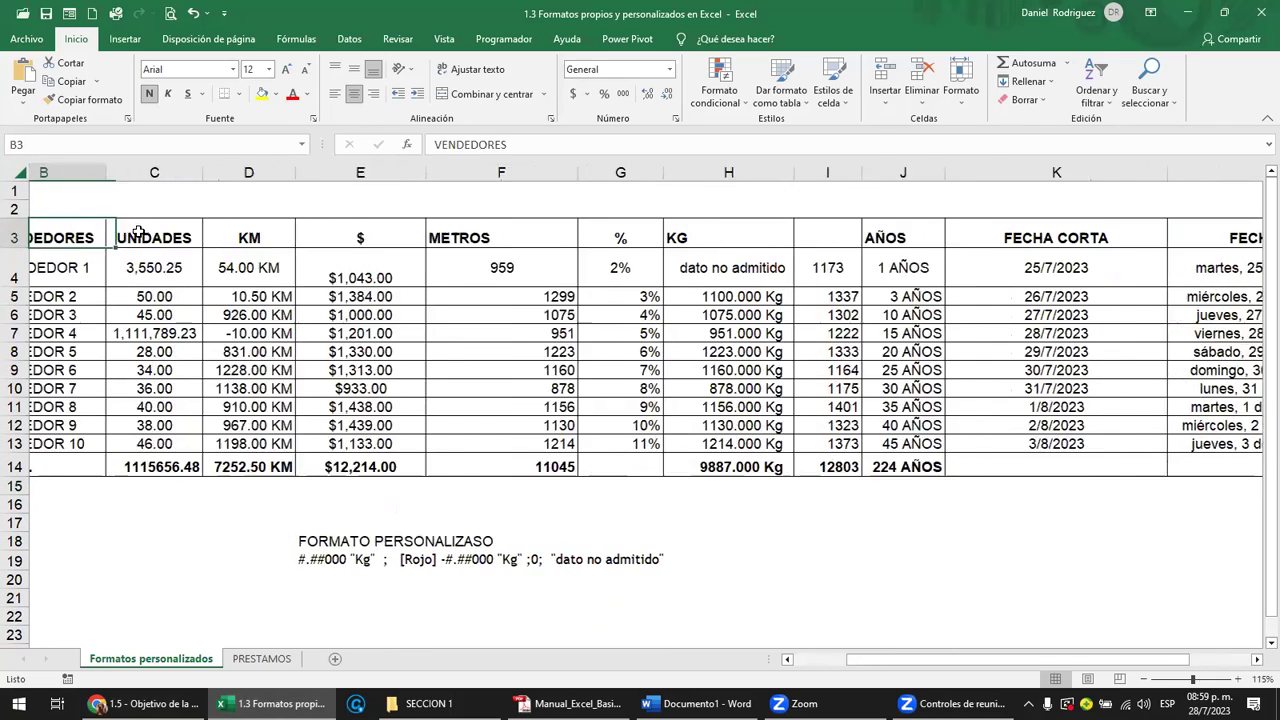
{"action": "key", "text": "Left"}
{"action": "left_click_drag", "start_coordinate": [99, 224], "coordinate": [106, 470]}
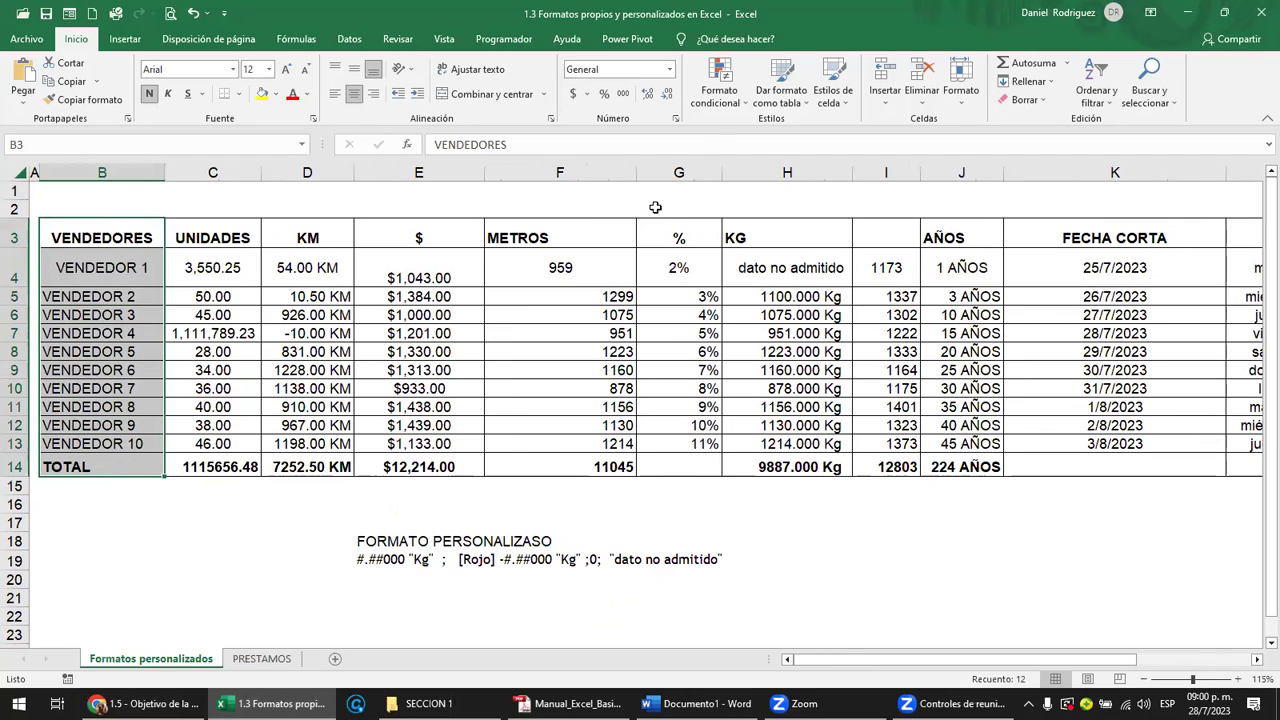
Step: Clear all borders from B3:B14 using the Ninguno preset on the Borde tab
{"action": "left_click", "coordinate": [678, 120]}
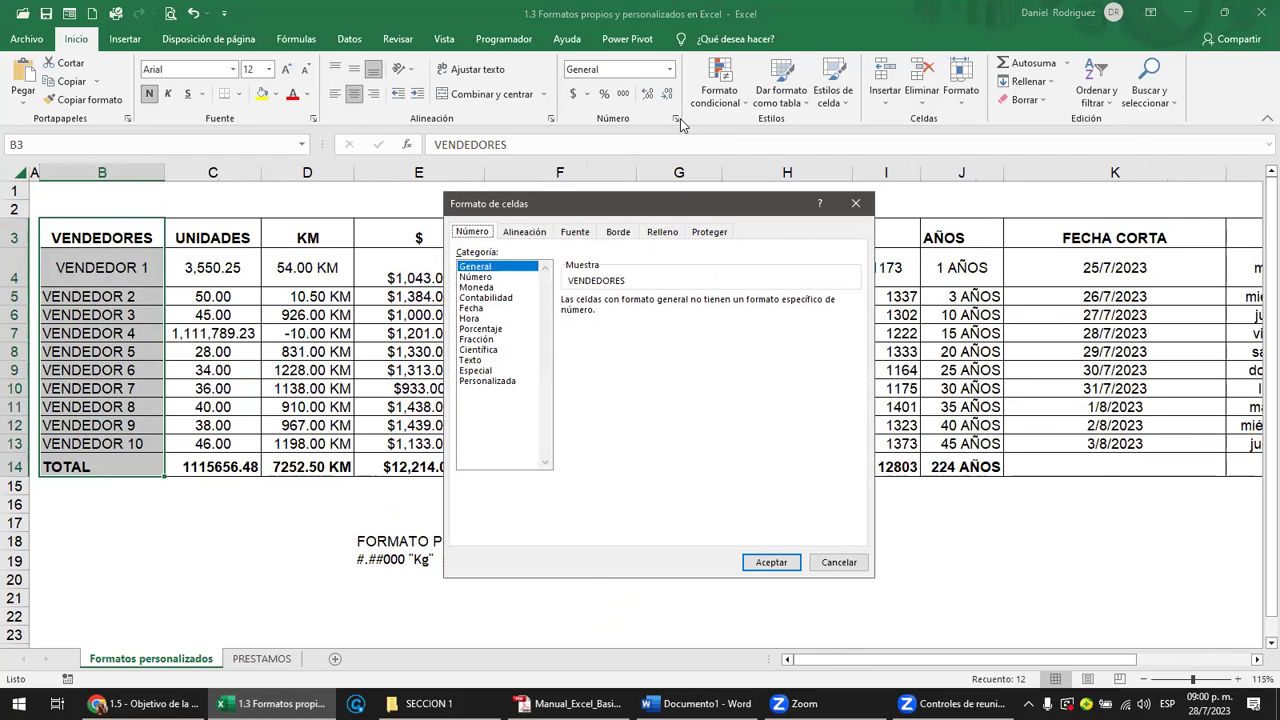
{"action": "left_click", "coordinate": [618, 233]}
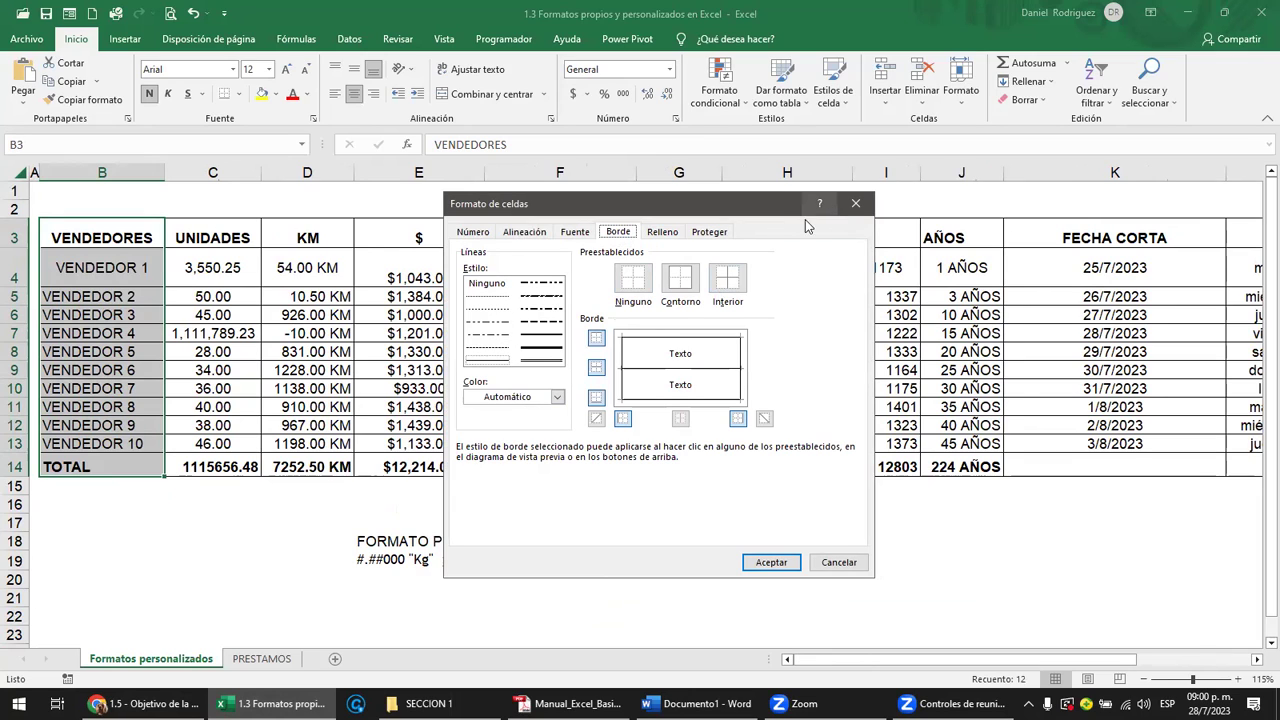
{"action": "left_click", "coordinate": [557, 397]}
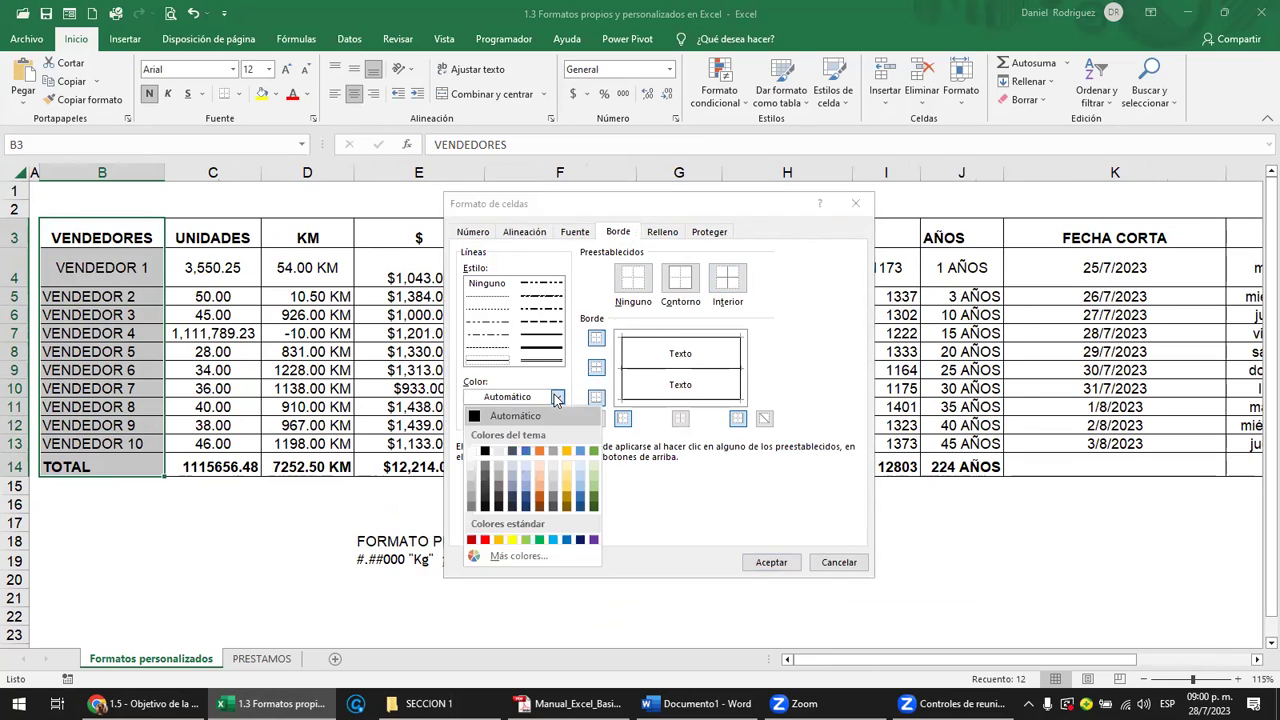
{"action": "left_click", "coordinate": [557, 397]}
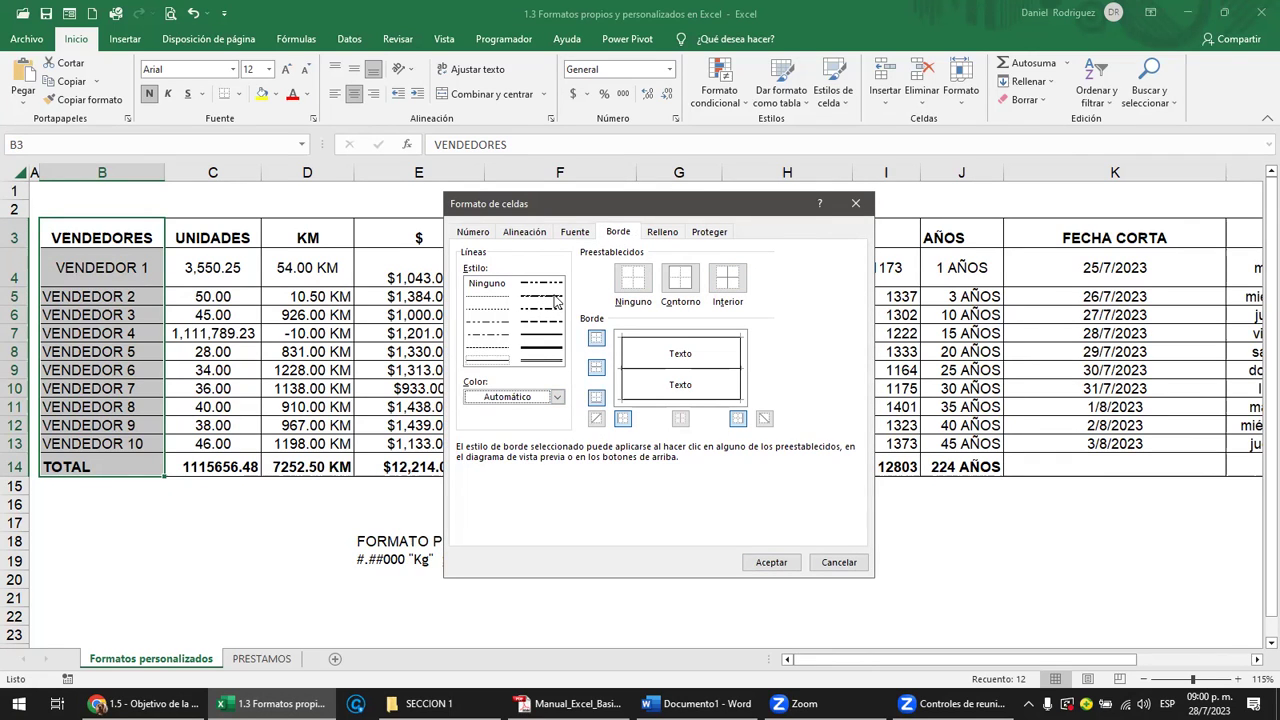
{"action": "left_click", "coordinate": [633, 283]}
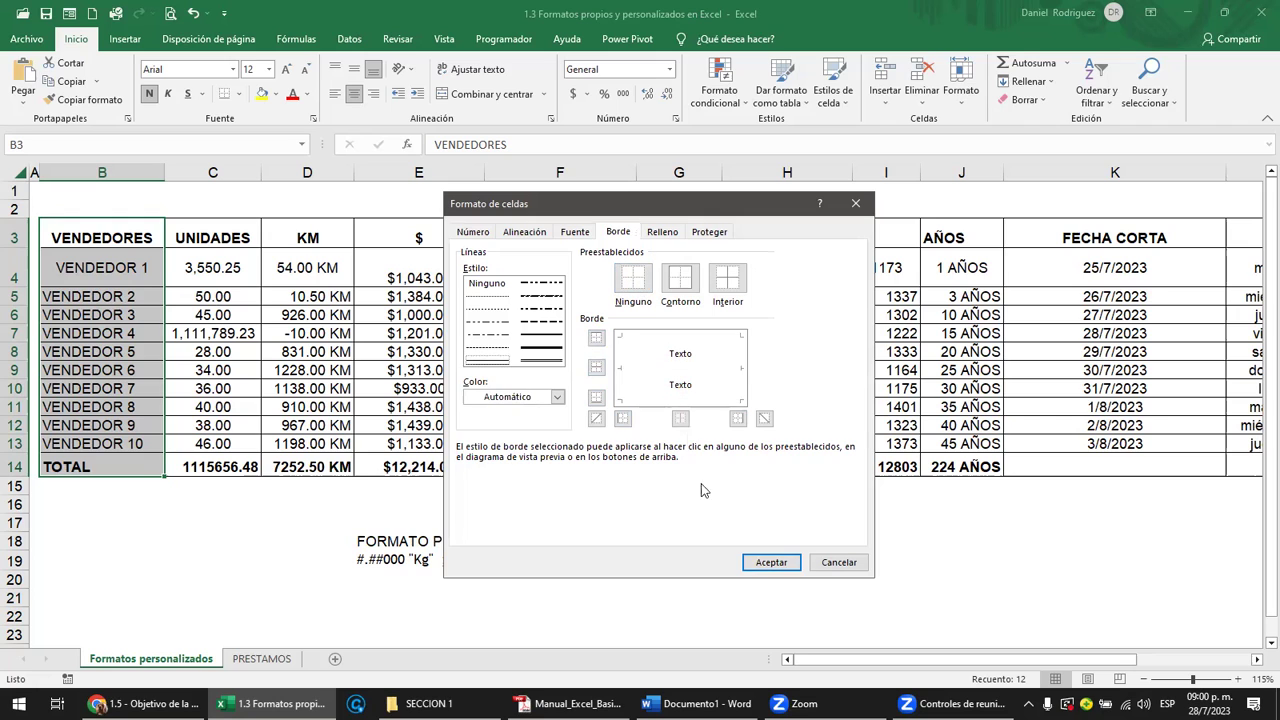
{"action": "left_click", "coordinate": [770, 562]}
{"action": "left_click", "coordinate": [307, 580]}
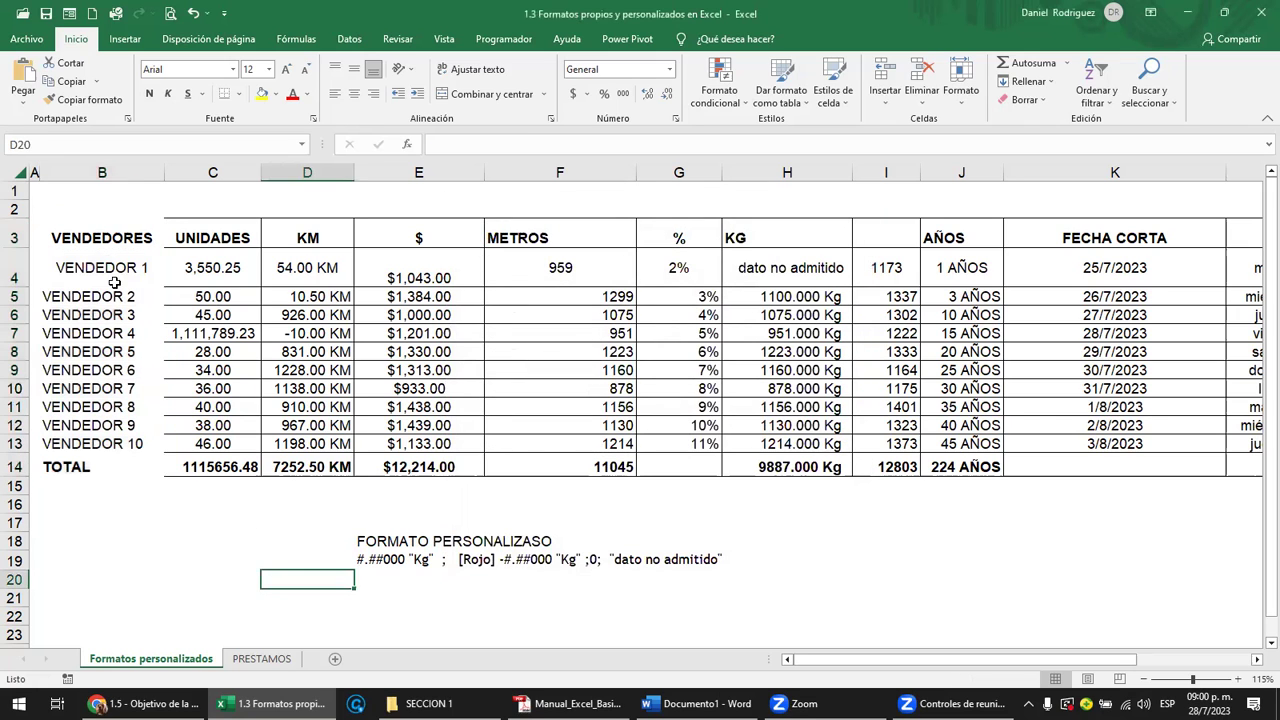
{"action": "left_click_drag", "start_coordinate": [104, 229], "coordinate": [120, 468]}
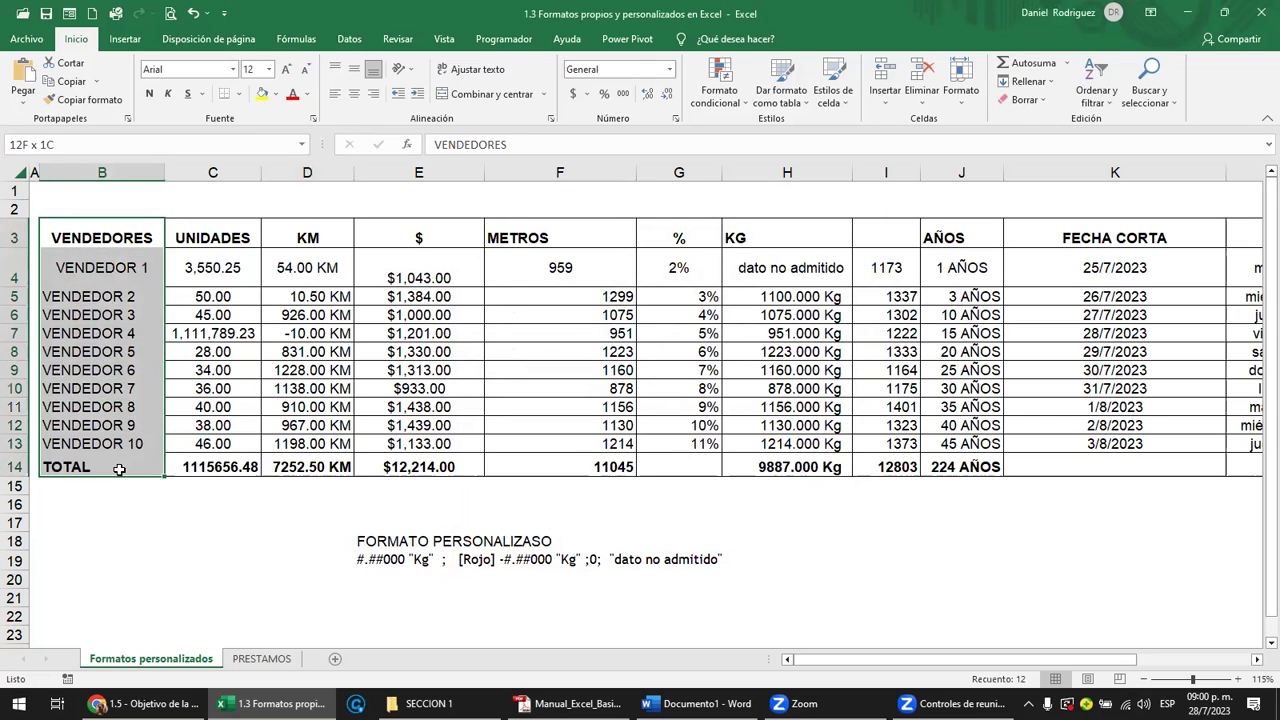
{"action": "left_click", "coordinate": [676, 118]}
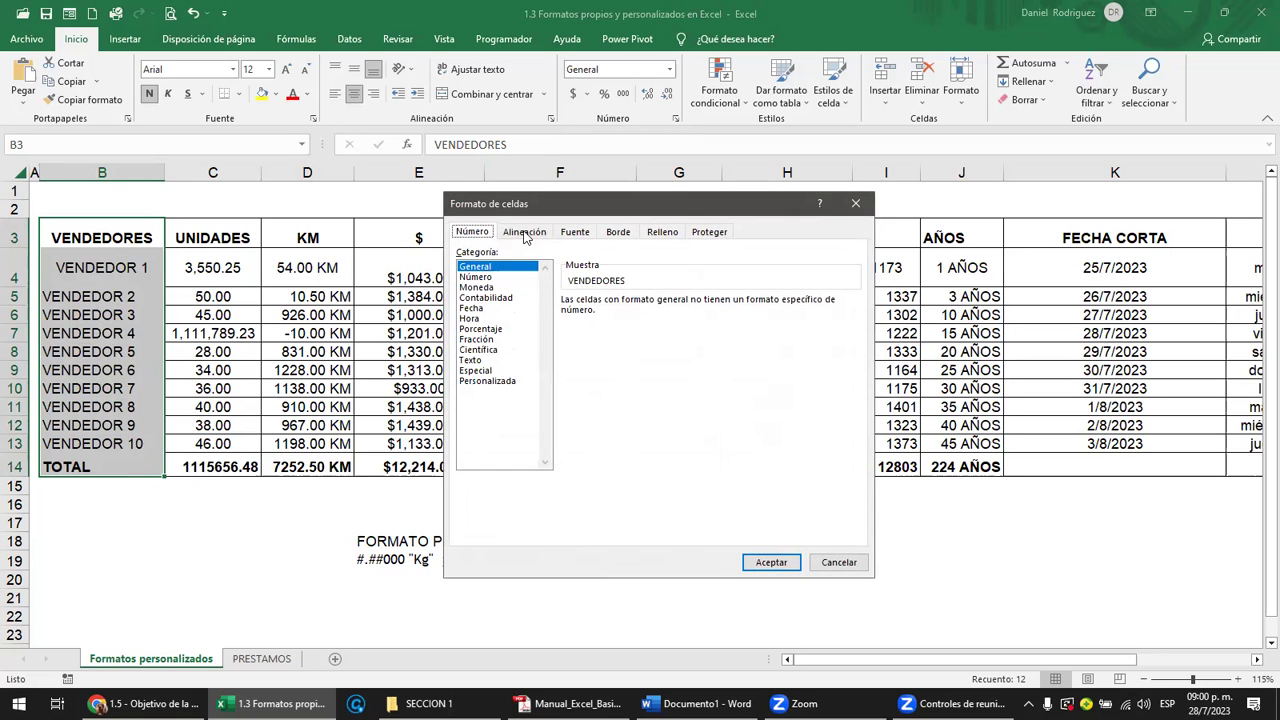
{"action": "left_click", "coordinate": [618, 234]}
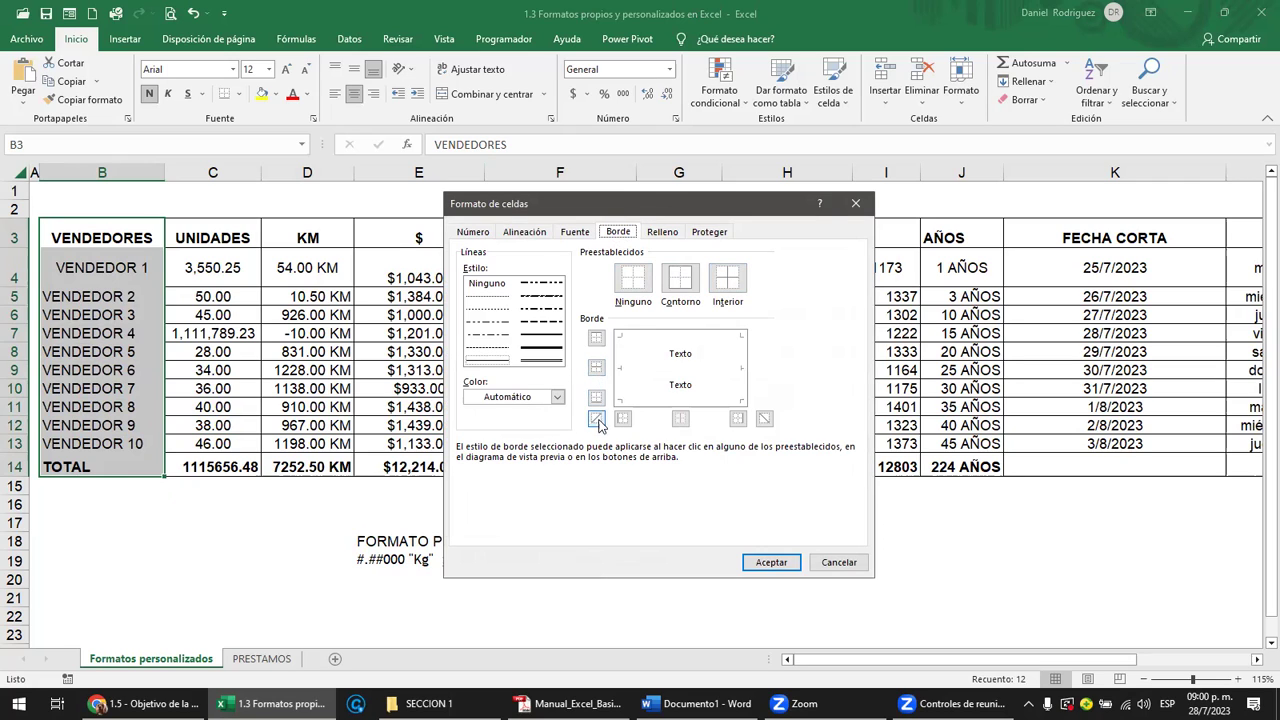
{"action": "left_click", "coordinate": [830, 562]}
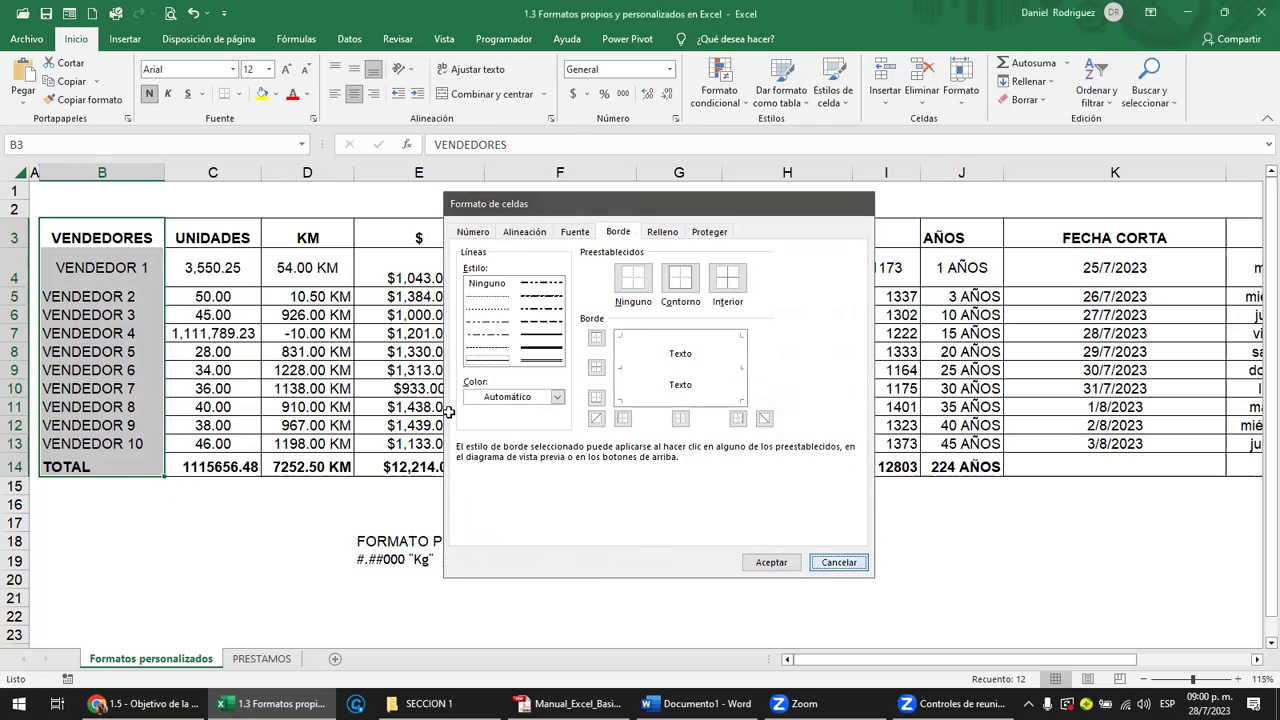
{"action": "left_click", "coordinate": [100, 268]}
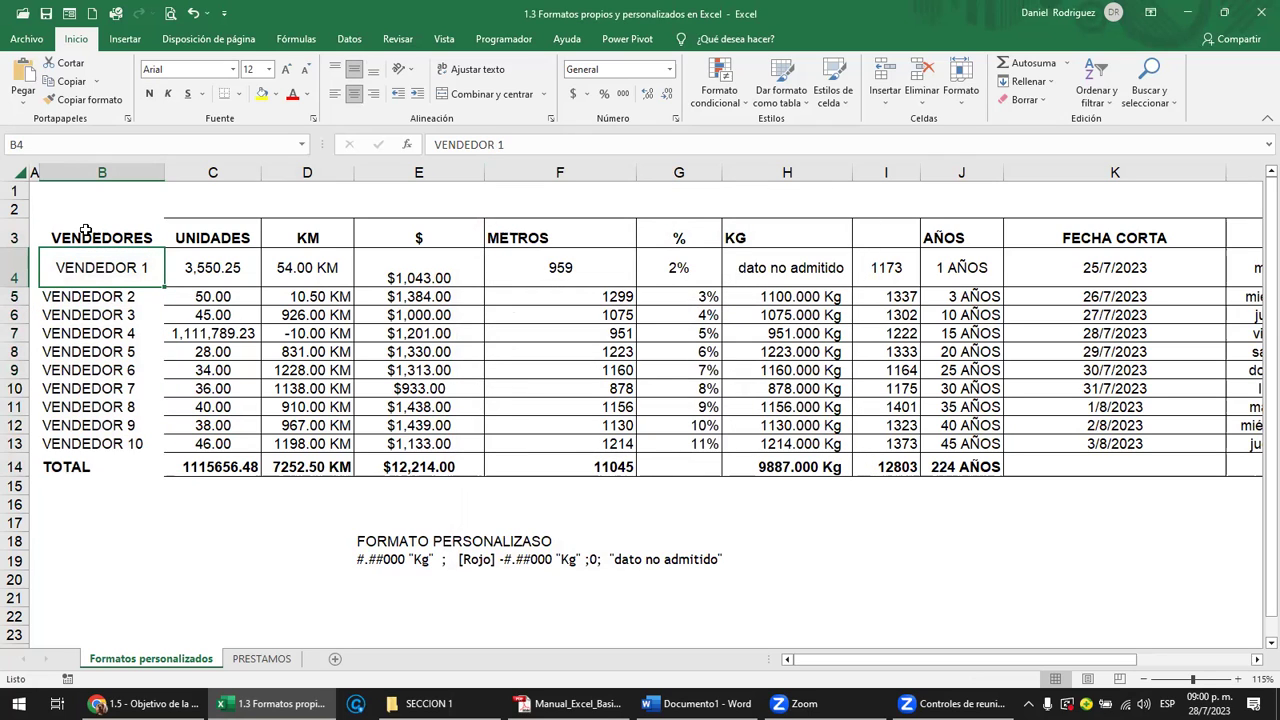
{"action": "left_click", "coordinate": [90, 231]}
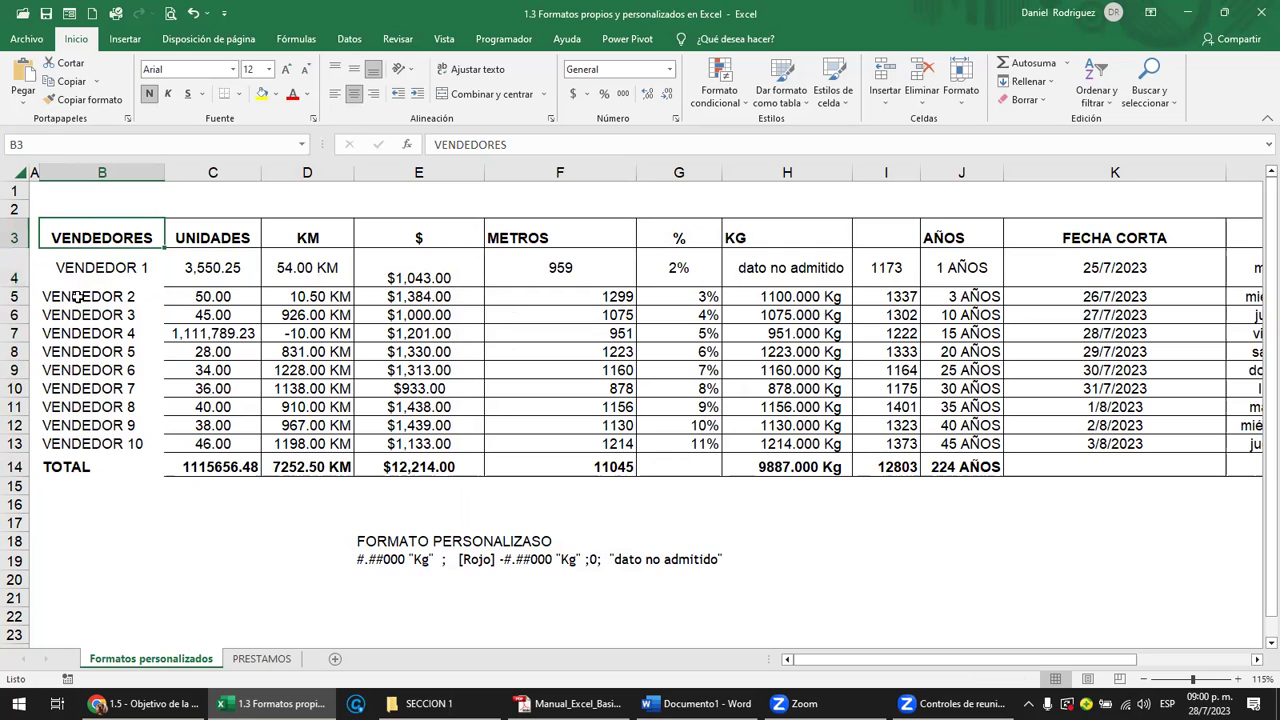
Step: Apply Todos los bordes to B3:B14 from the ribbon Bordes menu and check the result
{"action": "left_click_drag", "start_coordinate": [78, 296], "coordinate": [100, 468]}
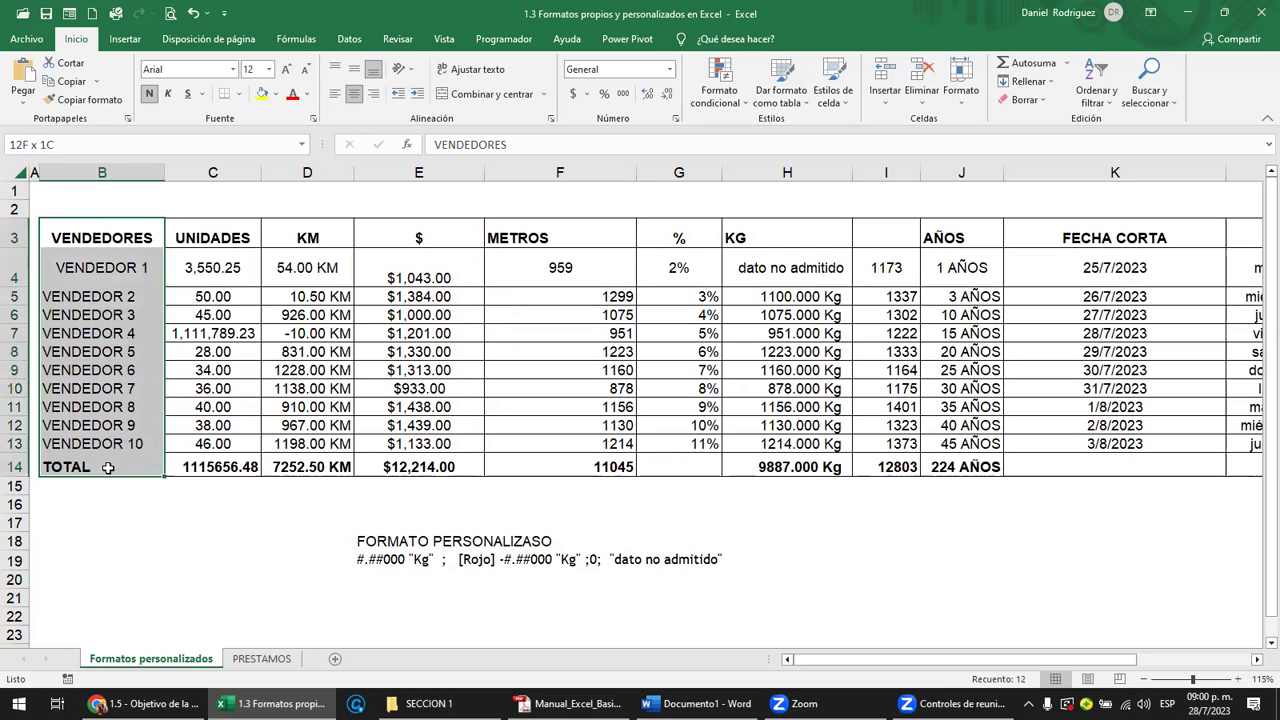
{"action": "left_click", "coordinate": [239, 95]}
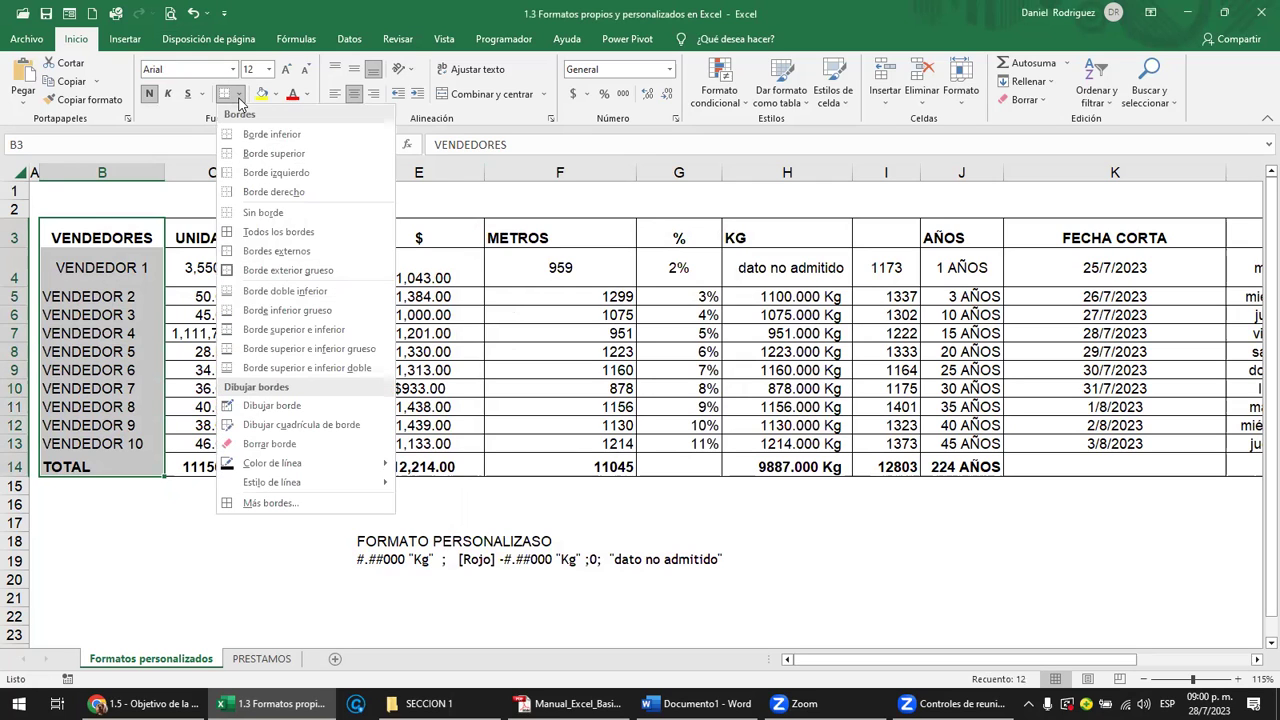
{"action": "left_click", "coordinate": [281, 234]}
{"action": "left_click", "coordinate": [238, 96]}
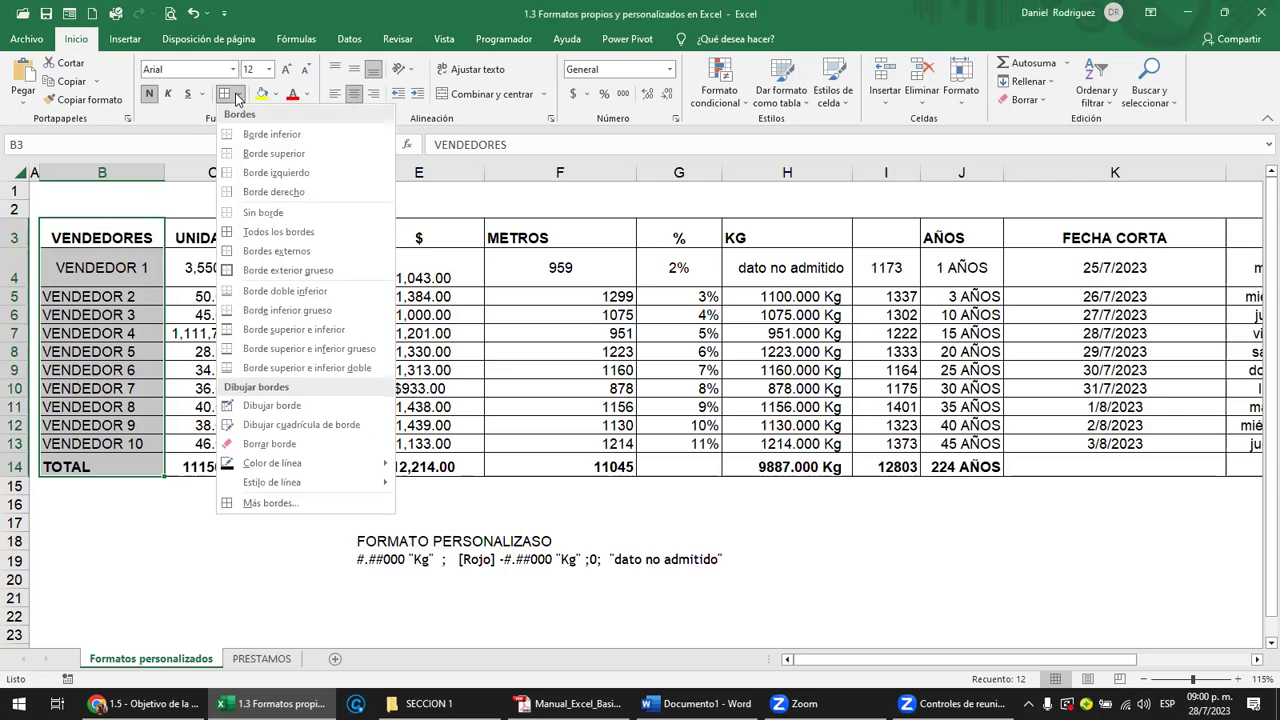
{"action": "left_click", "coordinate": [262, 212]}
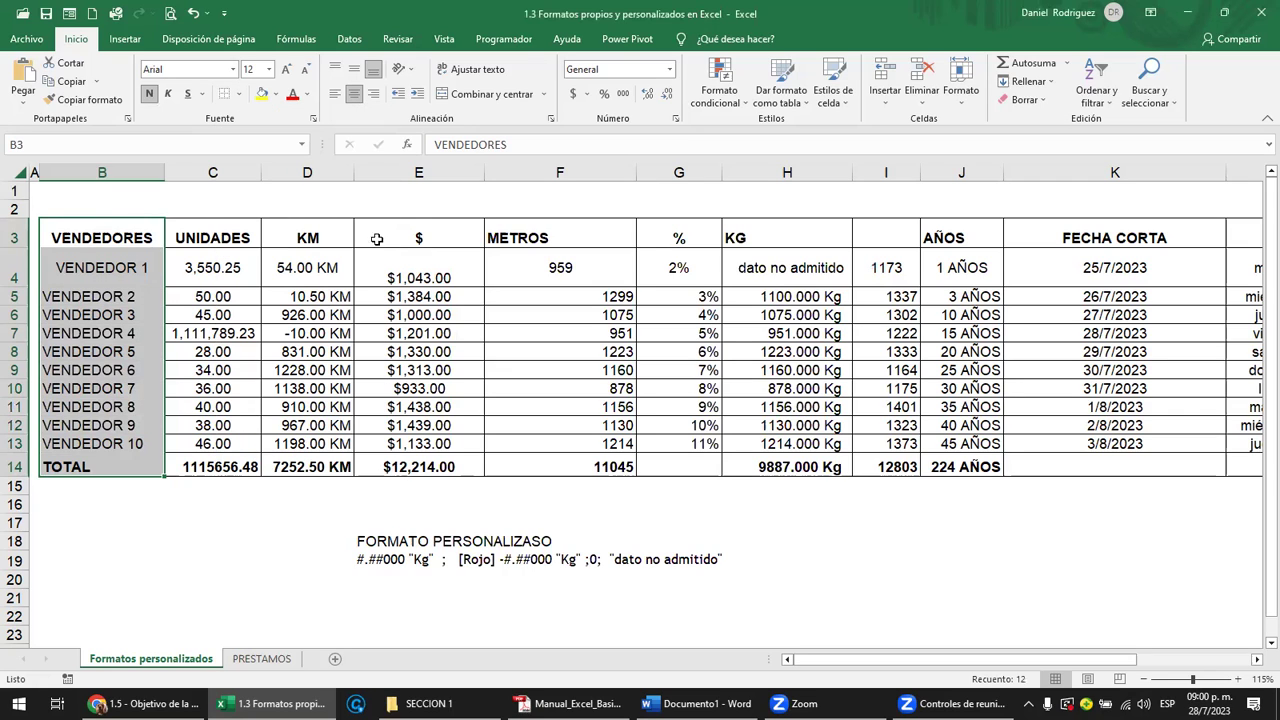
{"action": "left_click", "coordinate": [378, 312]}
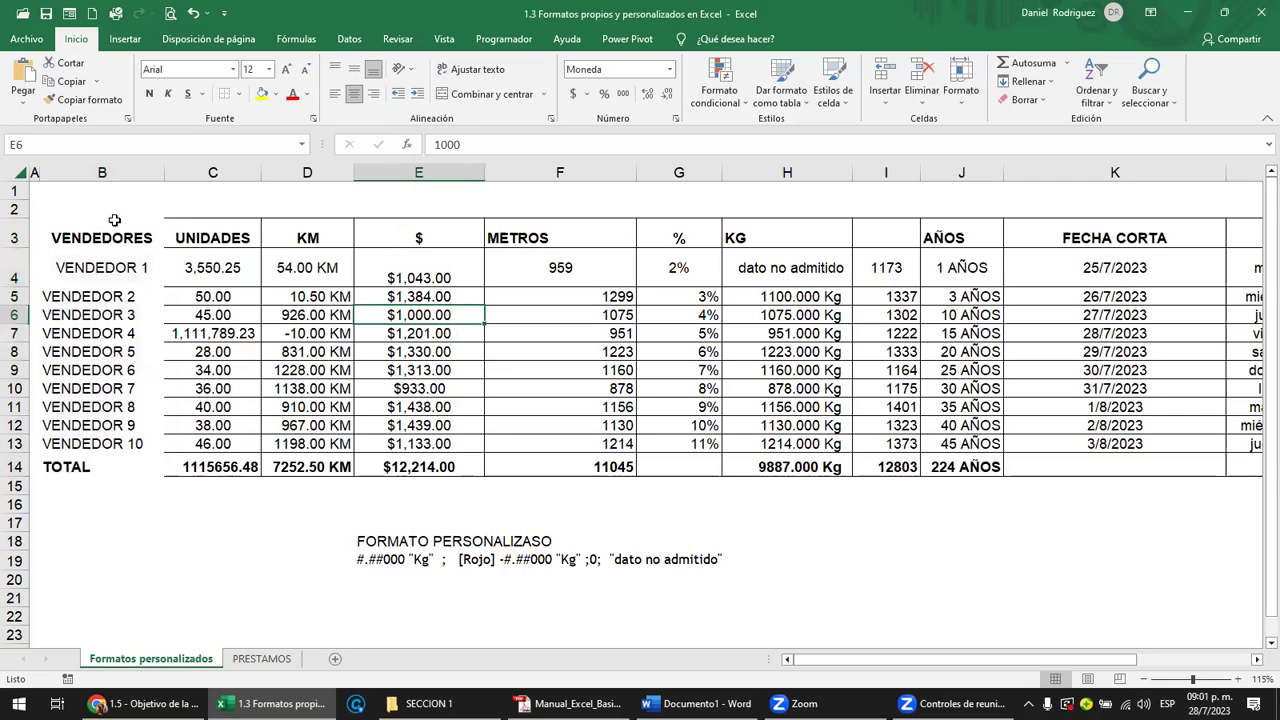
Step: Reselect B3:B14 and reapply a border option from the Bordes menu
{"action": "left_click_drag", "start_coordinate": [115, 225], "coordinate": [110, 467]}
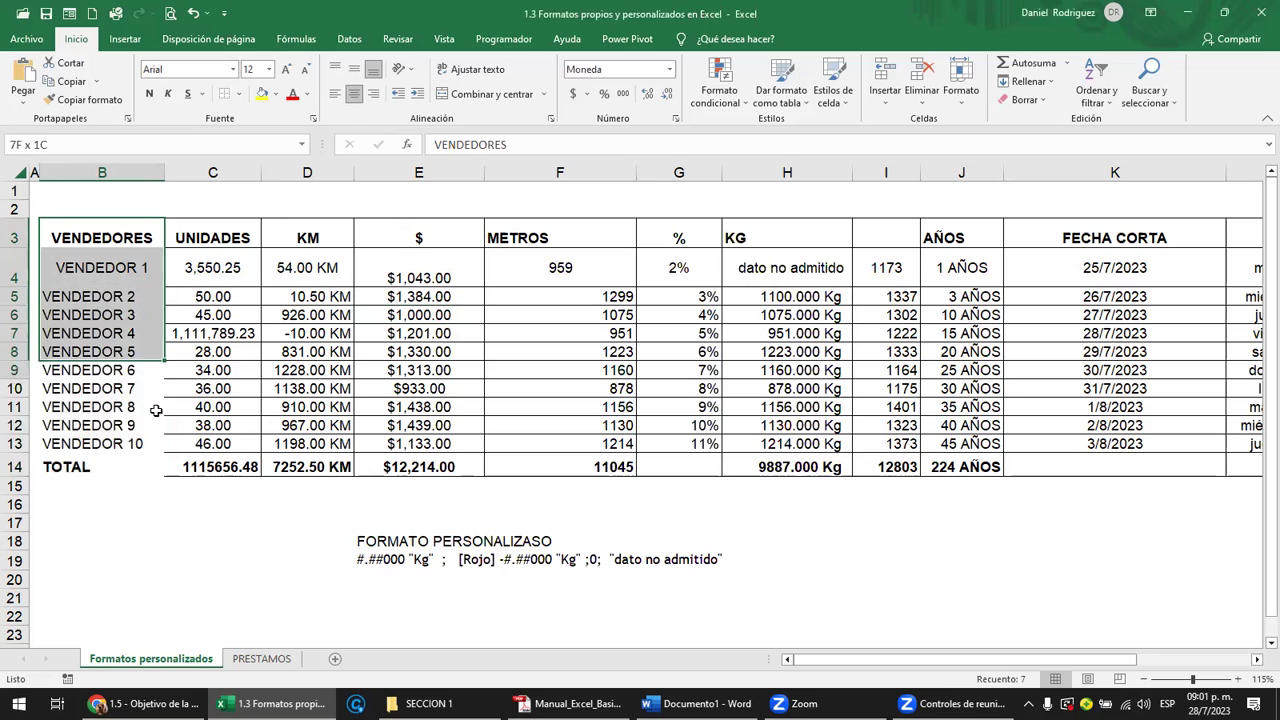
{"action": "left_click", "coordinate": [238, 94]}
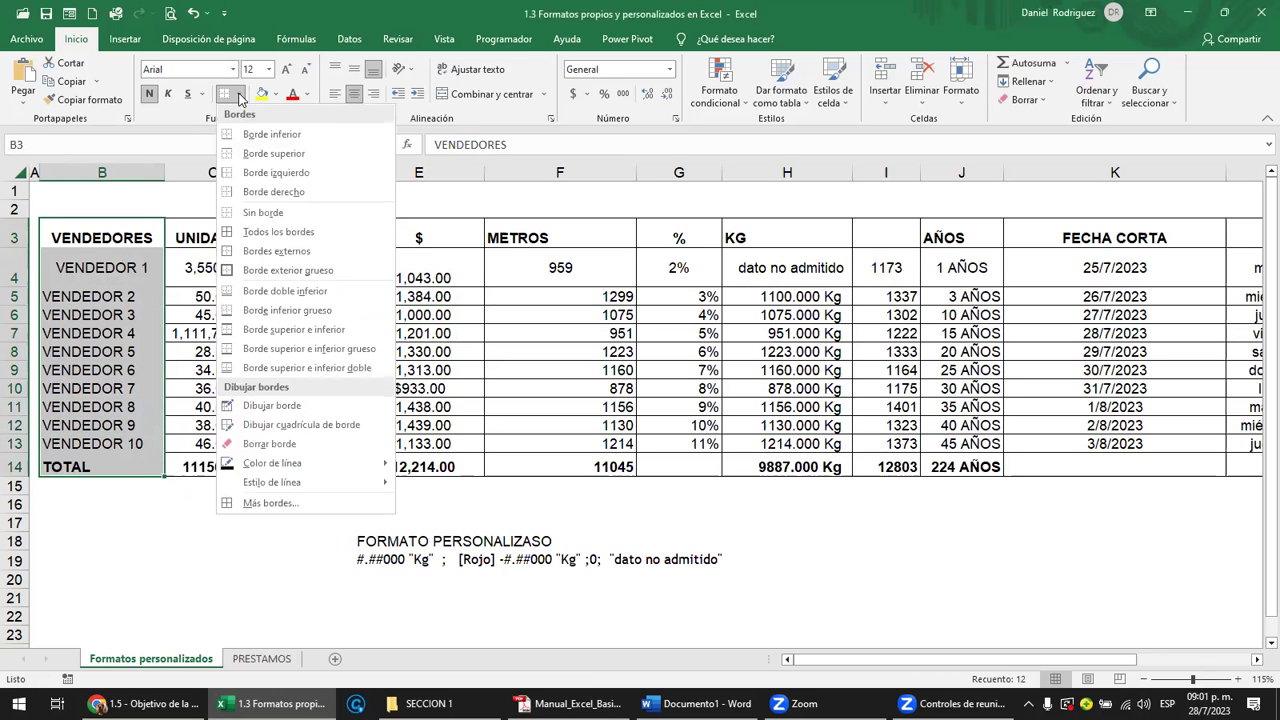
{"action": "left_click", "coordinate": [297, 231]}
{"action": "left_click", "coordinate": [297, 272]}
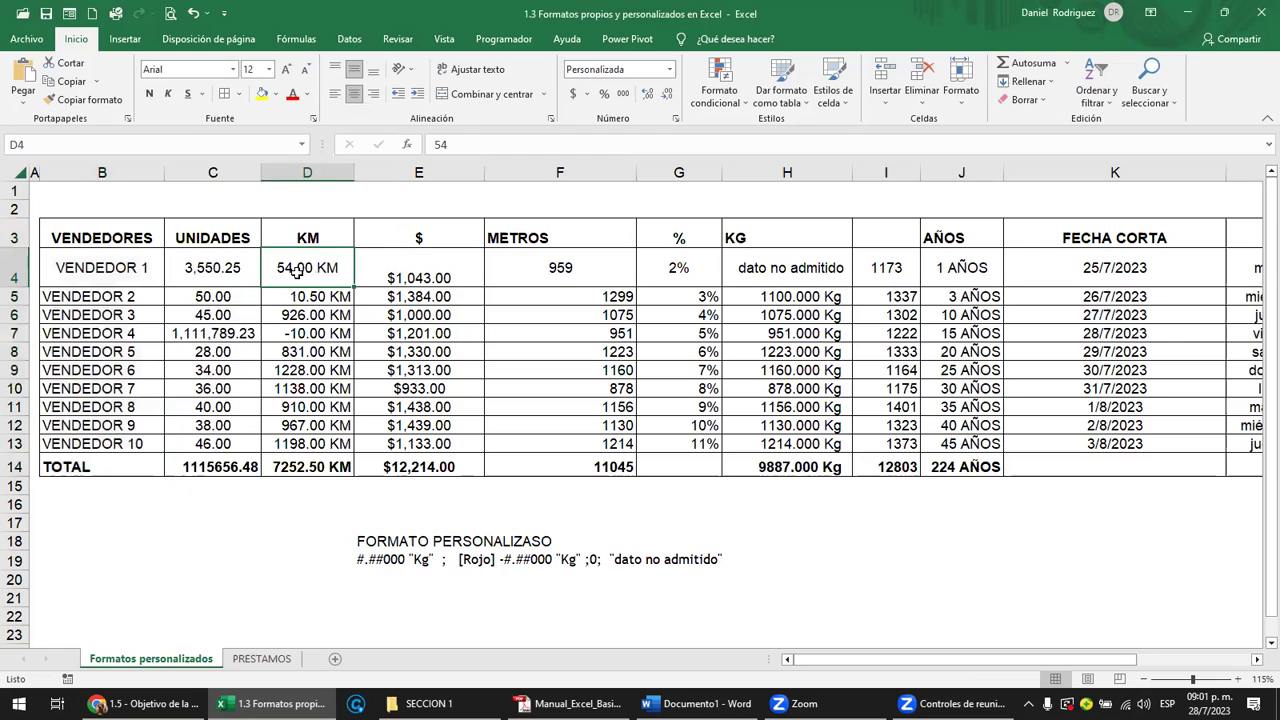
{"action": "left_click", "coordinate": [128, 211]}
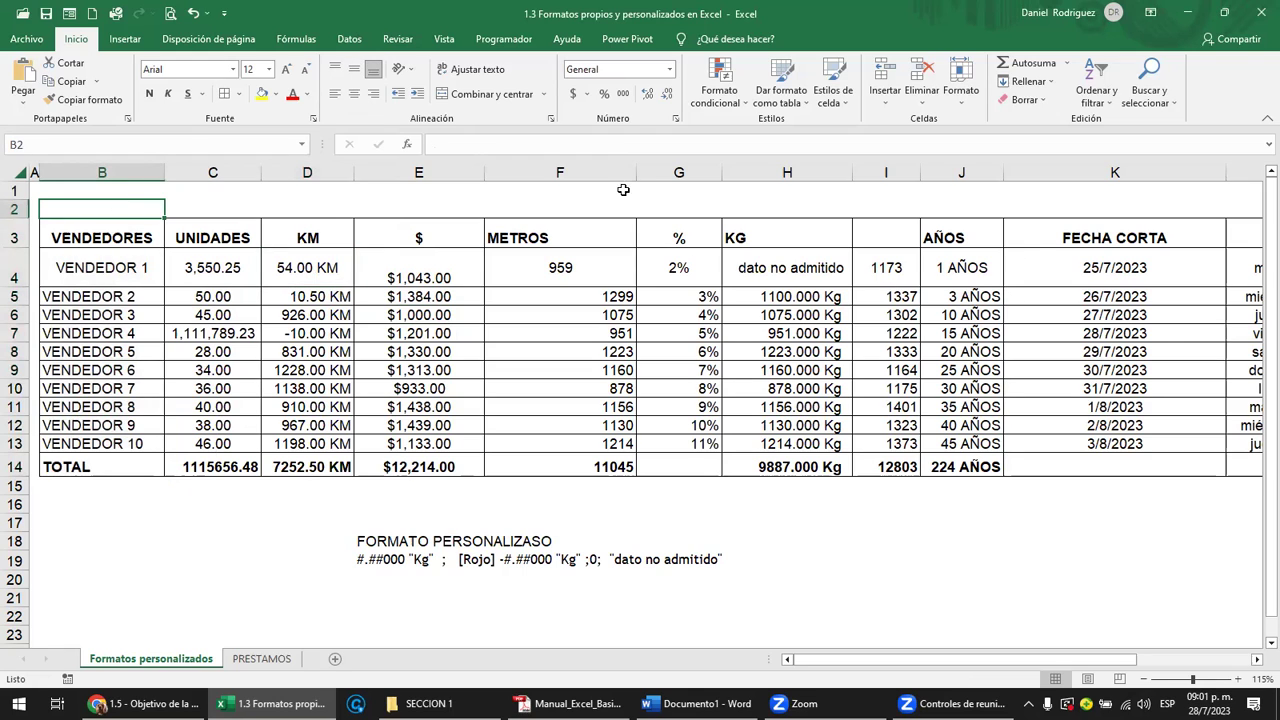
{"action": "left_click", "coordinate": [1260, 14]}
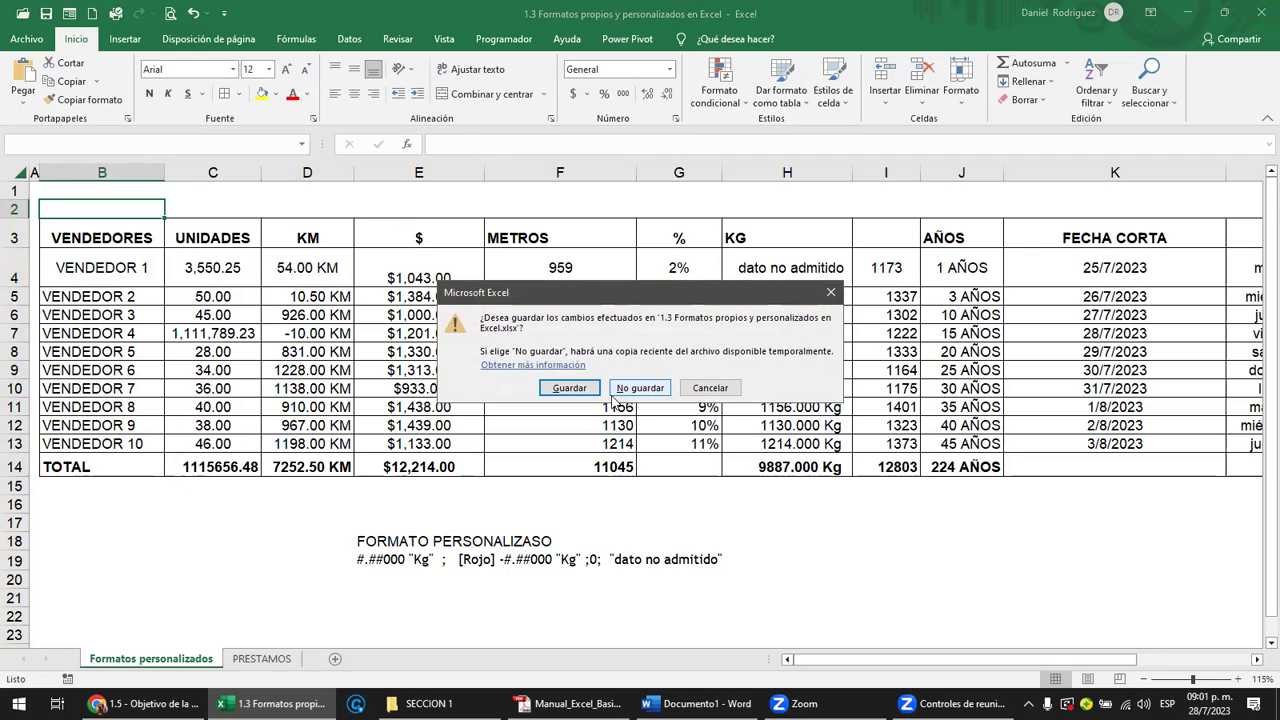
{"action": "left_click", "coordinate": [710, 388]}
{"action": "left_click", "coordinate": [197, 356]}
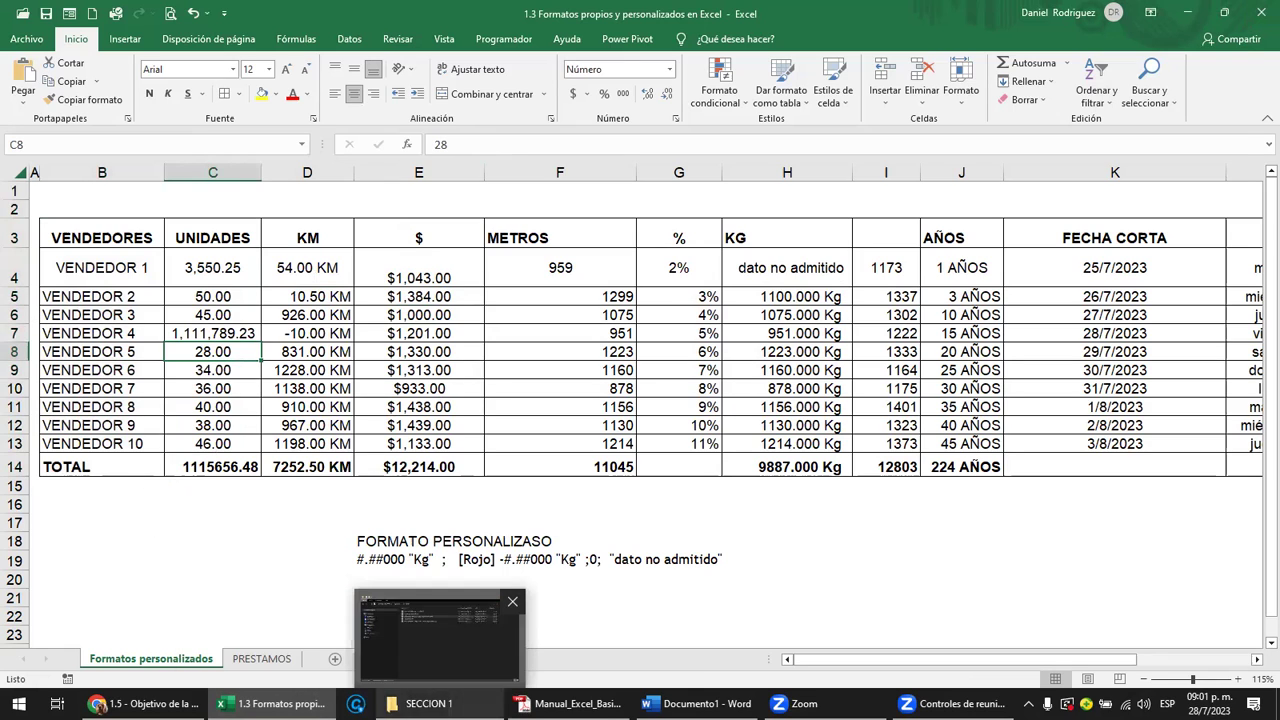
{"action": "left_click", "coordinate": [428, 703]}
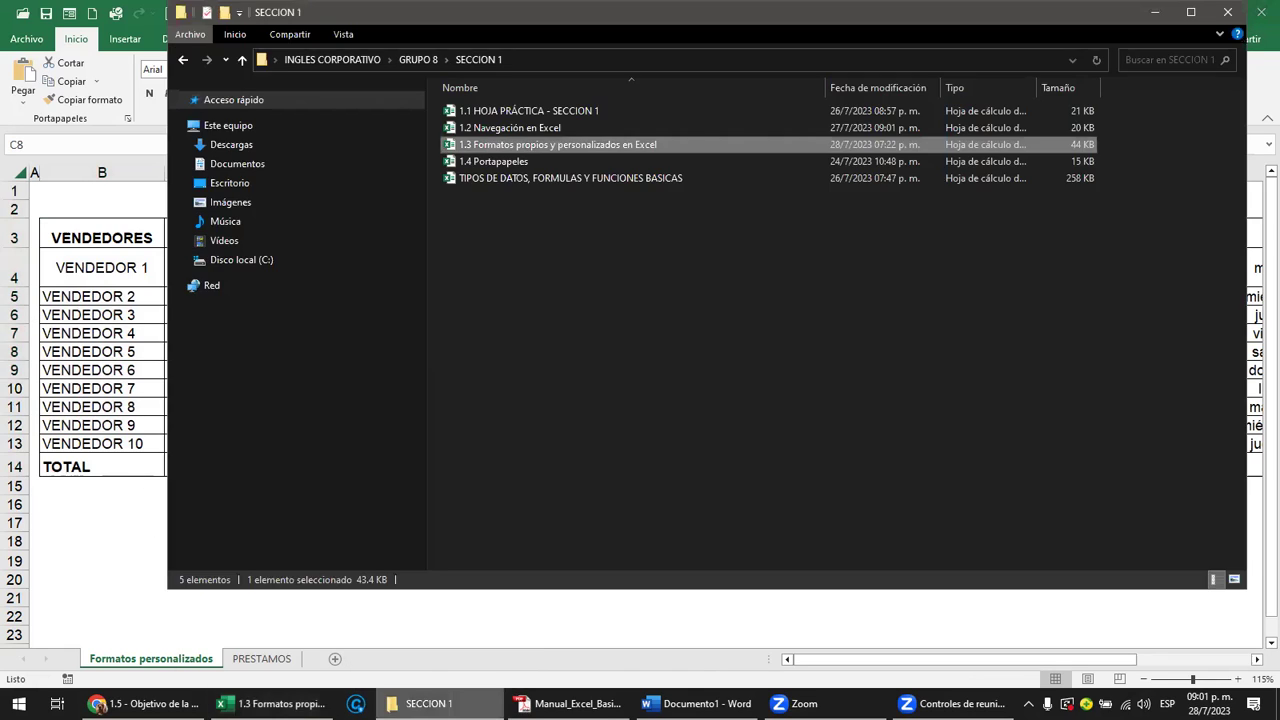
Step: Go up two folders to INGLES CORPORATIVO and open FCO CONTROL ASISTENCIA, NOTAS Y VIDEOS CAMPAÑA 07-2023
{"action": "left_click", "coordinate": [241, 62]}
{"action": "left_click", "coordinate": [241, 62]}
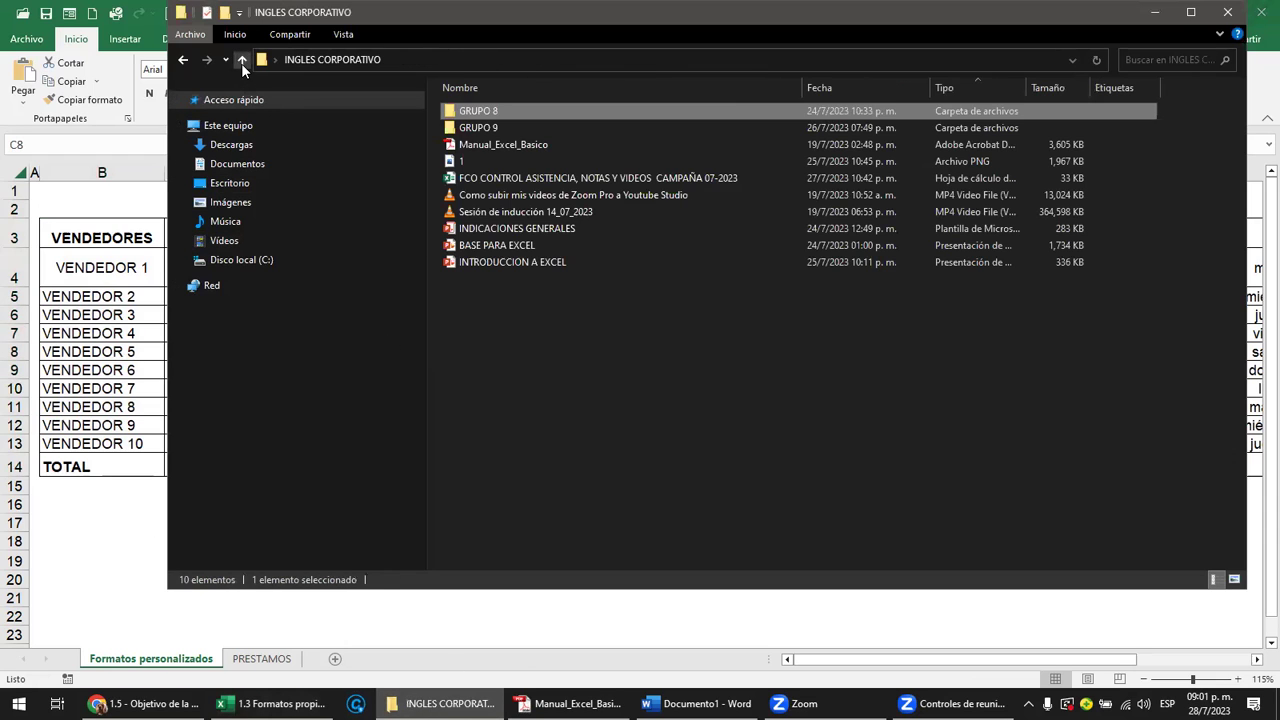
{"action": "double_click", "coordinate": [576, 183]}
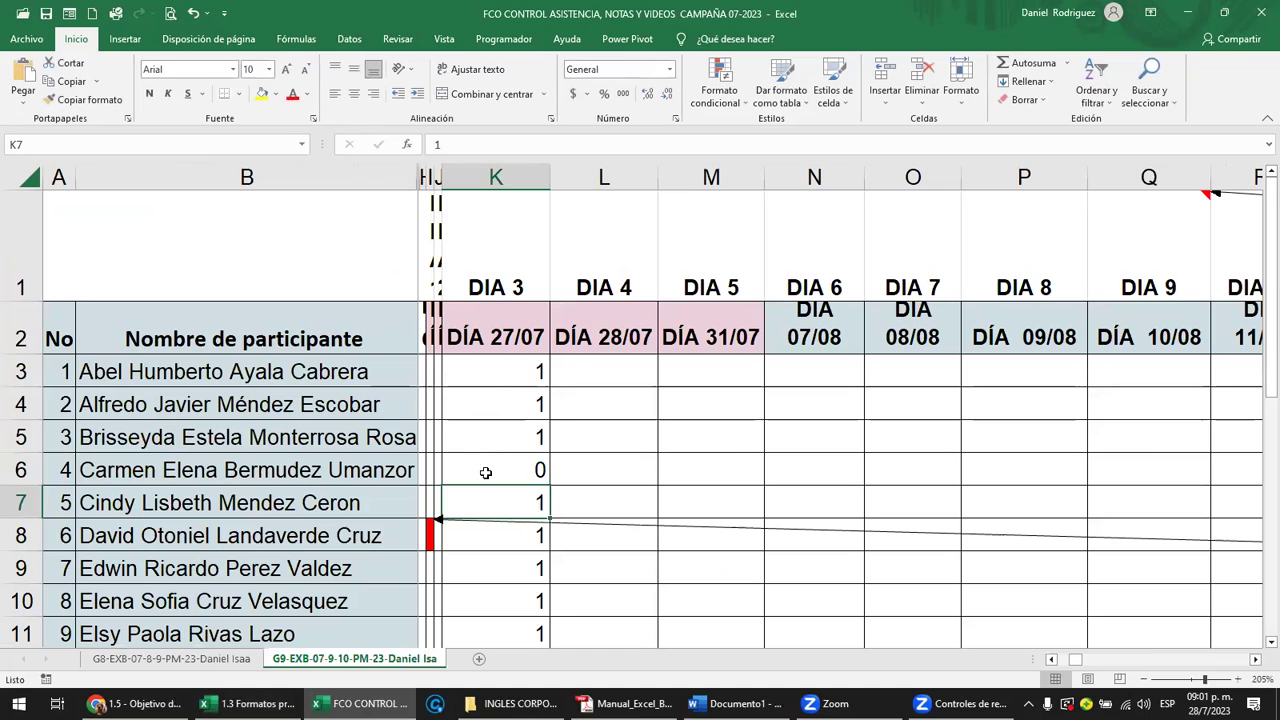
Step: Switch to the G8 sheet, scroll to the top, and select cell L3
{"action": "left_click", "coordinate": [212, 676]}
{"action": "scroll", "coordinate": [565, 300], "scroll_direction": "up", "scroll_amount": 3}
{"action": "scroll", "coordinate": [565, 300], "scroll_direction": "up", "scroll_amount": 2}
{"action": "left_click", "coordinate": [608, 394]}
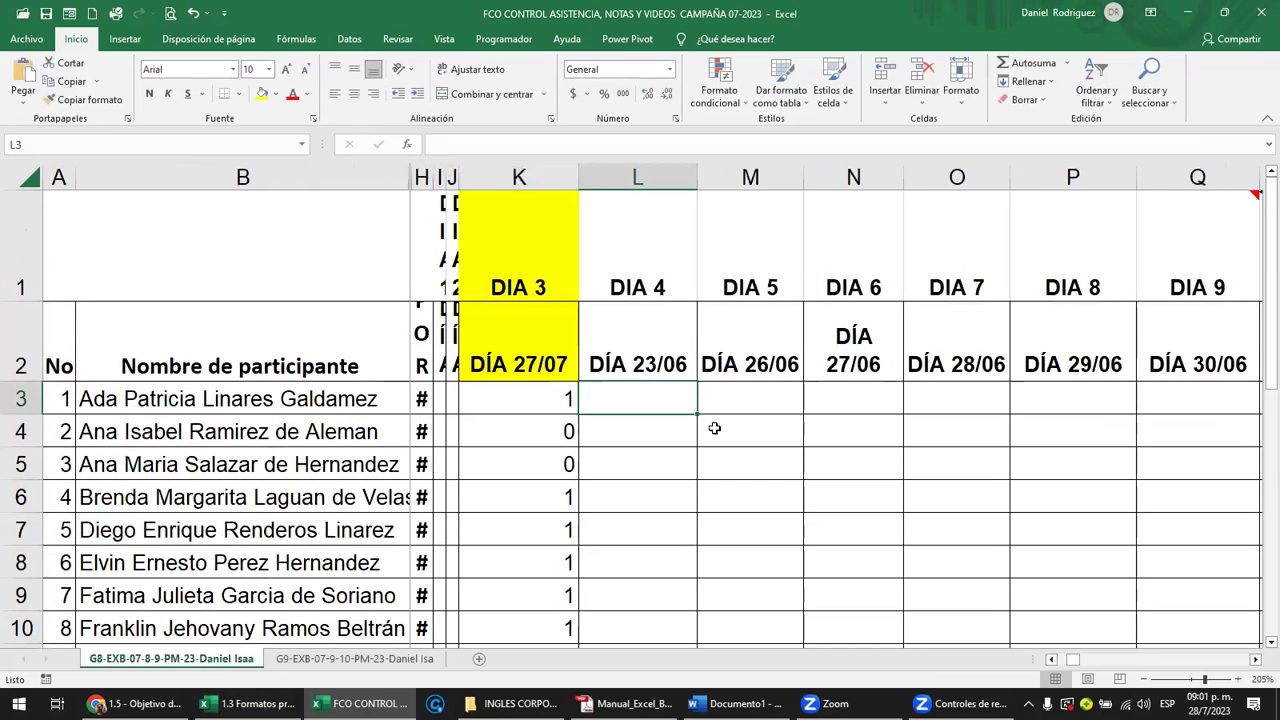